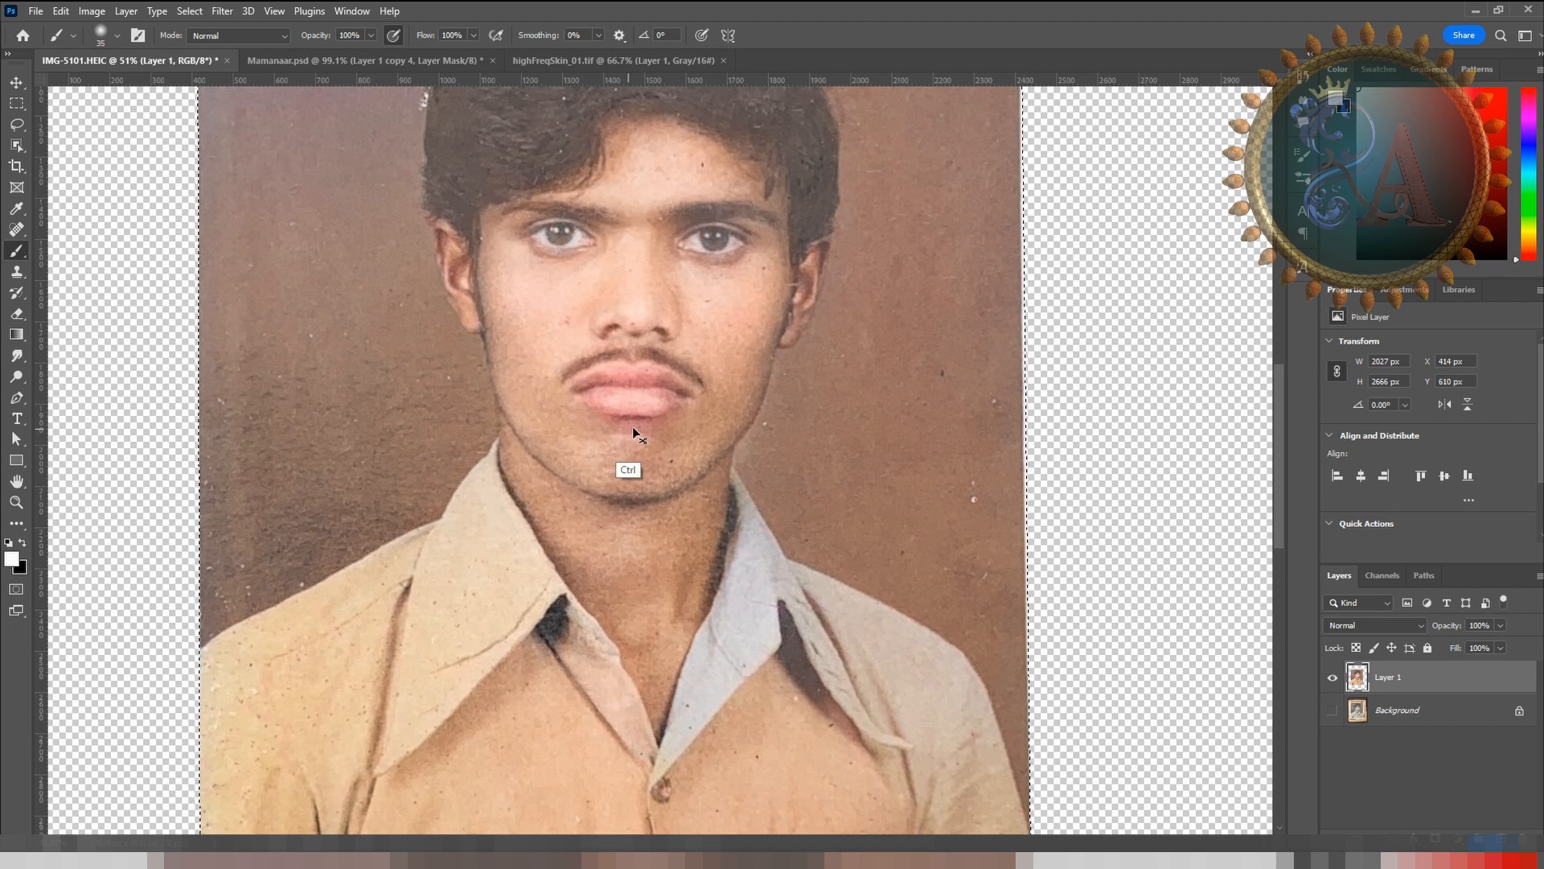
Step: Show the Background layer and toggle Layer 1's visibility to compare the colourised portrait with the original photo
click(1333, 676)
scroll(796, 355, up, 4)
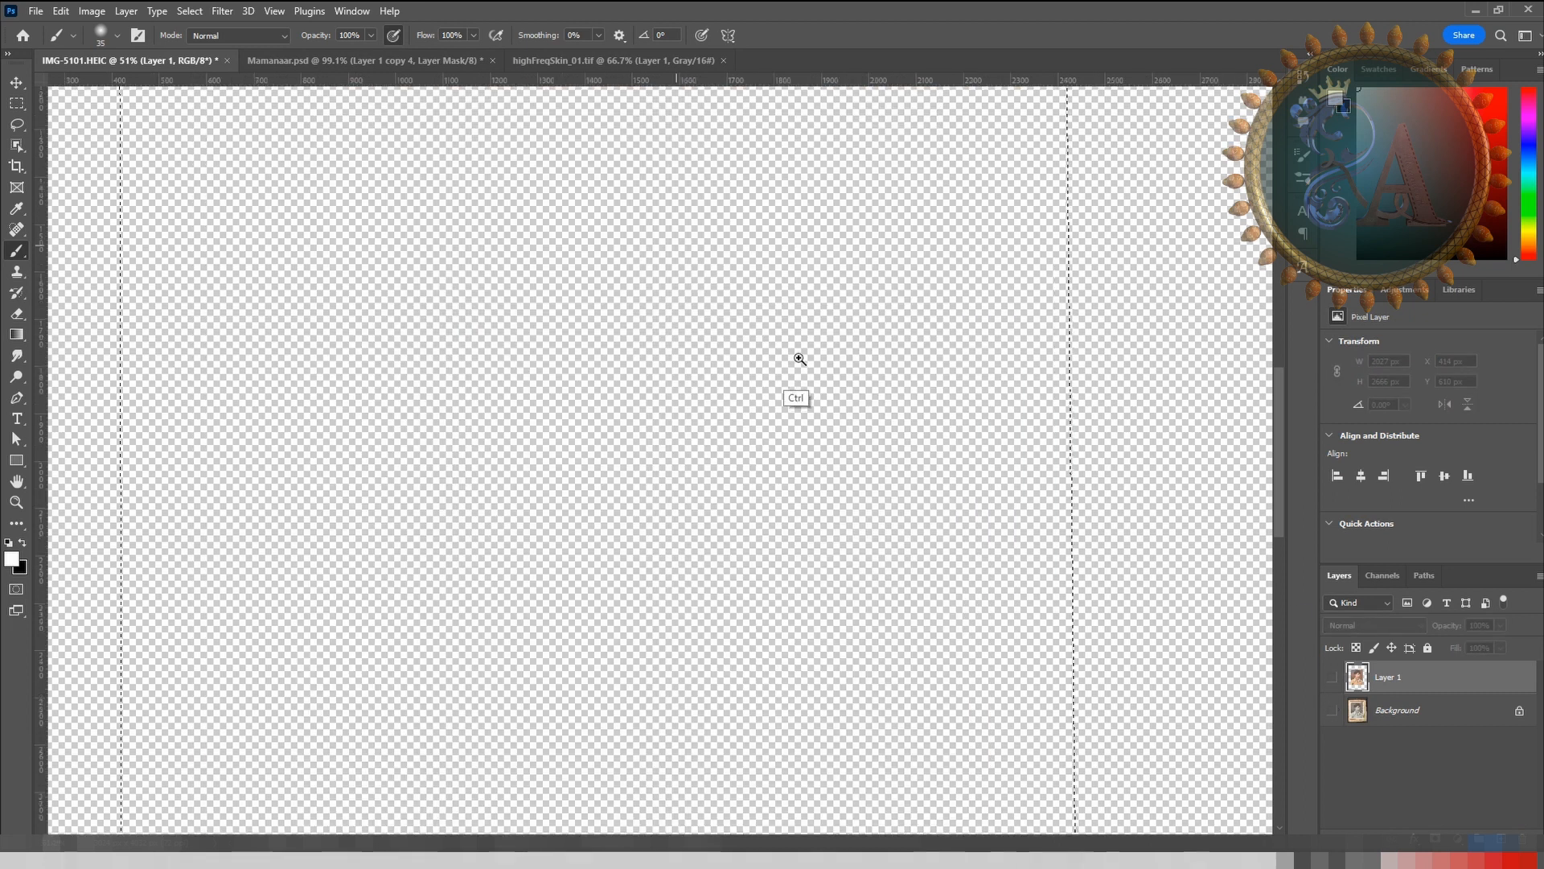
click(1333, 709)
drag(688, 135, 600, 381)
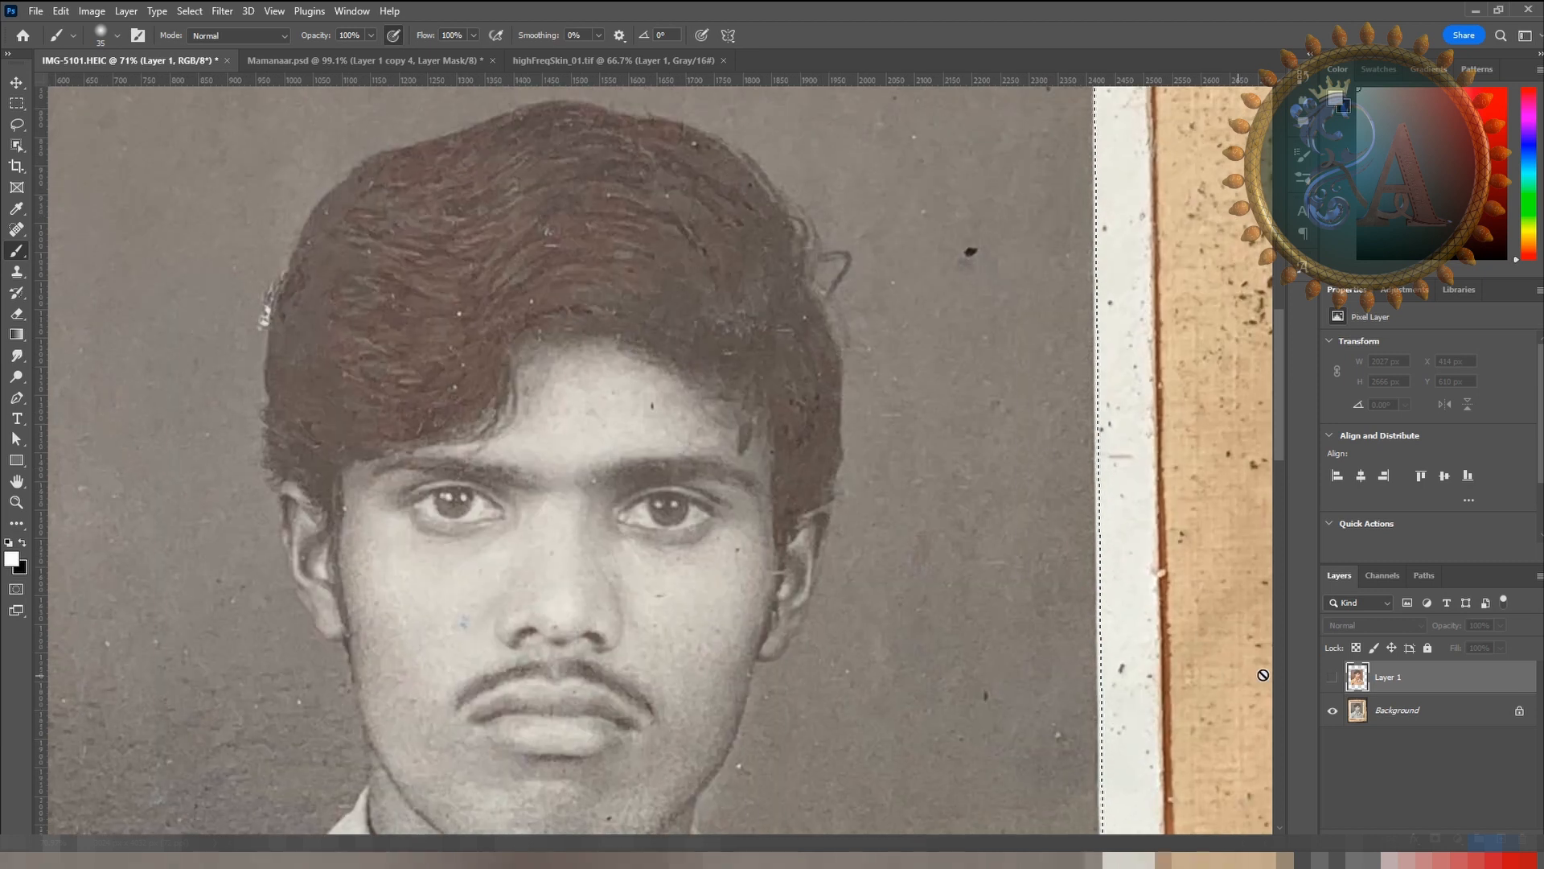
click(1333, 676)
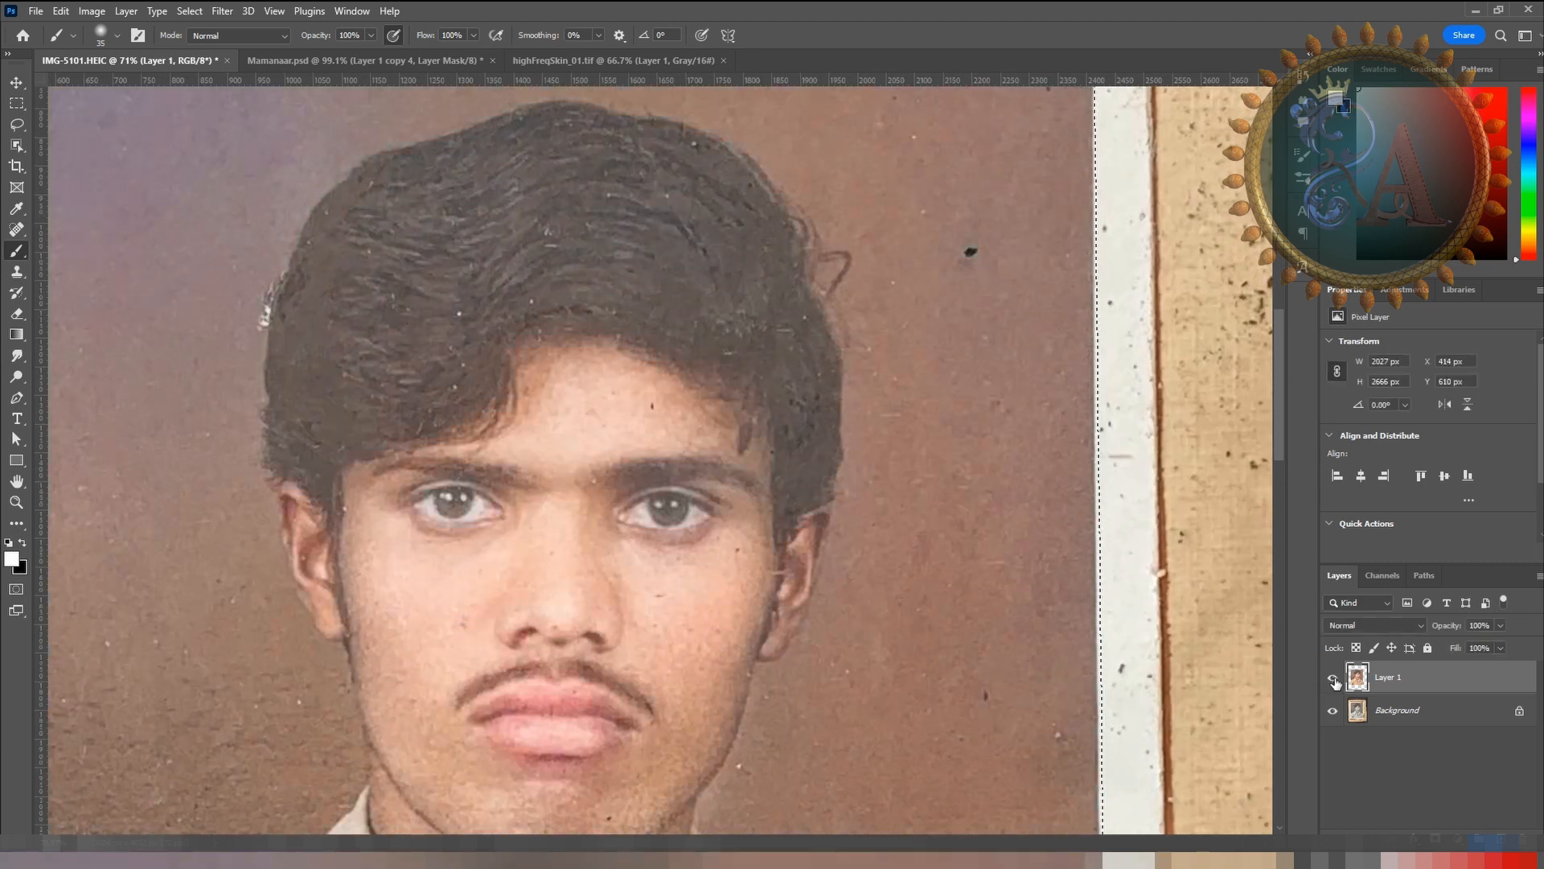
click(1332, 678)
click(1332, 678)
Step: Set Layer 1's blend mode to Overlay and compare the portrait with and without the layer
click(1356, 625)
click(1339, 641)
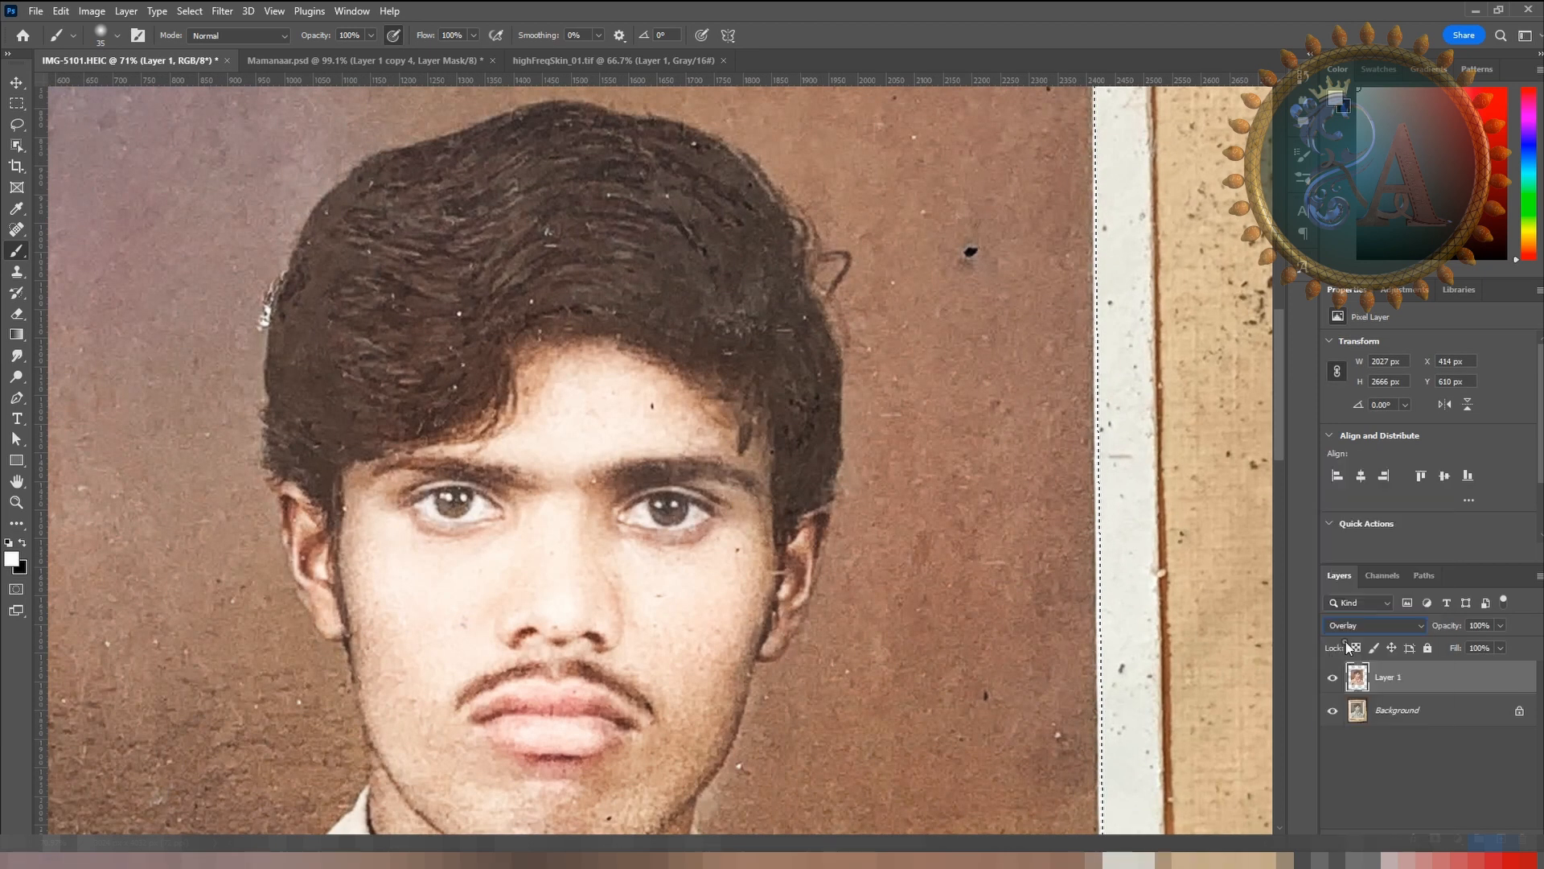
click(1333, 677)
click(1332, 677)
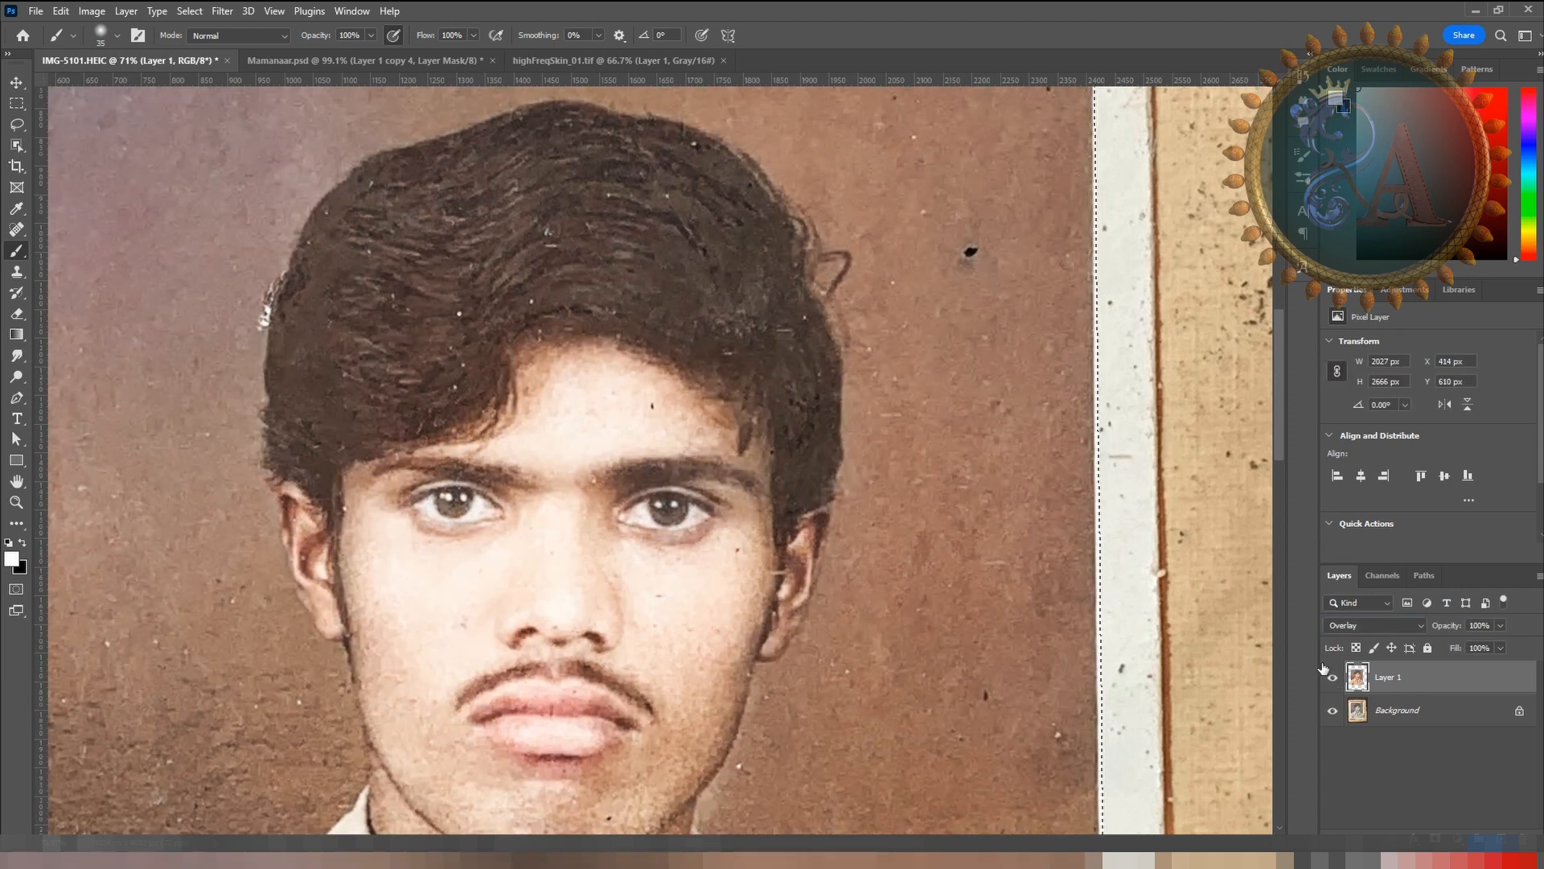
Step: Close highFreqSkin_01.tif, open the Mamanaar.psd document and swap the colours to paint with black
click(563, 61)
click(725, 60)
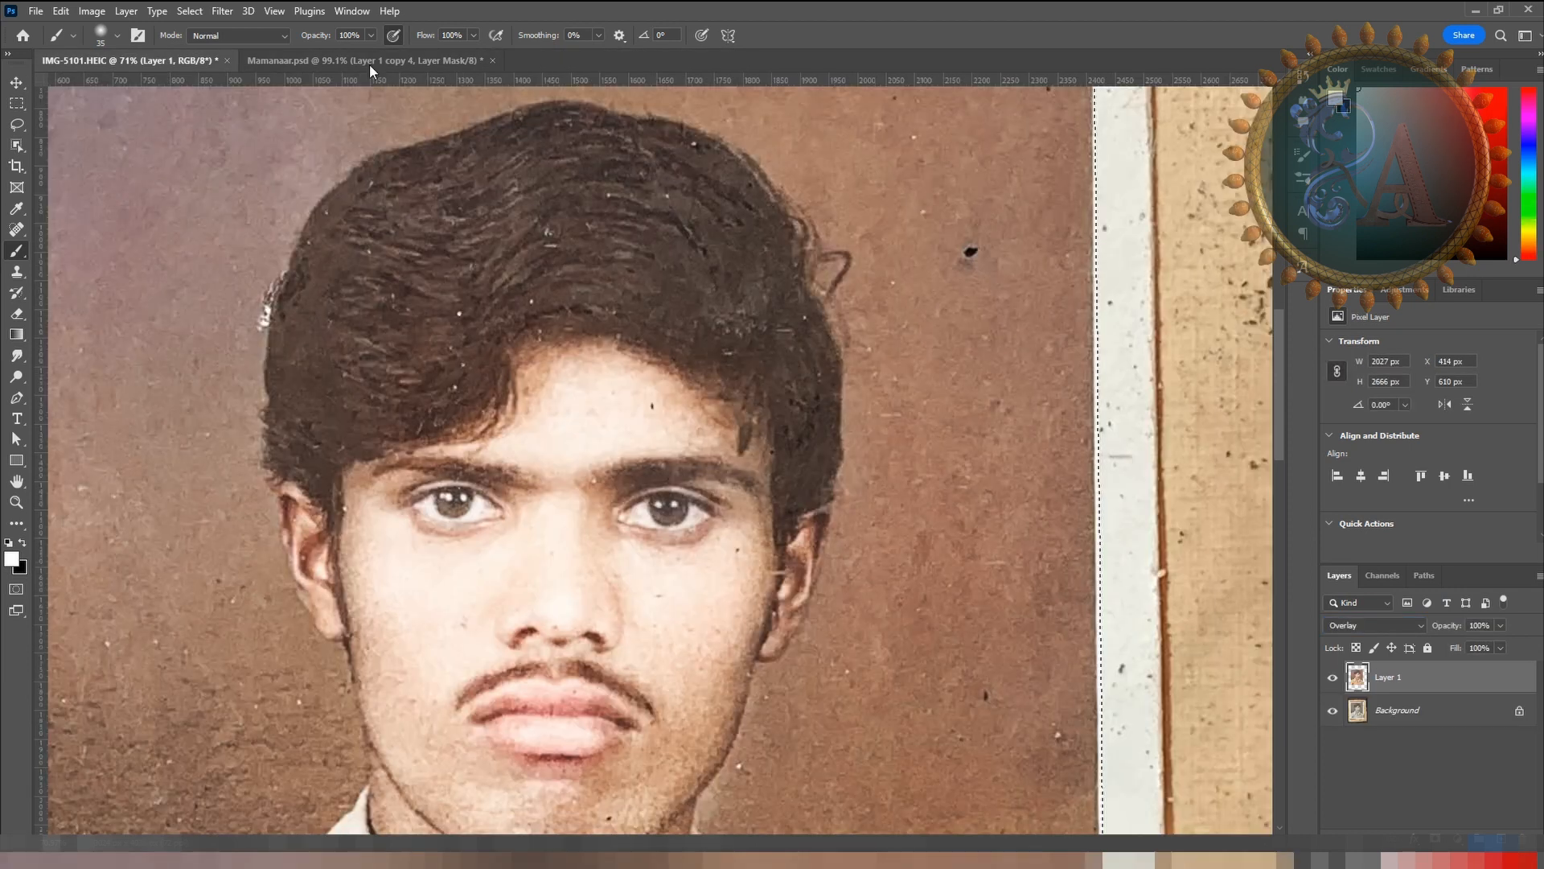
click(369, 61)
key(x)
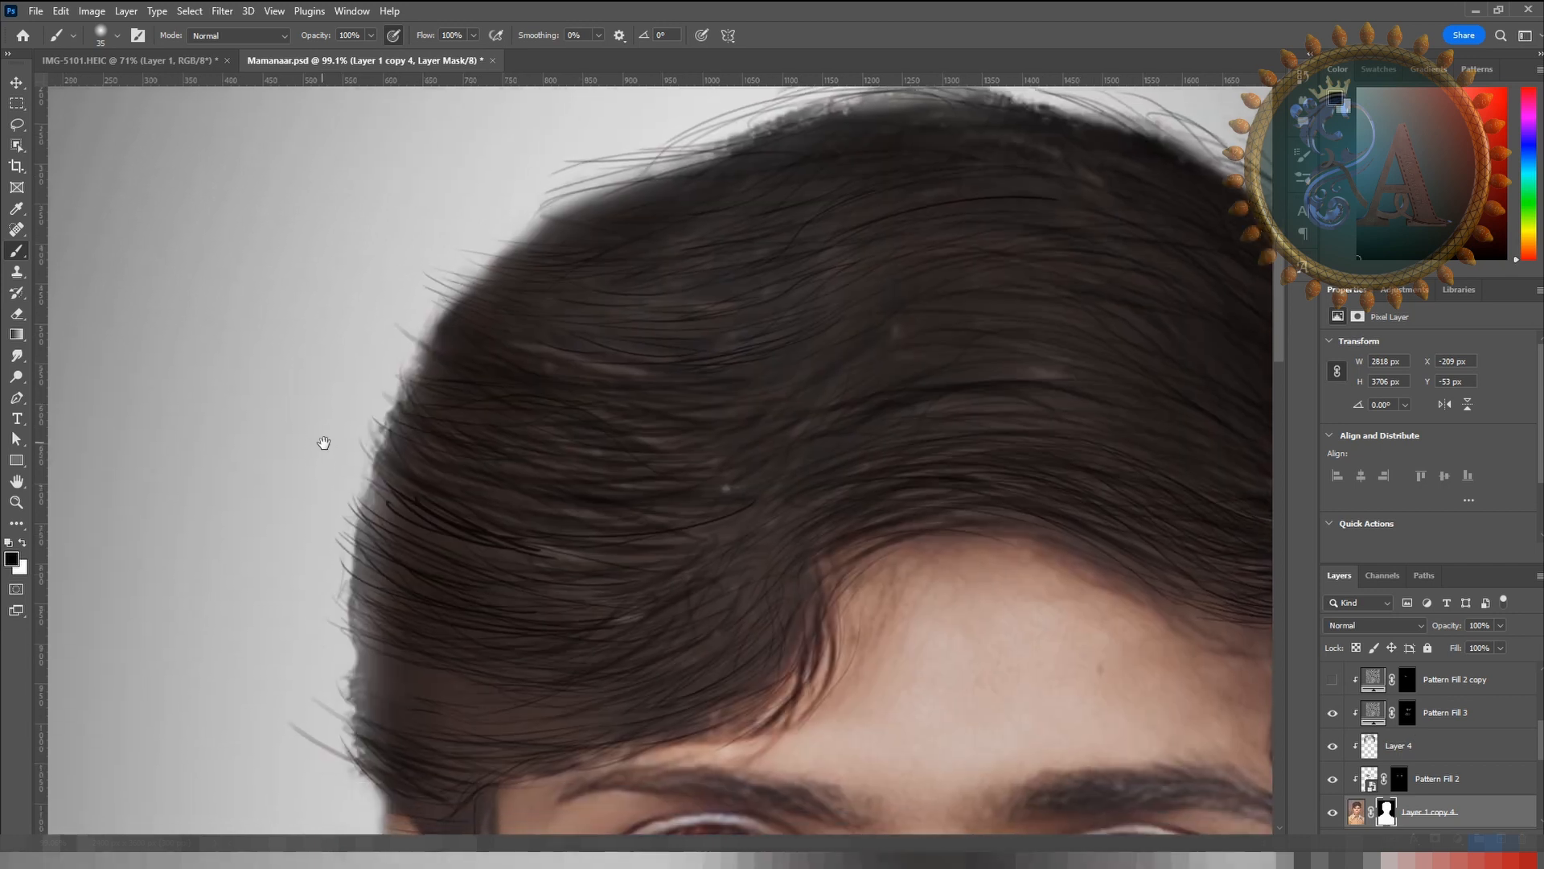
Step: Paint black on the Layer 1 copy 4 mask to clean up the outer edge of the hair
drag(288, 576, 321, 441)
mouse_move(404, 377)
mouse_down()
mouse_move(358, 455)
mouse_move(371, 441)
mouse_move(345, 537)
mouse_move(335, 513)
mouse_move(355, 658)
mouse_move(332, 596)
mouse_up()
drag(309, 492, 326, 699)
mouse_move(671, 355)
mouse_down()
mouse_move(466, 517)
mouse_move(245, 579)
mouse_up()
drag(366, 239, 217, 287)
mouse_move(308, 230)
mouse_down()
mouse_move(503, 214)
mouse_move(781, 261)
mouse_move(714, 258)
mouse_move(836, 328)
mouse_move(817, 337)
mouse_move(827, 350)
mouse_move(752, 287)
mouse_move(936, 426)
mouse_move(893, 403)
mouse_move(932, 454)
mouse_move(879, 374)
mouse_move(983, 533)
mouse_move(1030, 524)
mouse_up()
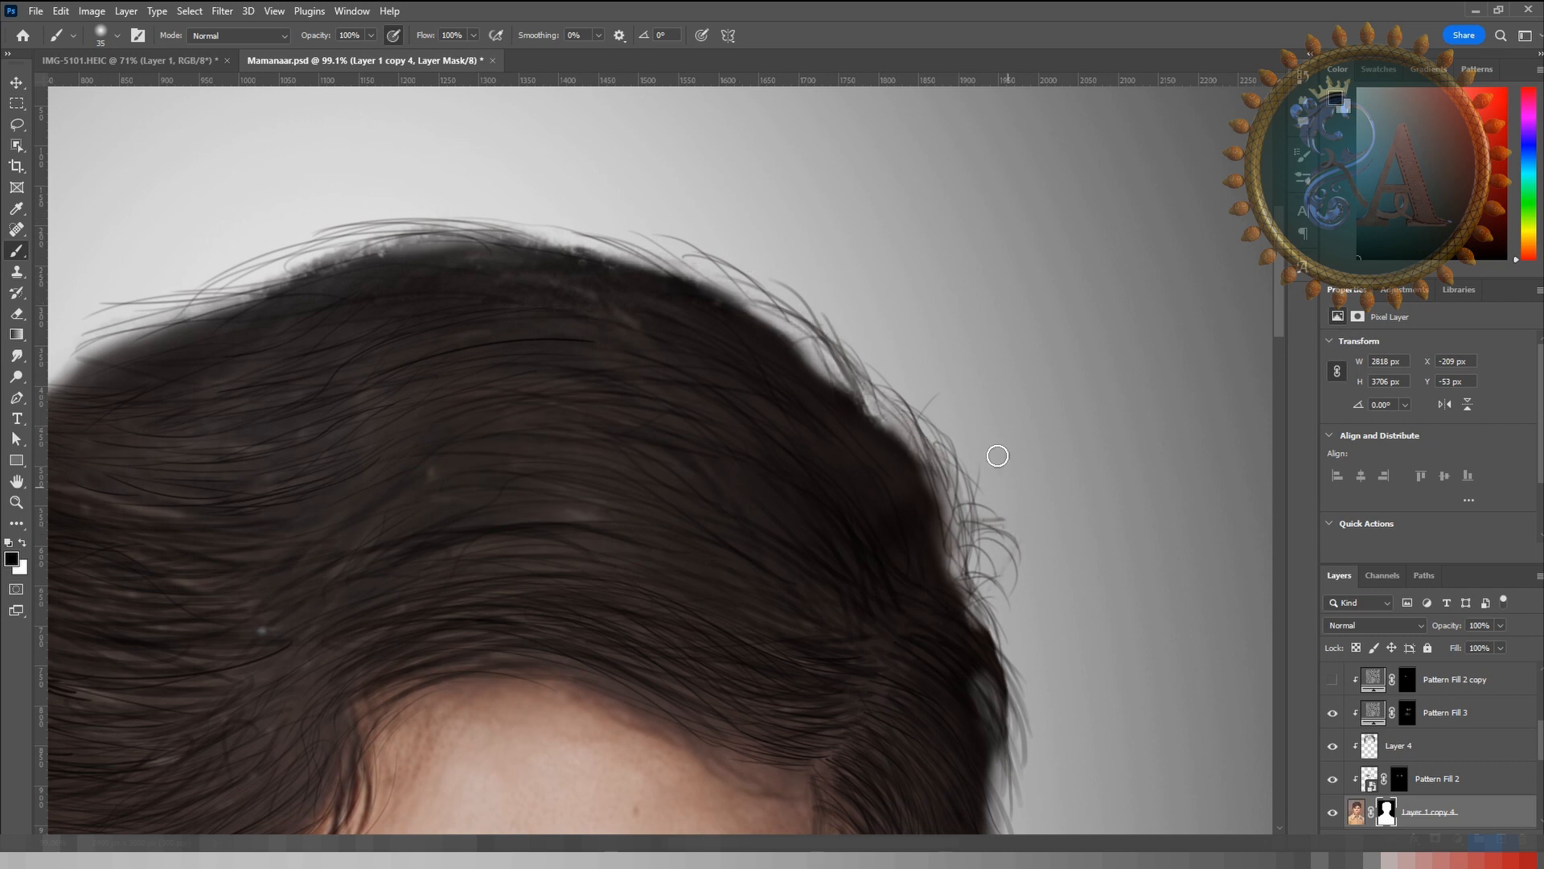
scroll(995, 451, down, 5)
scroll(930, 593, right, 2)
mouse_move(855, 592)
mouse_down()
mouse_move(850, 677)
mouse_move(842, 595)
mouse_up()
Step: Mask out the small area between the hair edge and the top of the ear with a smaller brush
drag(833, 368, 530, 509)
drag(355, 510, 510, 553)
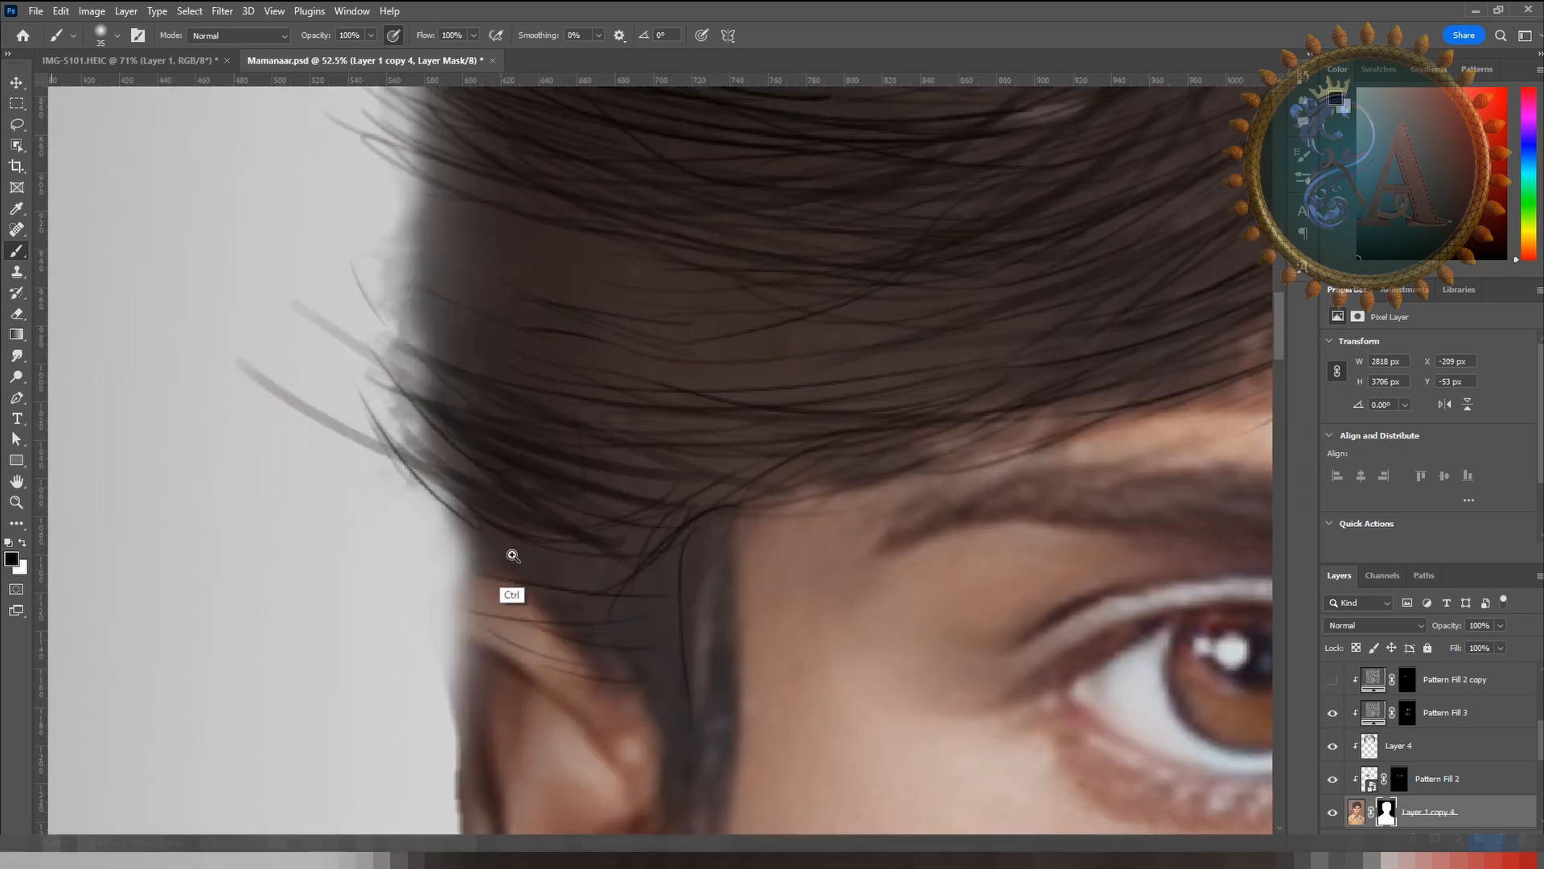
key([)
key([)
key([)
key([)
key([)
key([)
key([)
key([)
key([)
mouse_move(441, 518)
mouse_down()
mouse_move(501, 565)
mouse_move(458, 555)
mouse_move(495, 551)
mouse_move(512, 557)
mouse_move(489, 564)
mouse_move(534, 562)
mouse_up()
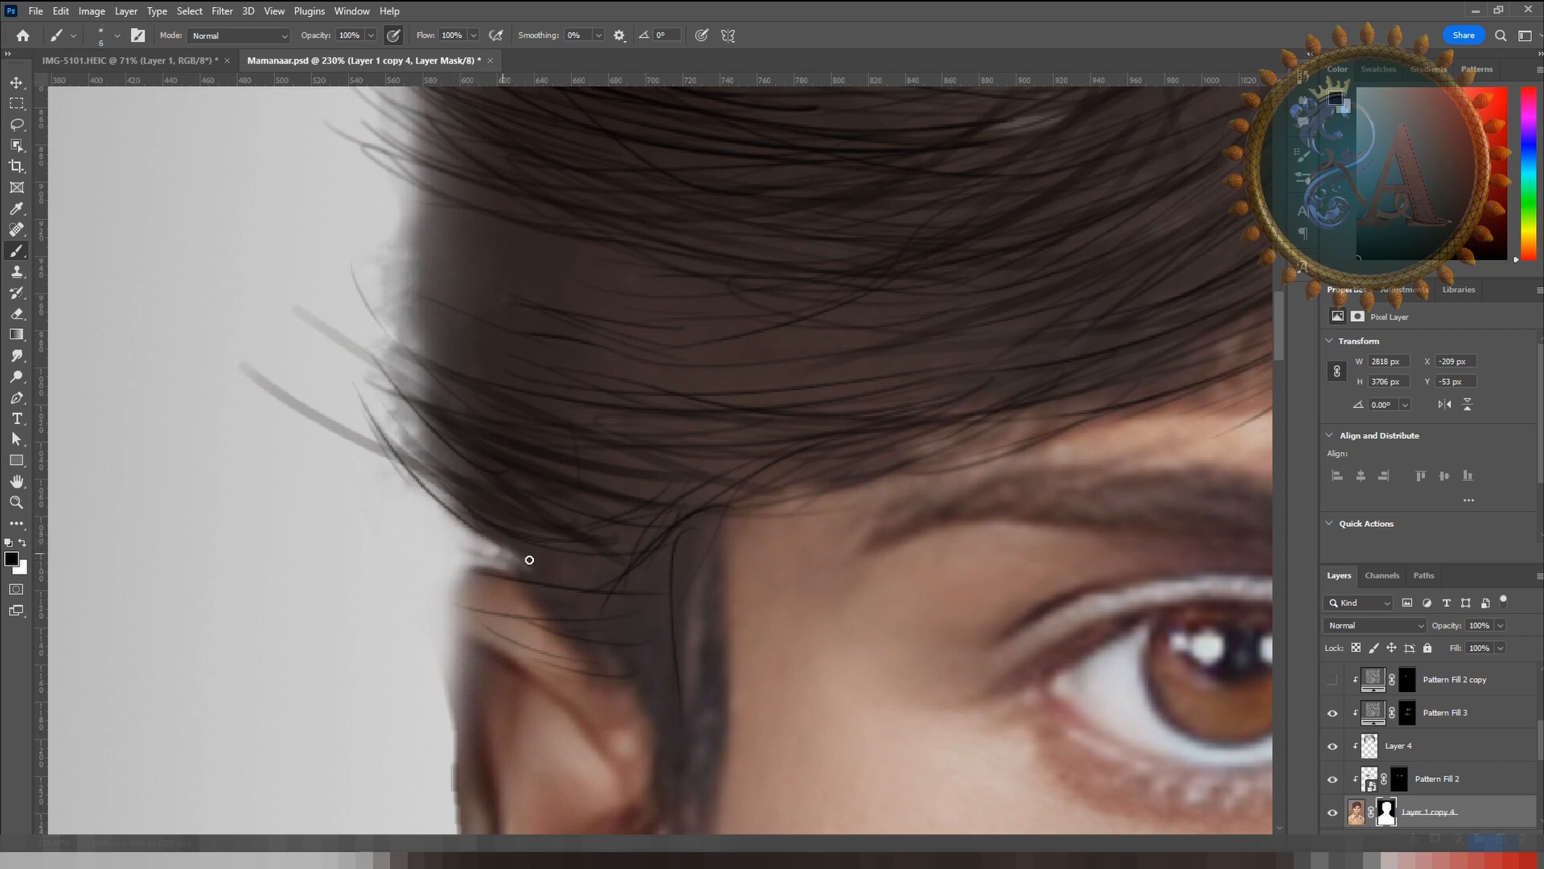
drag(665, 490, 545, 490)
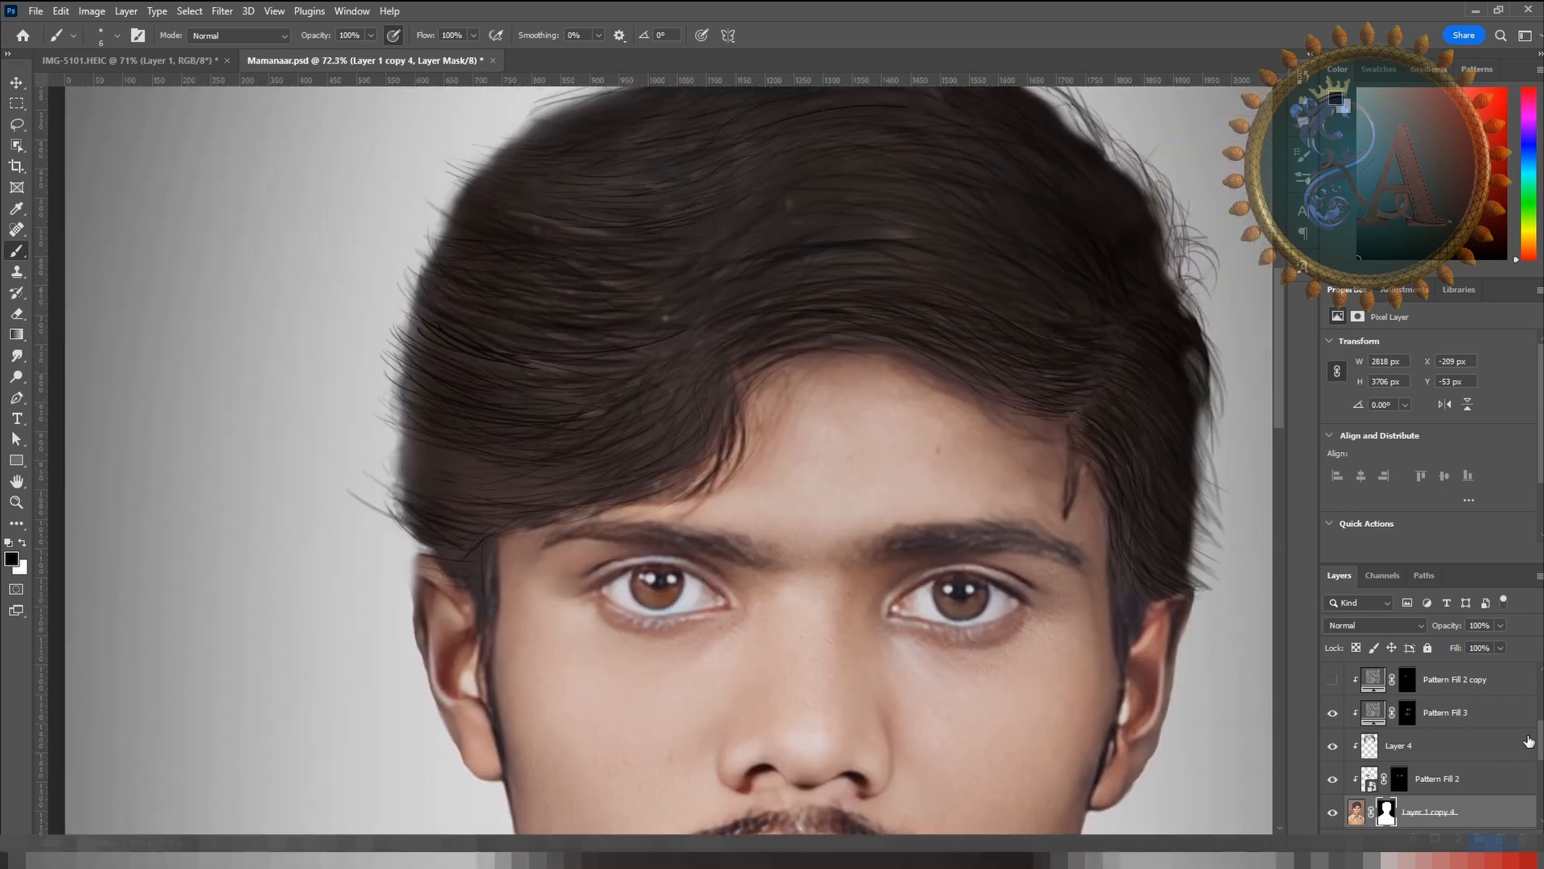
Step: Identify the layer holding the painted hair strands by toggling Layer 5, and rename it hair_stickes01
scroll(1447, 740, up, 3)
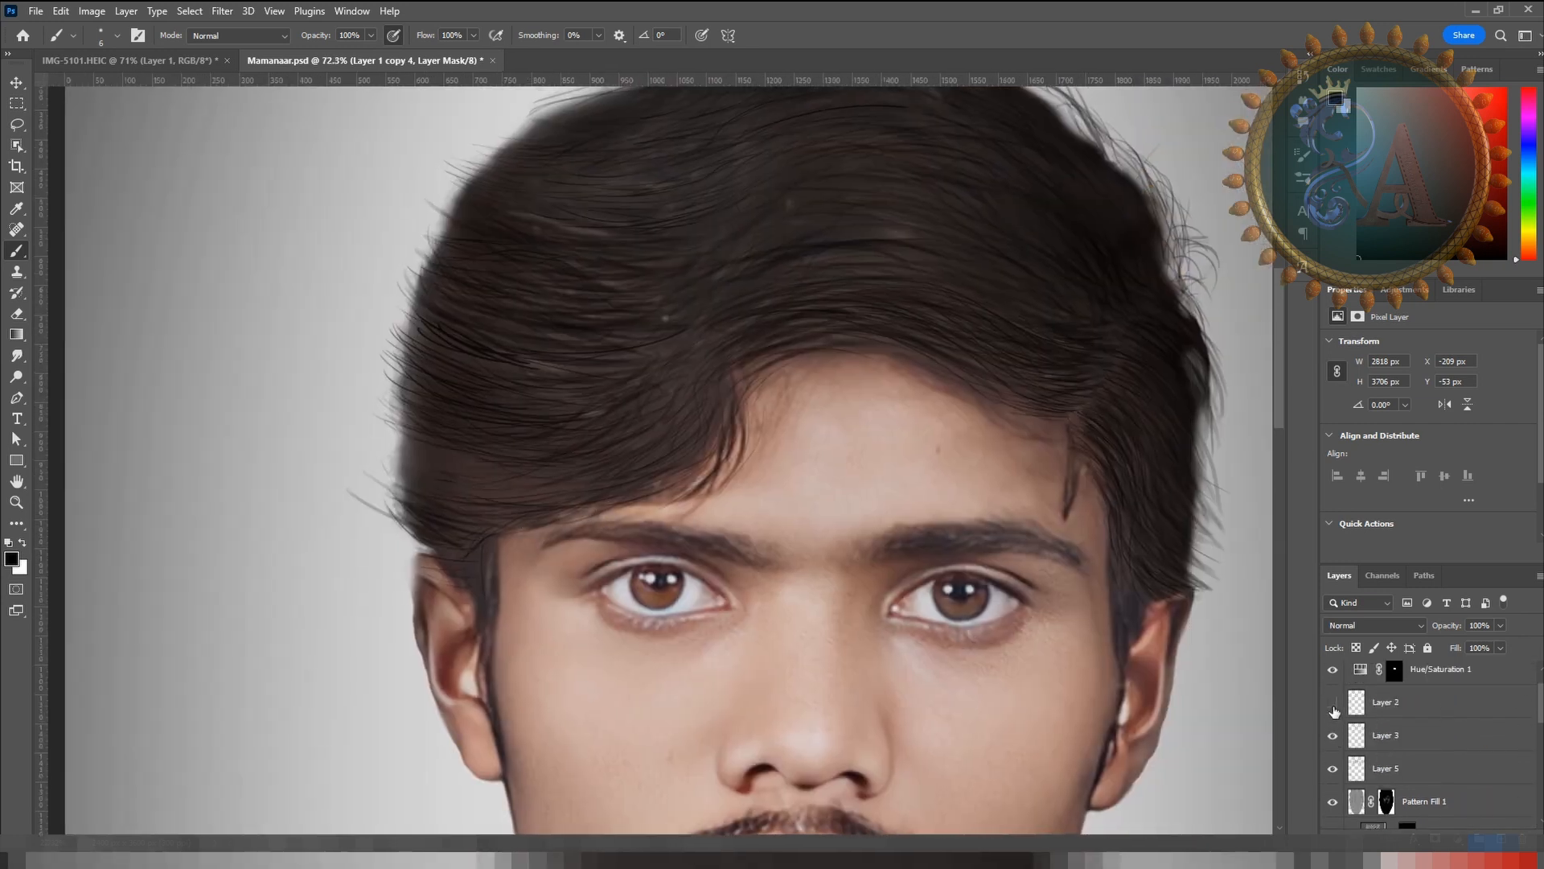
click(1333, 768)
click(1332, 768)
click(1382, 769)
double_click(1382, 769)
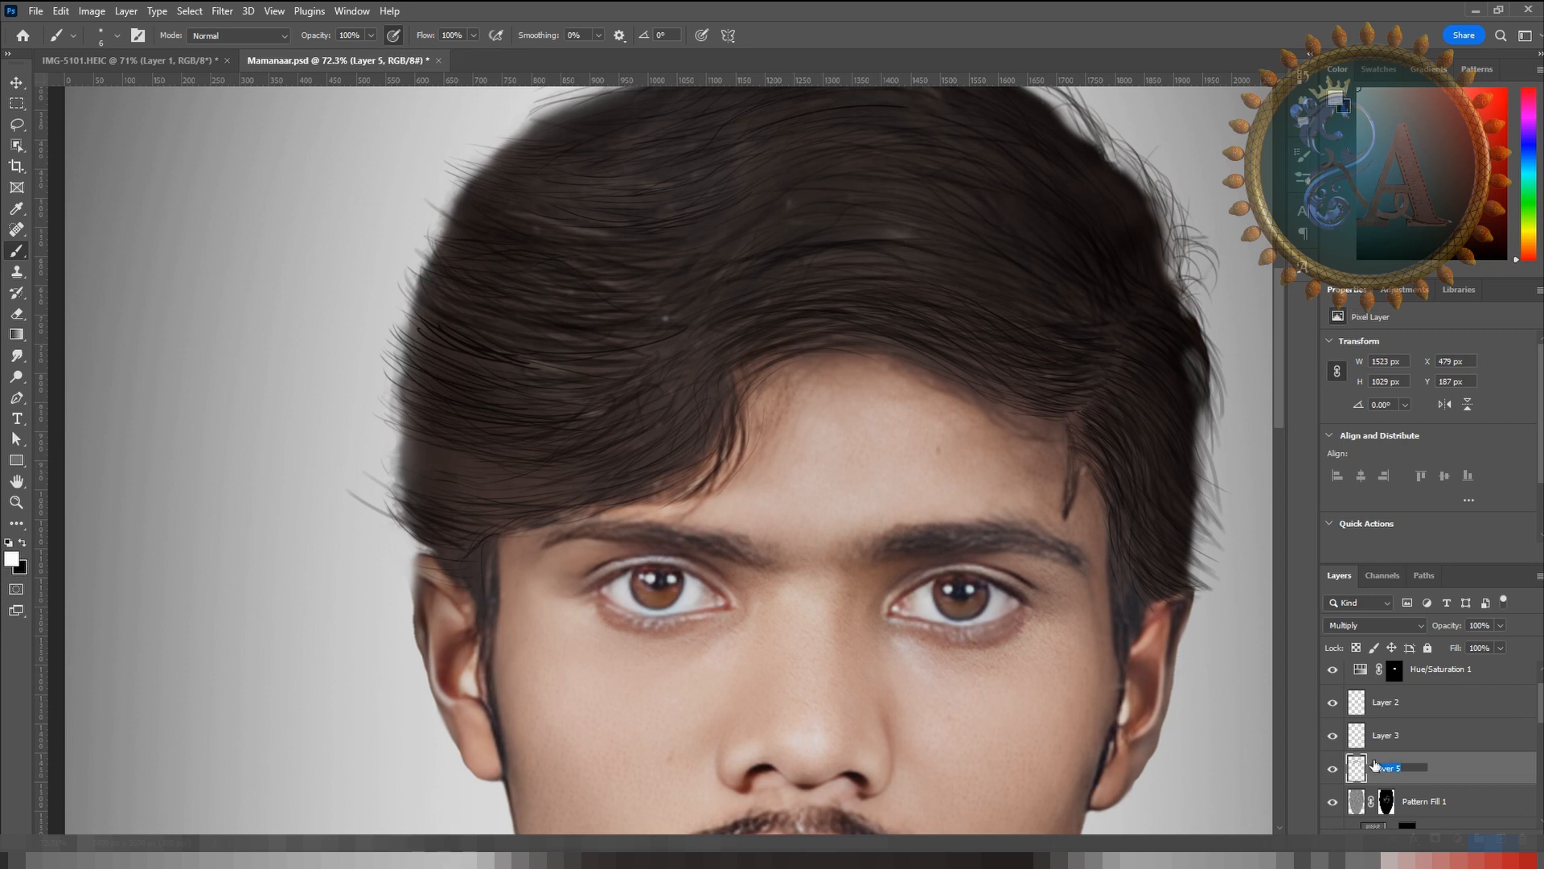
text(hair stickes01)
key(Return)
Step: Sample a dark hair colour and paint thin strands with a 3 px brush along the hair's side edge above the ear
drag(535, 442, 438, 527)
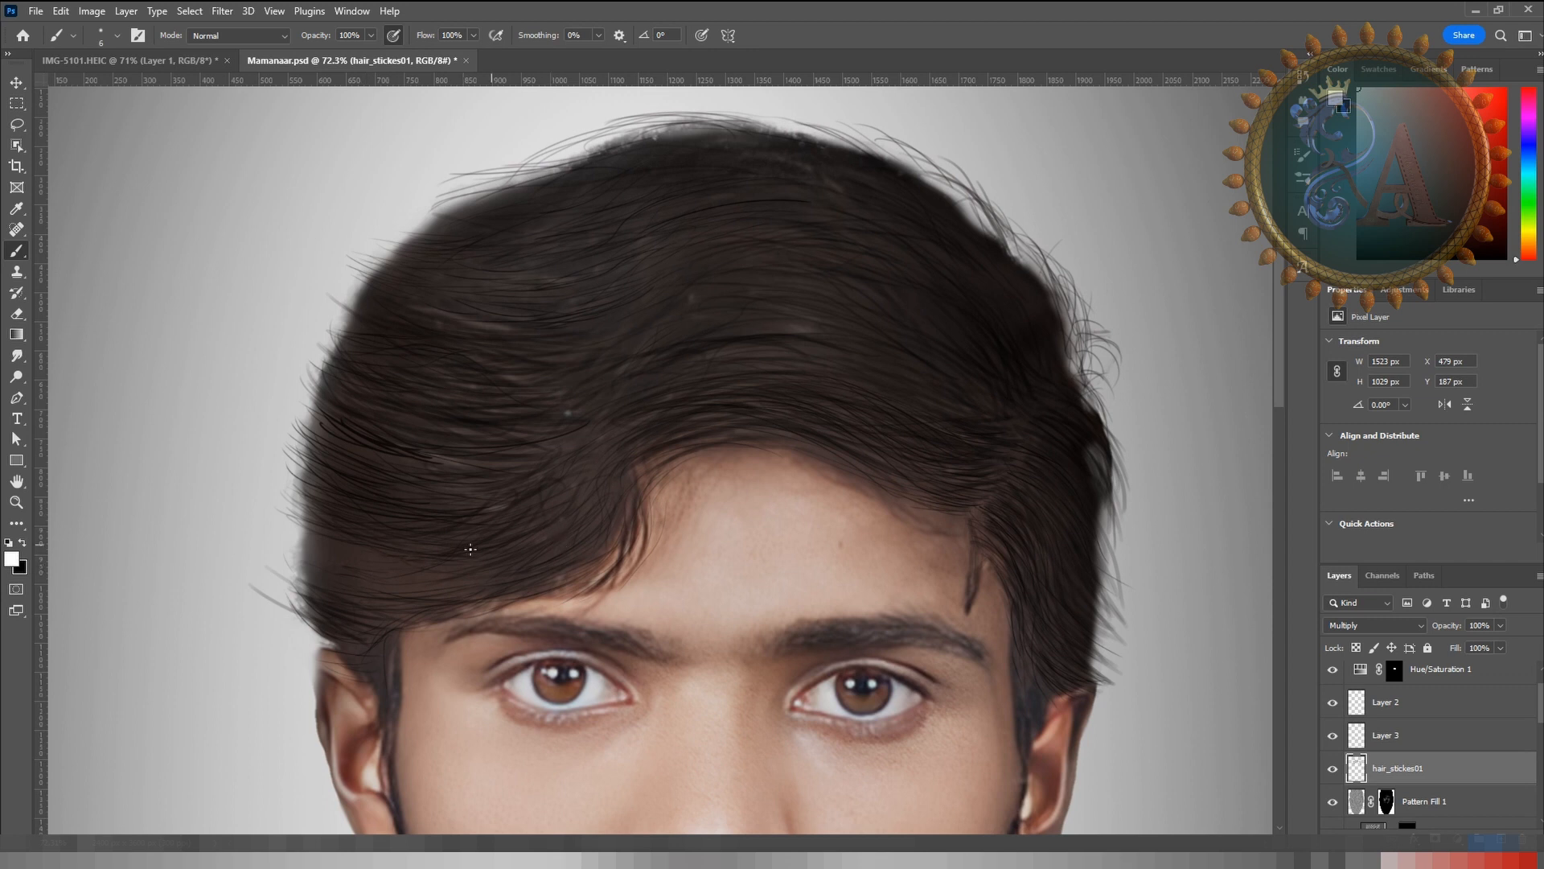
alt+click(474, 479)
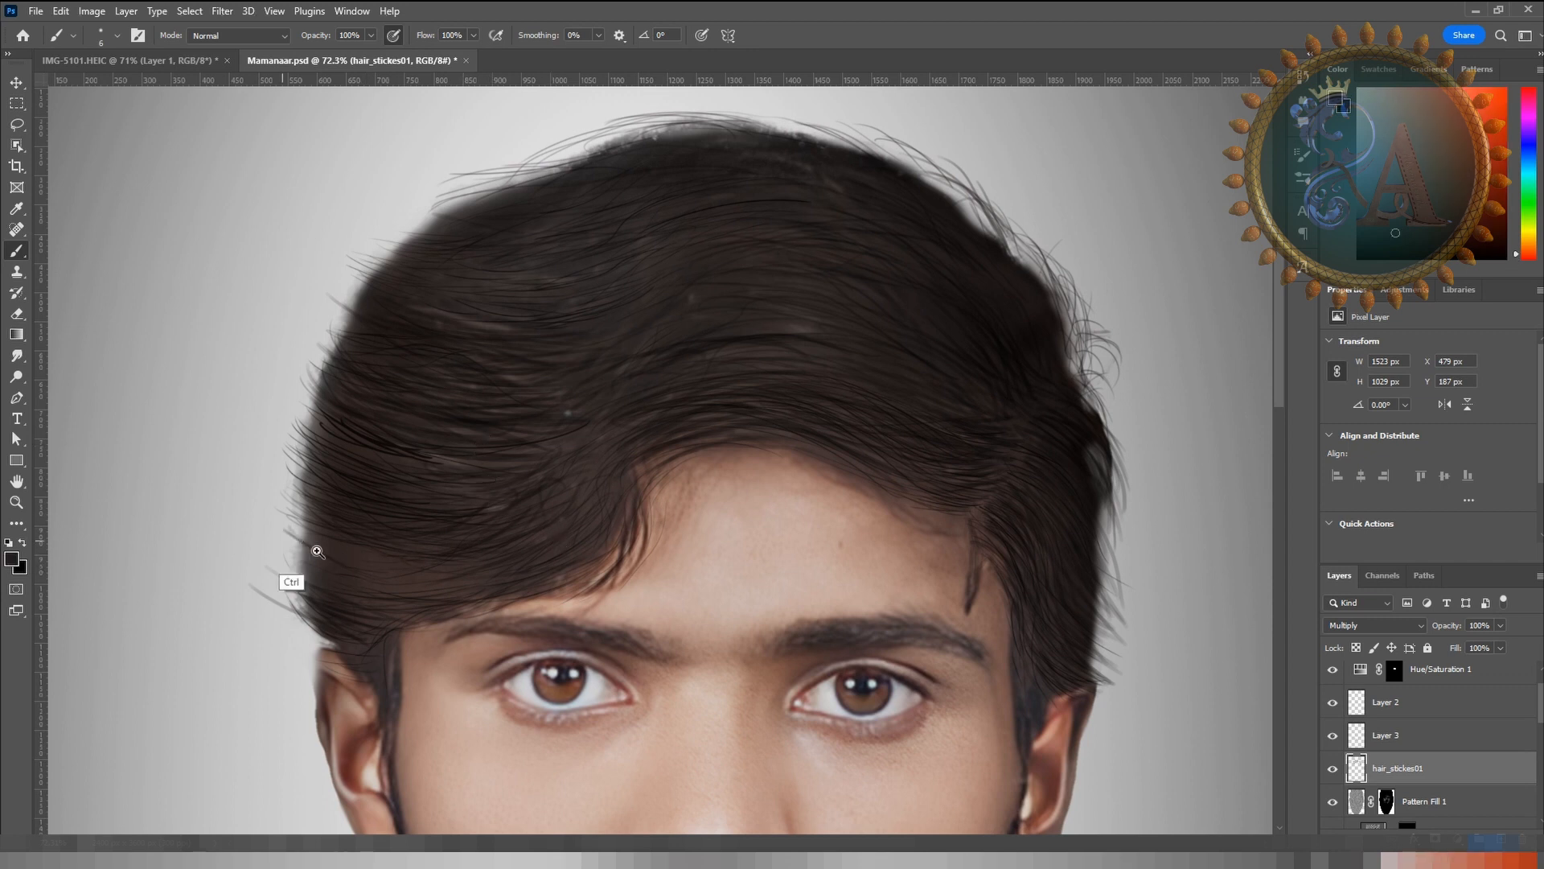
drag(283, 539, 361, 565)
key([)
key([)
key([)
key([)
key(])
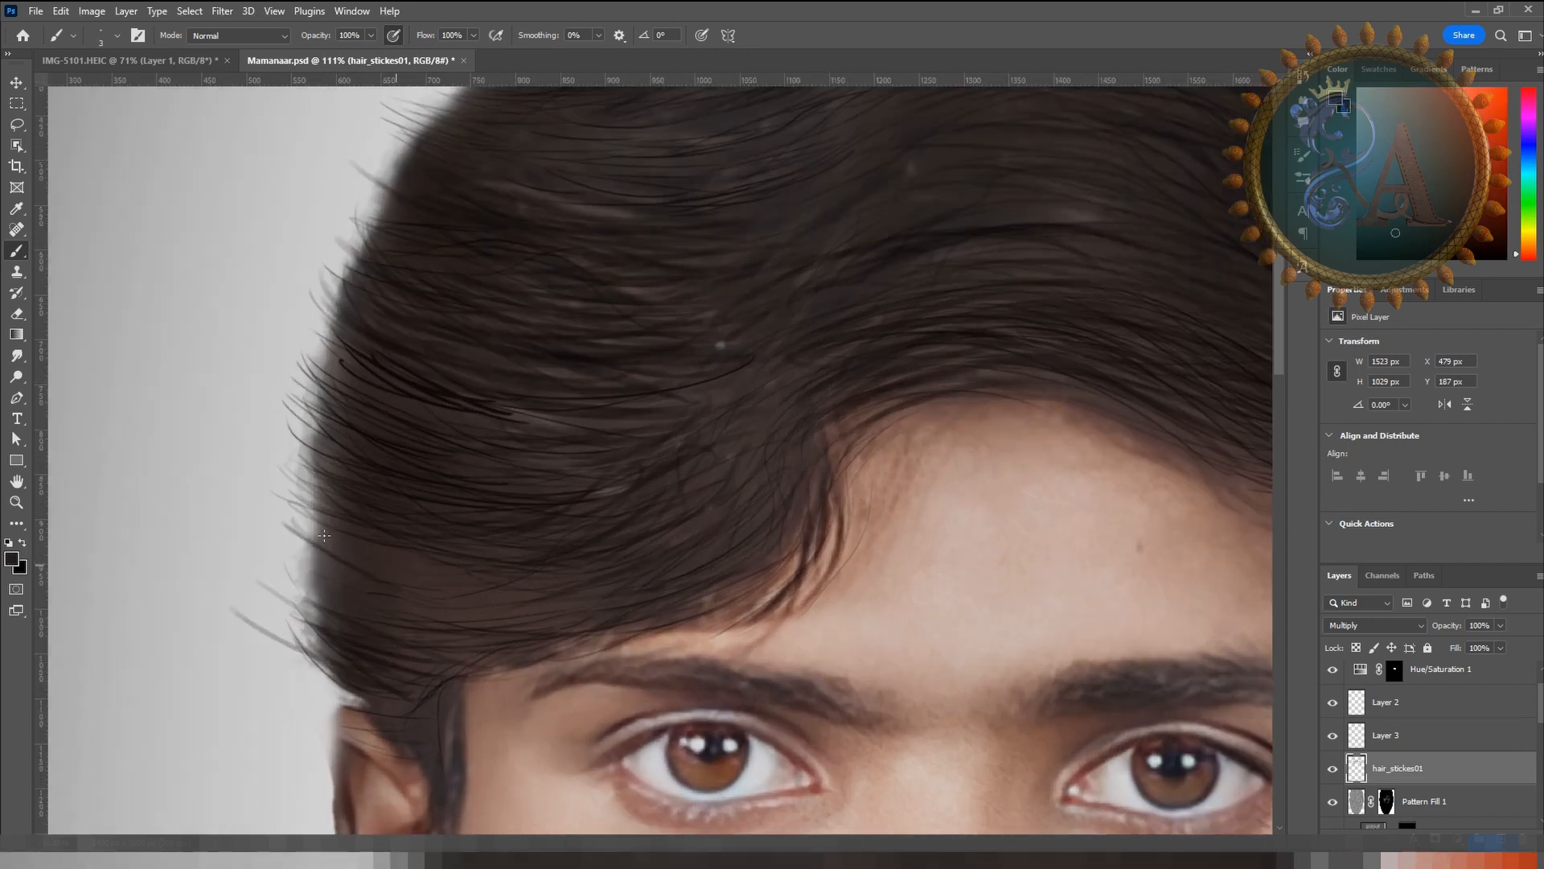
drag(286, 506, 329, 538)
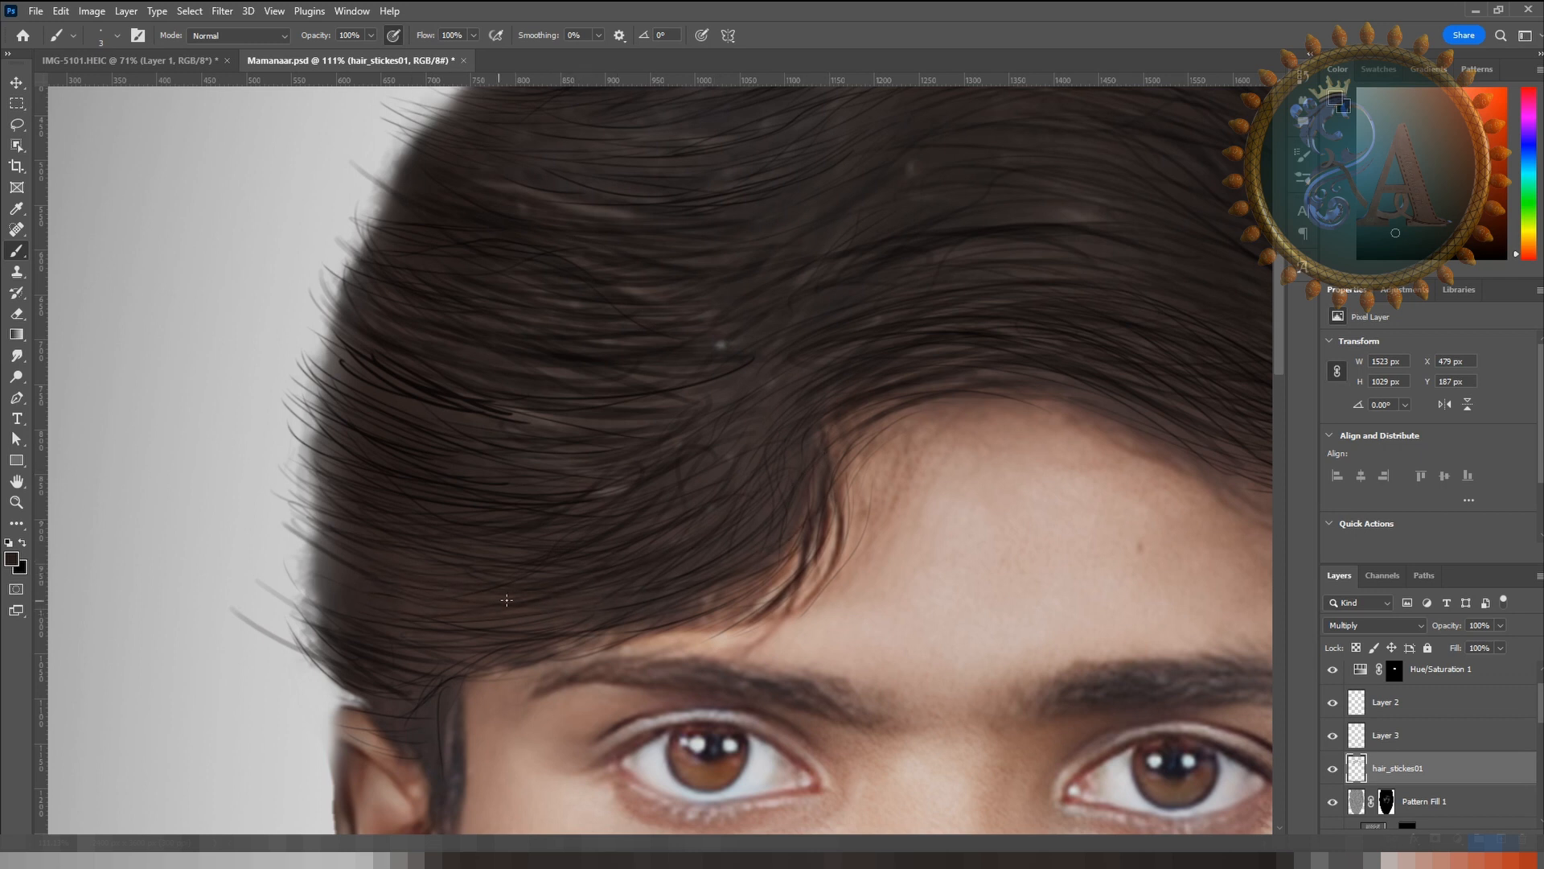
drag(400, 593, 519, 626)
Step: Rotate the canvas view and paint more fine strands in the hair between the temple and the ear
key(r)
drag(441, 486, 504, 609)
key(b)
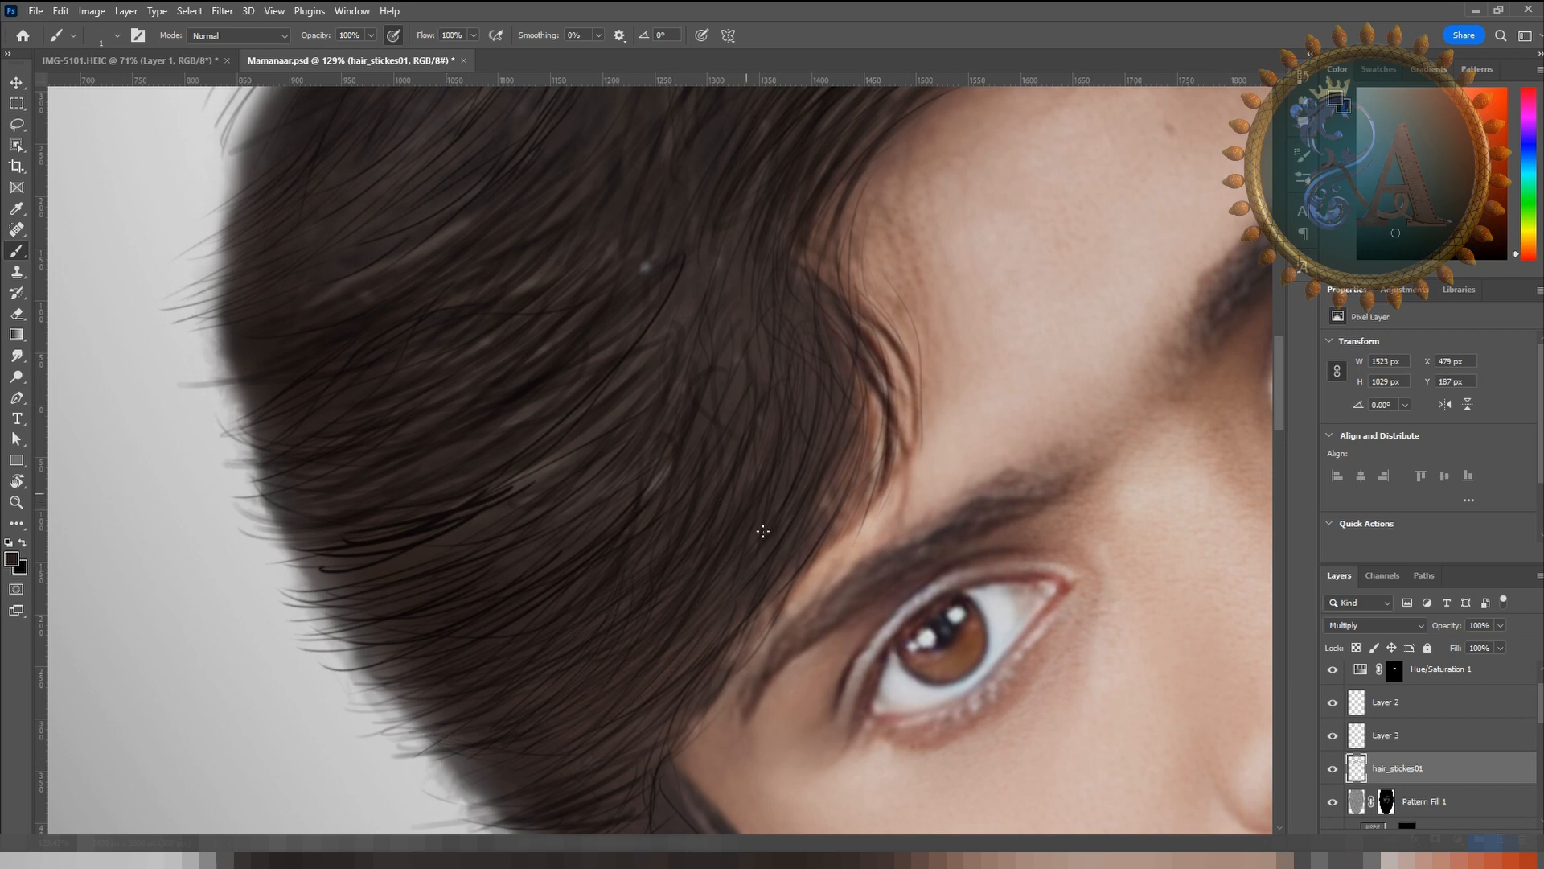
key(bracketright)
key(bracketright)
drag(425, 772, 492, 773)
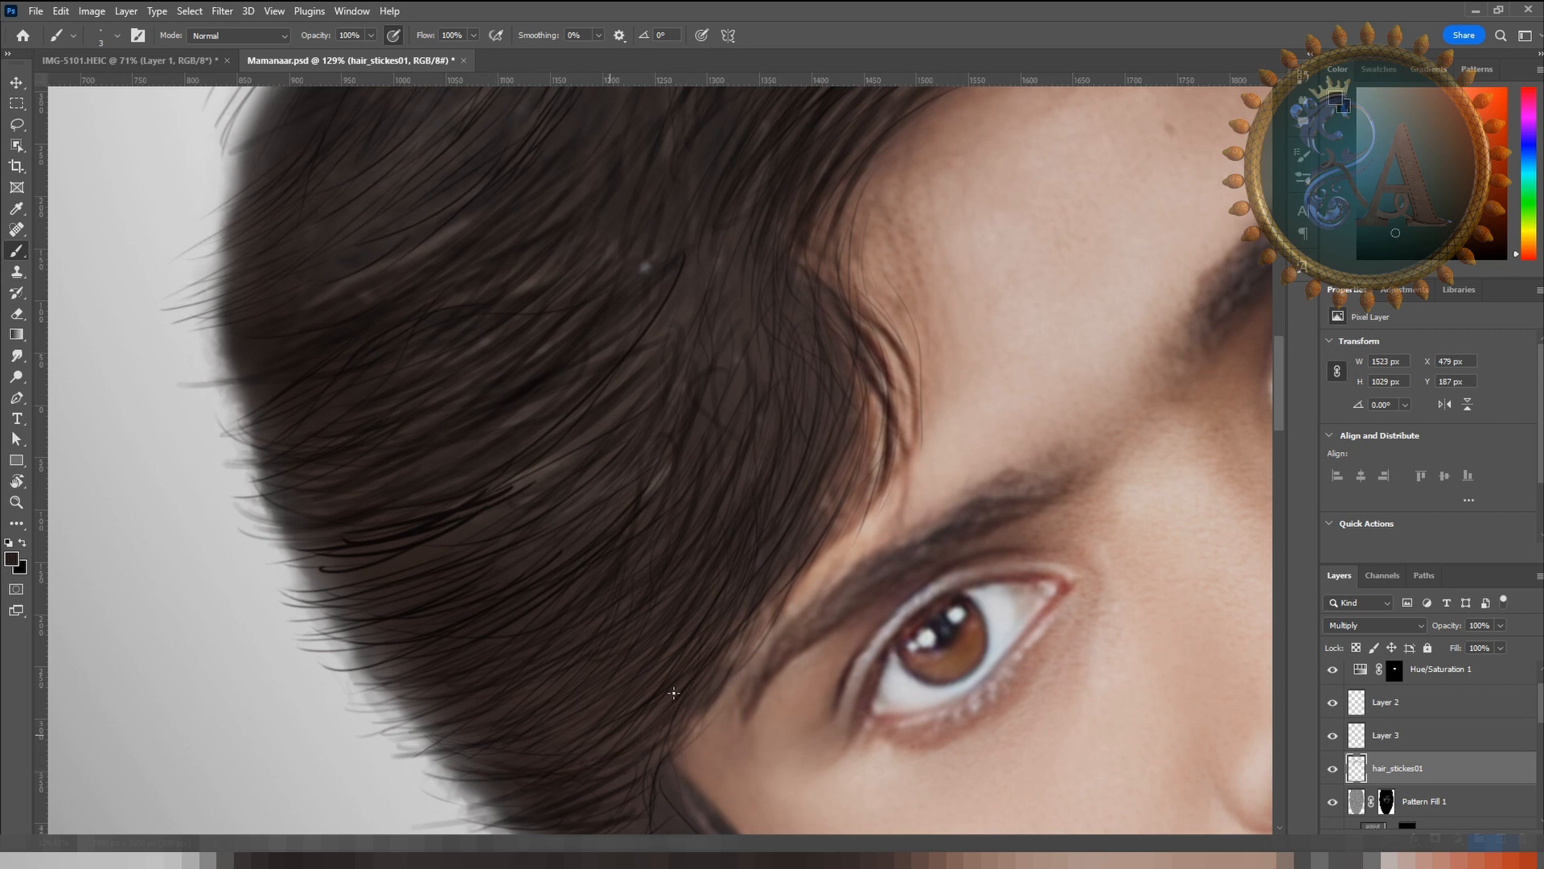
drag(674, 692, 706, 675)
mouse_move(599, 751)
mouse_down()
mouse_move(660, 706)
mouse_move(625, 730)
mouse_up()
Step: Handwrite the underlined note "you can create hair brush" on the grey backdrop beside the hair
key(bracketright)
key(bracketright)
key(bracketright)
key(bracketright)
key(bracketright)
key(bracketright)
key(bracketright)
key(bracketright)
key(bracketright)
mouse_move(445, 579)
mouse_down()
mouse_move(507, 541)
mouse_move(774, 456)
mouse_up()
drag(148, 609, 150, 661)
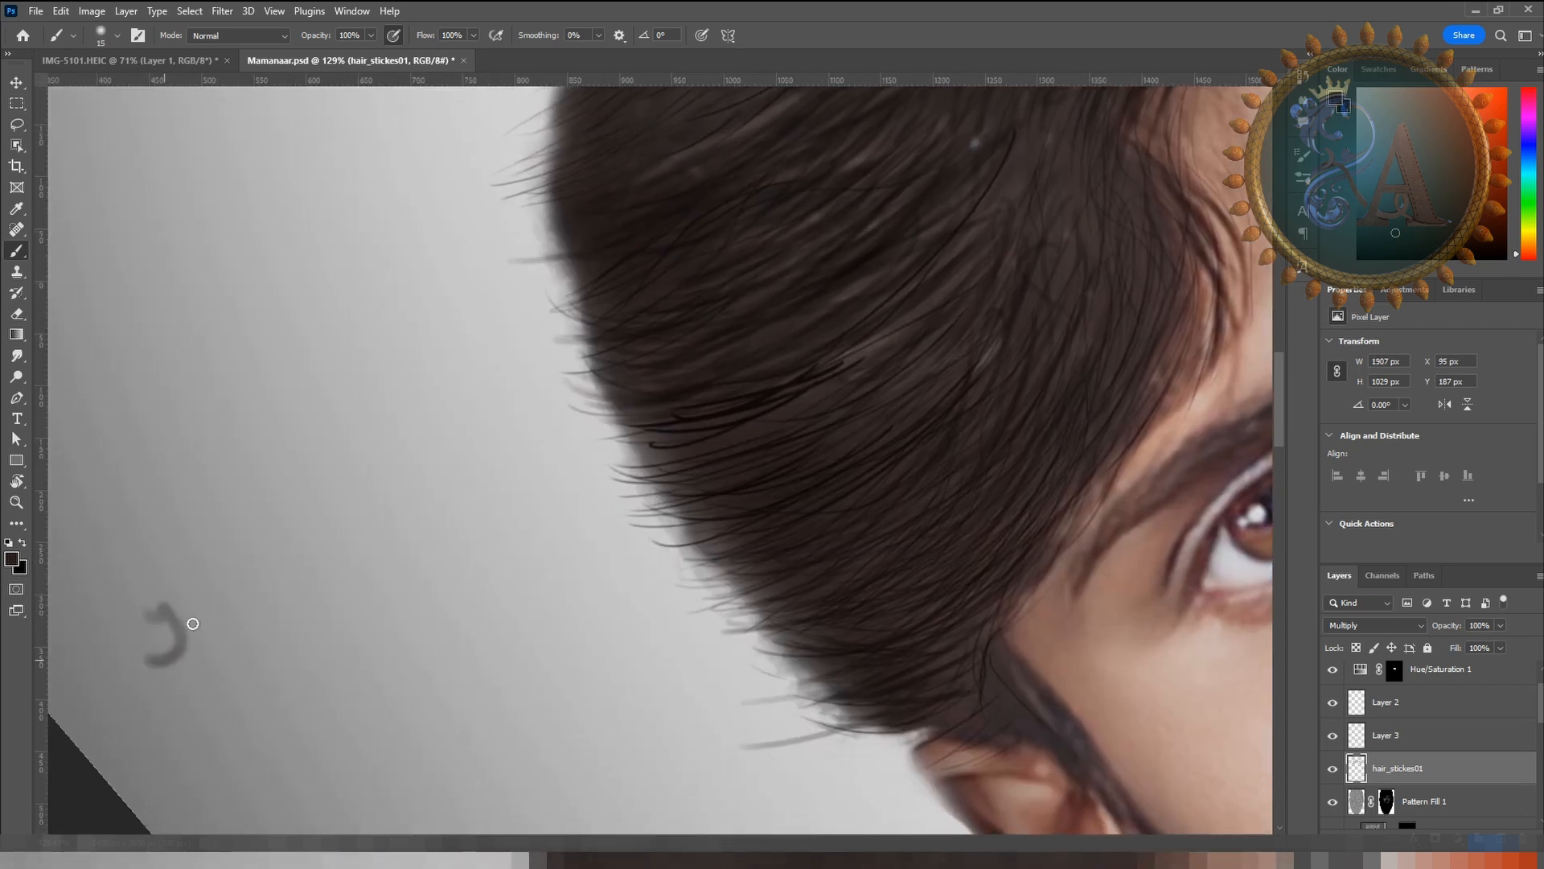
key(bracketleft)
key(bracketleft)
key(bracketleft)
drag(202, 587, 251, 572)
drag(259, 628, 256, 648)
drag(265, 631, 322, 605)
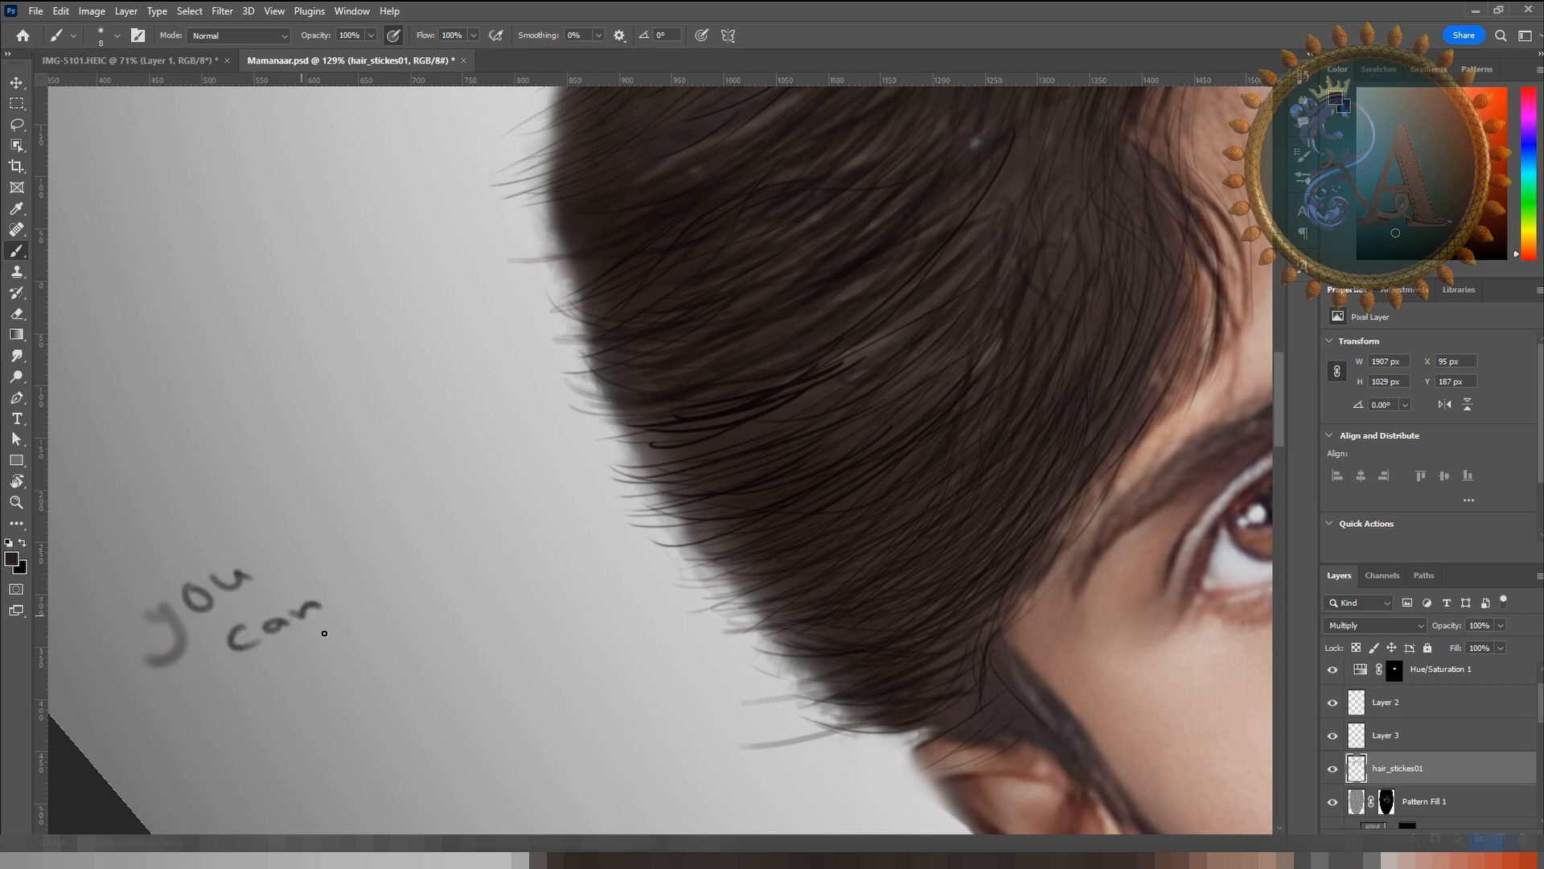
mouse_move(300, 674)
mouse_down()
mouse_move(315, 680)
mouse_move(394, 625)
mouse_up()
drag(409, 616, 427, 632)
drag(355, 745, 428, 740)
drag(442, 719, 485, 695)
click(439, 700)
drag(453, 642, 523, 677)
drag(527, 664, 612, 621)
drag(569, 579, 637, 615)
drag(720, 611, 406, 780)
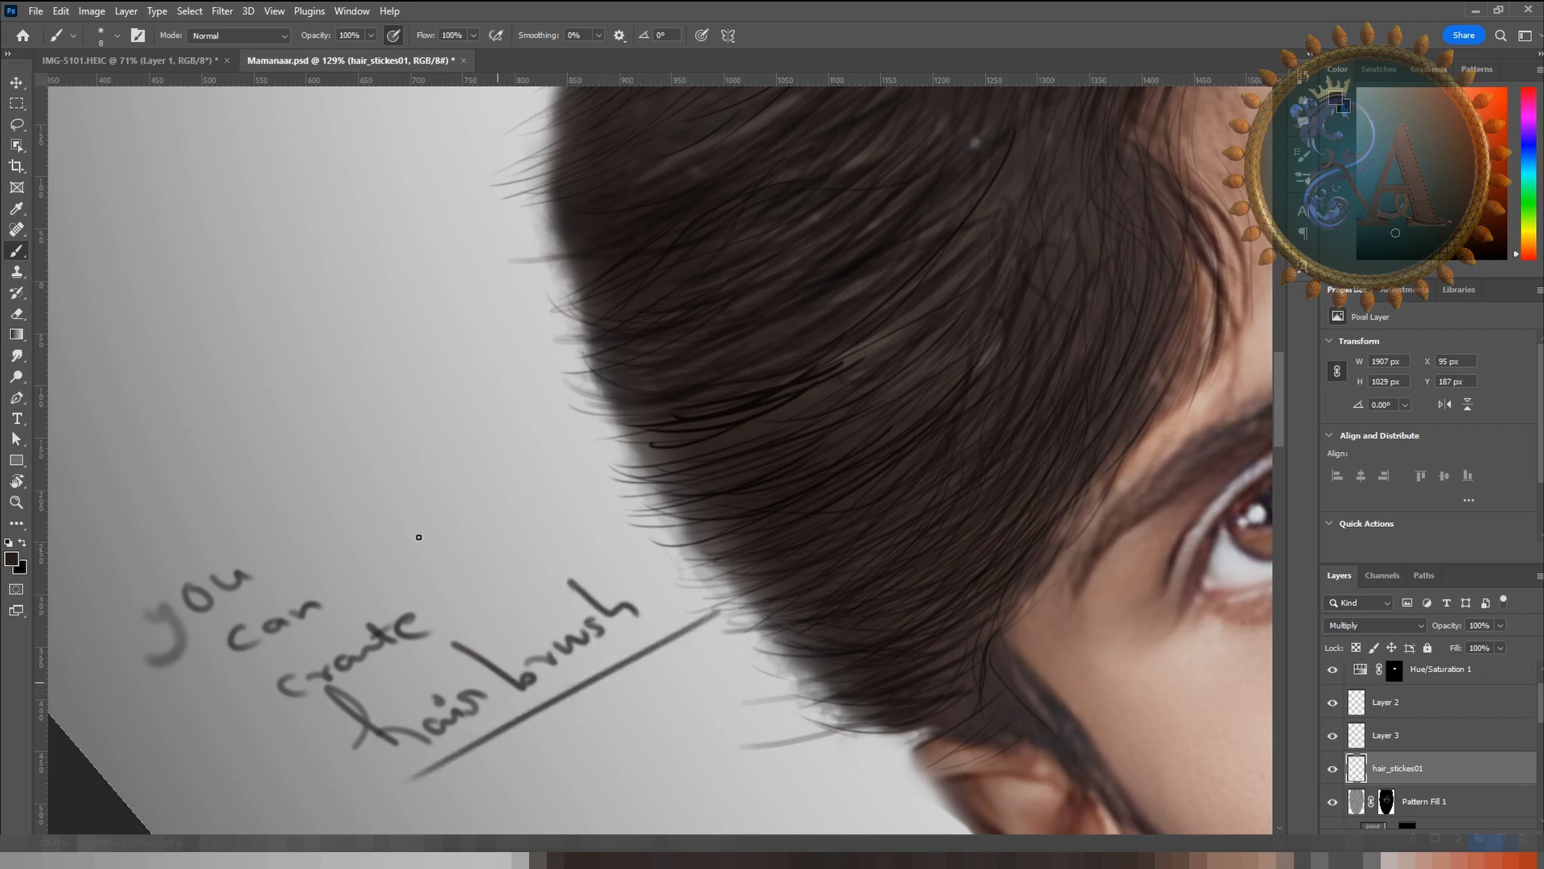
Step: Undo the handwritten note's strokes, delete the remaining marks with a lasso selection and deselect
key(ctrl+z)
key(ctrl+z)
key(ctrl+z)
key(ctrl+z)
key(ctrl+z)
key(ctrl+z)
key(ctrl+z)
key(ctrl+z)
key(ctrl+z)
key(ctrl+z)
key(l)
mouse_move(551, 661)
mouse_down()
mouse_move(117, 499)
mouse_move(500, 801)
mouse_move(552, 663)
mouse_up()
key(Delete)
key(ctrl+d)
Step: Paint fine strands with a smaller brush above the ear, down the sideburn and over the eyebrow on that side
drag(776, 600, 587, 612)
key(b)
drag(698, 627, 621, 646)
key(bracketleft)
key(bracketleft)
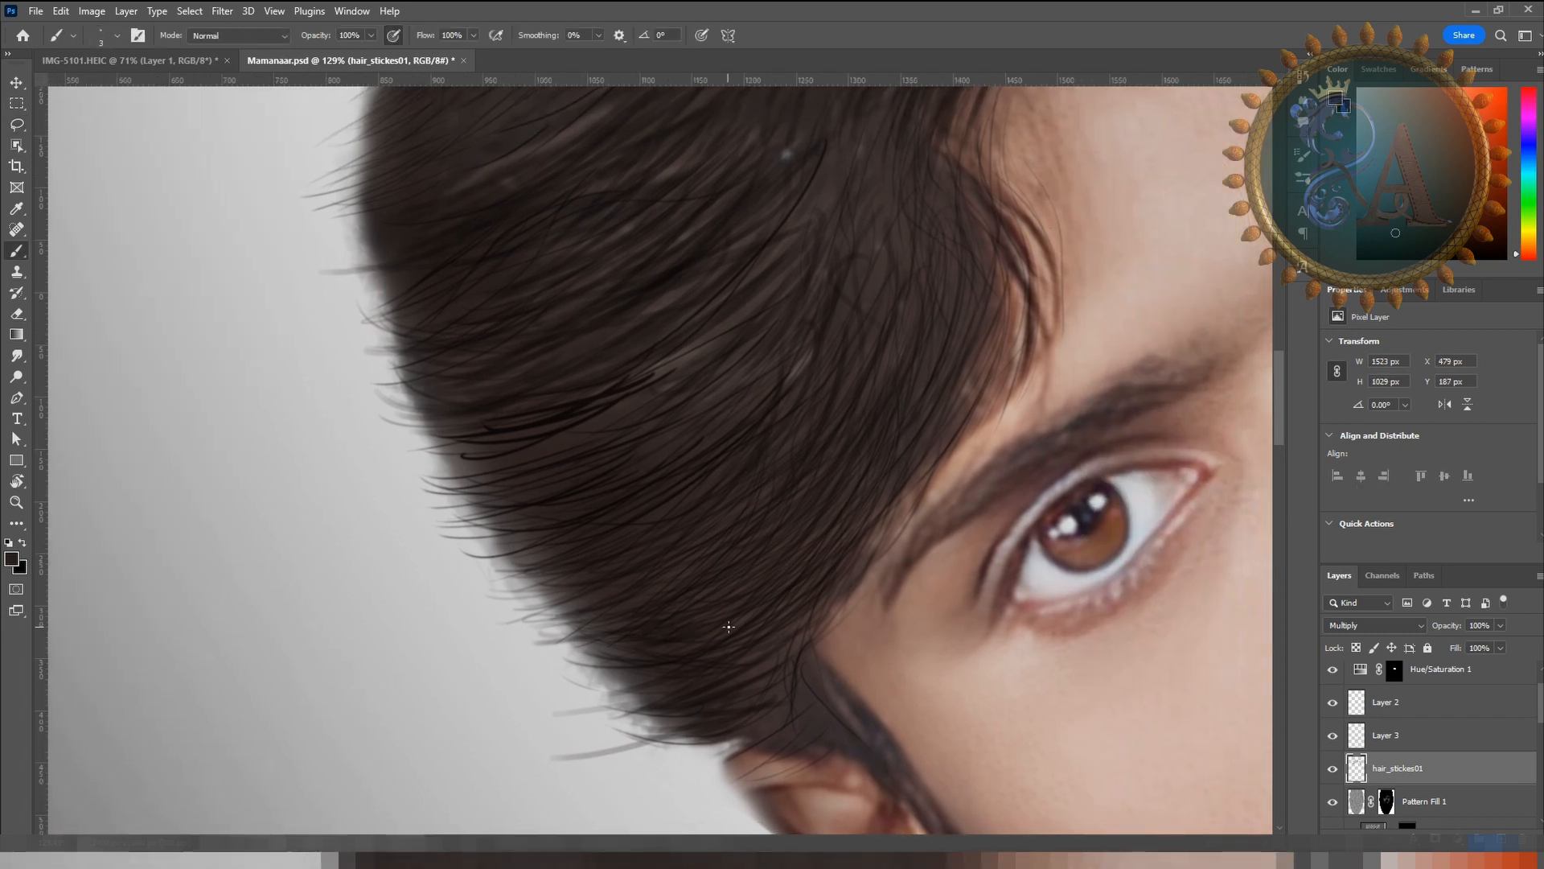
drag(727, 627, 624, 646)
drag(733, 661, 609, 674)
drag(666, 682, 626, 690)
drag(755, 689, 662, 565)
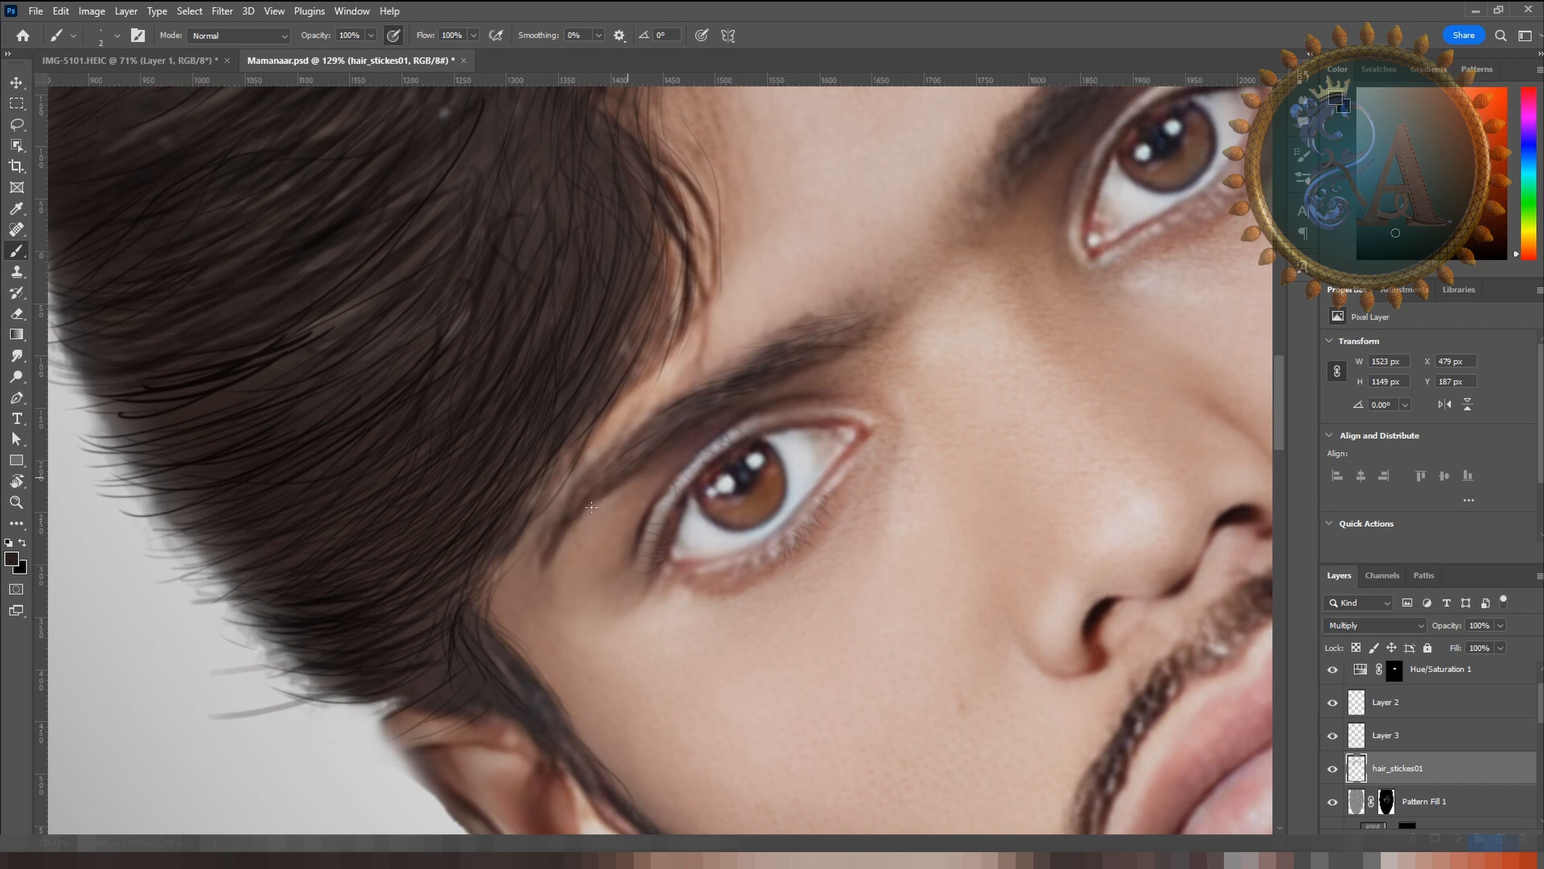
scroll(554, 555, up, 1)
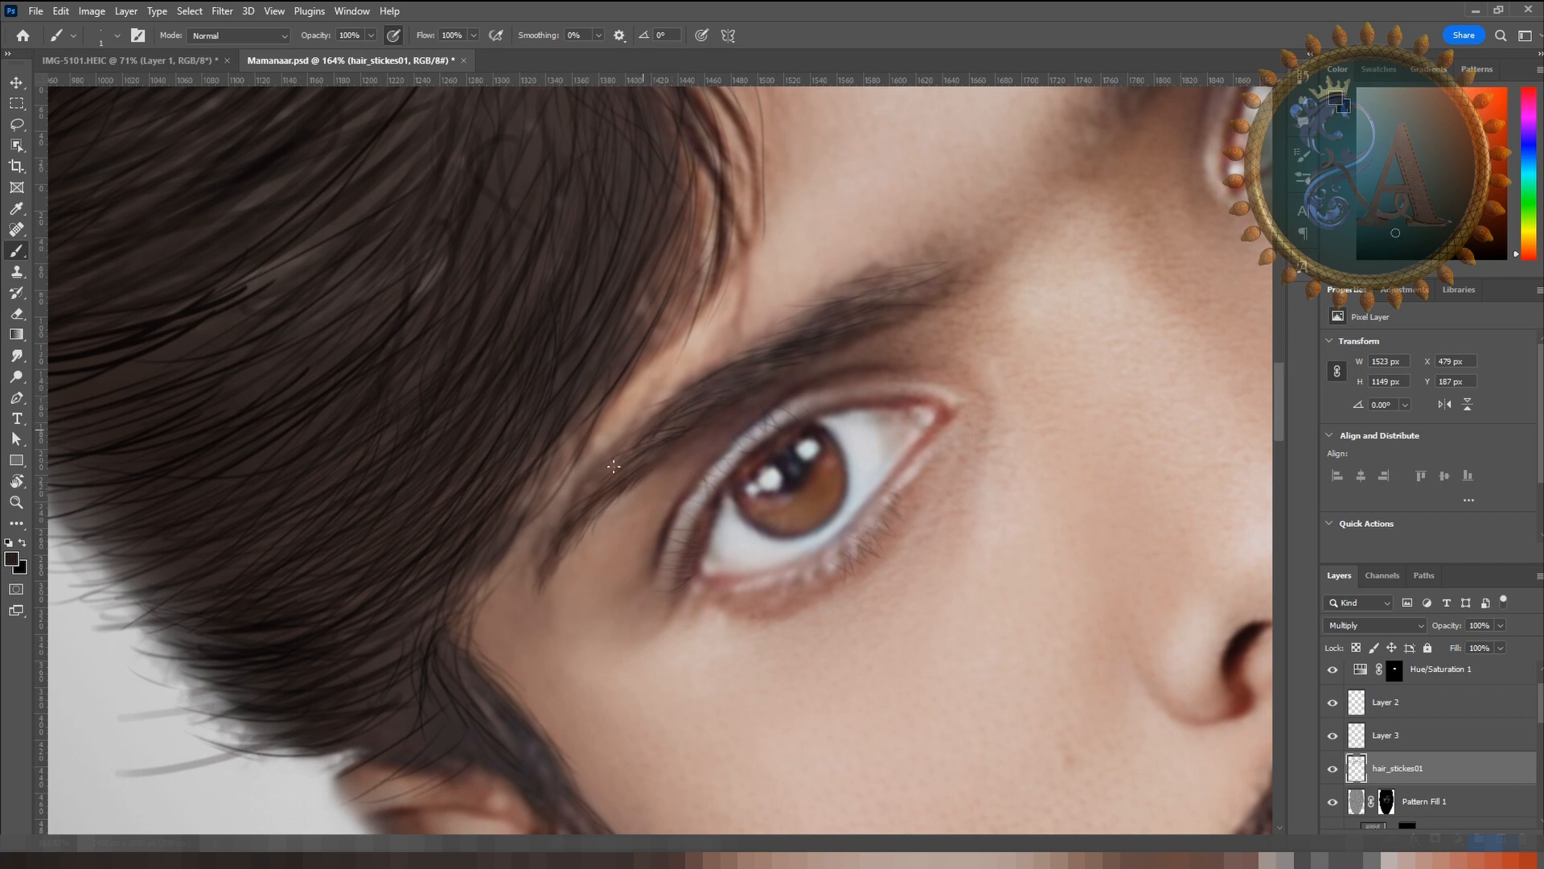
scroll(630, 477, down, 5)
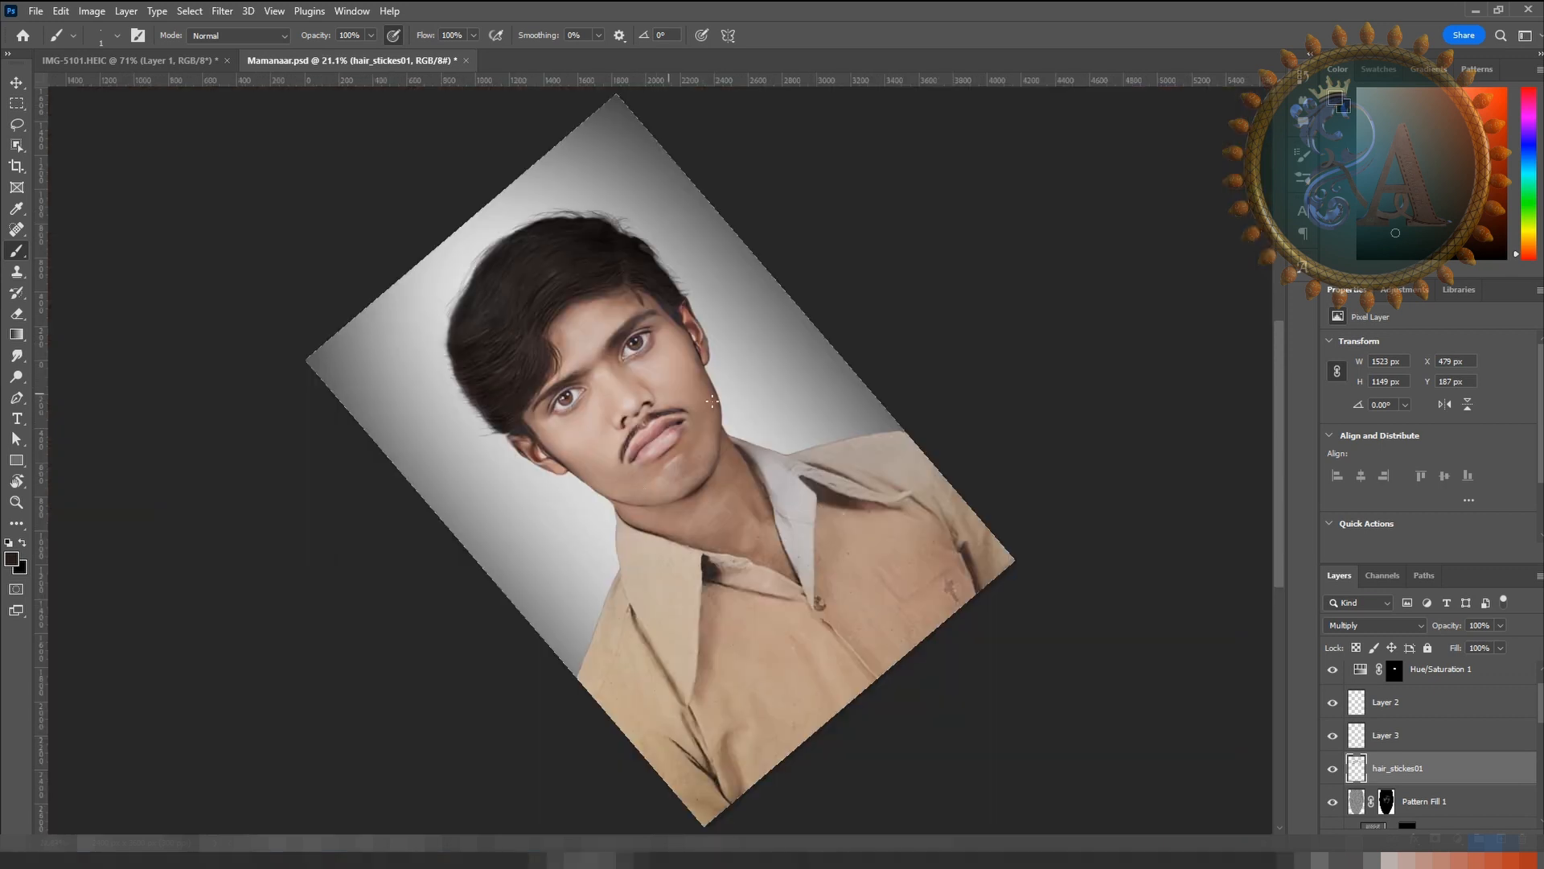
Step: Rotate the canvas view to 10° and paint fine hairs along the whole length of the other eyebrow
scroll(630, 340, up, 4)
key(r)
drag(712, 316, 864, 362)
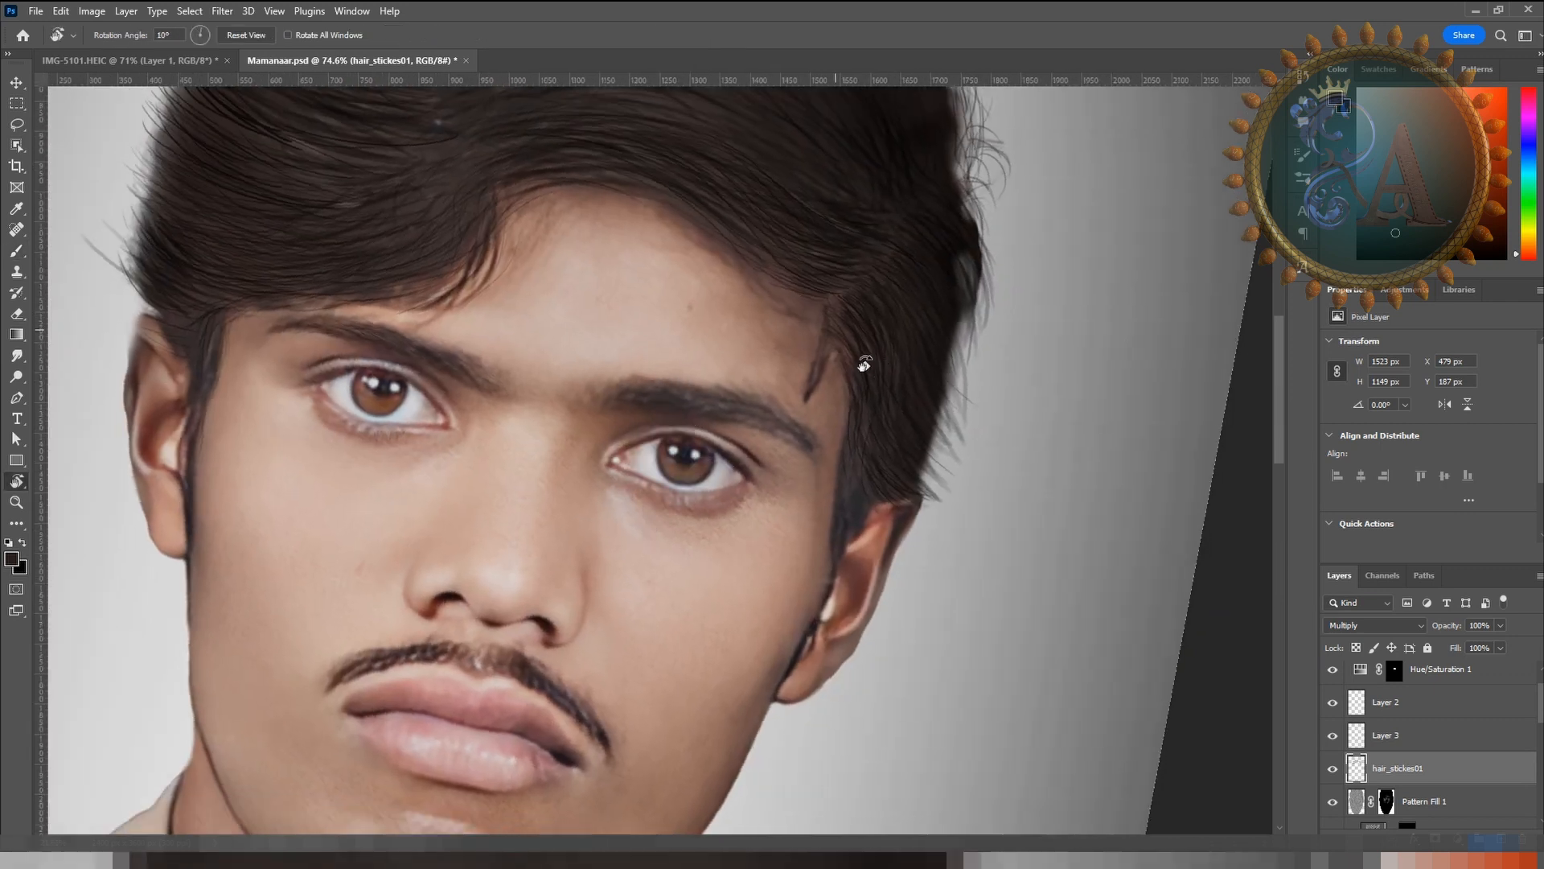
key(b)
drag(691, 408, 784, 435)
drag(586, 439, 655, 385)
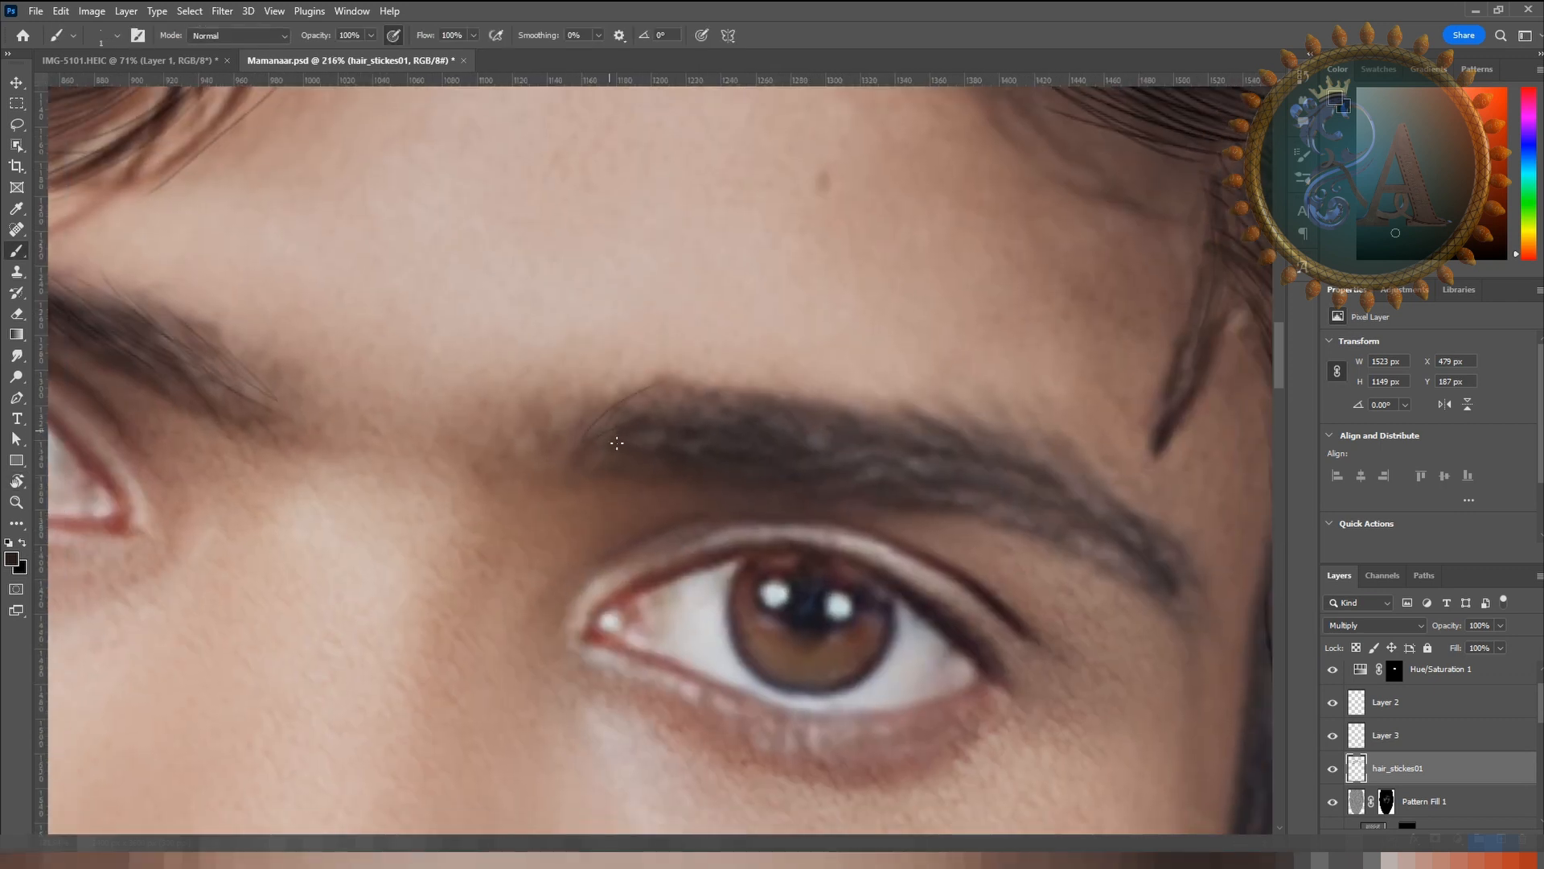
drag(640, 445, 782, 442)
mouse_move(605, 428)
mouse_down()
mouse_move(732, 402)
mouse_move(820, 426)
mouse_up()
scroll(791, 488, right, 2)
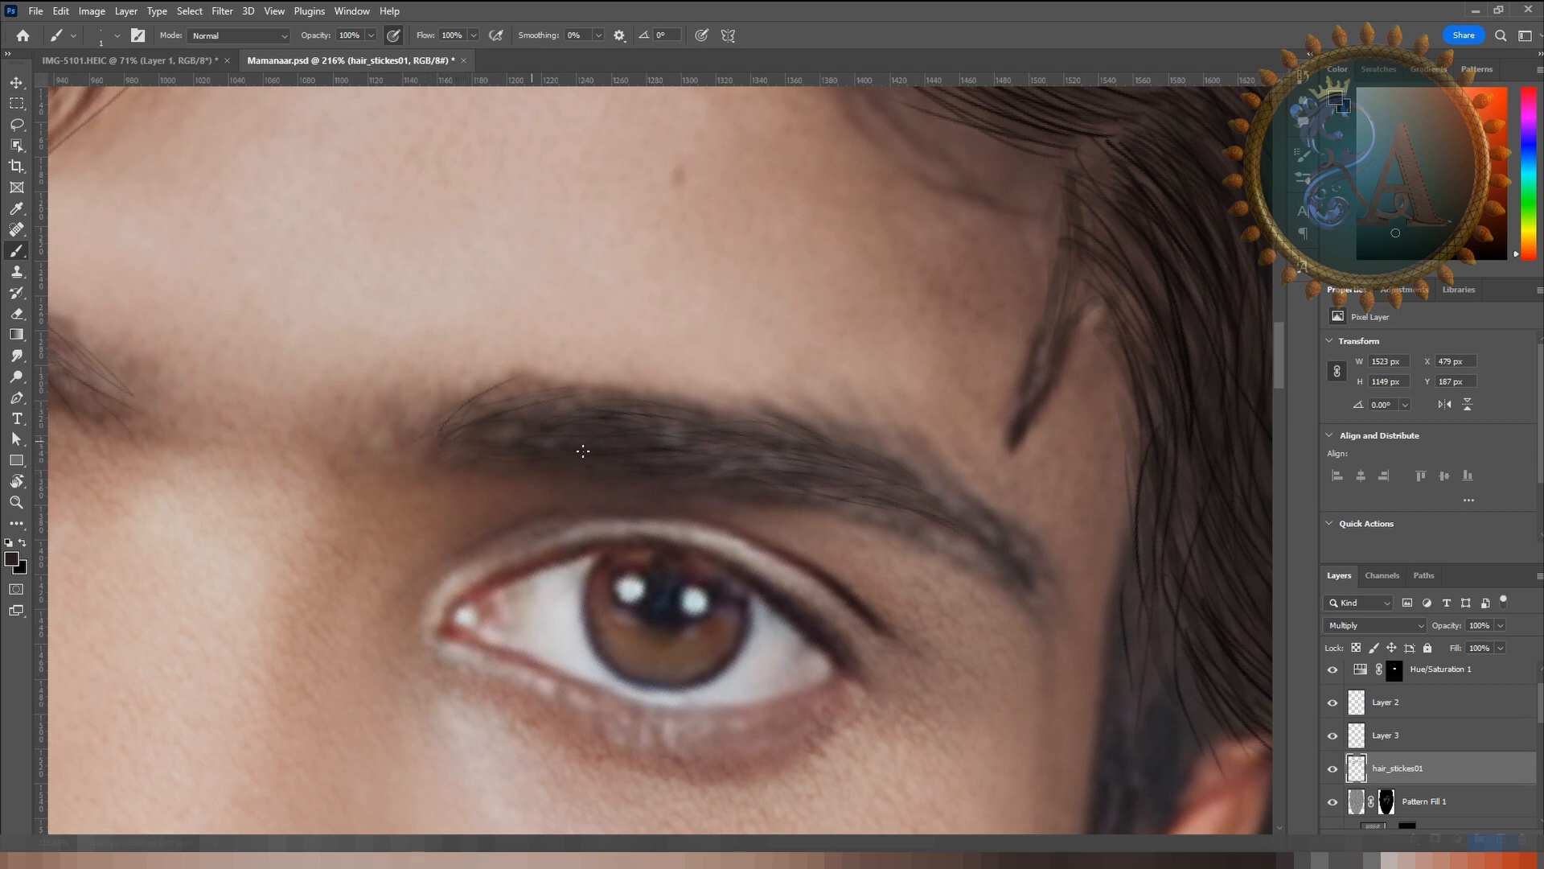
drag(490, 445, 618, 407)
drag(619, 425, 679, 429)
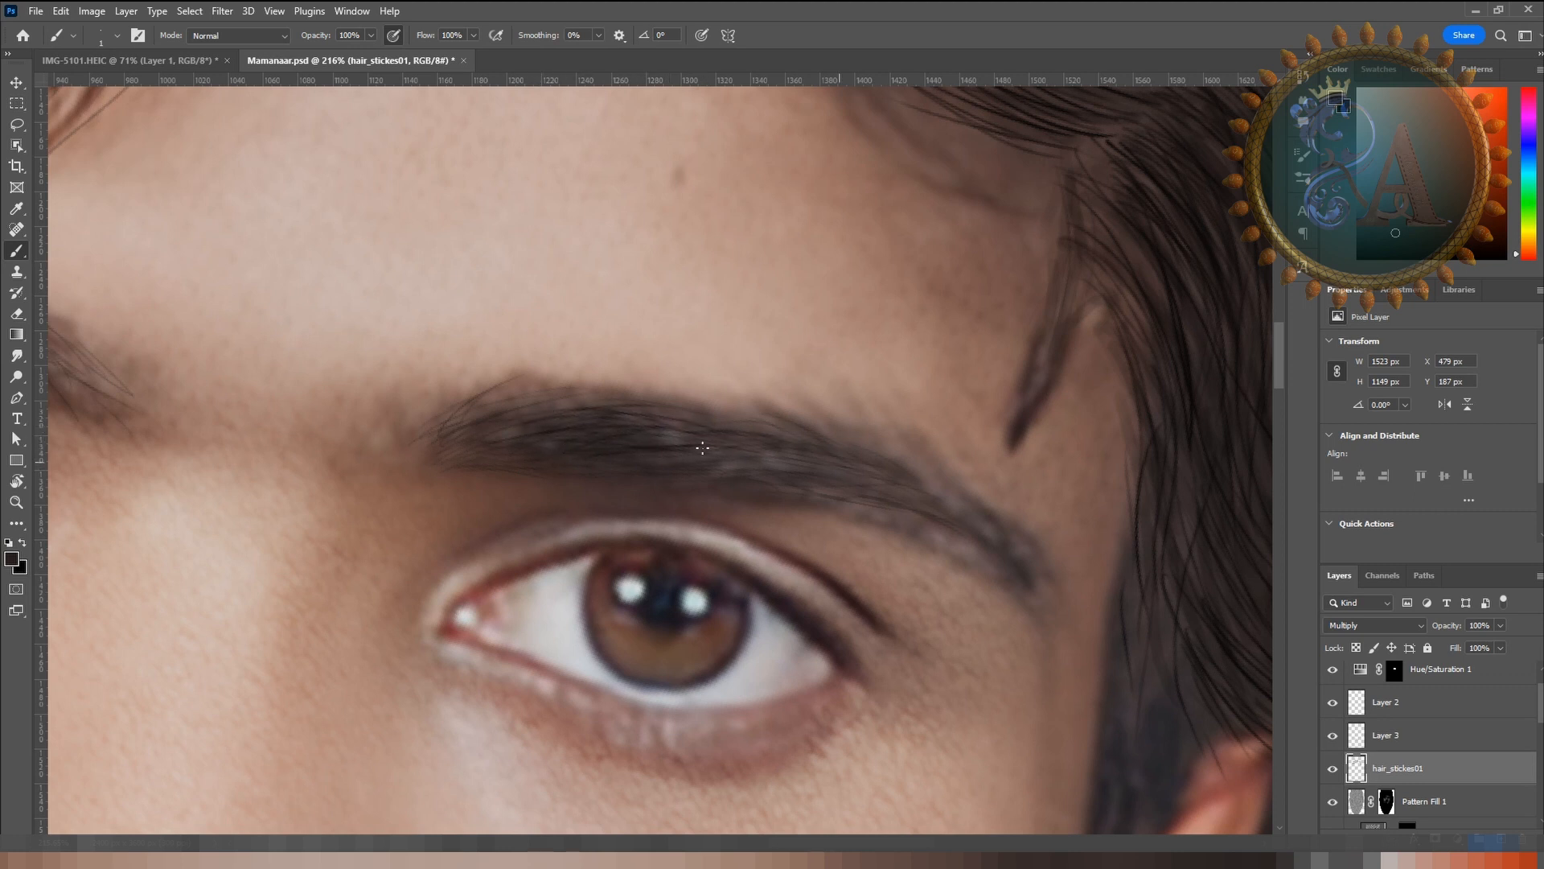
drag(702, 448, 801, 455)
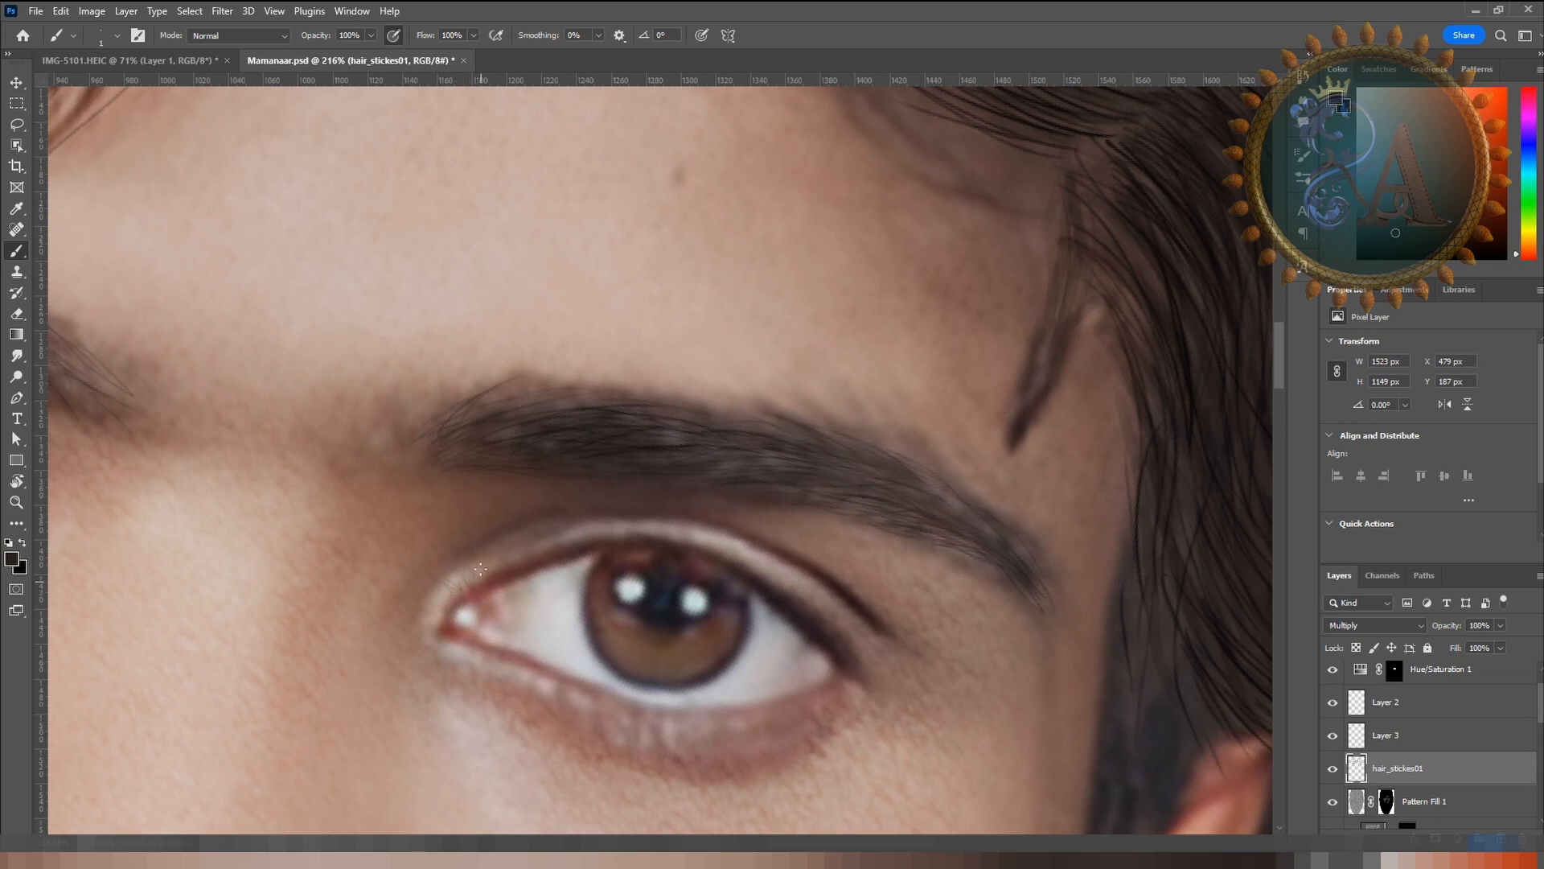
Step: Paint fine eyelashes along the upper lid below that eyebrow and the inner part of the lower lid
drag(526, 556, 521, 535)
drag(681, 542, 684, 509)
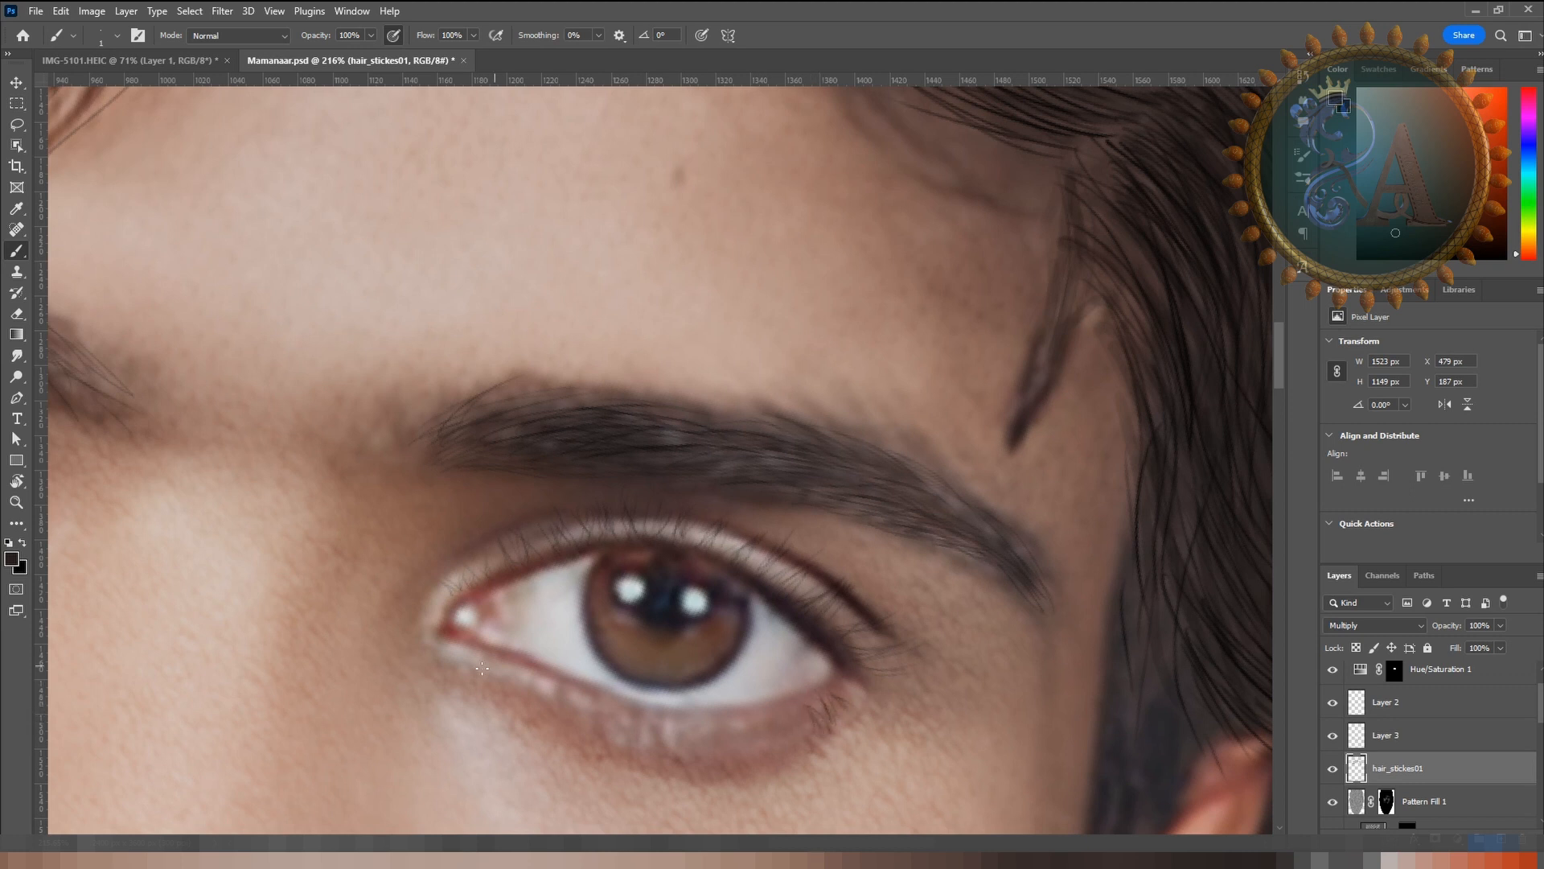
mouse_move(536, 674)
mouse_down()
mouse_move(537, 712)
mouse_move(540, 672)
mouse_move(543, 696)
mouse_move(538, 683)
mouse_move(585, 693)
mouse_move(539, 679)
mouse_move(576, 687)
mouse_move(550, 721)
mouse_move(554, 705)
mouse_move(568, 747)
mouse_move(578, 711)
mouse_up()
click(538, 683)
scroll(647, 696, down, 4)
scroll(555, 644, up, 3)
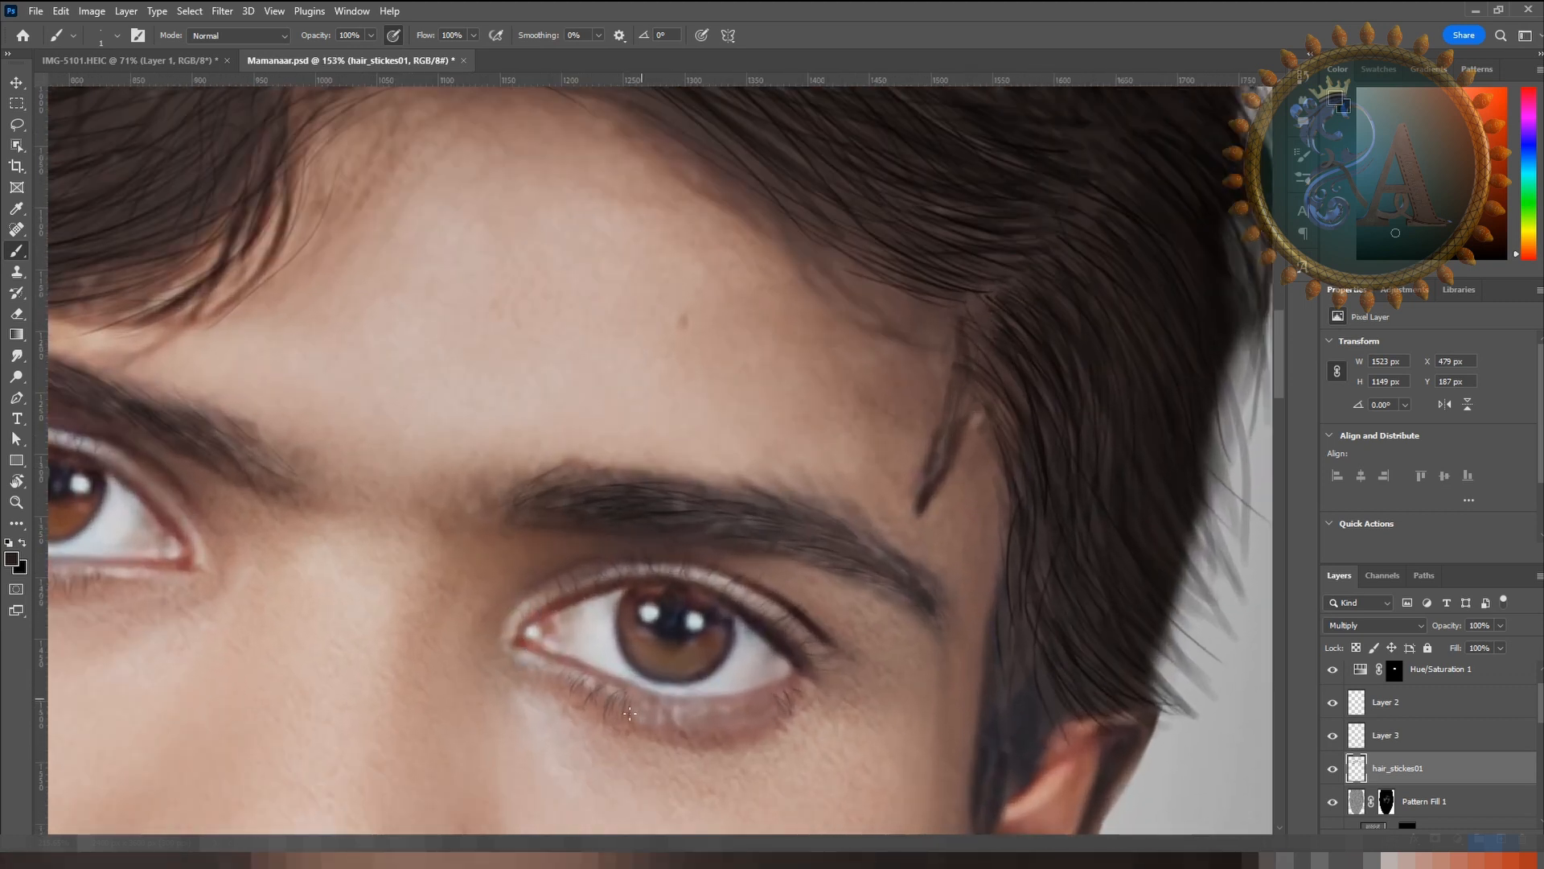
Step: Rotate the canvas view and continue the lower eyelashes toward the outer corner of the same eye
key(r)
drag(688, 686, 500, 643)
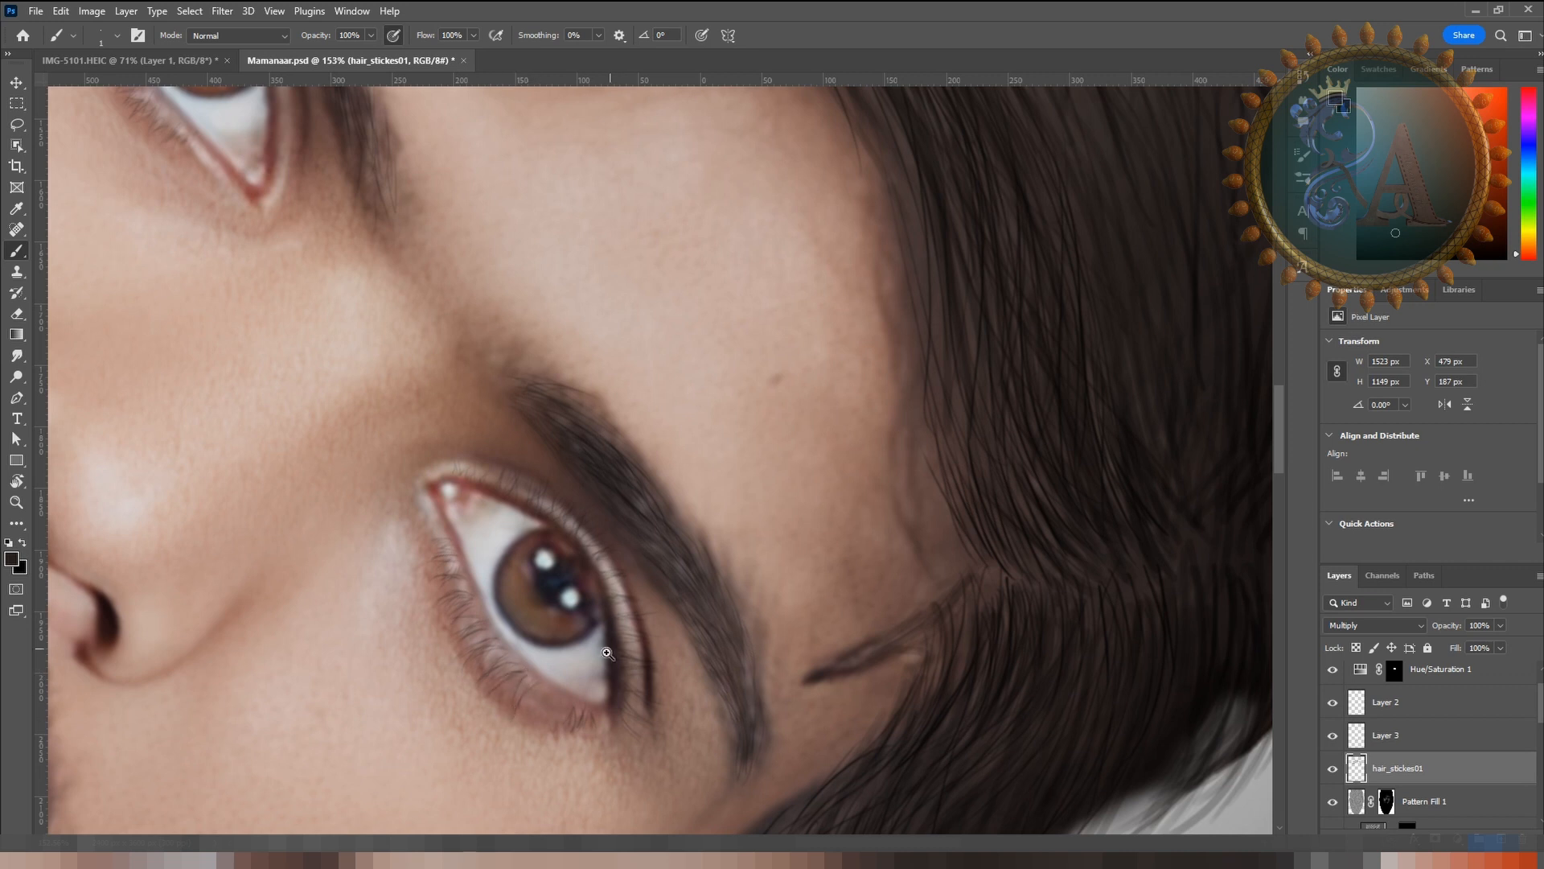
drag(605, 652, 575, 615)
key(r)
drag(744, 547, 847, 424)
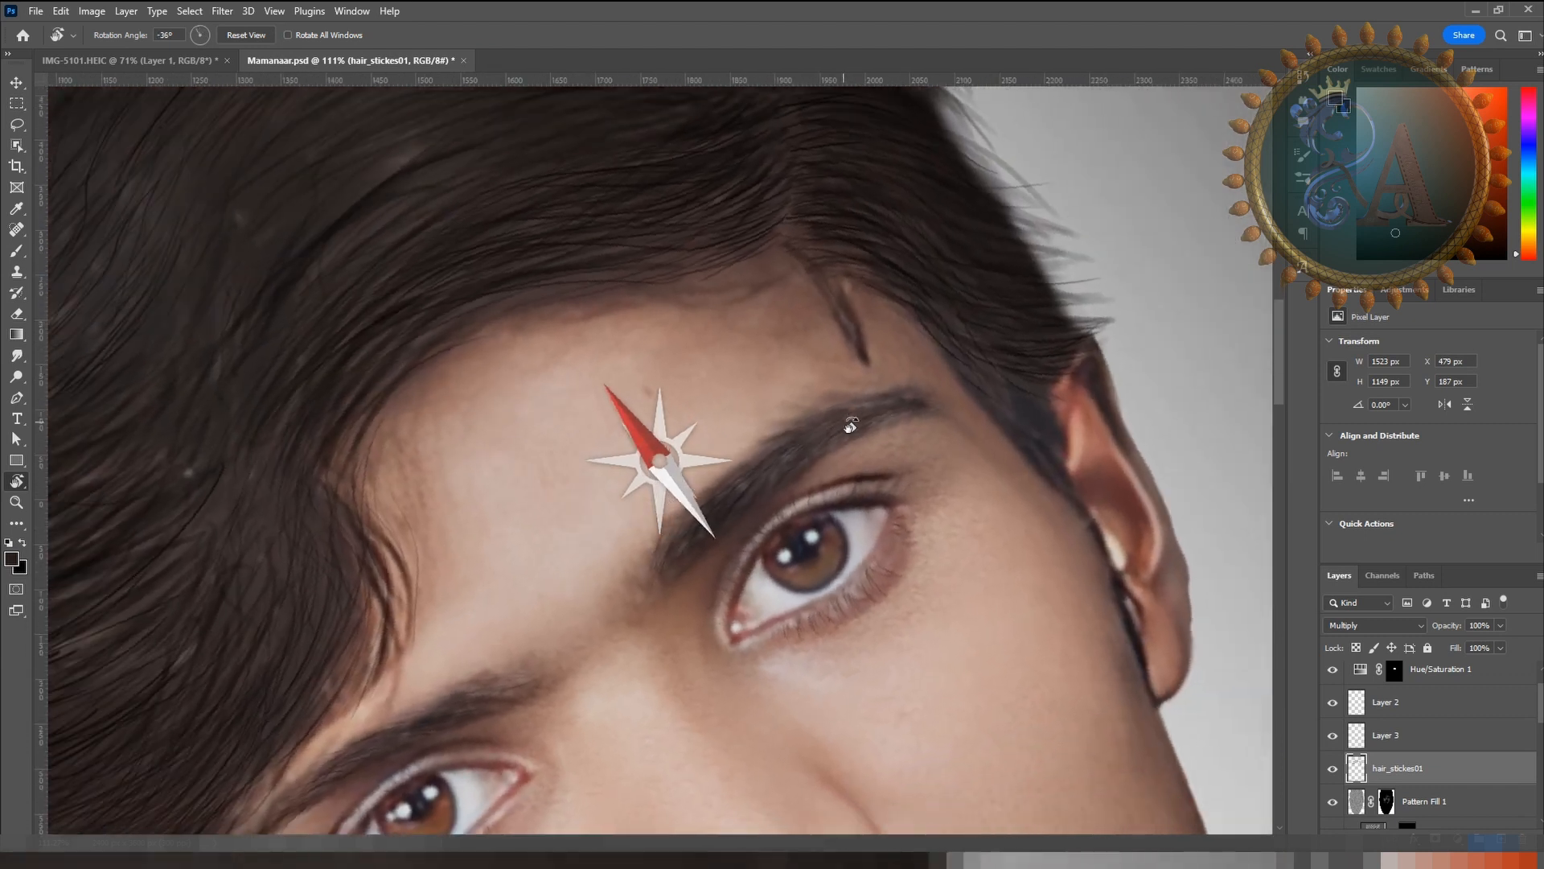
Step: Paint the remaining fine lower lashes at the outer corner of the same eye
drag(887, 530, 1077, 552)
key(b)
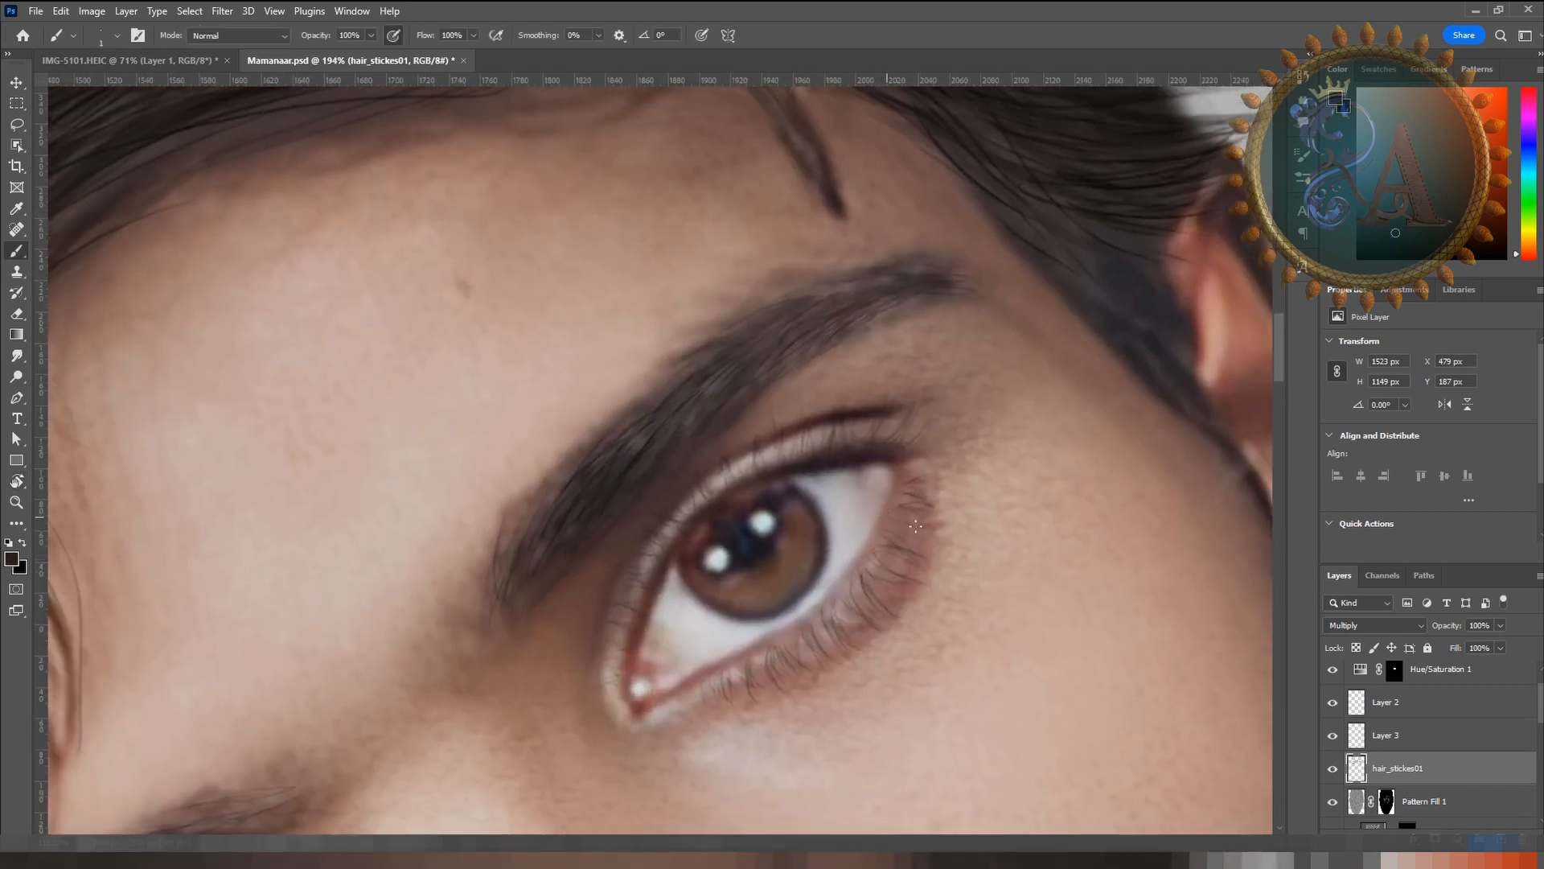
drag(905, 516, 930, 523)
Step: Rotate the canvas view to -9° and paint fine lower eyelashes along the opposite eye out to its outer corner
scroll(883, 566, down, 6)
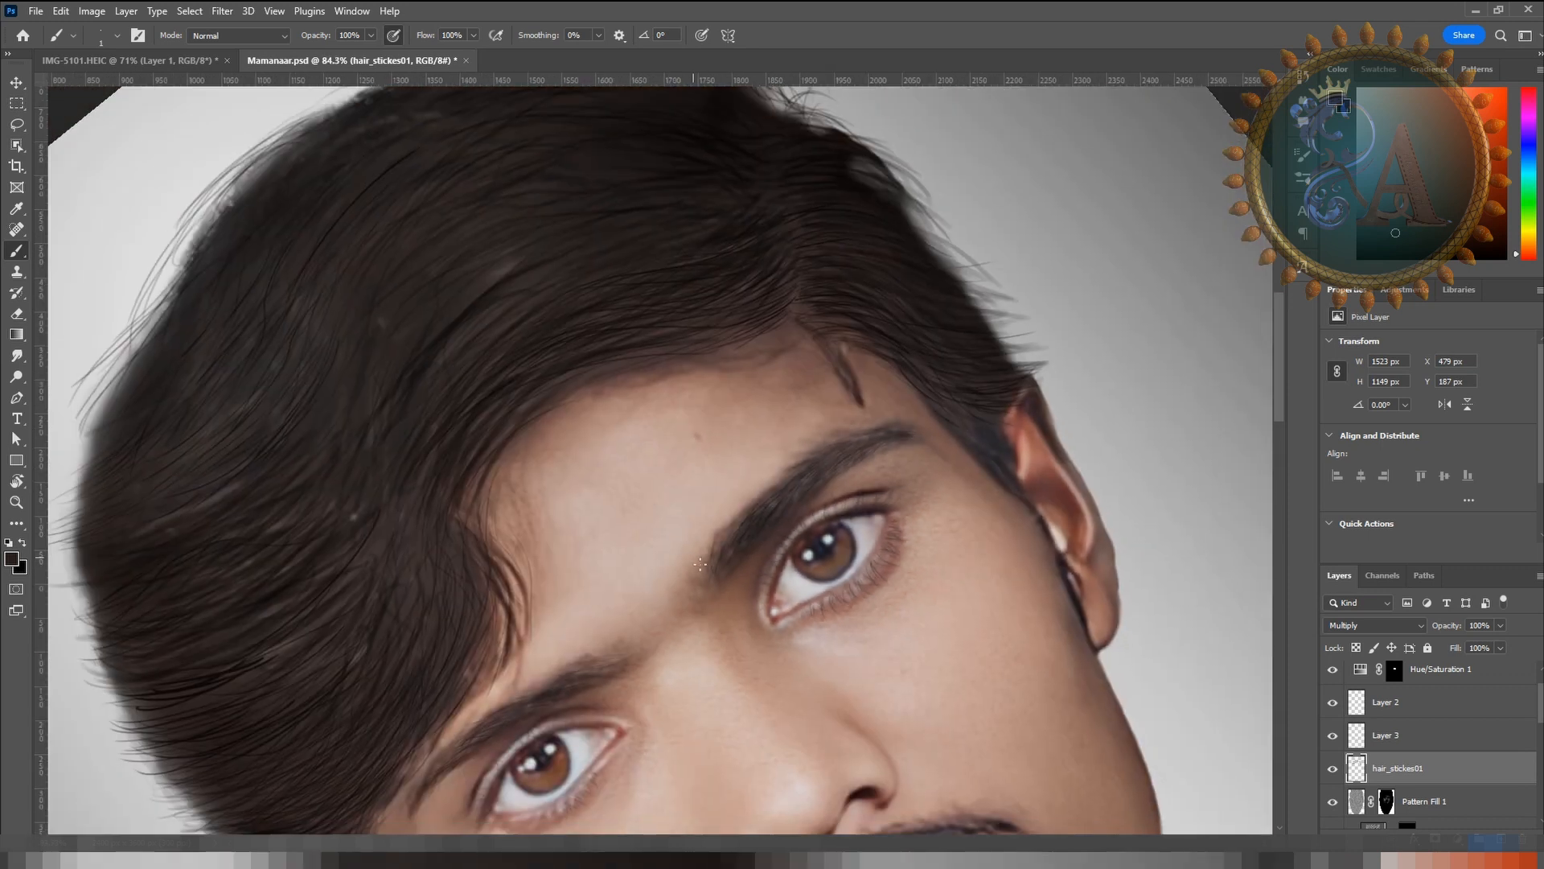
key(r)
mouse_move(620, 569)
mouse_down()
mouse_move(508, 567)
mouse_move(644, 586)
mouse_up()
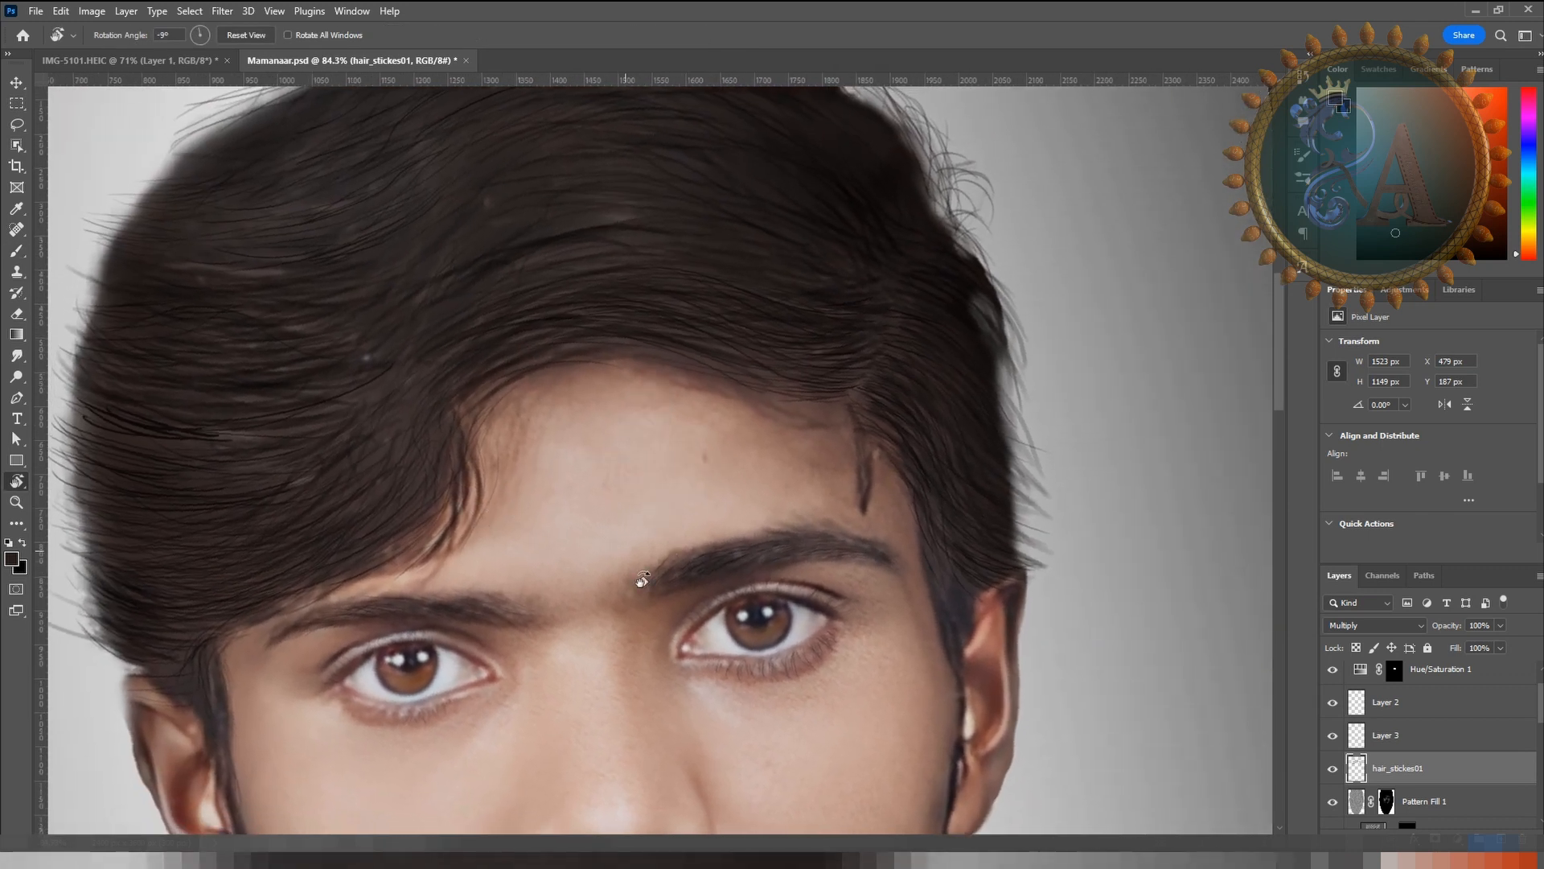
scroll(386, 621, up, 3)
drag(138, 733, 427, 641)
key(b)
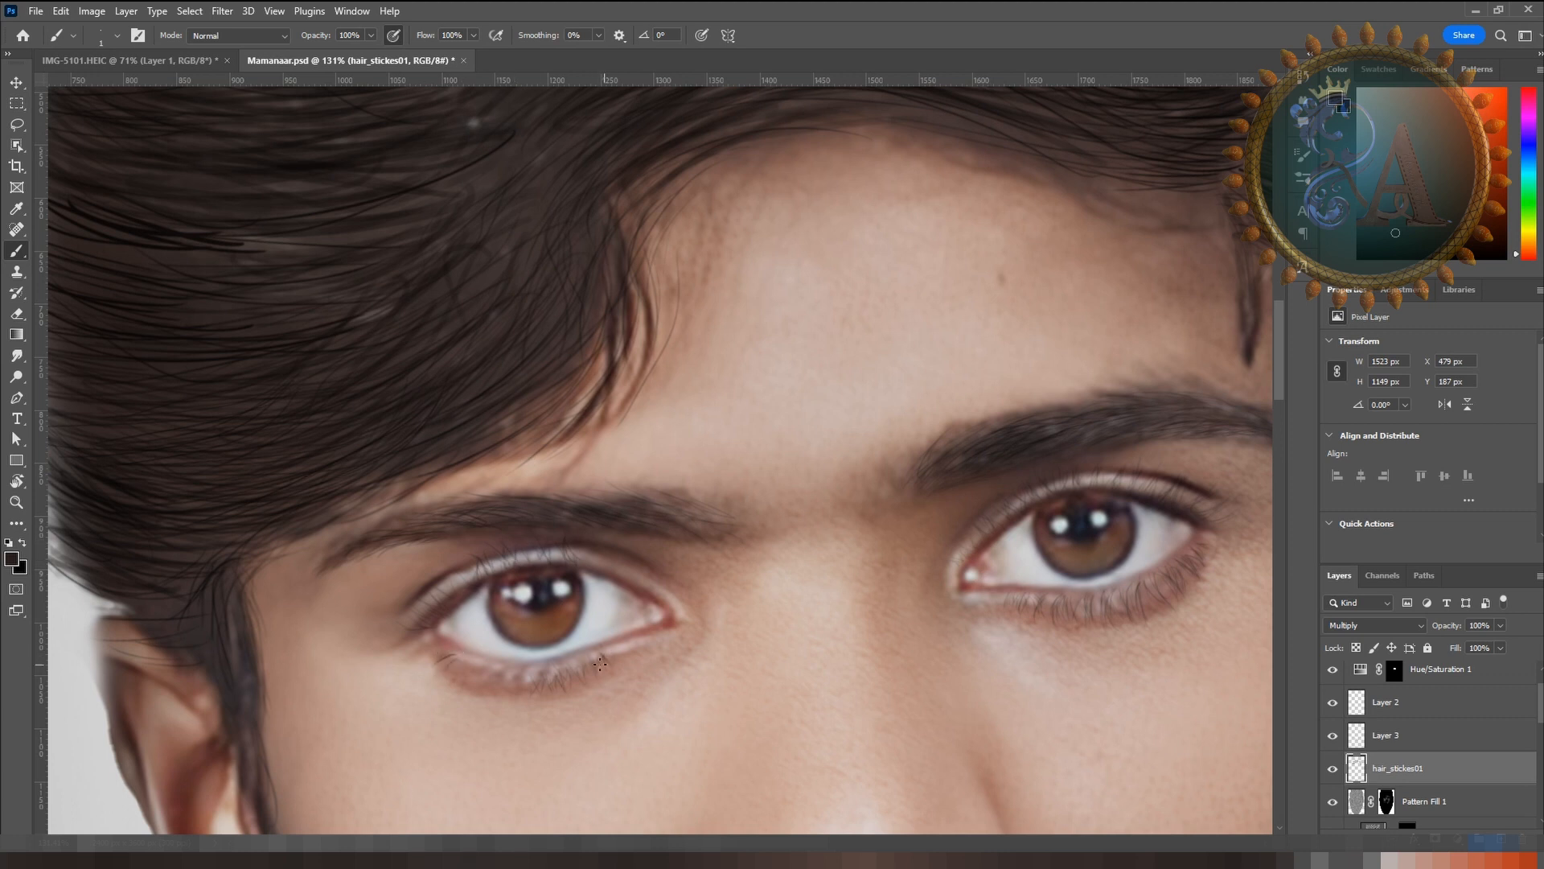
mouse_move(555, 678)
mouse_down()
mouse_move(534, 708)
mouse_move(538, 676)
mouse_move(497, 688)
mouse_move(502, 708)
mouse_move(522, 680)
mouse_move(516, 711)
mouse_move(504, 669)
mouse_move(479, 667)
mouse_move(476, 705)
mouse_up()
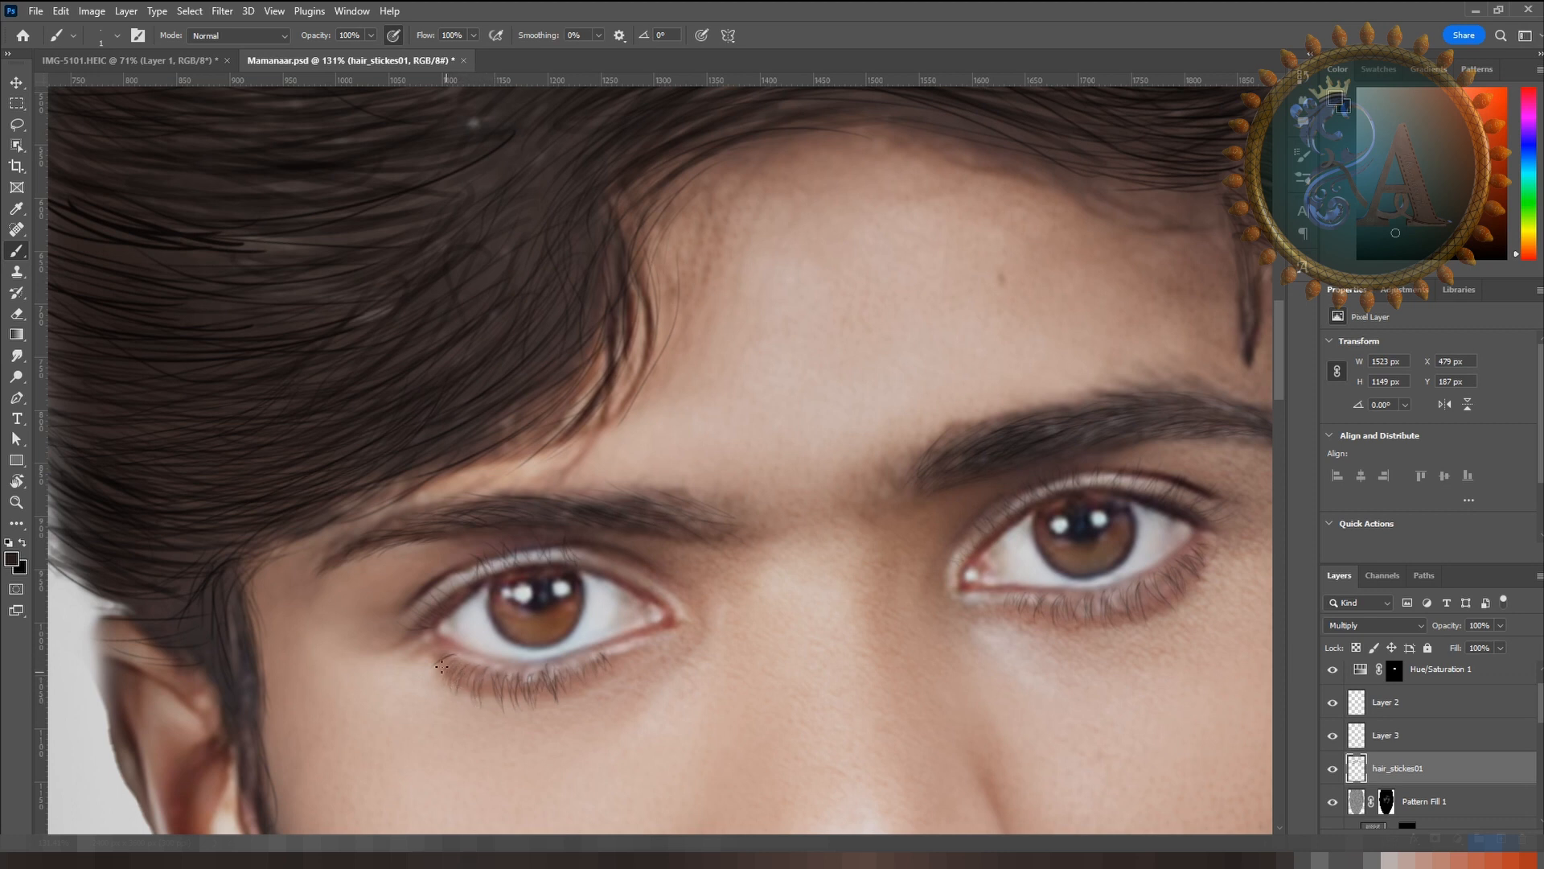
drag(437, 651, 413, 660)
Step: Paint thin stray hairs falling from the swept fringe's hairline onto the side of the forehead
drag(611, 562, 620, 546)
drag(747, 445, 731, 438)
drag(777, 173, 735, 401)
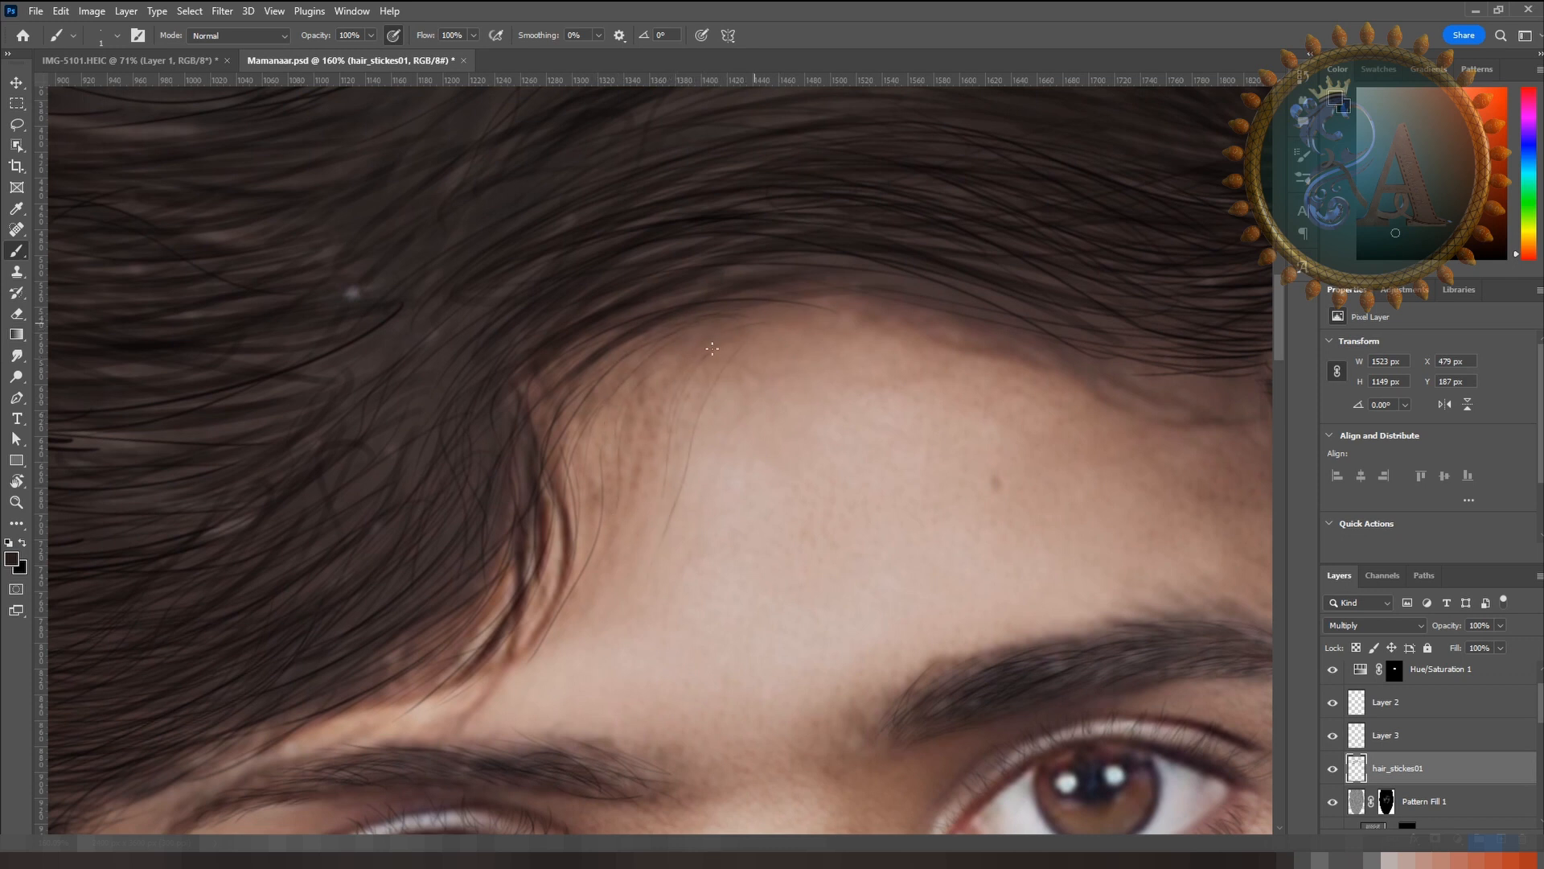
drag(659, 368, 619, 518)
drag(778, 489, 597, 547)
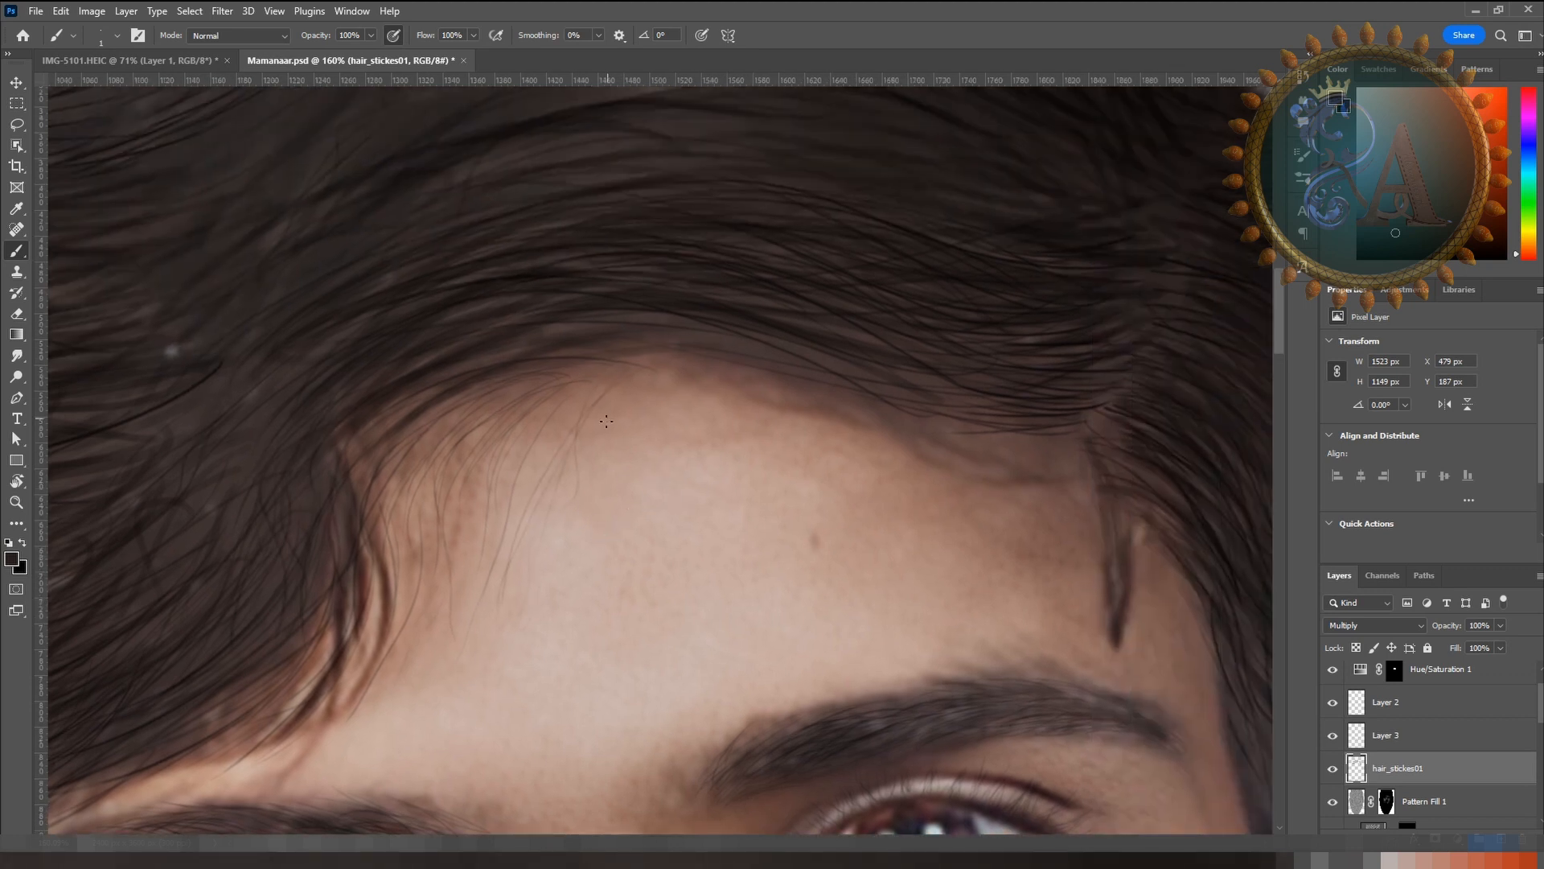
drag(545, 462, 531, 561)
Step: Paint fine hairs along the hairline from the middle of the forehead toward the parting
drag(828, 395, 739, 392)
drag(661, 342, 724, 341)
drag(779, 402, 1020, 432)
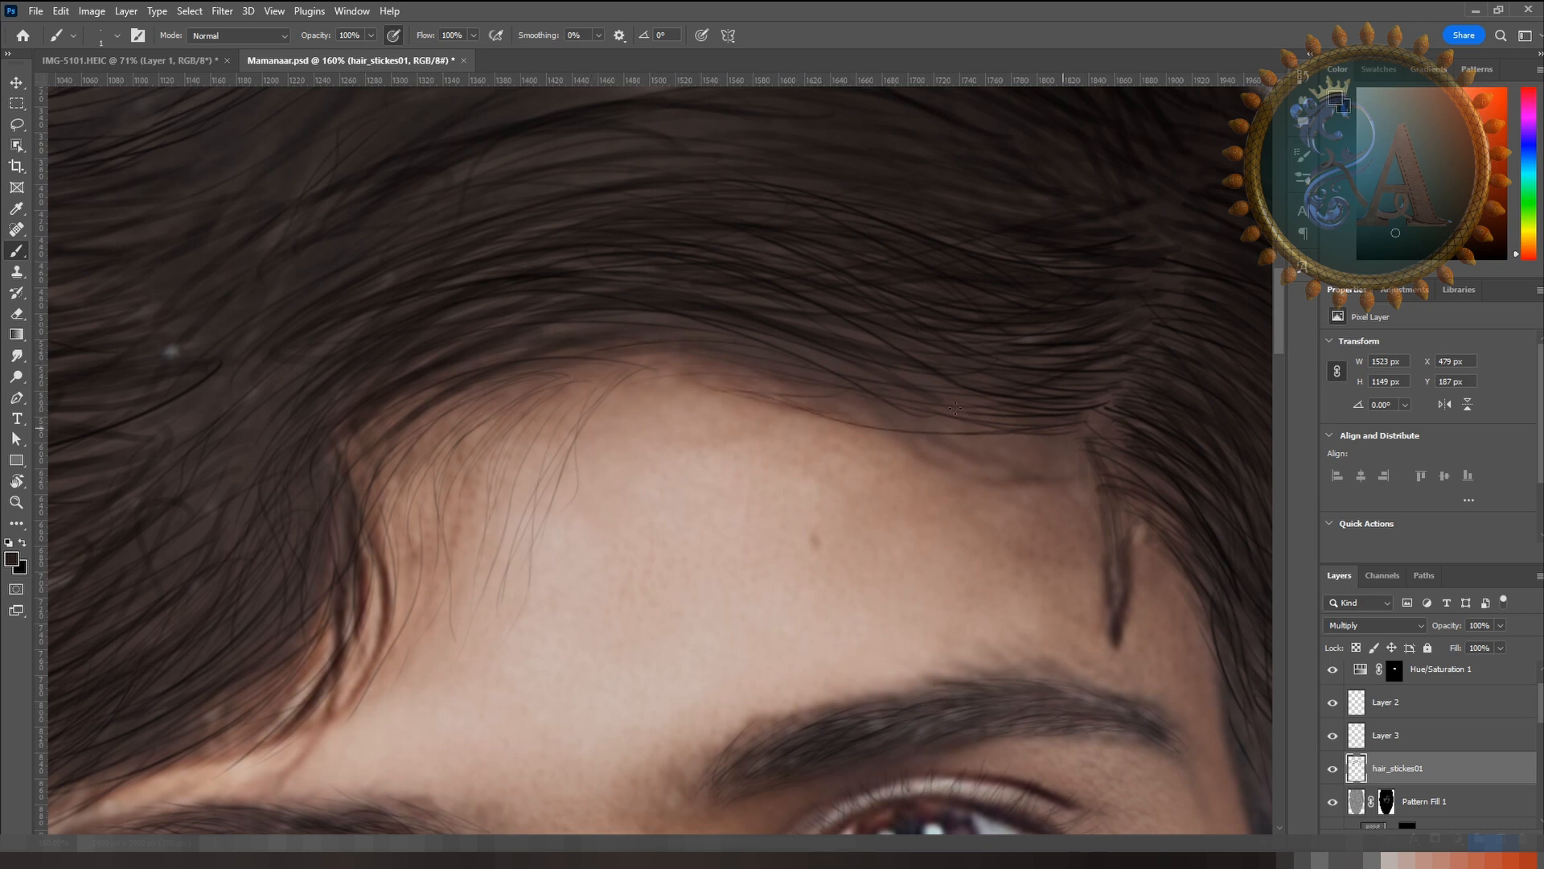
mouse_move(820, 416)
mouse_down()
mouse_move(1018, 428)
mouse_move(955, 422)
mouse_move(1066, 465)
mouse_up()
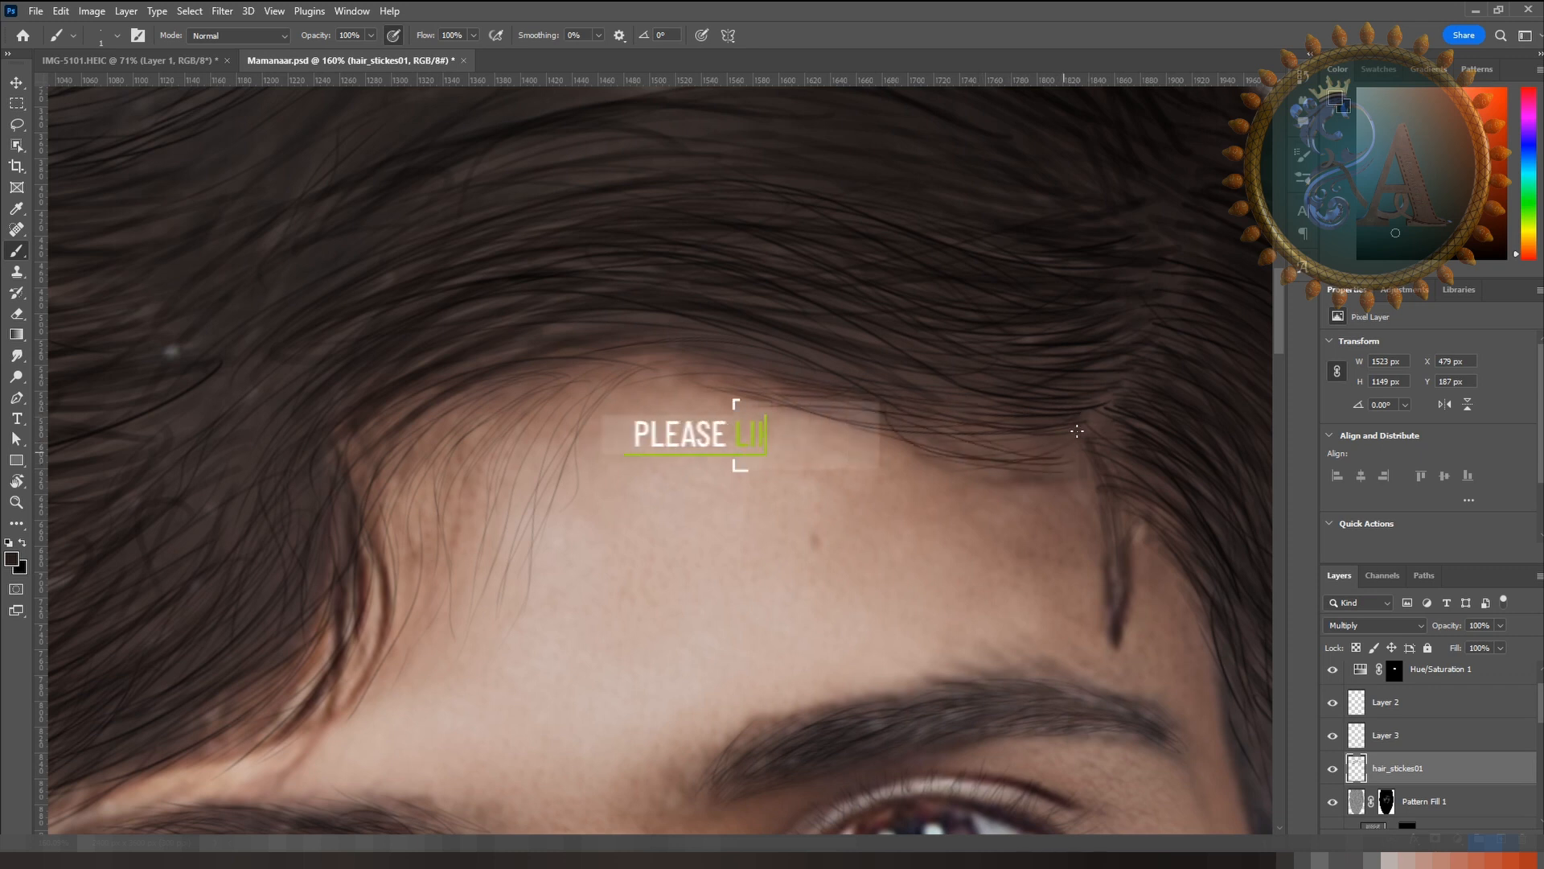
Step: Paint strands with a slightly larger brush through the top hair above the forehead, following its sweep toward the parting
drag(780, 315, 806, 495)
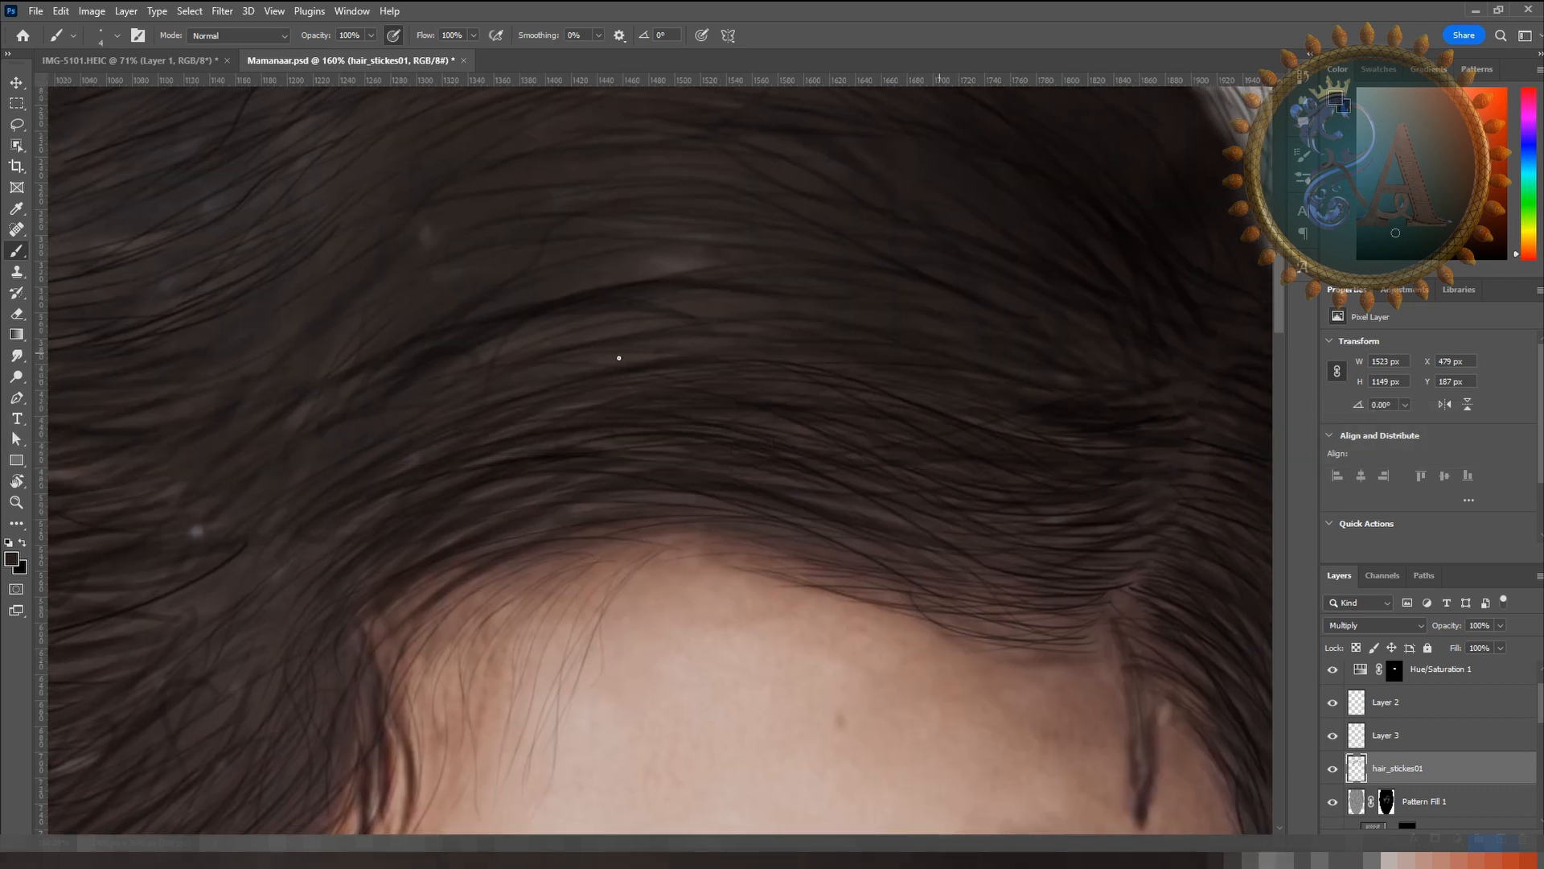
drag(749, 463, 501, 592)
mouse_move(906, 547)
mouse_down()
mouse_move(737, 558)
mouse_move(514, 493)
mouse_move(245, 500)
mouse_up()
drag(425, 448, 267, 468)
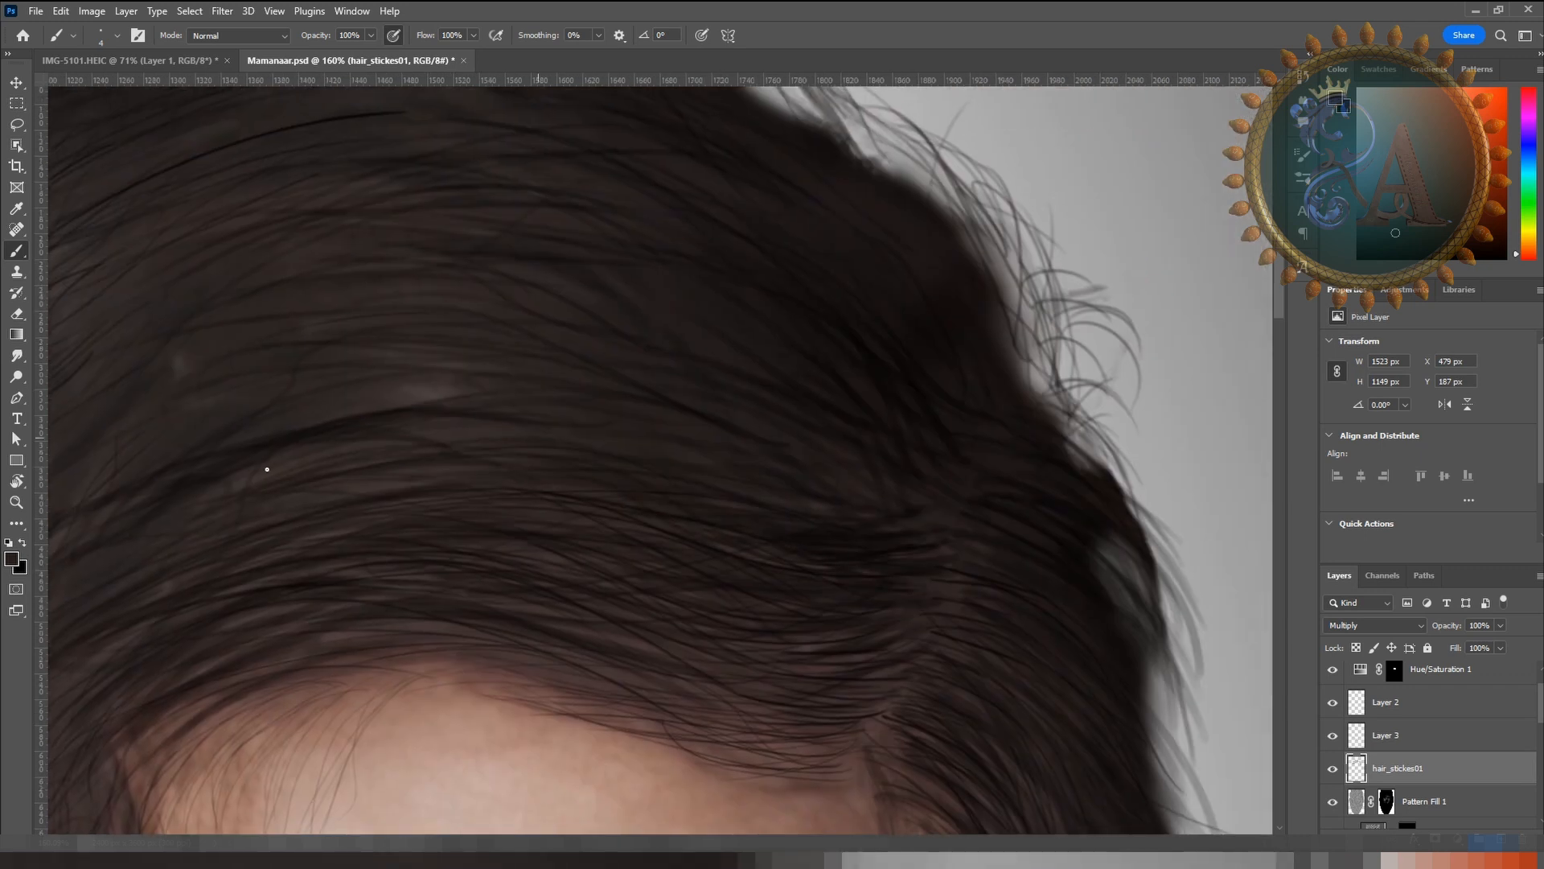
mouse_move(449, 370)
mouse_down()
mouse_move(644, 424)
mouse_move(512, 382)
mouse_up()
drag(616, 424, 717, 467)
mouse_move(881, 495)
mouse_down()
mouse_move(756, 374)
mouse_move(812, 450)
mouse_up()
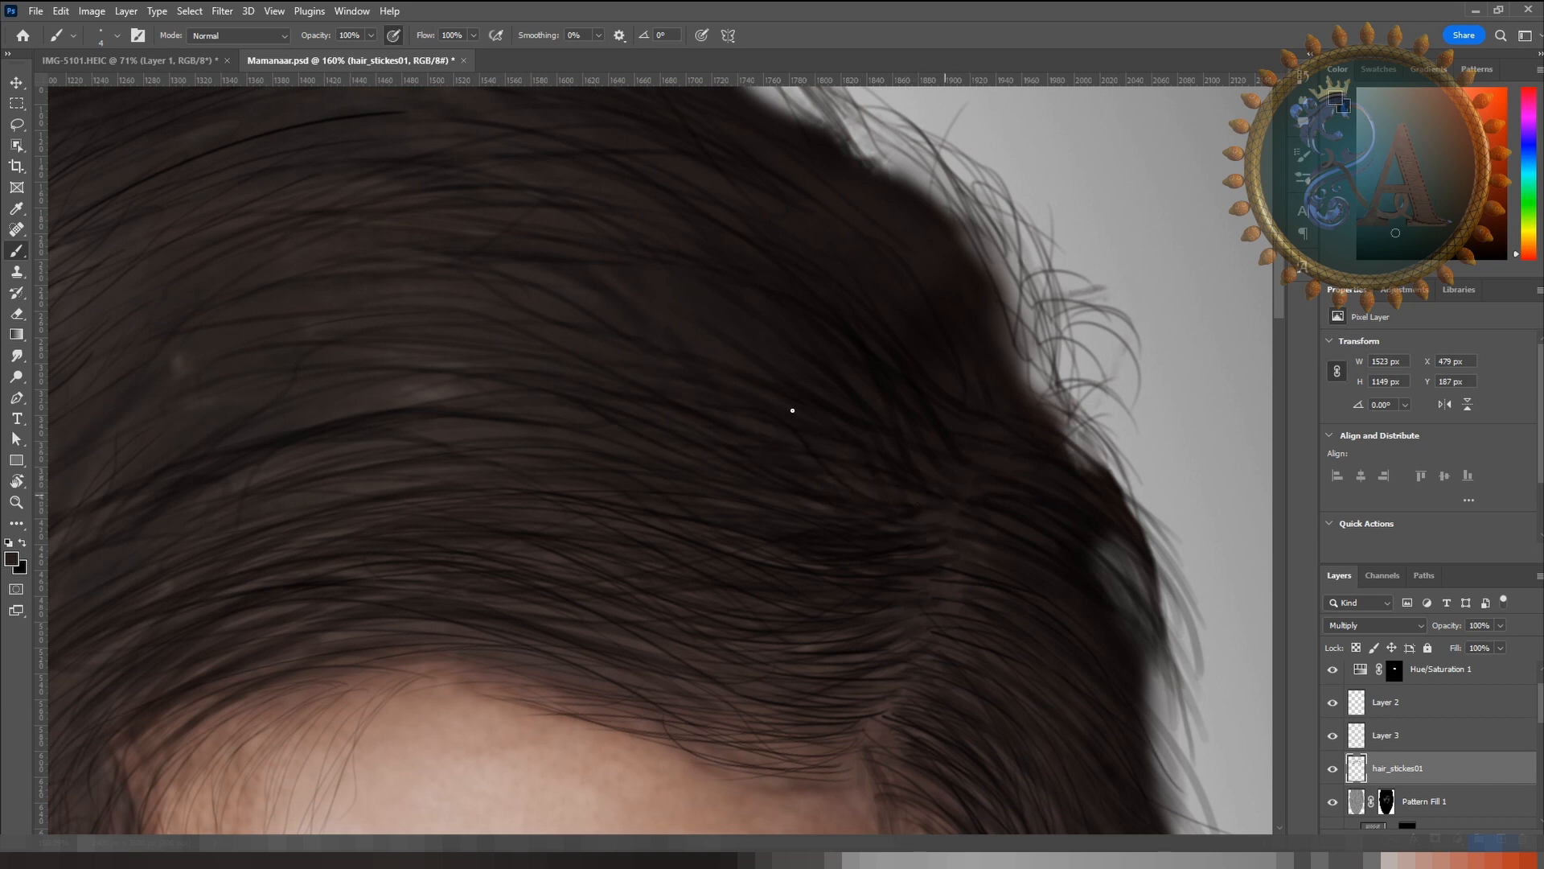
Step: Rotate the canvas view and paint long strands across the crown between the parting and the outer hair edge
key(r)
drag(716, 413, 568, 511)
key(b)
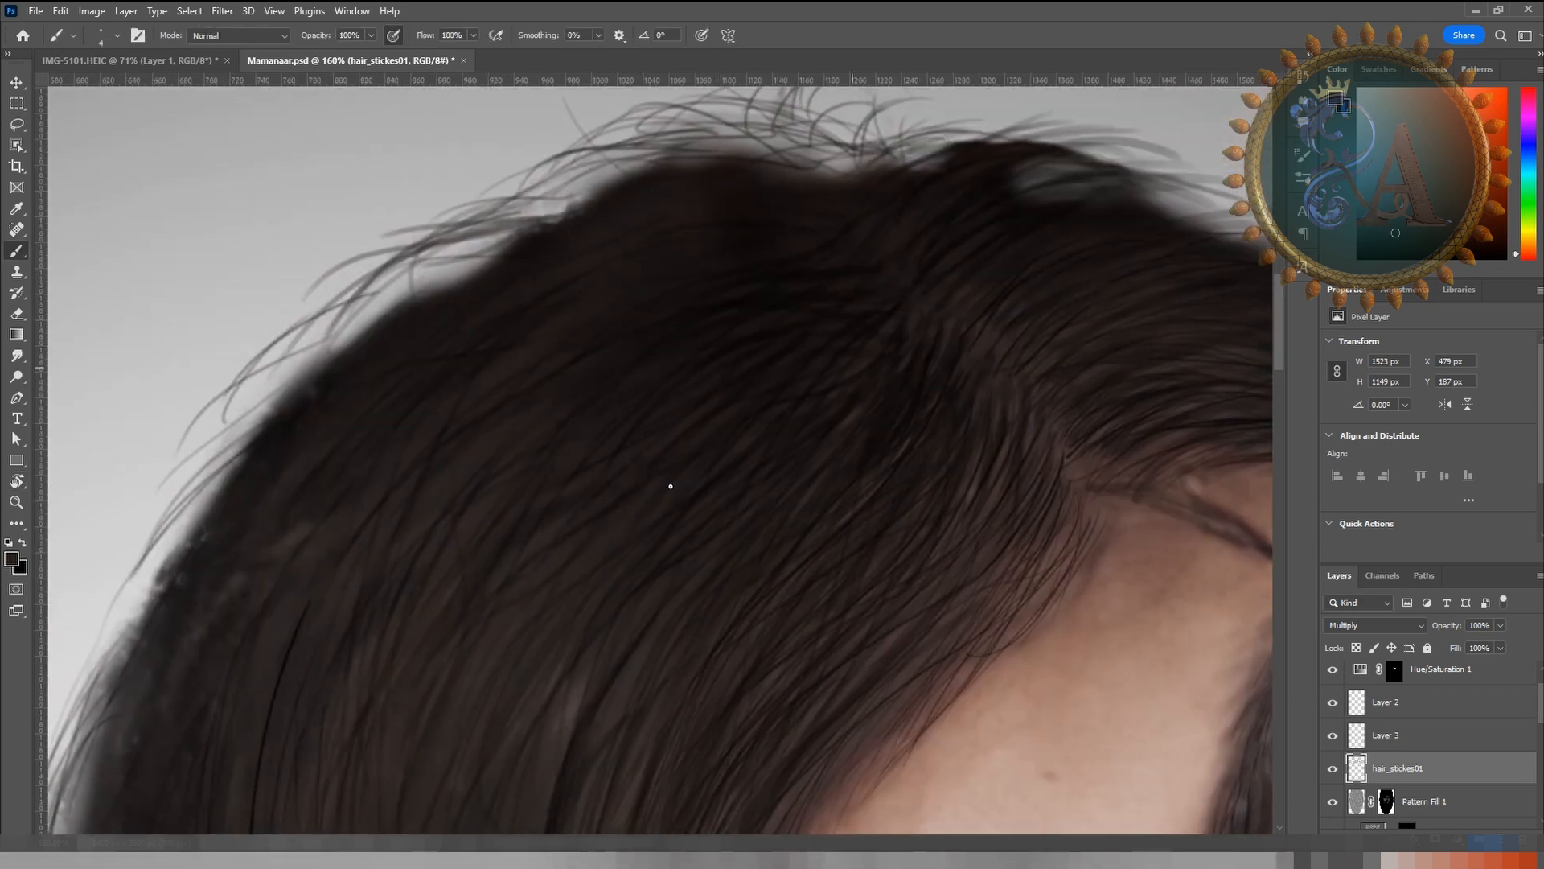
drag(671, 485, 519, 563)
drag(548, 623, 724, 412)
drag(654, 478, 613, 599)
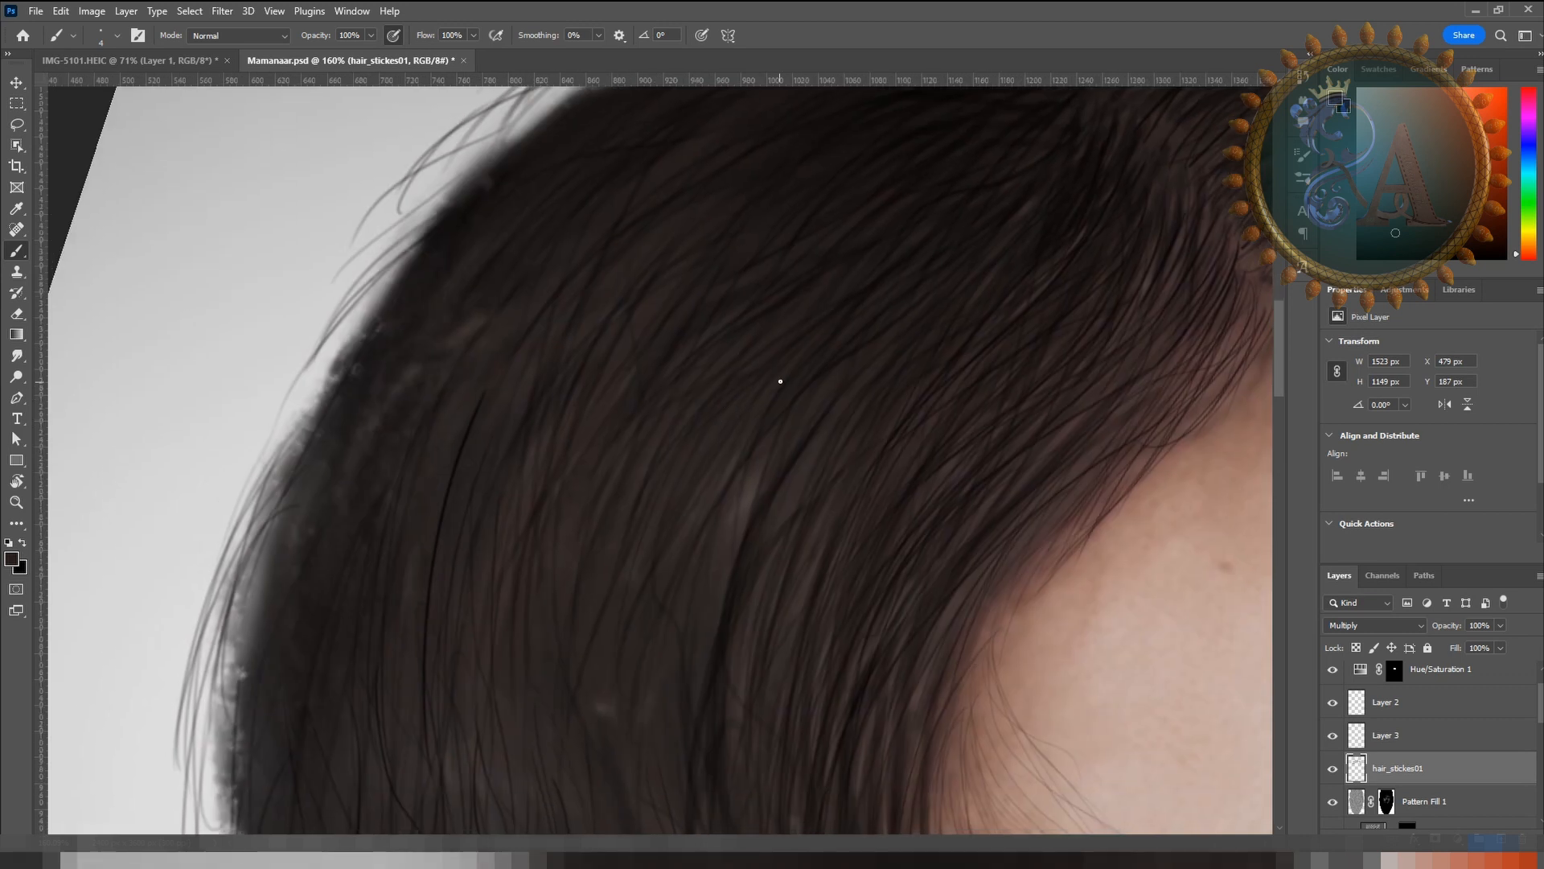
Step: Paint long strands through the swept hair beside the forehead, using a 2 px brush for the finer ones
mouse_move(698, 416)
mouse_down()
mouse_move(600, 544)
mouse_move(585, 641)
mouse_up()
drag(743, 490, 723, 548)
drag(686, 664, 713, 407)
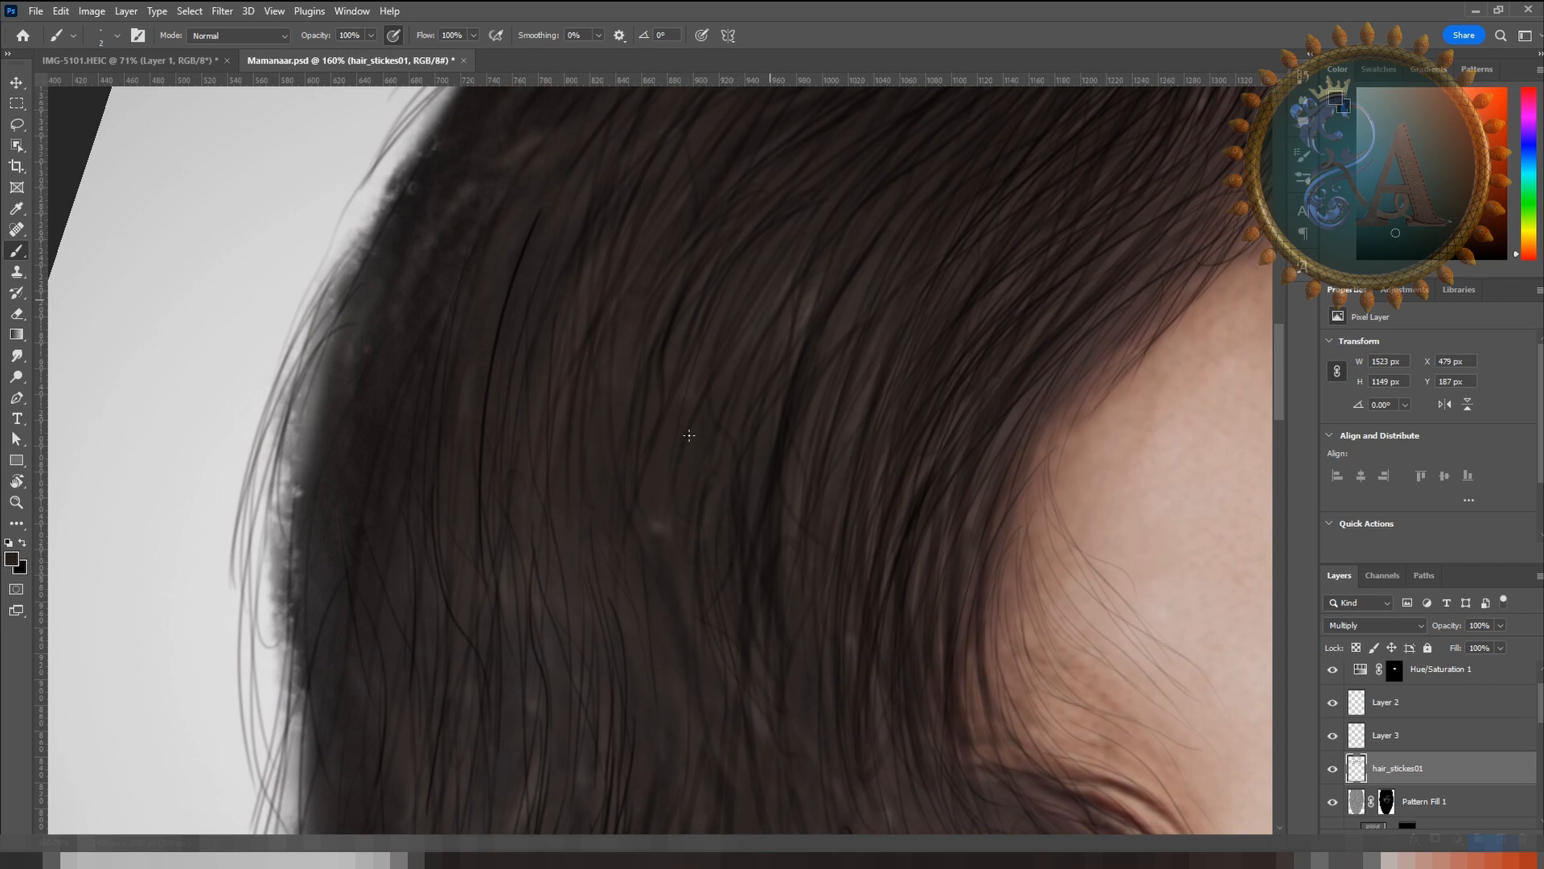
mouse_move(671, 719)
mouse_down()
mouse_move(700, 515)
mouse_move(667, 531)
mouse_move(723, 415)
mouse_up()
Step: Rotate the canvas view to paint strands through the wavy front hair, and add flyaway hairs along the outer edge above the ear
key(r)
key(b)
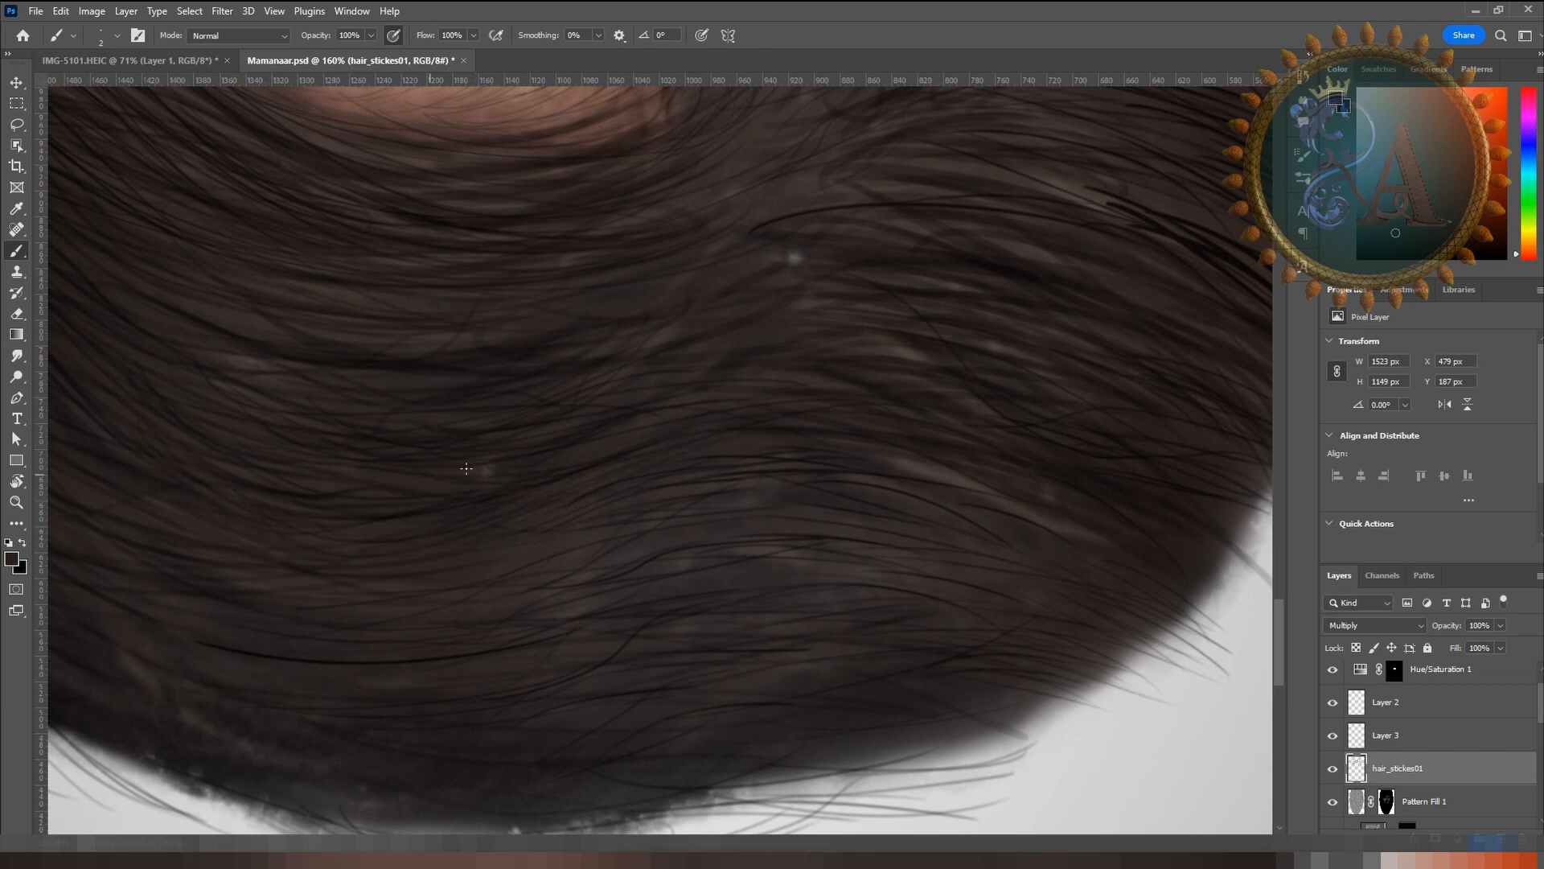
drag(873, 560, 635, 529)
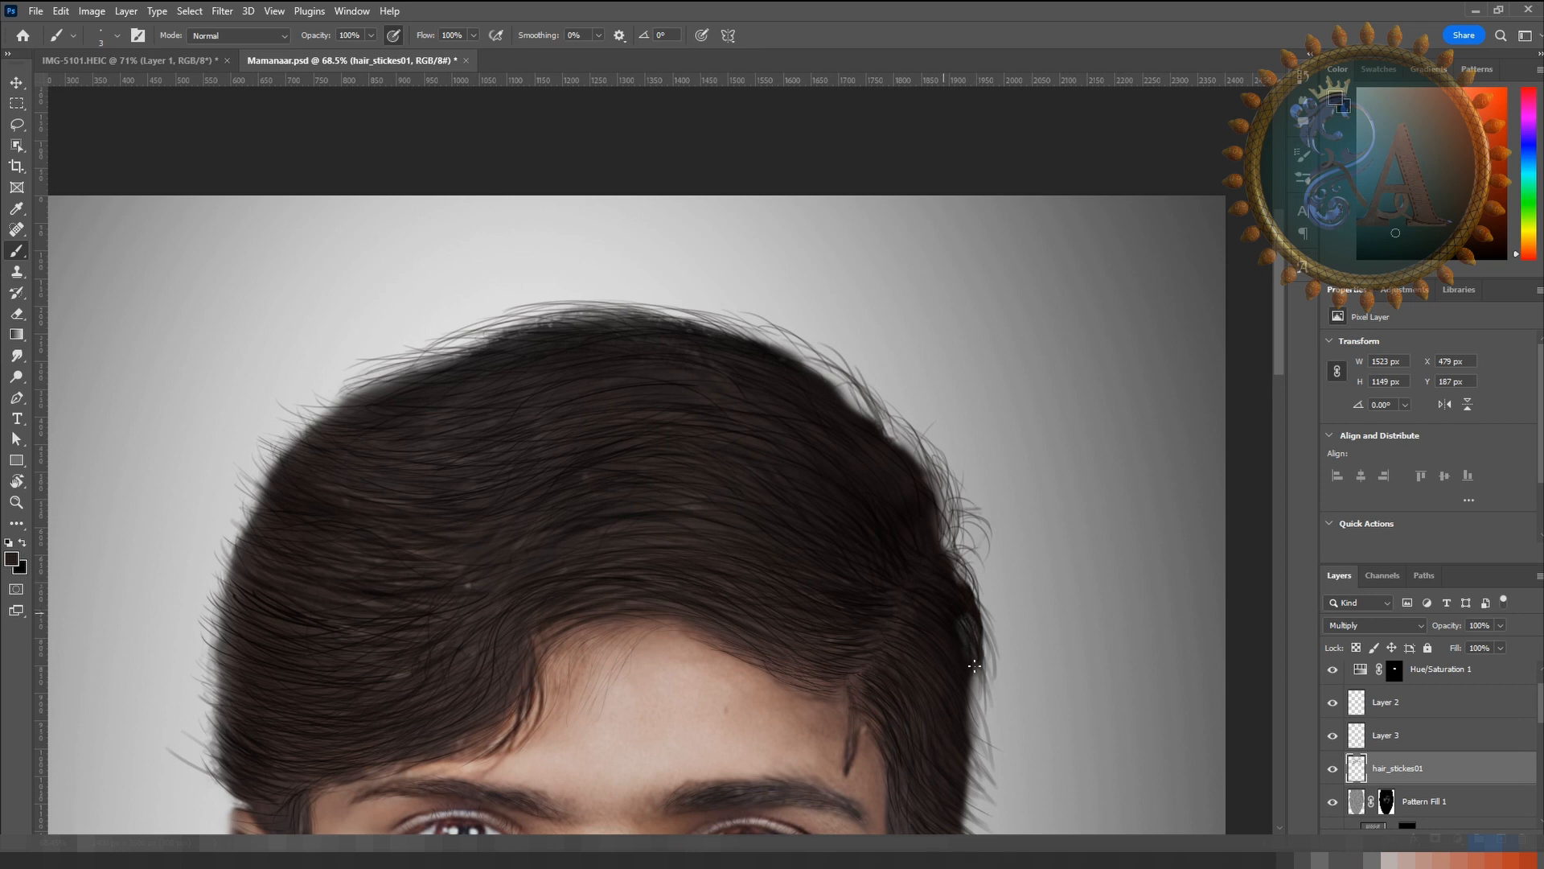
drag(969, 702, 907, 570)
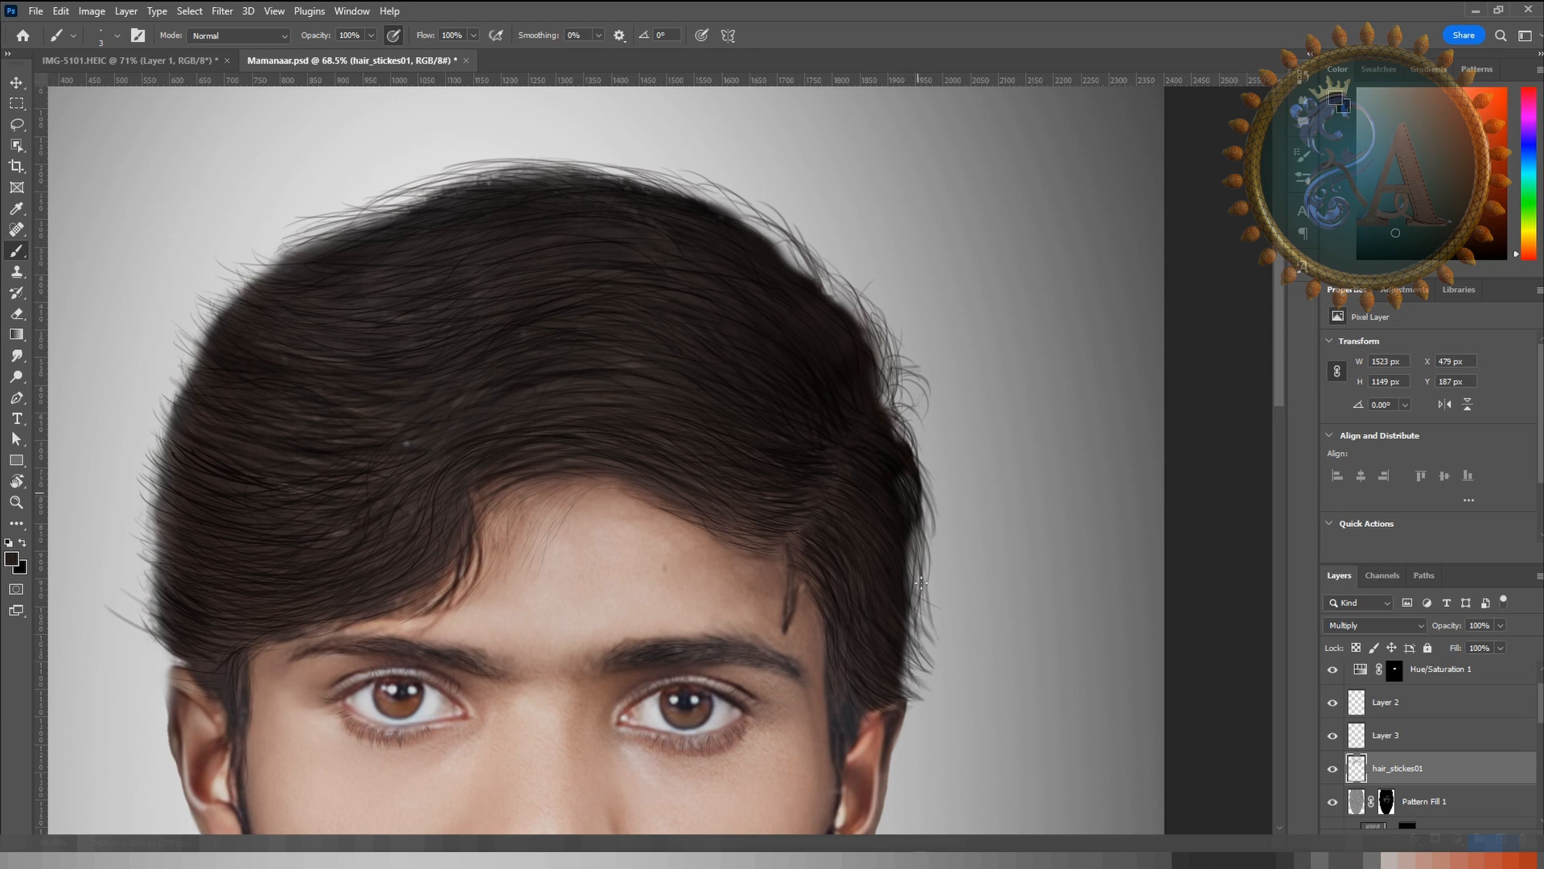
drag(901, 434, 885, 556)
Step: Create a new layer above hair_stickes01 and name it hair_hi_li01
click(1500, 838)
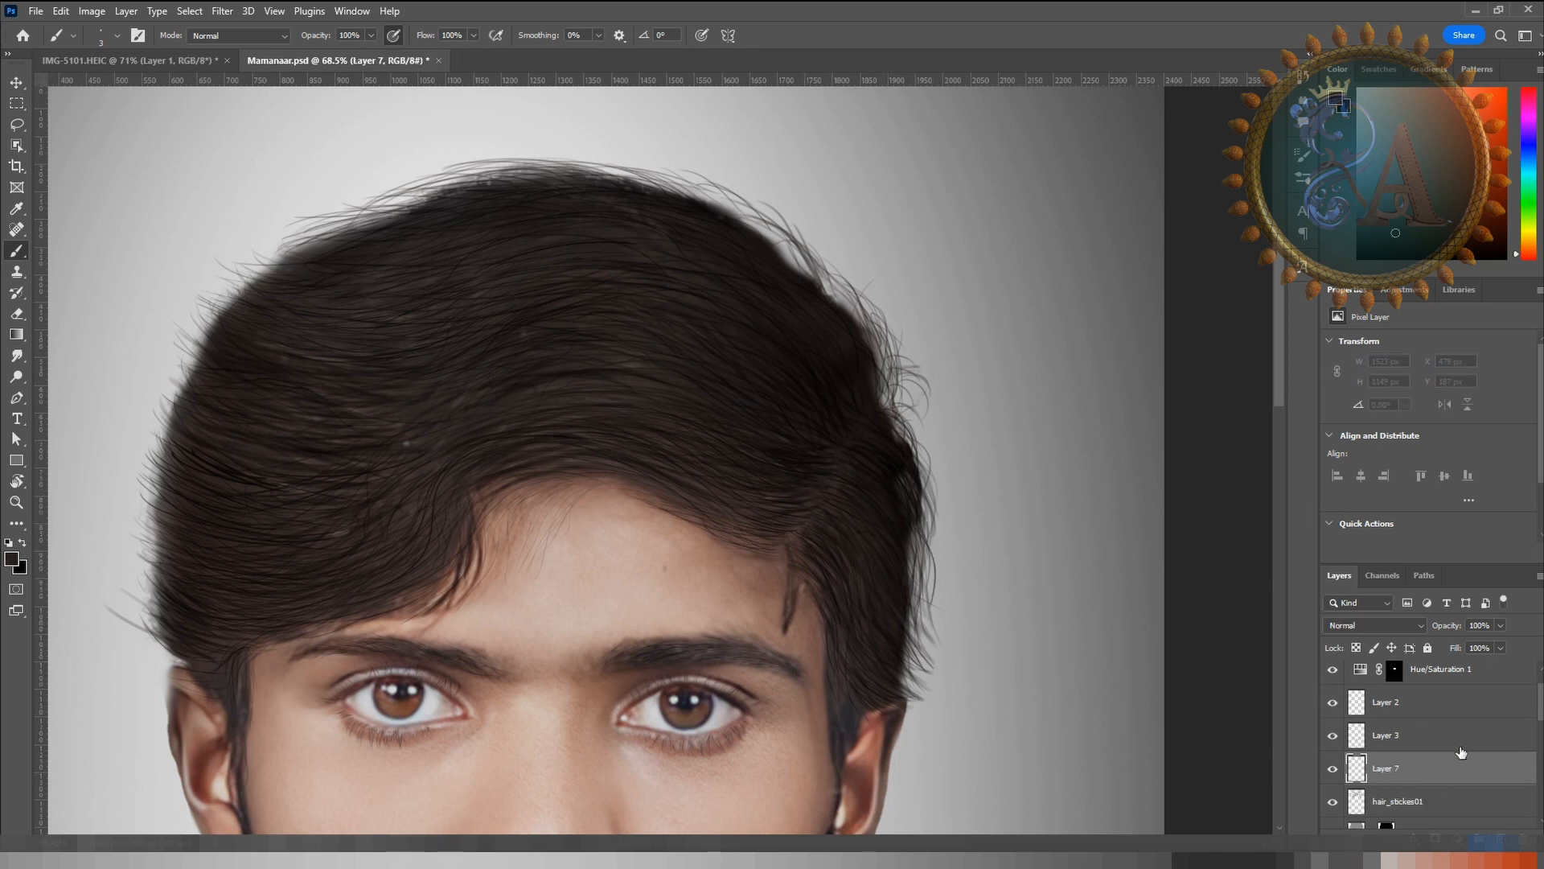
double_click(1386, 768)
text(hair_hi_li01)
key(Return)
Step: Enlarge the brush to 400 px, sample a light skin tone from the forehead, and paint a soft highlight over the top hair
drag(392, 465, 495, 441)
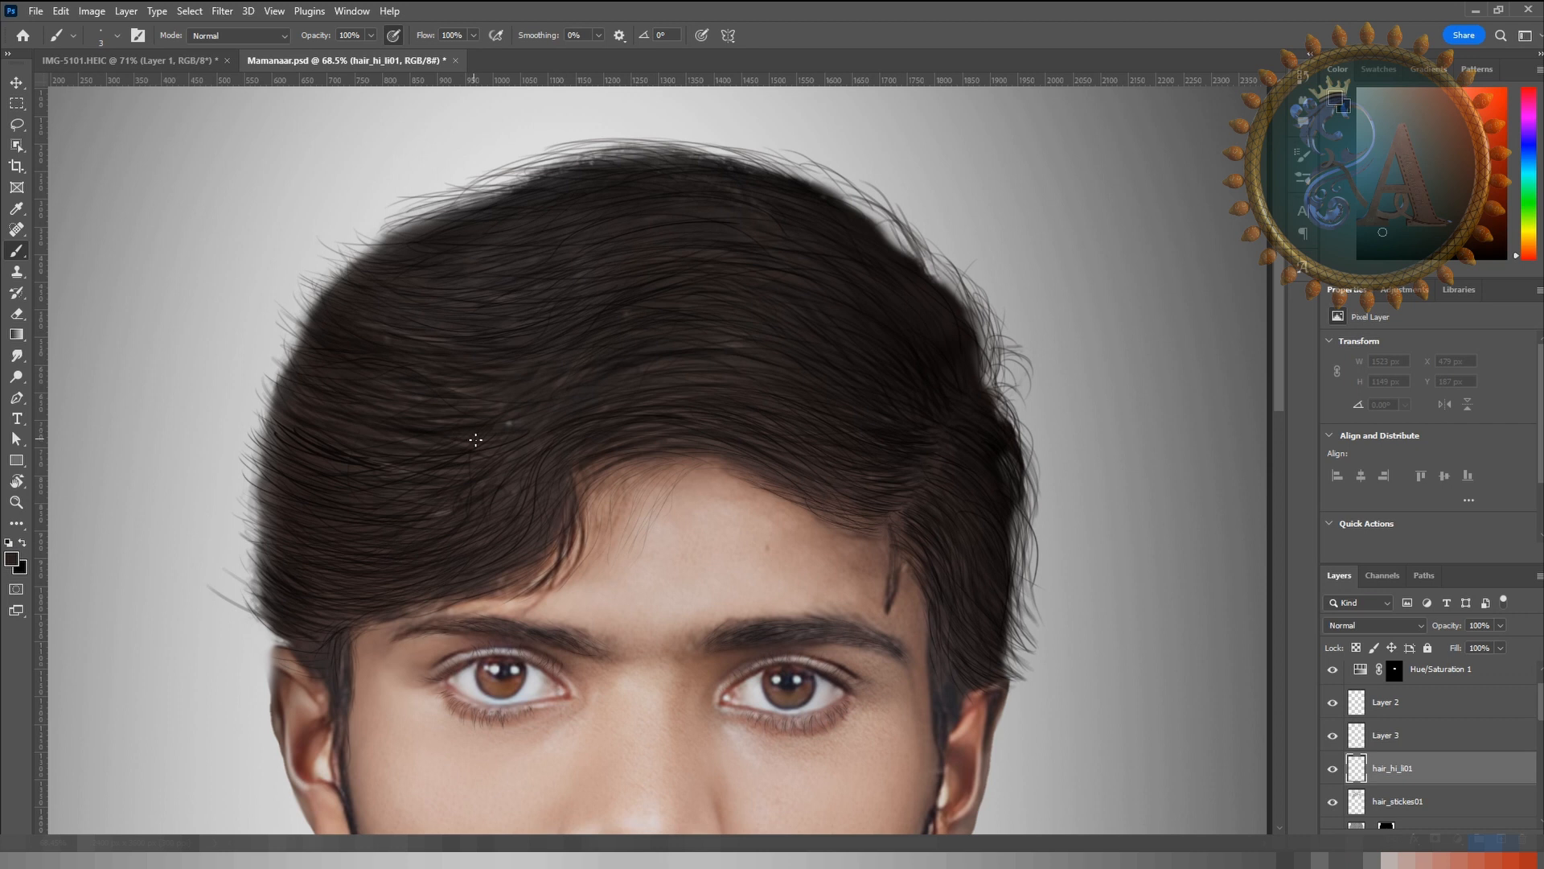
key(bracketright)
key(bracketright)
key(bracketright)
key(bracketright)
key(bracketright)
key(bracketright)
key(bracketright)
key(bracketright)
key(bracketright)
key(bracketright)
key(bracketright)
key(bracketright)
key(bracketright)
key(bracketright)
key(bracketright)
key(bracketright)
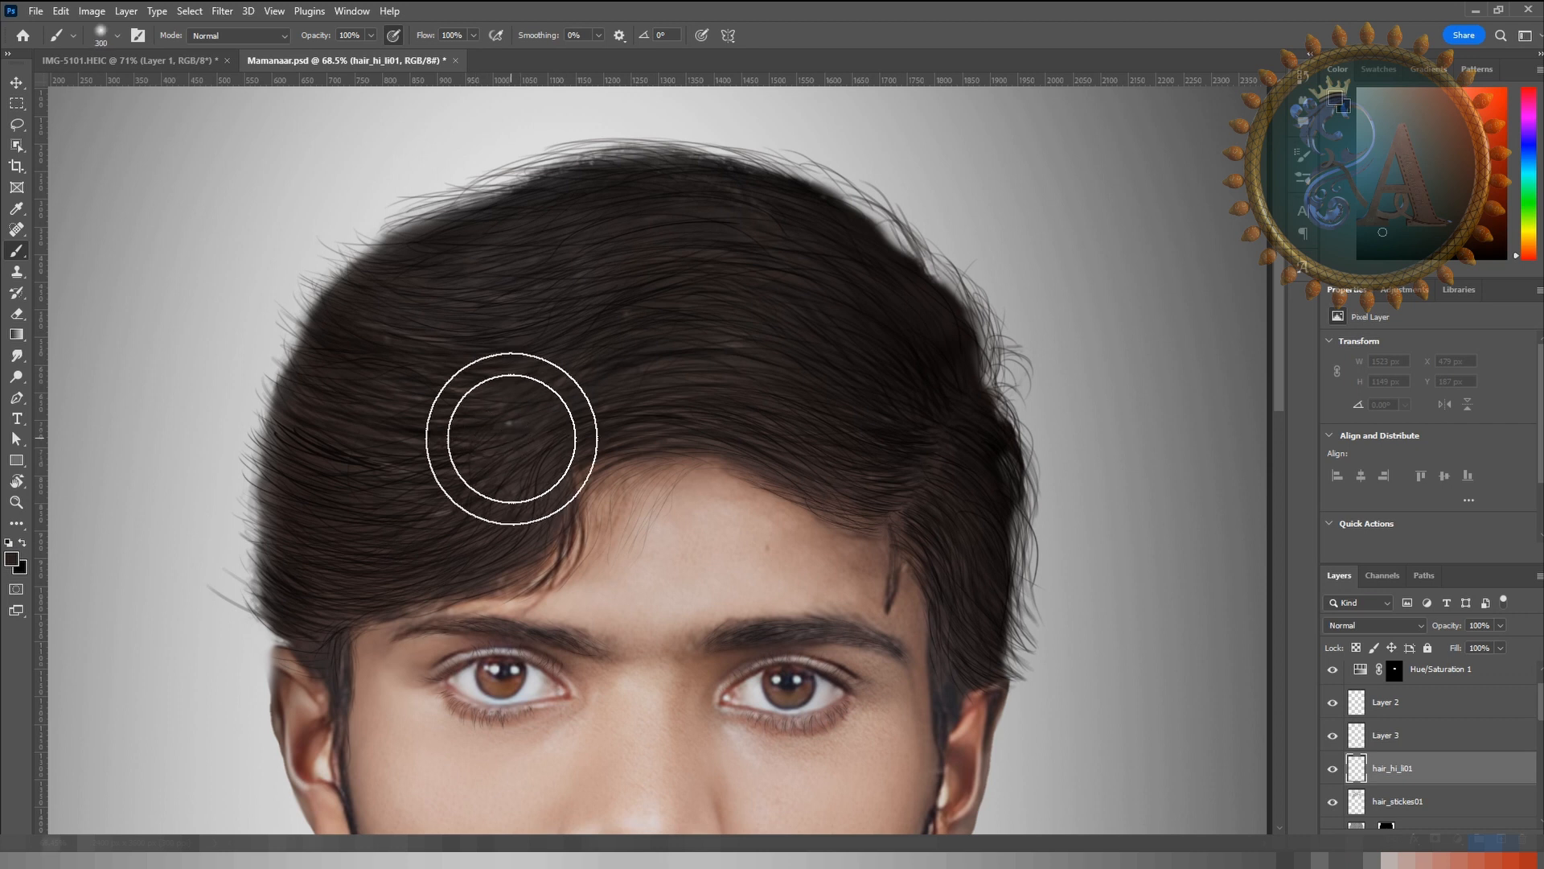
drag(425, 352, 444, 471)
key(ctrl+z)
alt+click(655, 557)
drag(698, 251, 648, 407)
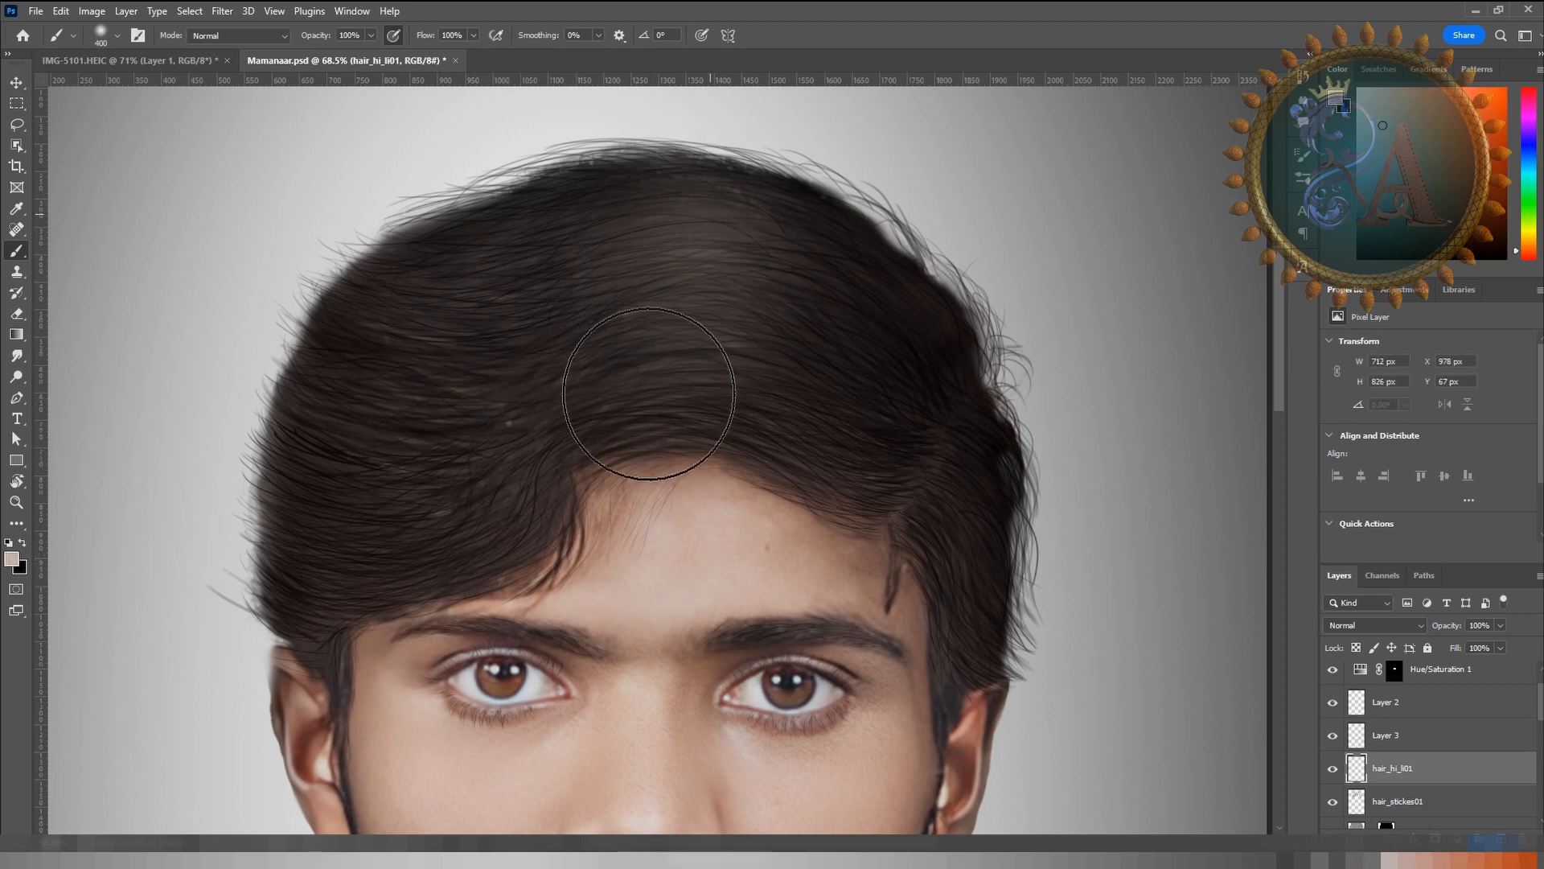
Step: Paint a soft highlight on the side-swept hair with different brush sizes, undoing unwanted strokes
drag(367, 388, 237, 499)
key(ctrl+z)
key(bracketleft)
key(bracketleft)
key(bracketleft)
key(bracketleft)
key(bracketleft)
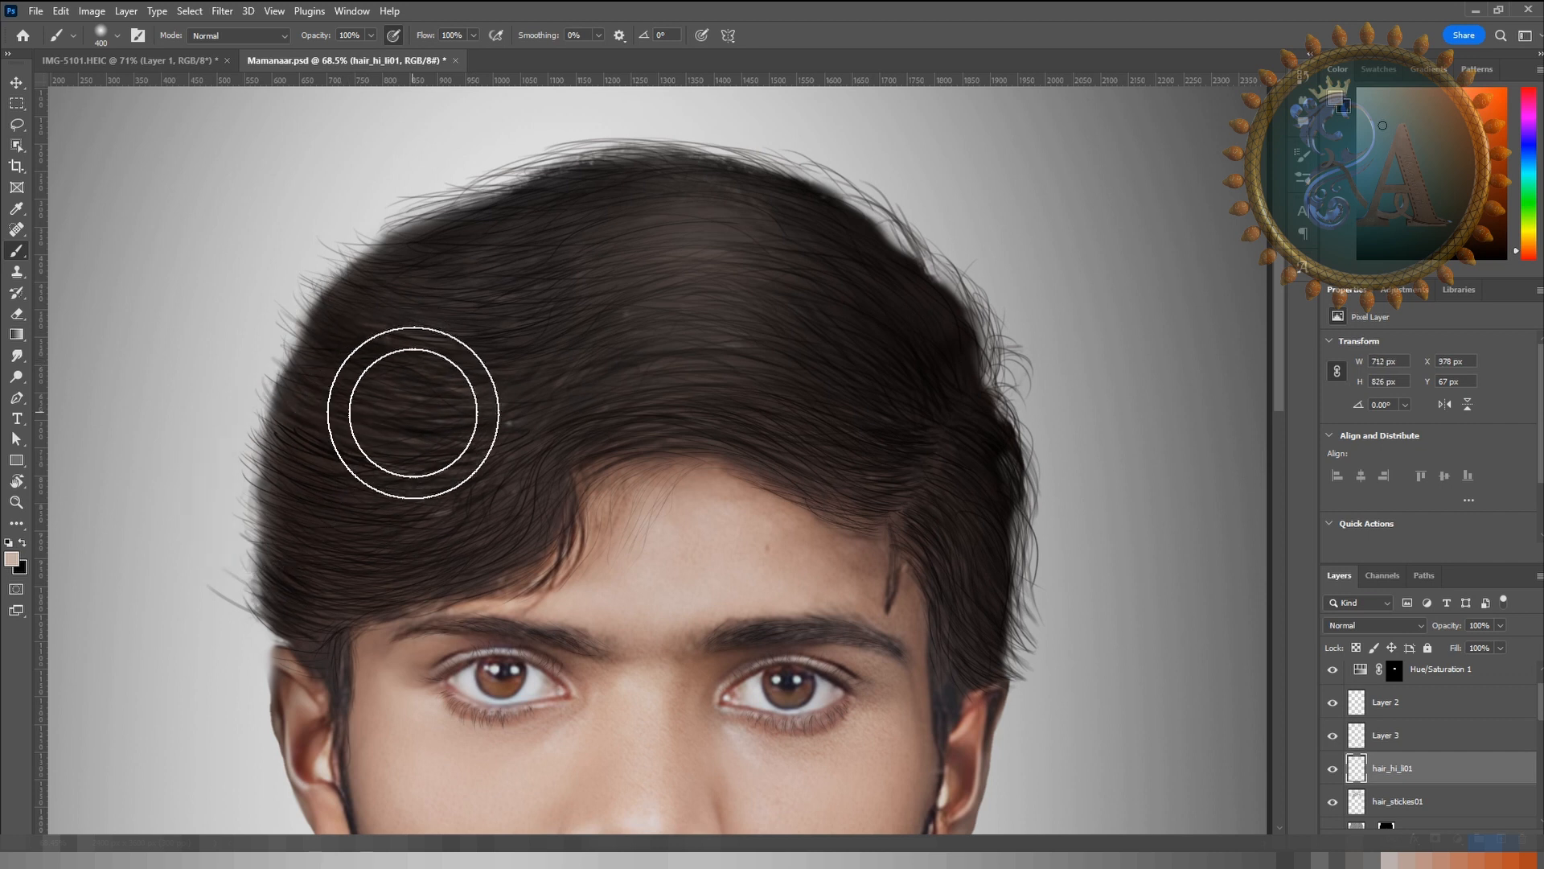
drag(494, 376, 324, 460)
key(ctrl+z)
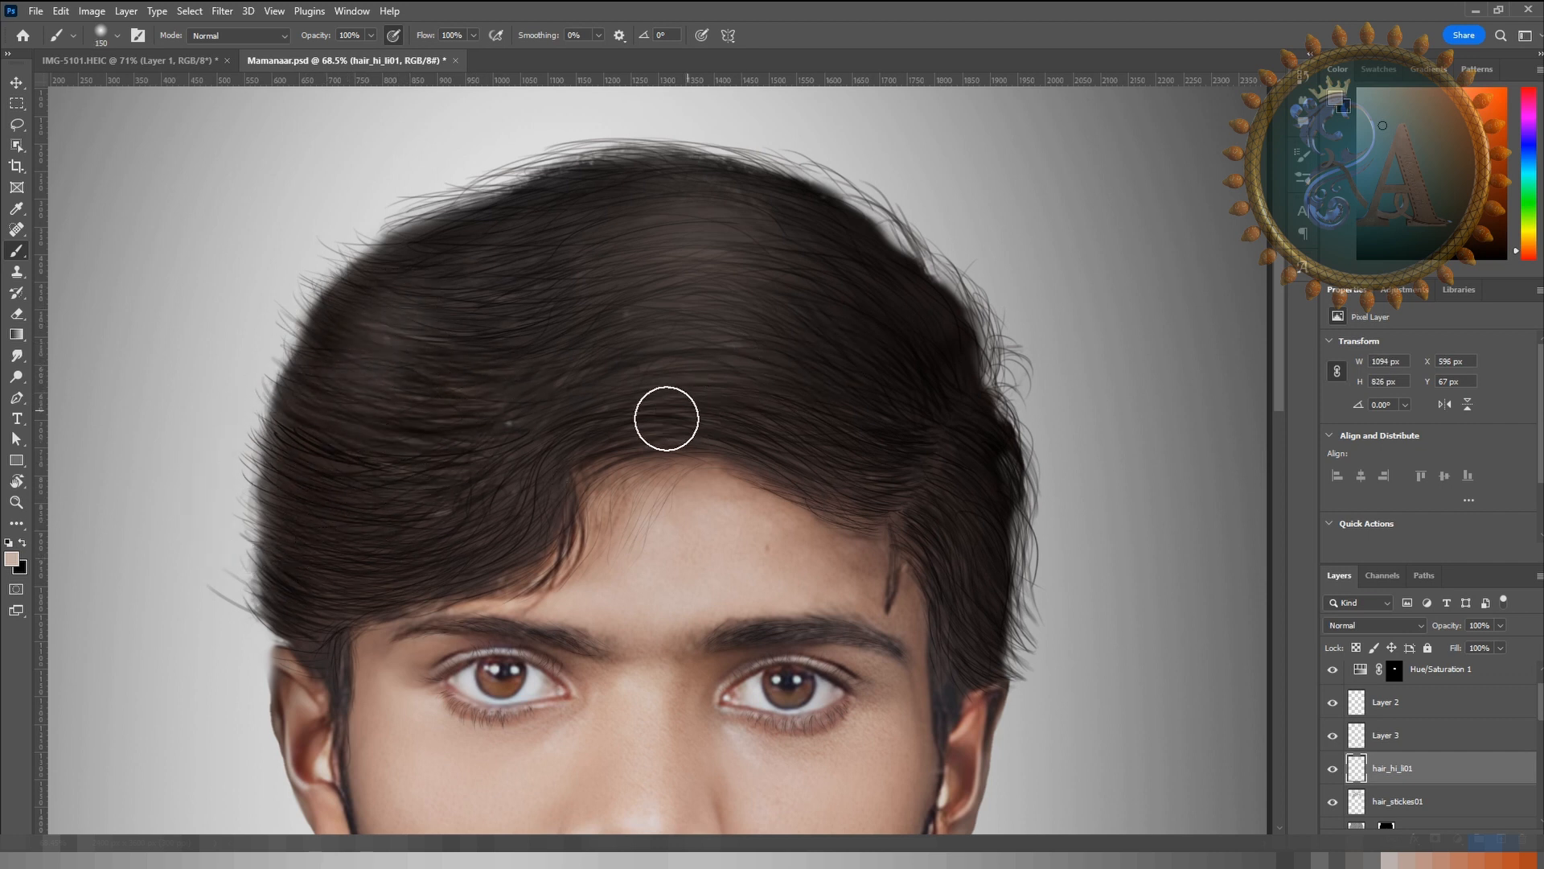
Step: Enlarge the brush to 400 px and extend the soft highlight down the side hair toward the ear
key(bracketright)
key(bracketright)
key(bracketright)
key(bracketright)
key(bracketright)
drag(447, 388, 362, 552)
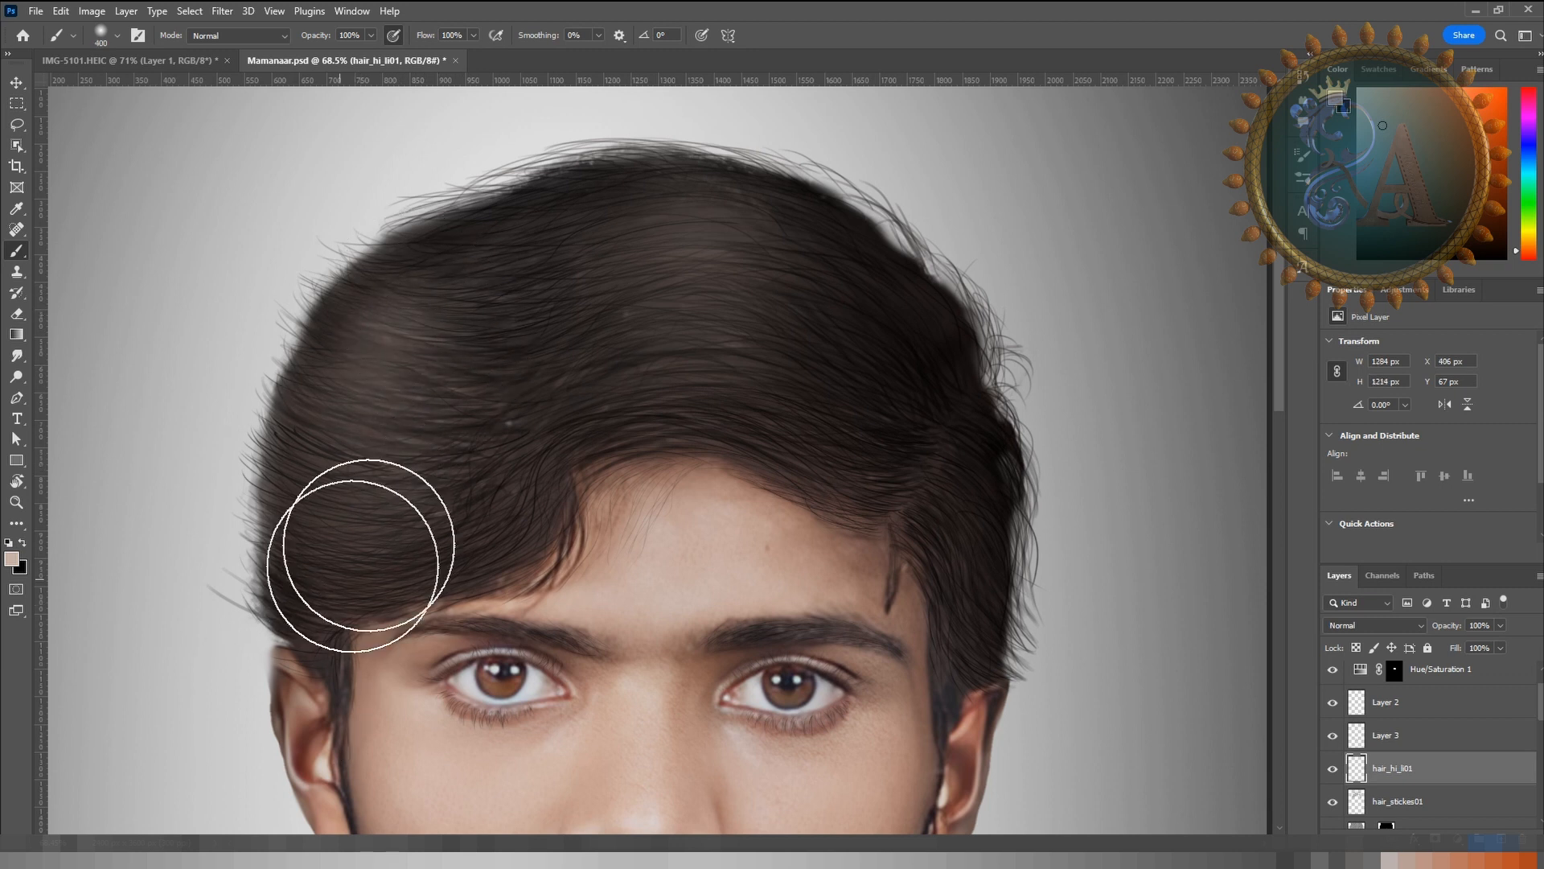
key(ctrl+z)
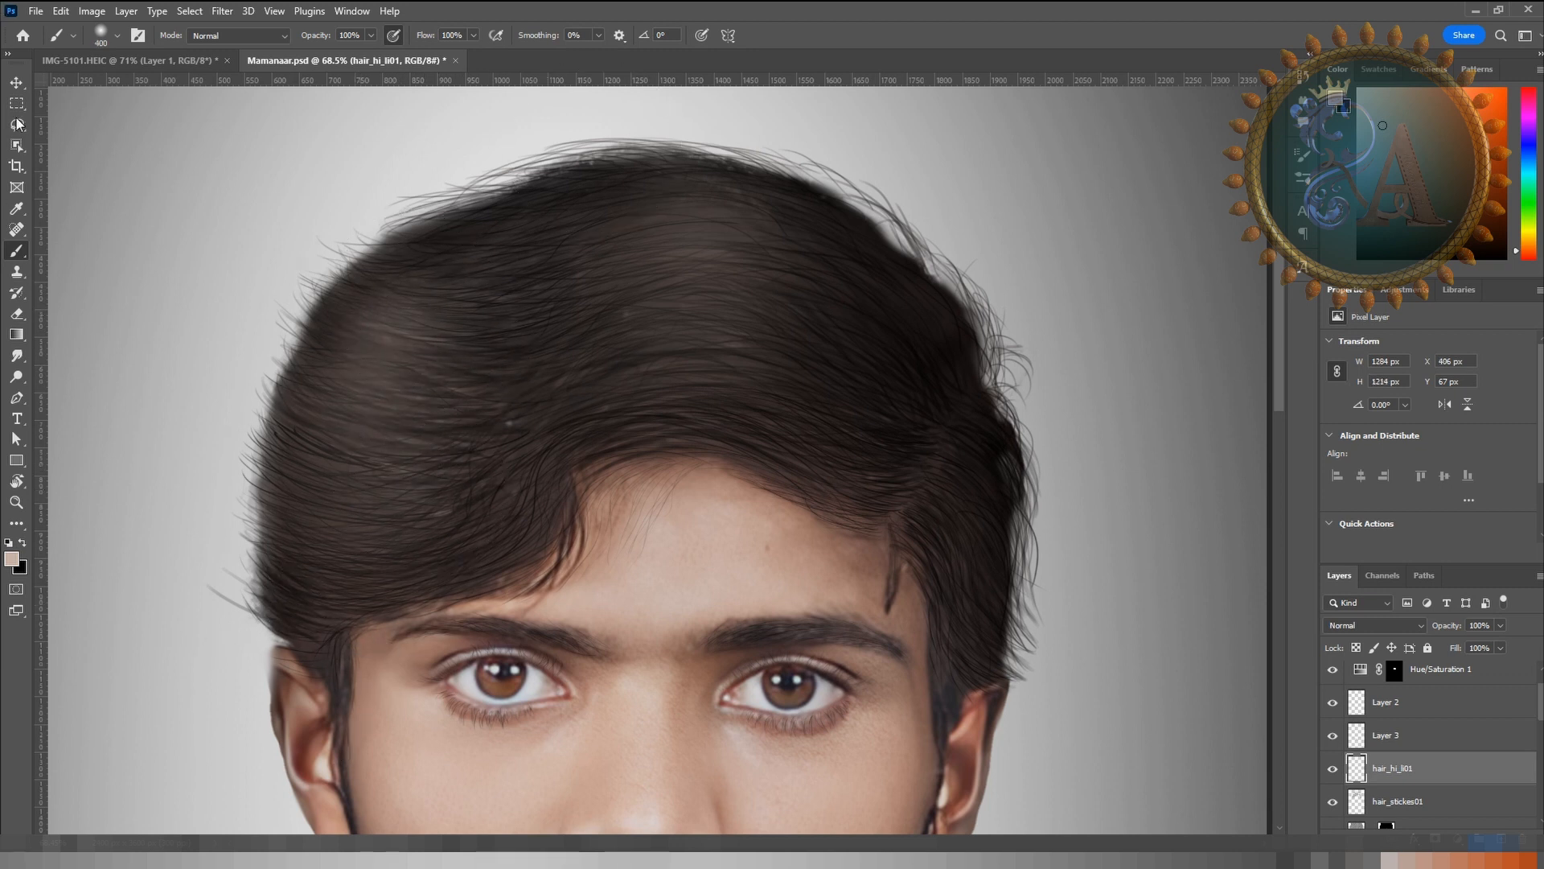
Step: Set the blend mode of the hair_hi_li01 layer to Linear Dodge (Add)
click(16, 82)
click(1359, 625)
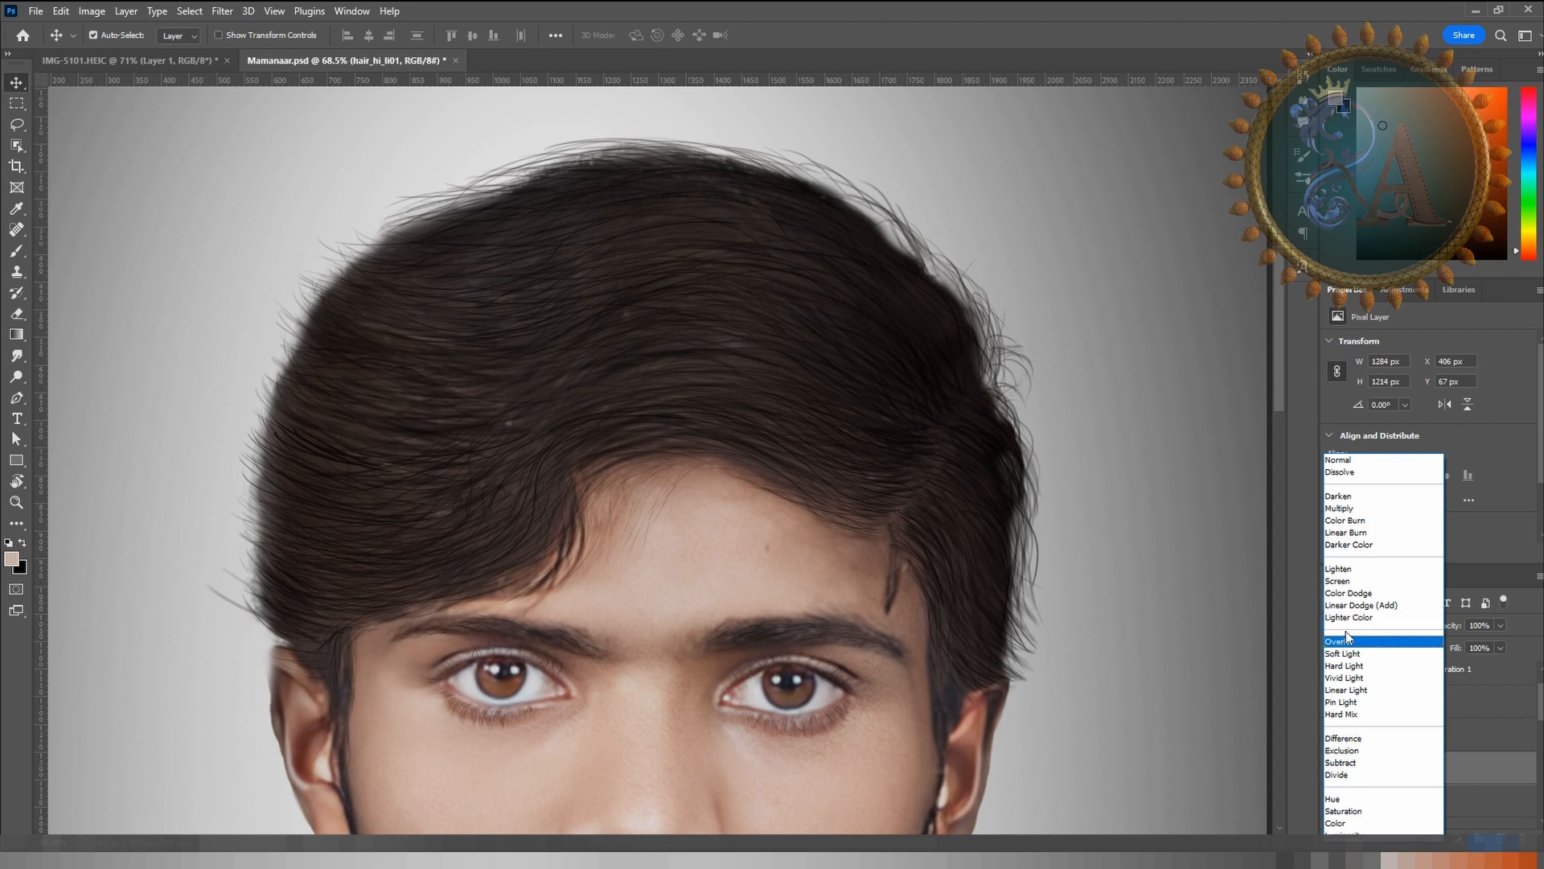
click(1348, 606)
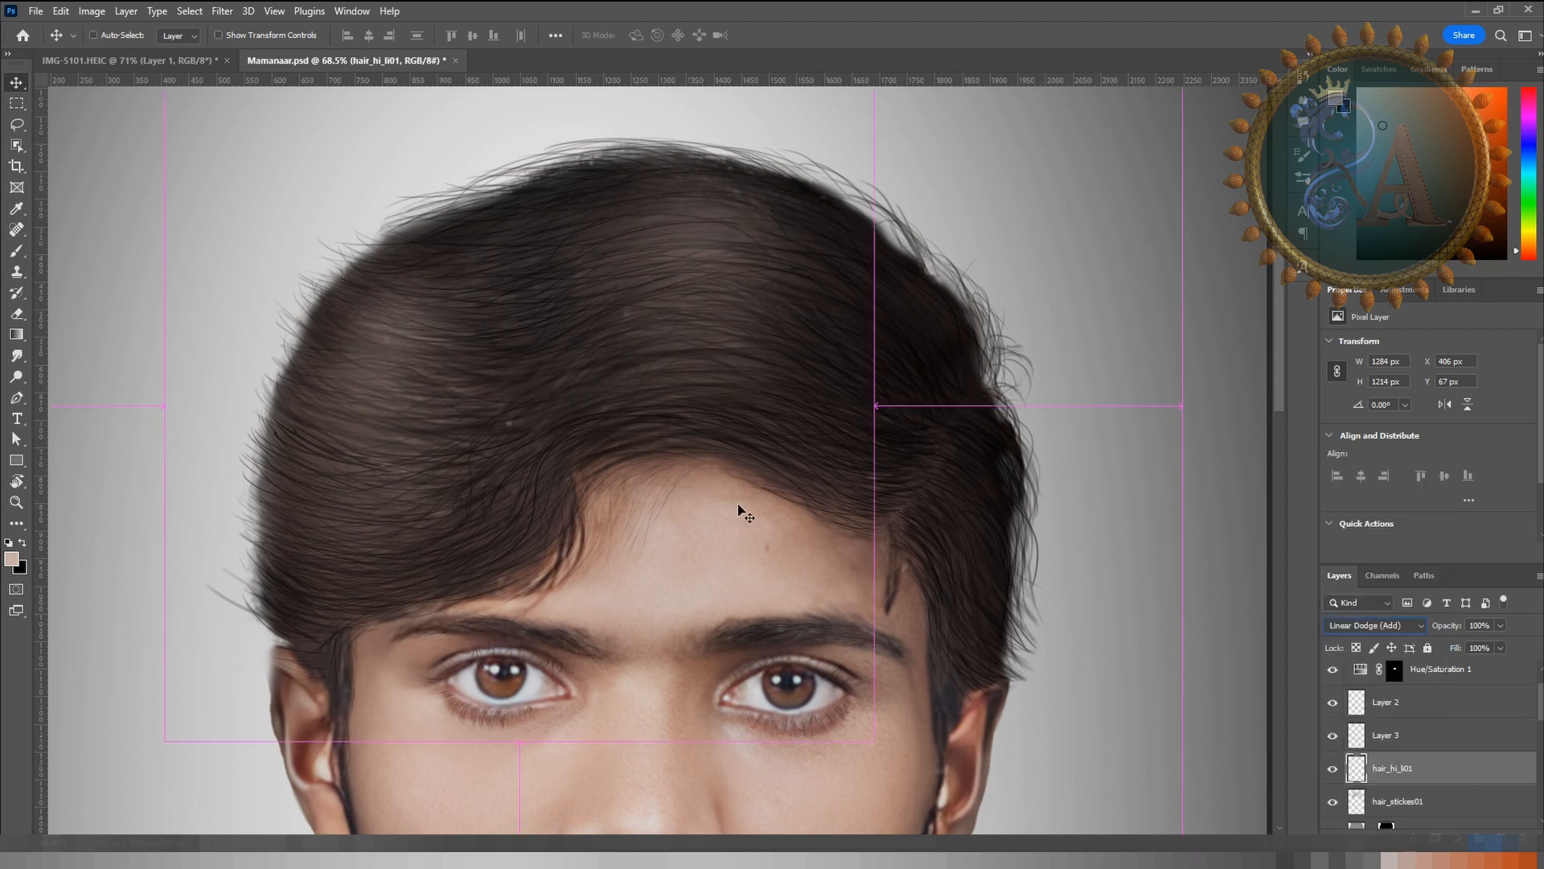
Step: Desaturate the hair highlight layer almost completely with Hue/Saturation, lowering the saturation to about -92
key(ctrl+u)
drag(896, 327, 746, 312)
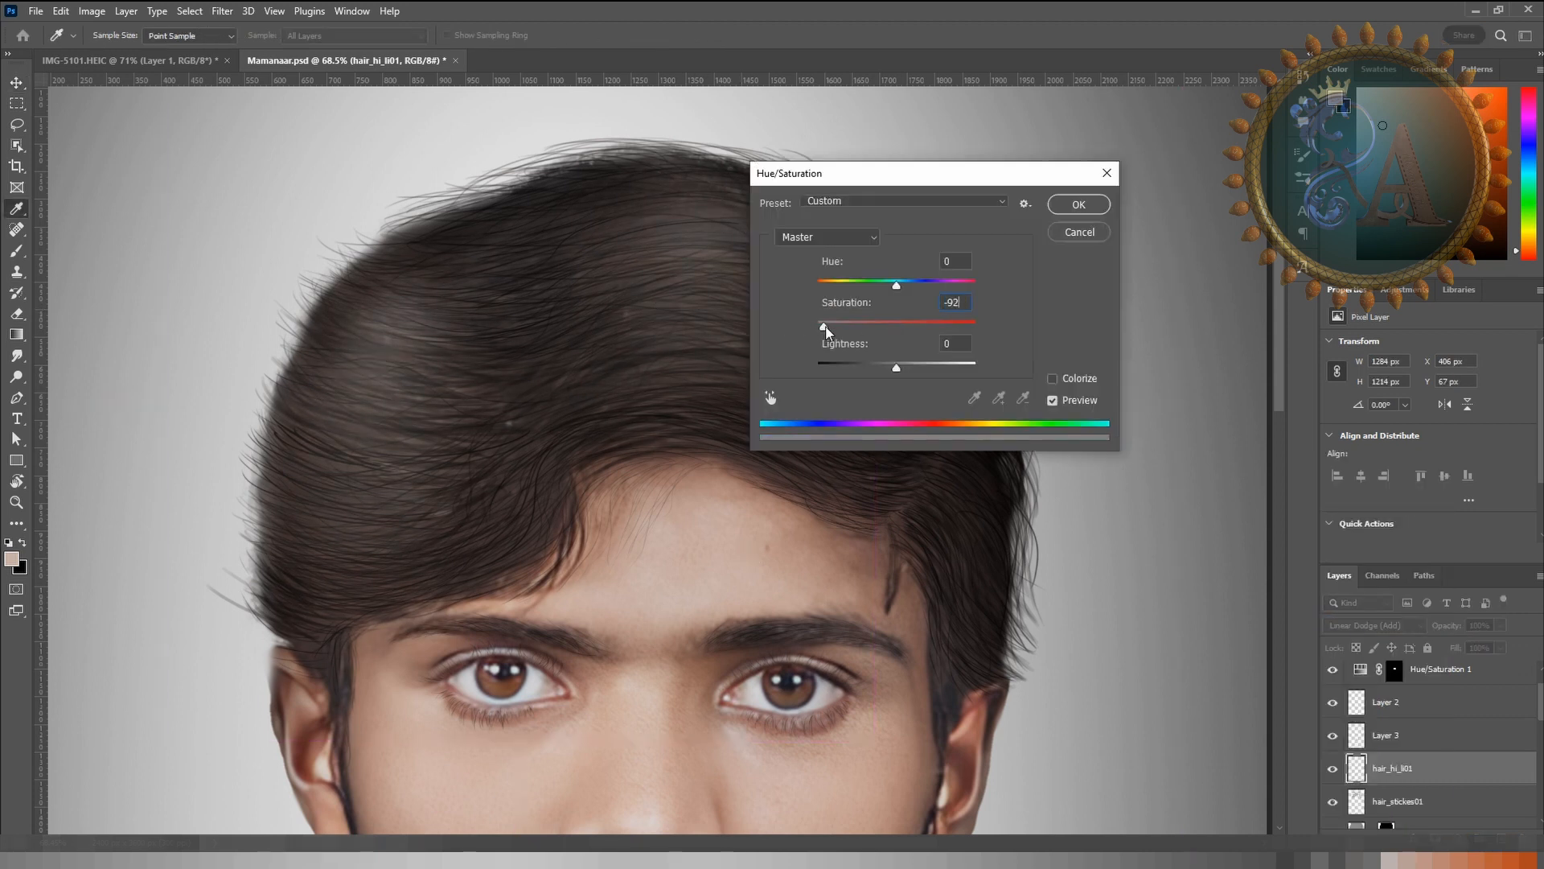
click(1078, 204)
Step: Adjust the midtone brightness of the hair highlight layer with Levels
key(ctrl+l)
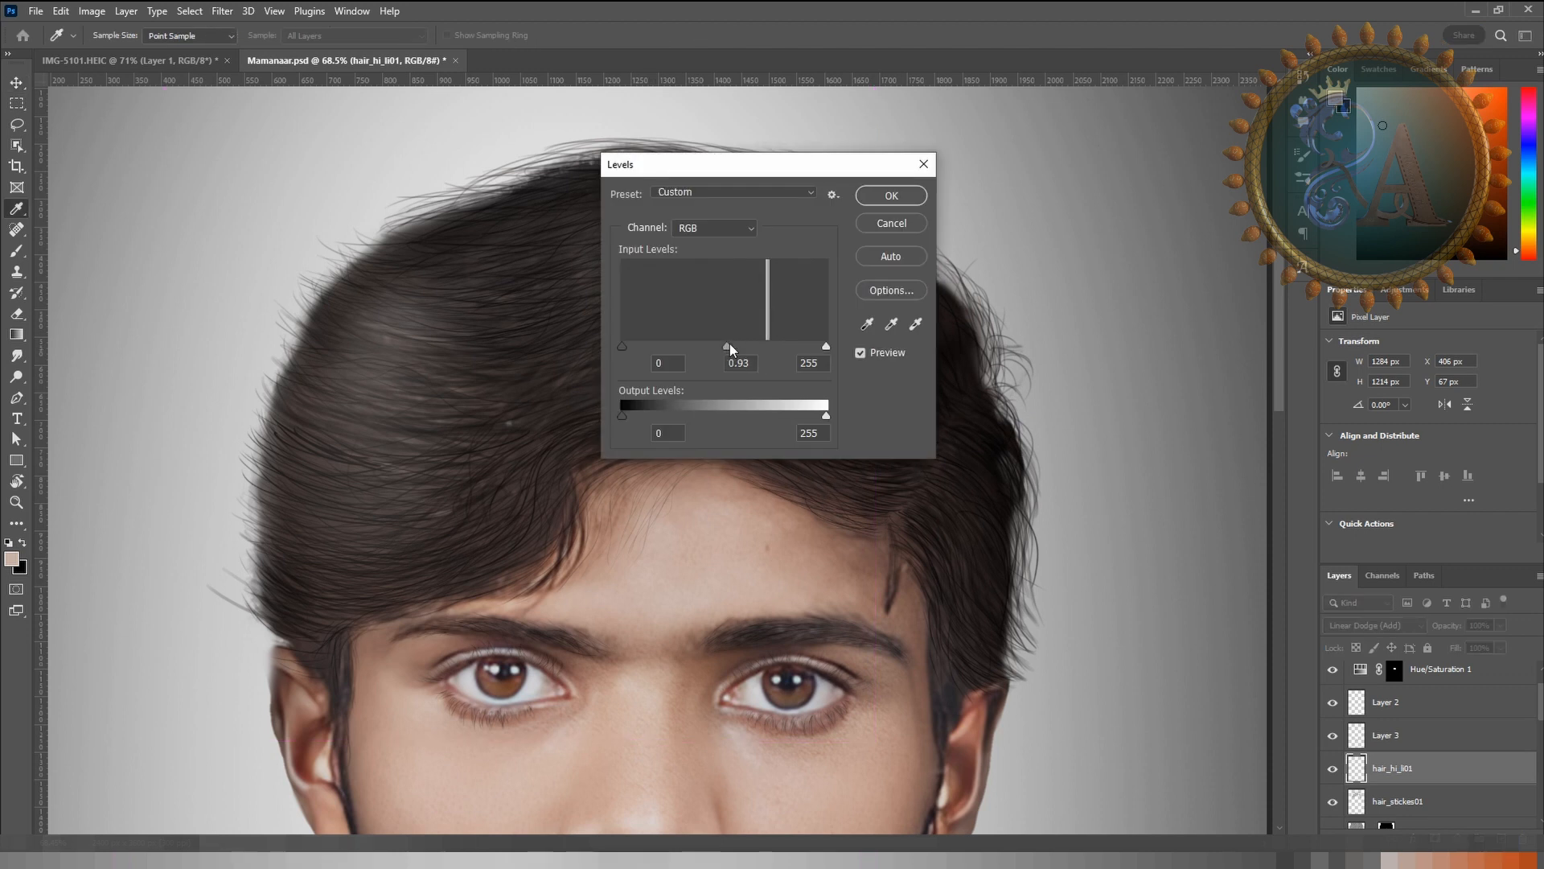
drag(753, 348, 749, 347)
click(797, 347)
key(Return)
key(v)
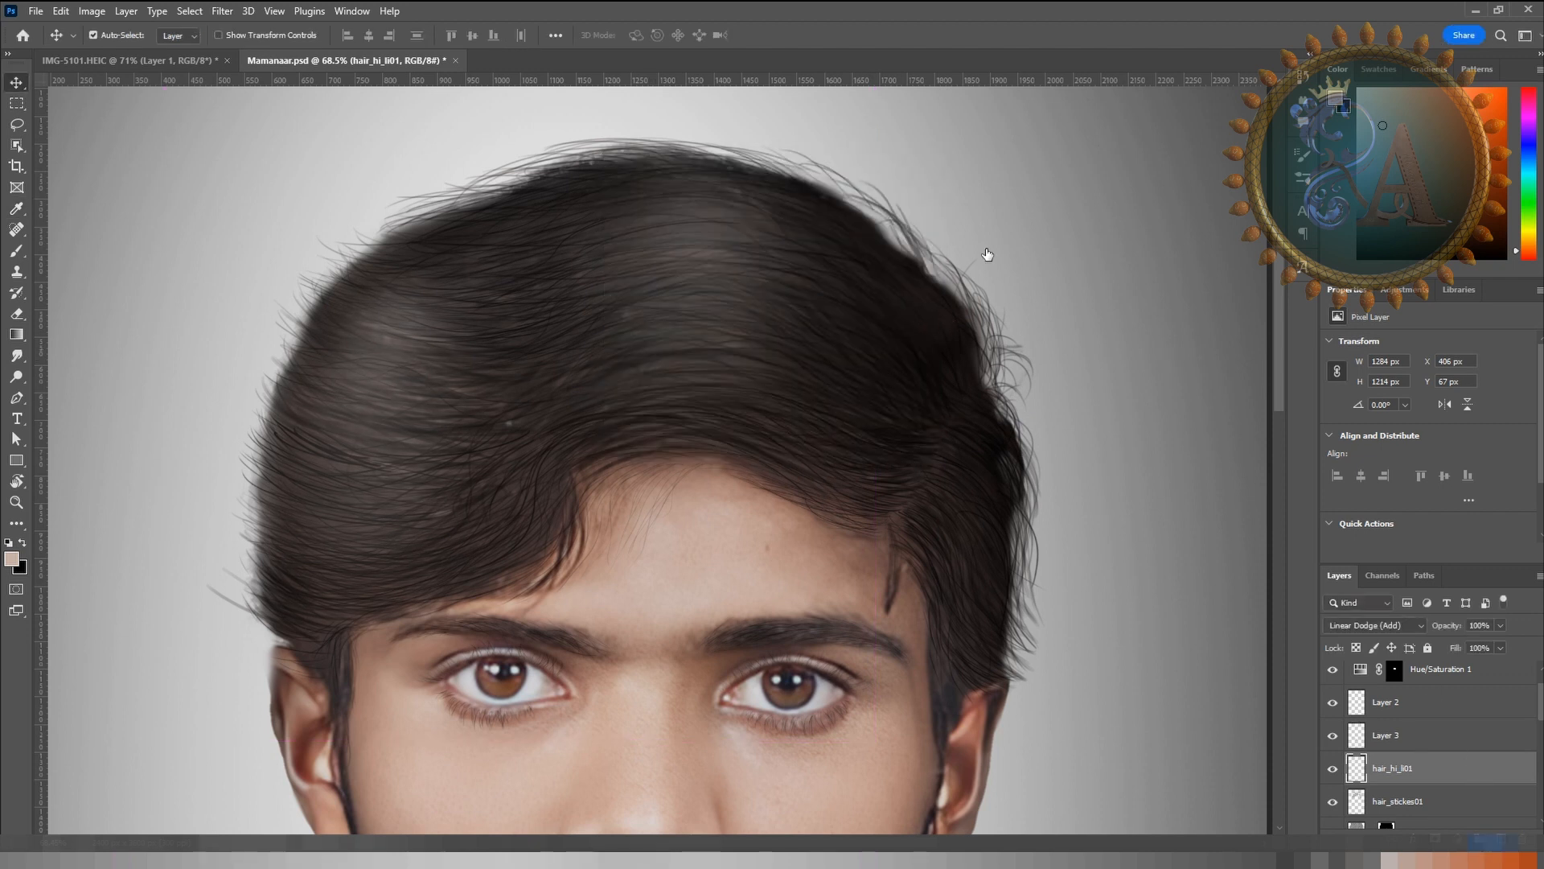
Step: Split the highlight layer's Blend If sliders to 183/251 for the current layer and 3/48 and 236/255 for the underlying layer
drag(1020, 450, 1059, 449)
drag(1223, 449, 1149, 415)
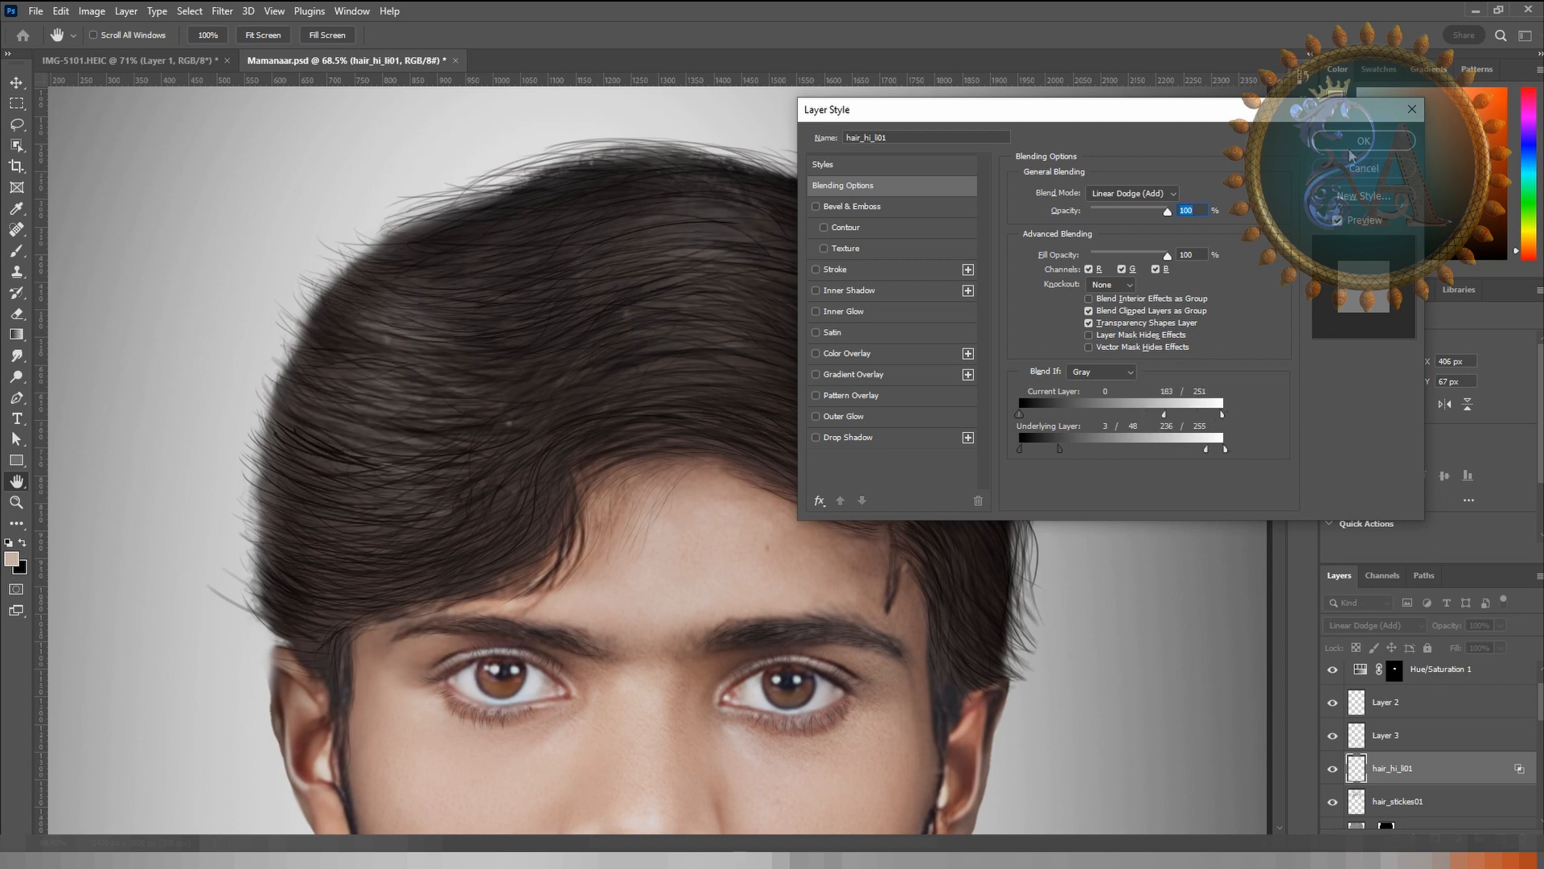
click(1351, 144)
Step: Compare the whole portrait with the hair_hi_li01 layer hidden and shown, and inspect the hair up close
scroll(680, 256, down, 8)
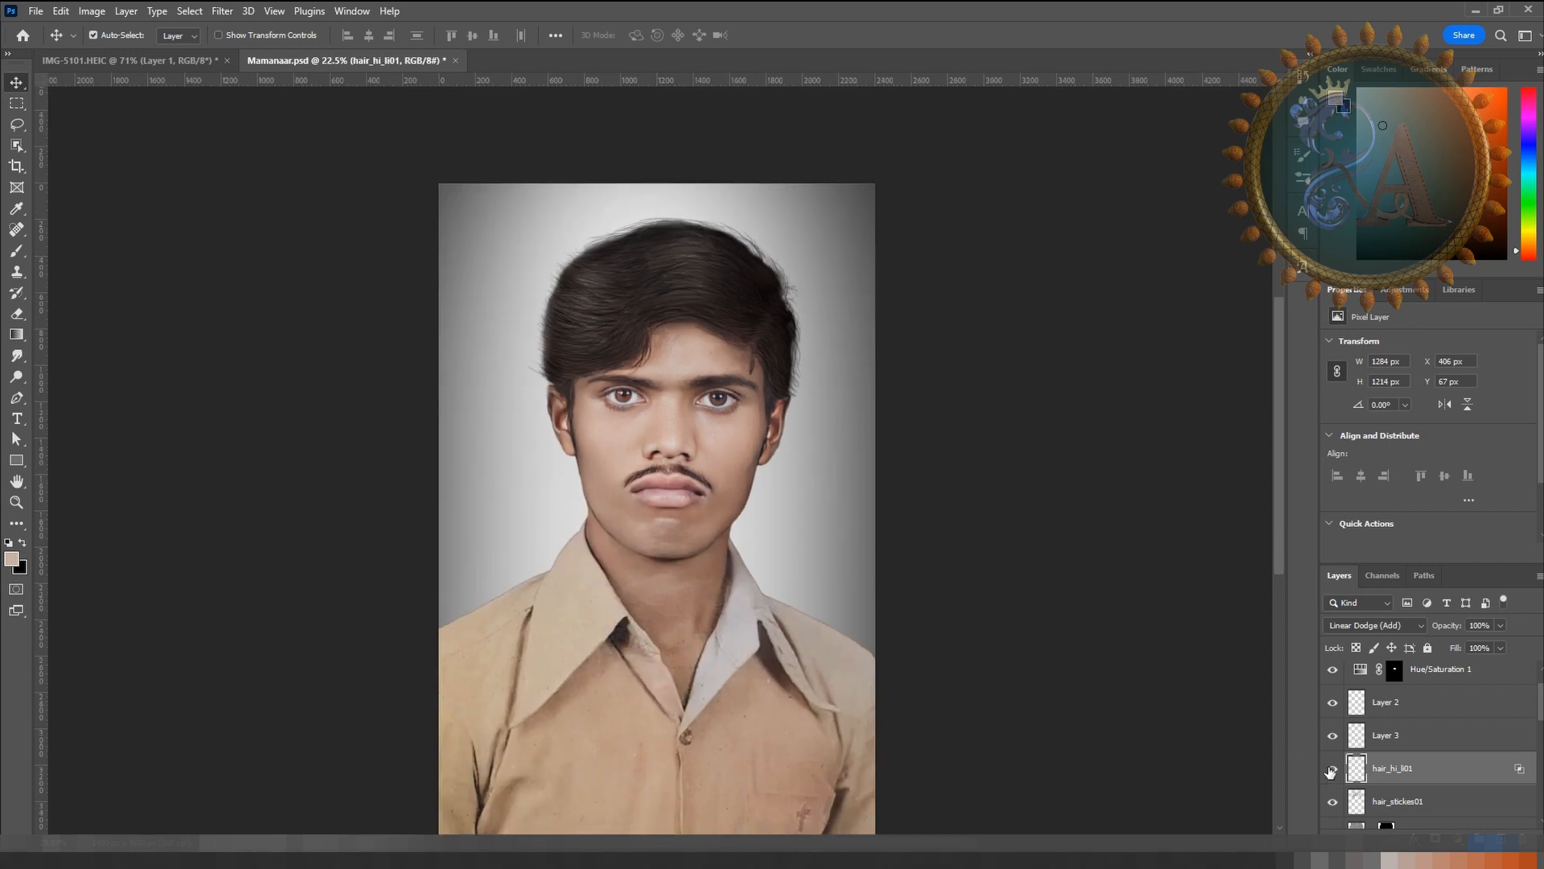
click(1331, 768)
click(1331, 769)
click(1331, 769)
click(1331, 769)
scroll(758, 465, up, 5)
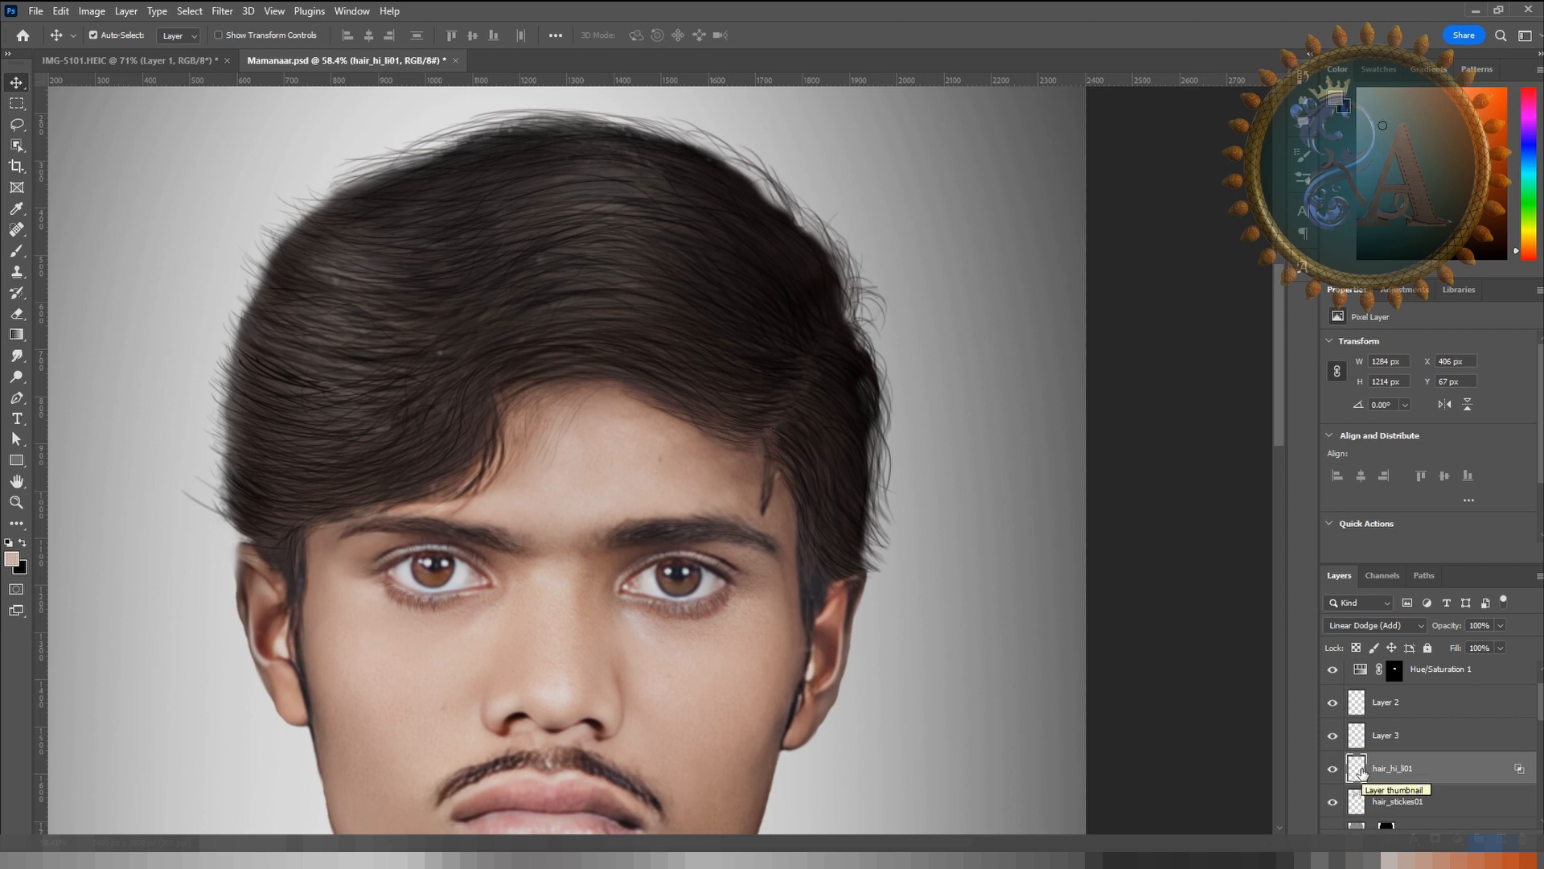
Step: Set up the Brush tool with a white foreground and reduce its size to 20 px for work around the eyebrows
drag(675, 356, 587, 419)
key(b)
key(bracketleft)
key(bracketleft)
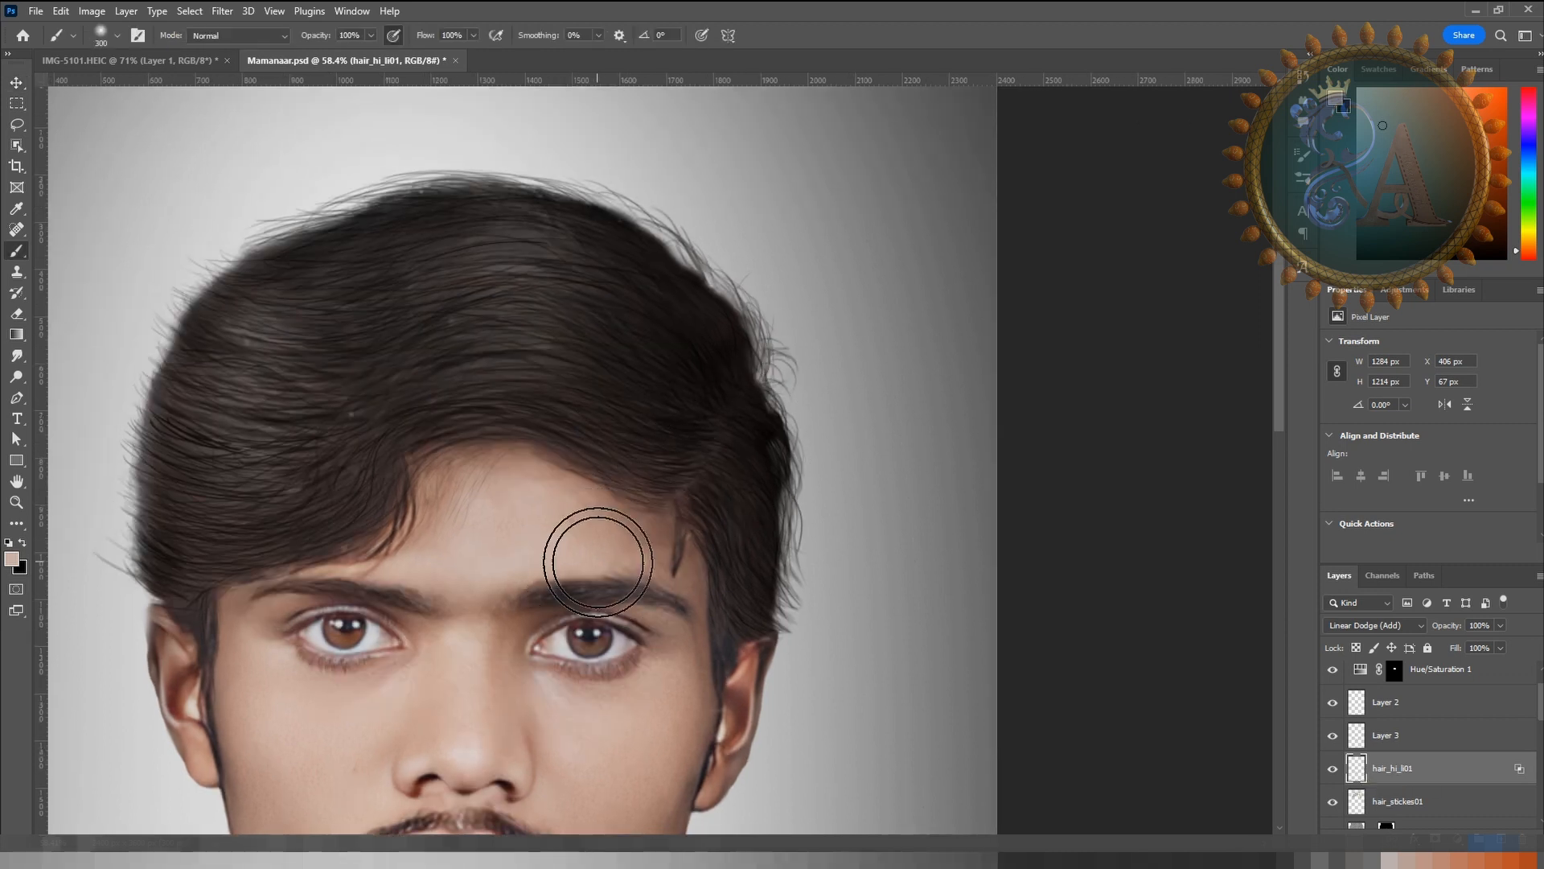
key(bracketleft)
key(bracketleft)
key(bracketleft)
key(bracketleft)
key(bracketleft)
key(bracketleft)
key(bracketleft)
key(bracketleft)
key(bracketleft)
key(bracketleft)
key(bracketleft)
key(d)
key(x)
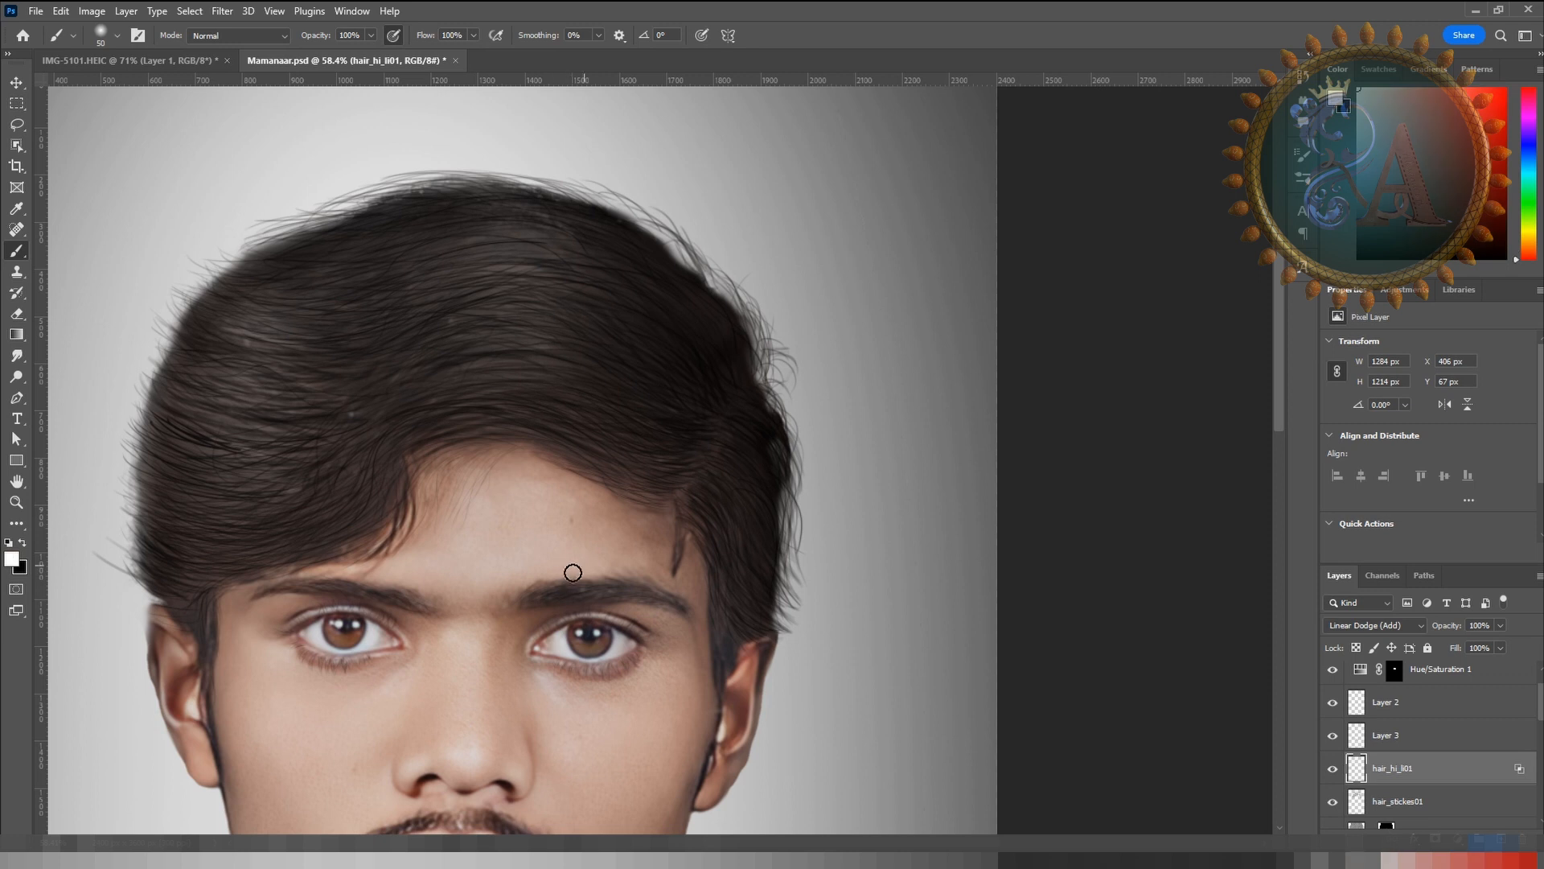
mouse_move(641, 607)
mouse_down()
mouse_move(706, 616)
mouse_move(579, 572)
mouse_up()
key(bracketleft)
key(bracketleft)
key(bracketleft)
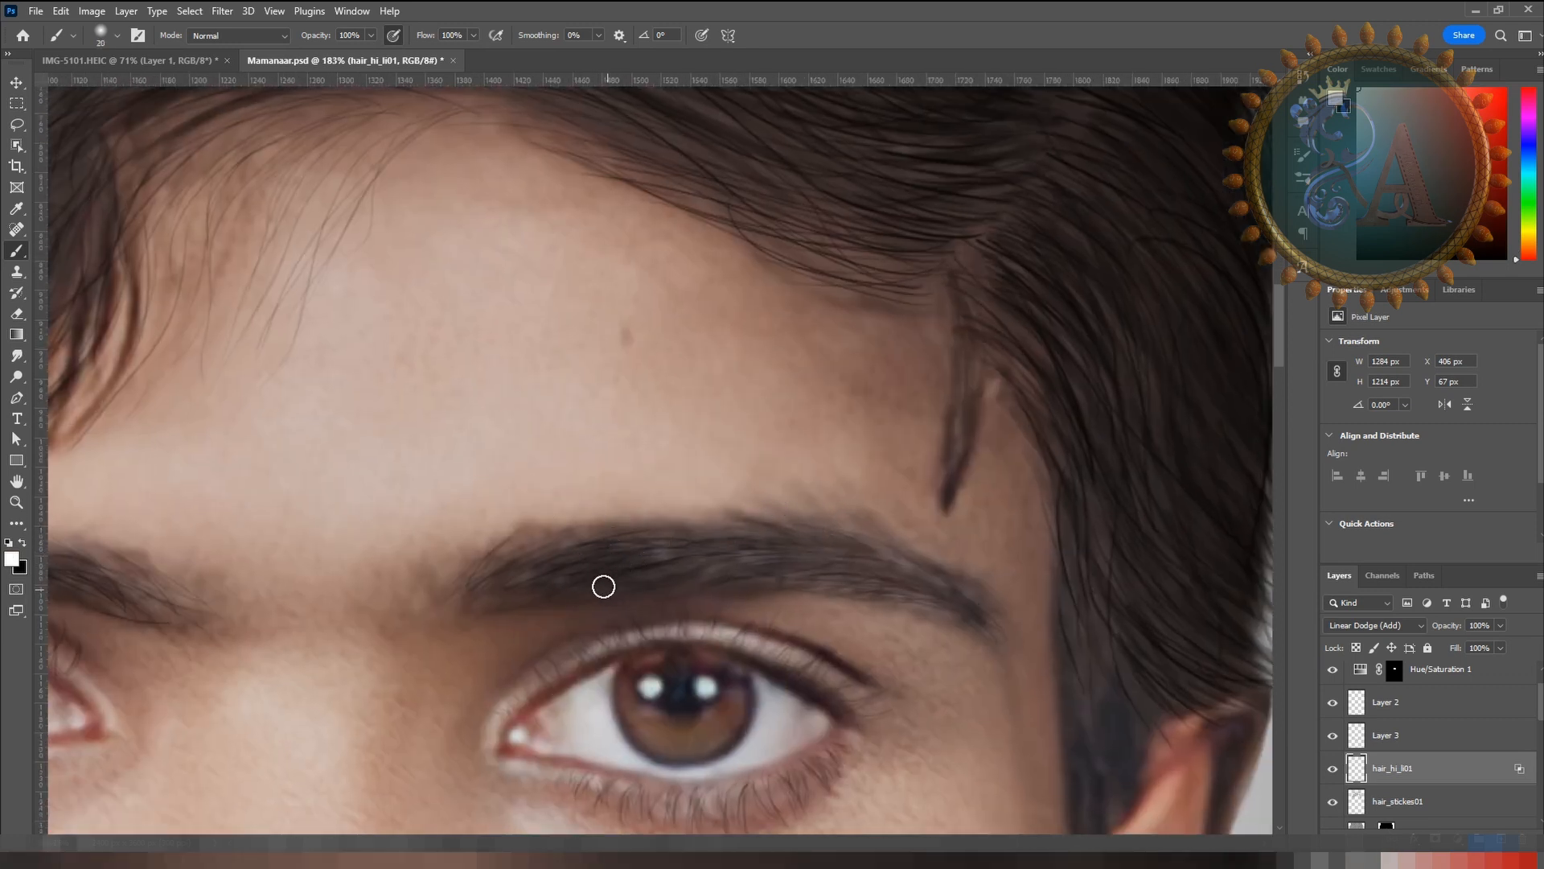
drag(762, 528, 555, 567)
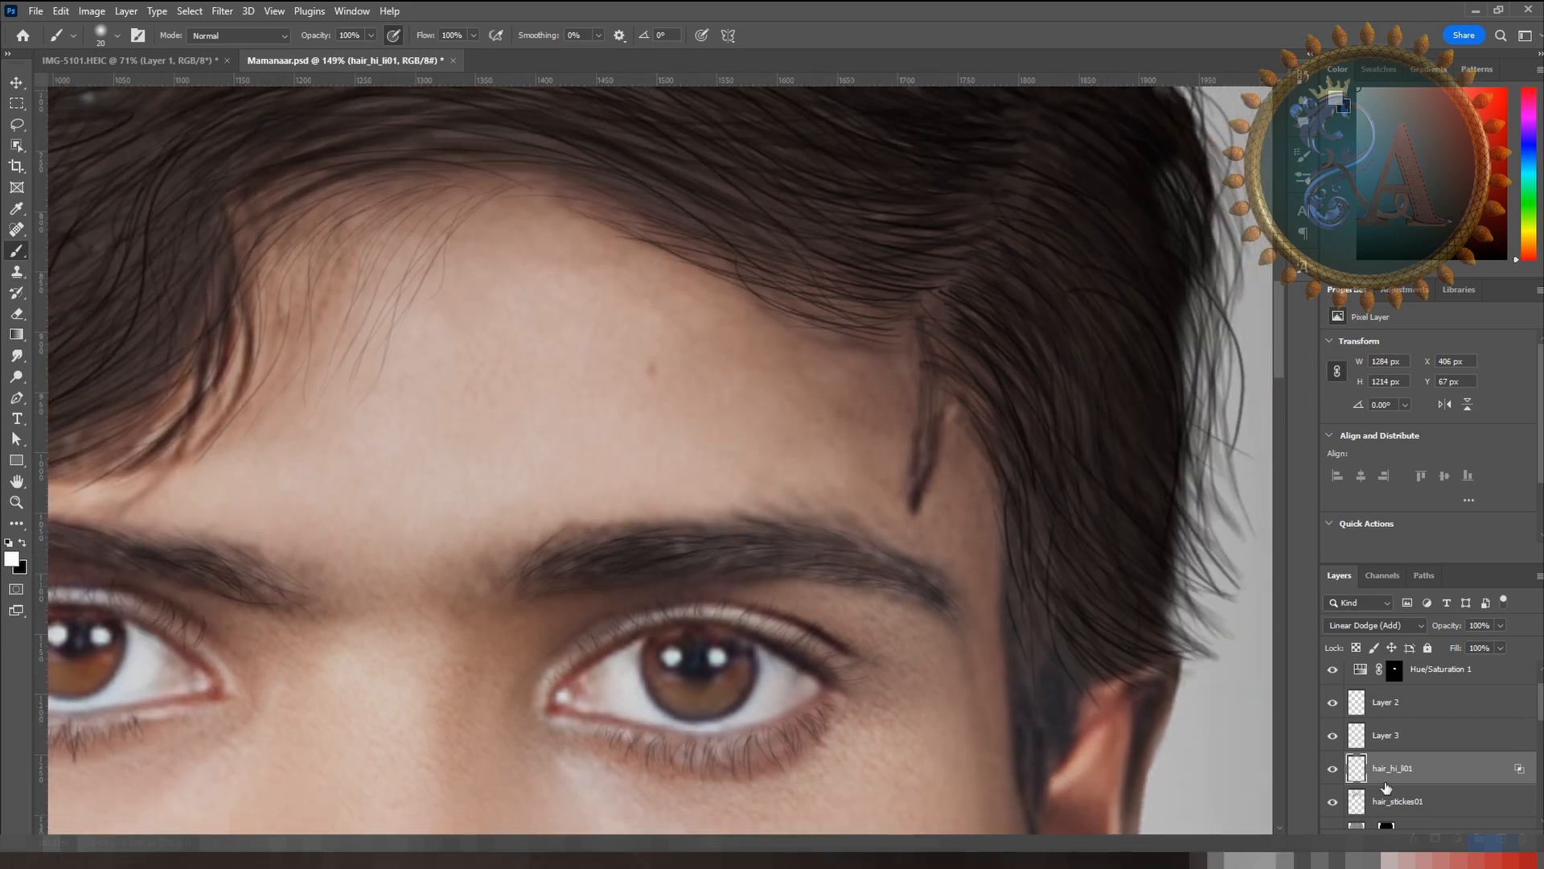
Step: Paint fine dark hair strokes in the subject's right eyebrow on the hair_stickes01 layer with a 3 px brush
click(1386, 799)
drag(527, 624, 603, 563)
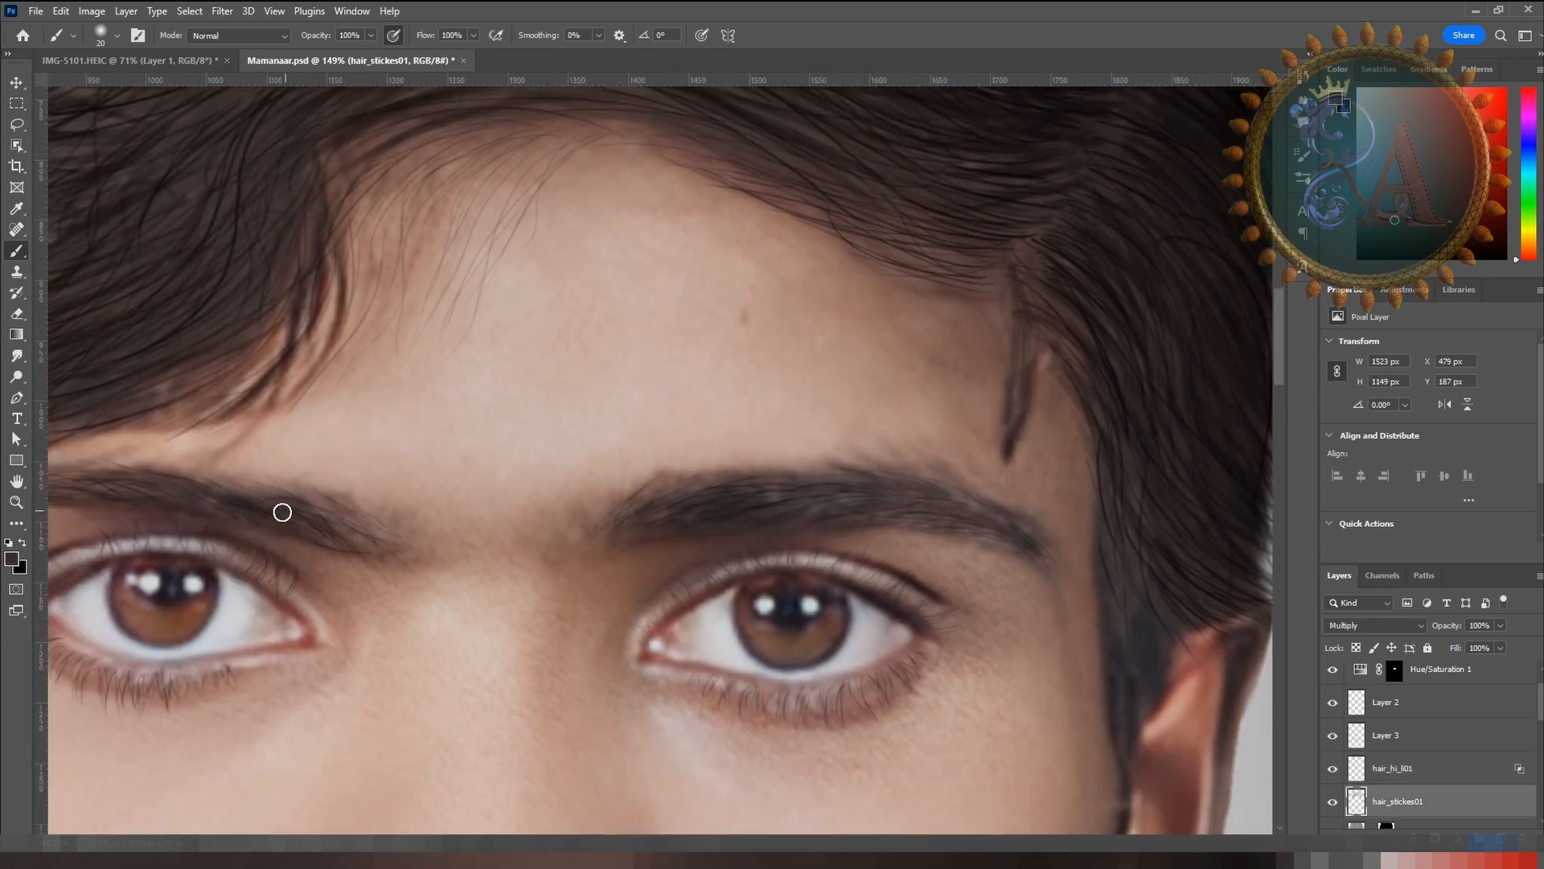
key(bracketleft)
key(bracketleft)
key(bracketleft)
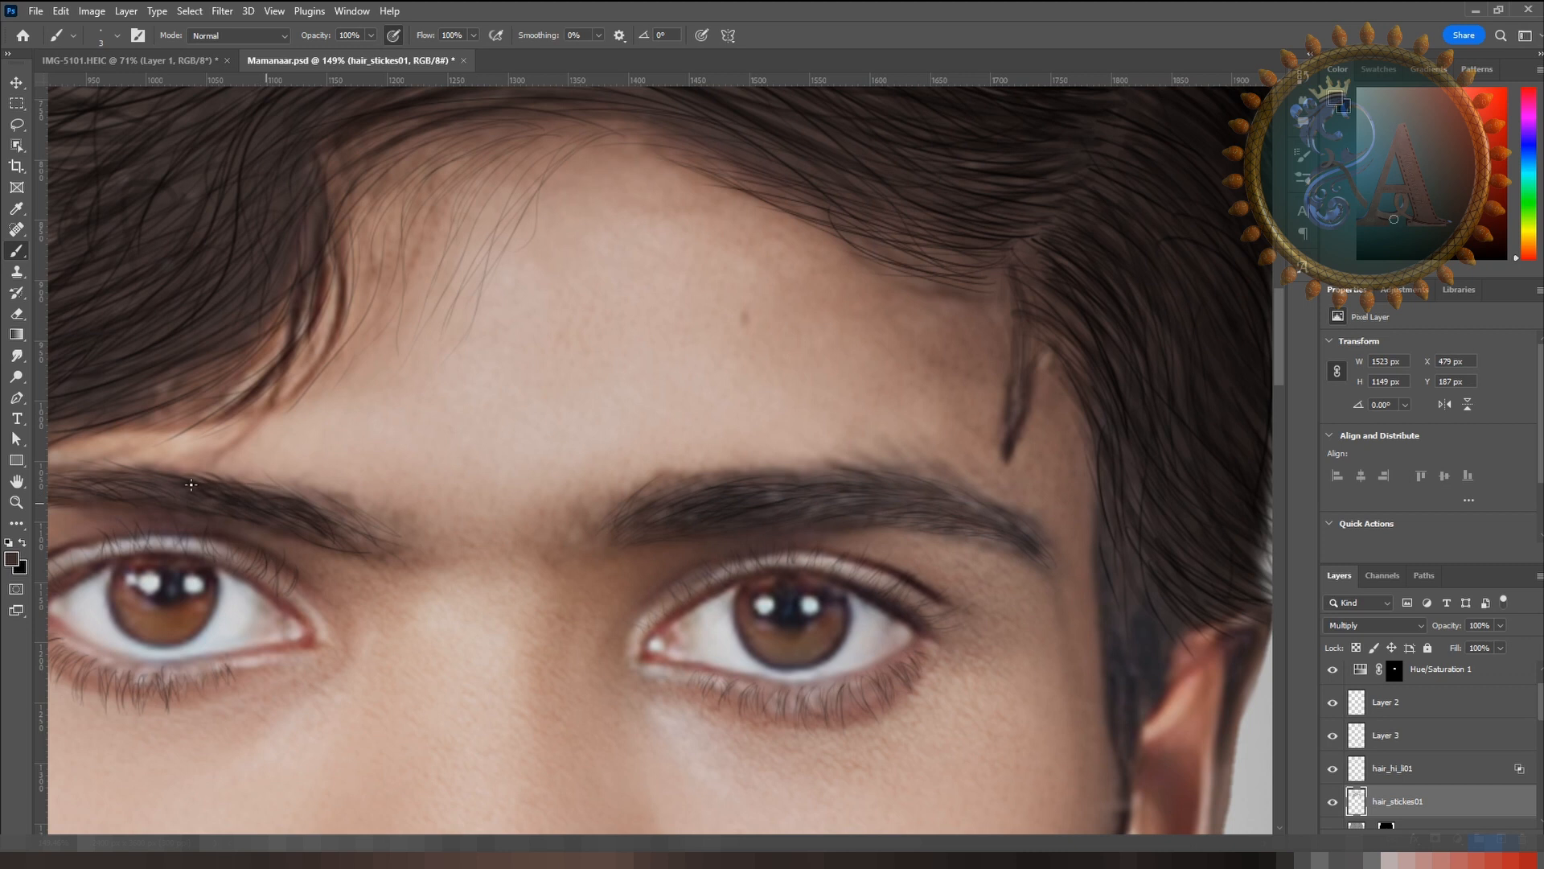
drag(231, 487, 297, 505)
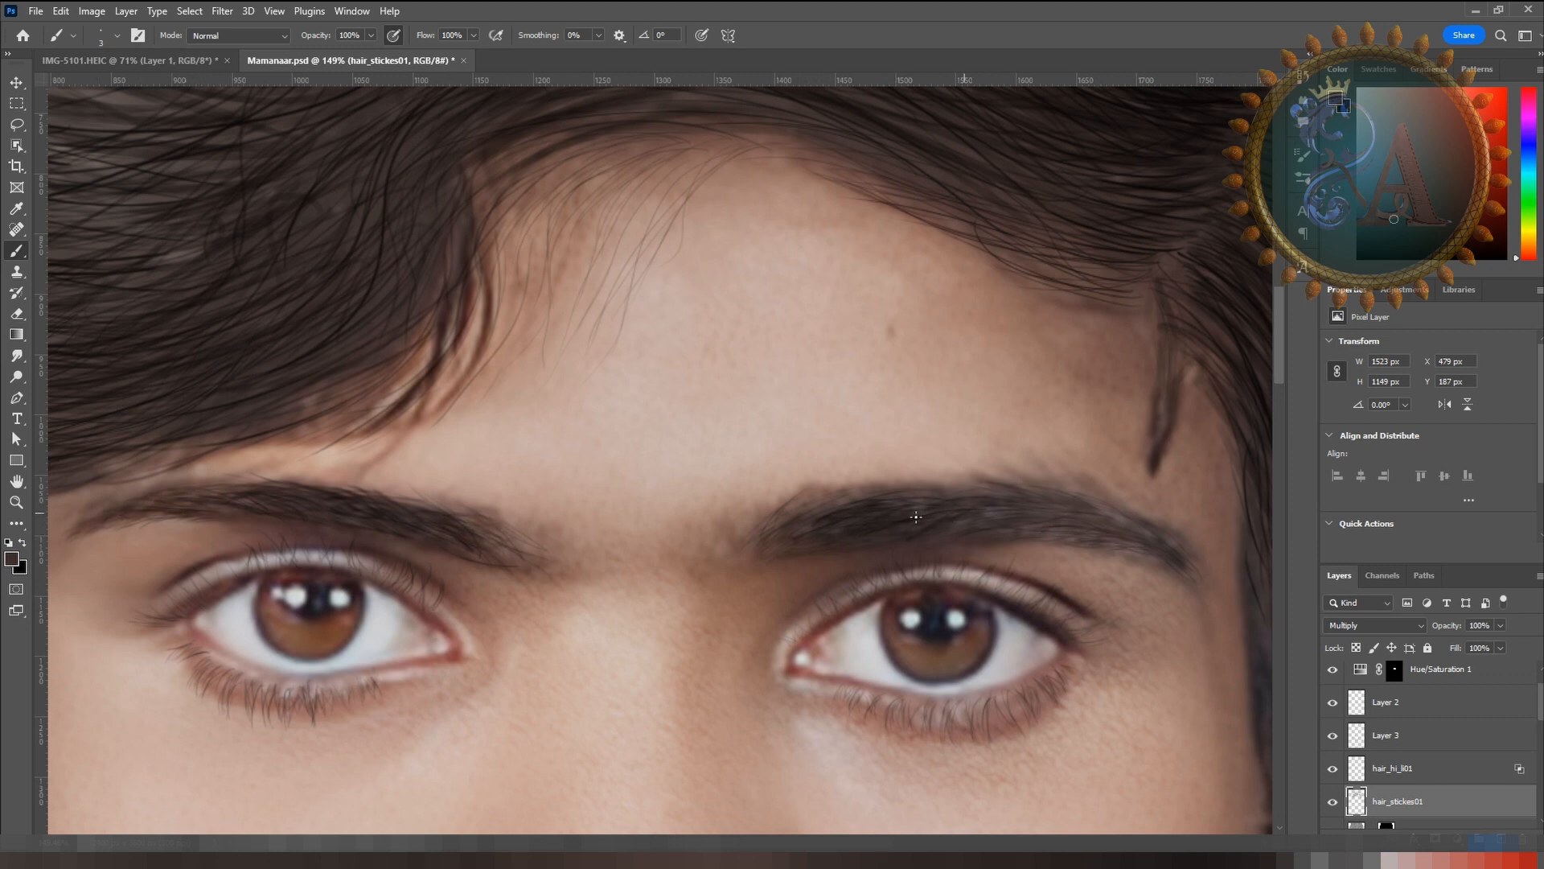
Step: Paint fine dark strands along the subject's left eyebrow, from its inner end to its outer tail, with a very thin brush
scroll(915, 516, up, 2)
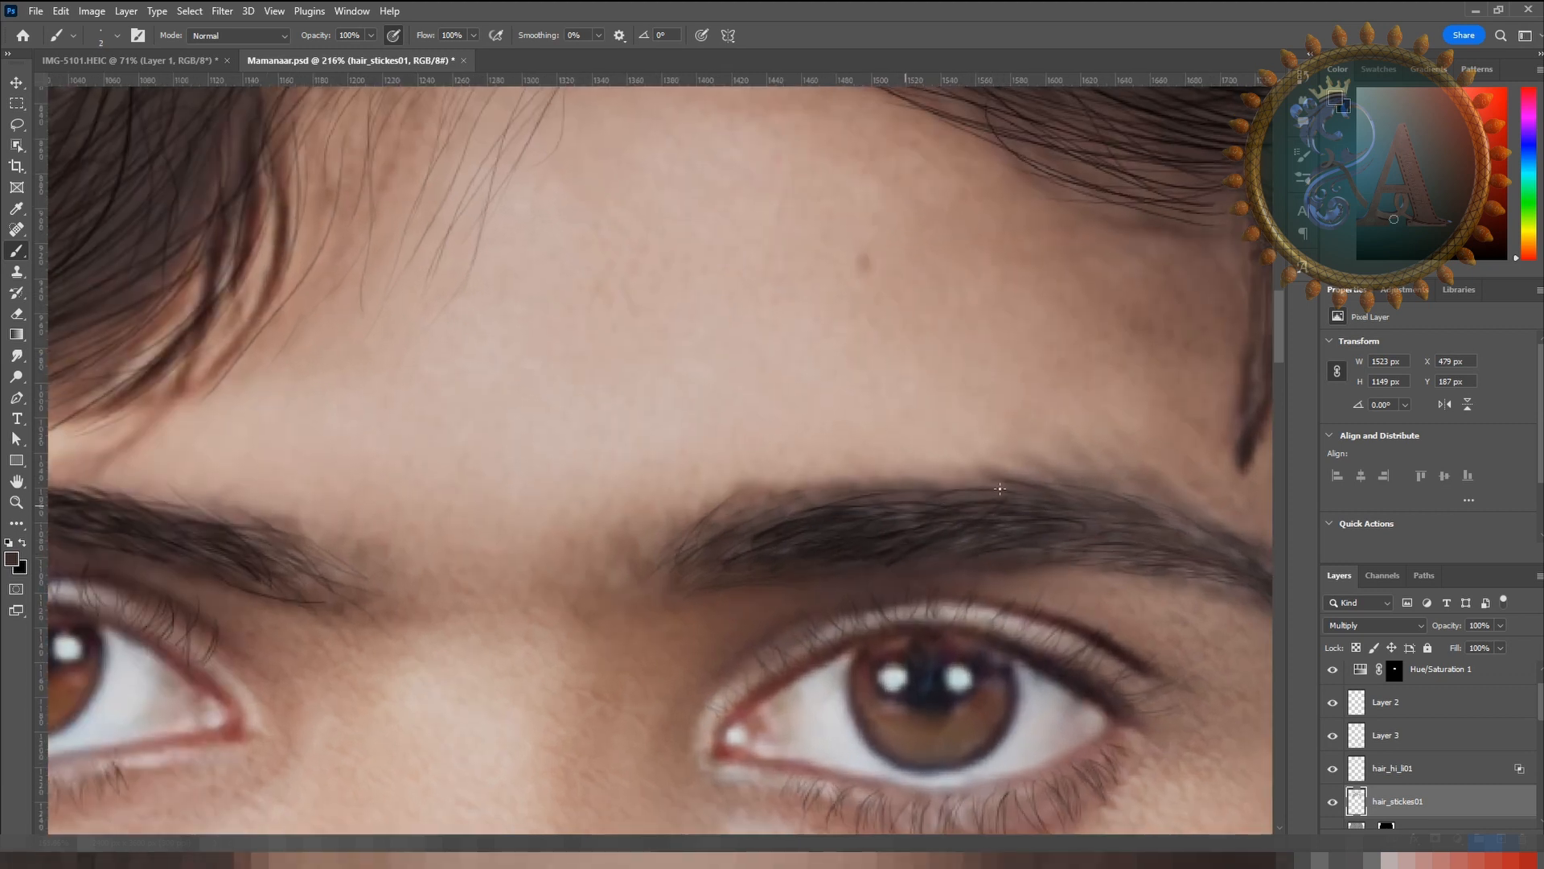
drag(955, 490, 1002, 482)
drag(888, 503, 933, 498)
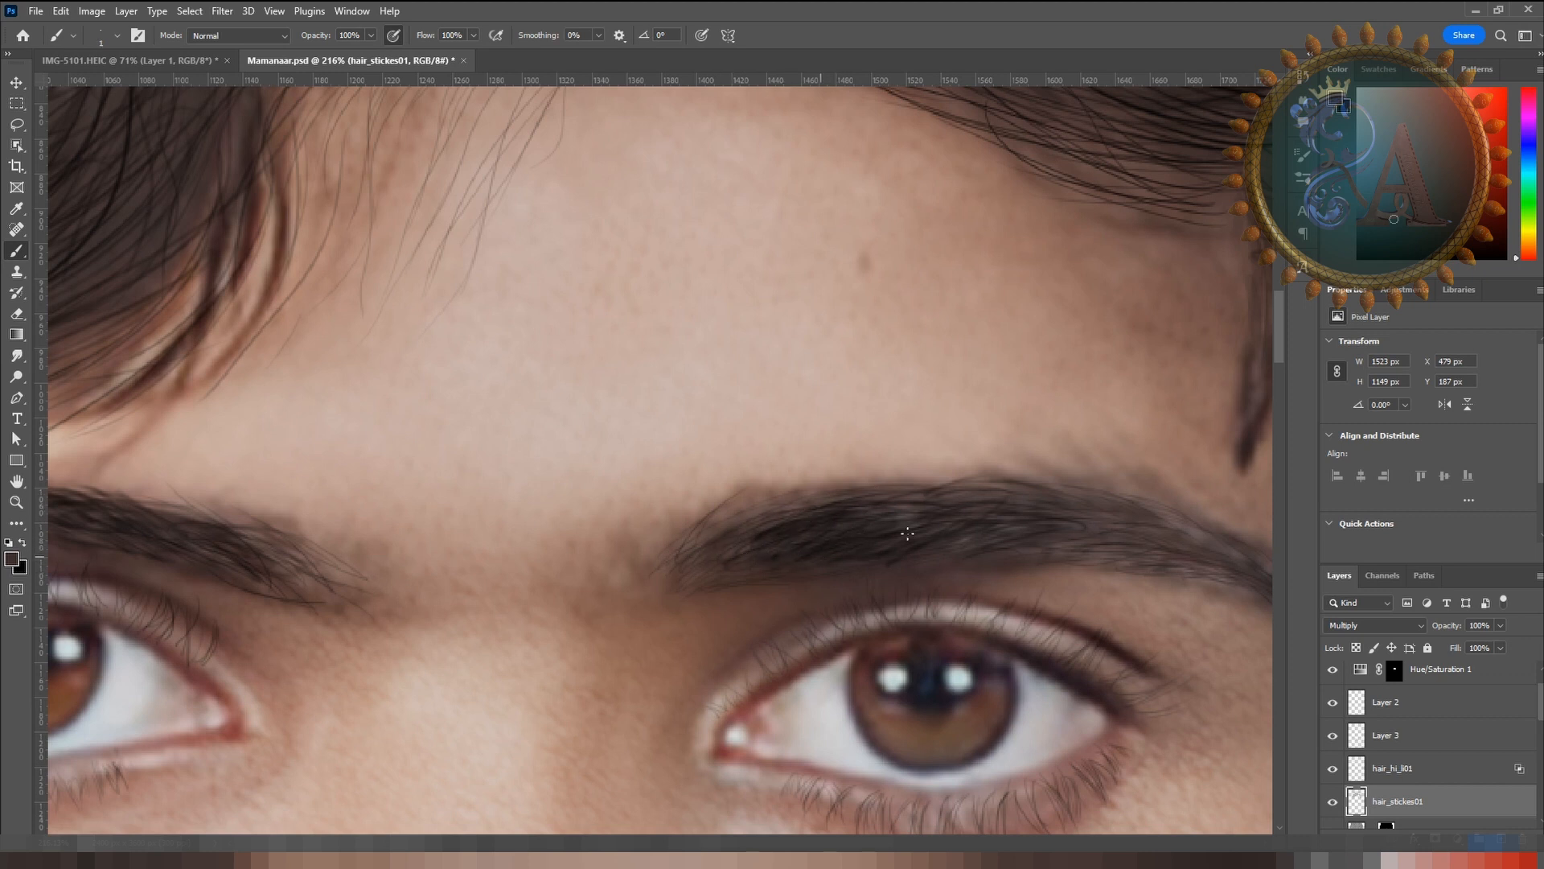
key(space)
drag(1065, 535, 809, 565)
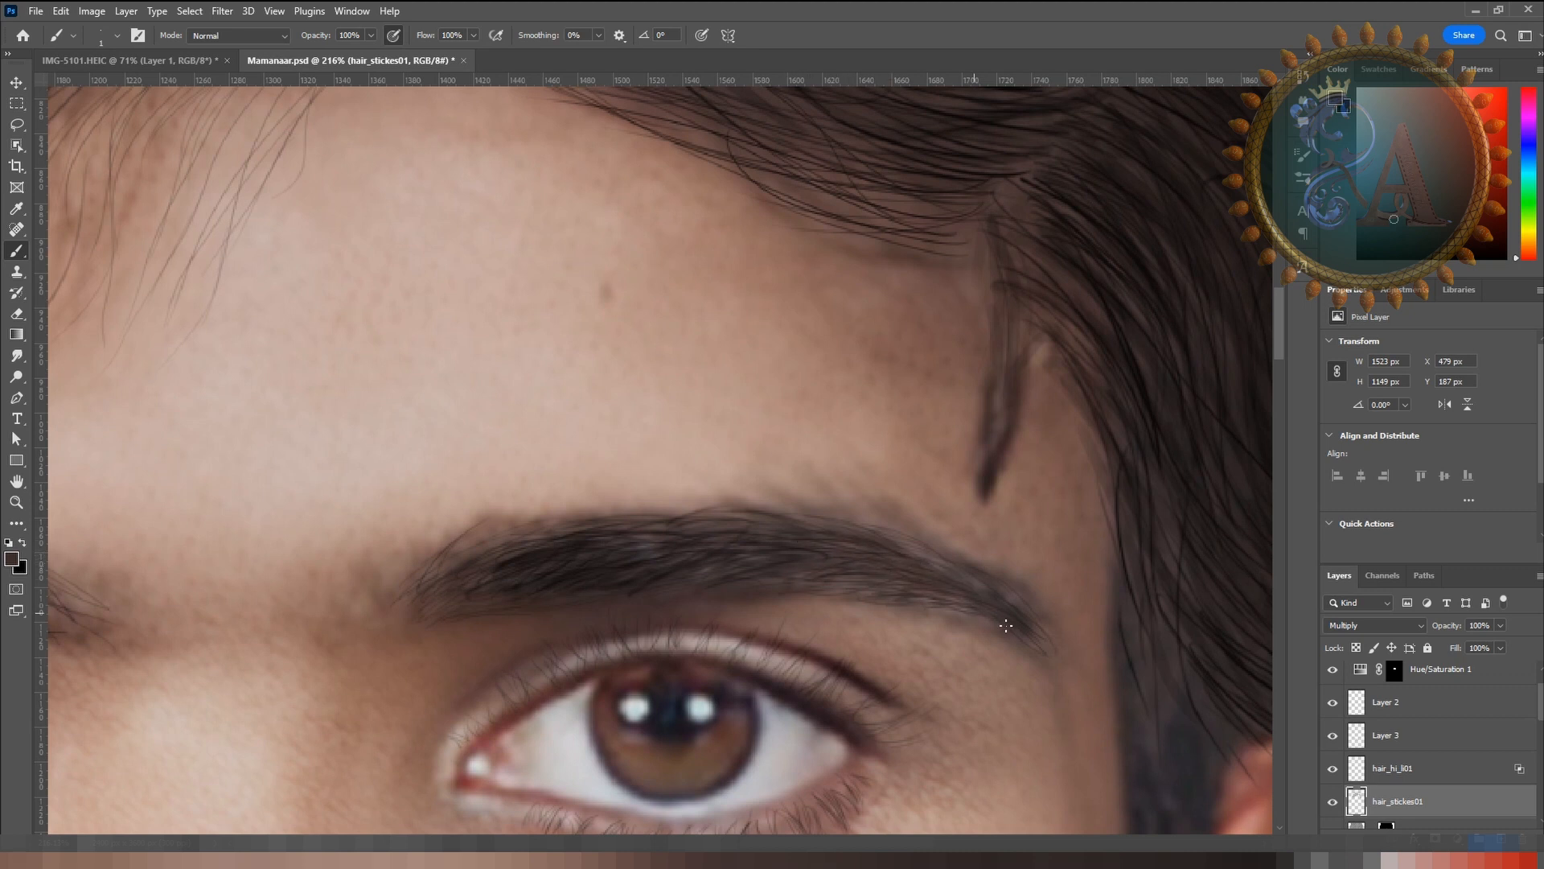
Step: Draw thin upper lashes on the subject's right eye and fine hair strokes in the moustache
key(space)
drag(587, 578, 1122, 428)
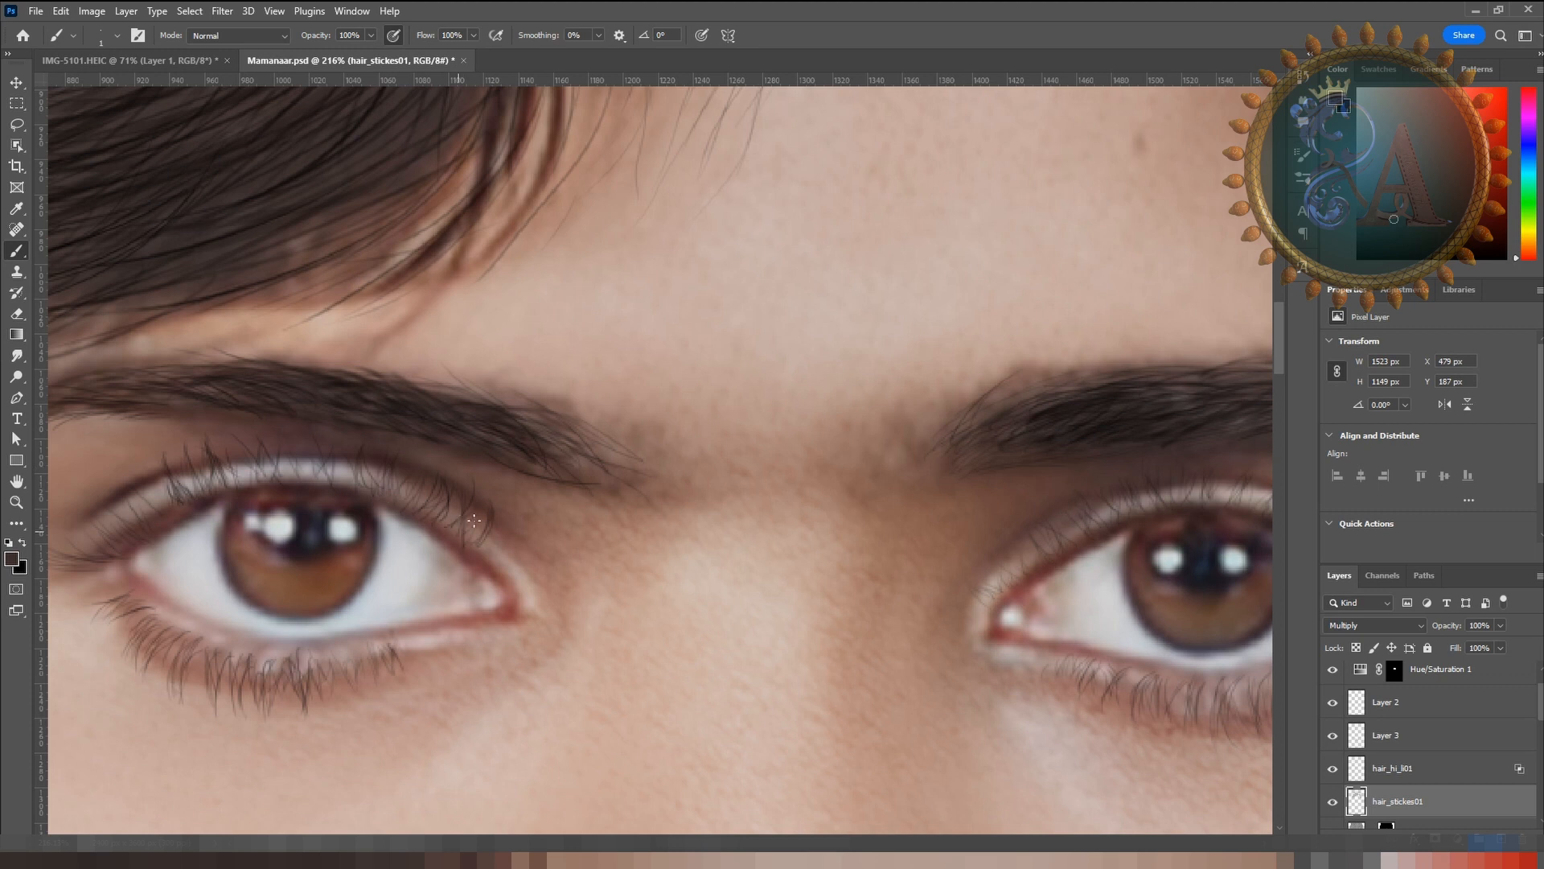
scroll(338, 484, left, 3)
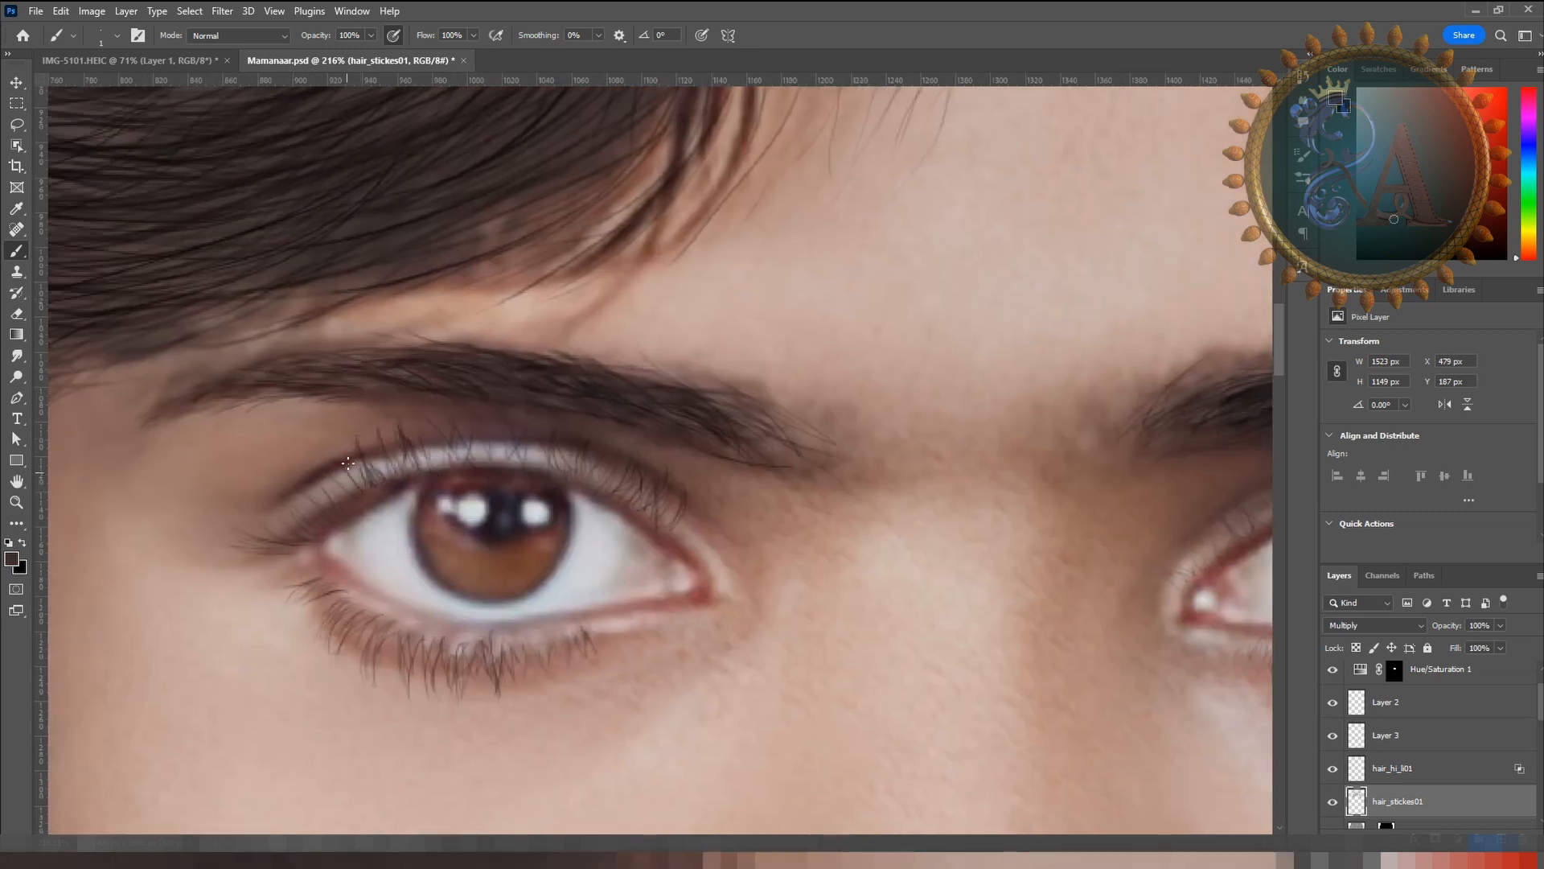
key(ctrl+0)
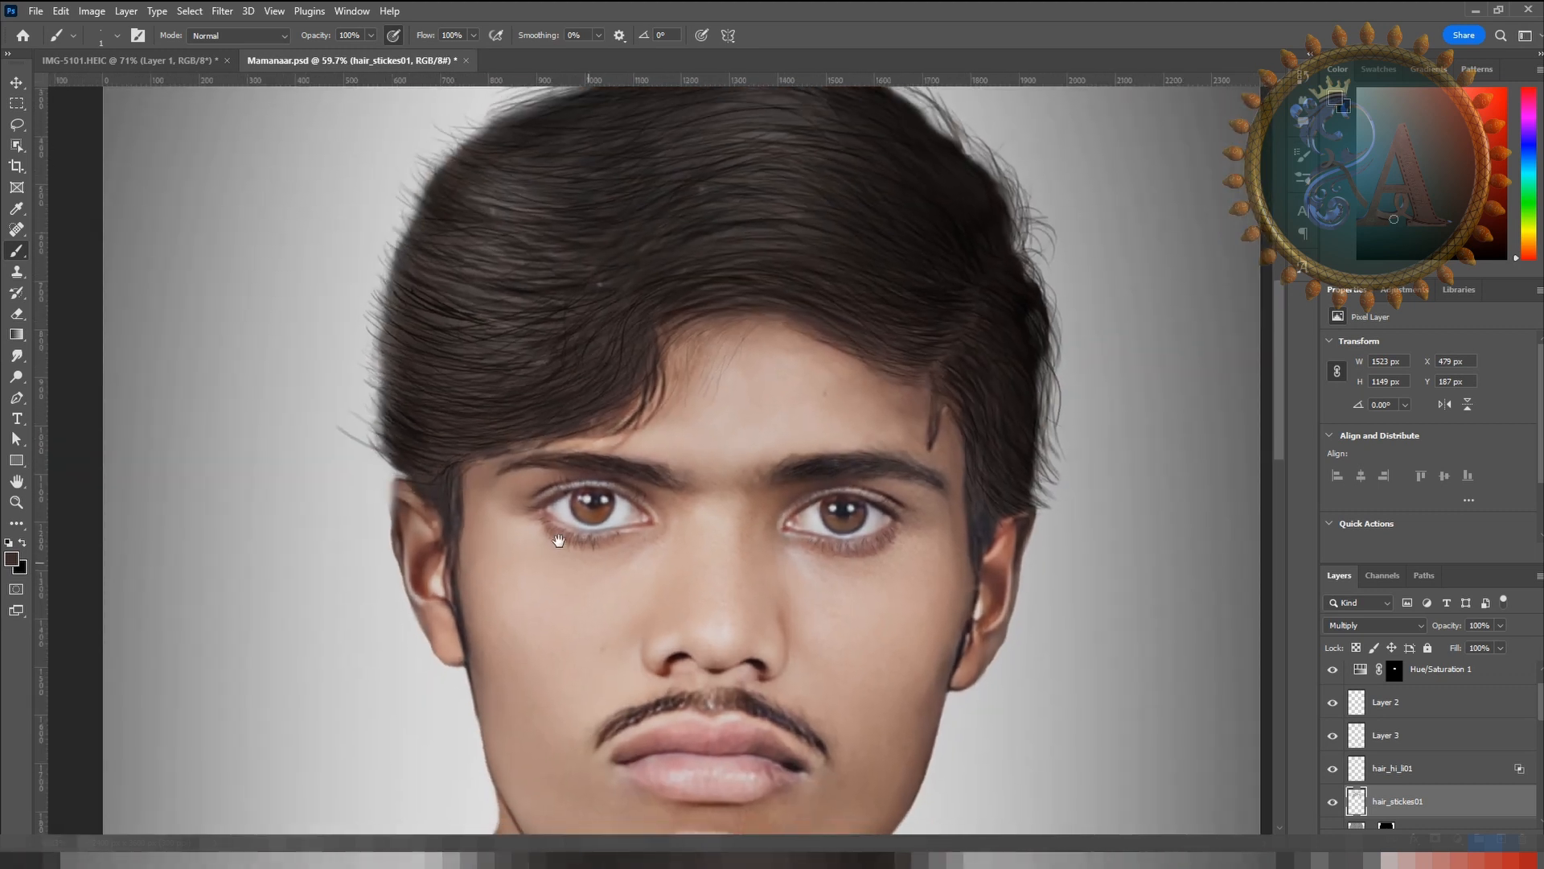
scroll(620, 607, up, 3)
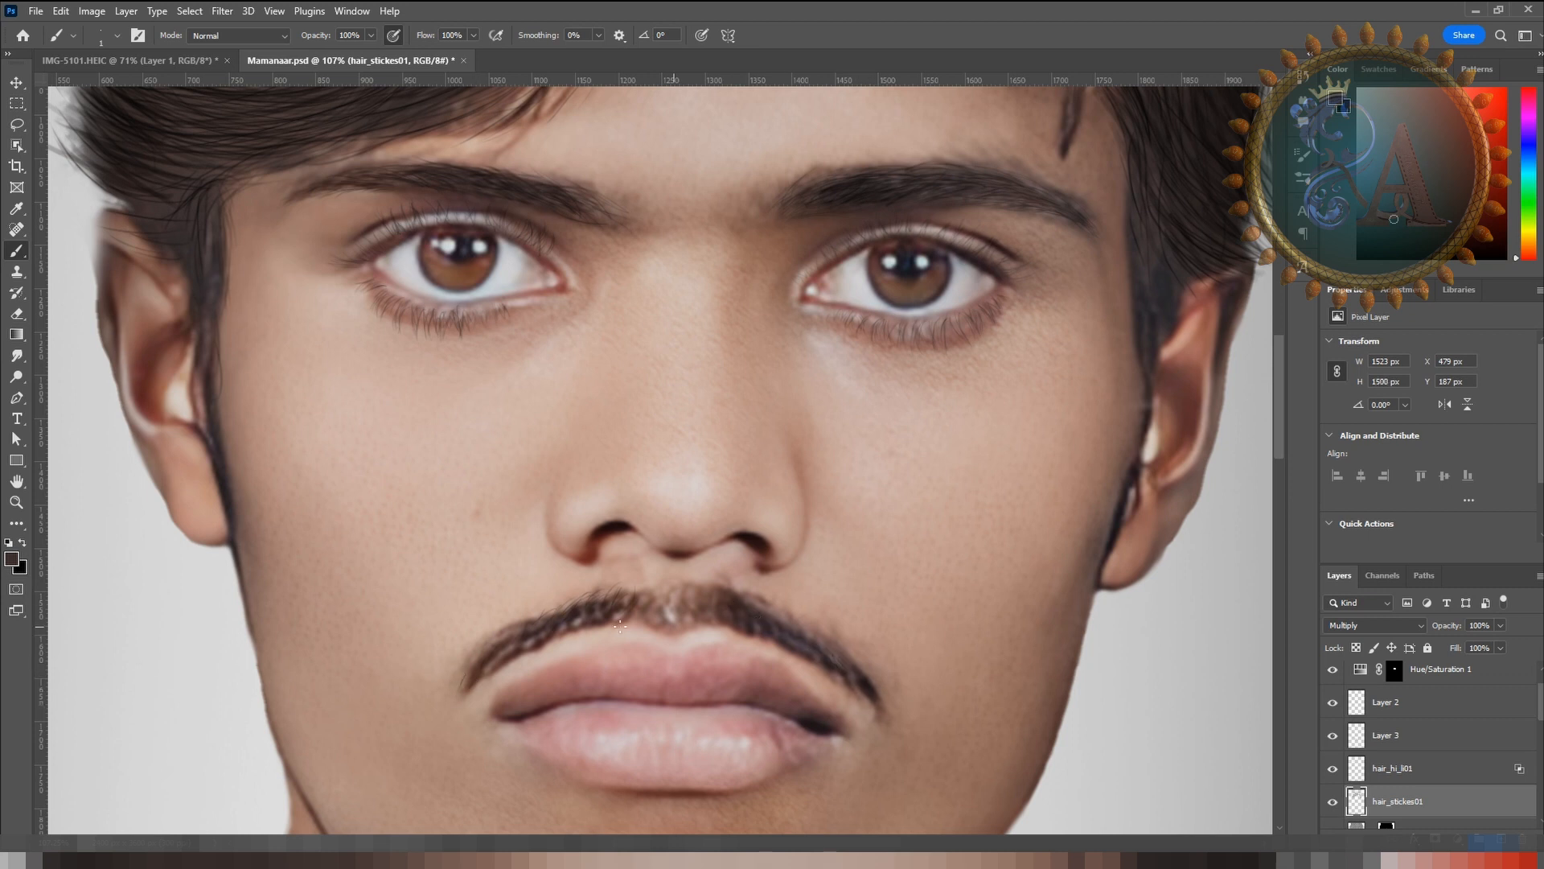
scroll(620, 626, up, 2)
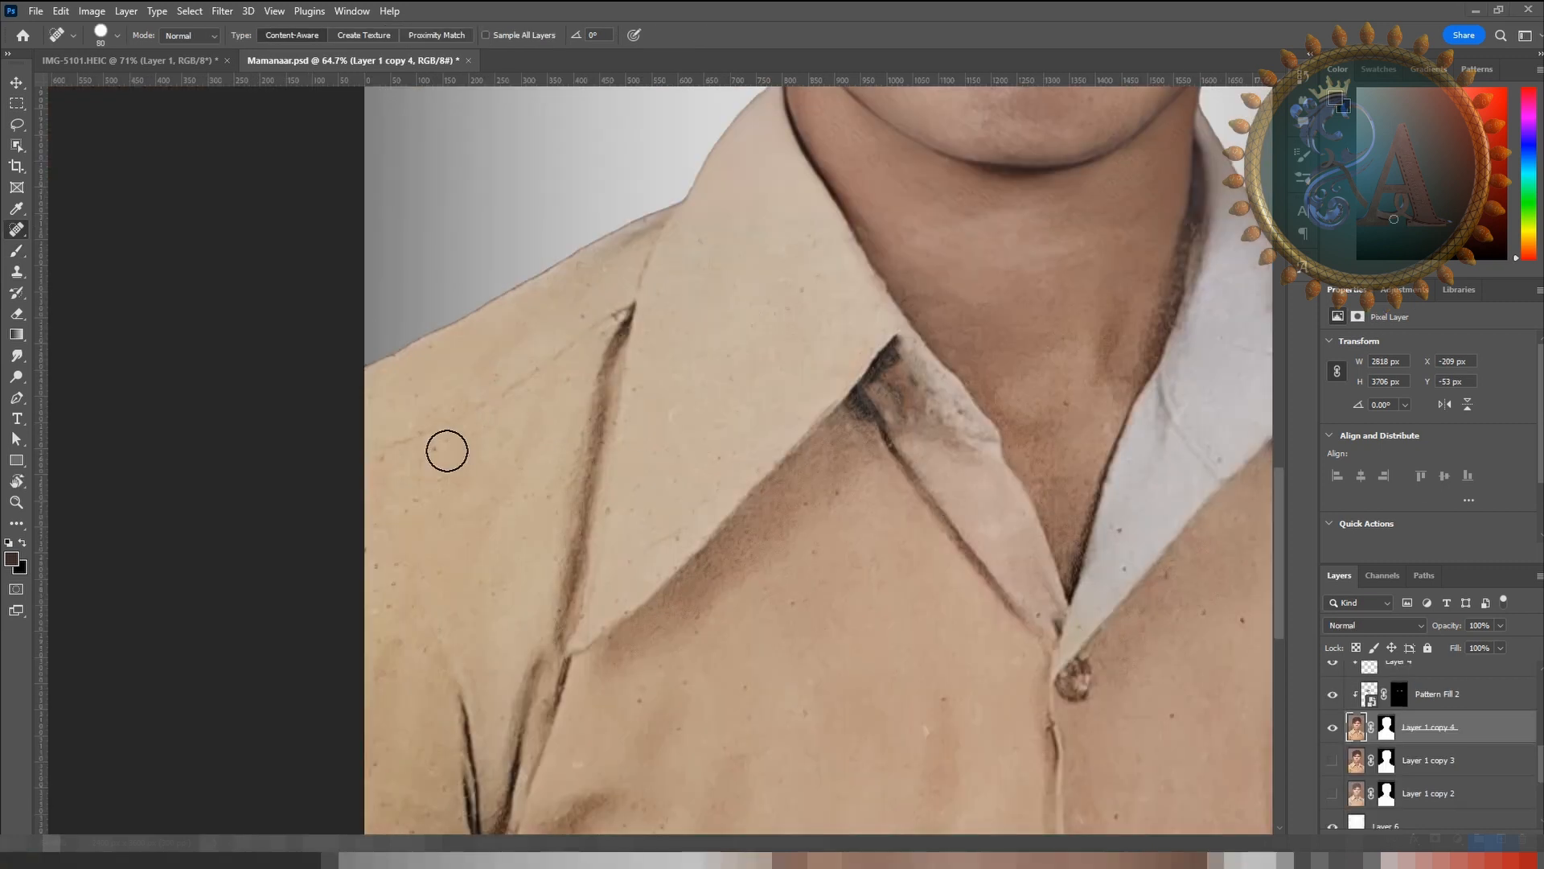
Step: Remove the specks on the shirt's shoulder and sleeve beside the large collar with the Spot Healing Brush on Layer 1 copy 4
click(431, 445)
click(494, 588)
drag(484, 517, 503, 504)
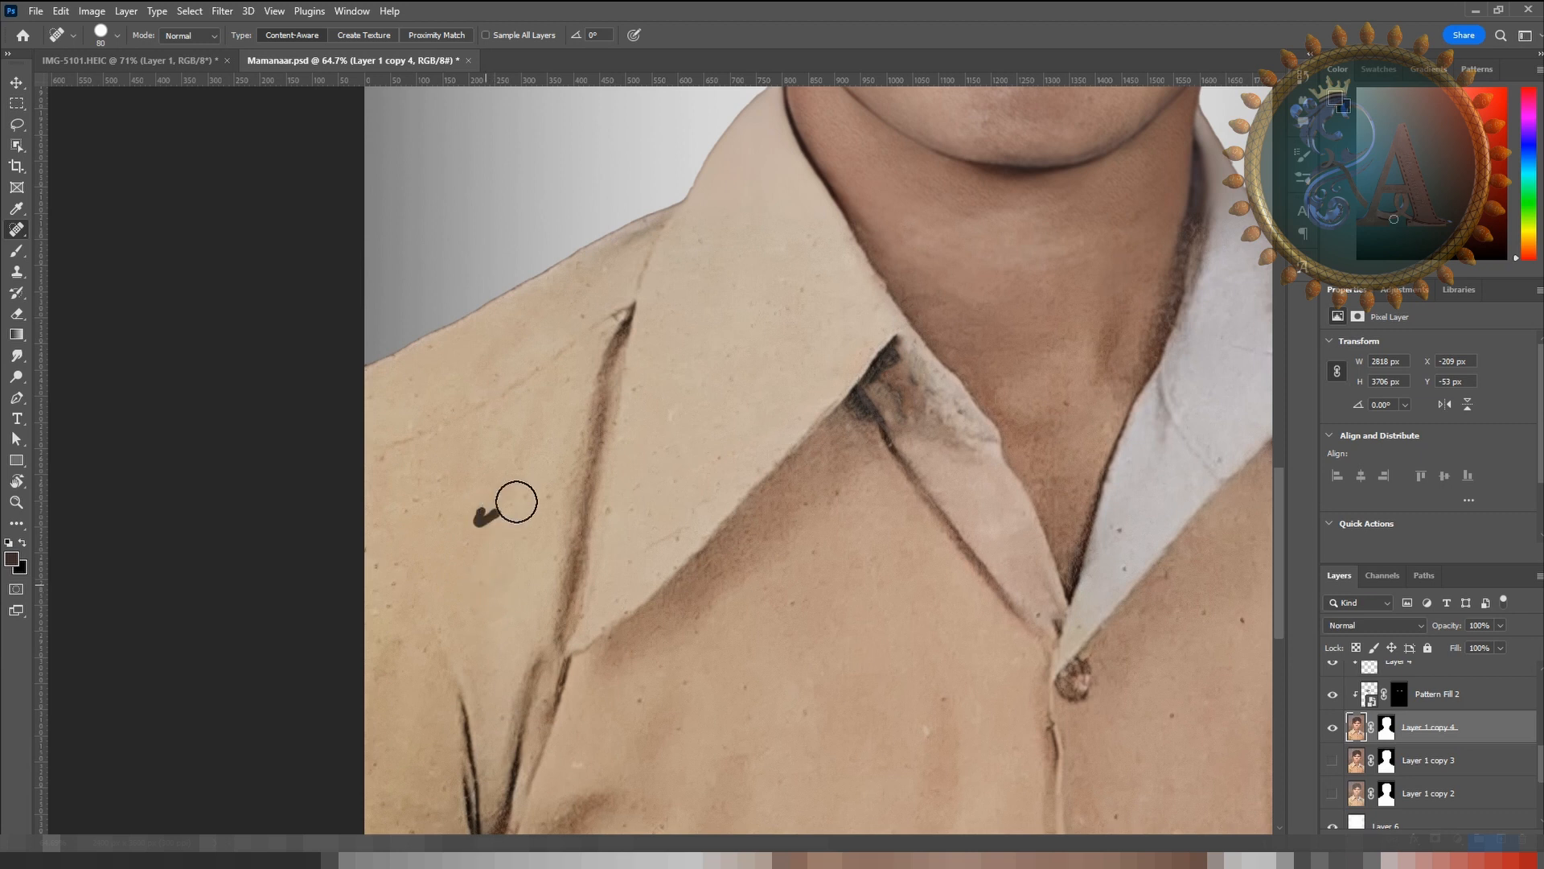
click(418, 492)
mouse_move(420, 465)
mouse_down()
mouse_move(443, 482)
mouse_move(434, 515)
mouse_up()
Step: Heal the spots on the shirt front below both collar points and around the button placket
drag(757, 530, 565, 413)
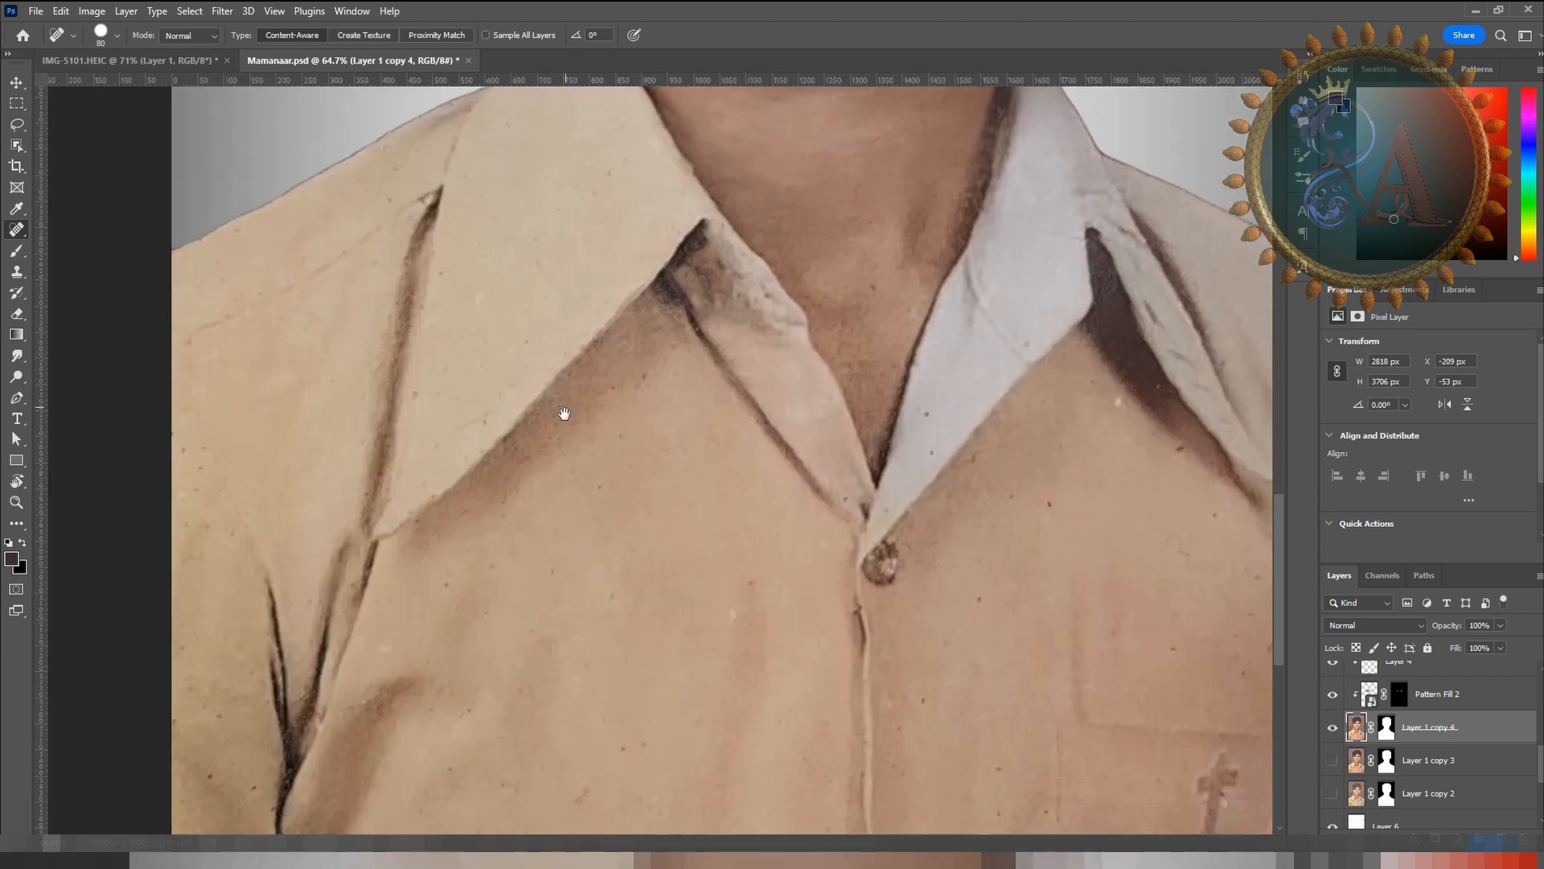
click(465, 714)
click(740, 579)
click(731, 614)
drag(799, 541, 543, 662)
click(793, 628)
click(721, 728)
drag(703, 728, 690, 571)
click(653, 665)
drag(807, 571, 776, 682)
drag(848, 513, 878, 528)
click(817, 477)
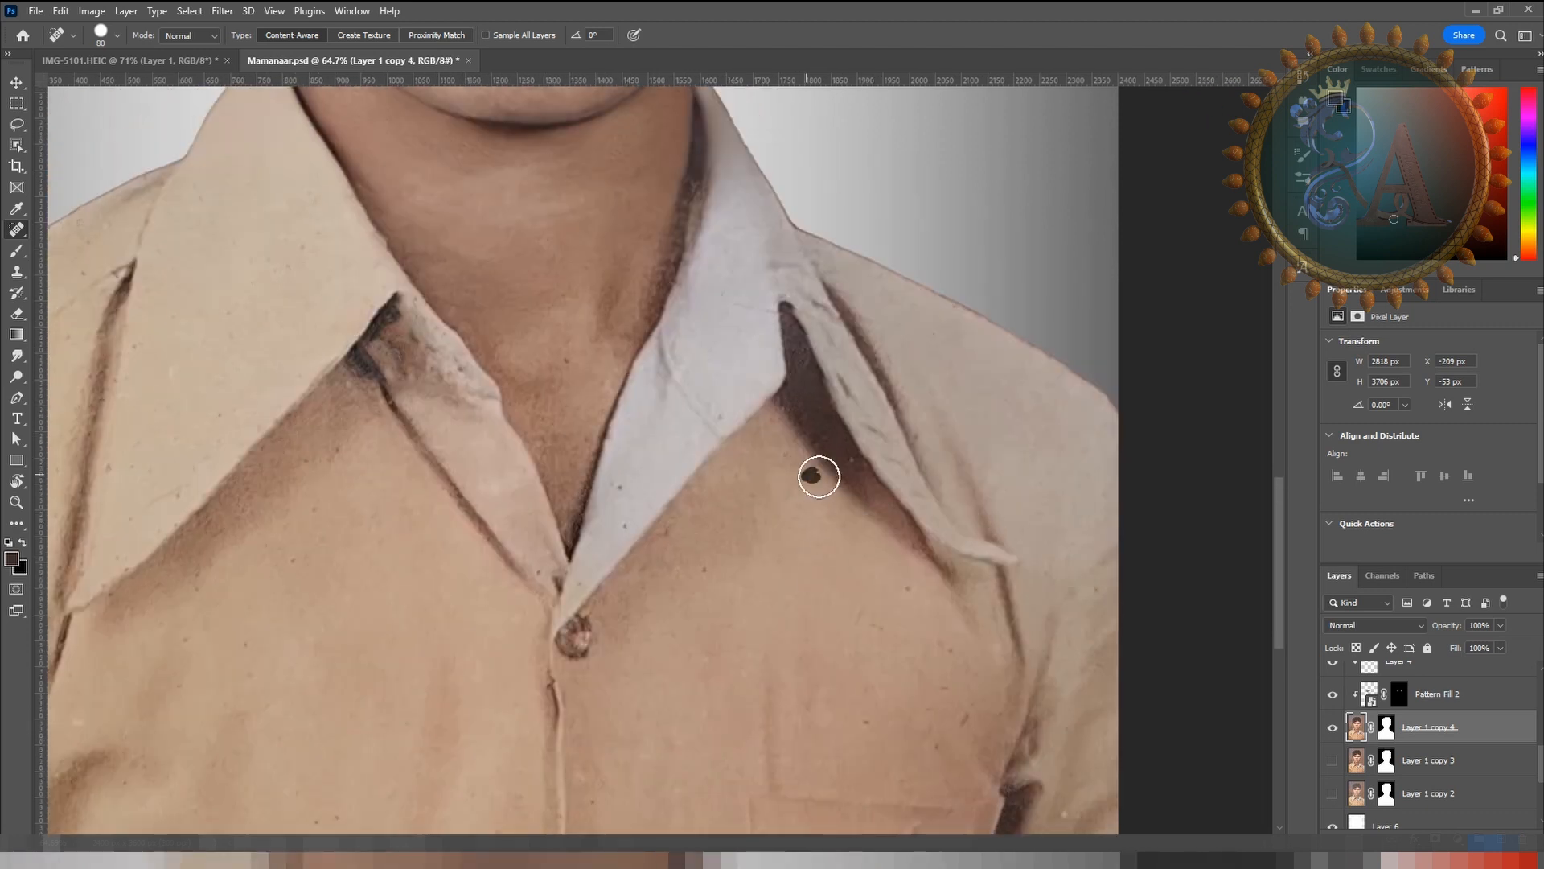
drag(775, 432, 772, 523)
click(429, 481)
Step: Clean up the marks on the shirt pocket and the lower shirt front with the Spot Healing Brush
drag(796, 665, 693, 538)
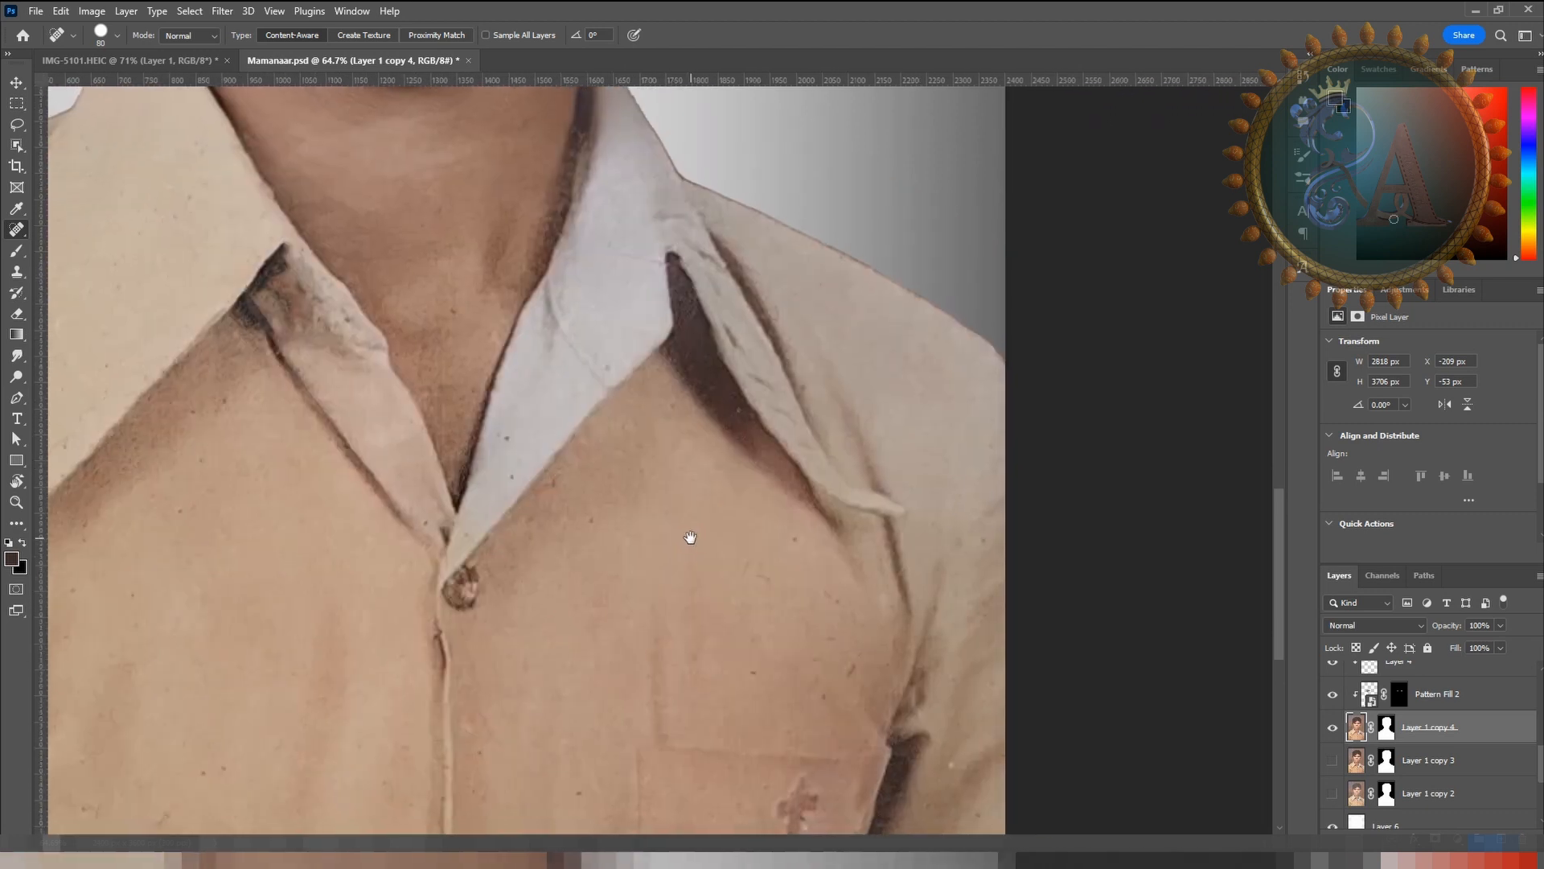
drag(794, 804, 790, 779)
mouse_move(719, 712)
mouse_down()
mouse_move(628, 594)
mouse_move(724, 691)
mouse_move(689, 736)
mouse_move(704, 733)
mouse_up()
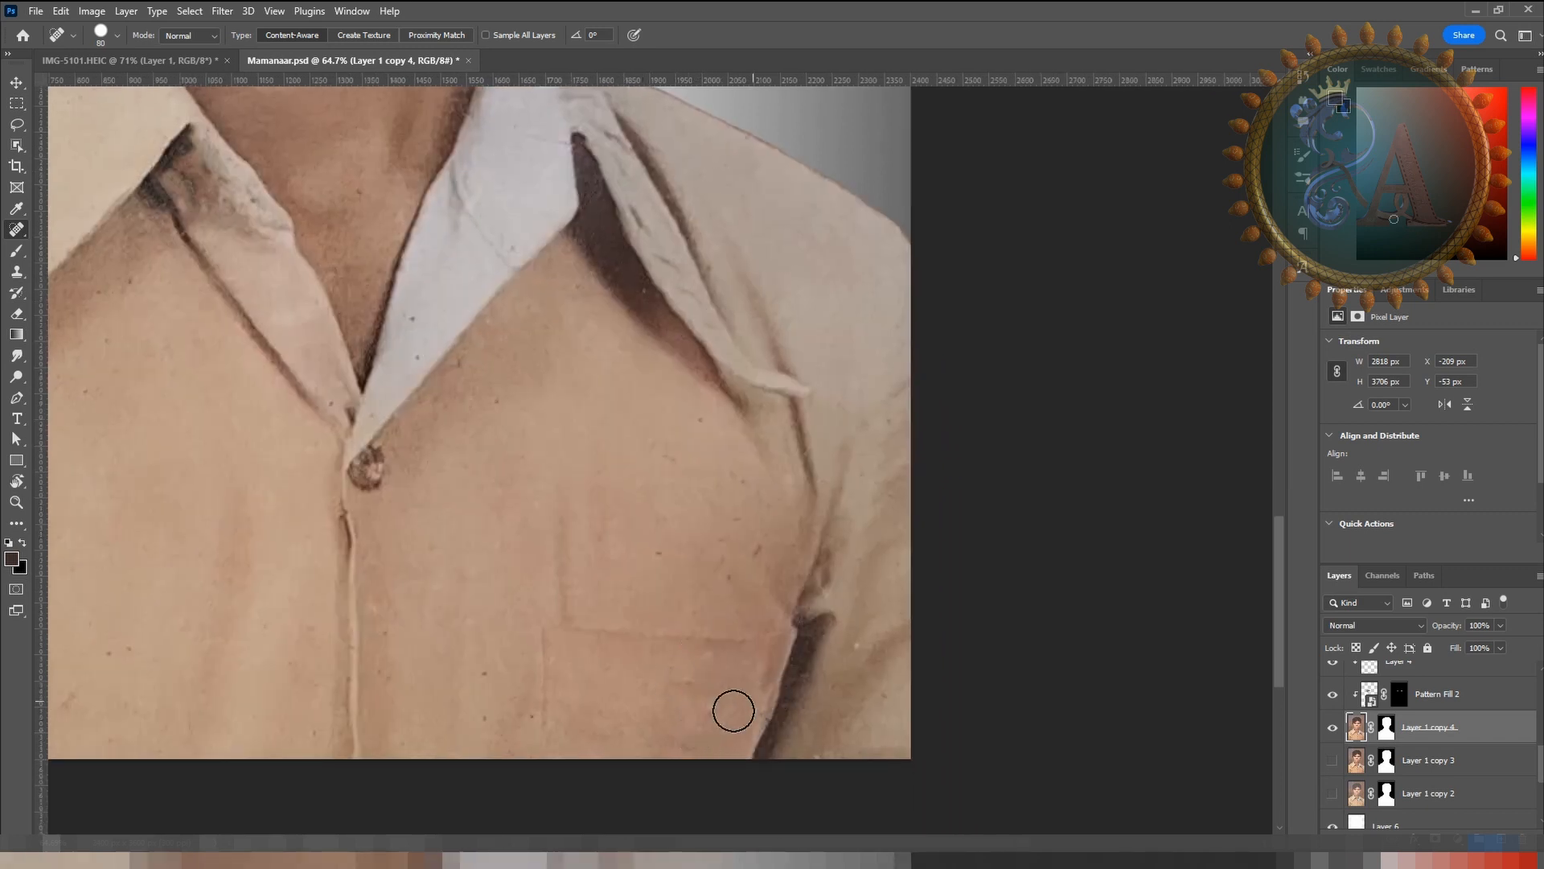
mouse_move(674, 676)
mouse_down()
mouse_move(703, 680)
mouse_move(712, 654)
mouse_up()
drag(417, 480, 520, 437)
click(586, 683)
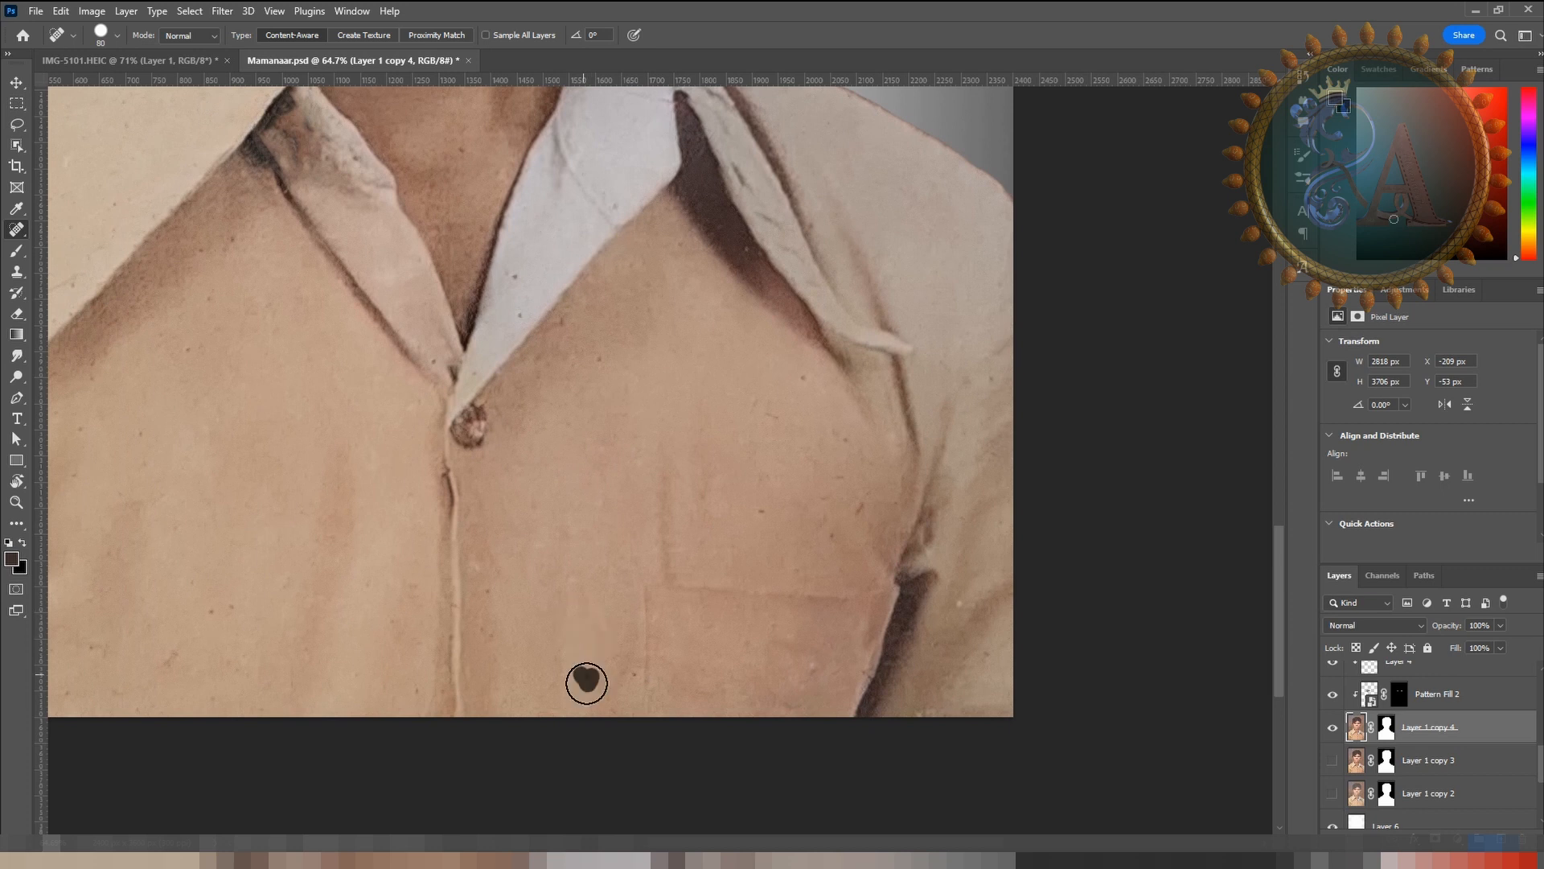
click(629, 674)
click(231, 607)
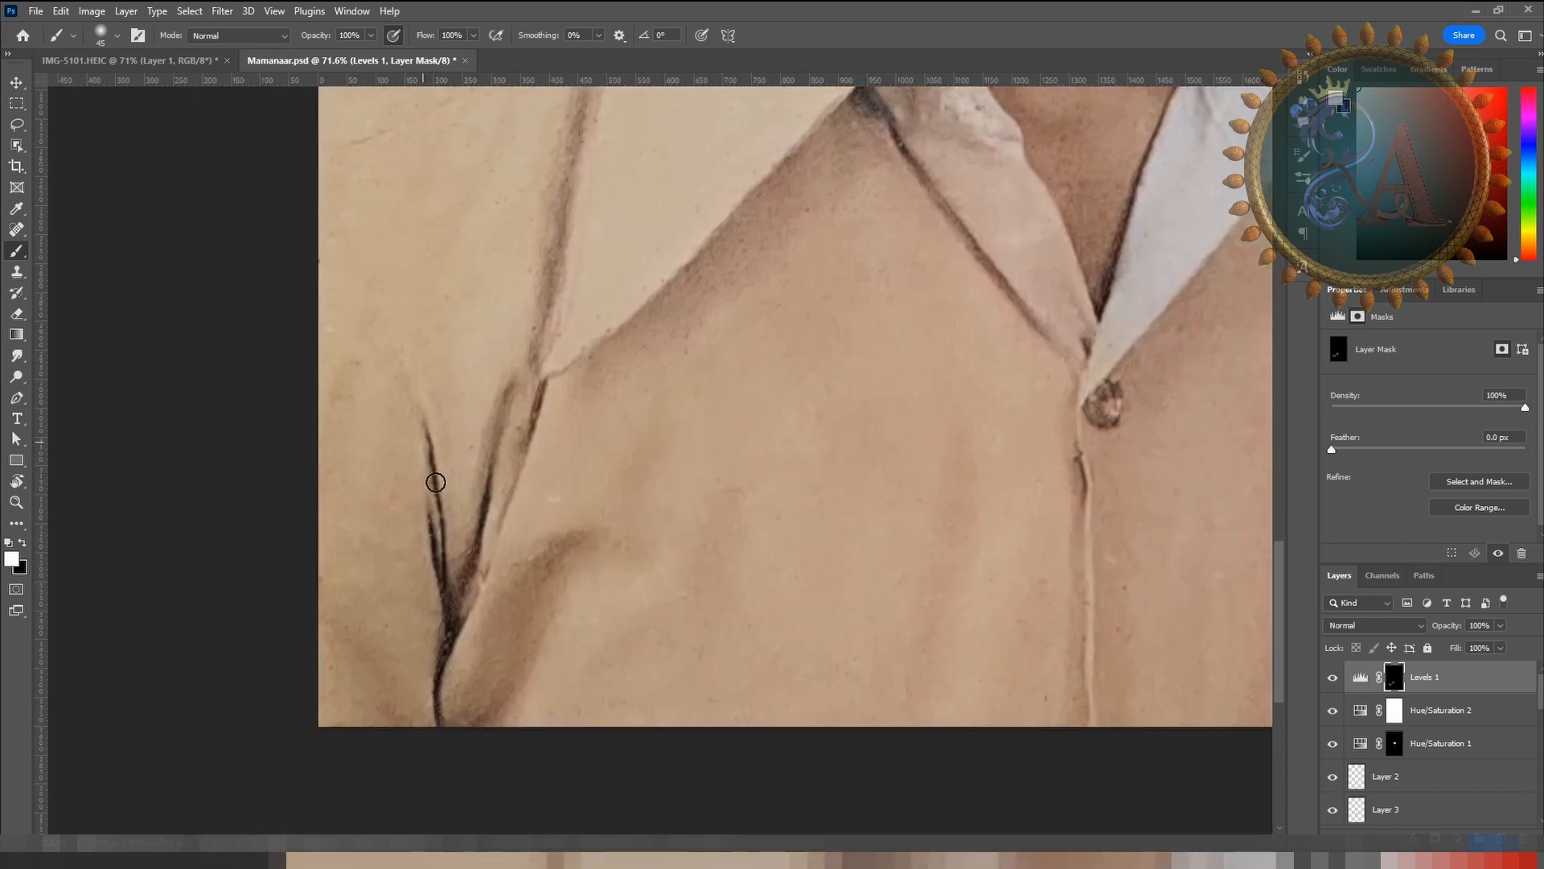
Step: Paint white on the Levels 1 mask over the dark sleeve folds, varying the brush between 20 and 40 px
key(bracketleft)
key(bracketleft)
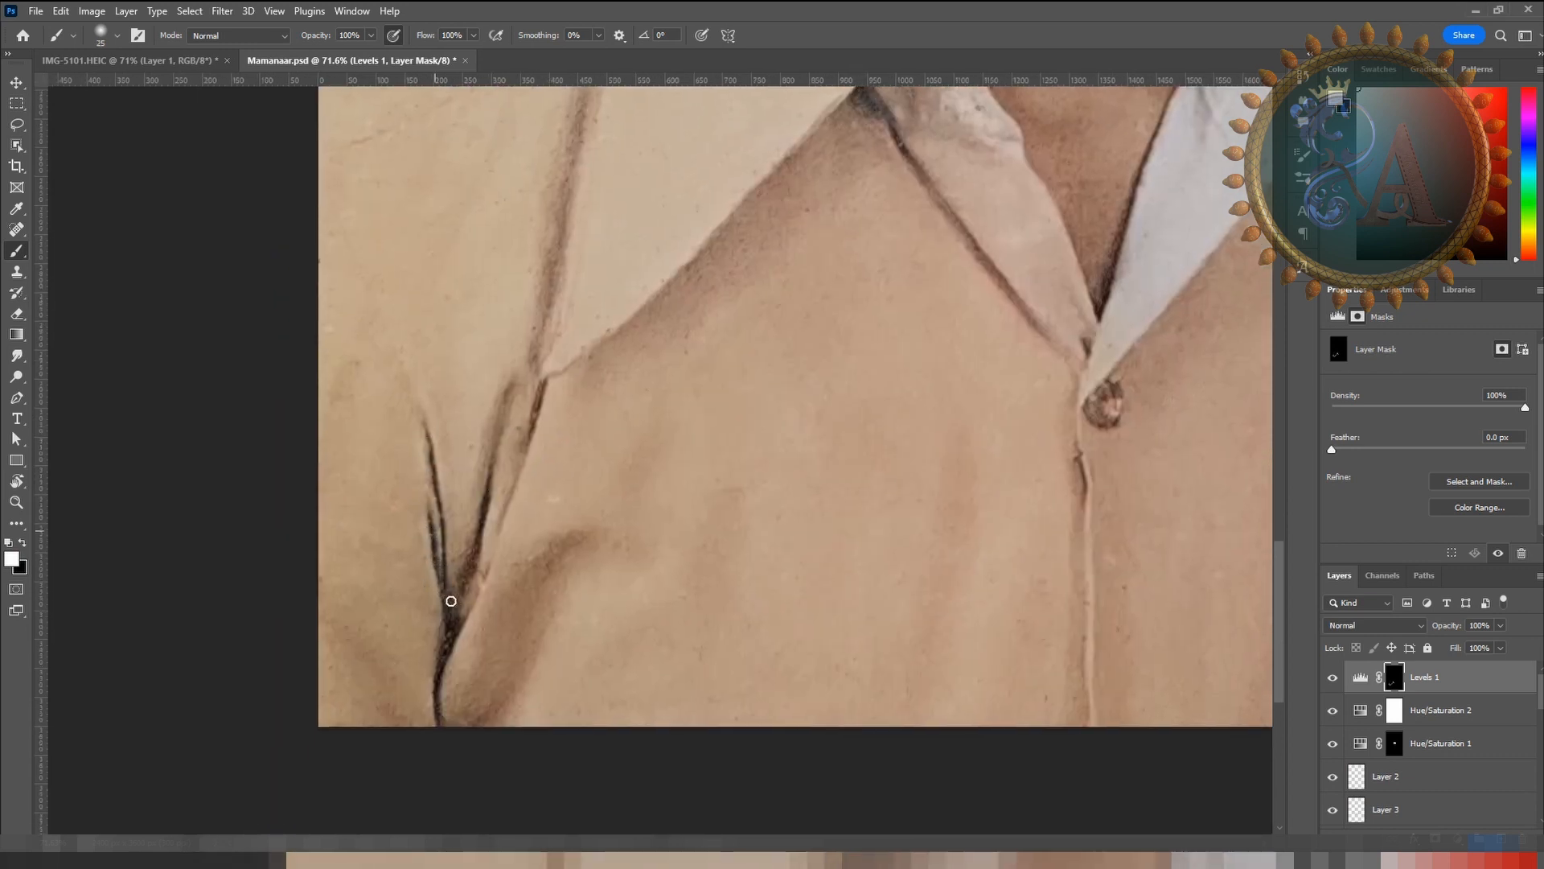
key(bracketright)
key(bracketright)
key(bracketright)
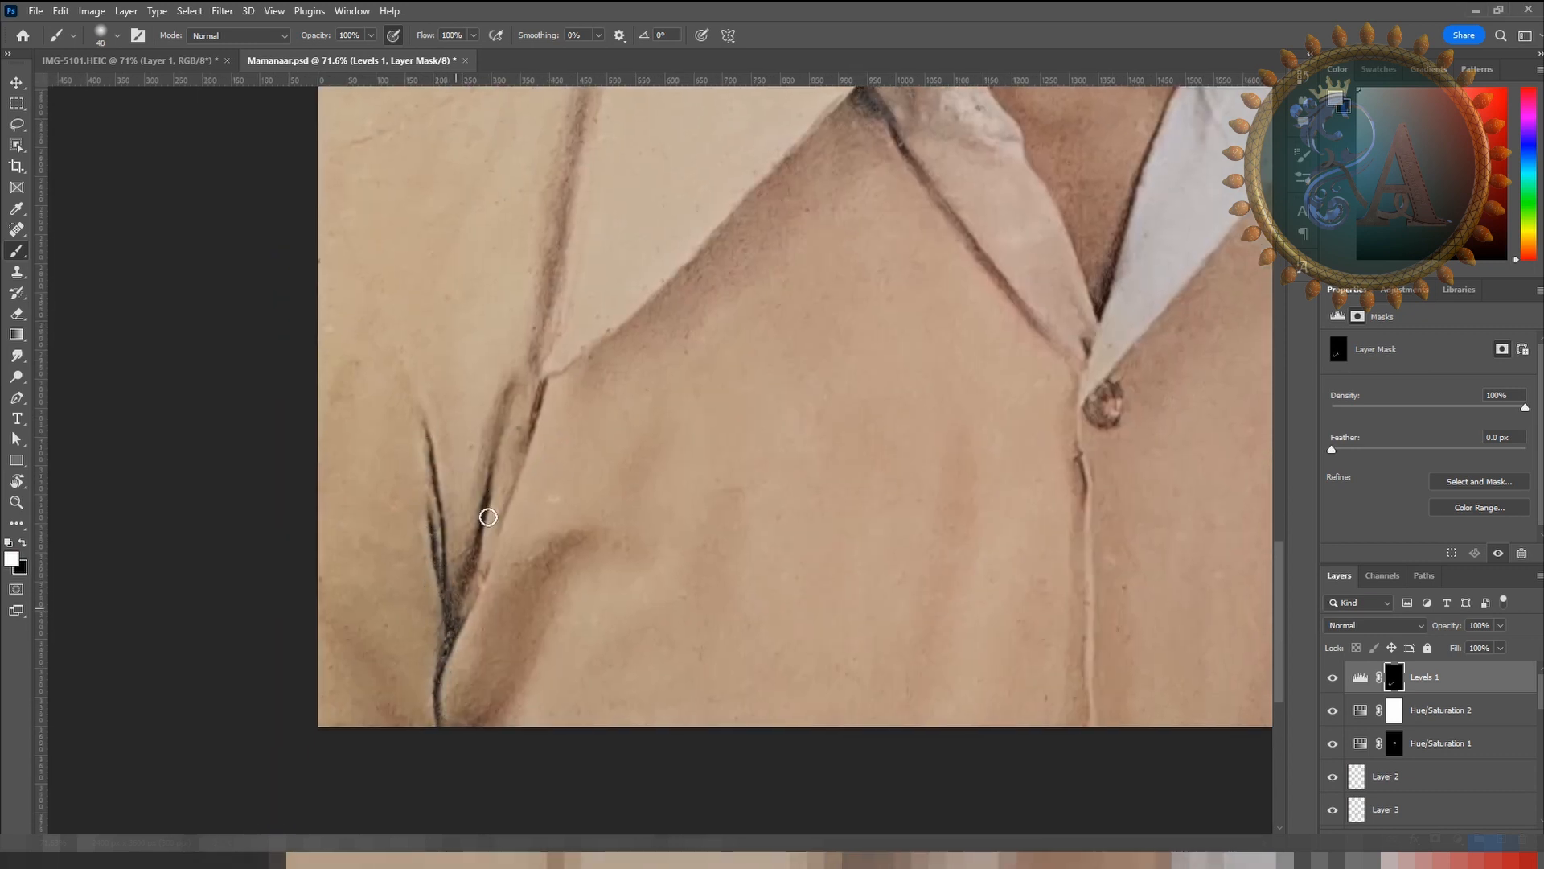
key(bracketleft)
key(bracketleft)
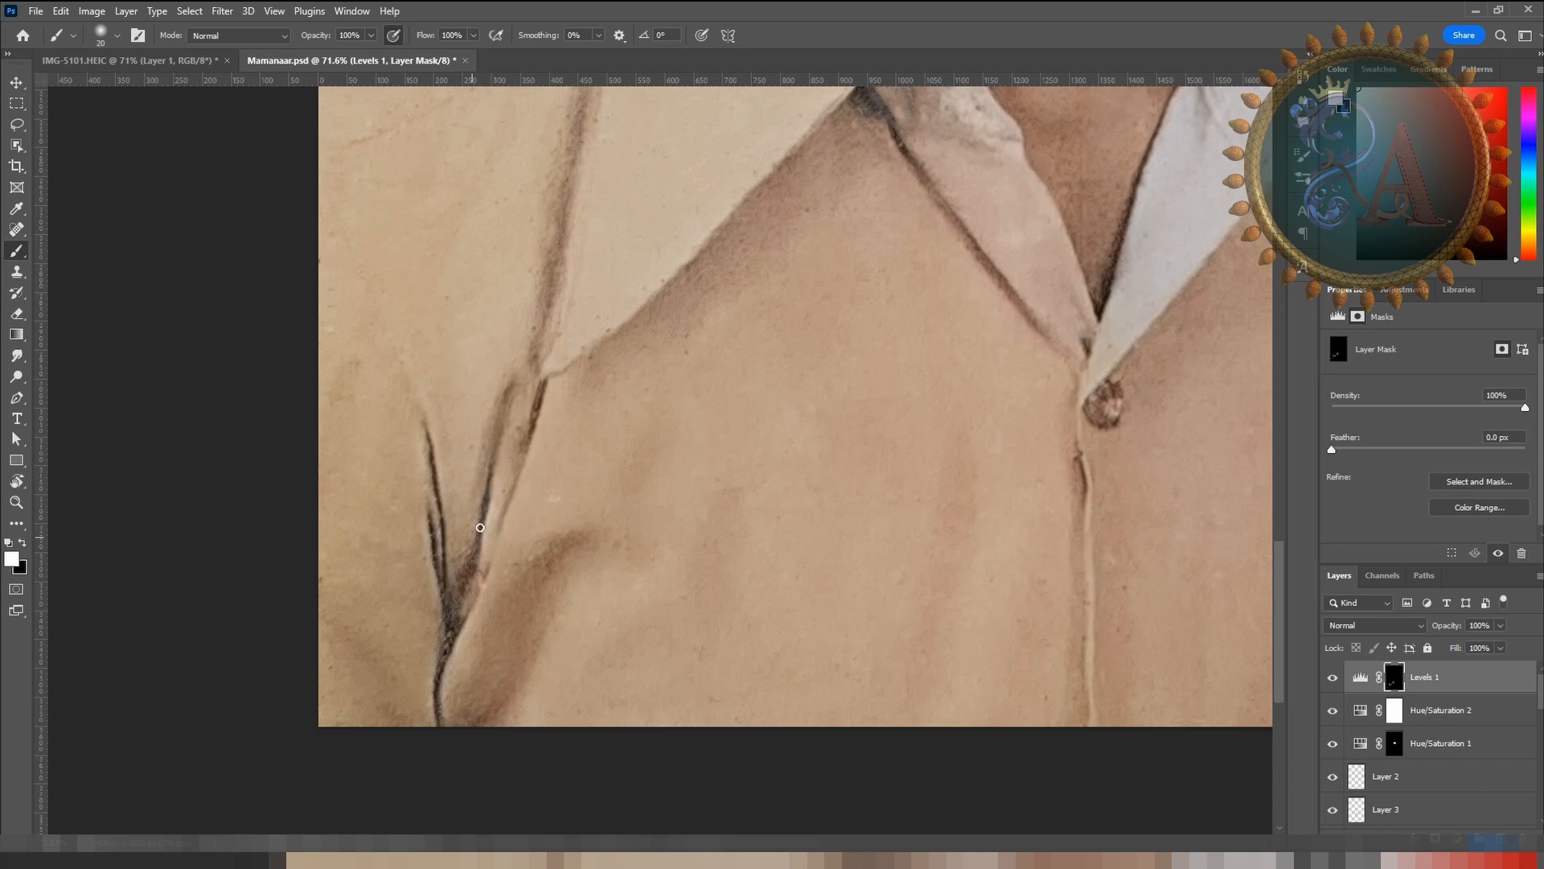
drag(530, 413, 521, 470)
Step: Lighten the dark shadow beneath the pale collar by painting white on the Levels 1 mask, enlarging the brush up to 100 px
drag(712, 510, 435, 796)
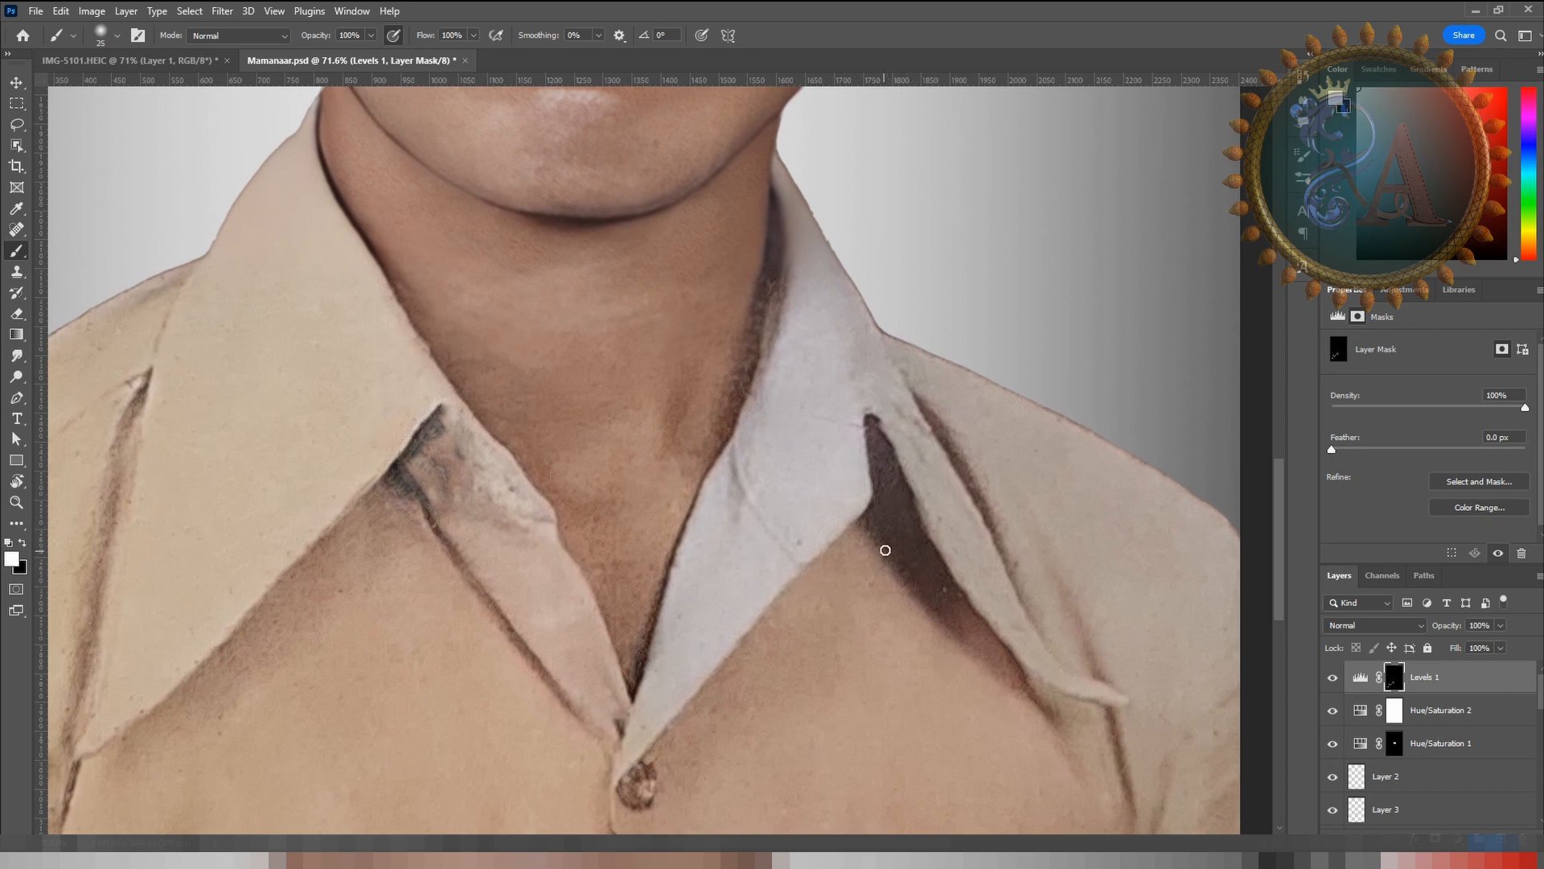
key(bracketright)
key(bracketright)
key(bracketright)
key(bracketright)
key(bracketright)
mouse_move(884, 516)
mouse_down()
mouse_move(896, 510)
mouse_move(920, 603)
mouse_move(960, 620)
mouse_move(924, 596)
mouse_move(910, 551)
mouse_move(989, 676)
mouse_up()
key(bracketright)
key(bracketright)
key(bracketright)
key(bracketright)
key(bracketright)
Step: Lighten the dark shadow under the beige collar point on the Levels 1 mask with a smaller brush, and compare before and after
drag(738, 462, 728, 499)
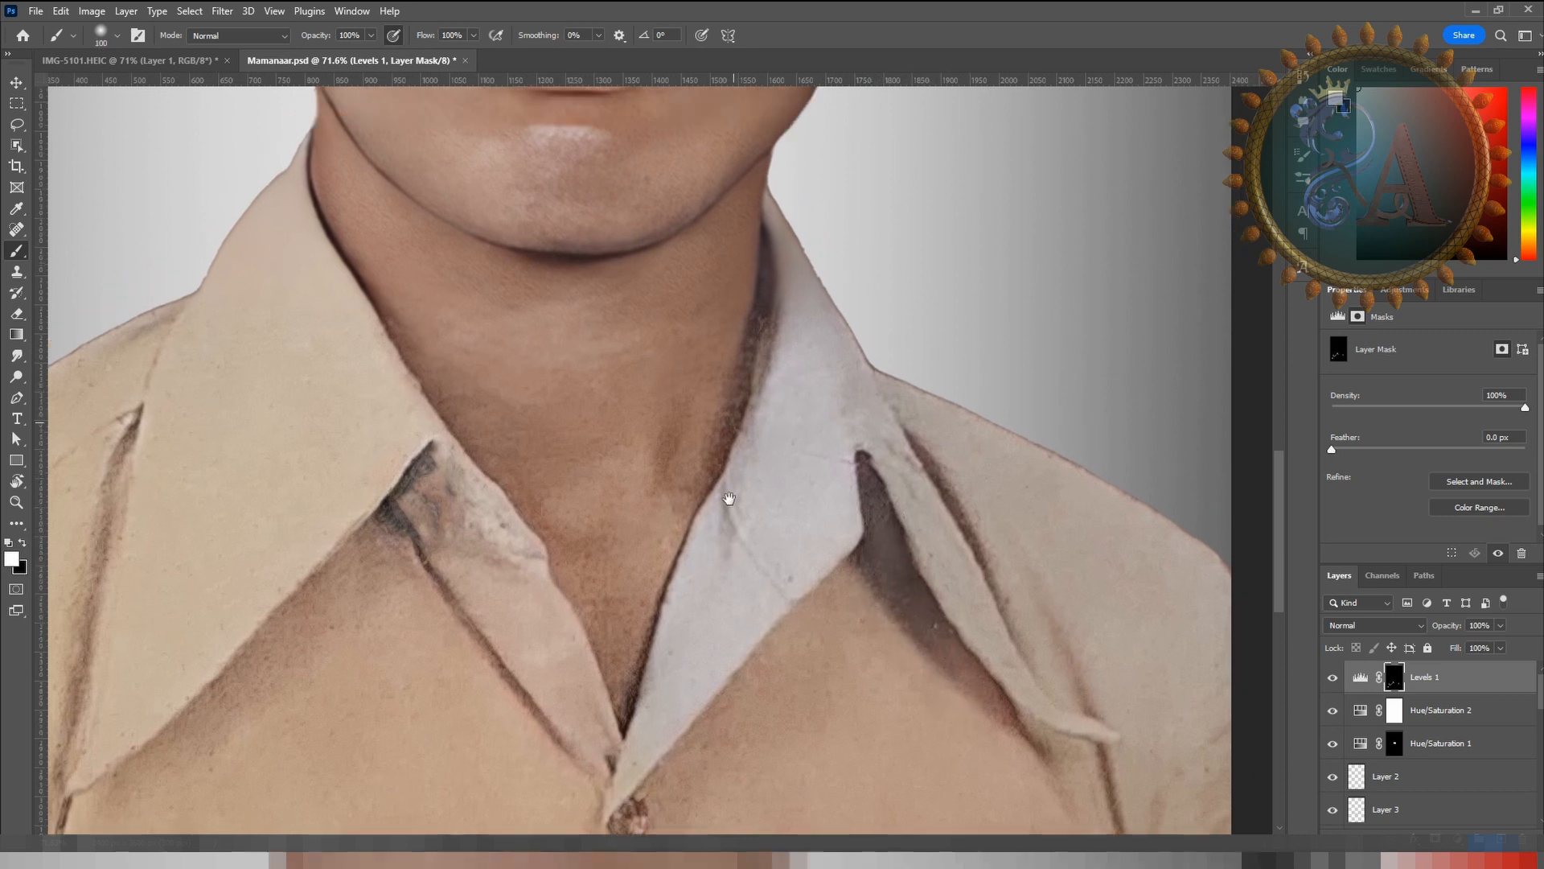
key(bracketleft)
key(bracketleft)
key(bracketleft)
key(bracketleft)
key(bracketleft)
key(bracketleft)
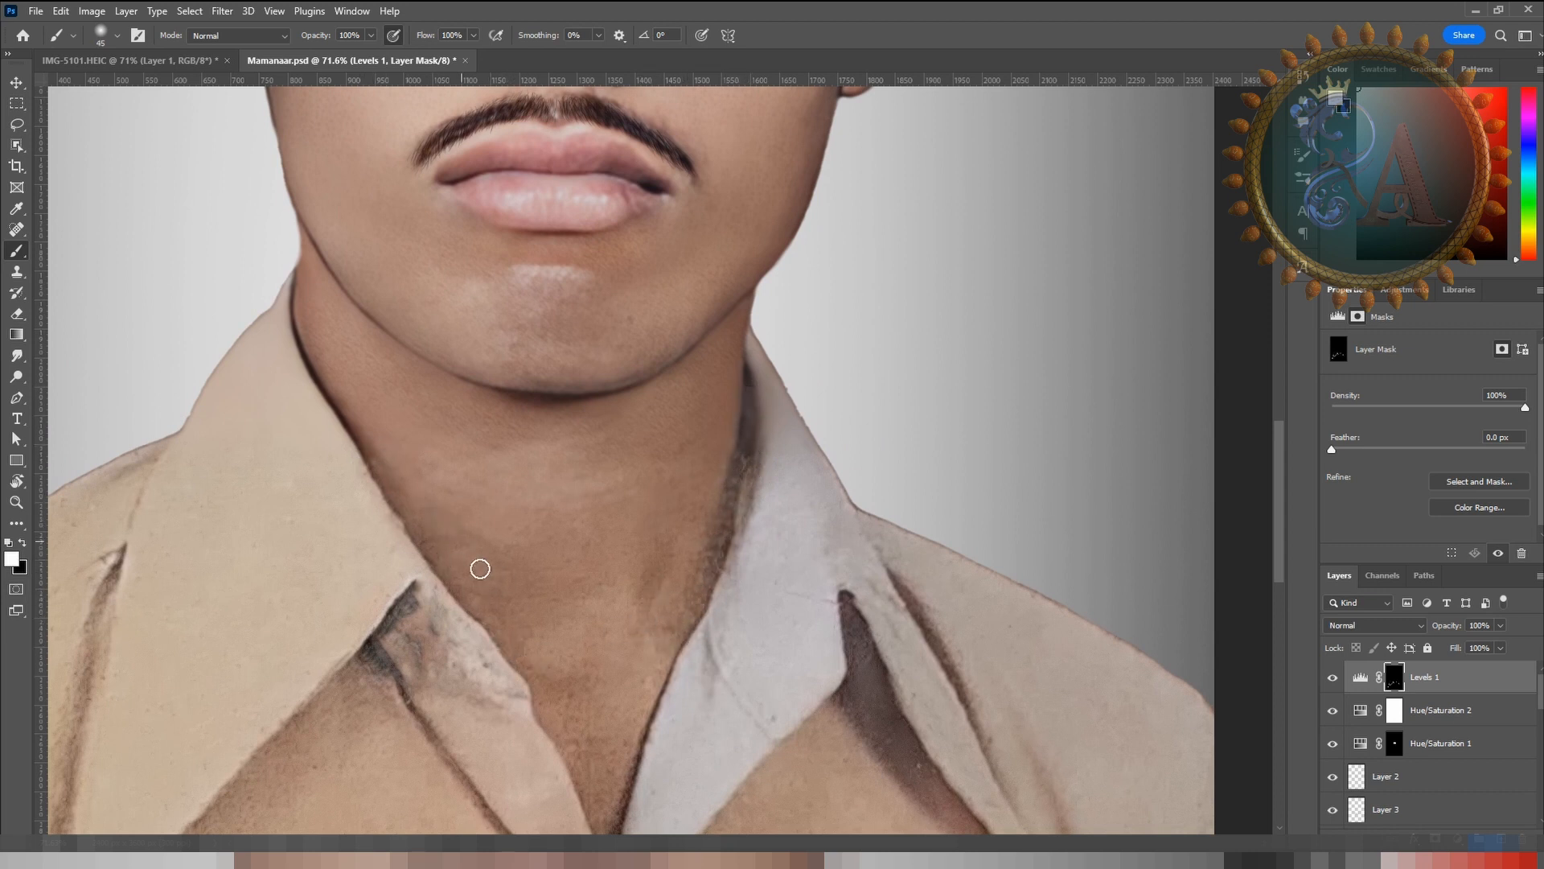
click(1334, 679)
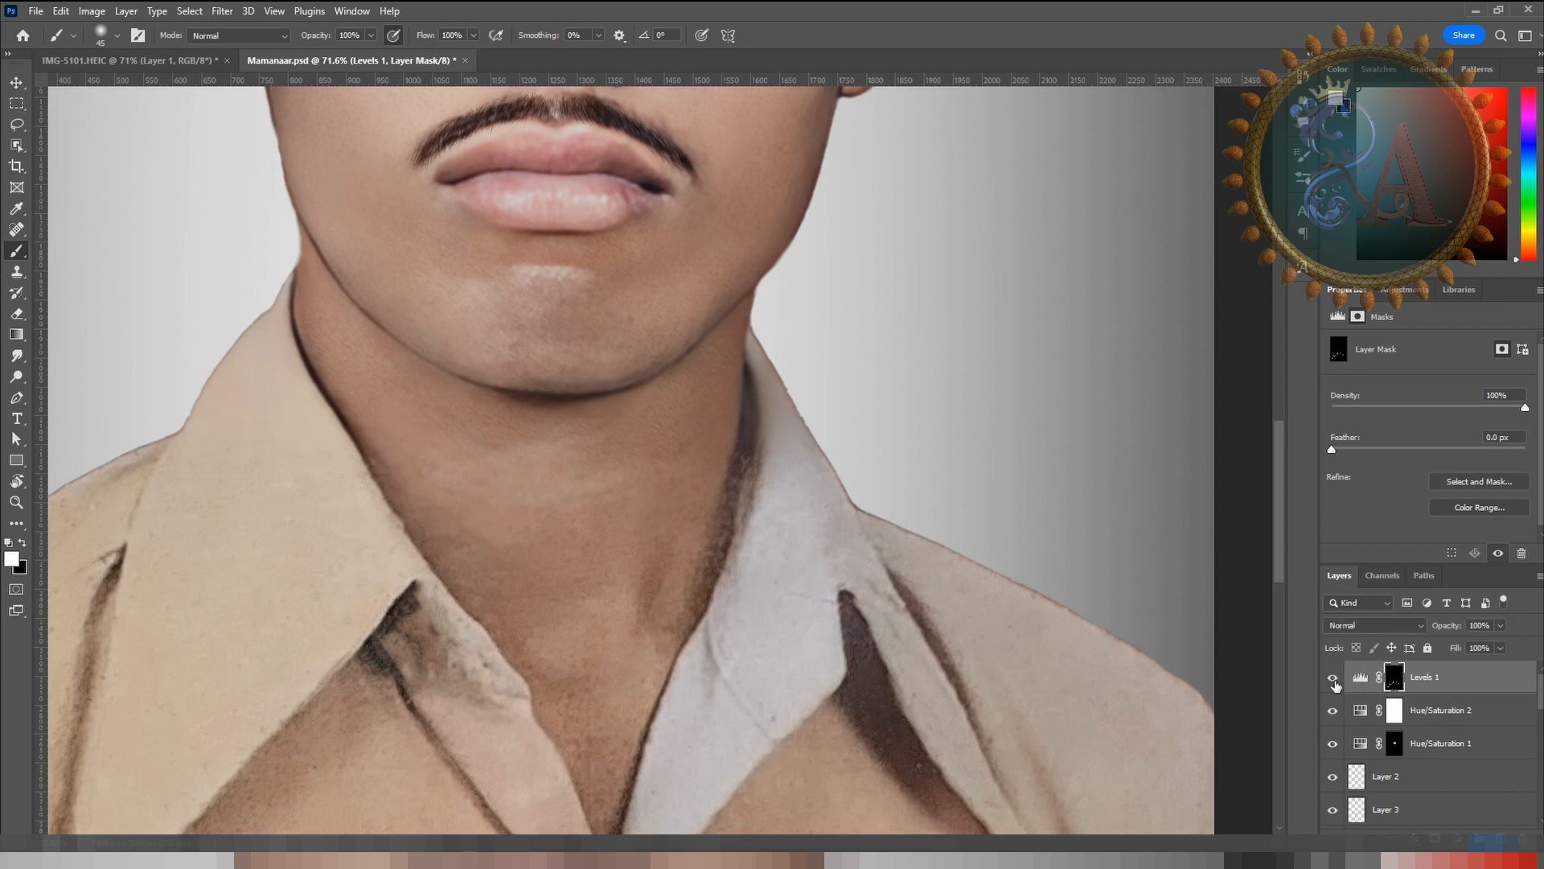
click(1333, 679)
click(1333, 679)
click(1333, 680)
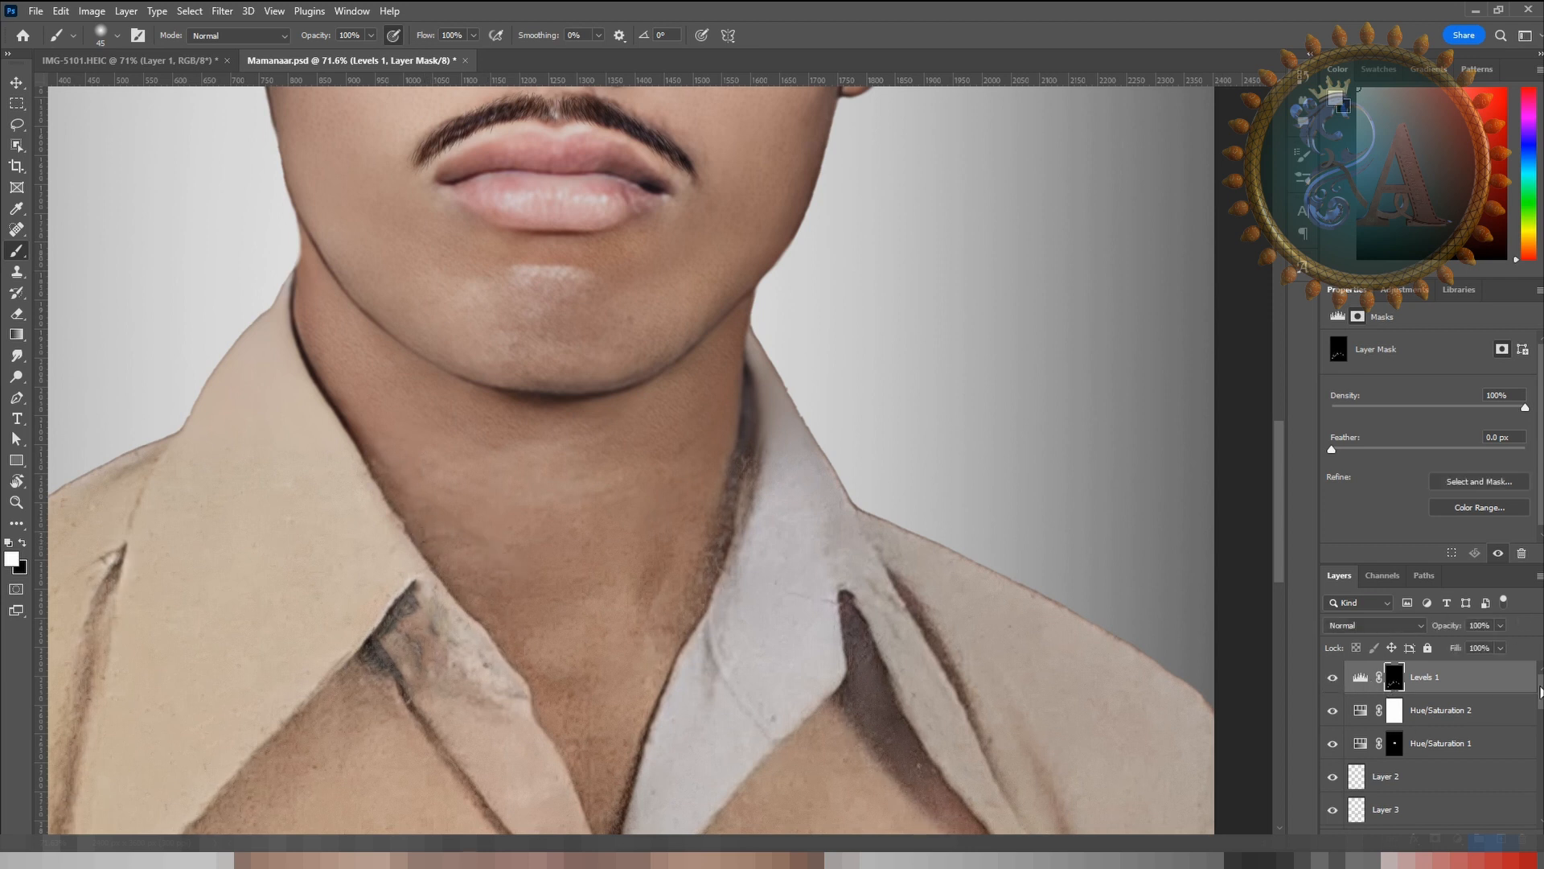
Step: Rename the Levels 1 adjustment layer as dar01
double_click(1421, 680)
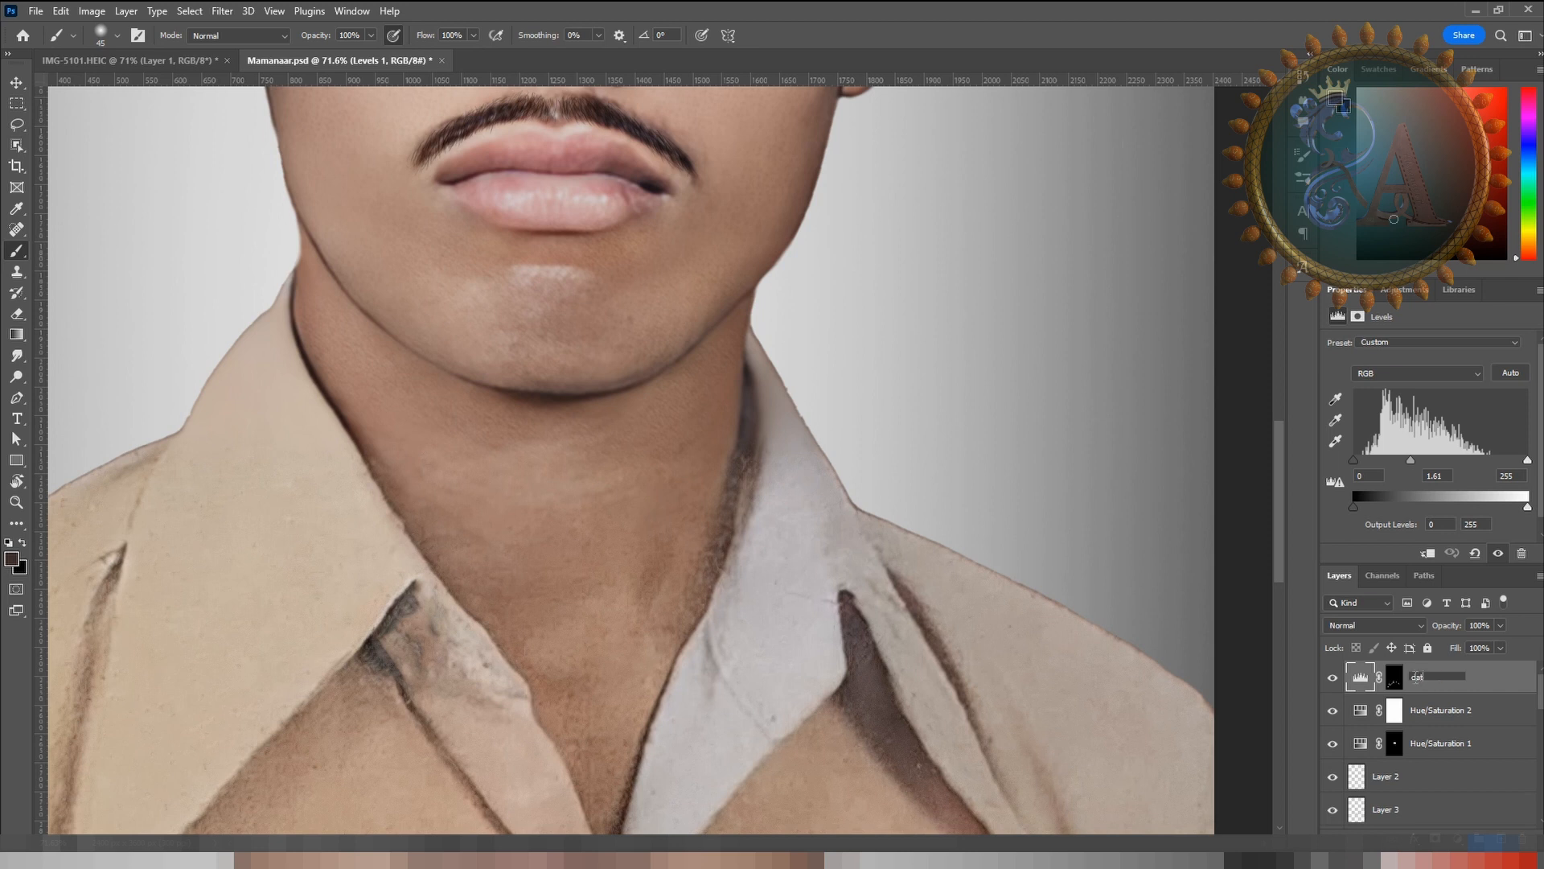
text(dar01)
key(Return)
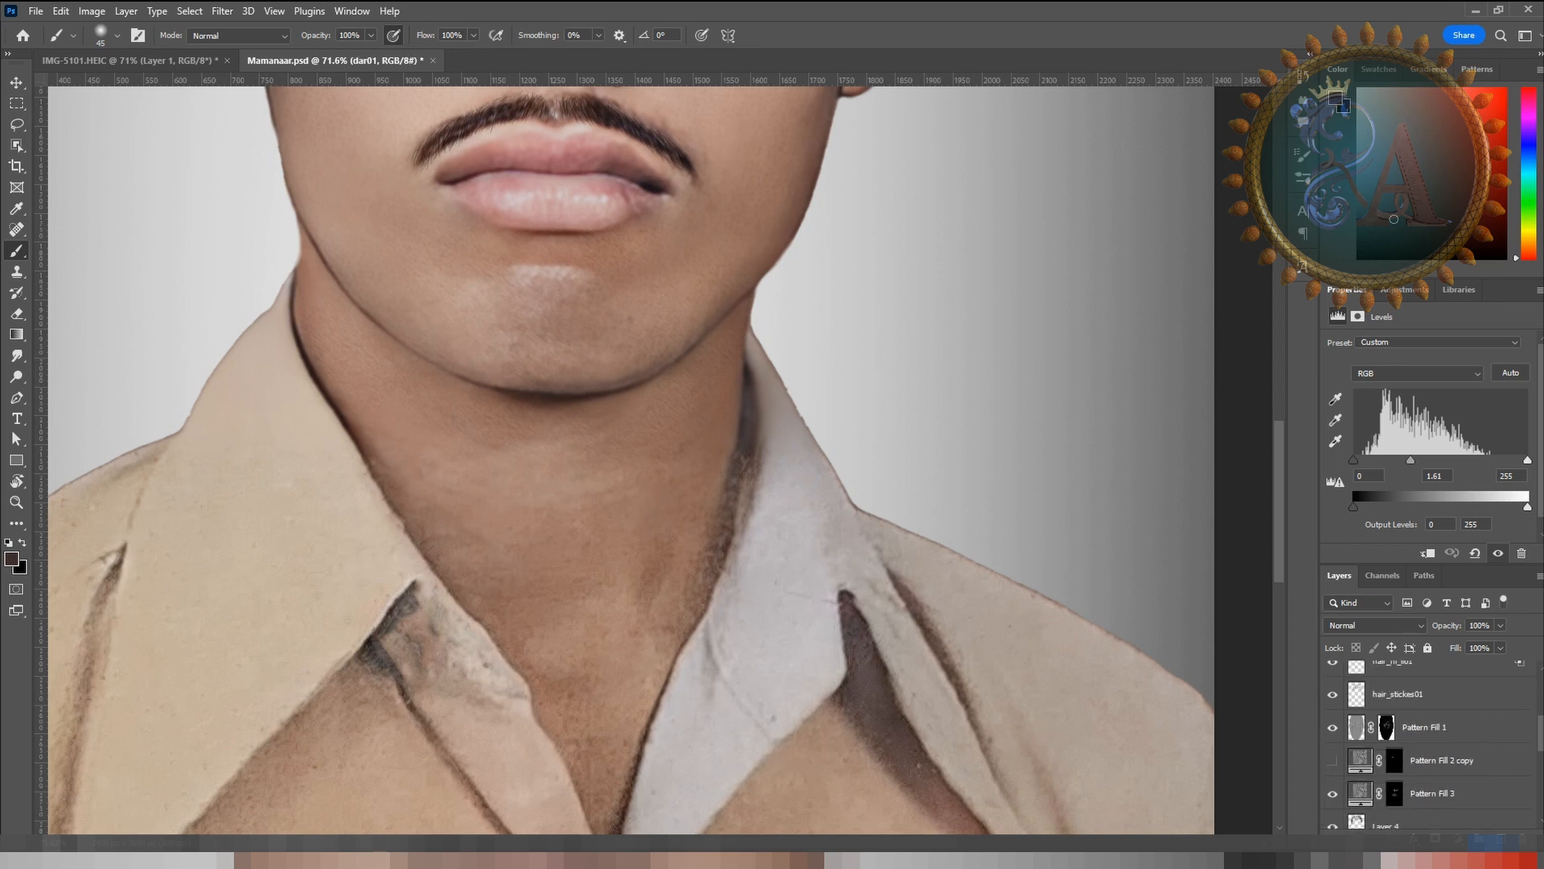
Step: On Layer 1 copy 4, remove specks from the shirt front just below the beige collar with the Spot Healing Brush
scroll(1431, 744, down, 5)
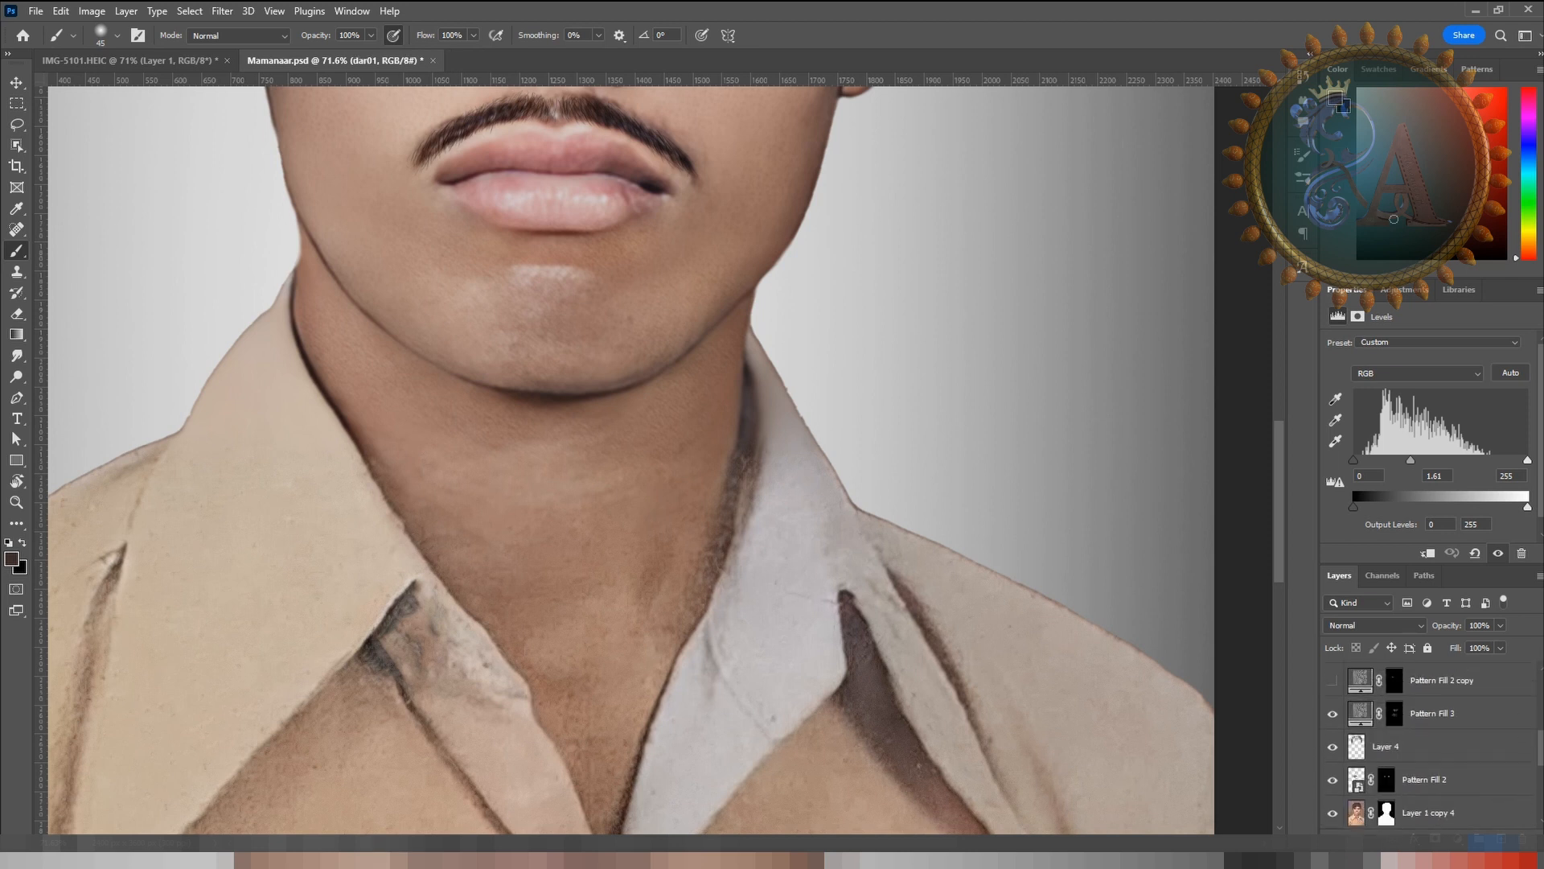
click(1336, 814)
click(1337, 814)
click(1440, 812)
drag(482, 615, 705, 477)
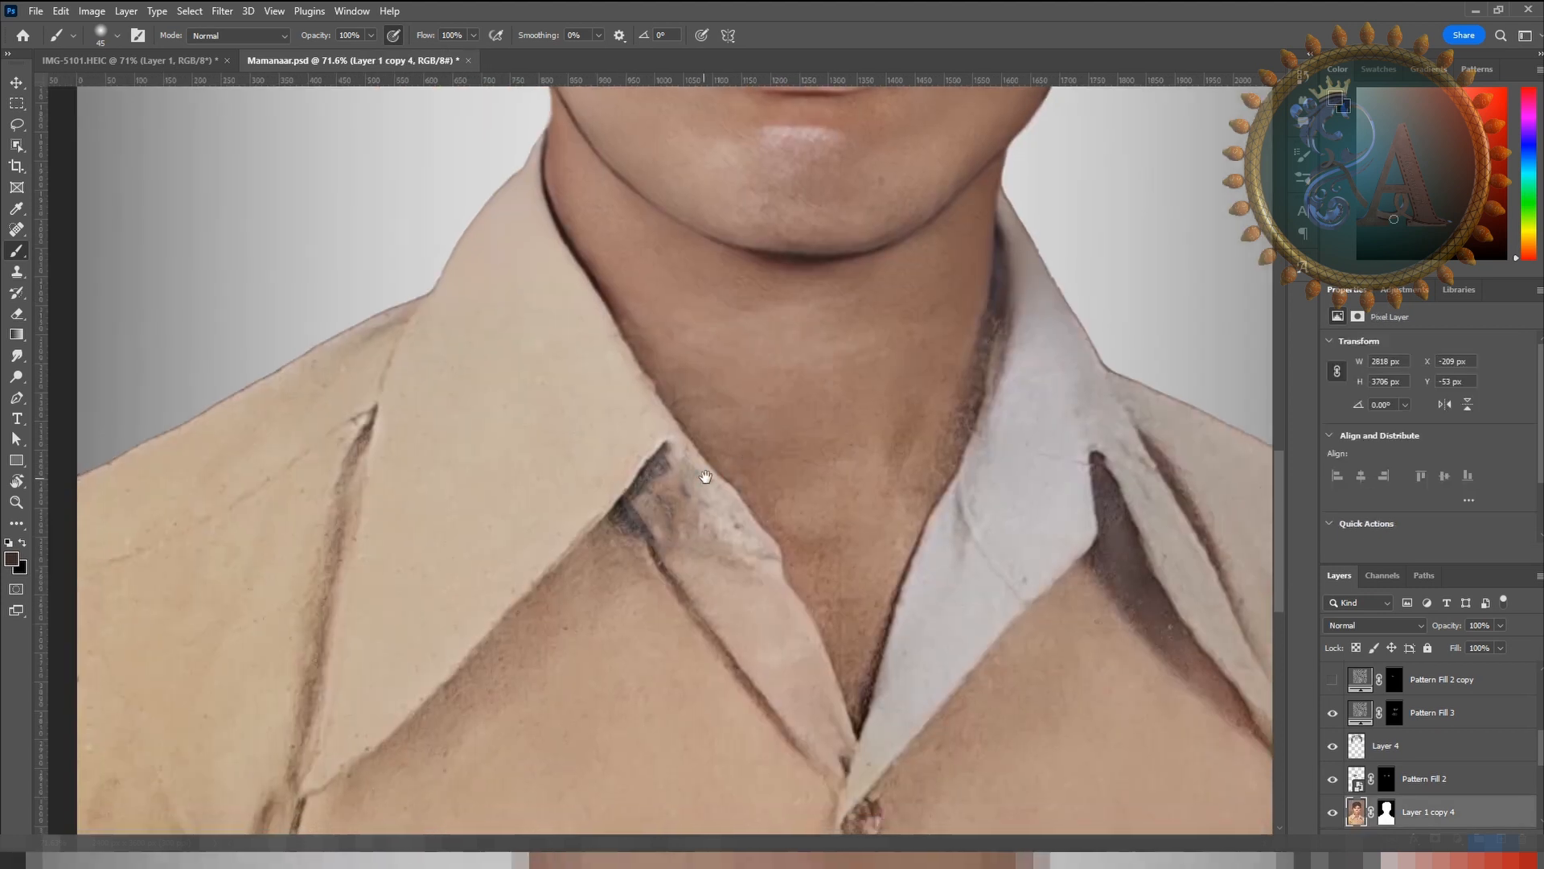
drag(426, 639, 459, 382)
key(d)
key(x)
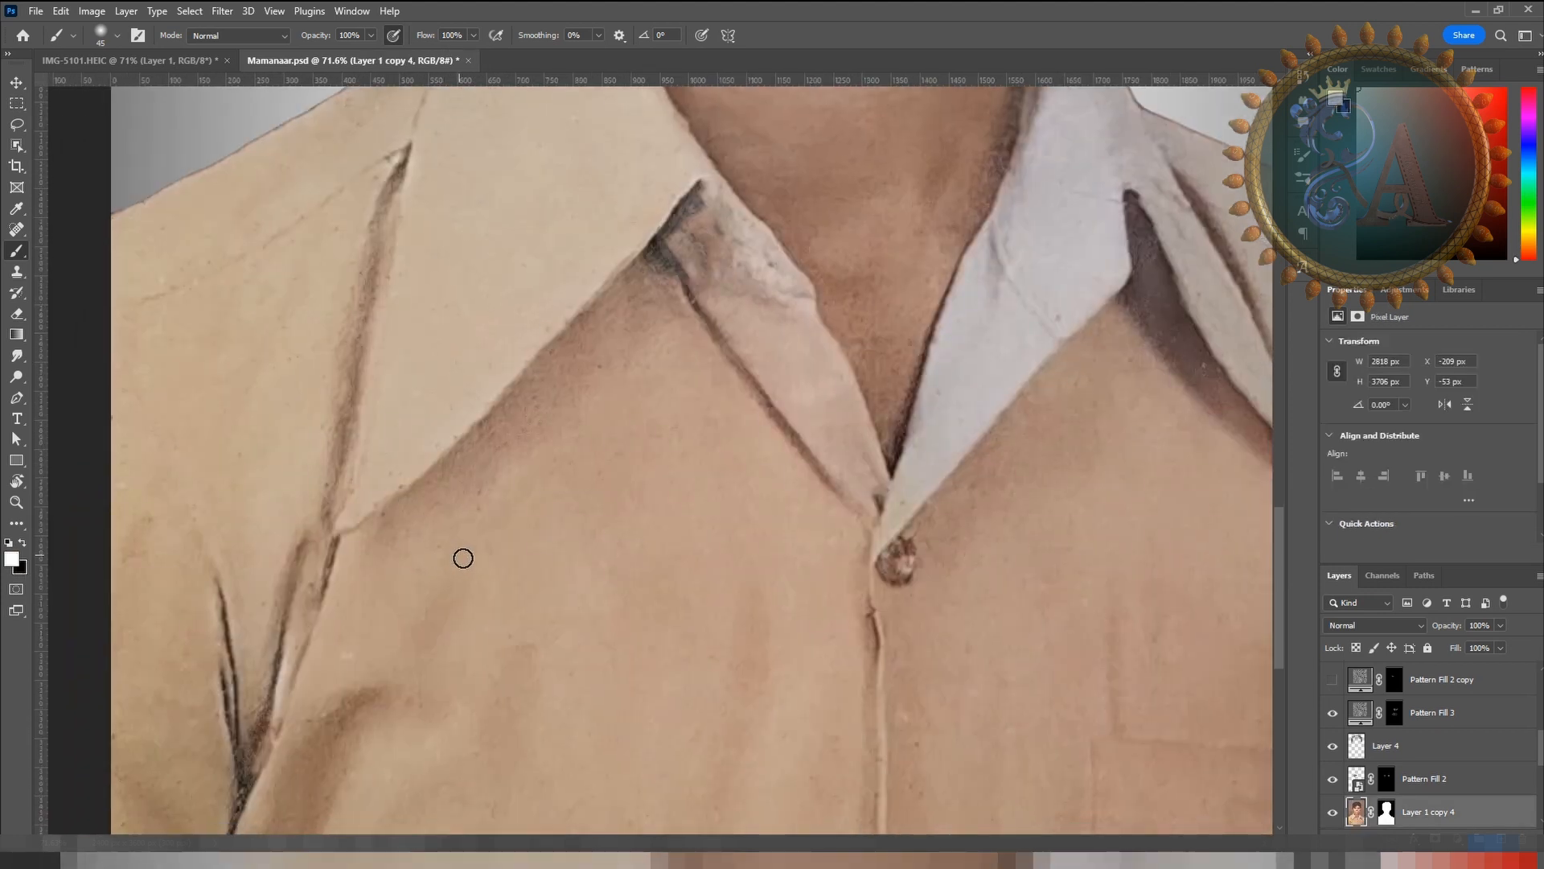
key(j)
click(524, 645)
click(475, 508)
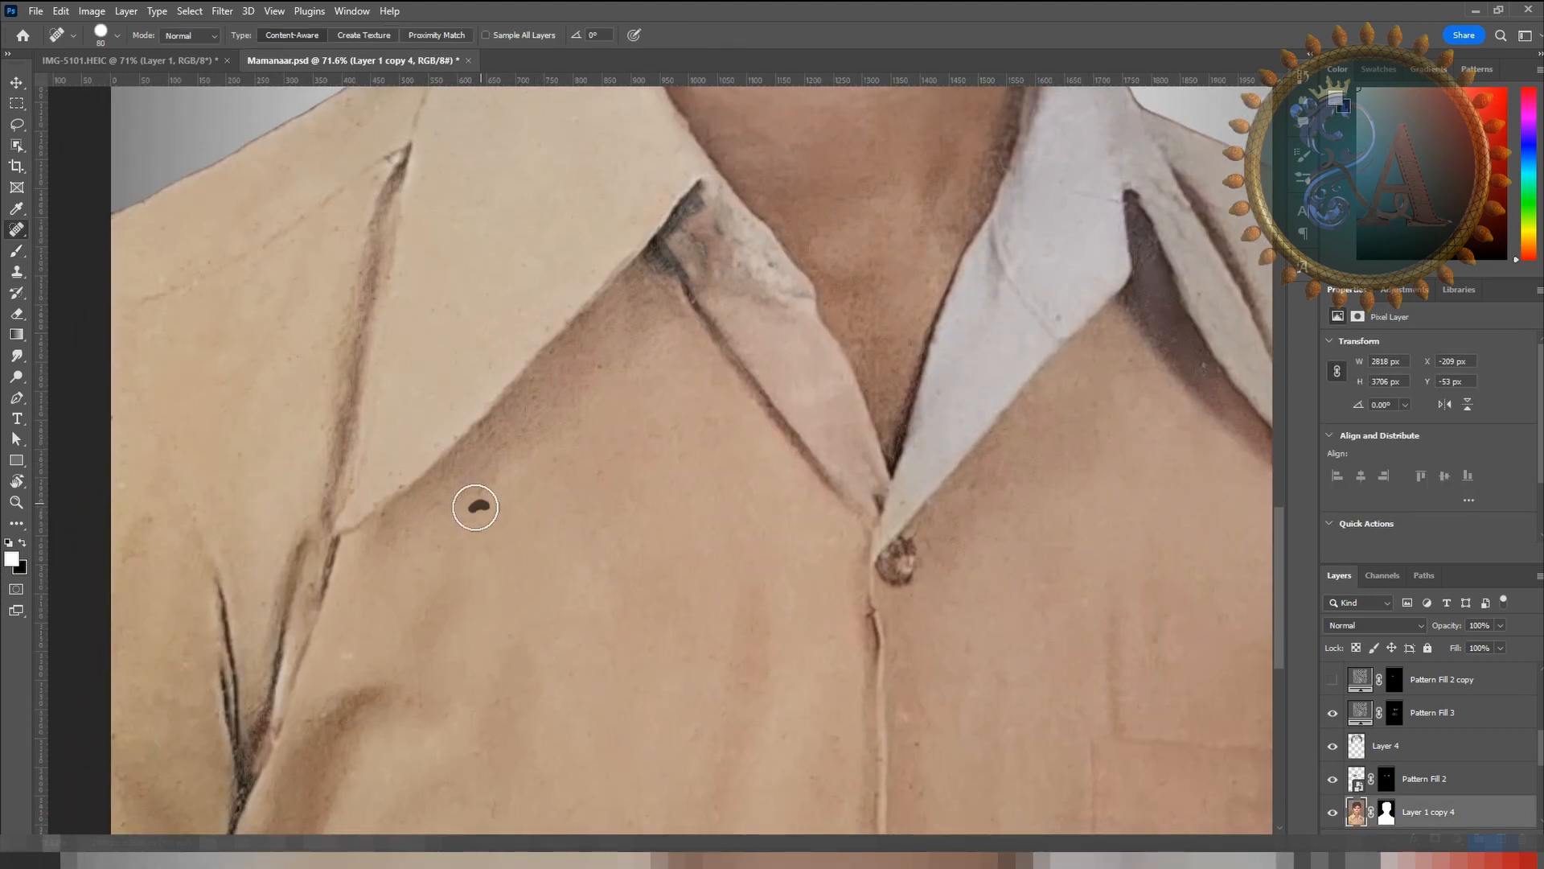
Step: Heal the small spots on both sides of the shirt front, around the button placket and the chest pocket
scroll(692, 510, down, 1)
scroll(693, 510, right, 2)
click(813, 562)
click(1027, 678)
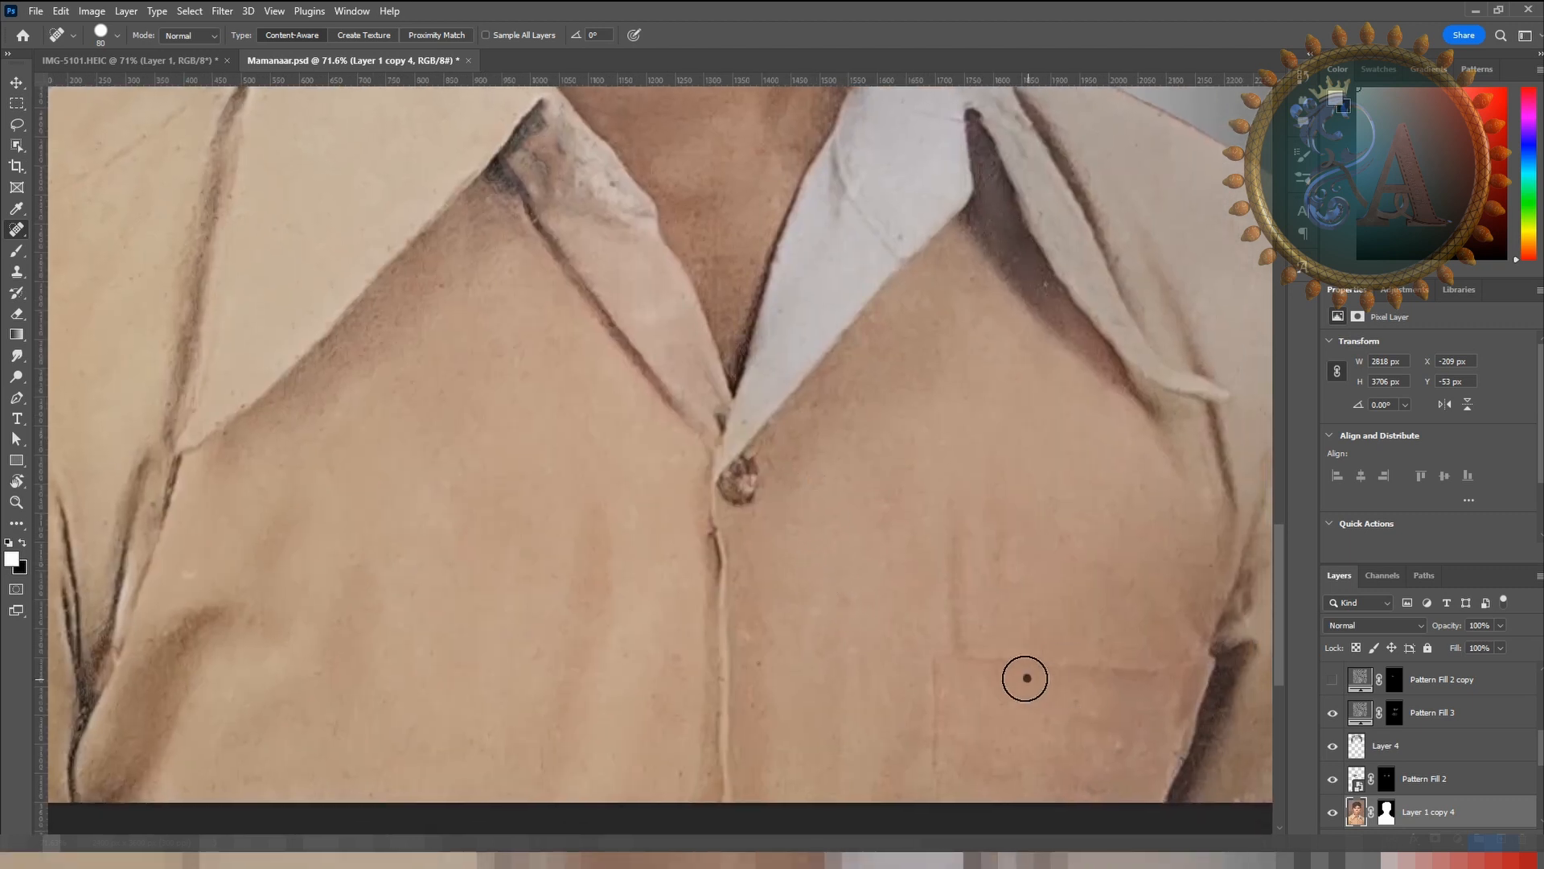
scroll(716, 563, down, 1)
scroll(715, 563, left, 1)
click(742, 634)
click(616, 435)
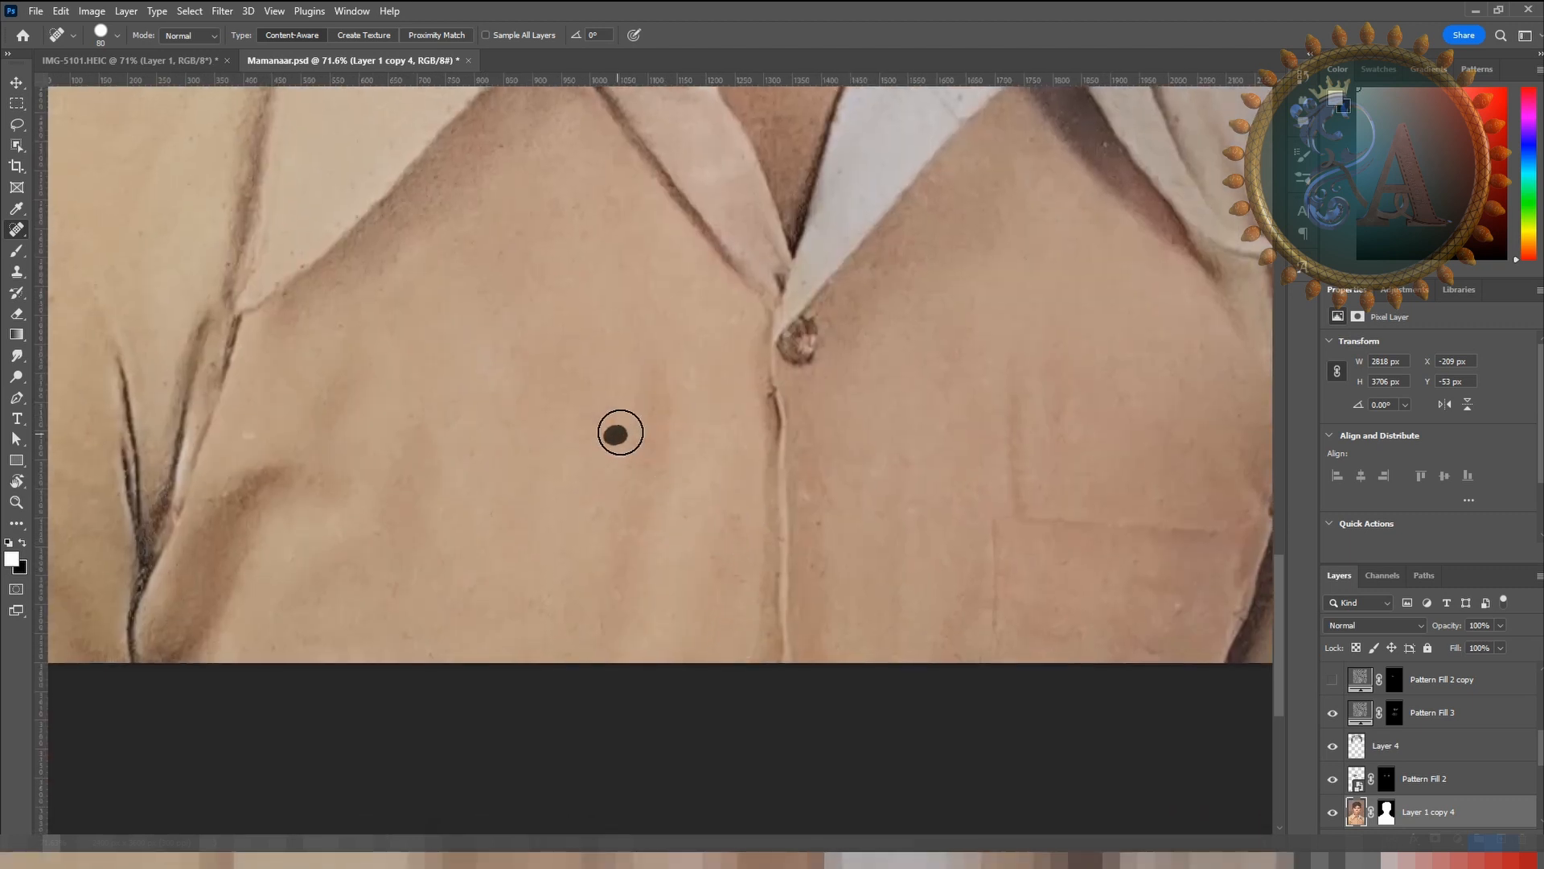
Step: Heal the specks around the armpit folds and on the adjoining sleeve
click(322, 476)
click(255, 434)
drag(221, 365, 521, 527)
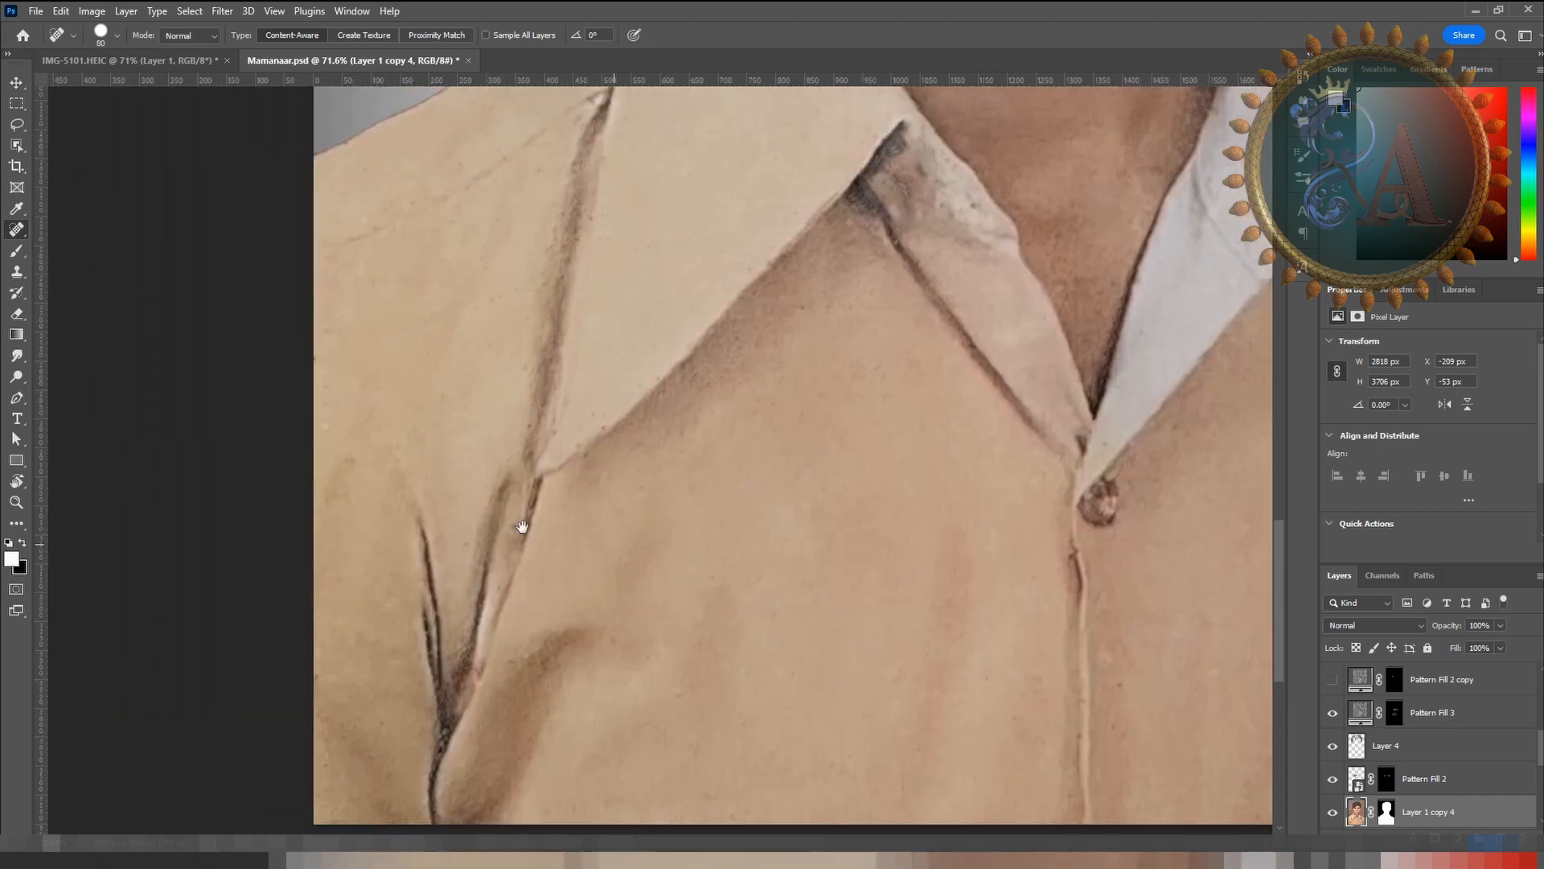
drag(336, 484, 358, 456)
drag(388, 591, 390, 619)
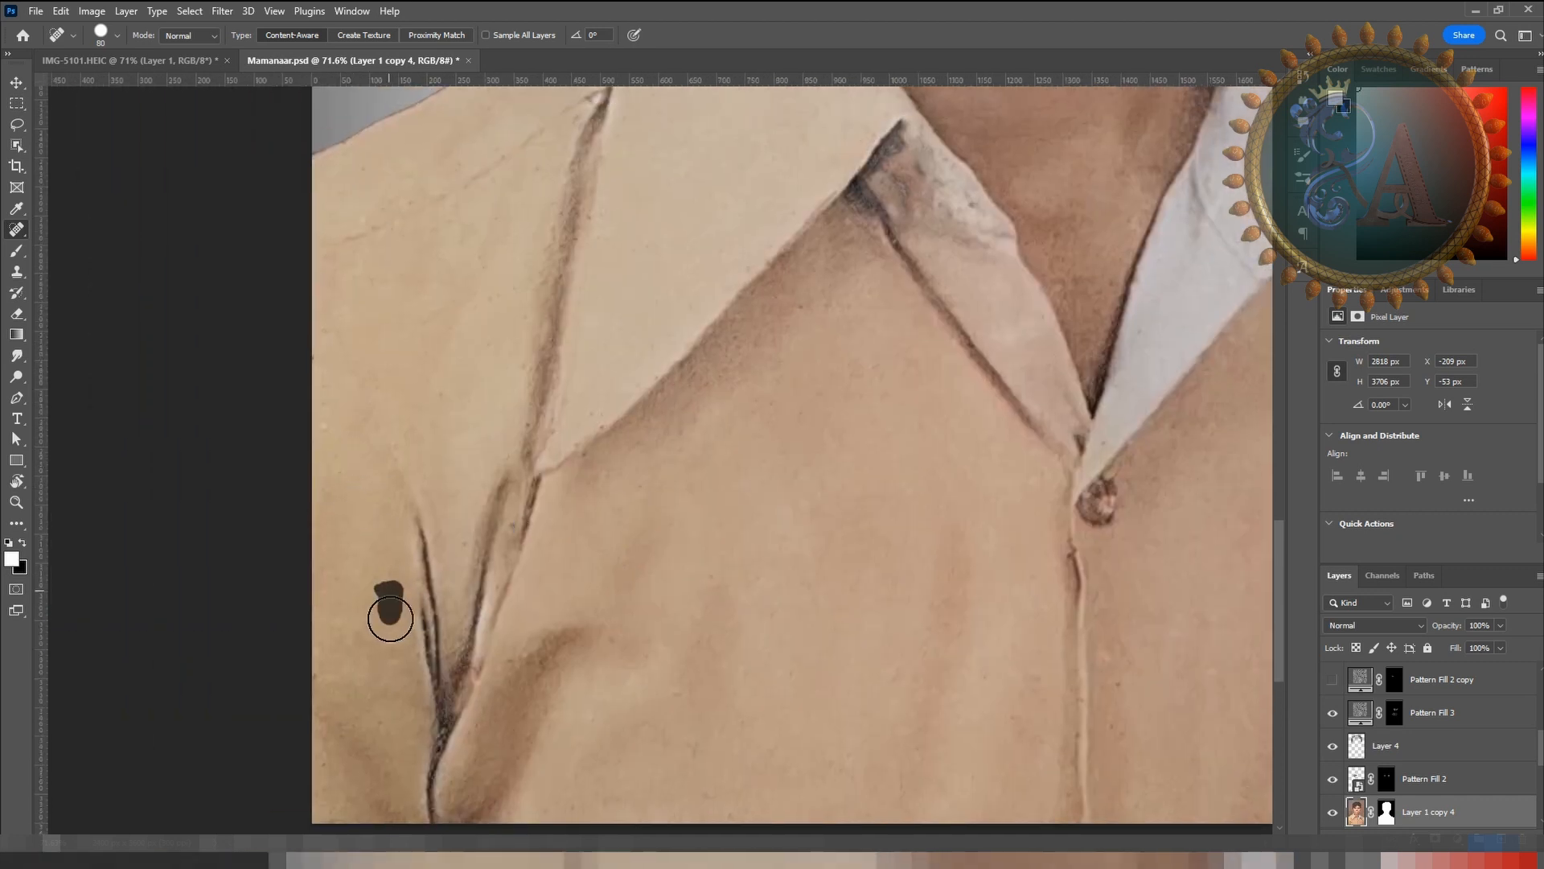
click(348, 644)
Step: Heal the blemishes on the upper sleeve between the faint shoulder crease and the dark armhole fold
drag(442, 385, 399, 579)
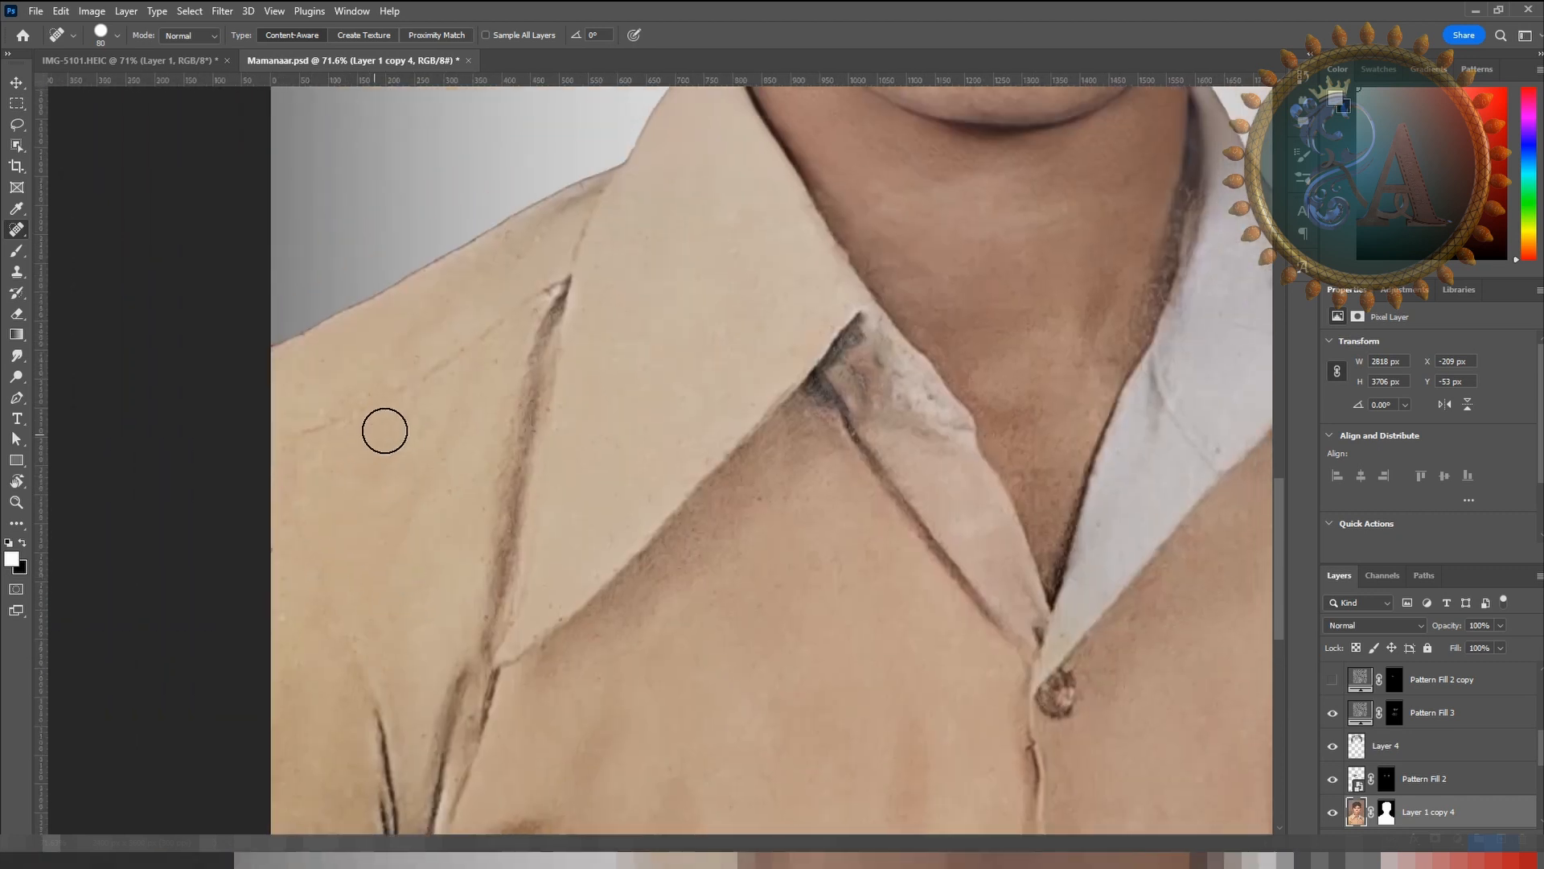
drag(448, 482, 446, 492)
click(444, 455)
click(495, 361)
drag(412, 422, 401, 420)
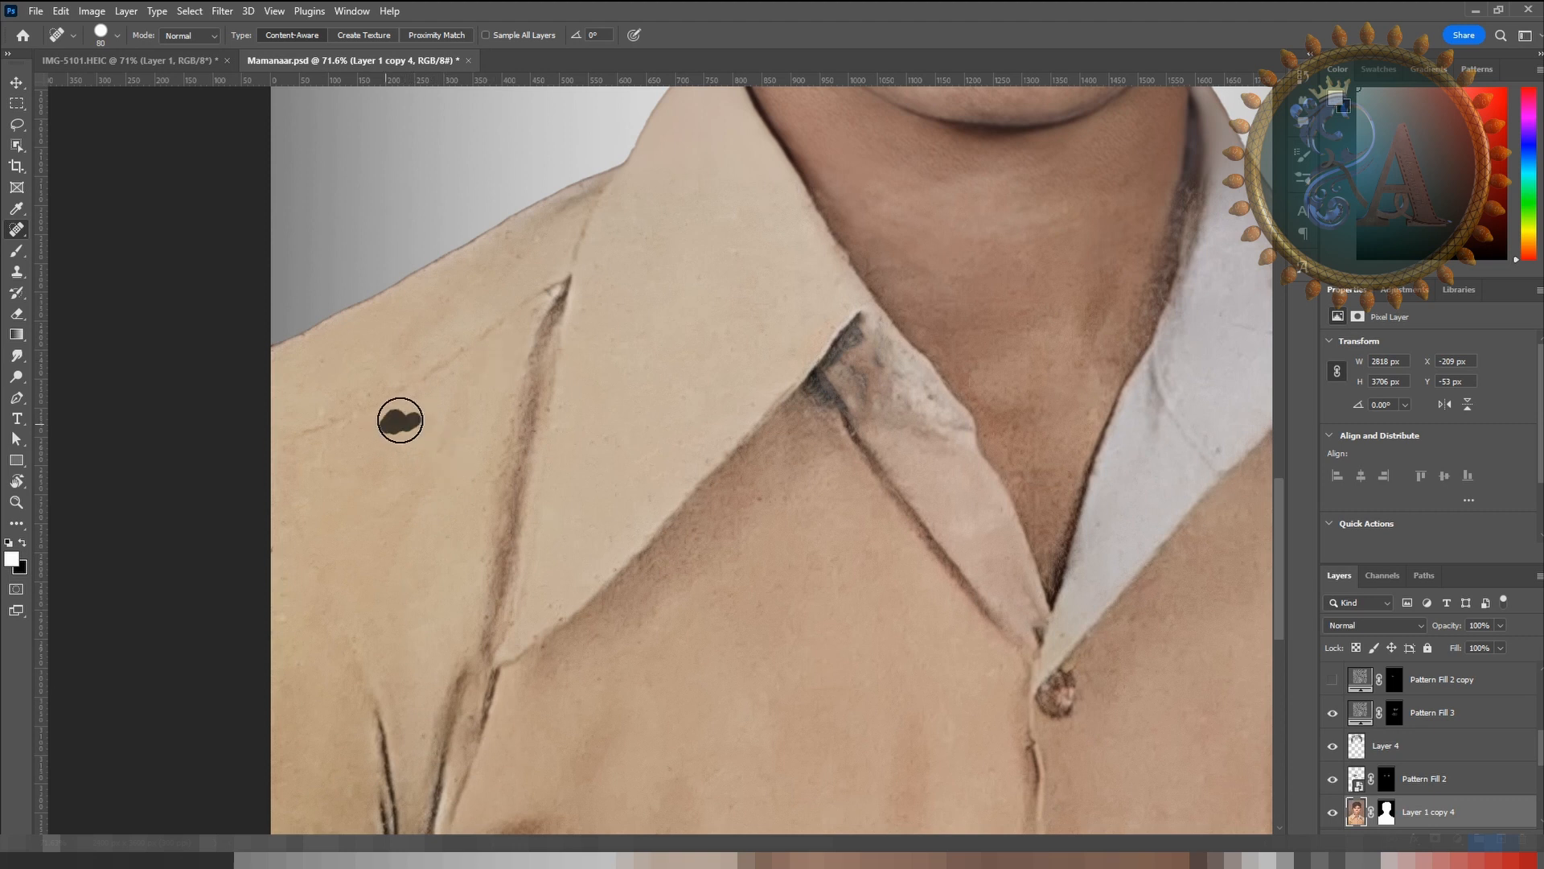
drag(373, 348, 428, 462)
click(375, 480)
Step: Heal the remaining spots along the beige shoulder, from beside the collar out to the sleeve edge
click(561, 353)
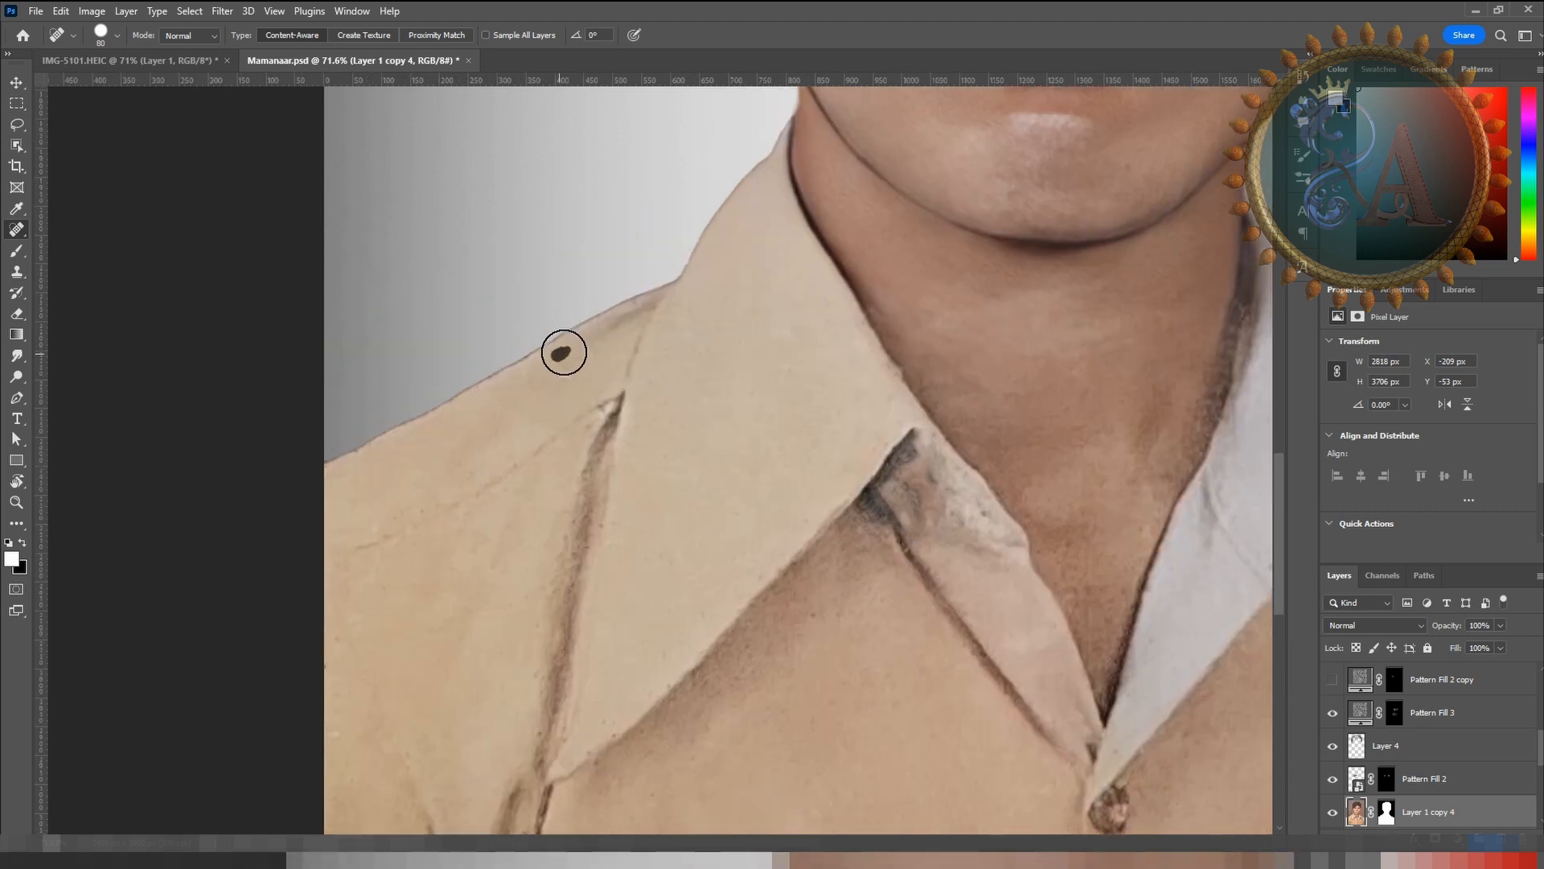
click(588, 355)
click(505, 416)
click(476, 468)
click(418, 506)
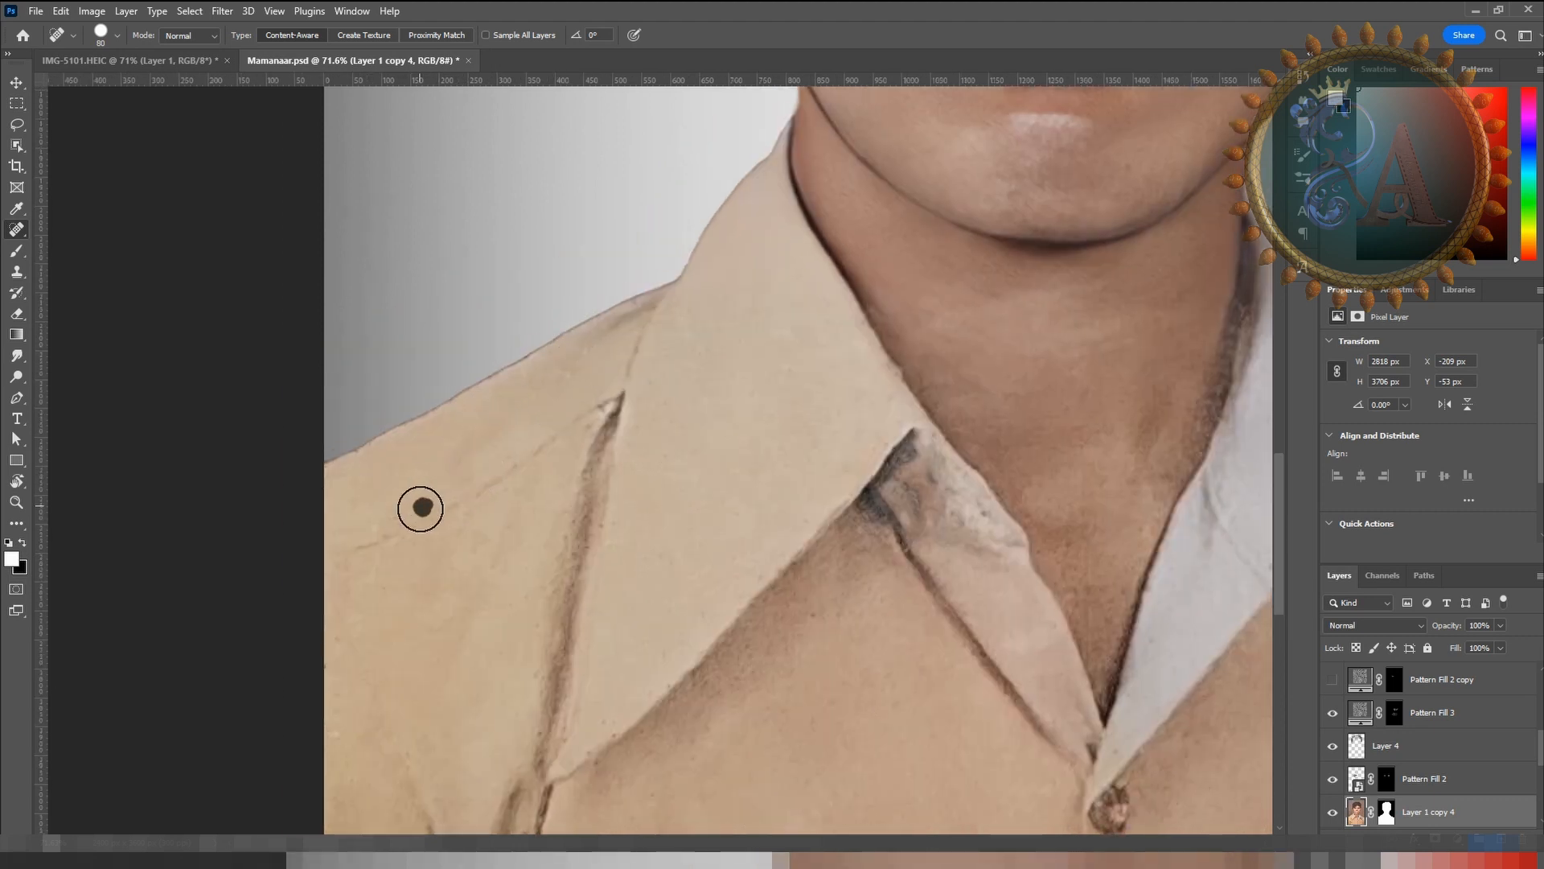
click(389, 514)
click(366, 499)
Step: Heal the specks beside the placket below the shirt button
scroll(689, 438, down, 5)
scroll(683, 459, right, 4)
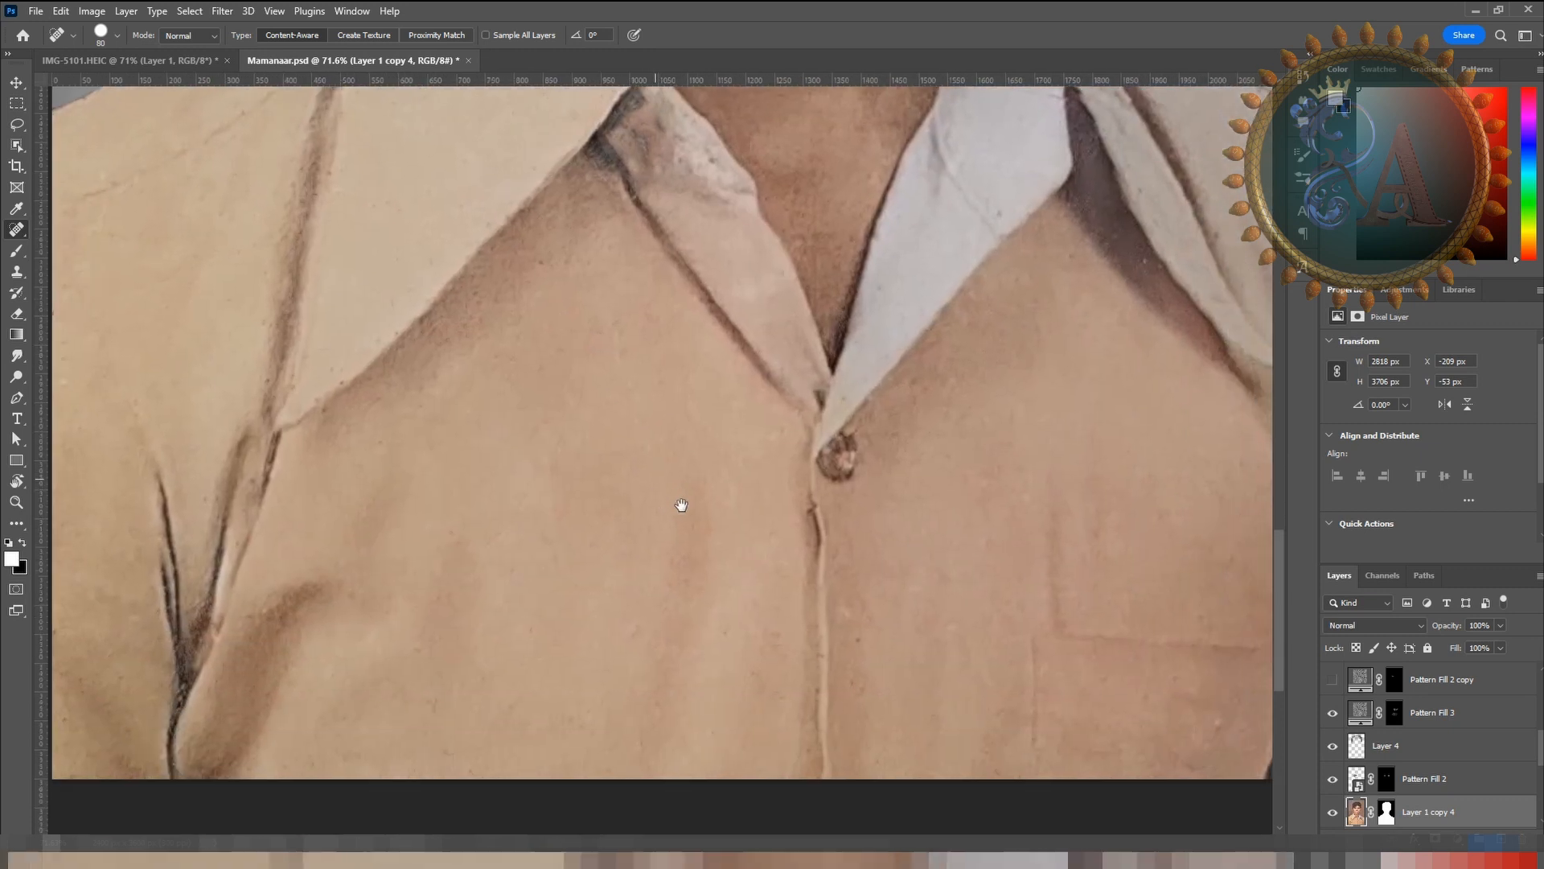
click(855, 639)
click(855, 682)
click(865, 709)
Step: Heal the spots beneath the pale collar, beside the button and in the dark shadow under the collar
drag(932, 510, 814, 632)
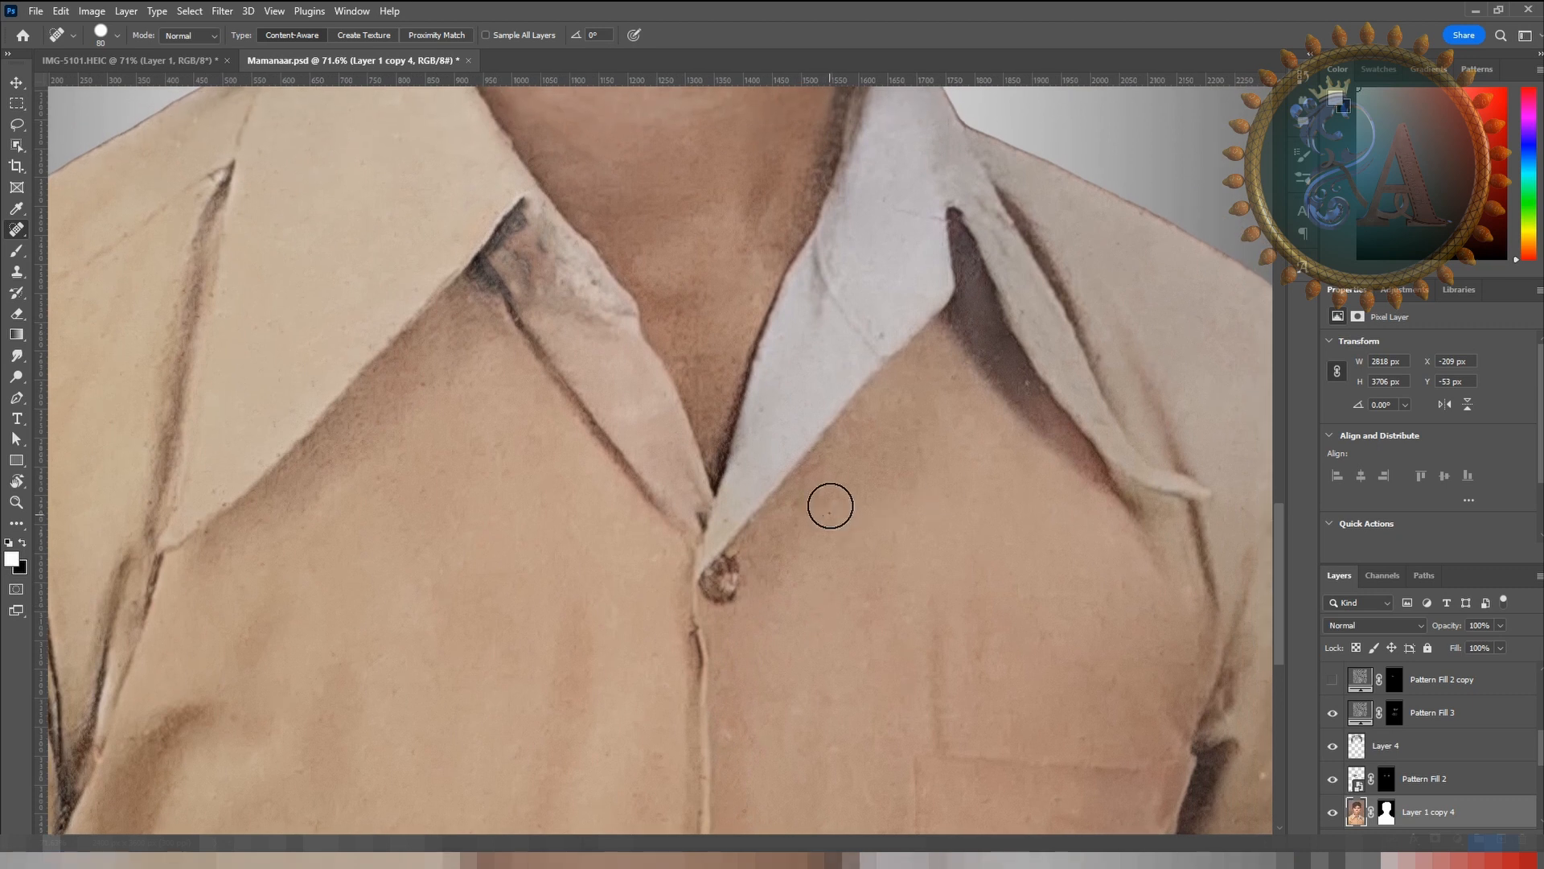
click(794, 505)
click(778, 558)
click(1022, 382)
Step: Heal the dark stains and mottled patches on the inner placket beside the beige collar opening
scroll(634, 552, up, 3)
click(533, 425)
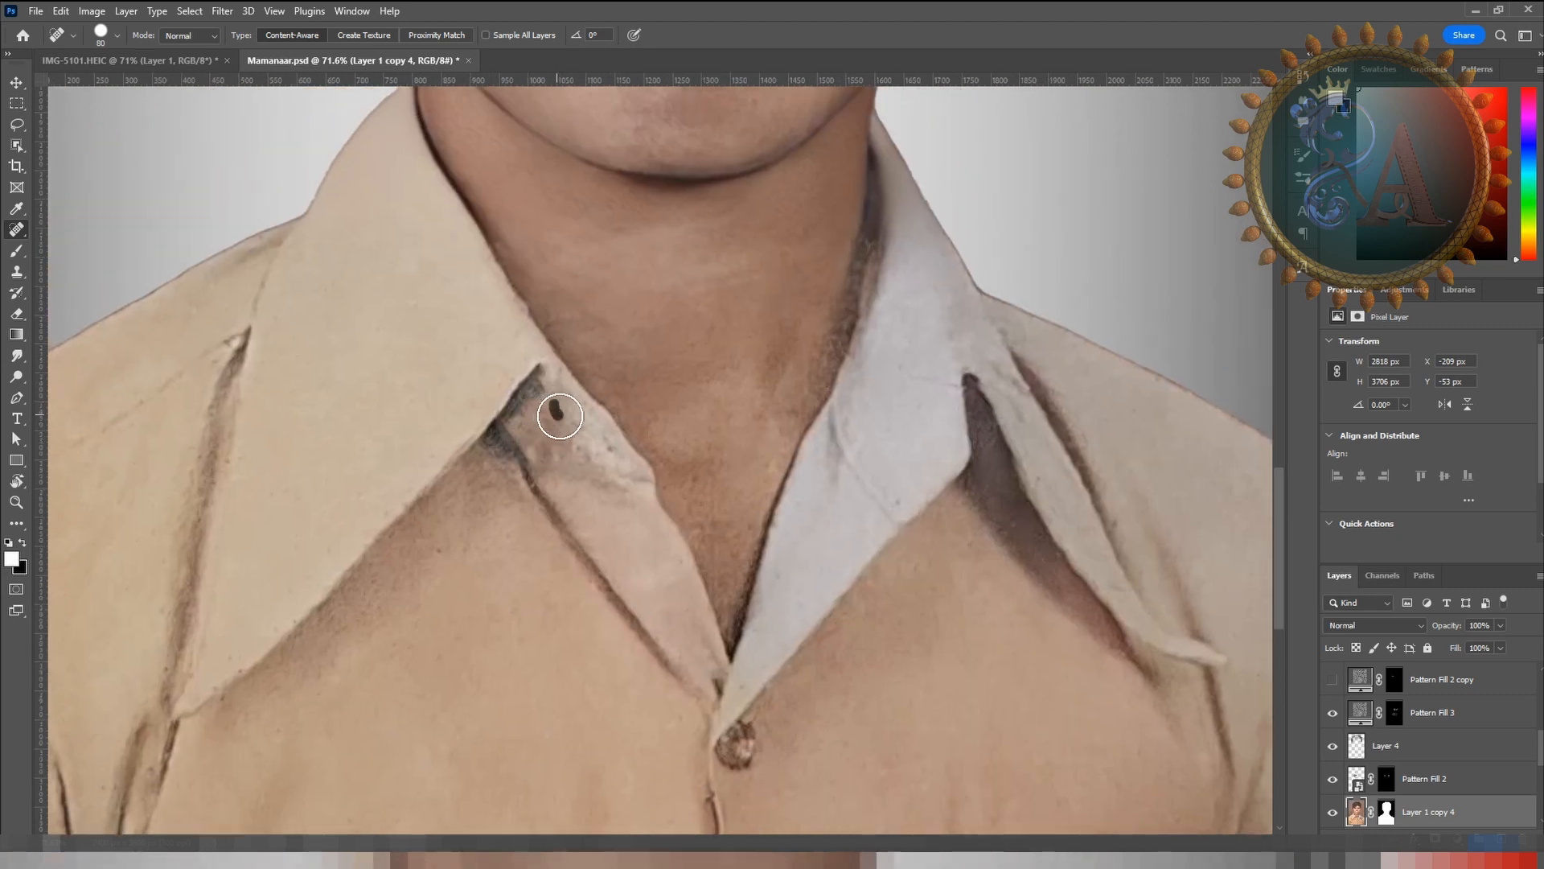
click(551, 447)
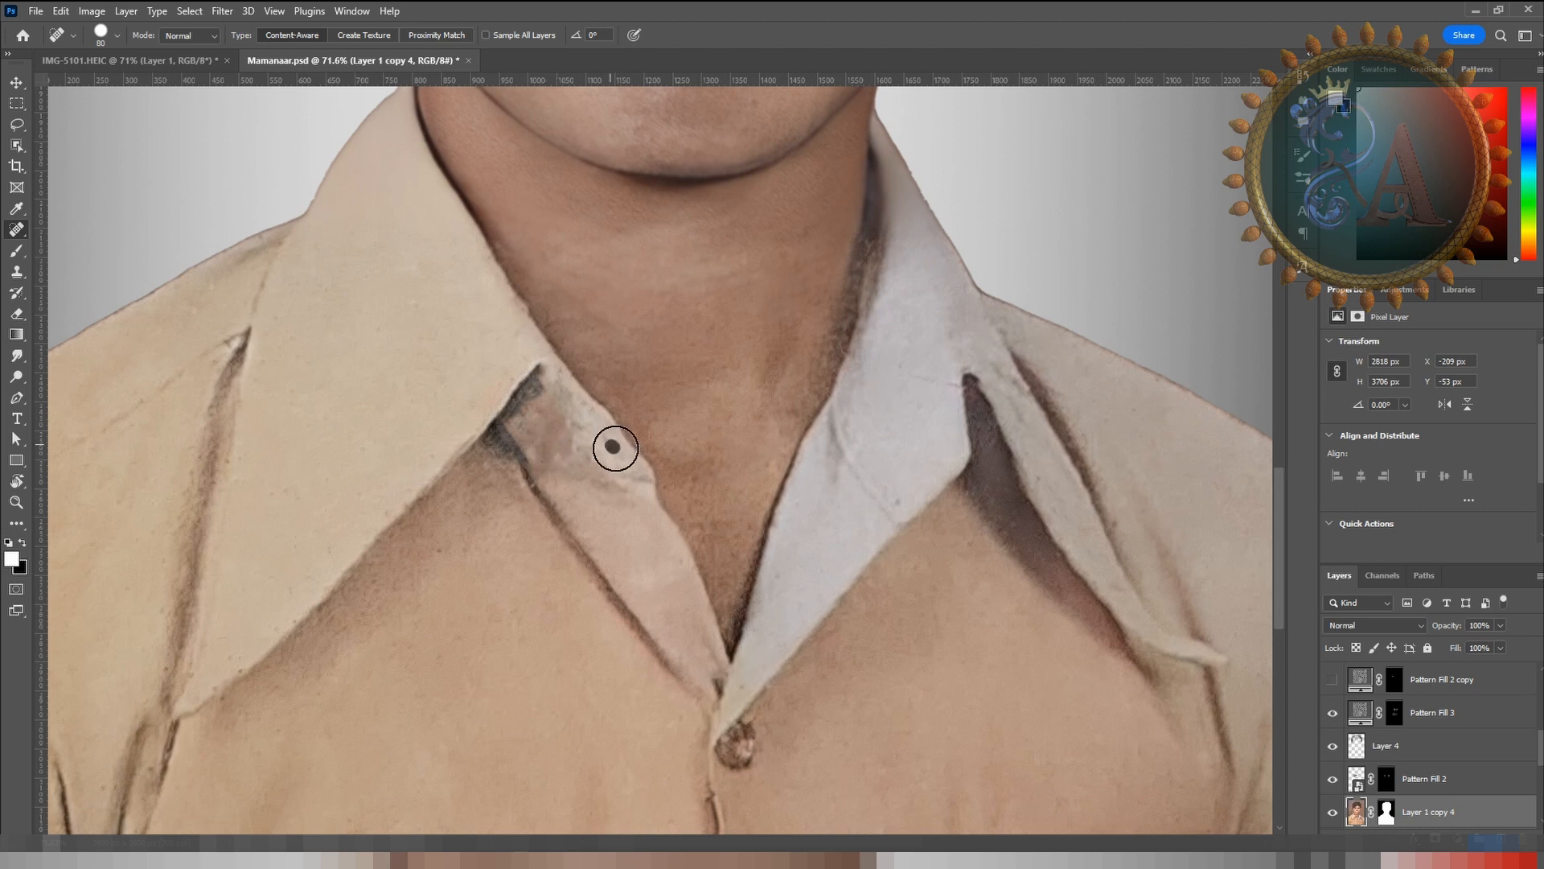
click(537, 394)
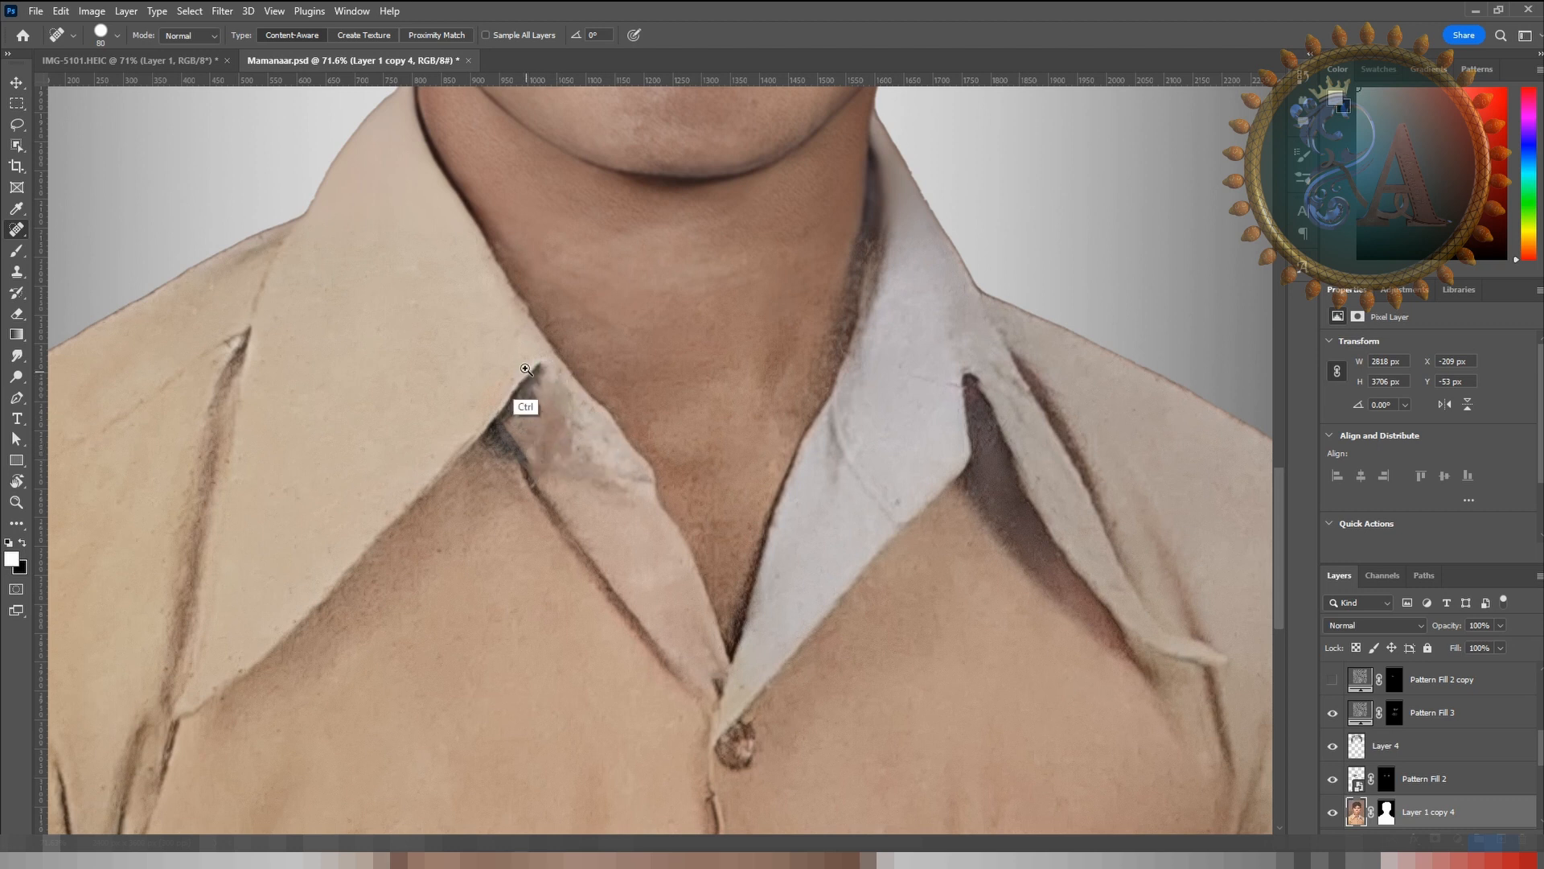
Step: Reduce the healing brush to 45 px and remove the dark shadow patch along the inner edge of the beige collar
scroll(528, 367, up, 2)
key(bracketleft)
key(bracketleft)
key(bracketleft)
key(bracketleft)
mouse_move(522, 413)
mouse_down()
mouse_move(542, 373)
mouse_move(508, 426)
mouse_move(531, 405)
mouse_move(552, 429)
mouse_move(525, 399)
mouse_move(525, 412)
mouse_move(563, 414)
mouse_move(516, 407)
mouse_move(505, 425)
mouse_move(543, 449)
mouse_move(568, 375)
mouse_move(535, 466)
mouse_move(489, 472)
mouse_move(523, 495)
mouse_move(487, 467)
mouse_up()
mouse_move(481, 460)
mouse_down()
mouse_move(546, 460)
mouse_move(479, 450)
mouse_move(501, 523)
mouse_move(522, 466)
mouse_move(524, 478)
mouse_move(513, 419)
mouse_up()
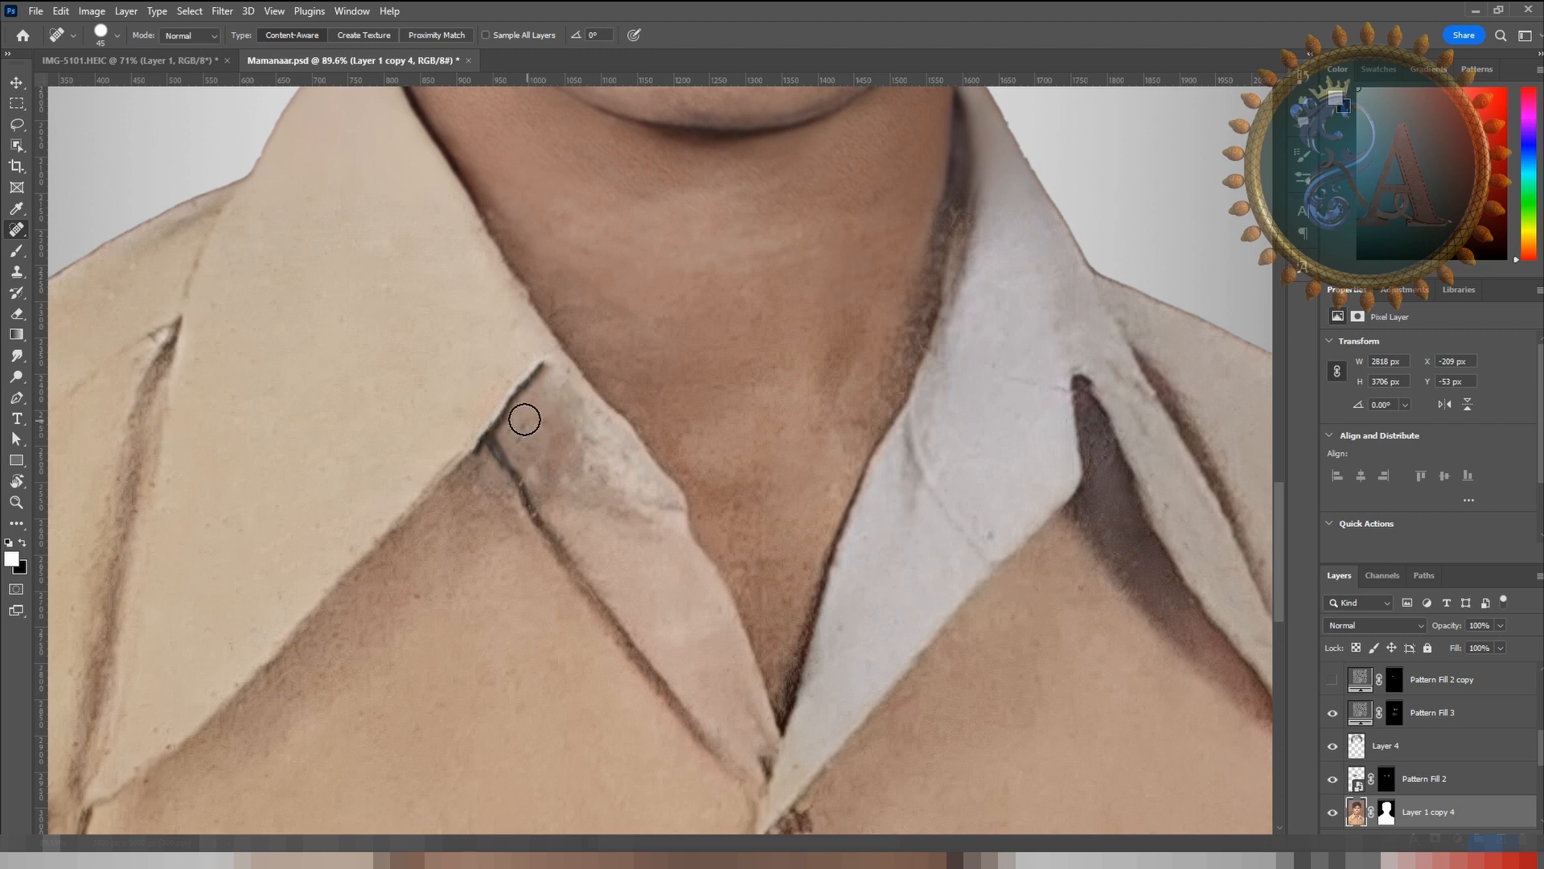
drag(406, 617, 468, 539)
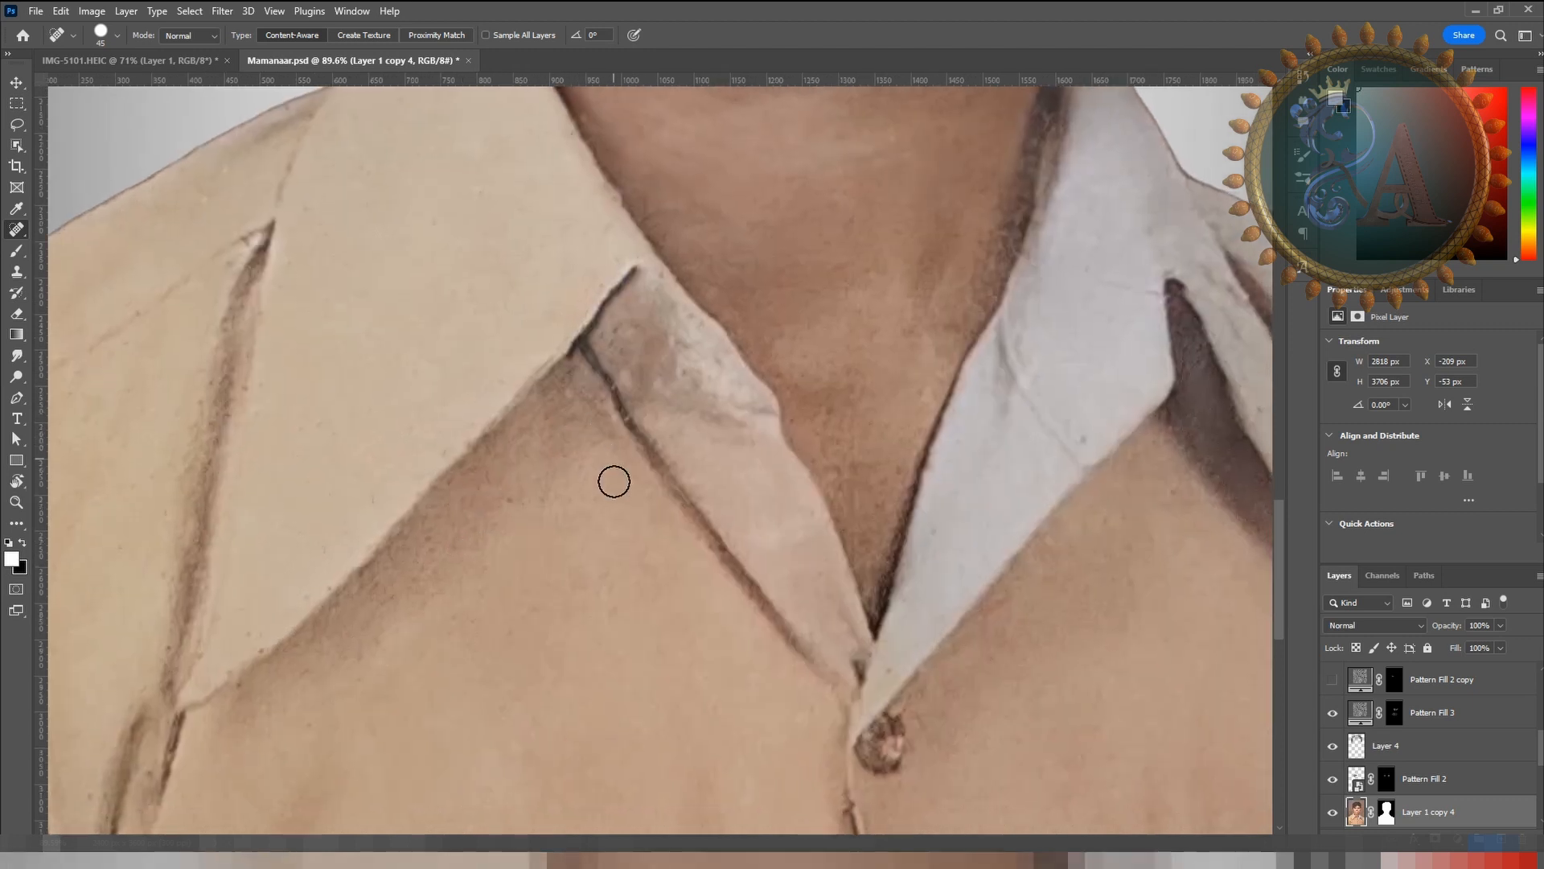
Step: Lighten the upper end of the dark placket fold by painting white on the dar01 mask
key(b)
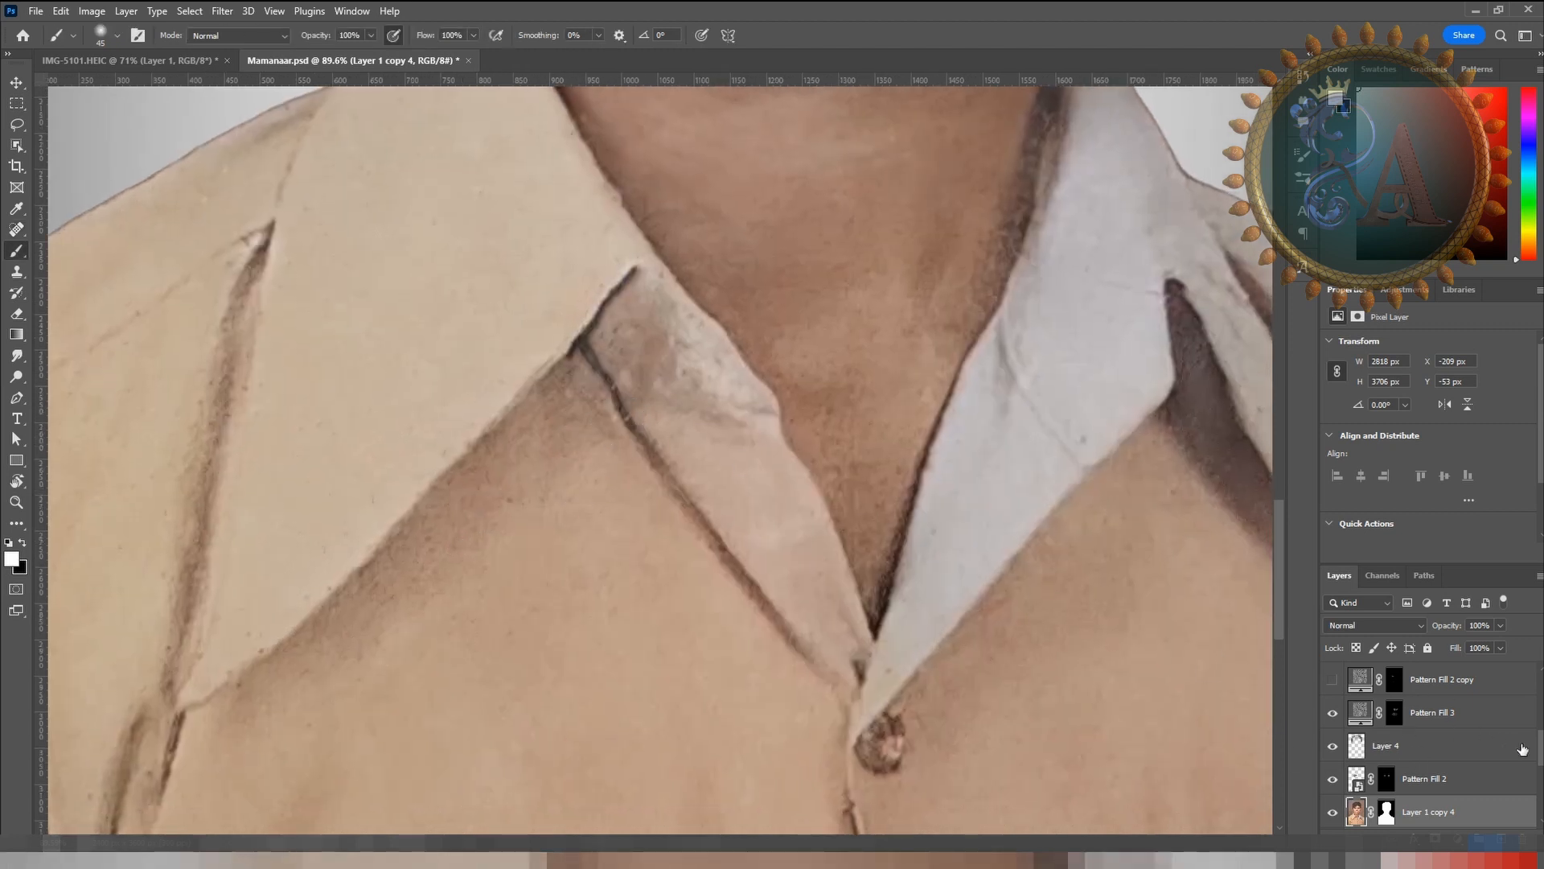
scroll(1522, 750, up, 5)
click(1394, 678)
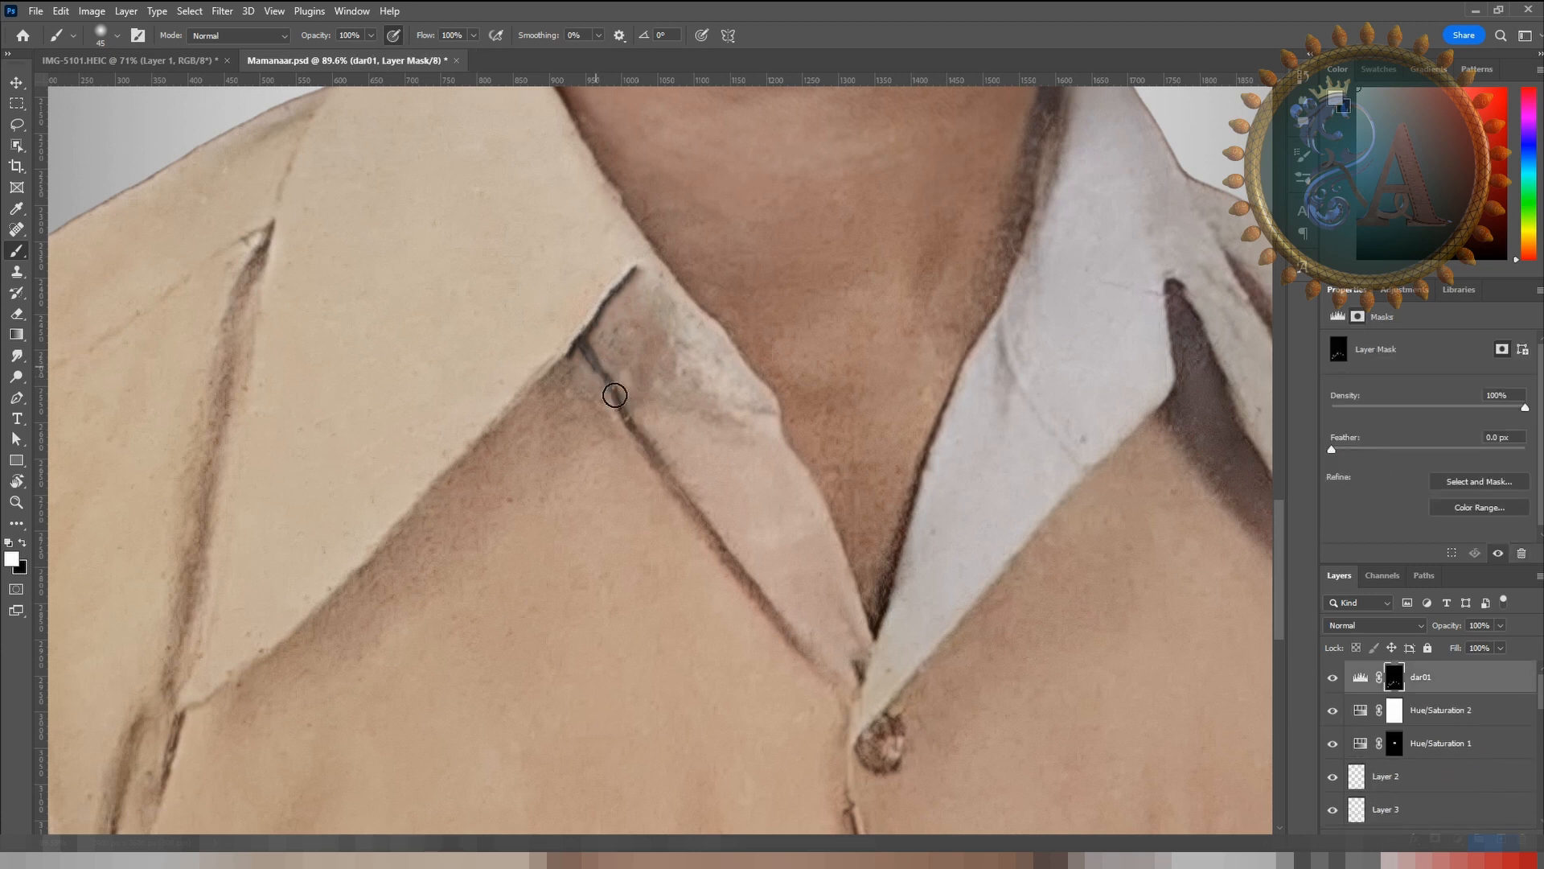
mouse_move(614, 395)
mouse_down()
mouse_move(644, 438)
mouse_move(628, 415)
mouse_up()
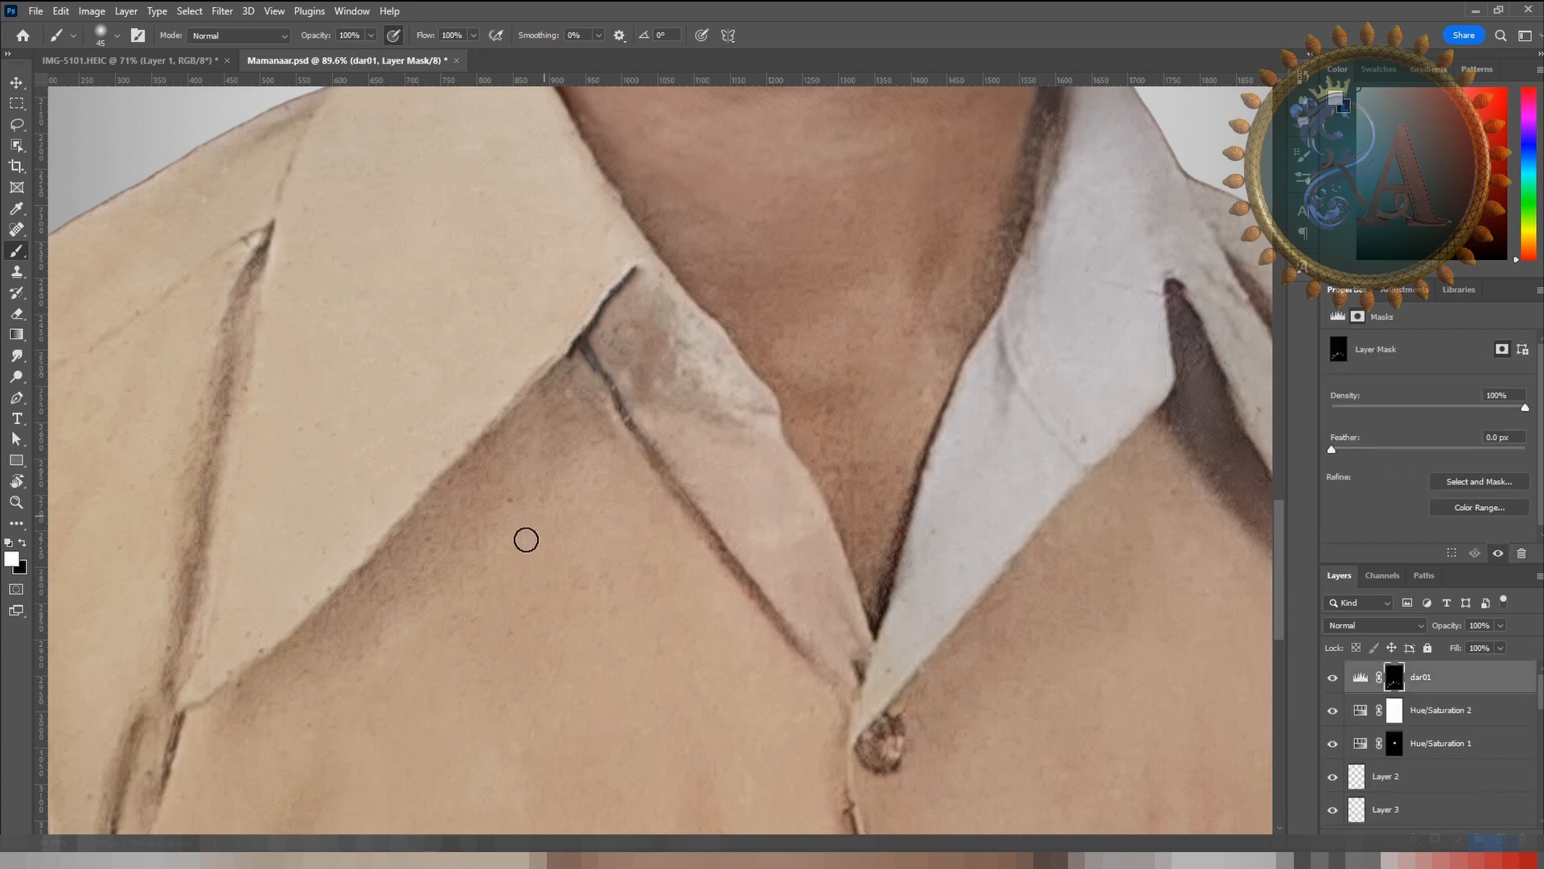
Step: Add dark strands around the swept fringe beside the forehead on the hair_stickes01 layer
drag(482, 515, 462, 486)
drag(577, 560, 467, 510)
drag(582, 426, 589, 576)
drag(589, 509, 578, 593)
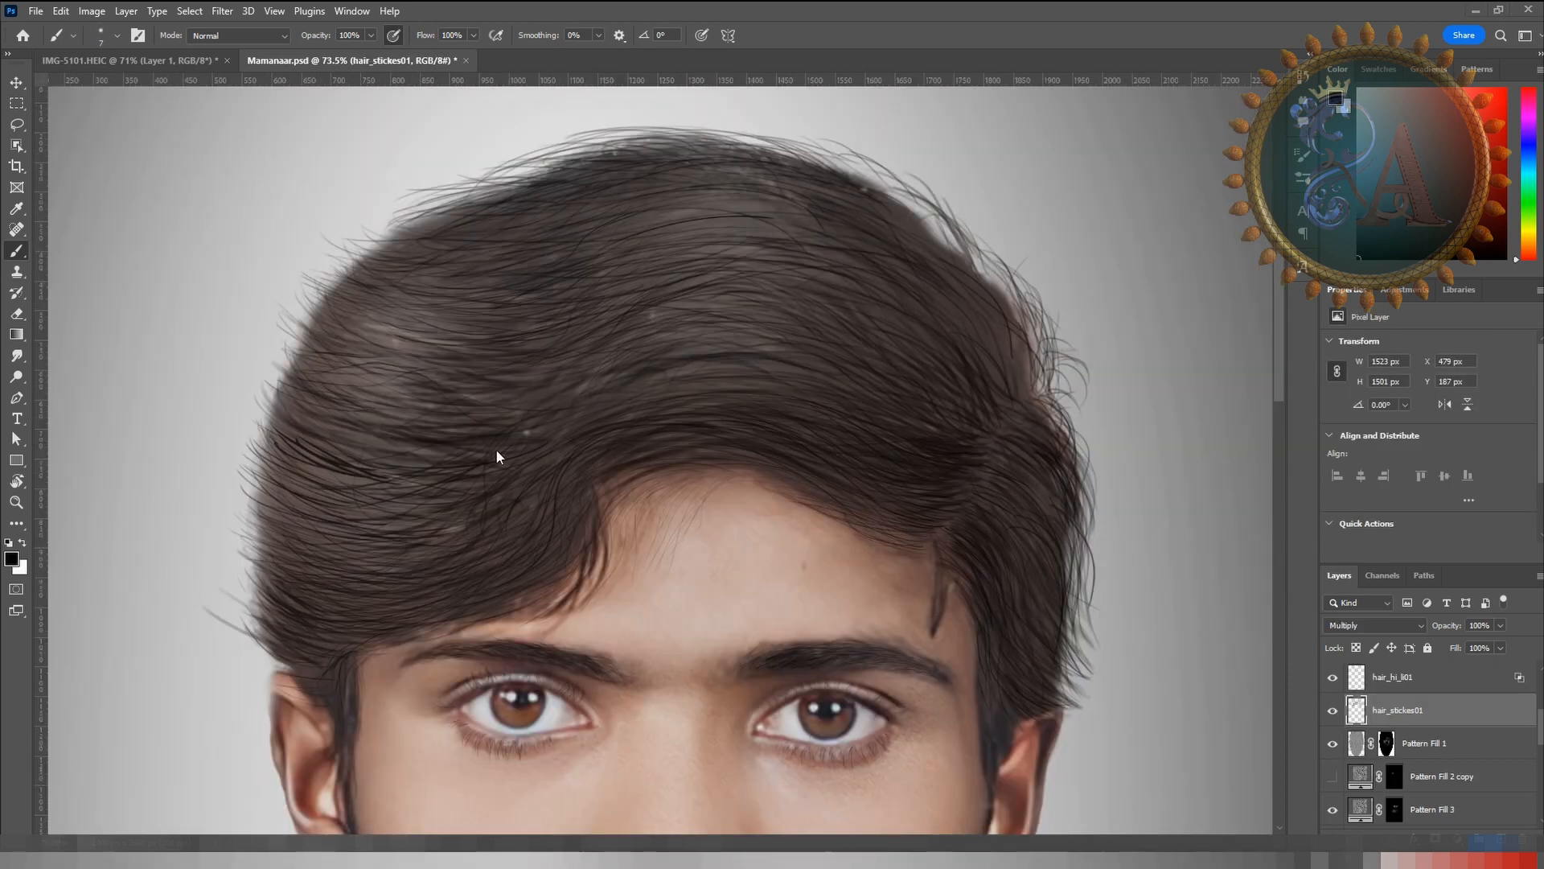
Step: Paint fine black strands across the side hair above the ear on the hair_stickes01 layer, following the combed direction
drag(342, 500, 456, 508)
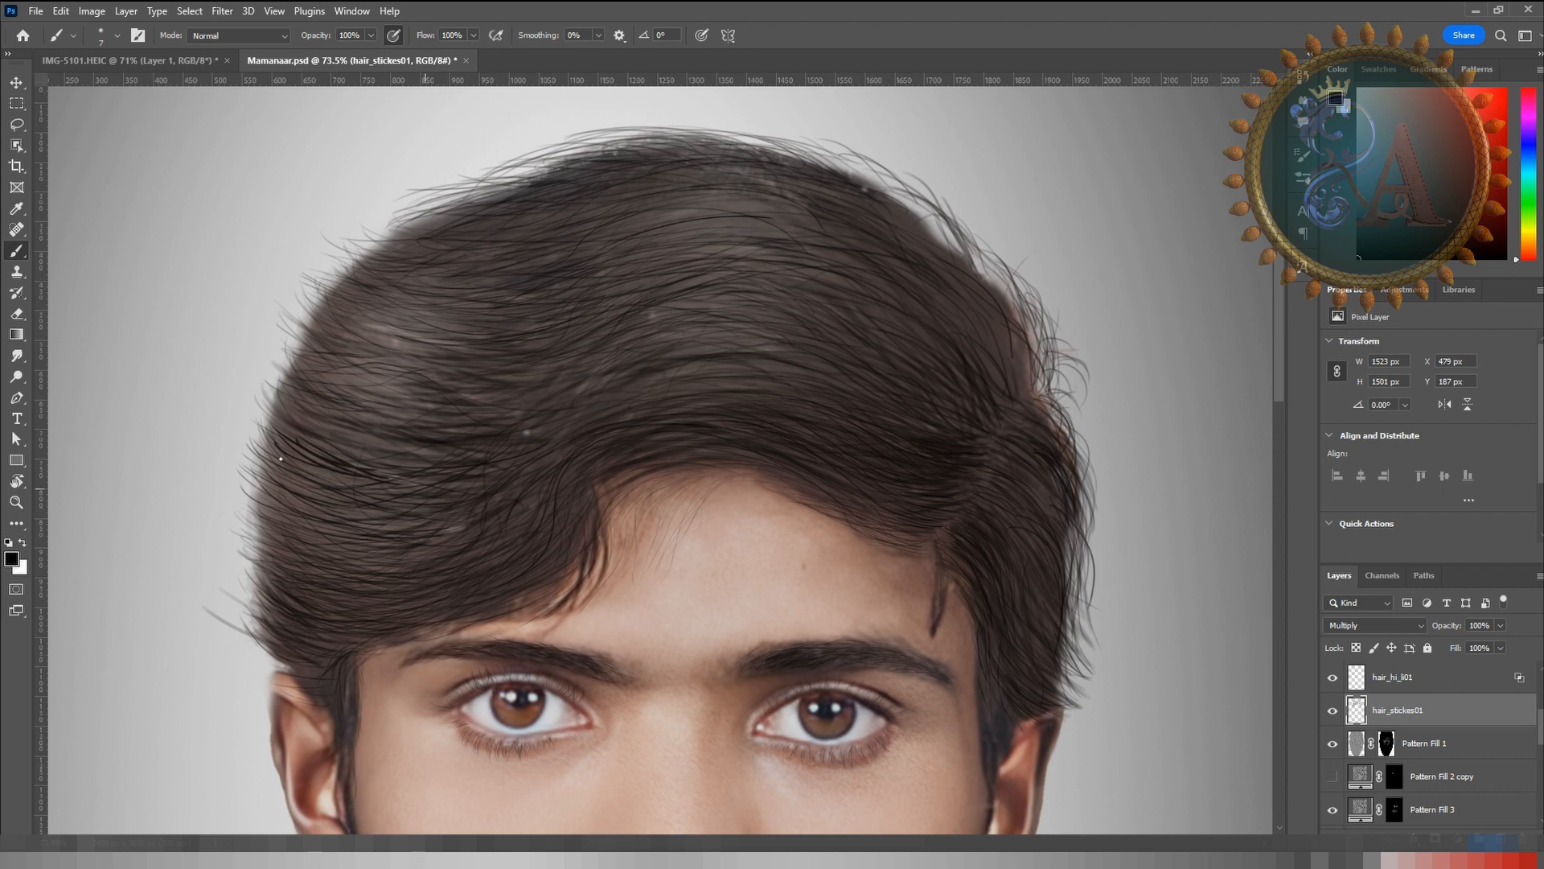
drag(338, 515, 481, 534)
drag(348, 544, 456, 551)
mouse_move(321, 527)
mouse_down()
mouse_move(425, 544)
mouse_move(401, 562)
mouse_up()
drag(267, 530, 444, 561)
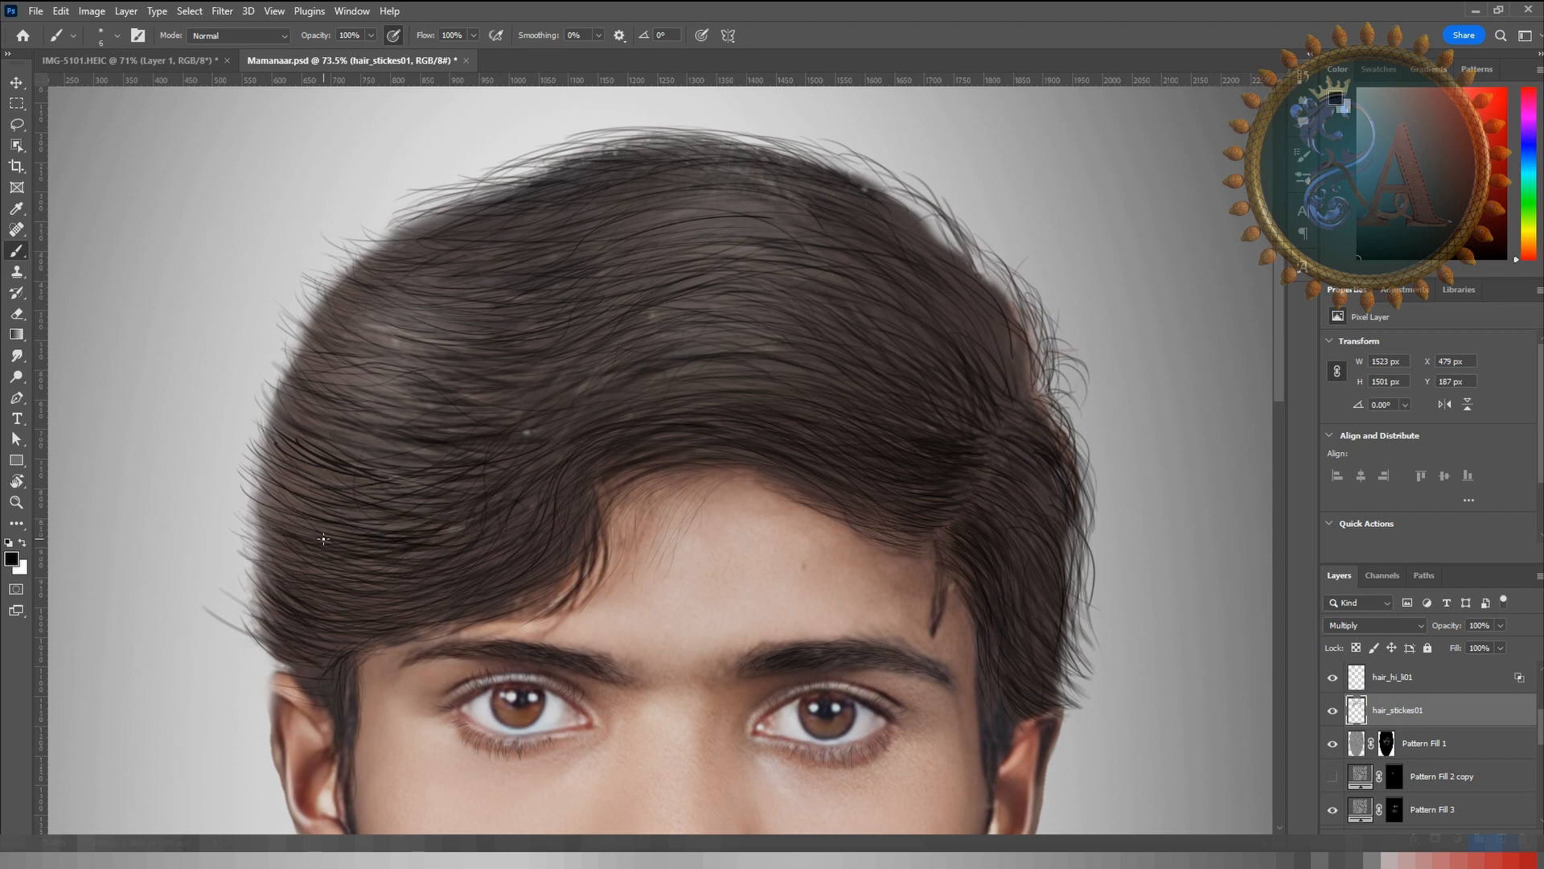
drag(292, 566, 452, 550)
drag(302, 566, 467, 537)
drag(357, 544, 441, 541)
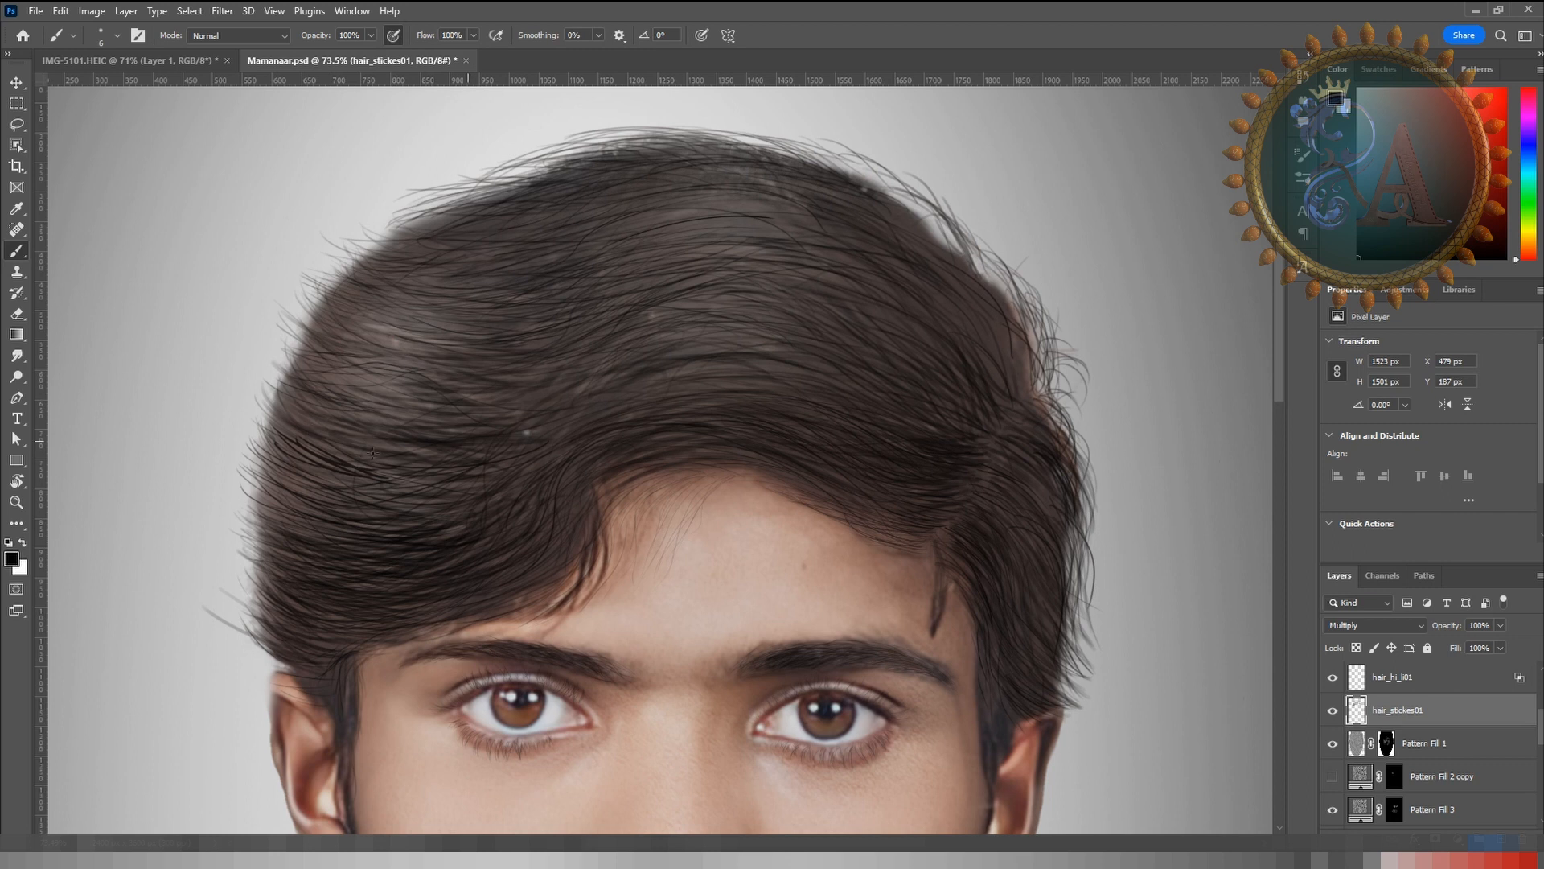
drag(349, 514, 472, 482)
drag(224, 507, 364, 483)
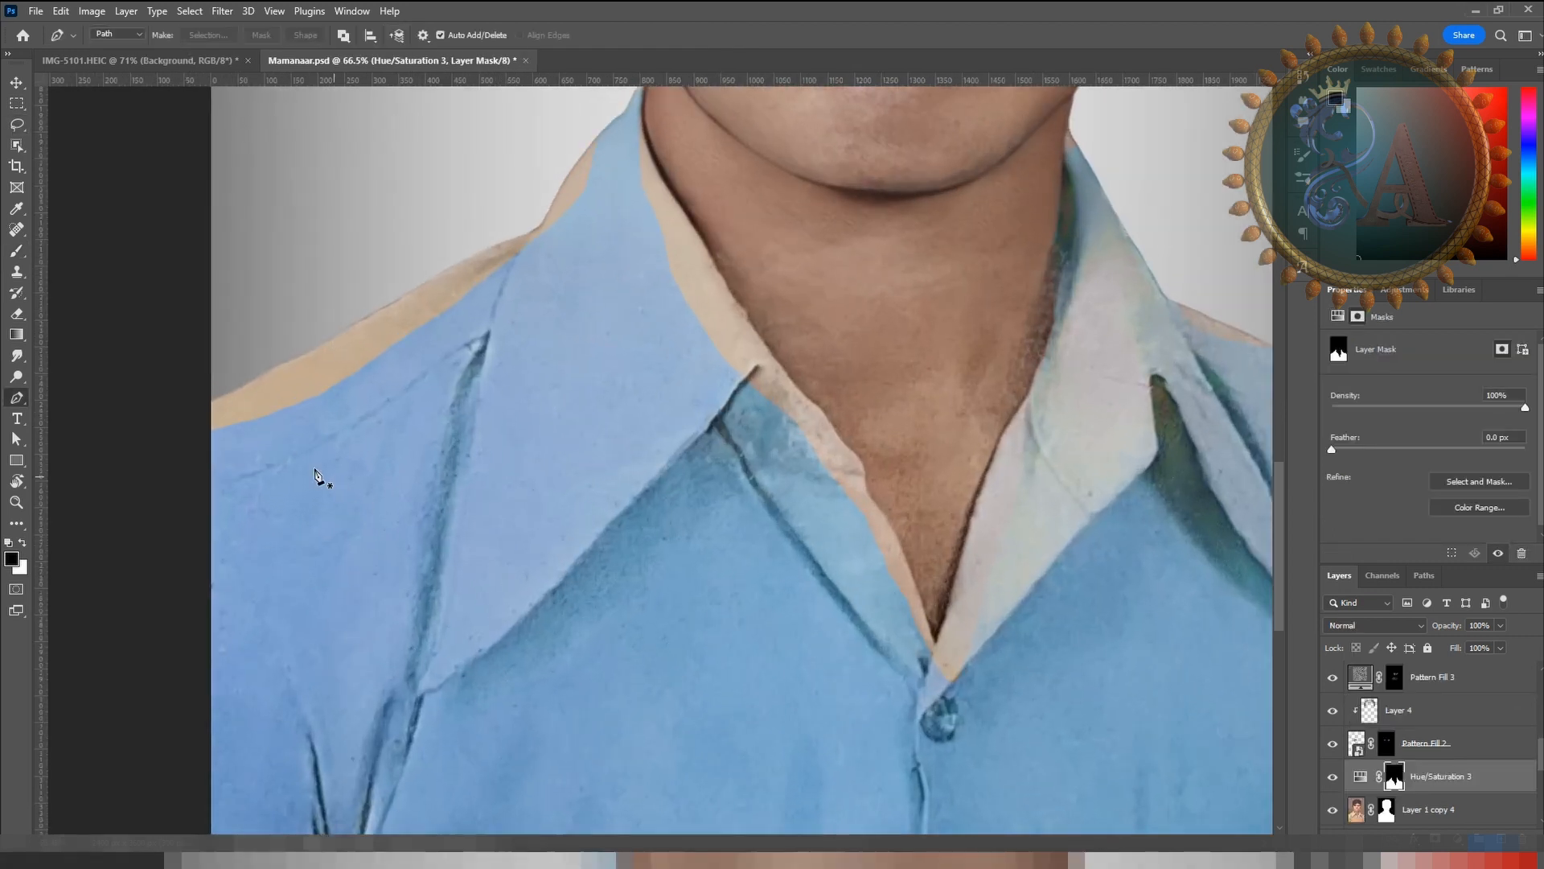
Step: Paint white on the Hue/Saturation 3 mask over the uncoloured beige strip along the shoulder and outer collar edge
scroll(352, 611, up, 3)
scroll(352, 611, up, 2)
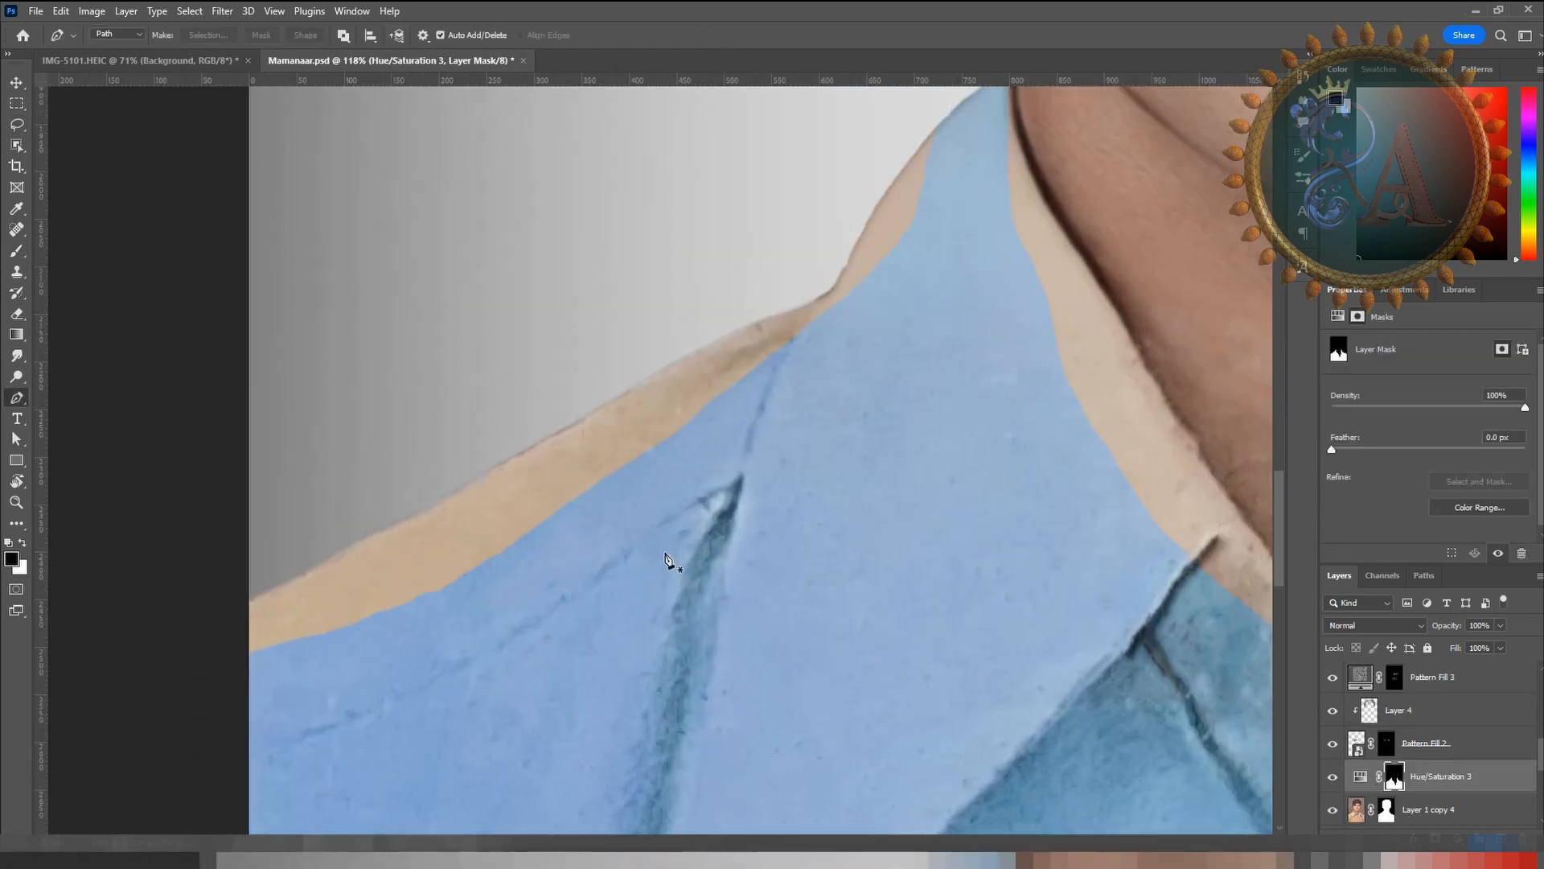
key(b)
drag(651, 458, 352, 639)
key(x)
mouse_move(453, 570)
mouse_down()
mouse_move(199, 715)
mouse_move(484, 568)
mouse_move(658, 451)
mouse_move(866, 166)
mouse_up()
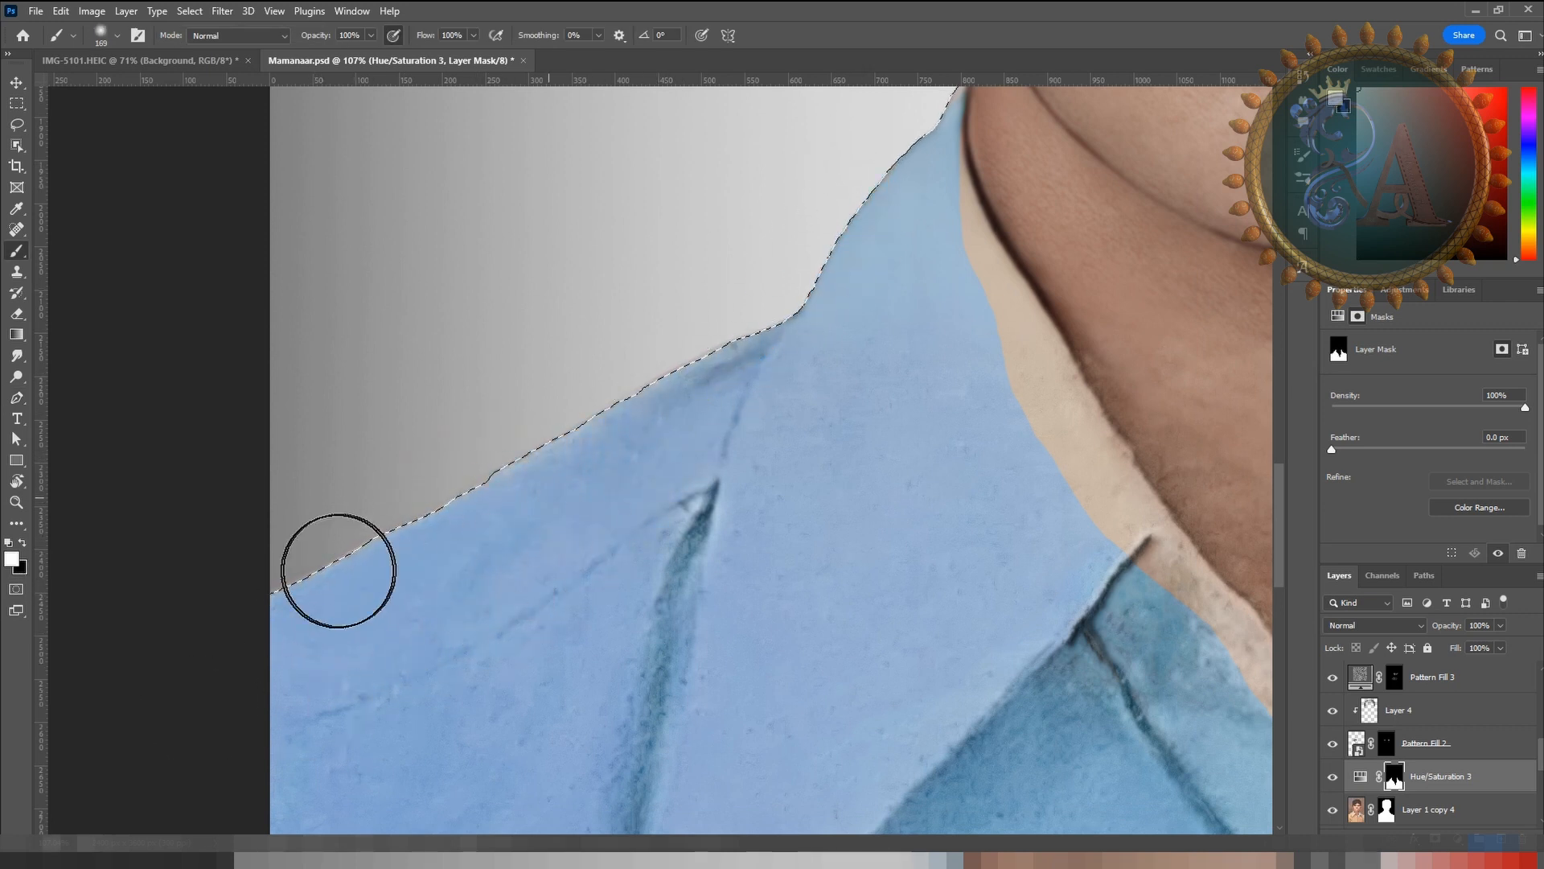
Step: Extend the blue shirt colour to the opposite shoulder's edge by painting white on the Hue/Saturation 3 mask
scroll(702, 422, down, 4)
mouse_move(702, 422)
mouse_down()
mouse_move(260, 403)
mouse_move(53, 371)
mouse_up()
drag(818, 364, 949, 406)
drag(895, 385, 764, 719)
Step: Shrink the brush and paint white on the Hue/Saturation 3 mask over the uncoloured collar tip beside the neck
scroll(741, 185, up, 2)
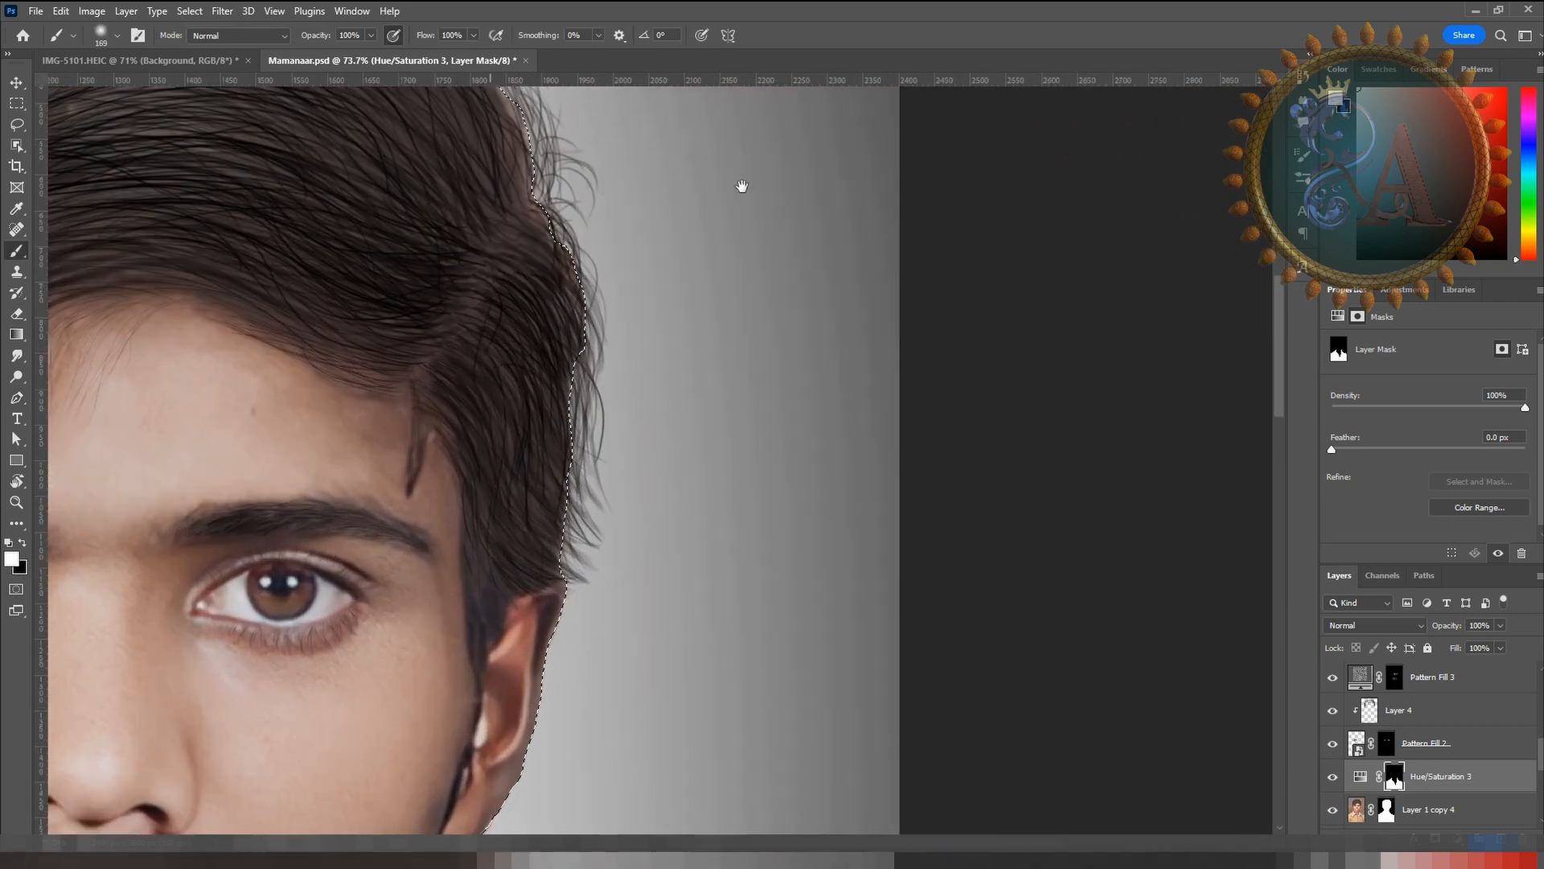
drag(482, 804, 608, 494)
scroll(488, 488, up, 4)
drag(488, 488, 533, 326)
scroll(589, 504, up, 3)
key(bracketleft)
key(bracketleft)
key(bracketleft)
key(bracketleft)
key(bracketleft)
key(bracketleft)
key(bracketleft)
key(bracketleft)
key(bracketleft)
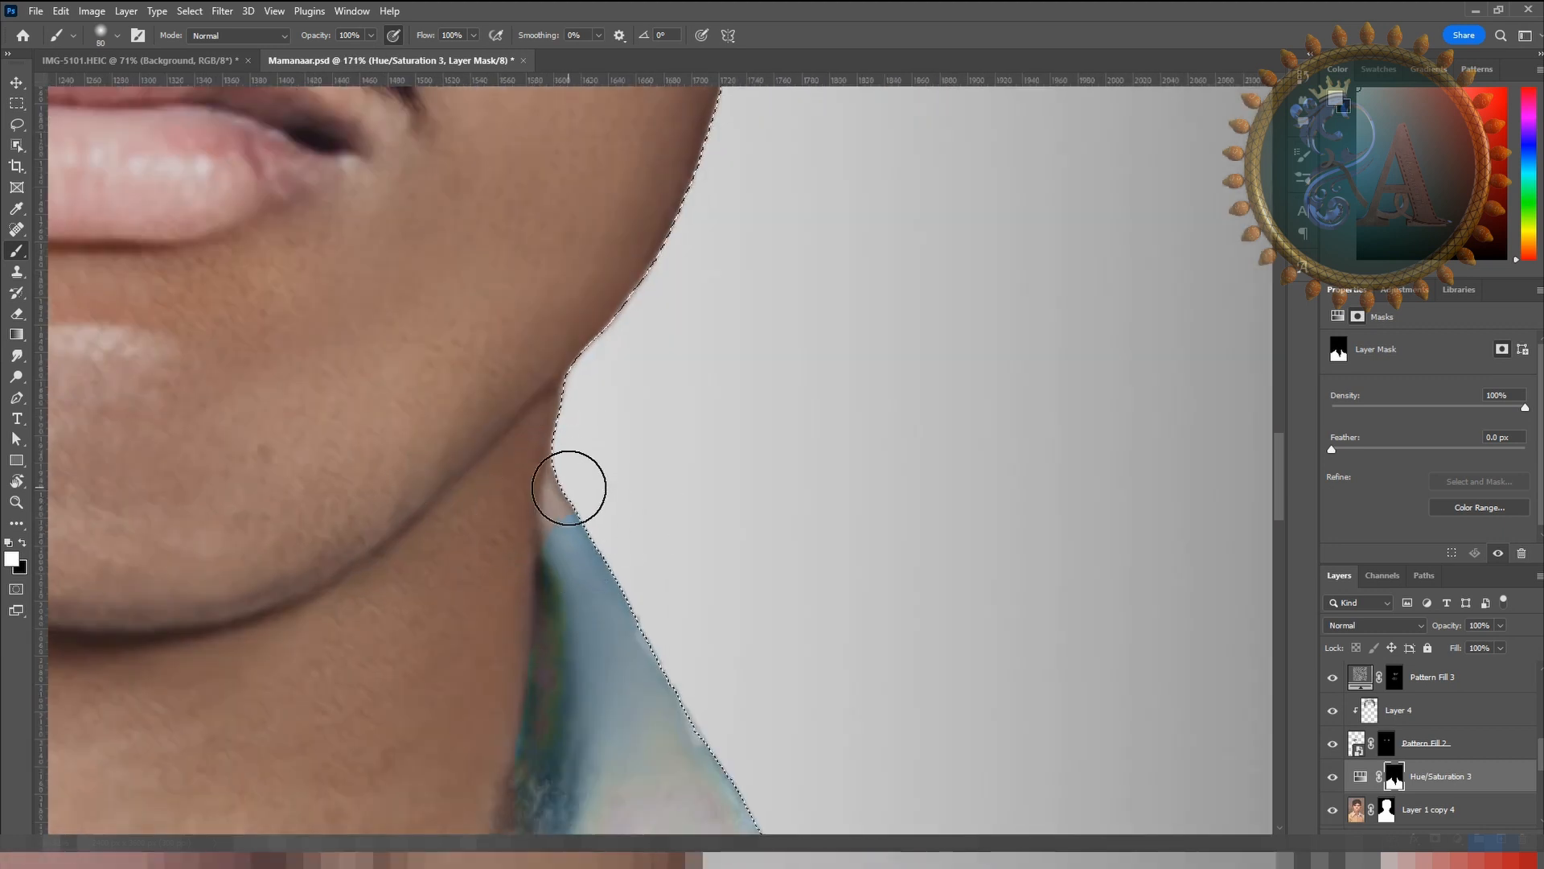
mouse_move(569, 486)
mouse_down()
mouse_move(574, 530)
mouse_move(563, 504)
mouse_move(620, 583)
mouse_up()
scroll(620, 582, down, 5)
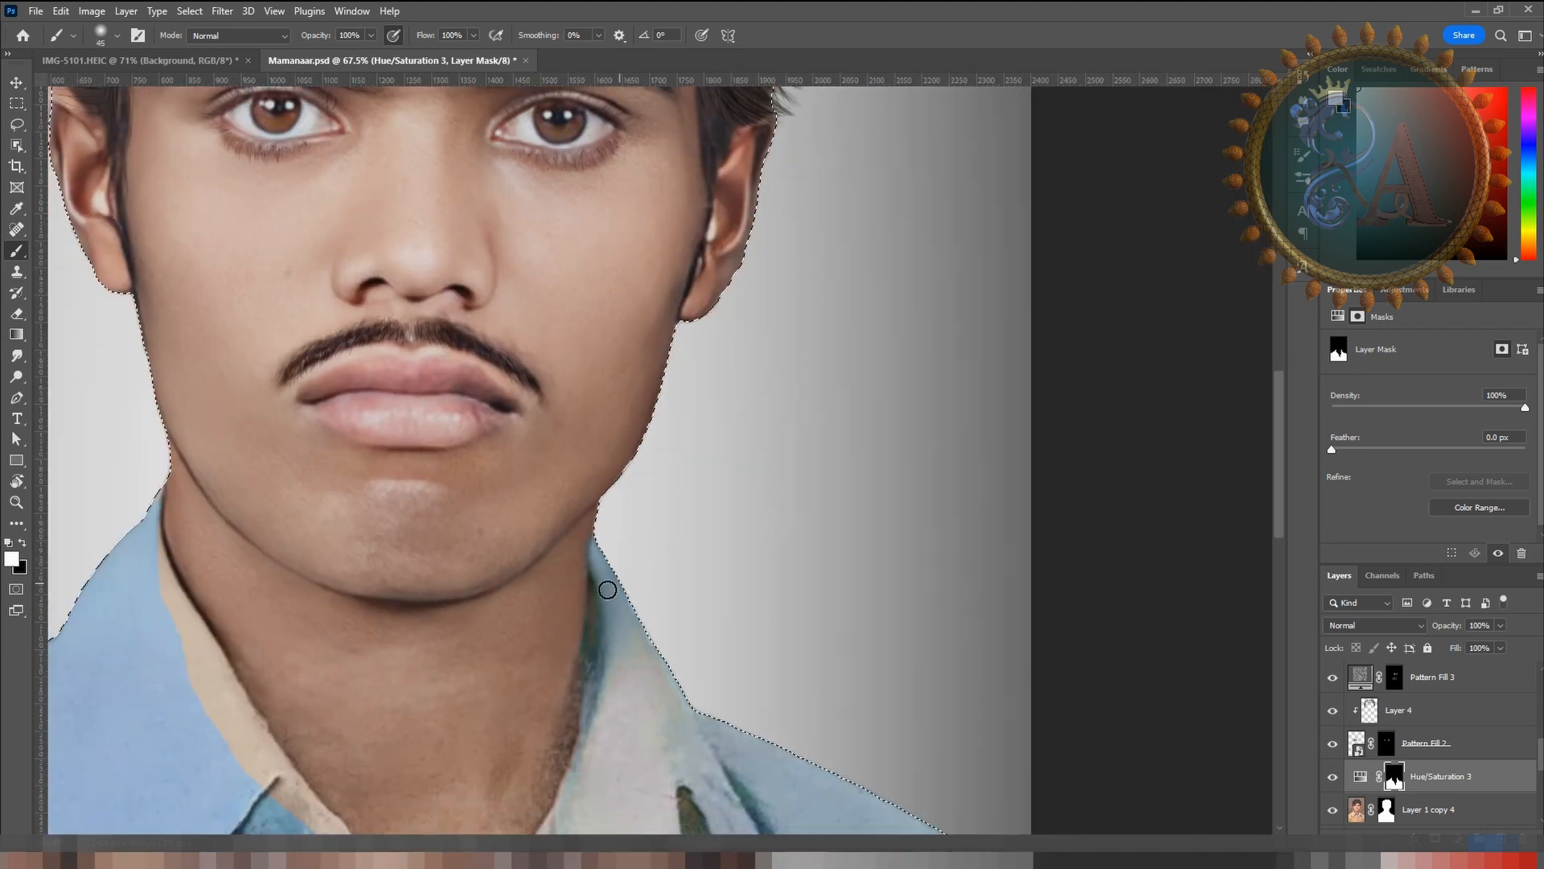
Step: Refine the Hue/Saturation 3 mask where the collar meets the neck below the jaw, using a smaller brush with black
scroll(607, 586, up, 6)
key(bracketleft)
key(bracketleft)
key(bracketleft)
key(bracketleft)
key(x)
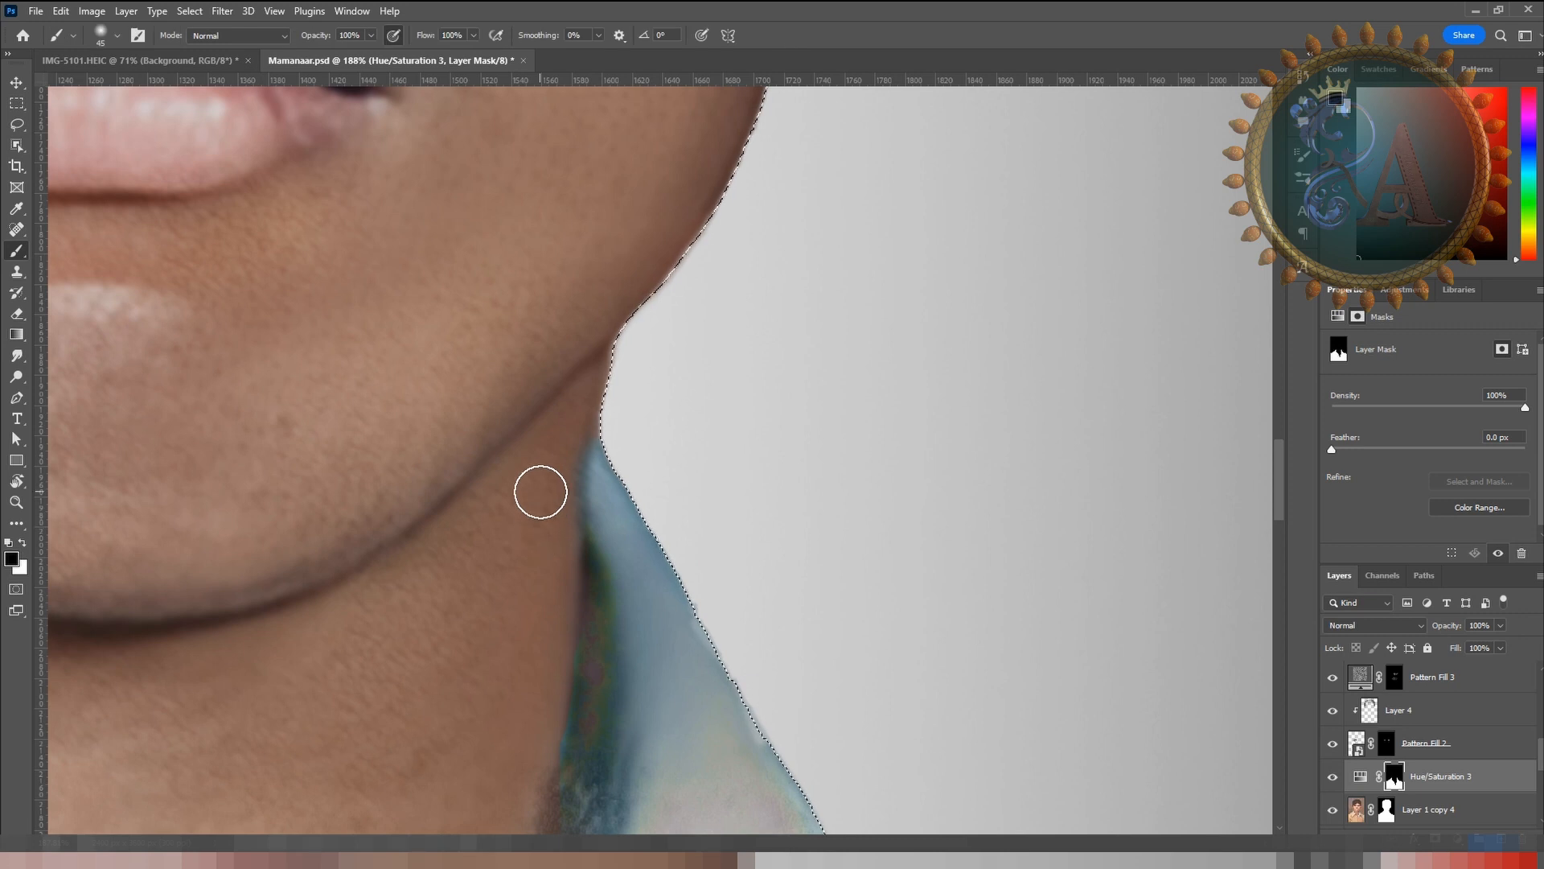
scroll(576, 621, down, 6)
key(bracketleft)
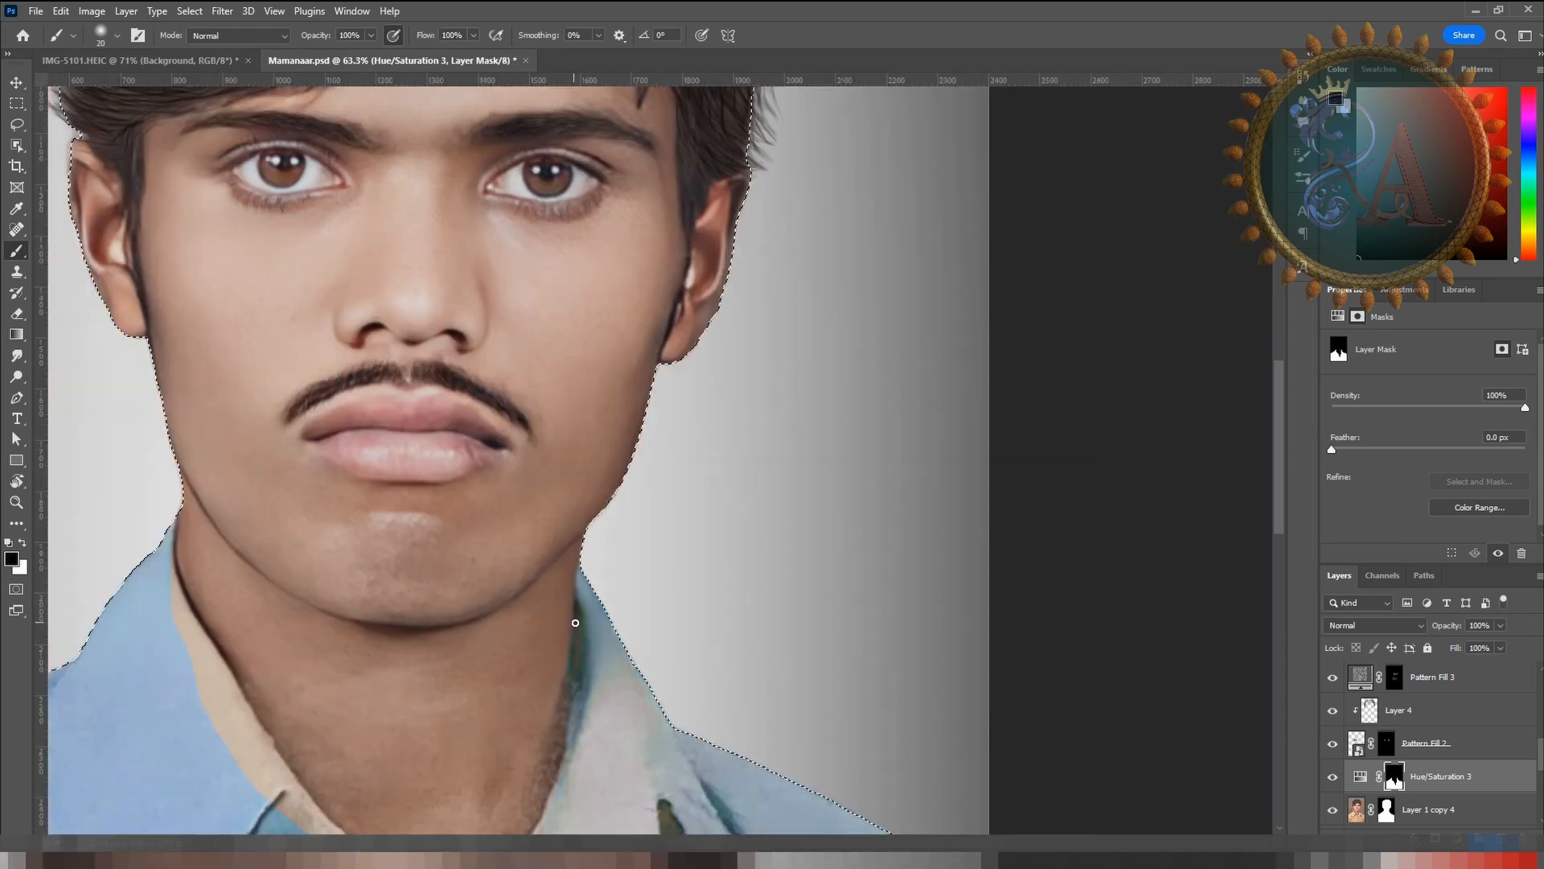
Step: Touch up the opposite collar tip on the Hue/Saturation 3 mask with white and clear the selection
scroll(557, 497, up, 4)
key(x)
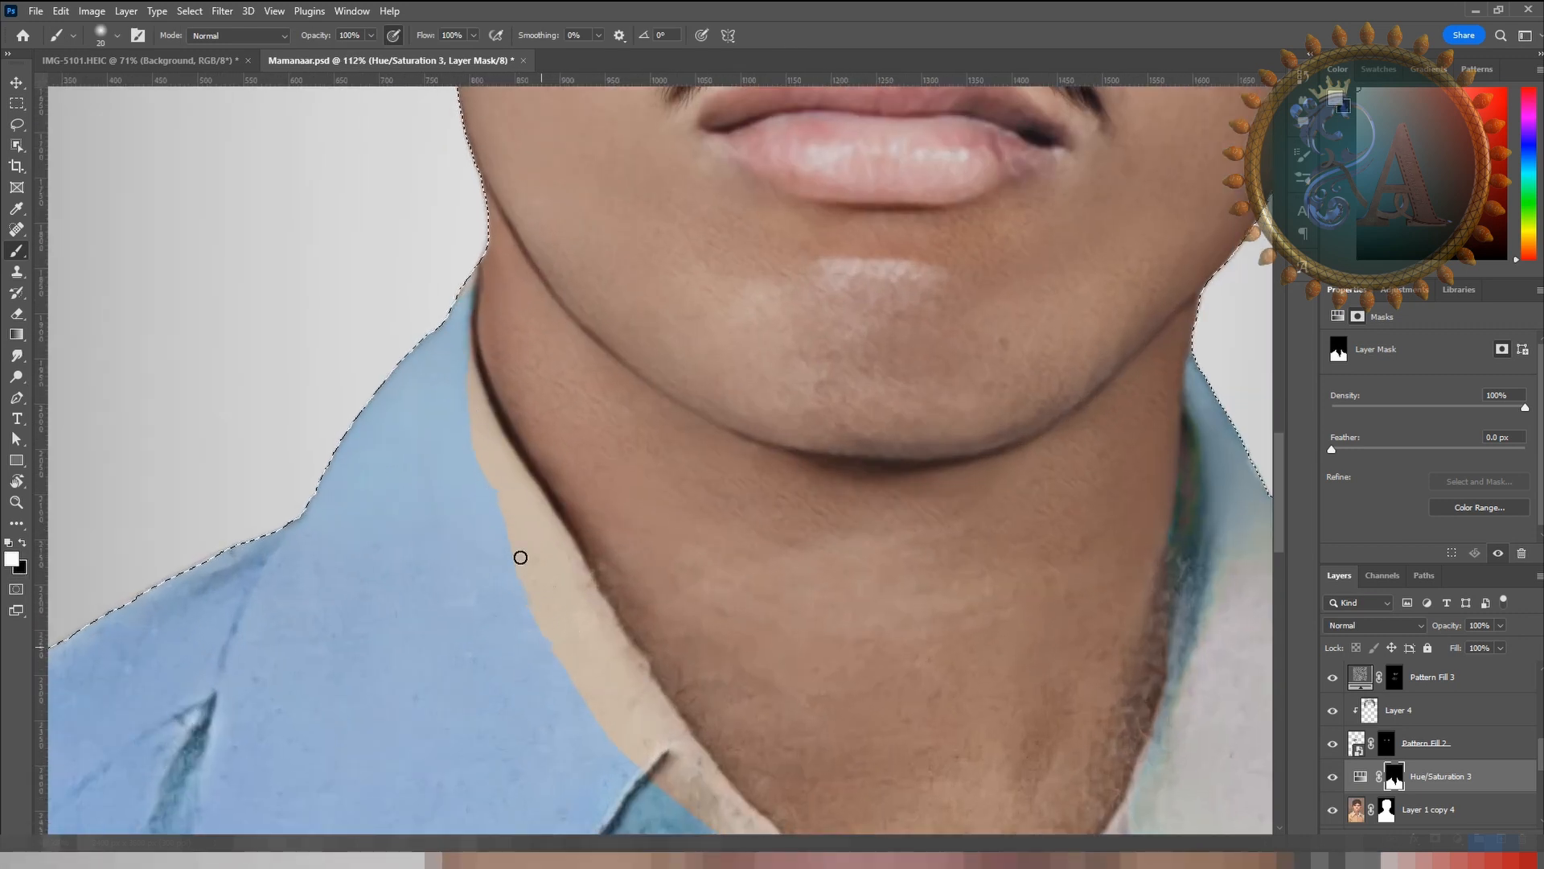
scroll(424, 220, up, 3)
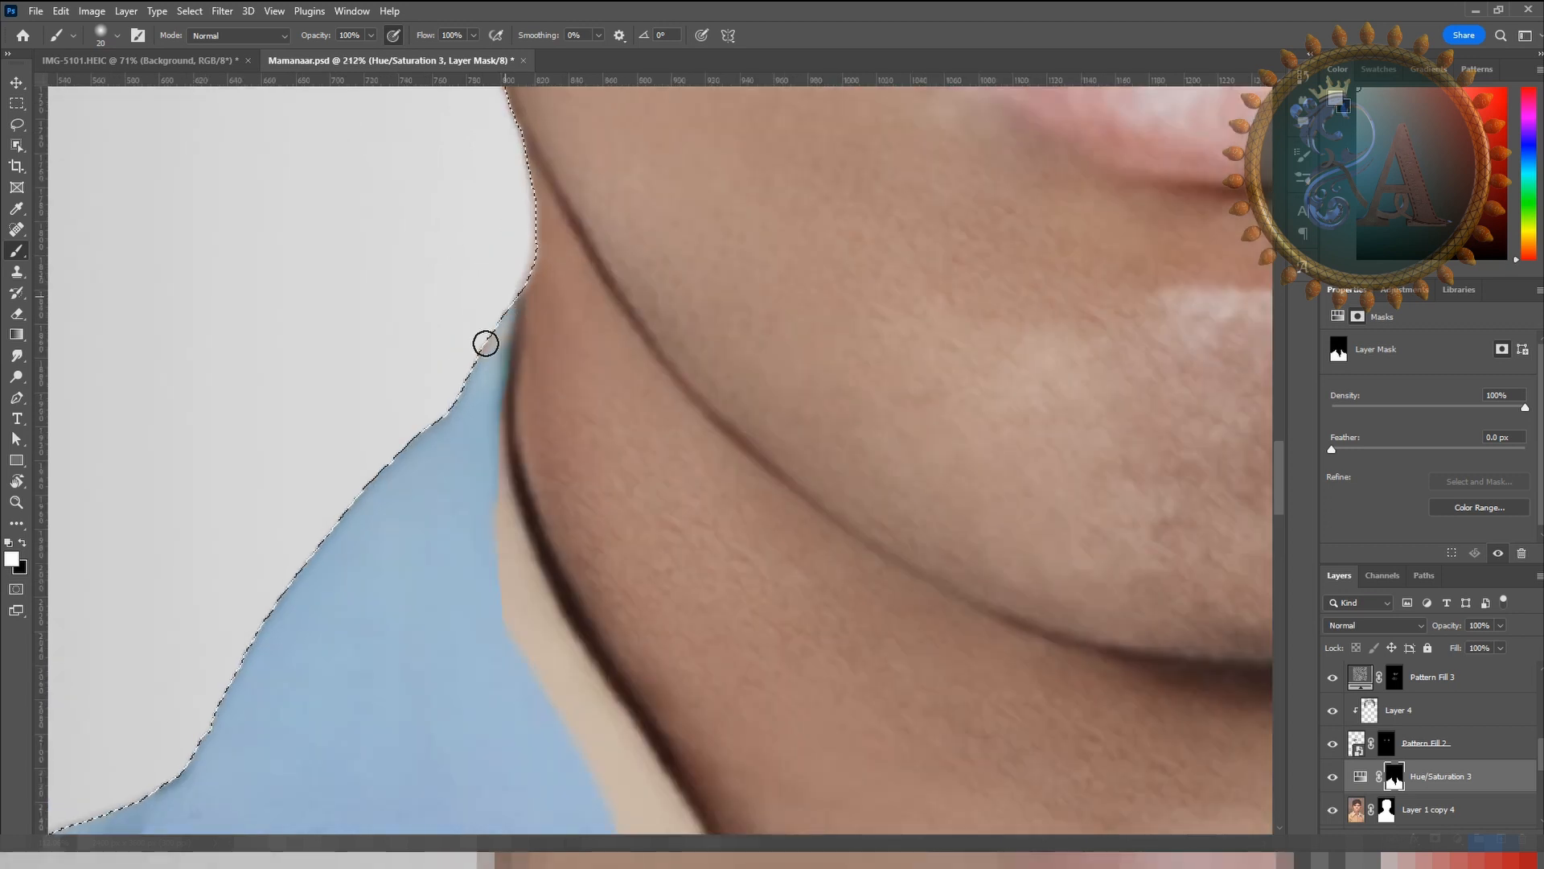
scroll(483, 370, down, 1)
key(ctrl+d)
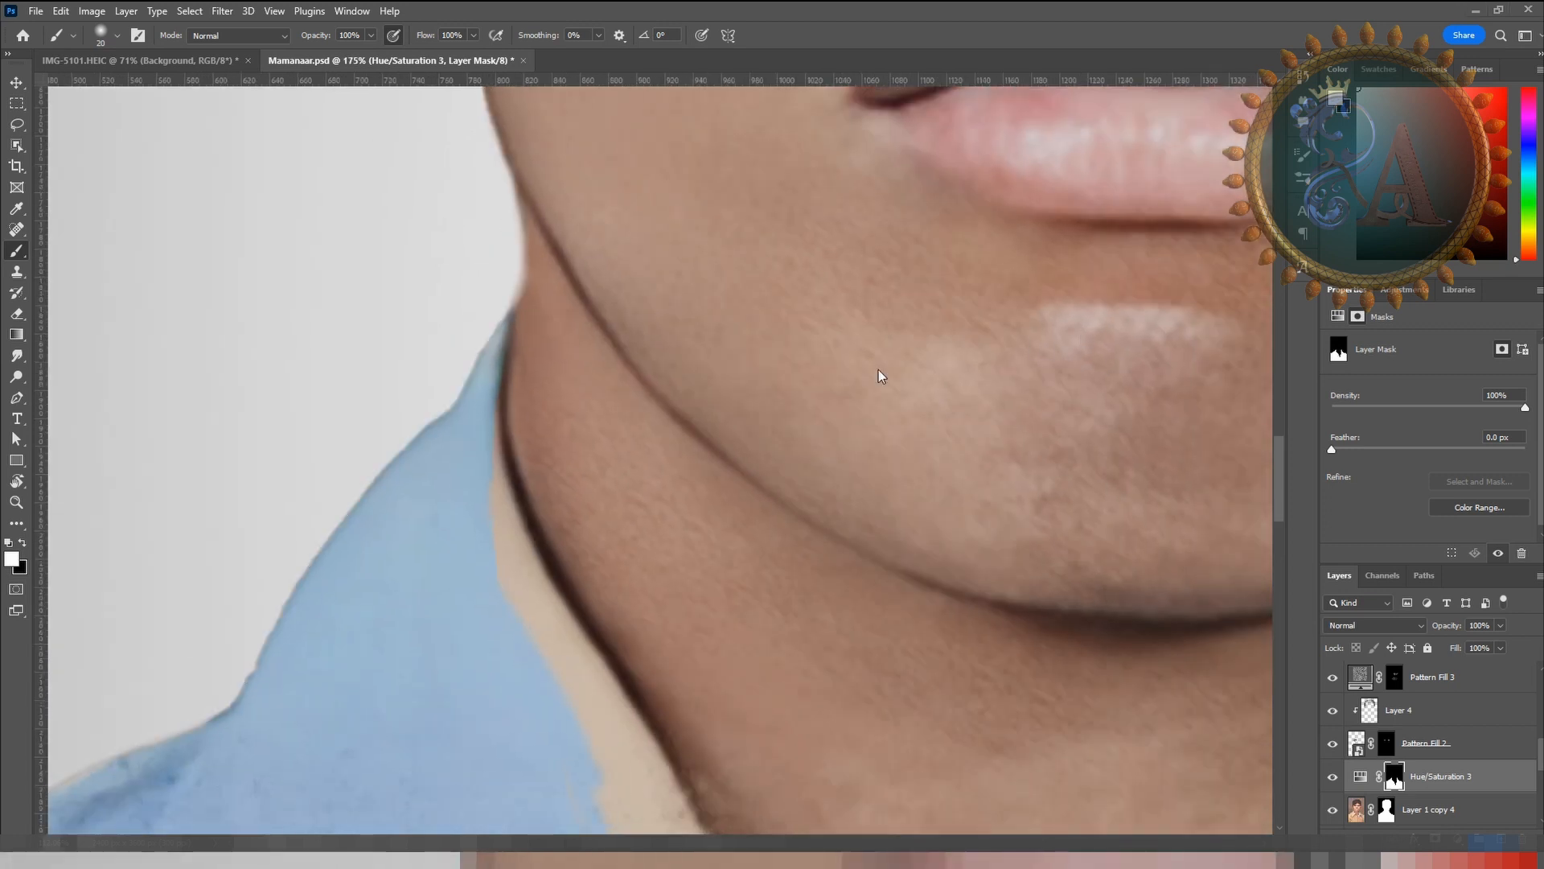
key(ctrl+shift+d)
key(p)
key(ctrl+d)
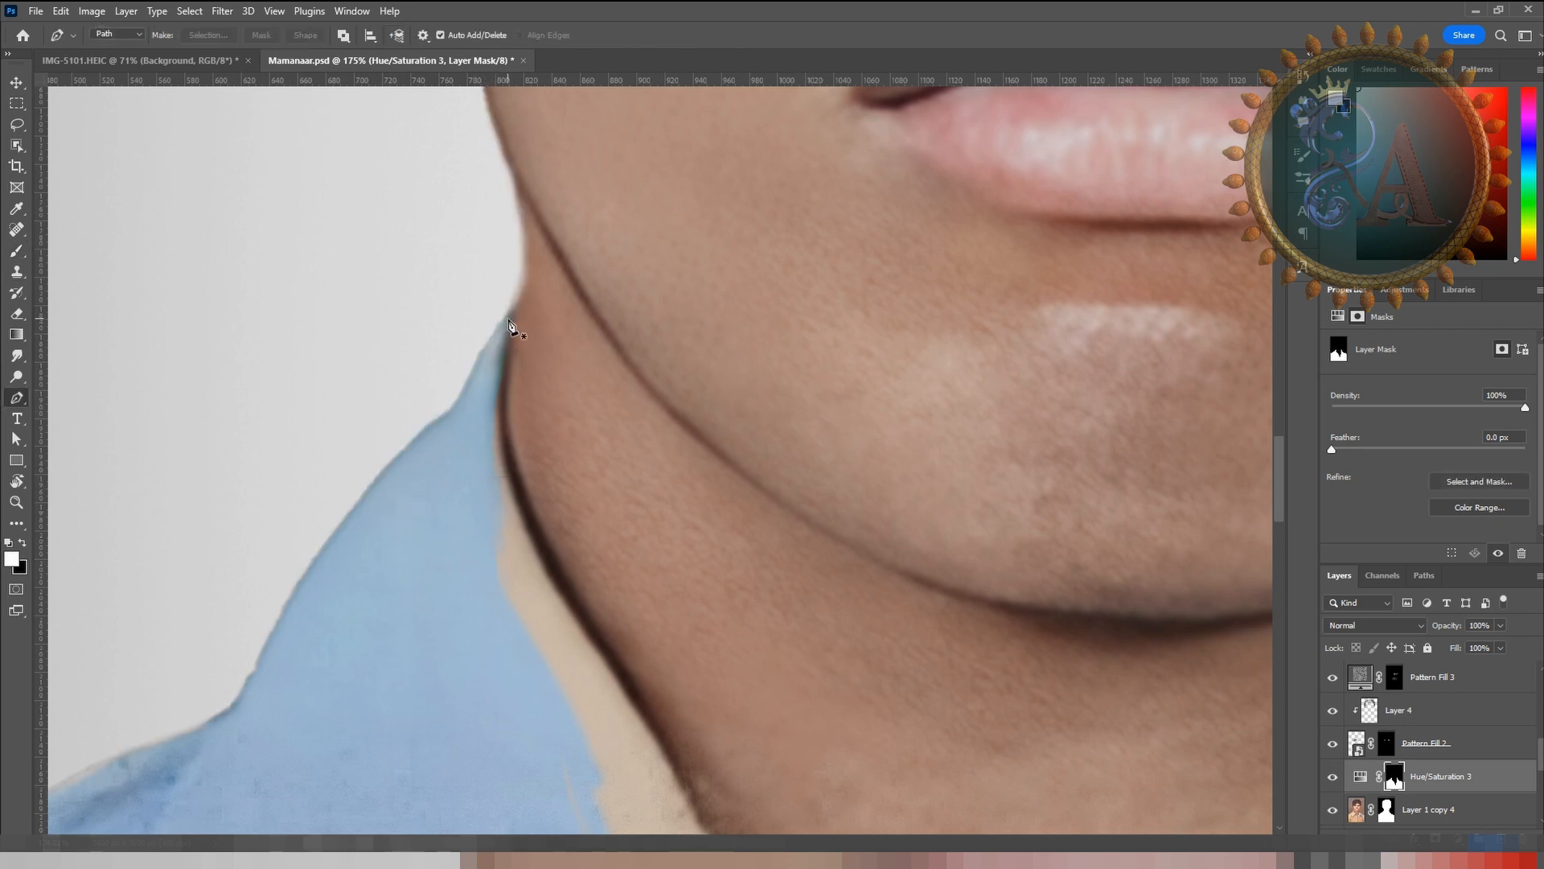
Step: Trace a pen path from the collar tip down the neck edge of the beige inner collar strip
drag(509, 318, 504, 321)
drag(515, 474, 541, 558)
drag(552, 526, 430, 371)
drag(533, 576, 584, 656)
drag(612, 653, 491, 458)
drag(546, 556, 547, 455)
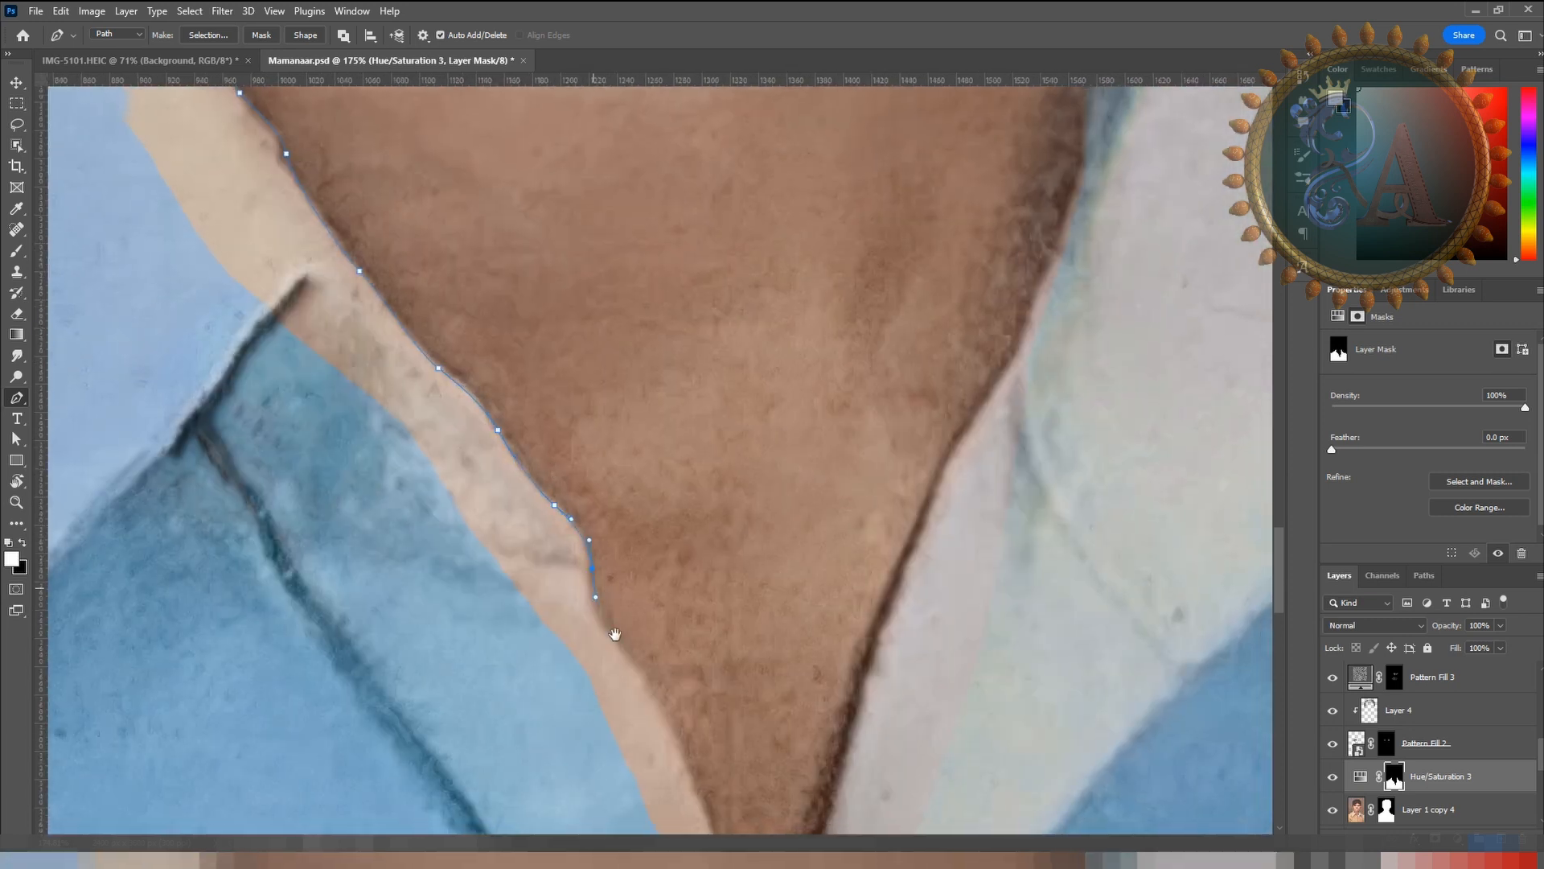
drag(615, 634, 578, 348)
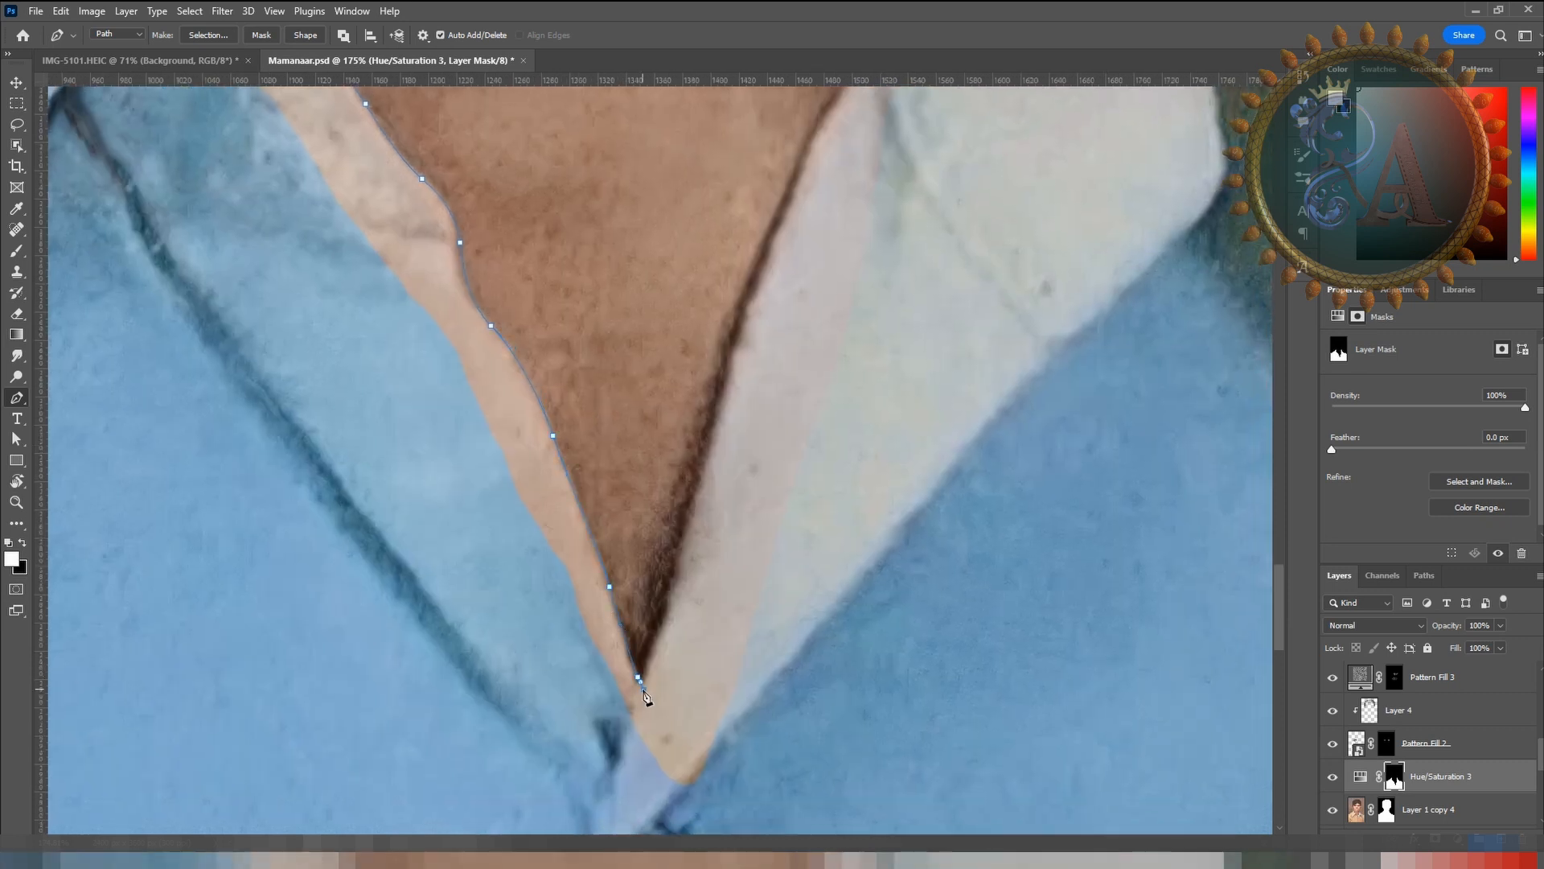
Step: Continue the pen path around the point of the V-neck and up the neck edge of the opposite collar
drag(694, 512, 575, 684)
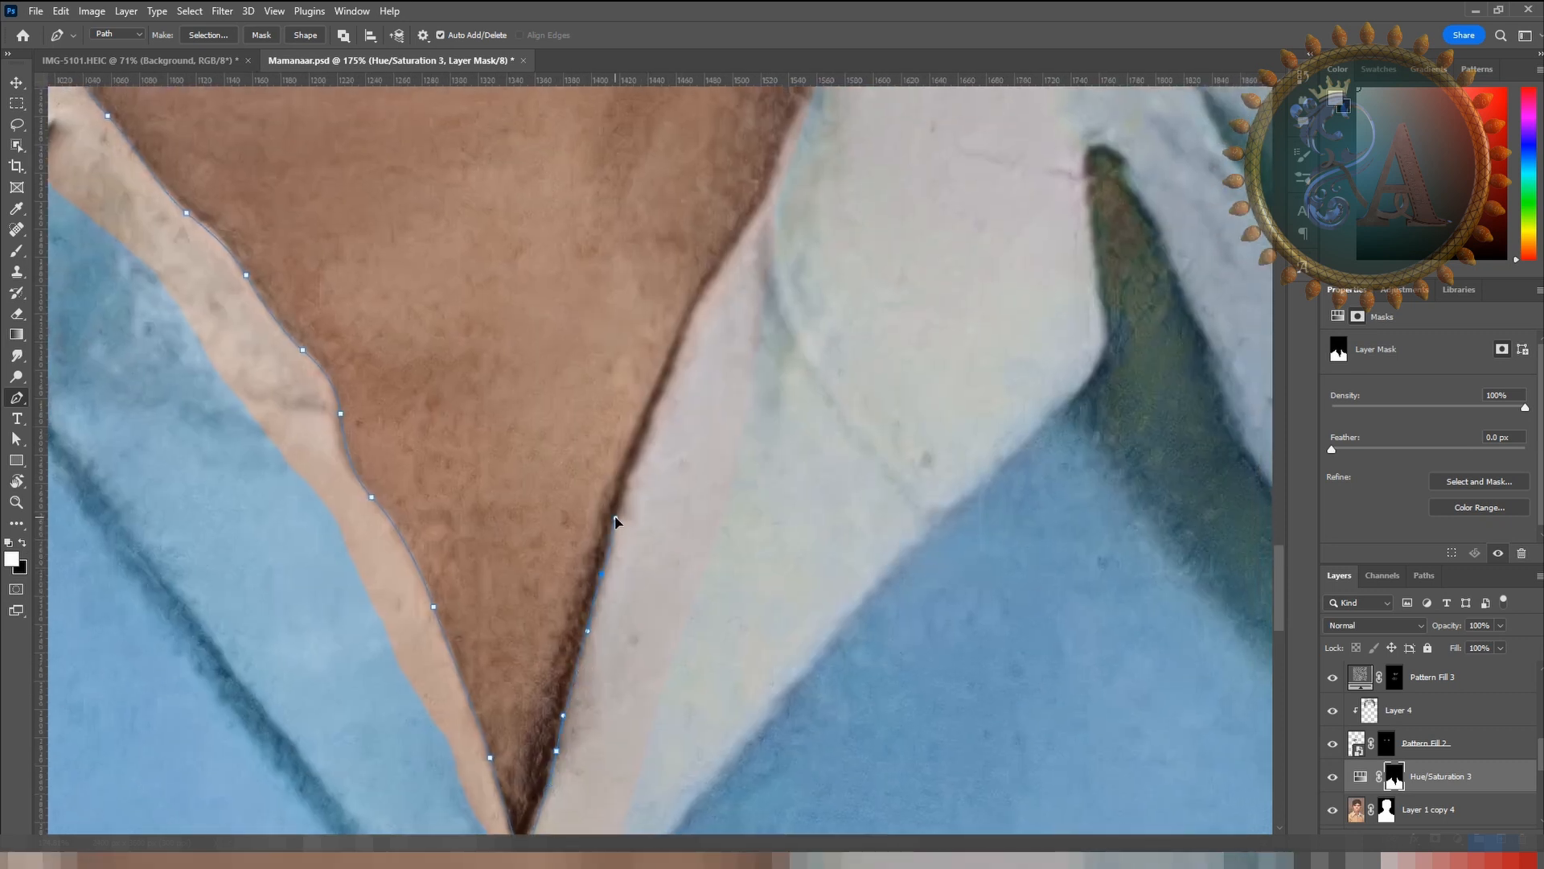
drag(644, 441, 490, 645)
drag(531, 542, 551, 519)
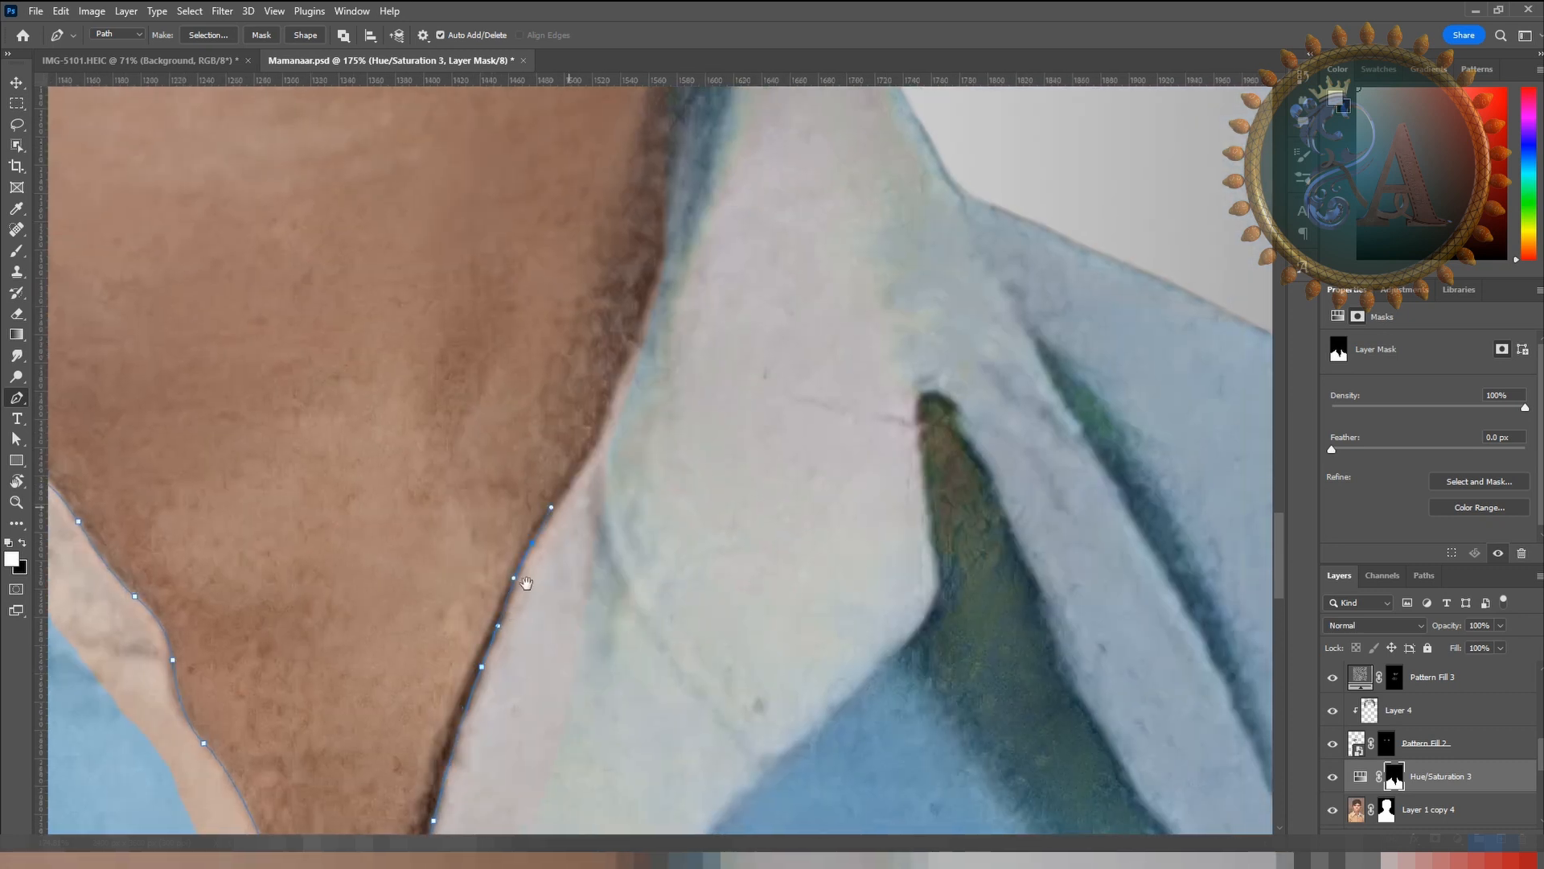
drag(526, 583, 469, 696)
mouse_move(546, 541)
mouse_down()
mouse_move(555, 511)
mouse_move(513, 634)
mouse_move(545, 523)
mouse_up()
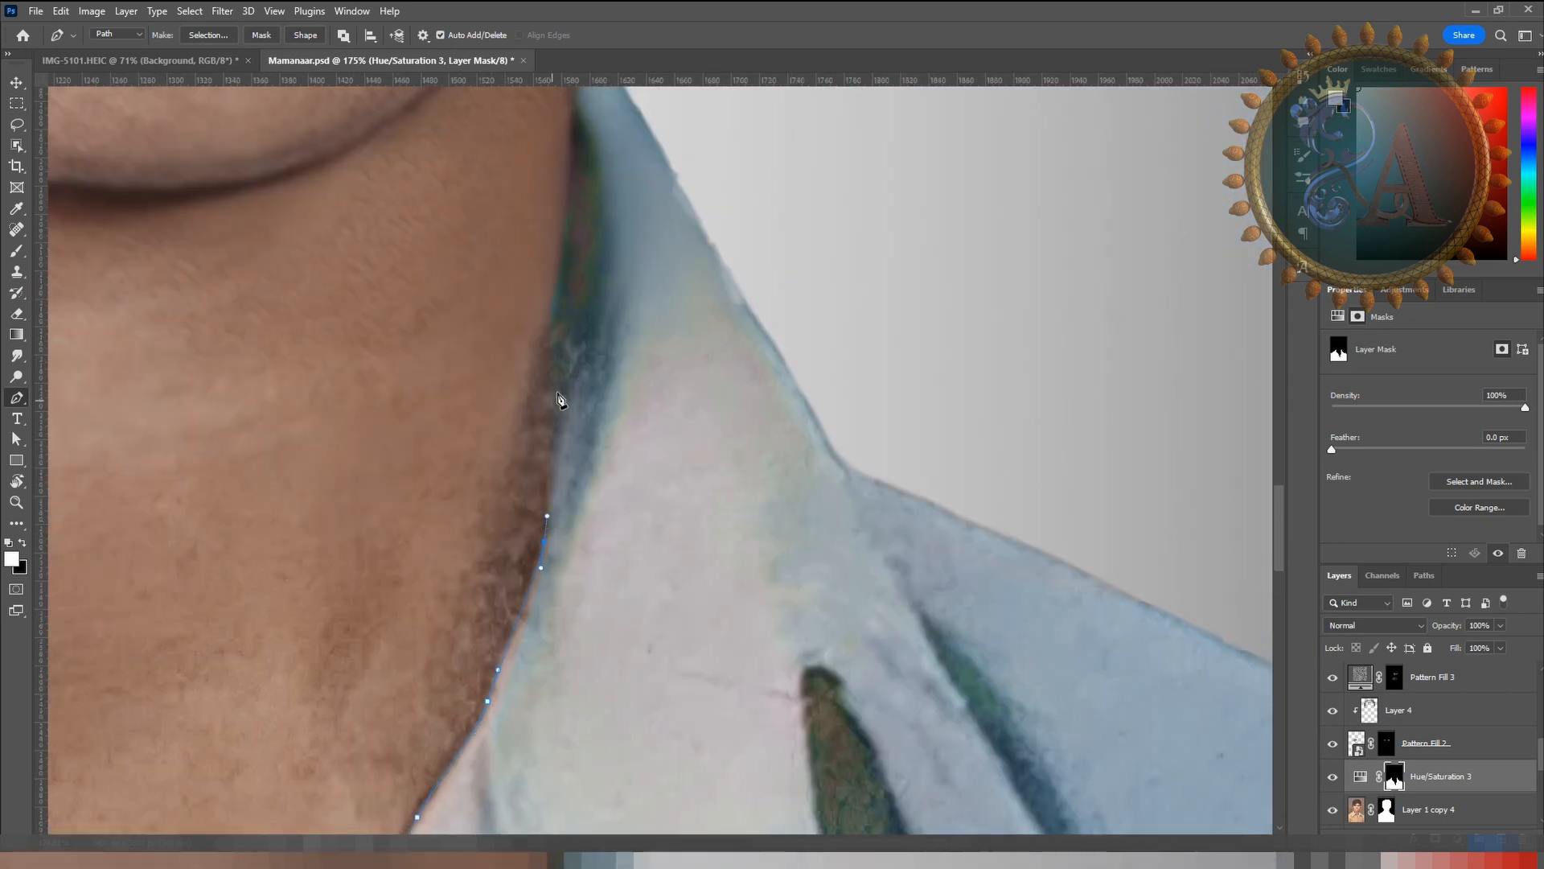
drag(562, 377, 573, 365)
Step: Close the pen path across the pale collar, around the shirt front and back up to the starting collar tip
drag(600, 356, 734, 552)
click(726, 484)
drag(740, 559, 719, 600)
key(ctrl+minus)
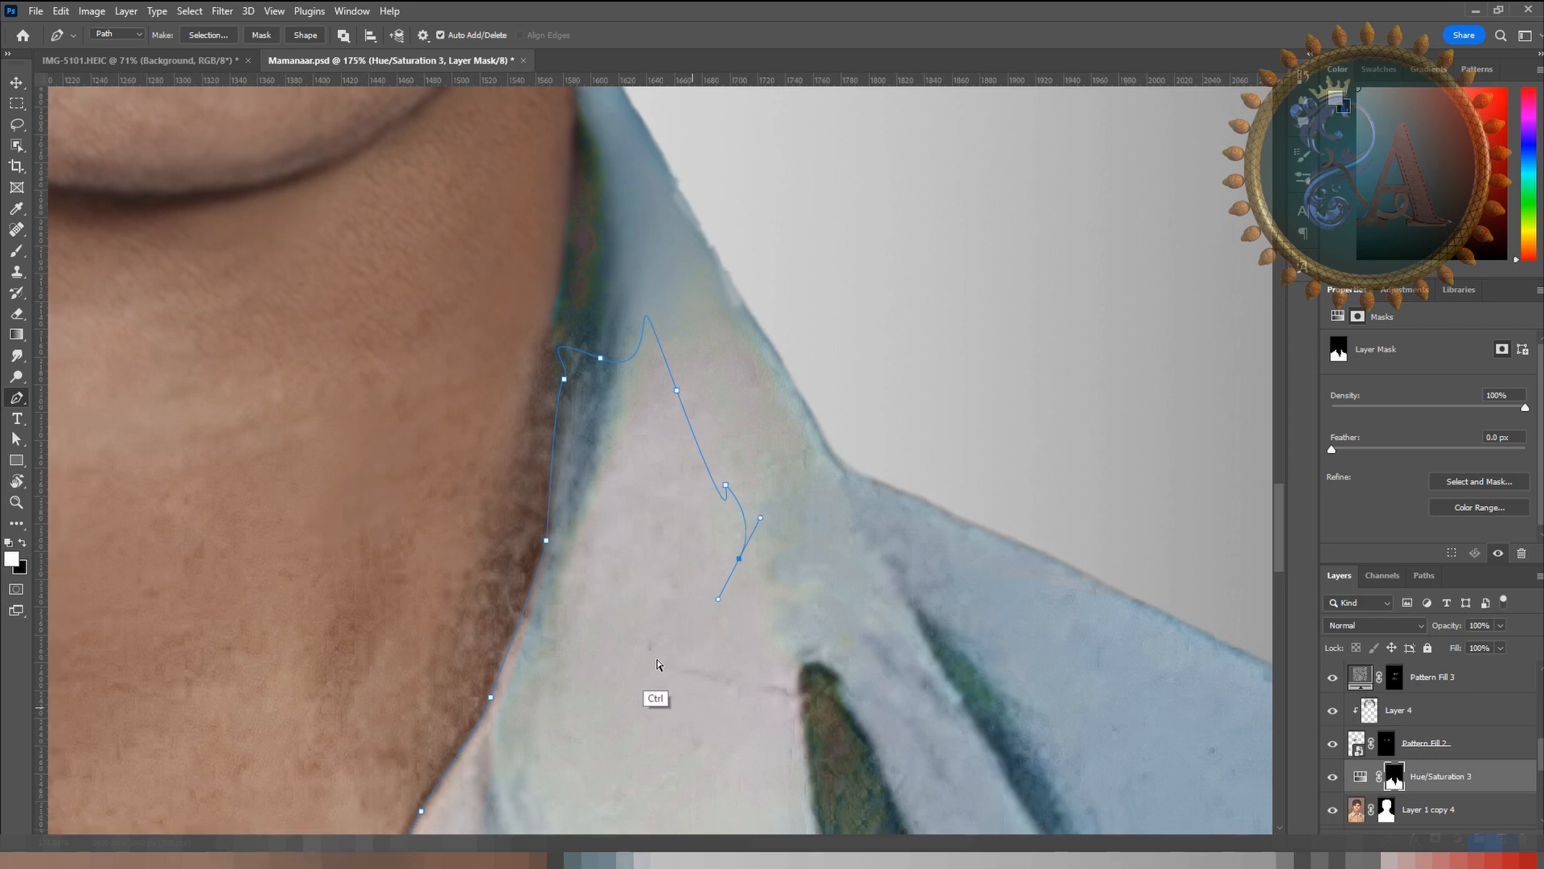
key(ctrl+minus)
key(ctrl+minus)
key(ctrl+minus)
key(ctrl+minus)
drag(765, 664, 766, 693)
drag(689, 739, 648, 757)
drag(555, 787, 533, 783)
click(482, 769)
drag(436, 740, 351, 595)
click(387, 684)
drag(368, 617, 363, 595)
drag(369, 525, 379, 434)
click(433, 358)
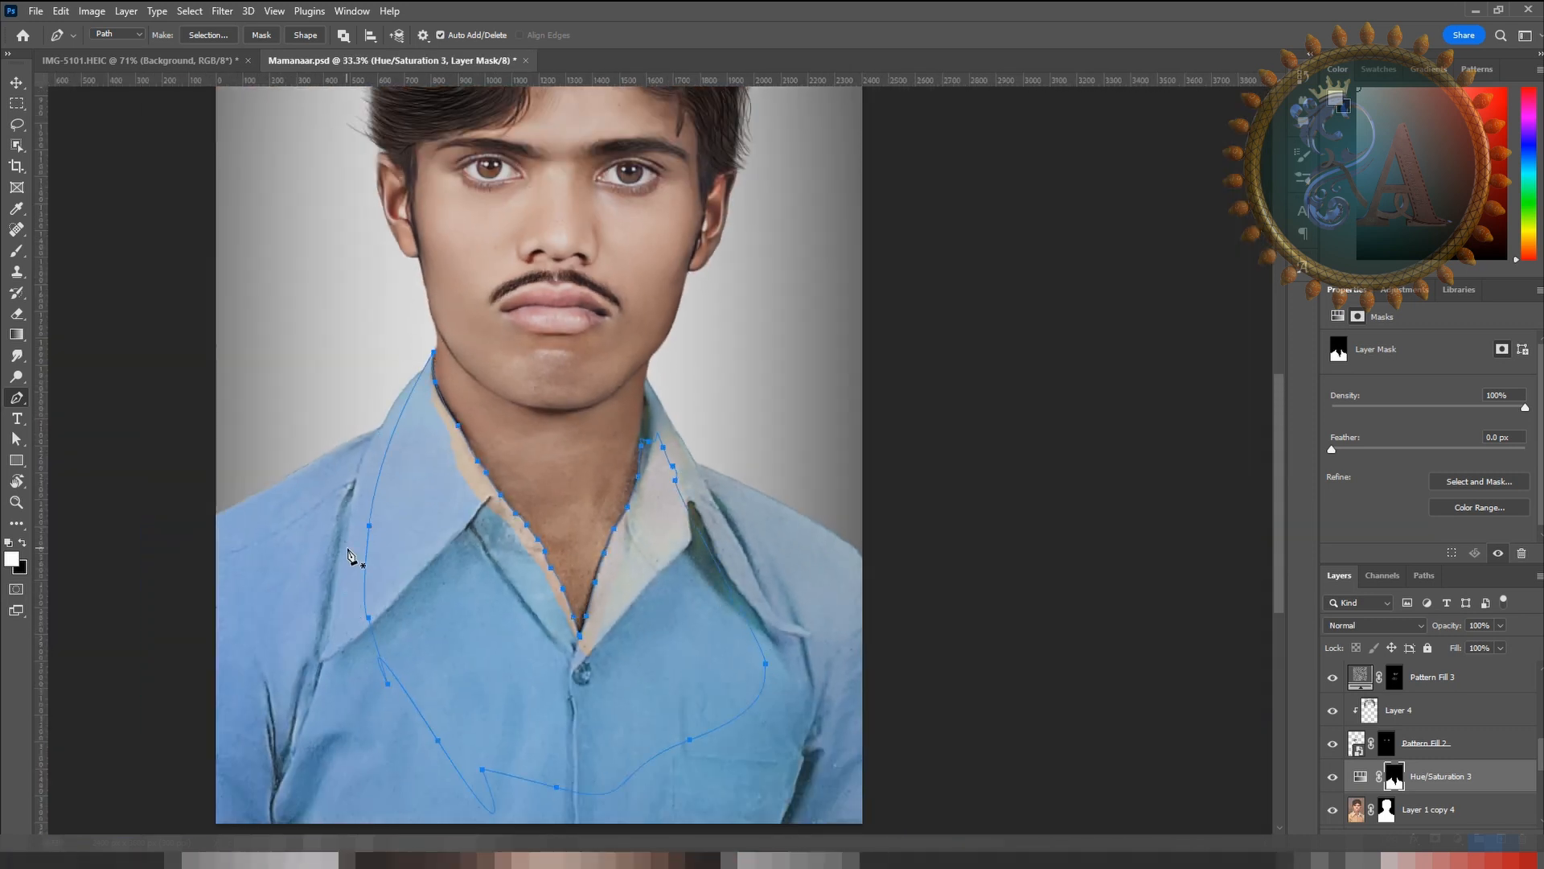
Step: Convert the path to a selection, fill it with white on the Hue/Saturation 3 mask and deselect
key(ctrl+Return)
key(ctrl+d)
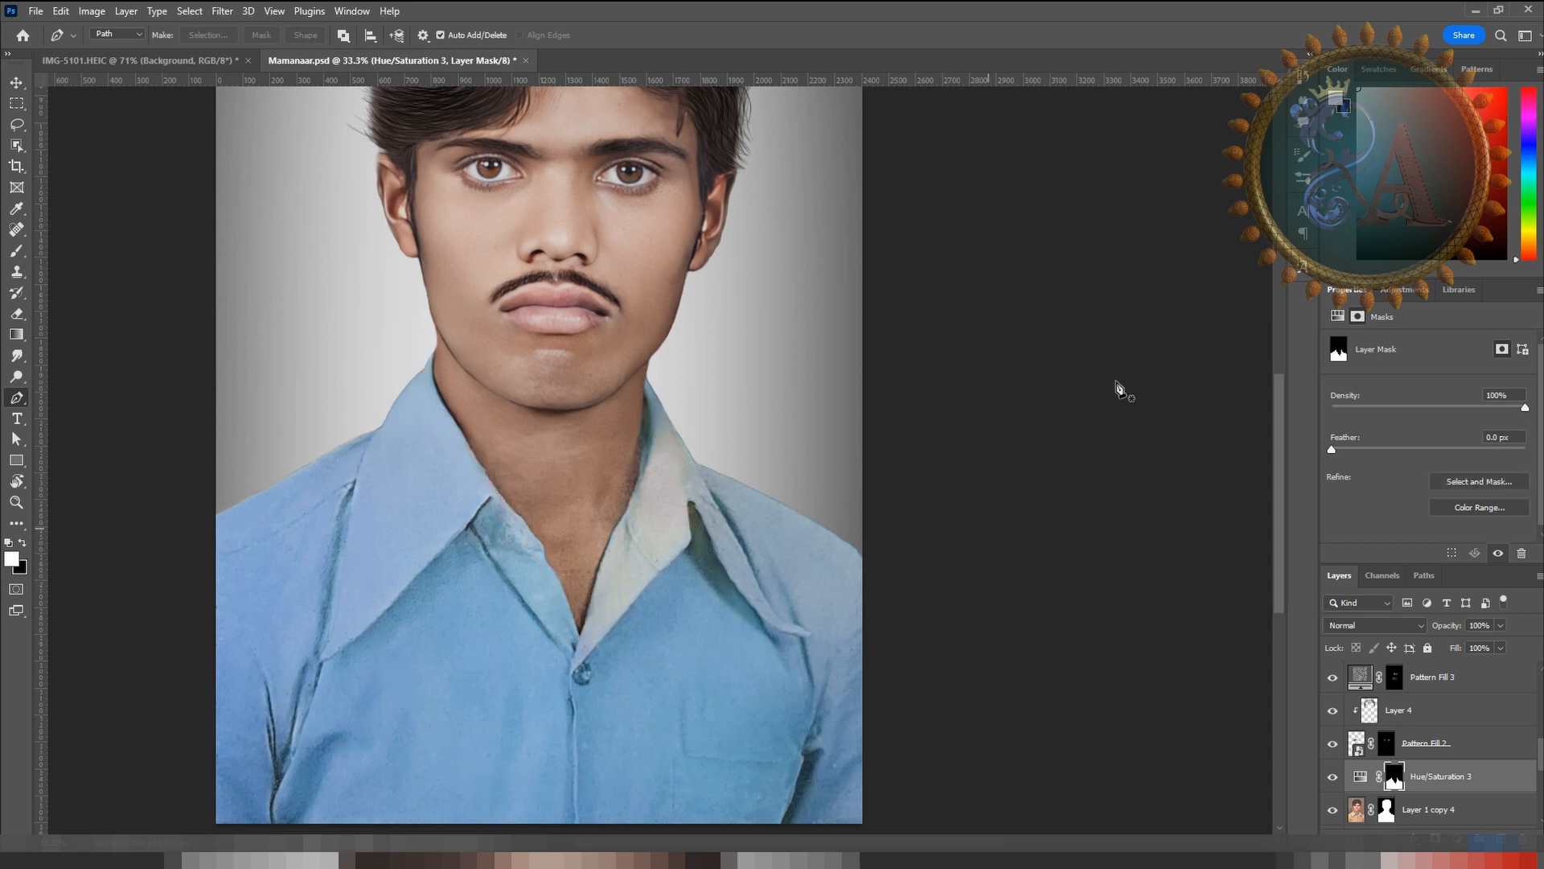
drag(569, 575, 584, 538)
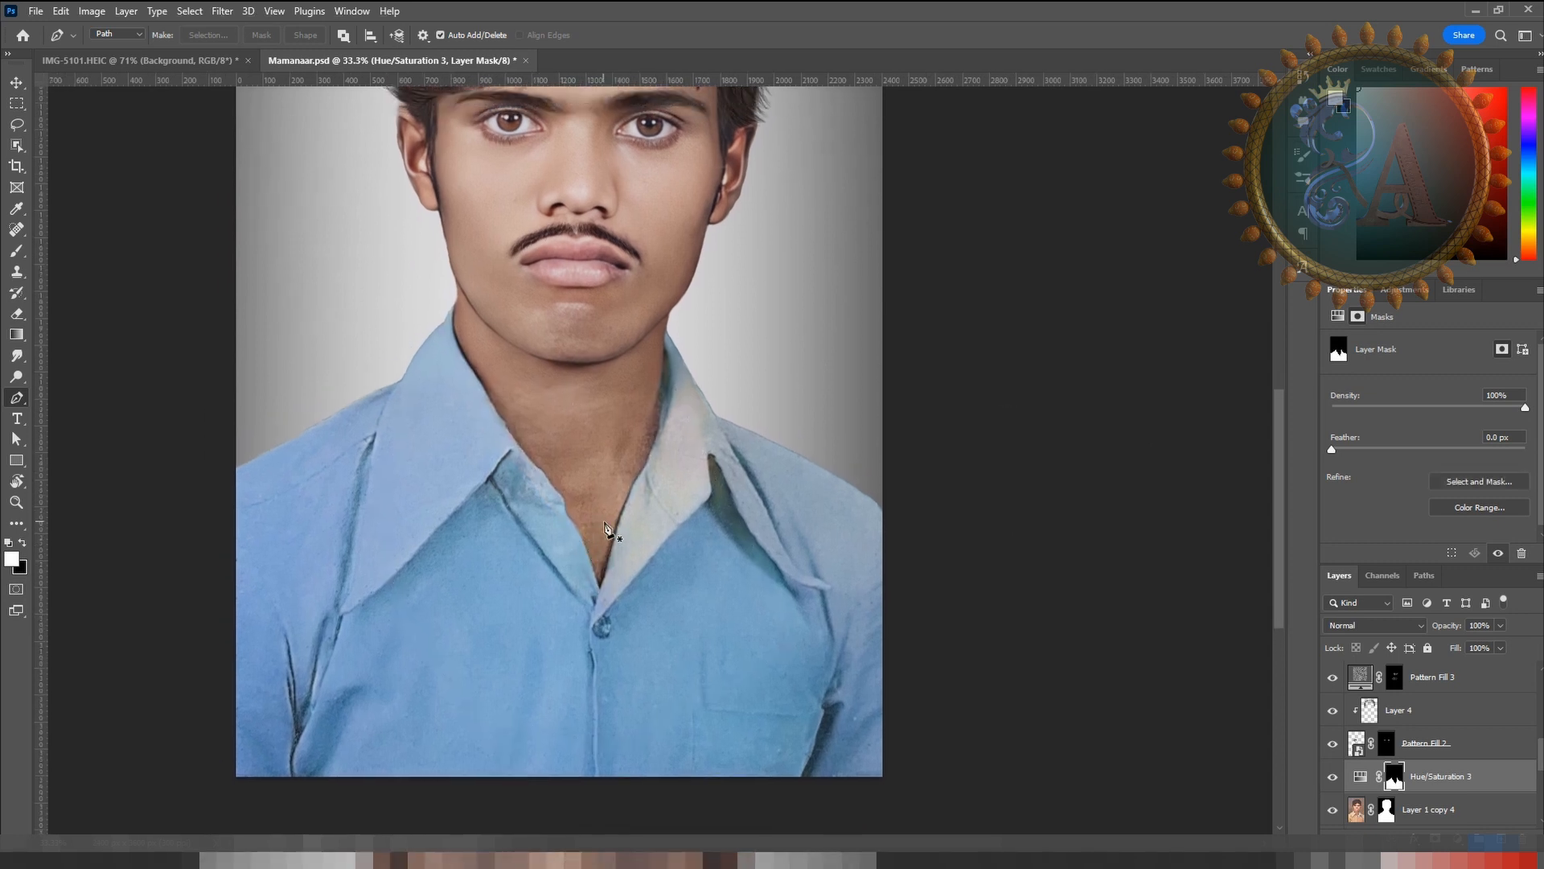
Step: Set the Hue/Saturation 3 adjustment of the shirt to Hue +149 and Saturation -73
key(v)
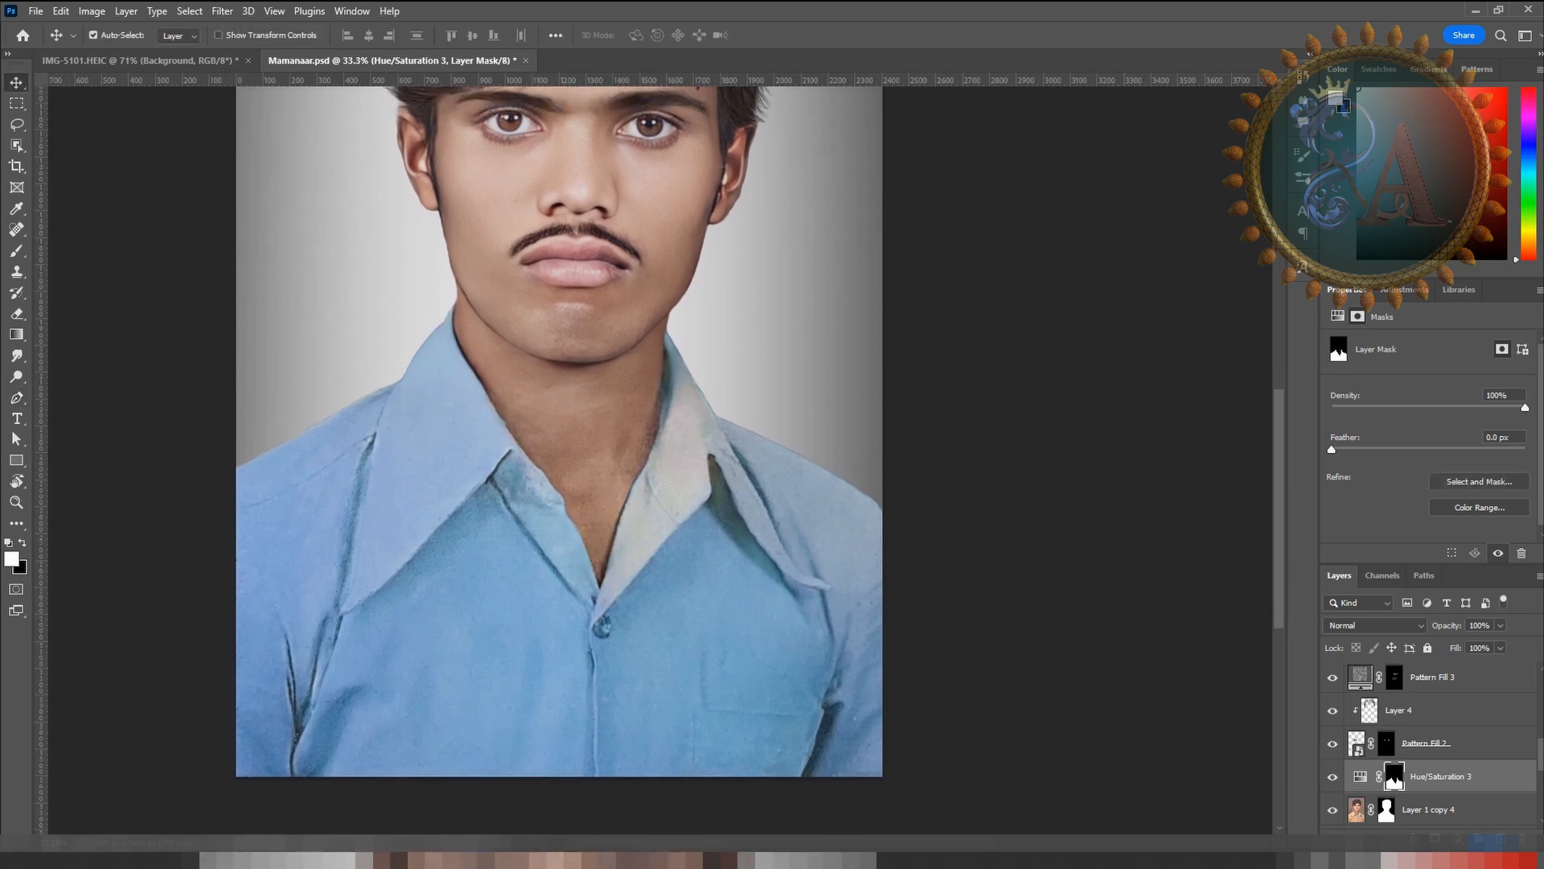
scroll(403, 517, up, 6)
click(1361, 777)
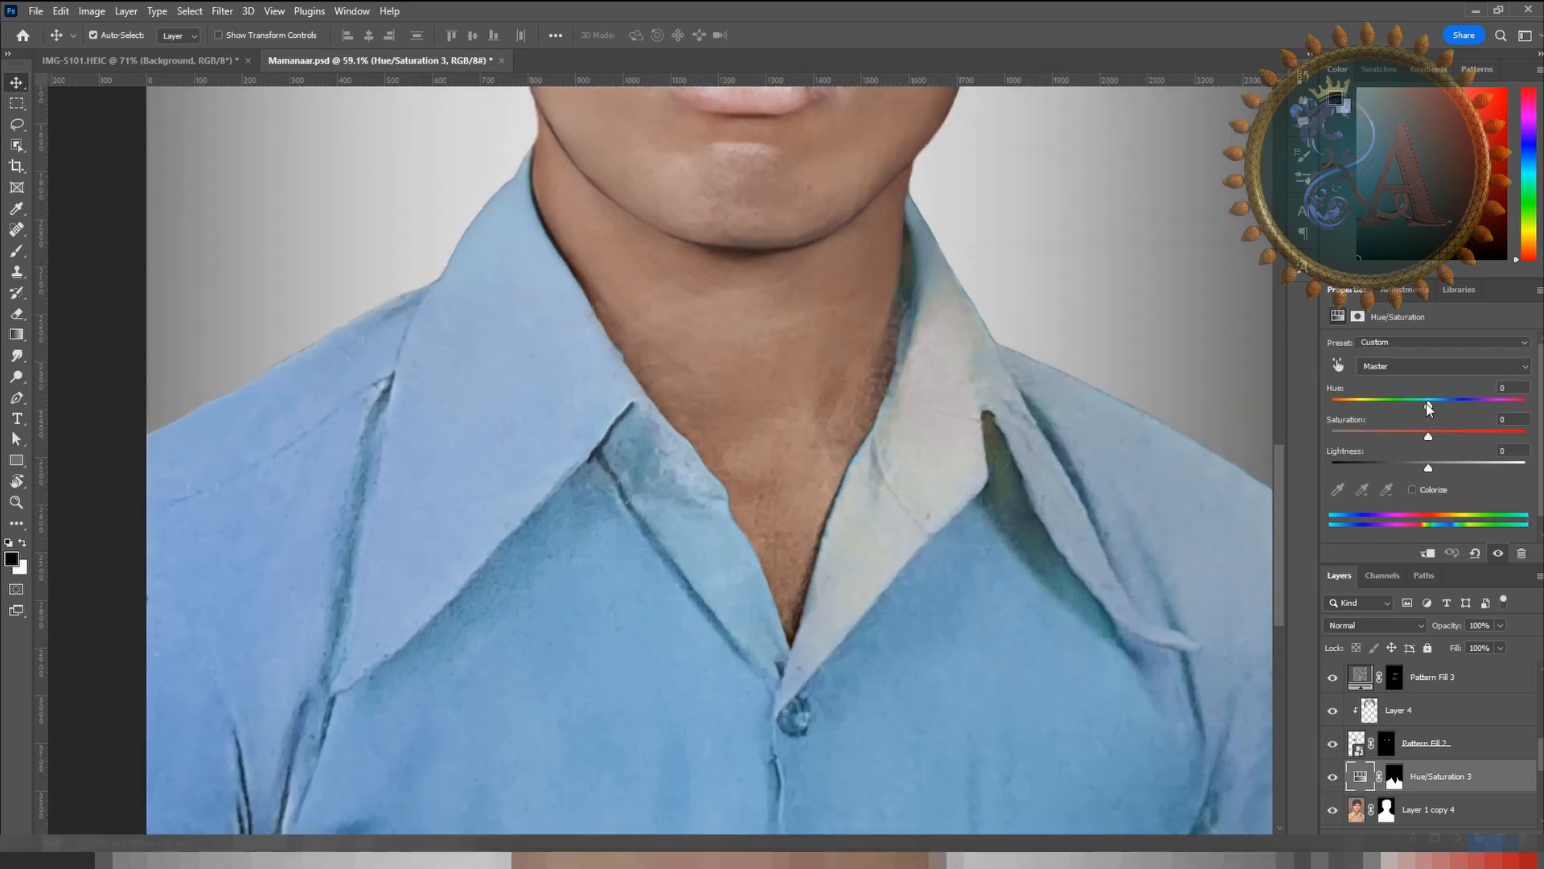
drag(1428, 408, 1513, 405)
scroll(730, 442, down, 5)
drag(1429, 437, 1367, 438)
scroll(723, 362, down, 2)
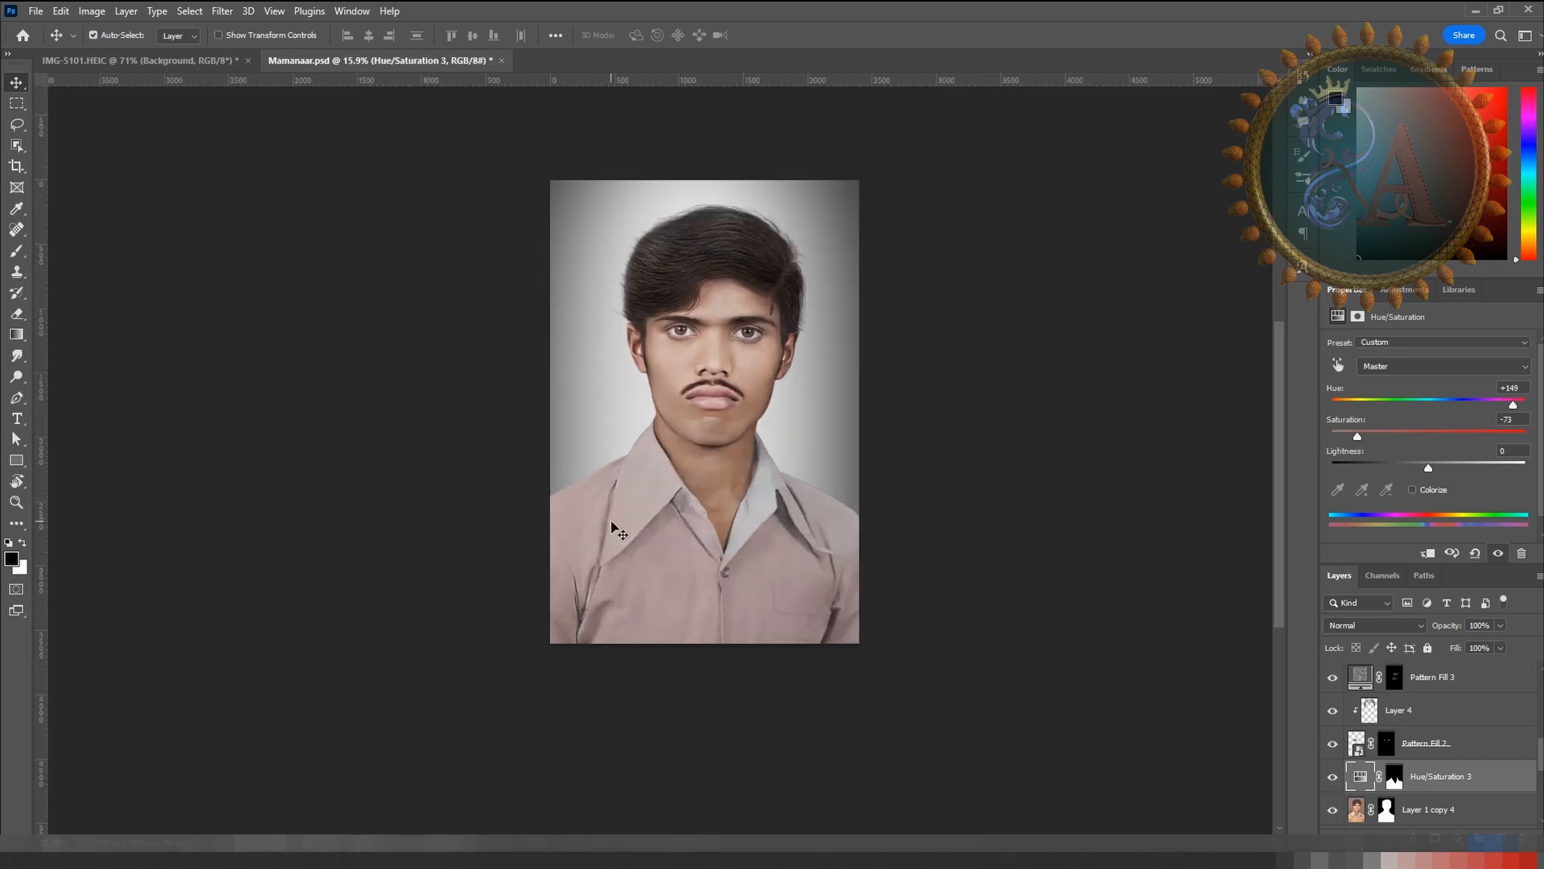
Step: Set the blend mode of Hue/Saturation 3 to Soft Light and hide the layer
scroll(607, 517, up, 5)
click(1372, 625)
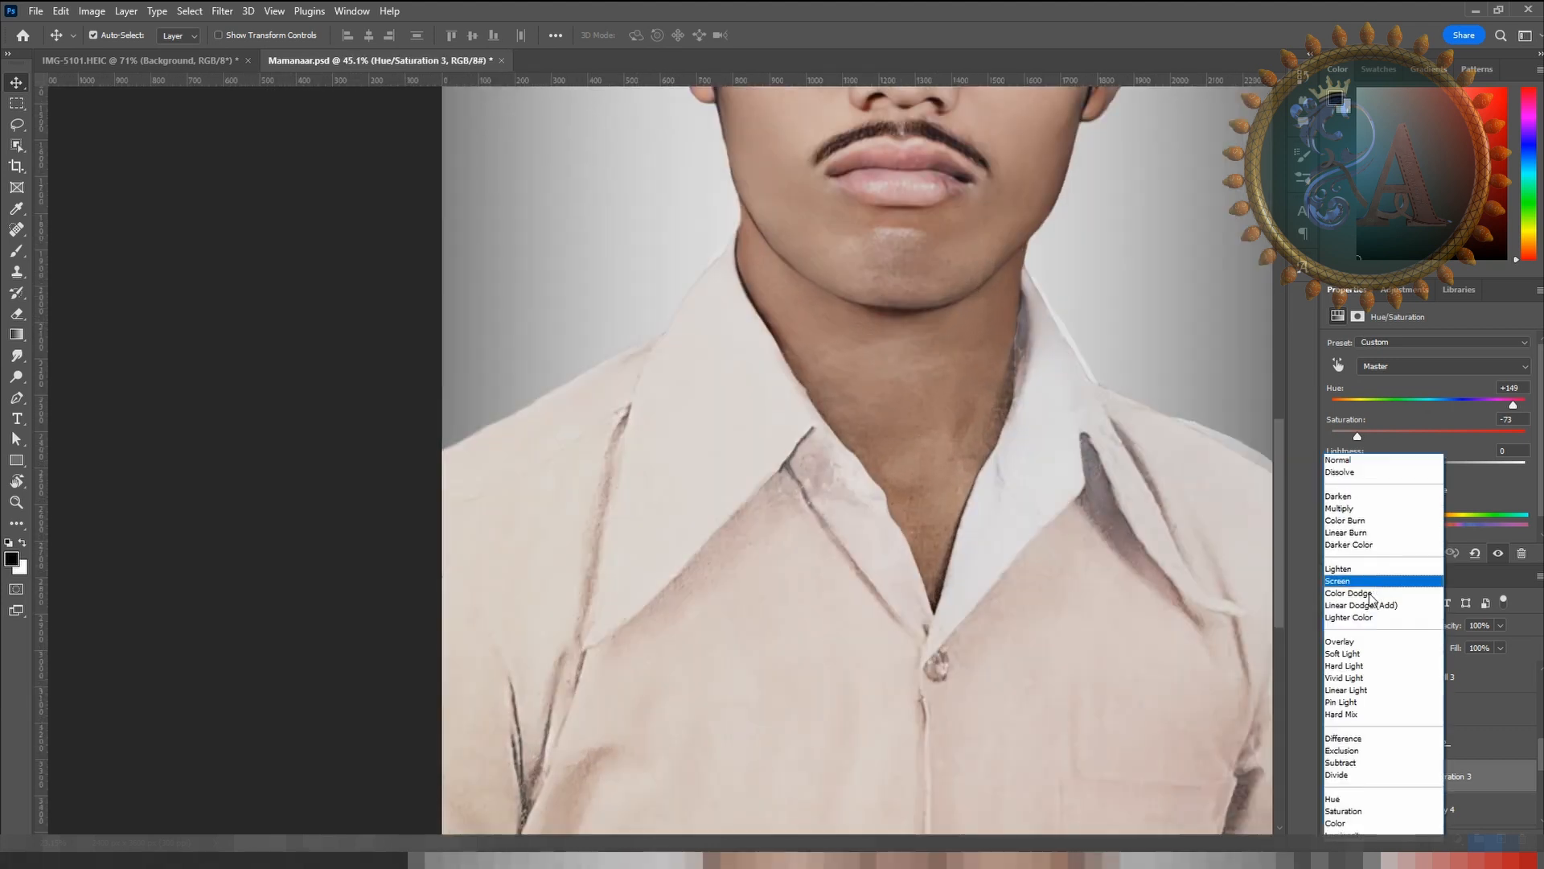
click(1368, 645)
click(1333, 777)
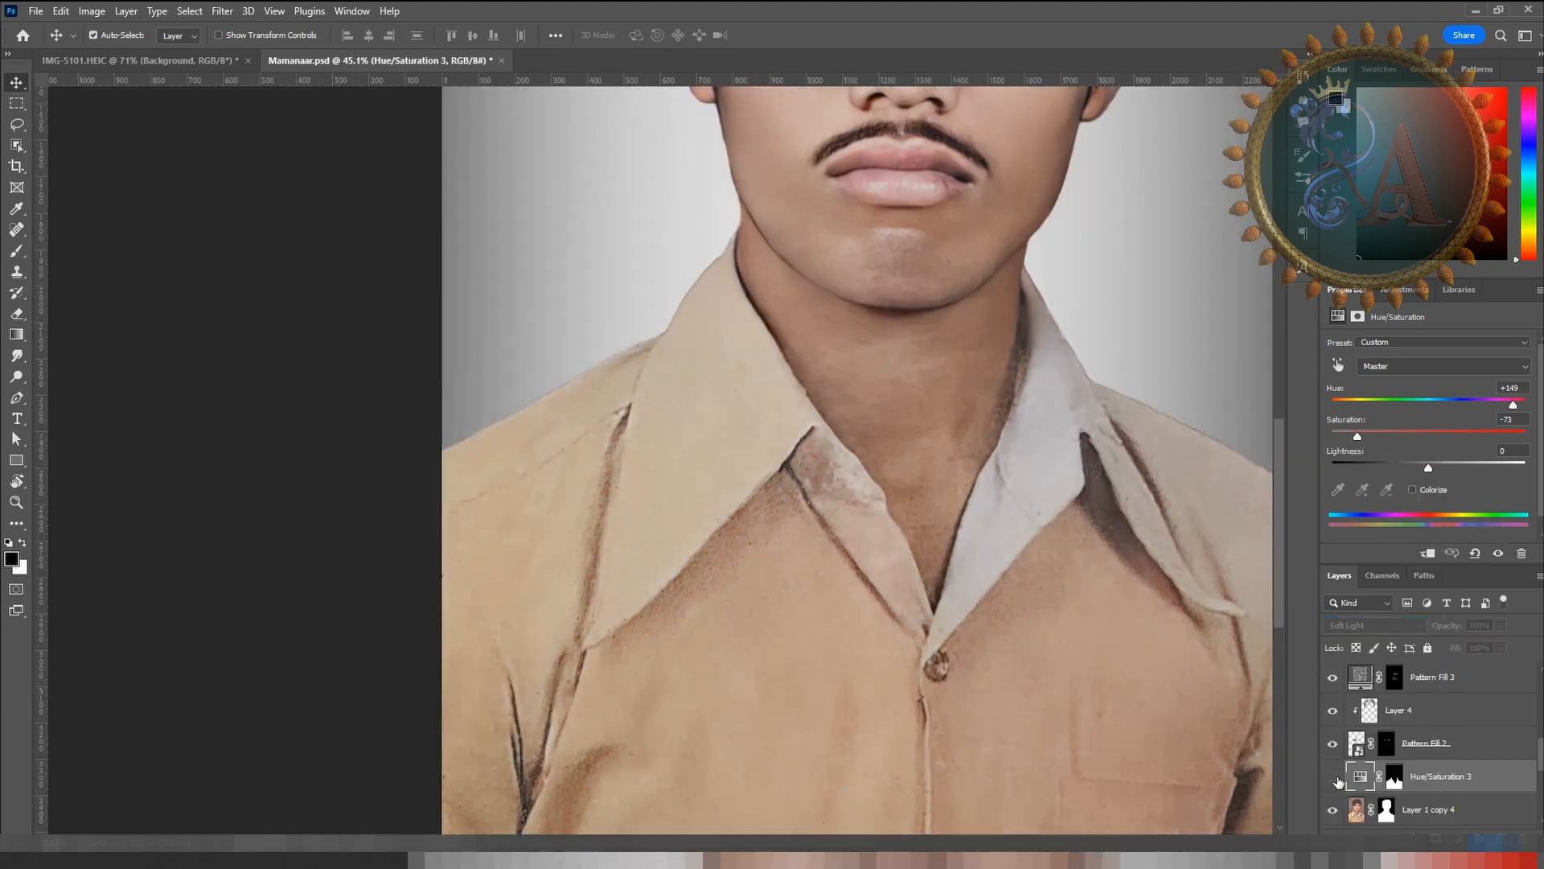
Step: Compare the retouched face with the original photo by switching Layer 8's visibility on and off
scroll(840, 545, down, 5)
drag(840, 545, 872, 603)
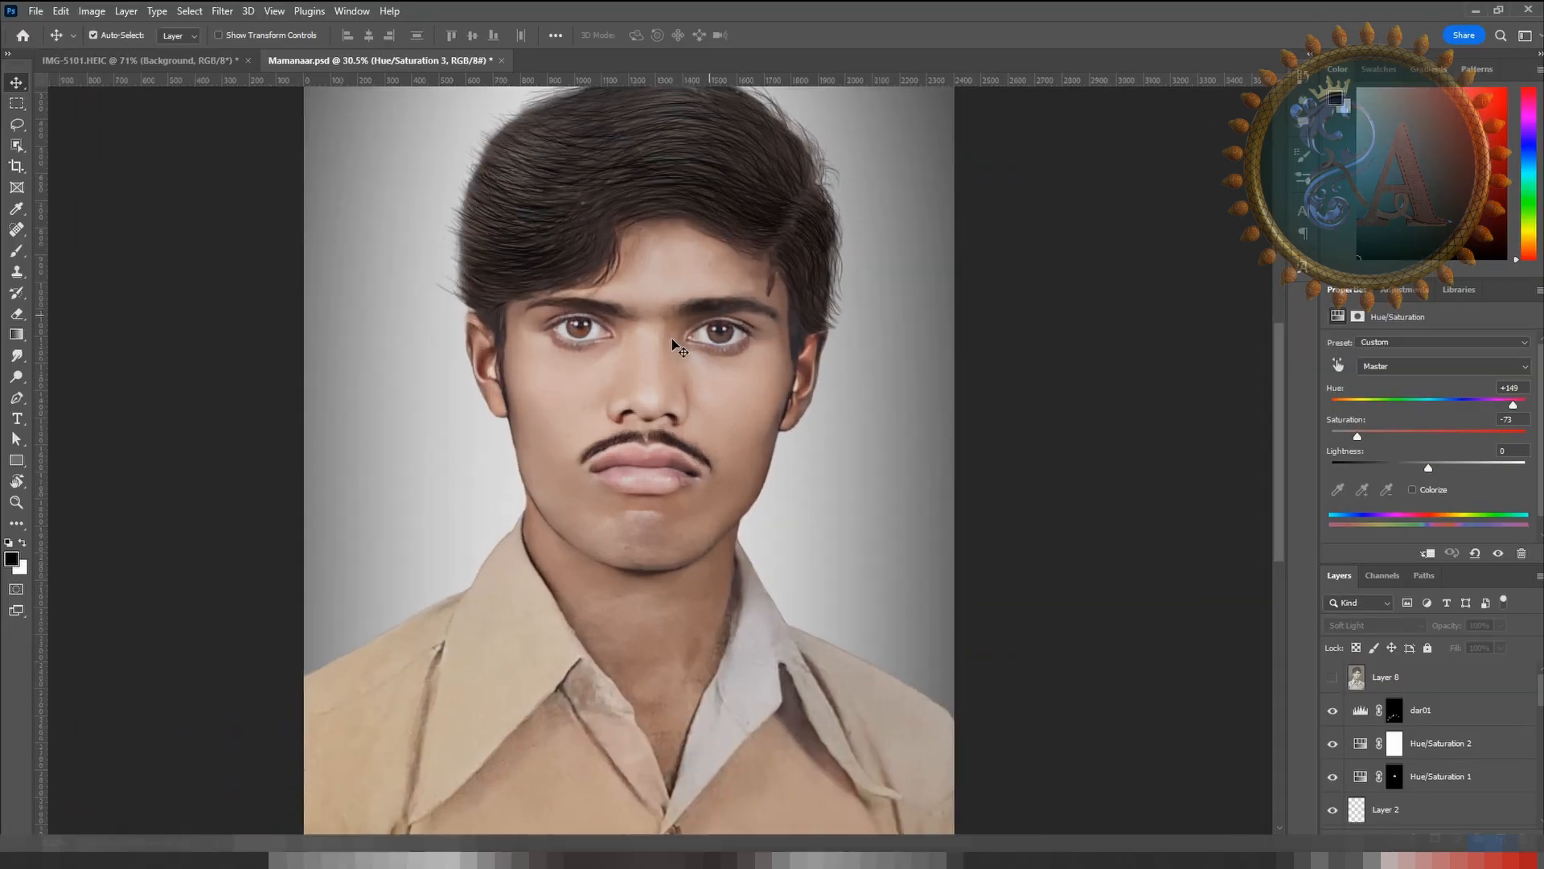
scroll(672, 341, up, 3)
drag(672, 341, 686, 402)
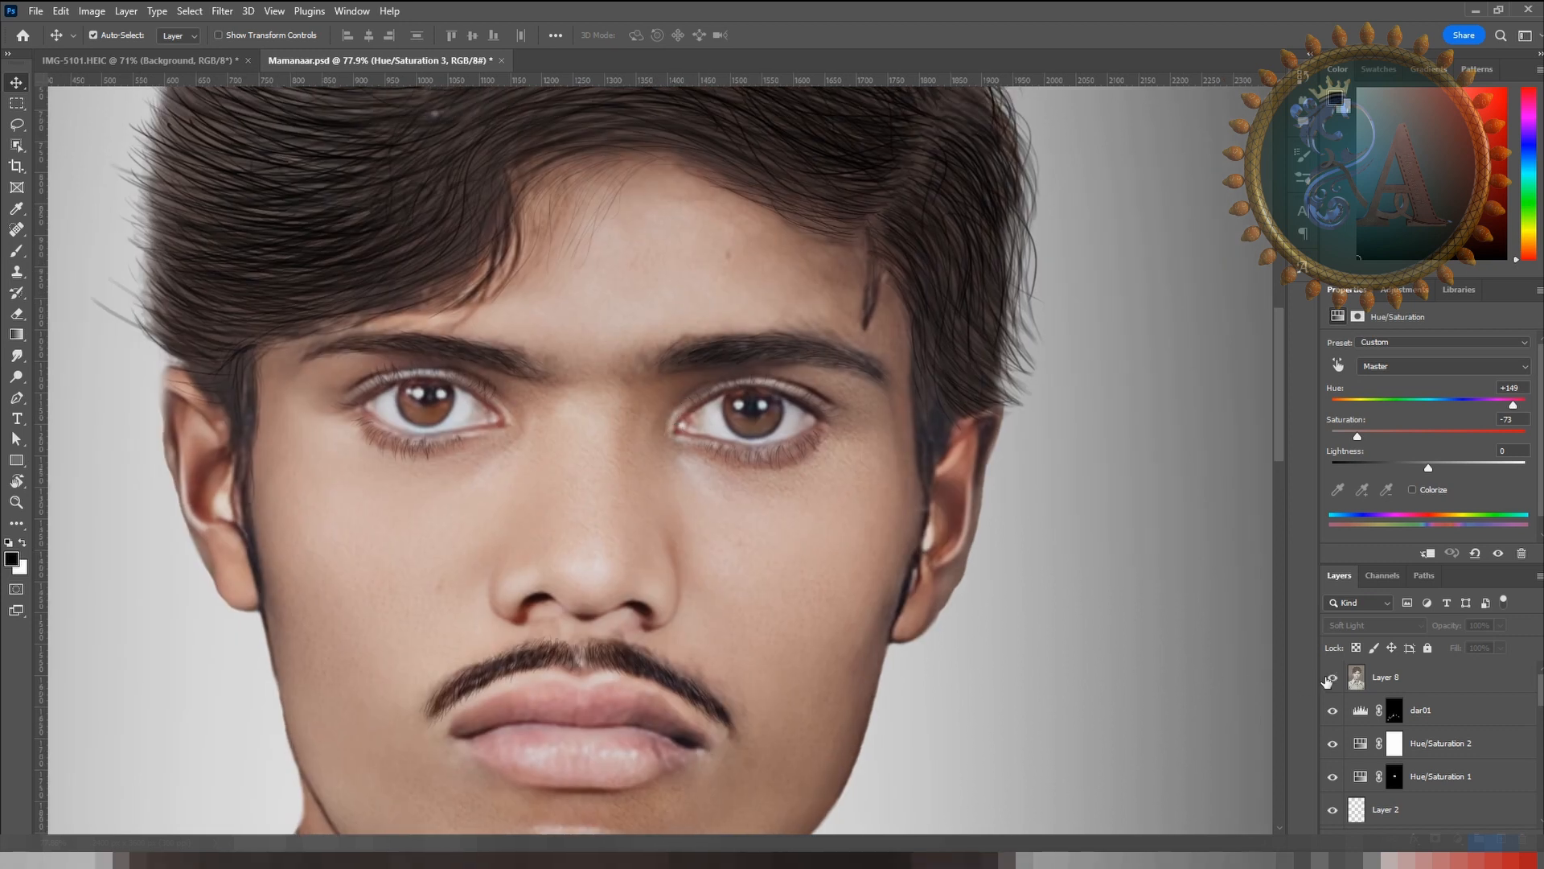
click(1328, 679)
click(1329, 680)
click(1328, 680)
click(1329, 680)
click(1328, 679)
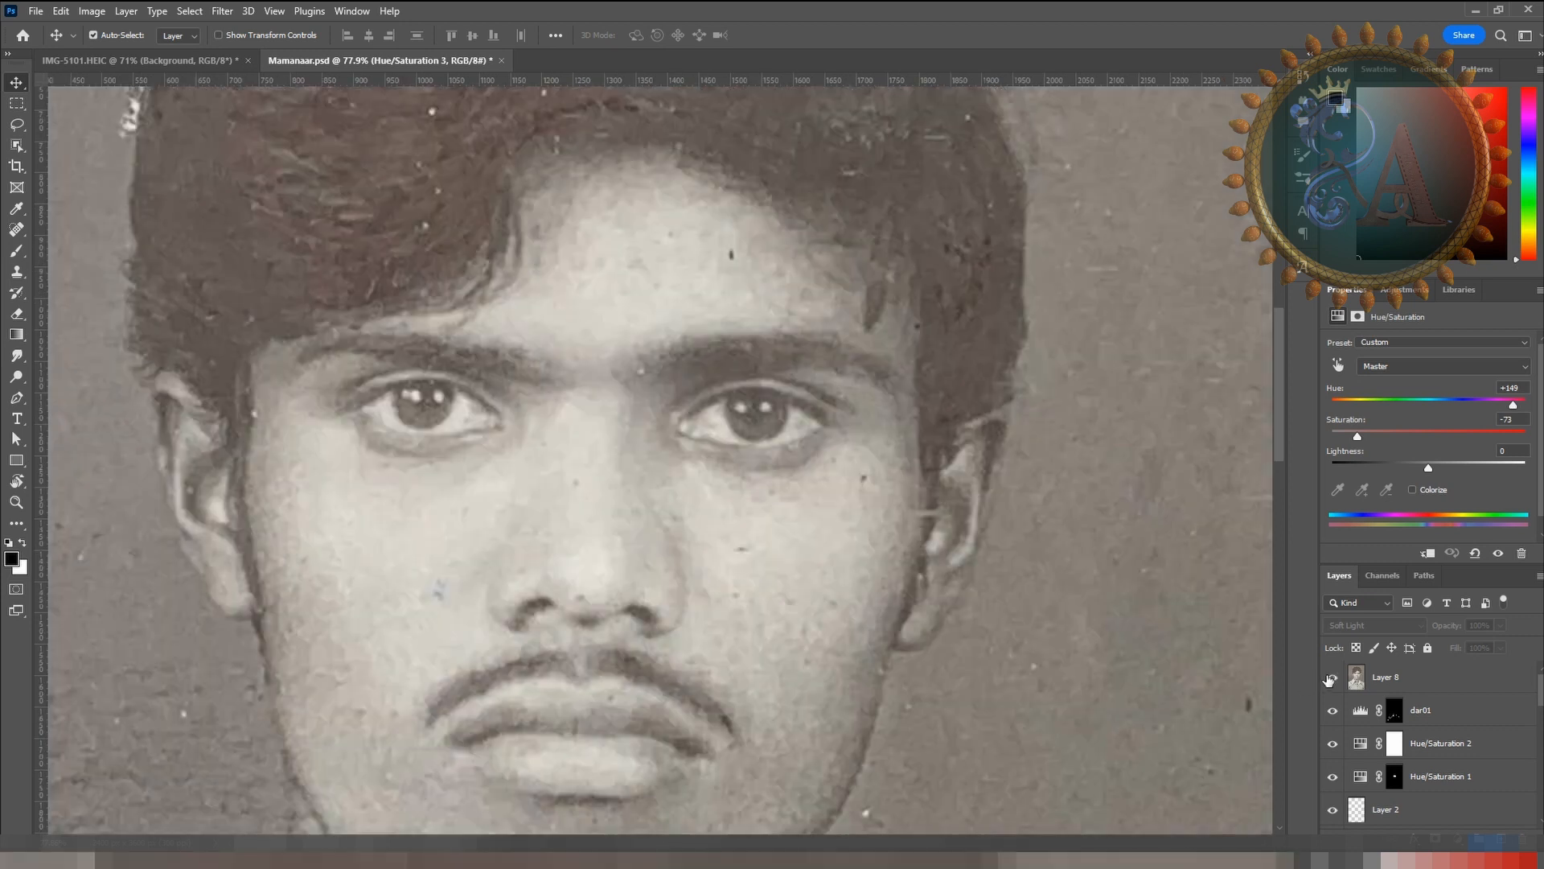
click(1329, 679)
Step: Compare the hair and the whole head before and after by repeatedly showing and hiding Layer 8
scroll(826, 337, down, 2)
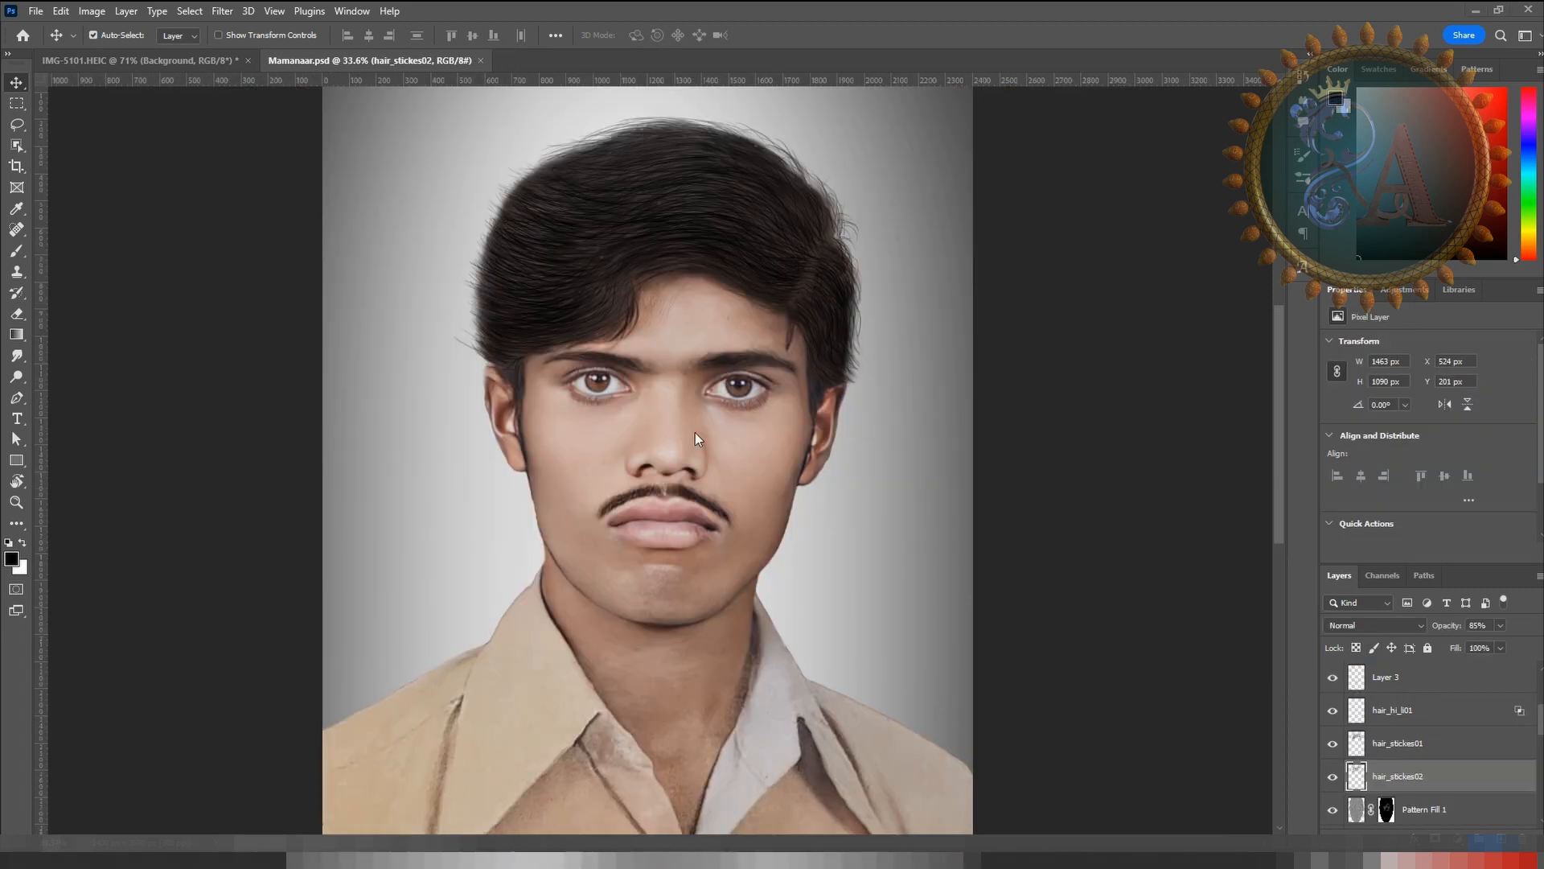
scroll(684, 426, down, 3)
scroll(618, 234, up, 6)
scroll(1353, 702, up, 3)
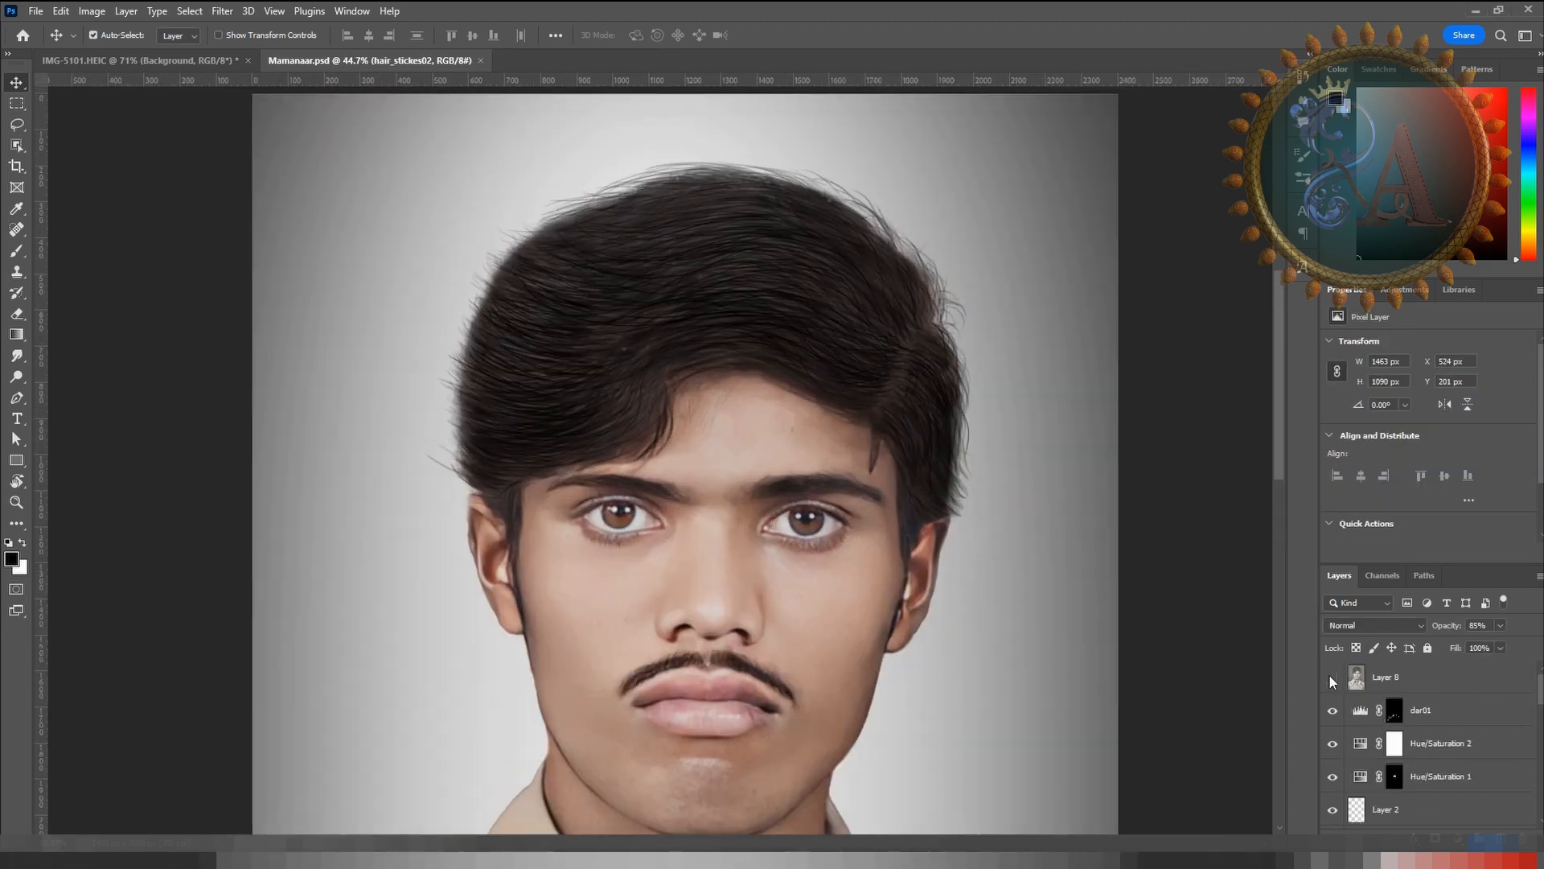
click(1331, 678)
click(1331, 678)
click(1332, 677)
click(1332, 677)
click(1332, 677)
click(1332, 677)
click(1332, 677)
click(1332, 677)
scroll(926, 409, down, 5)
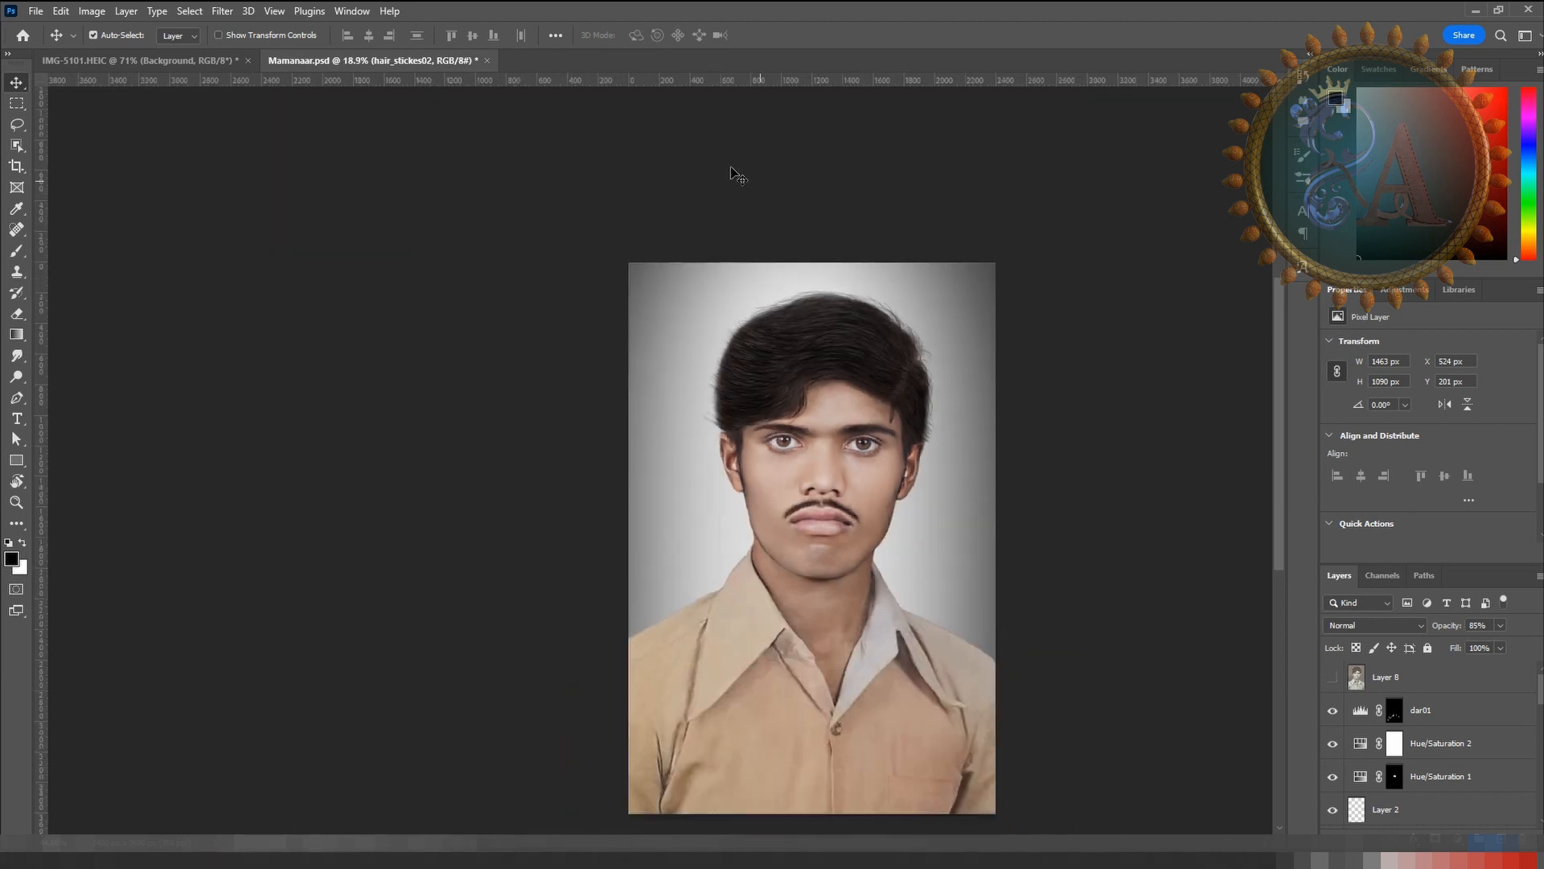
Step: Select and show Layer 8, open Neural Filters on it and enable the Colorize filter
click(1389, 682)
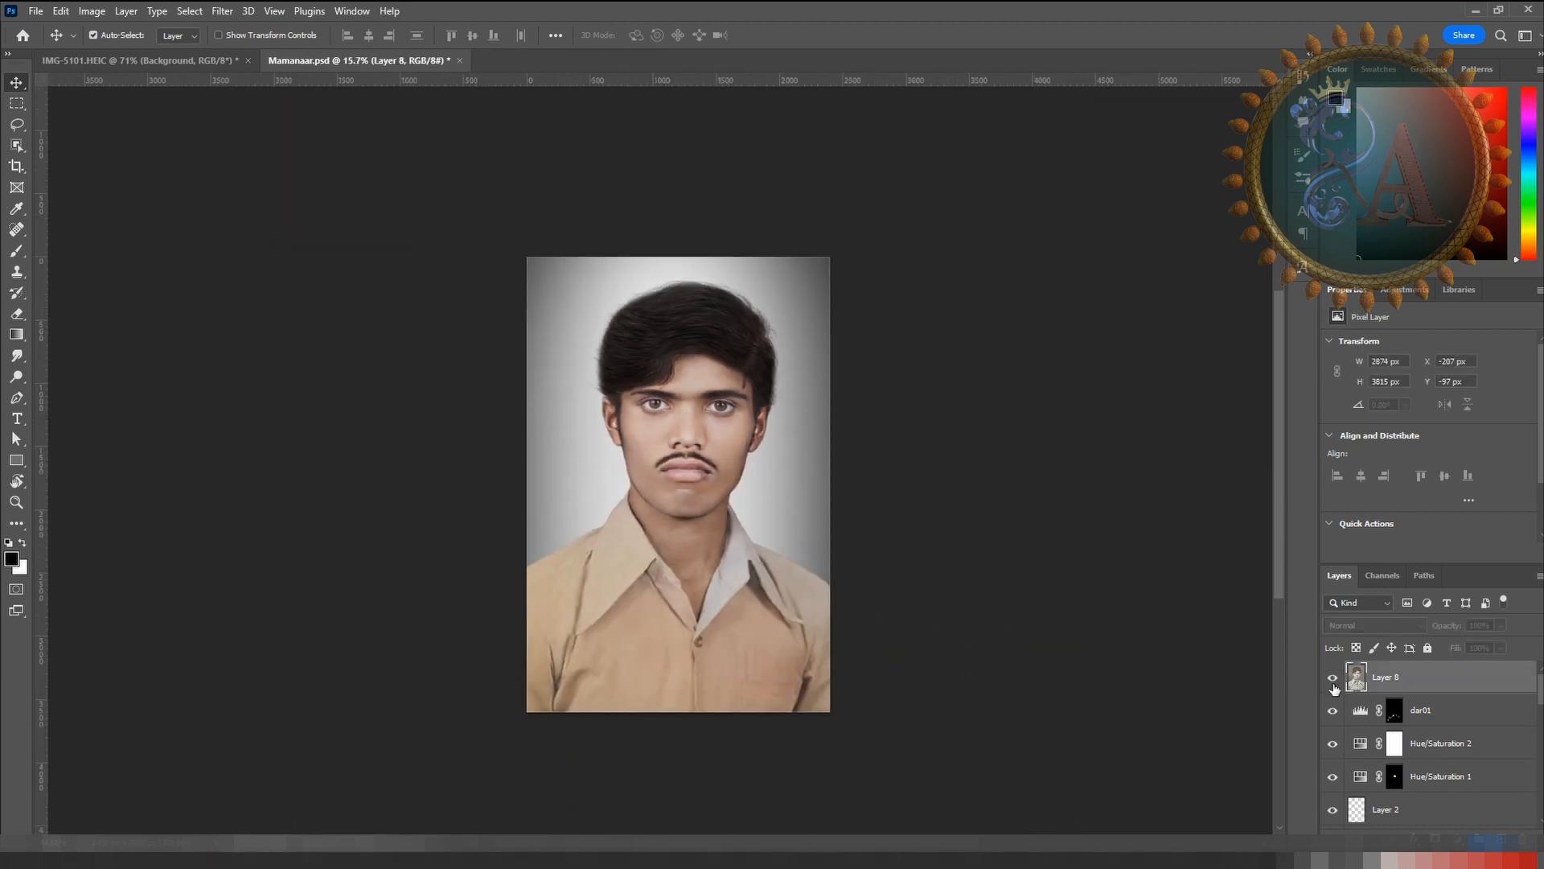
click(1333, 677)
click(220, 13)
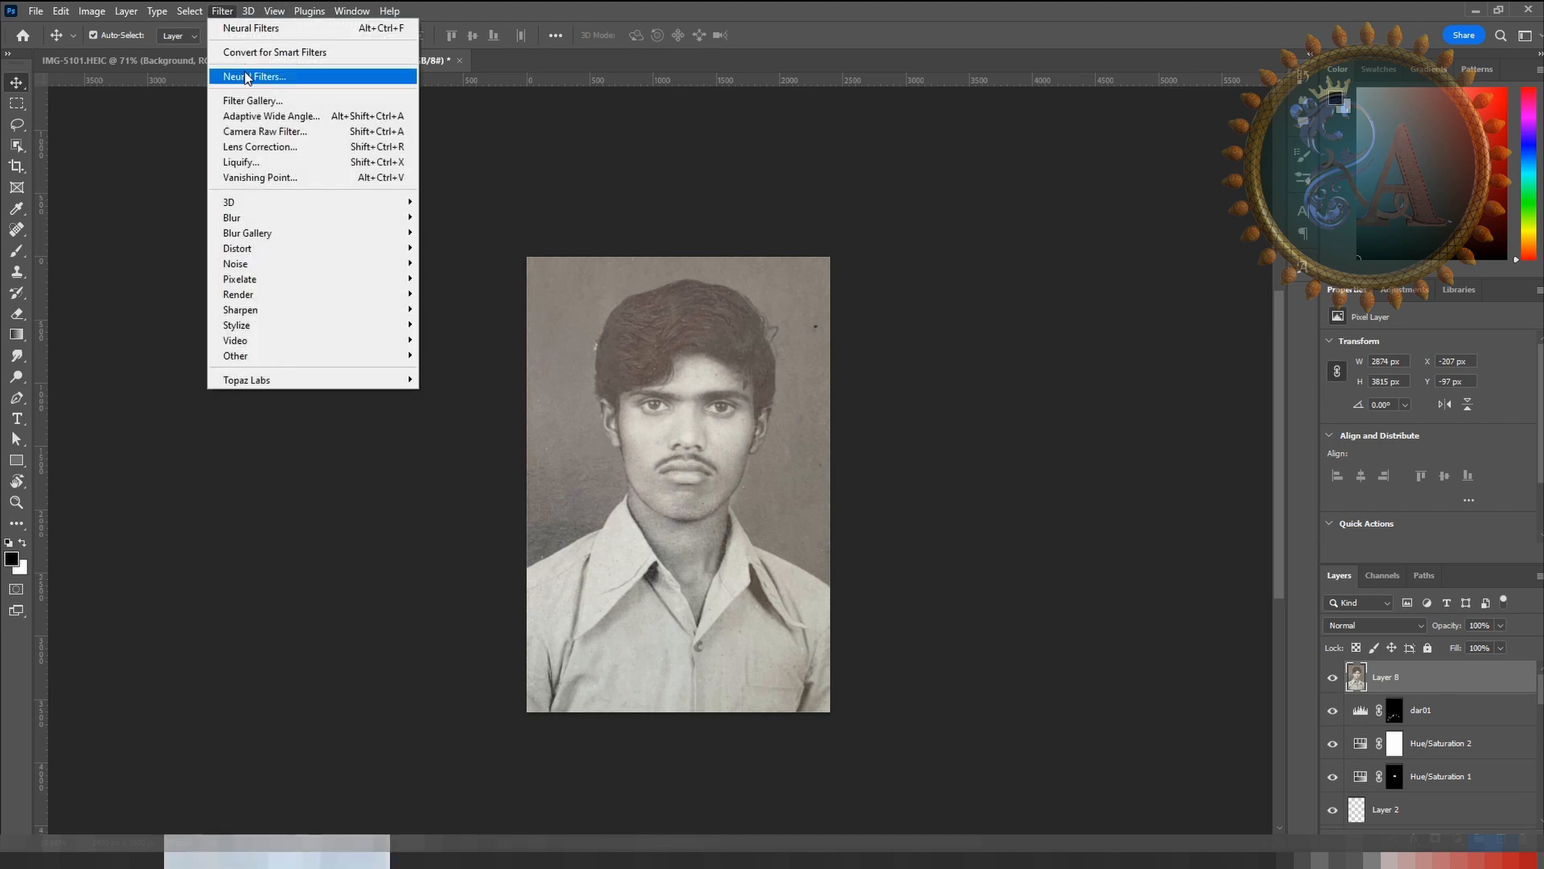
click(290, 69)
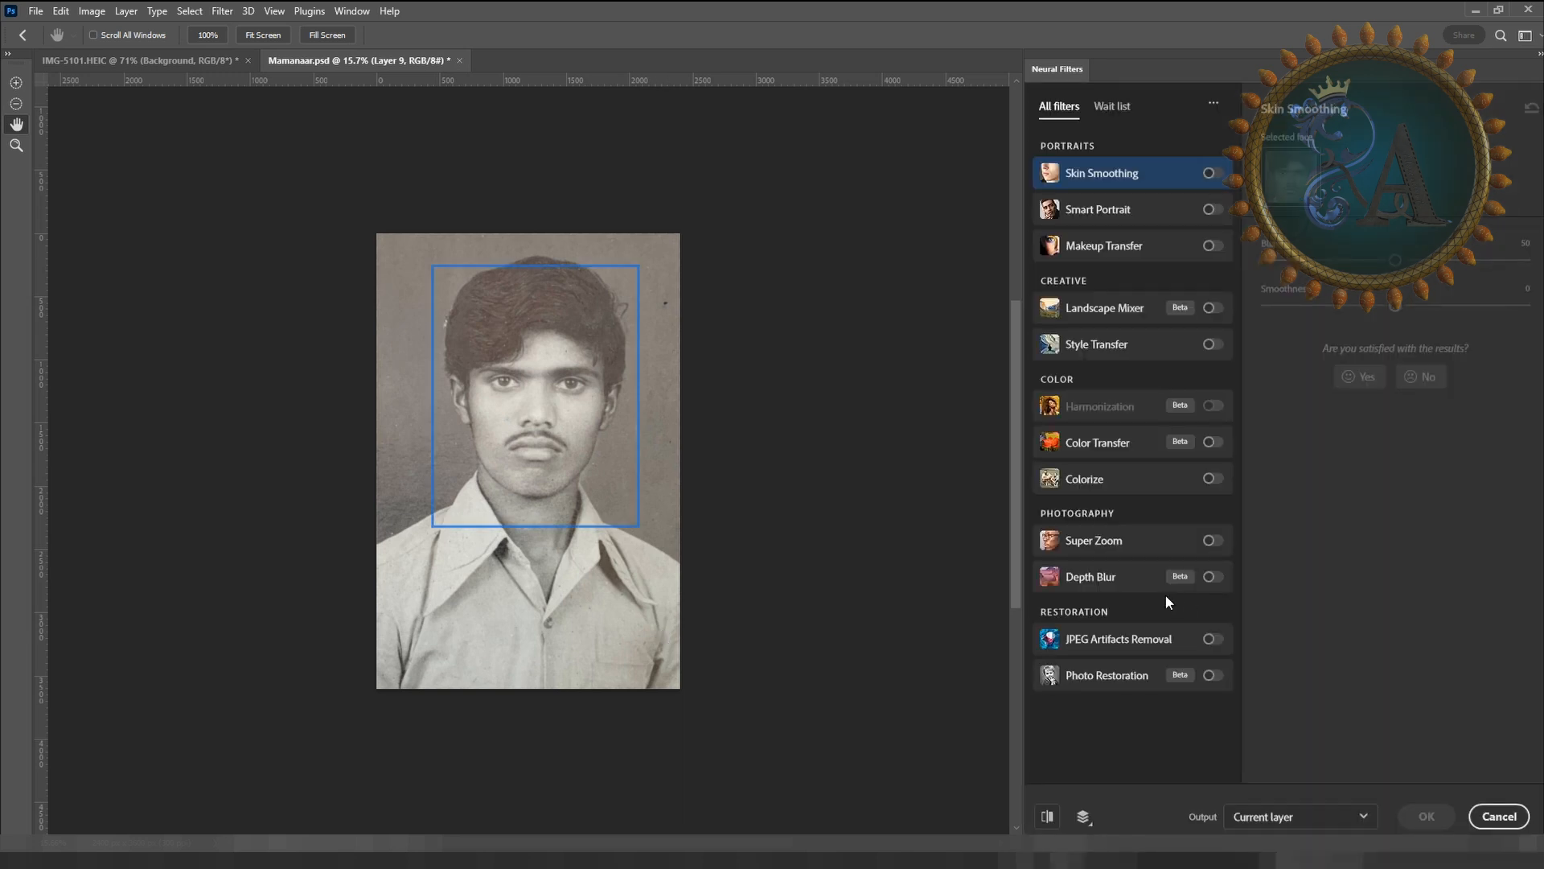
click(1211, 478)
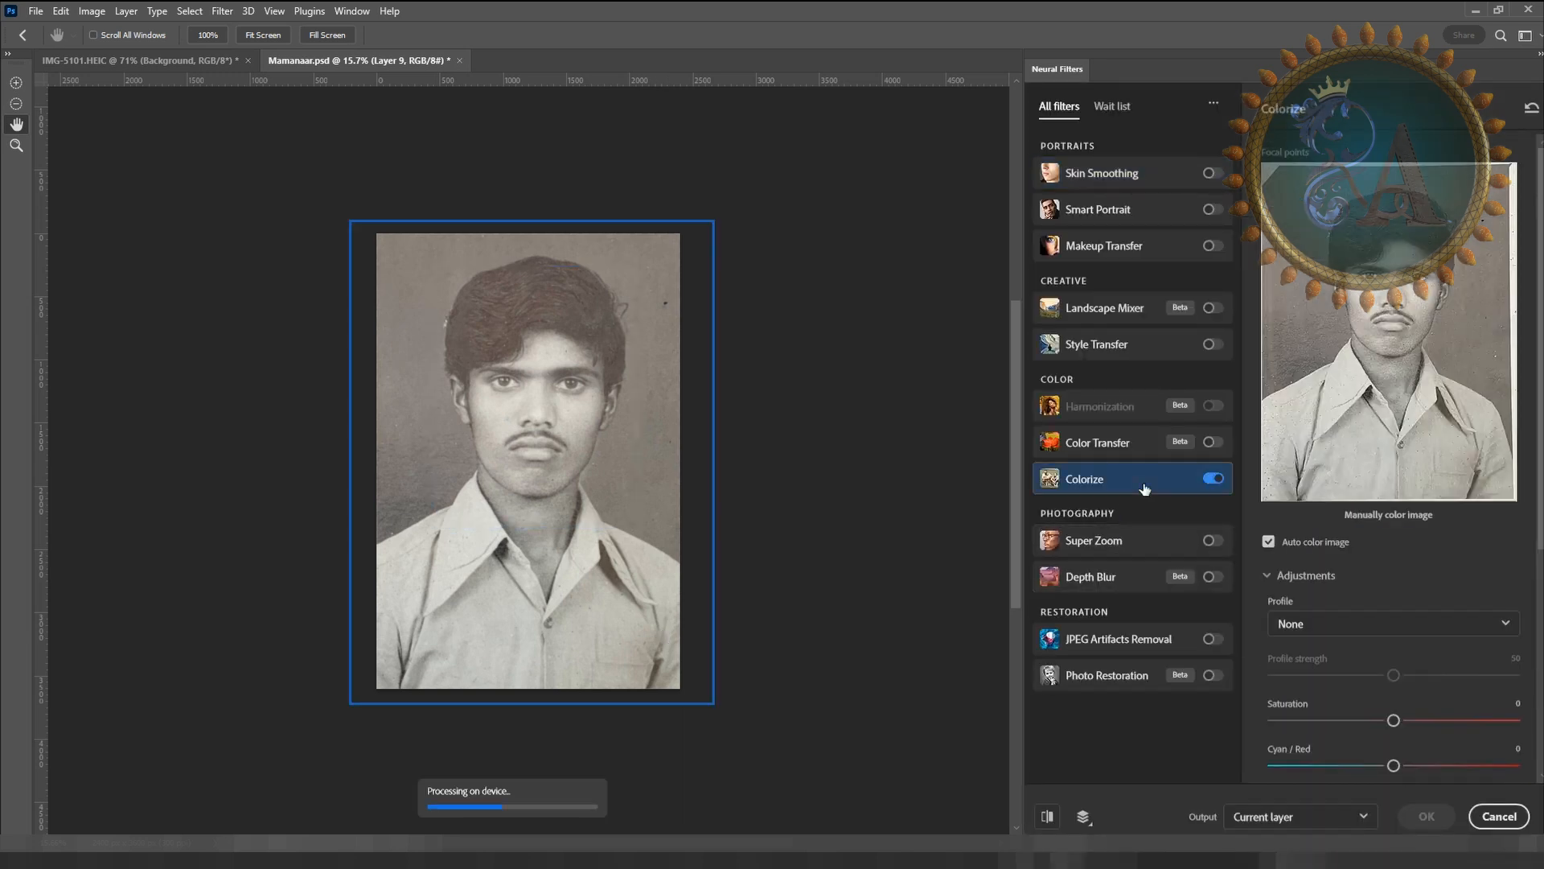
scroll(555, 434, up, 3)
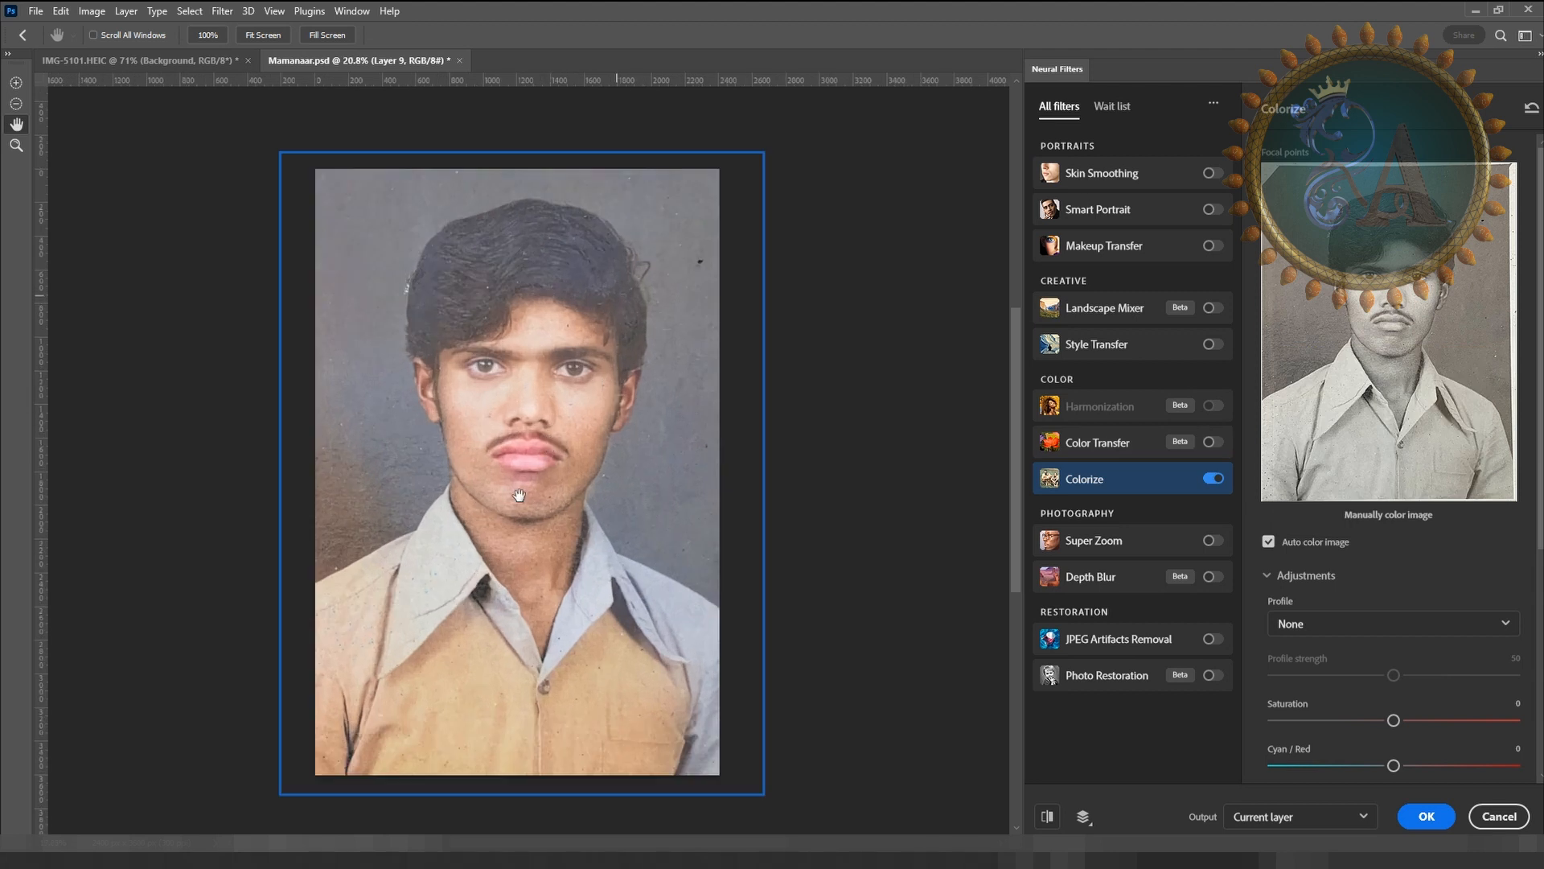
Step: Try the Retro blue brown, Retro red and Retro dark profiles of the Colorize filter, and set the profile back to None
scroll(1537, 540, down, 5)
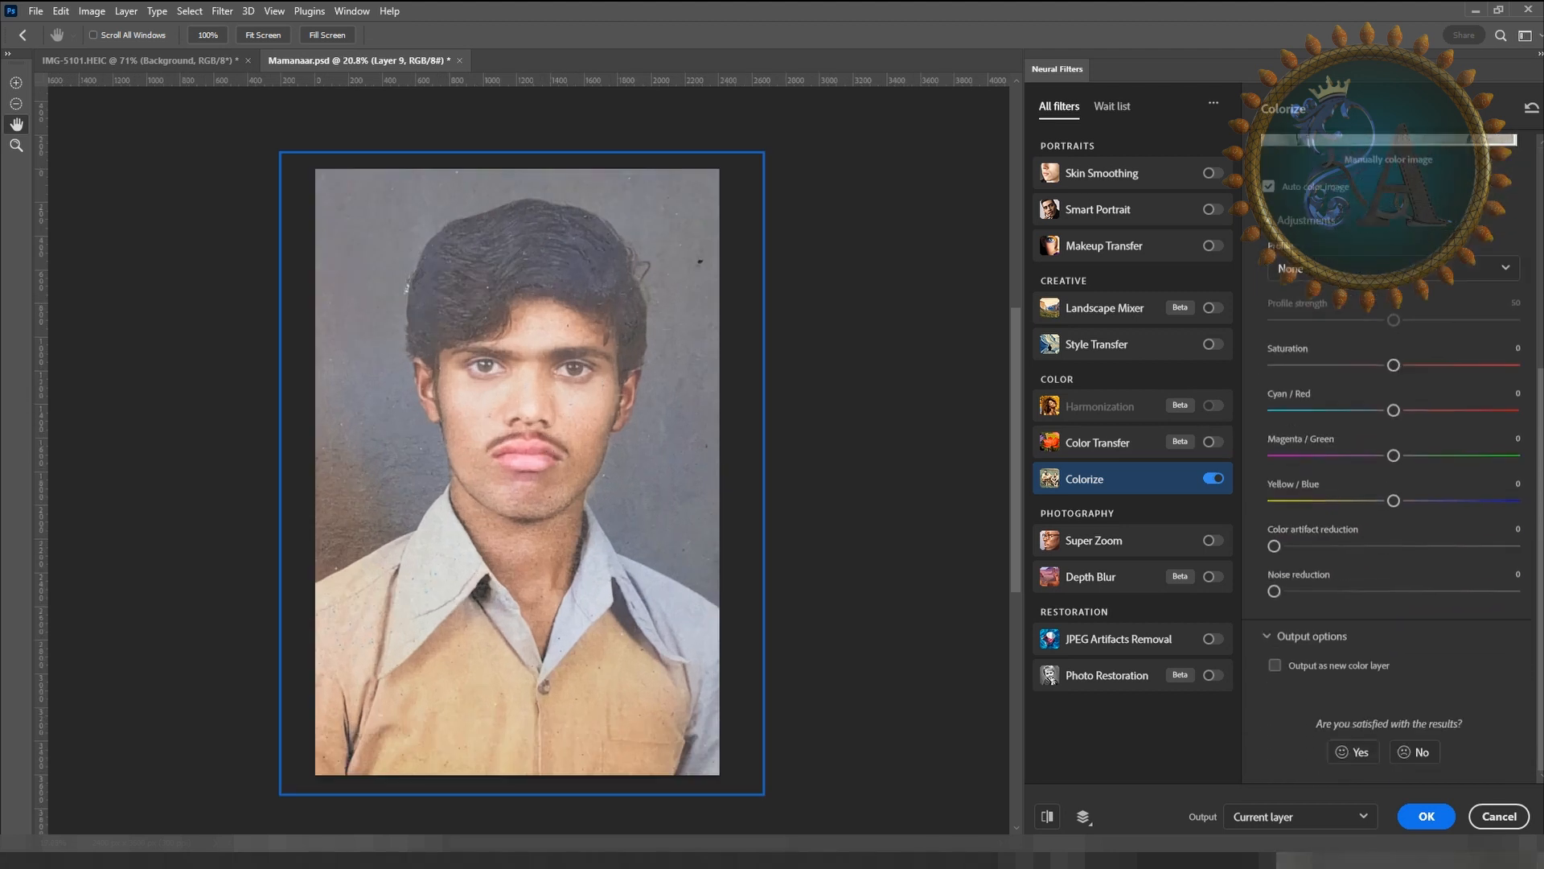
click(1303, 269)
click(1316, 278)
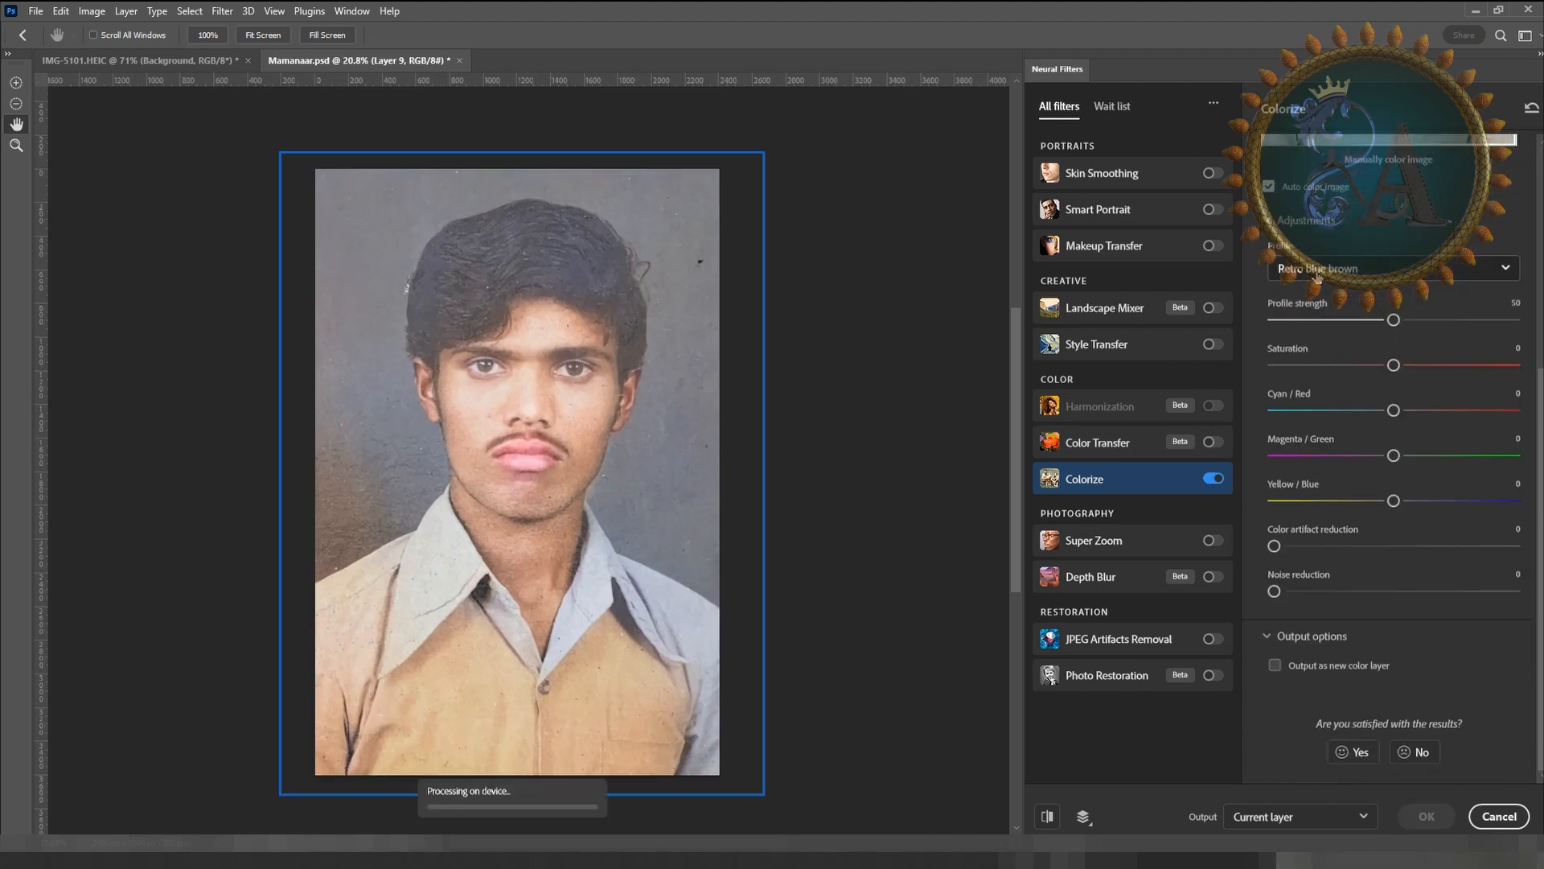
click(1319, 270)
click(1328, 456)
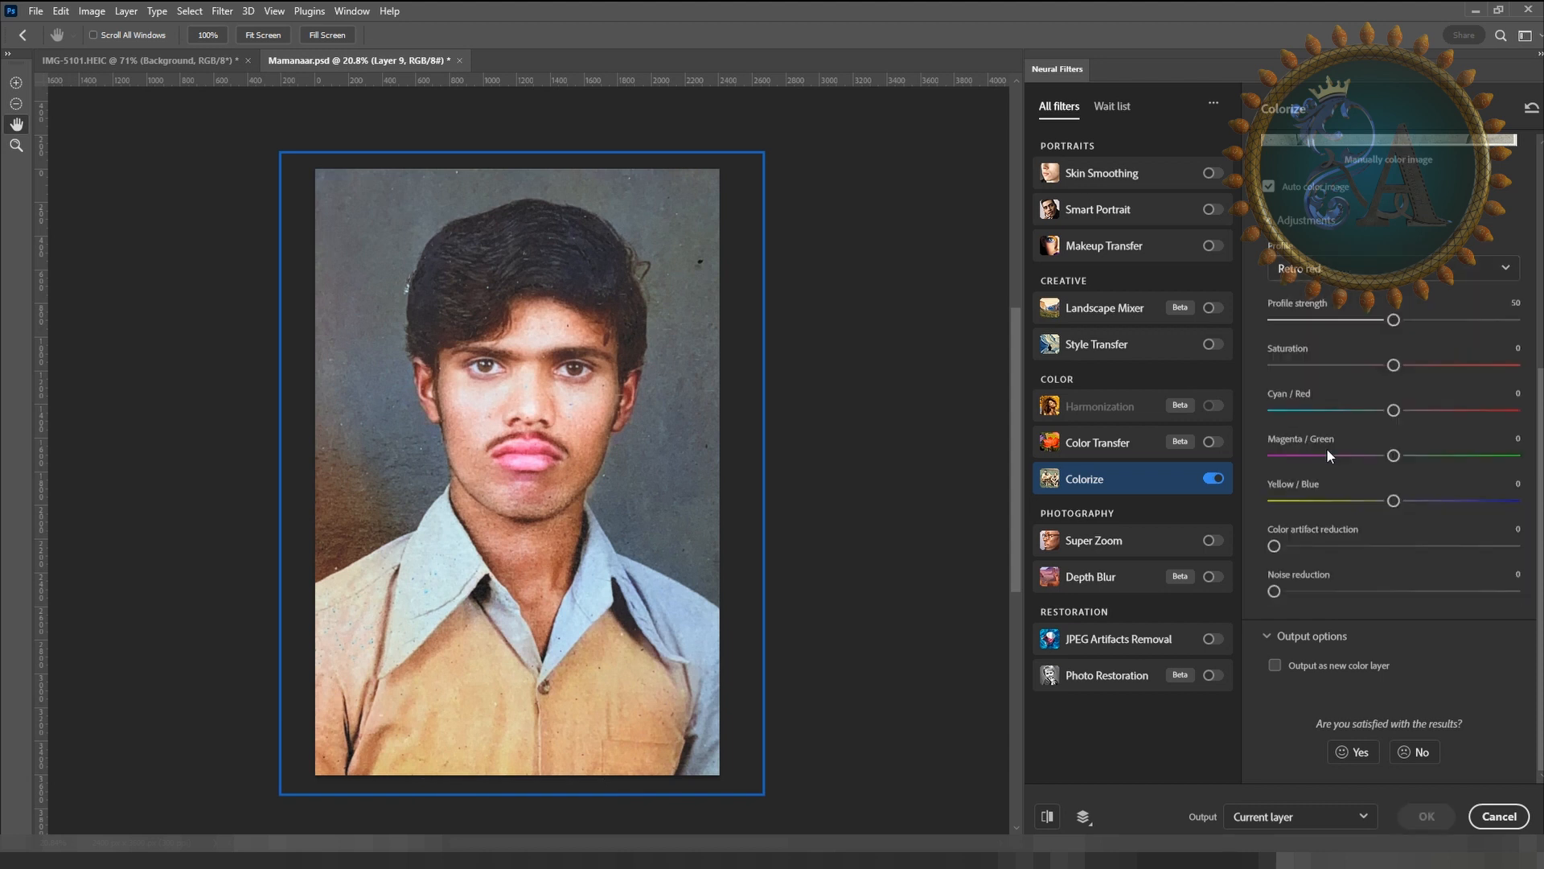
click(1329, 274)
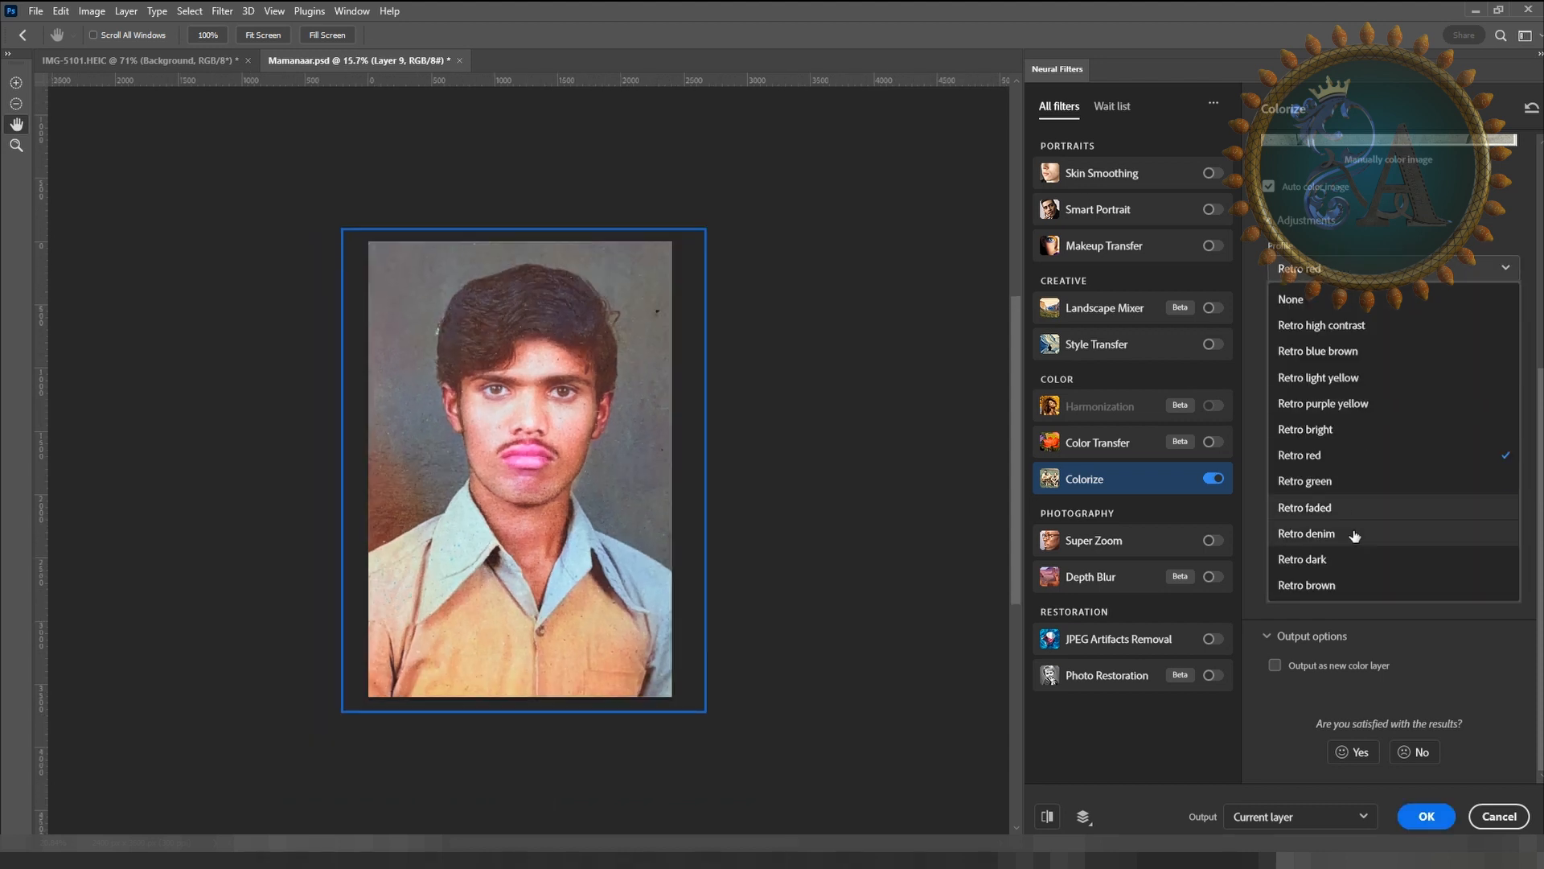
click(1351, 534)
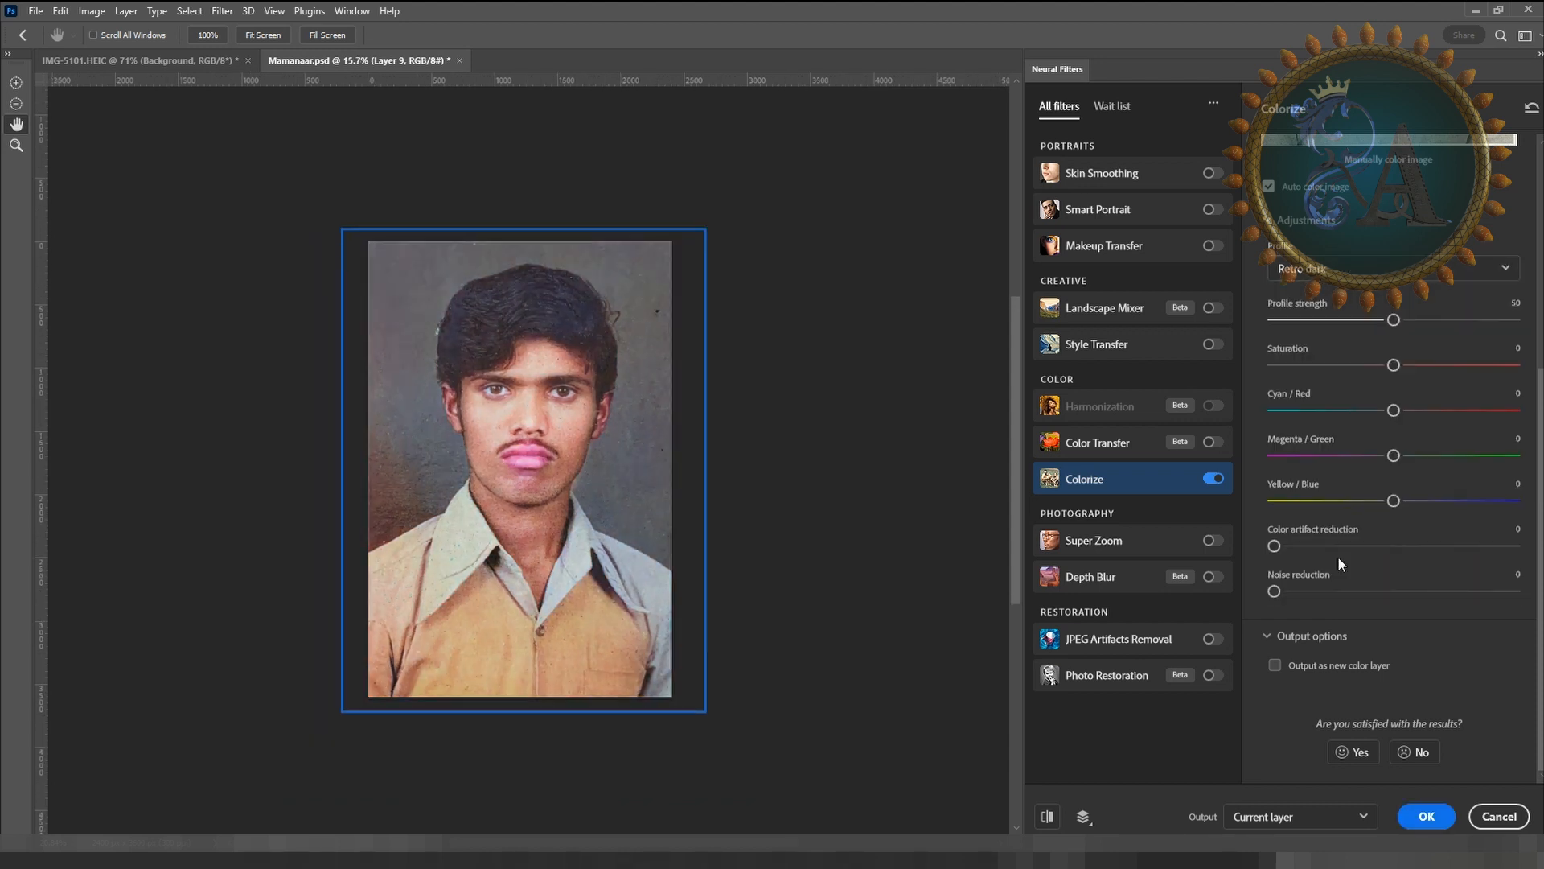
click(1327, 269)
click(1296, 296)
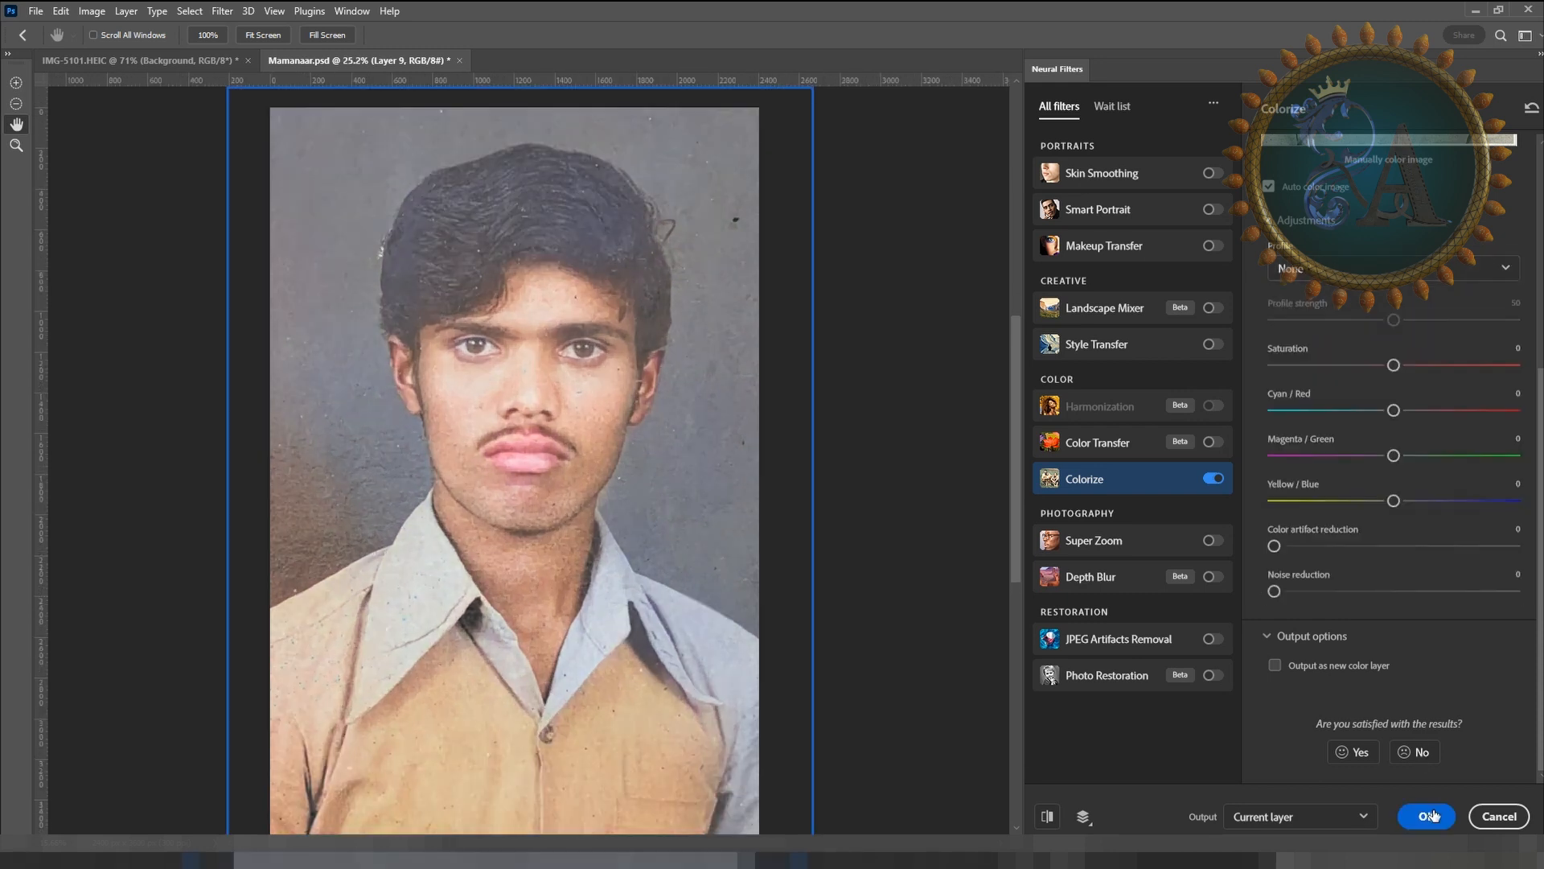
Step: Undo the applied colorization on Layer 8 and rerun the same Neural Filters settings on a duplicate of the layer
click(1427, 816)
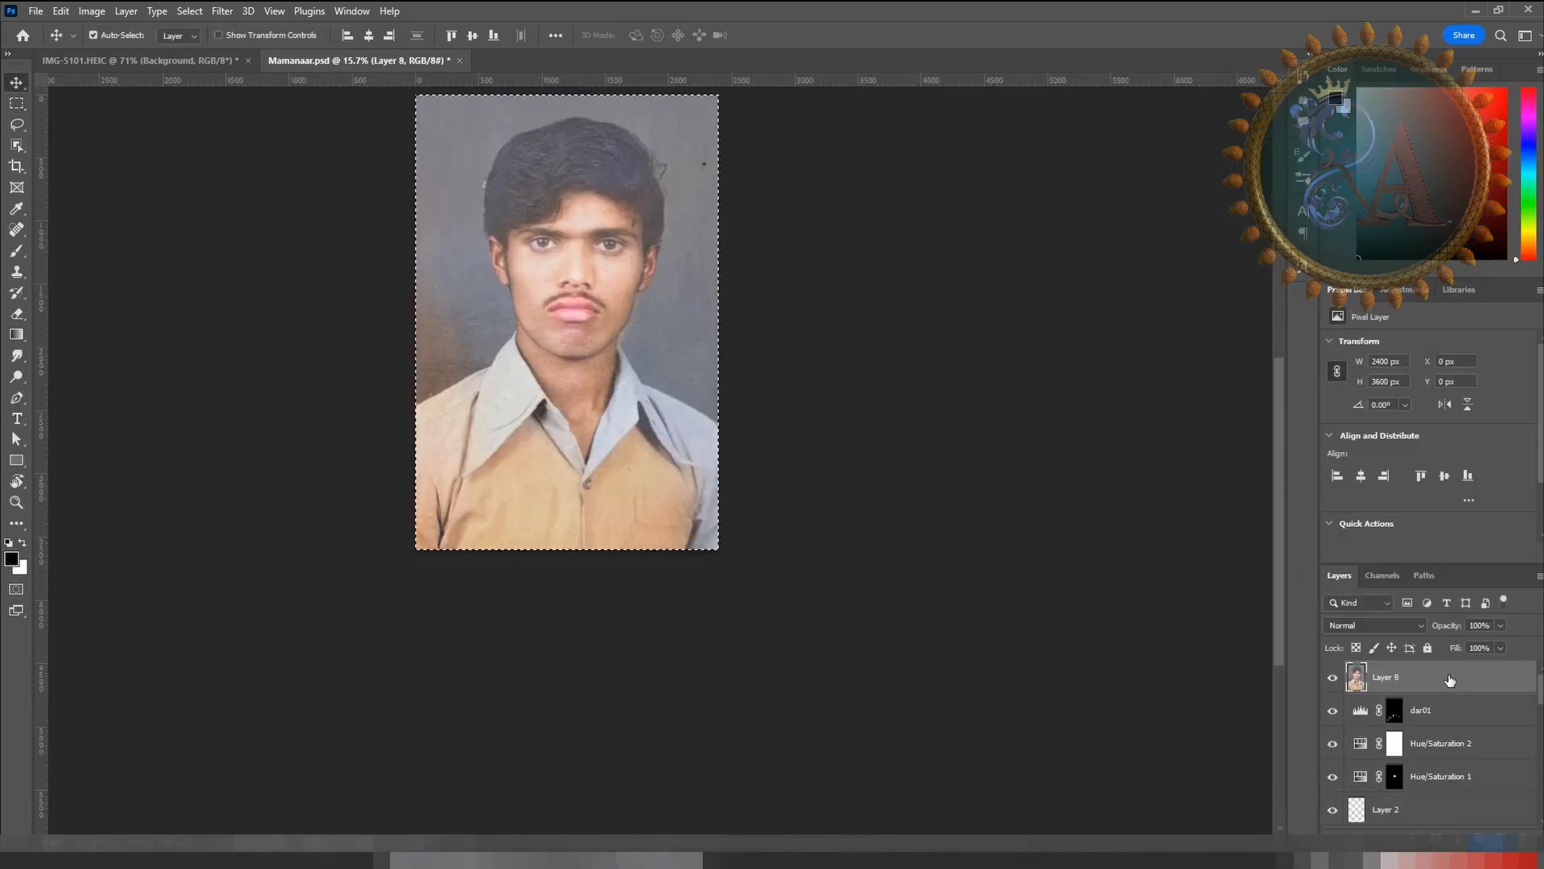
key(ctrl+z)
key(ctrl+j)
click(222, 11)
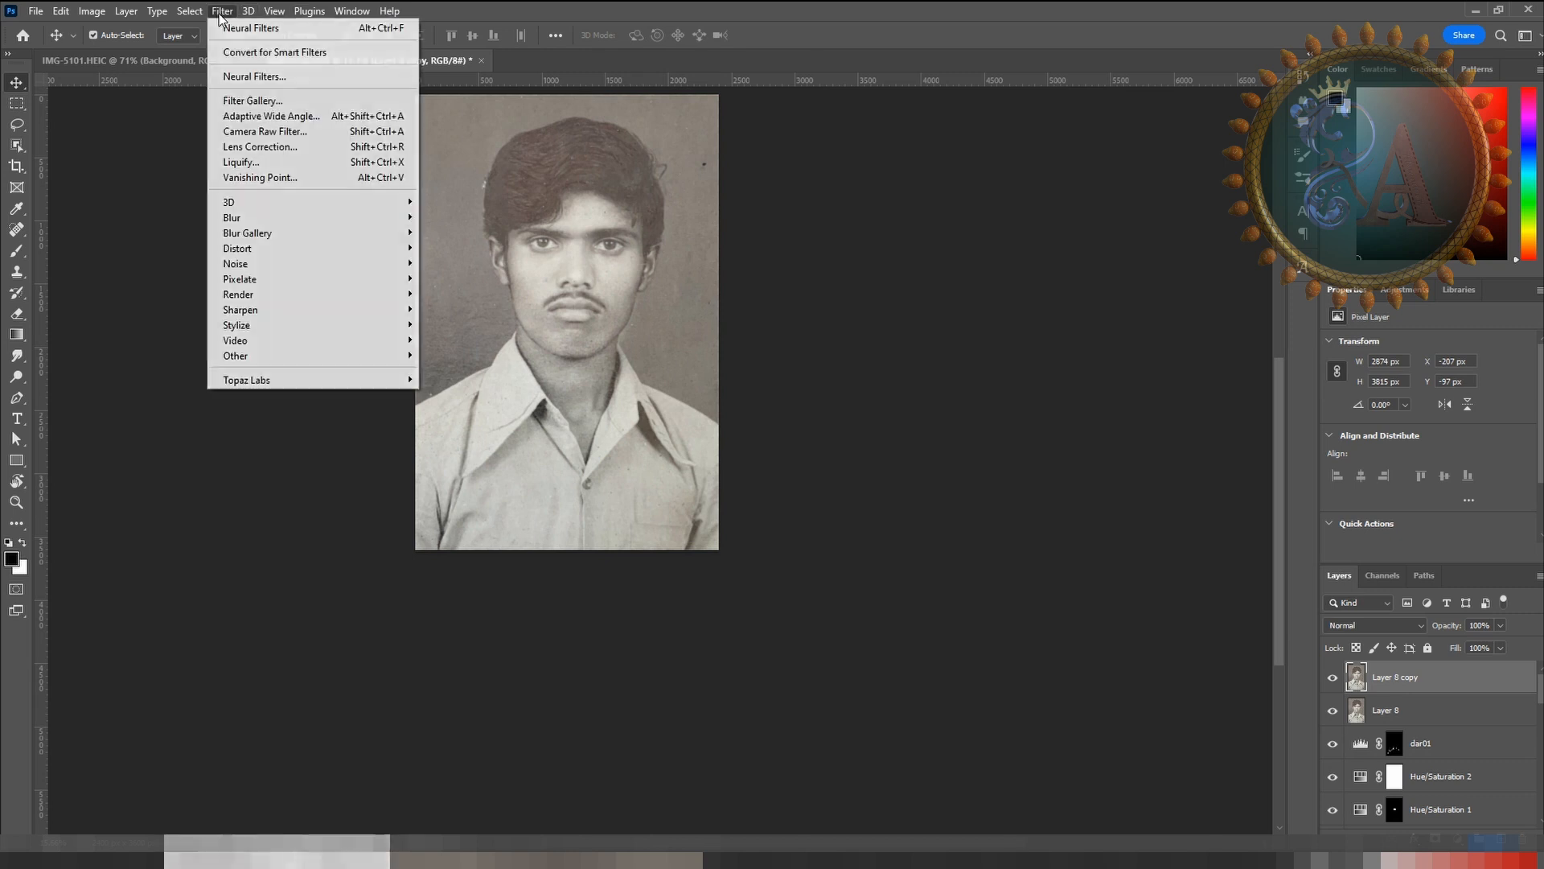
click(265, 24)
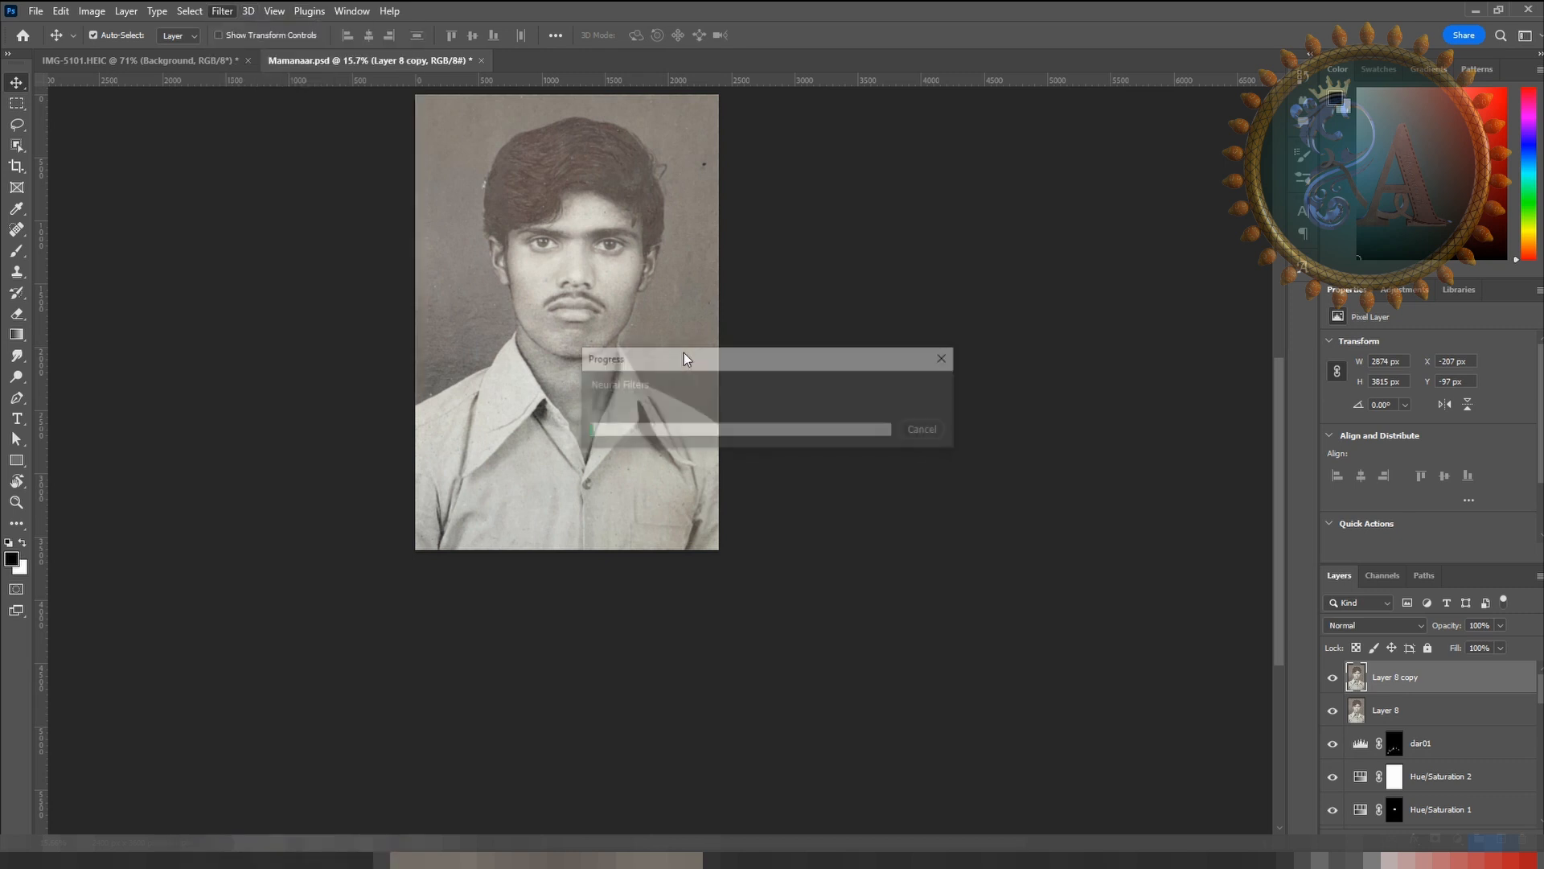
drag(675, 270, 696, 444)
Step: Open the colorized Layer 8 copy in Topaz Photo AI
scroll(628, 375, up, 5)
click(222, 11)
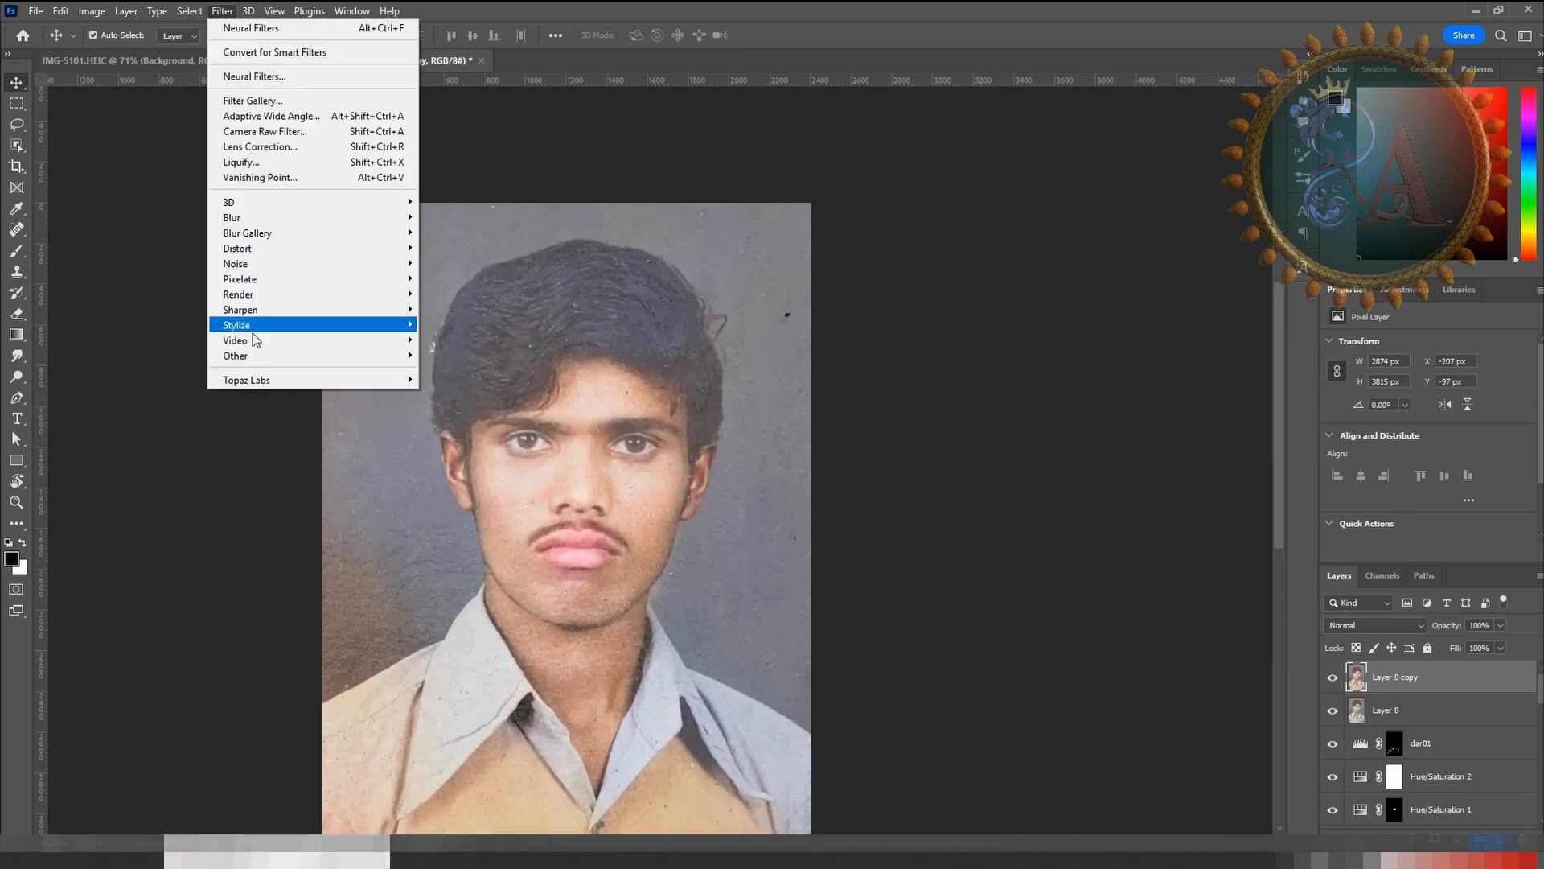
mouse_move(337, 378)
click(451, 379)
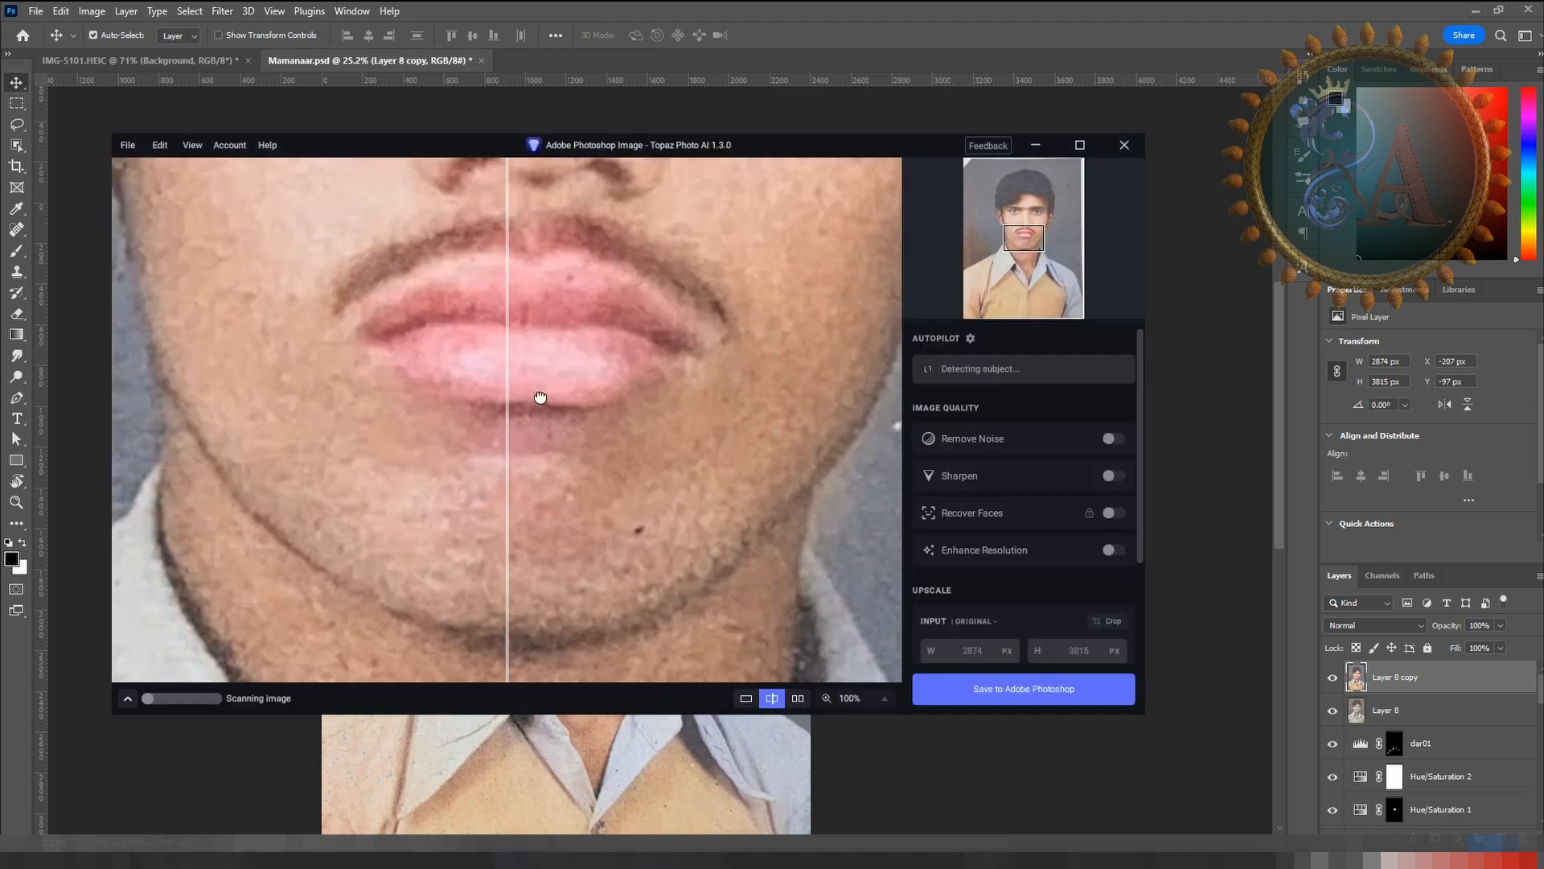
Step: Compare the enhanced face with the original in the split preview and save the Topaz result back to Photoshop
drag(540, 397, 589, 474)
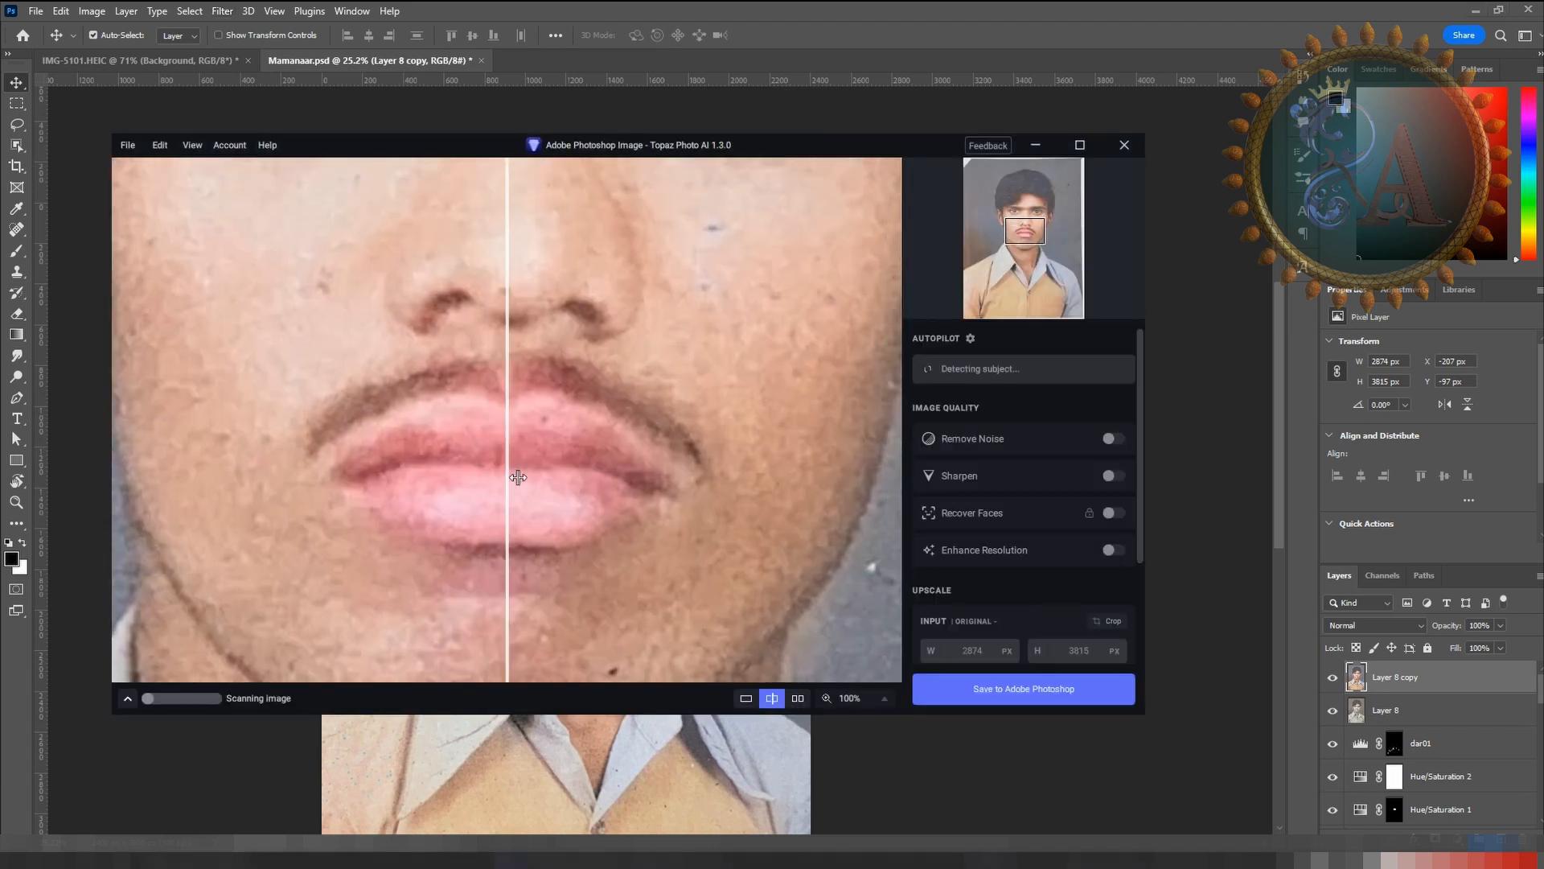
drag(713, 341, 628, 656)
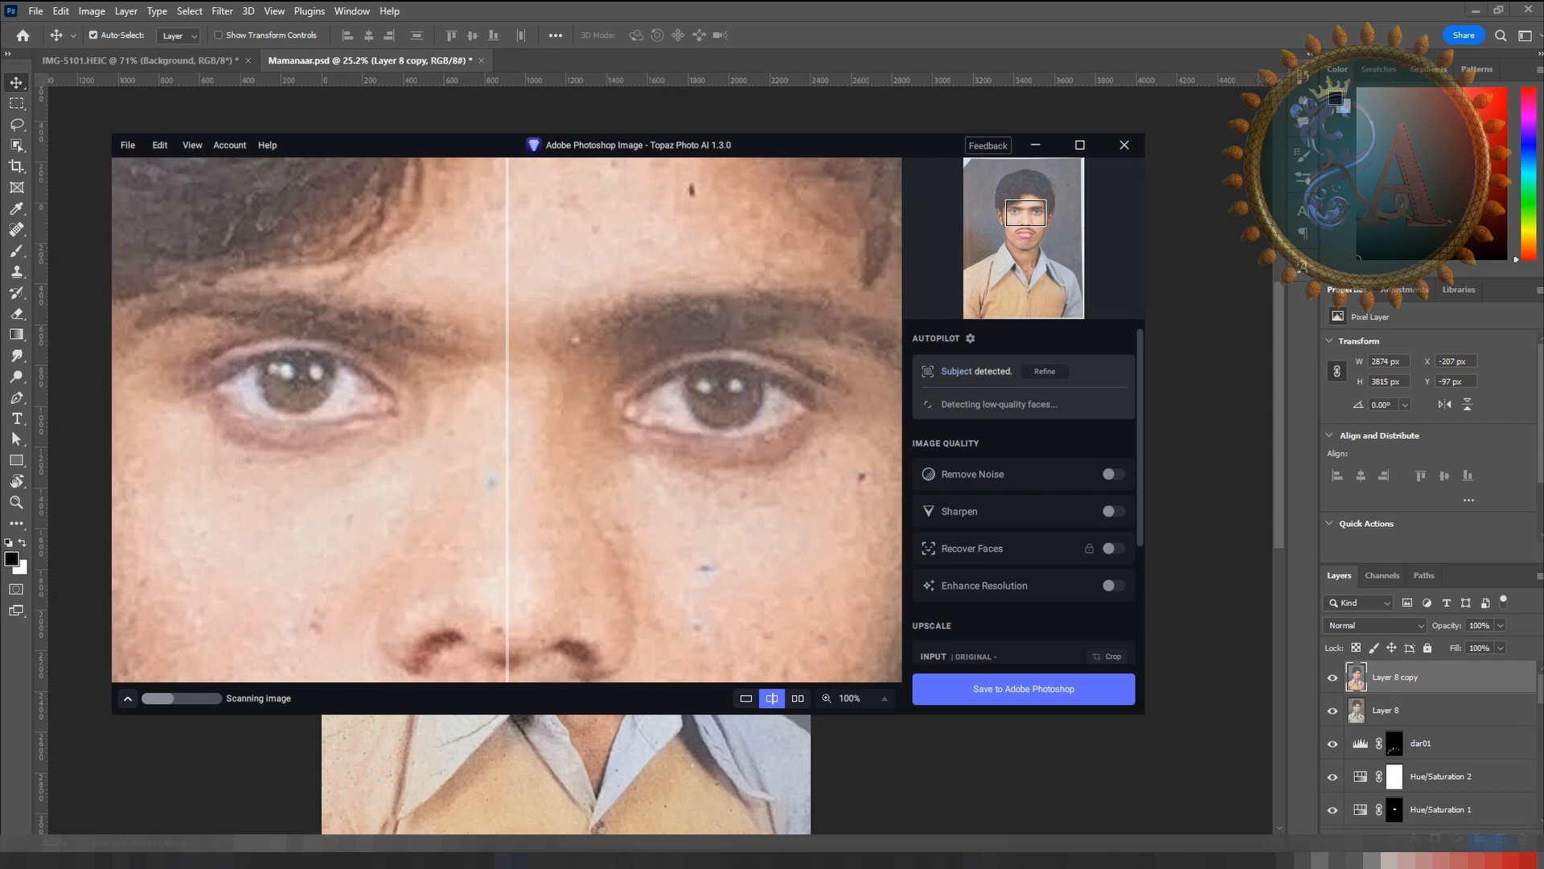
scroll(543, 430, down, 3)
scroll(552, 386, up, 2)
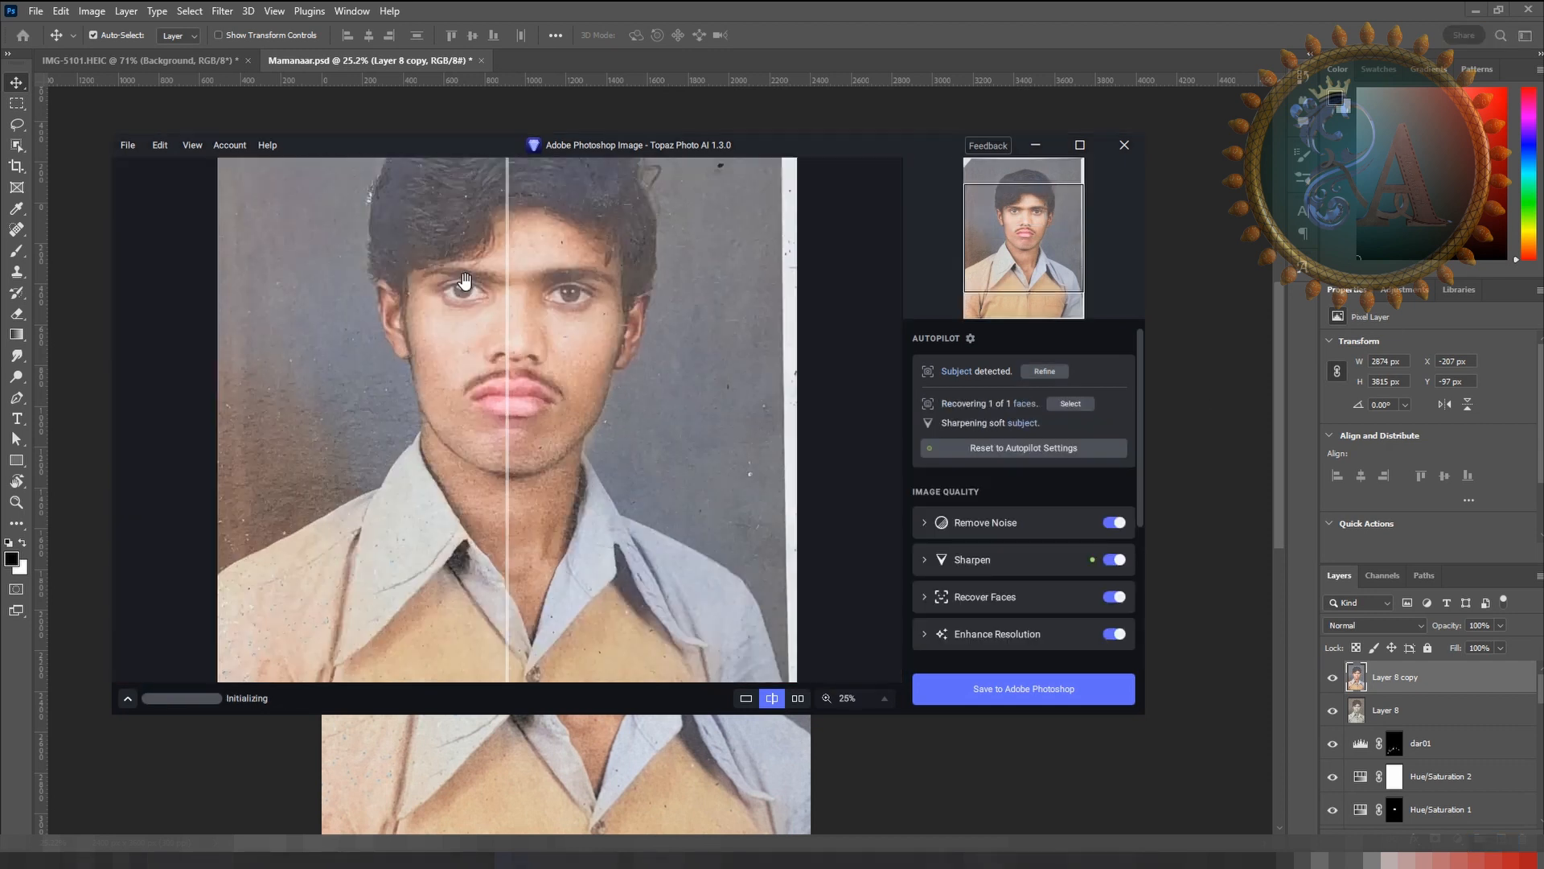
drag(553, 364, 610, 561)
drag(555, 441, 689, 396)
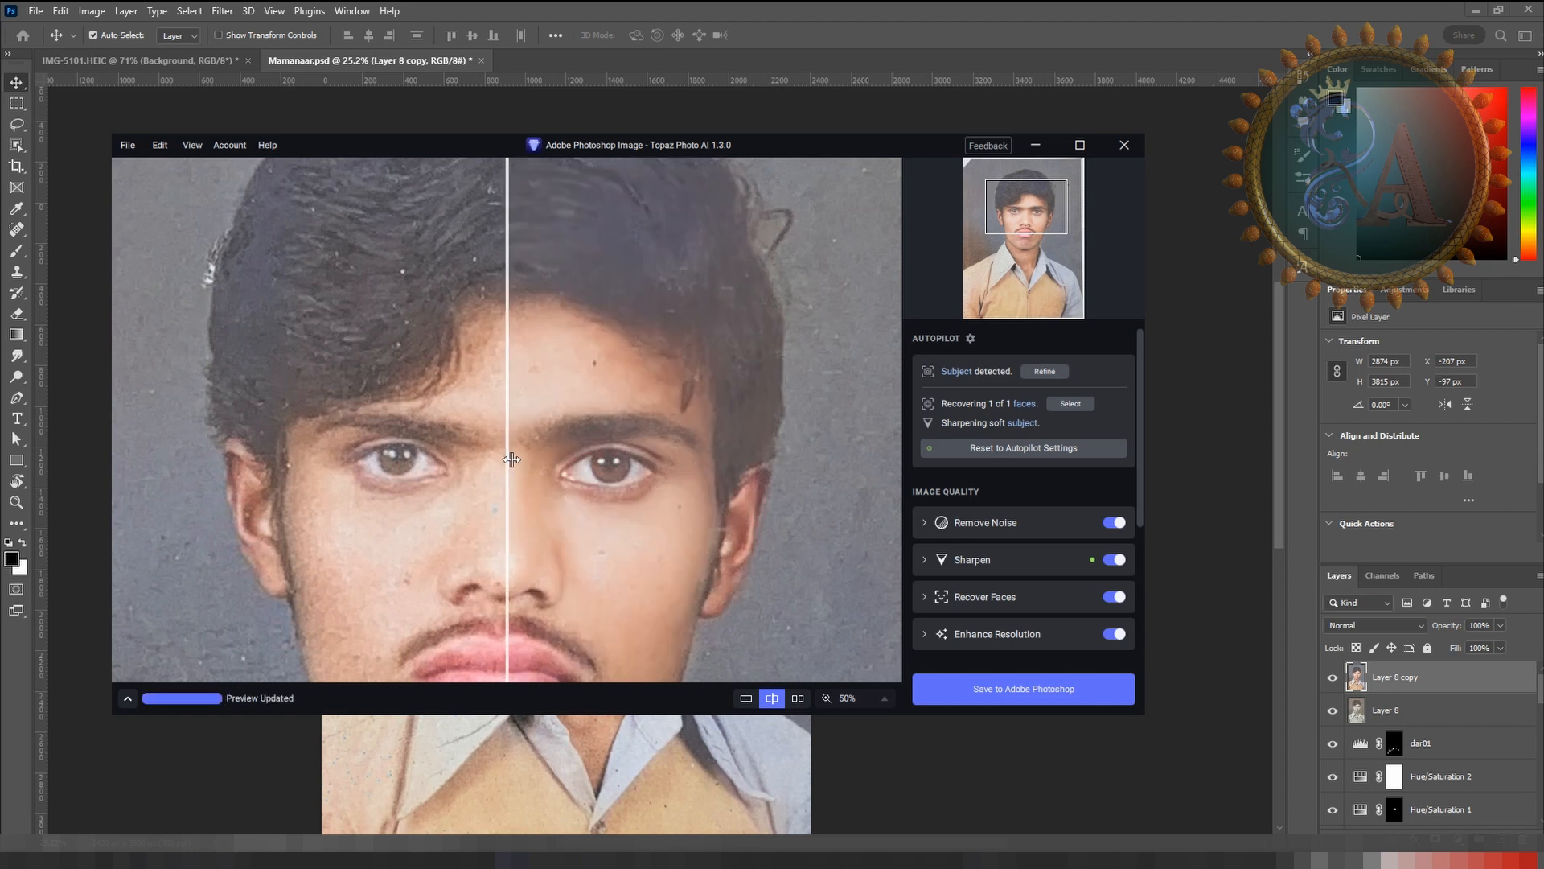
drag(508, 453, 121, 378)
drag(215, 373, 510, 394)
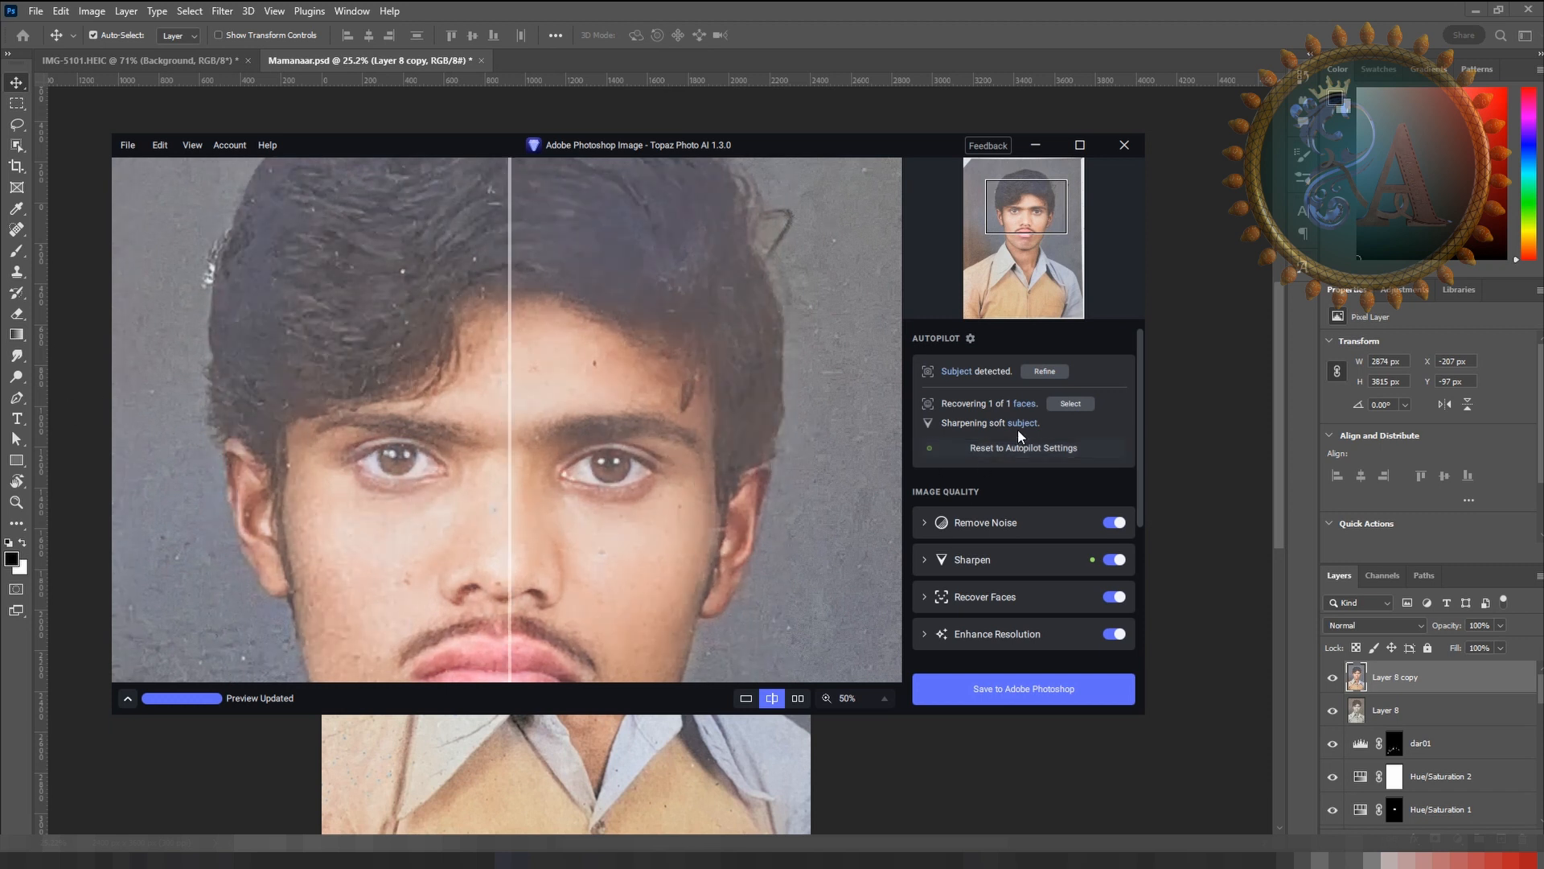
click(987, 690)
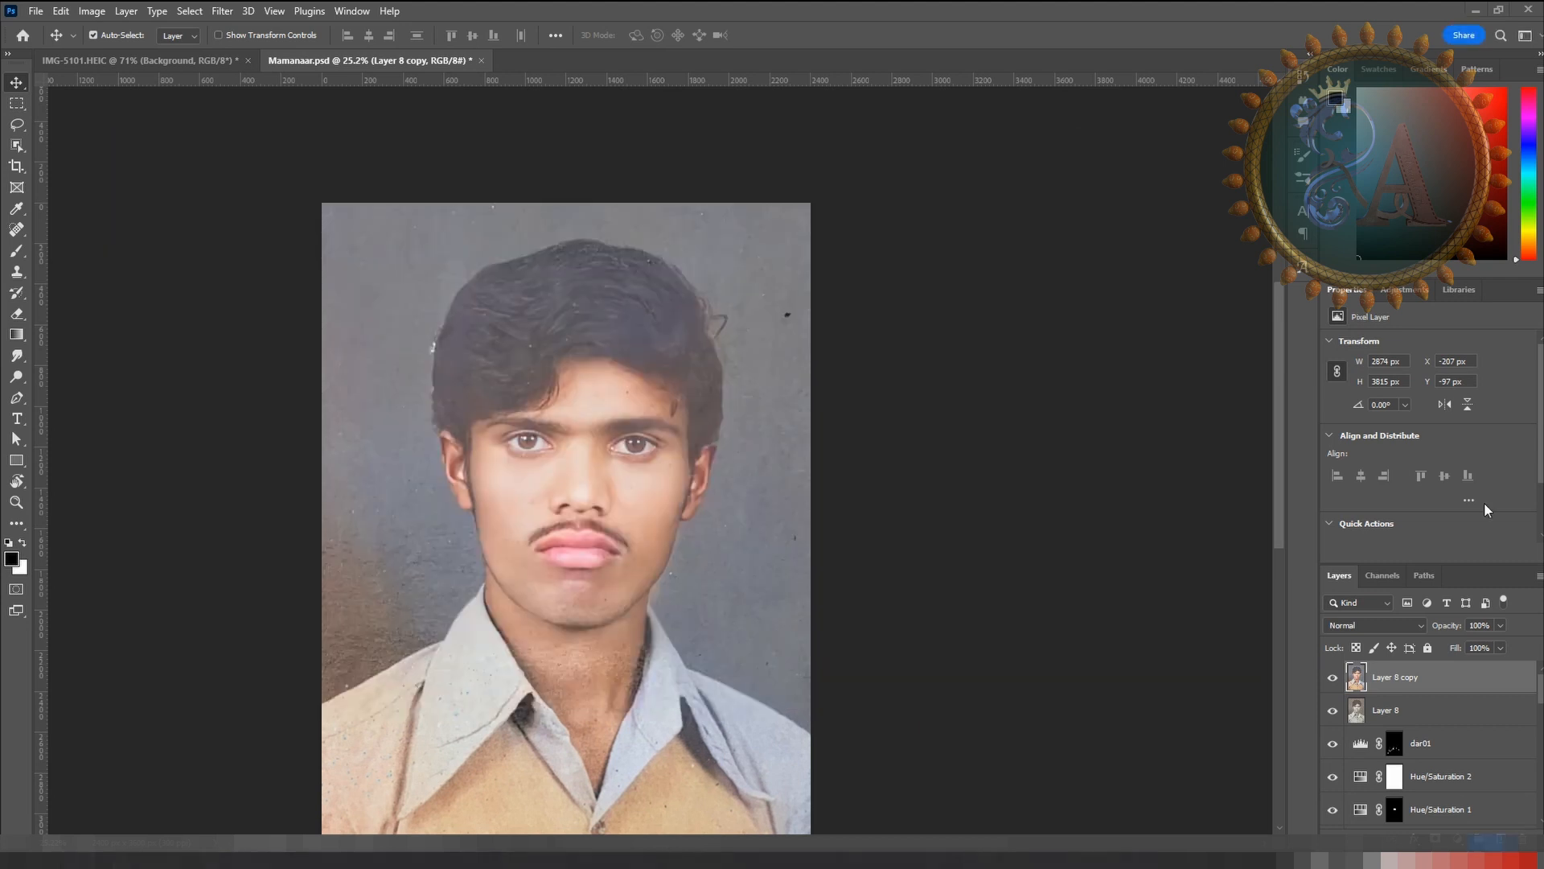
Step: Hide Layer 8 copy and Layer 8
scroll(576, 451, up, 2)
scroll(734, 418, down, 2)
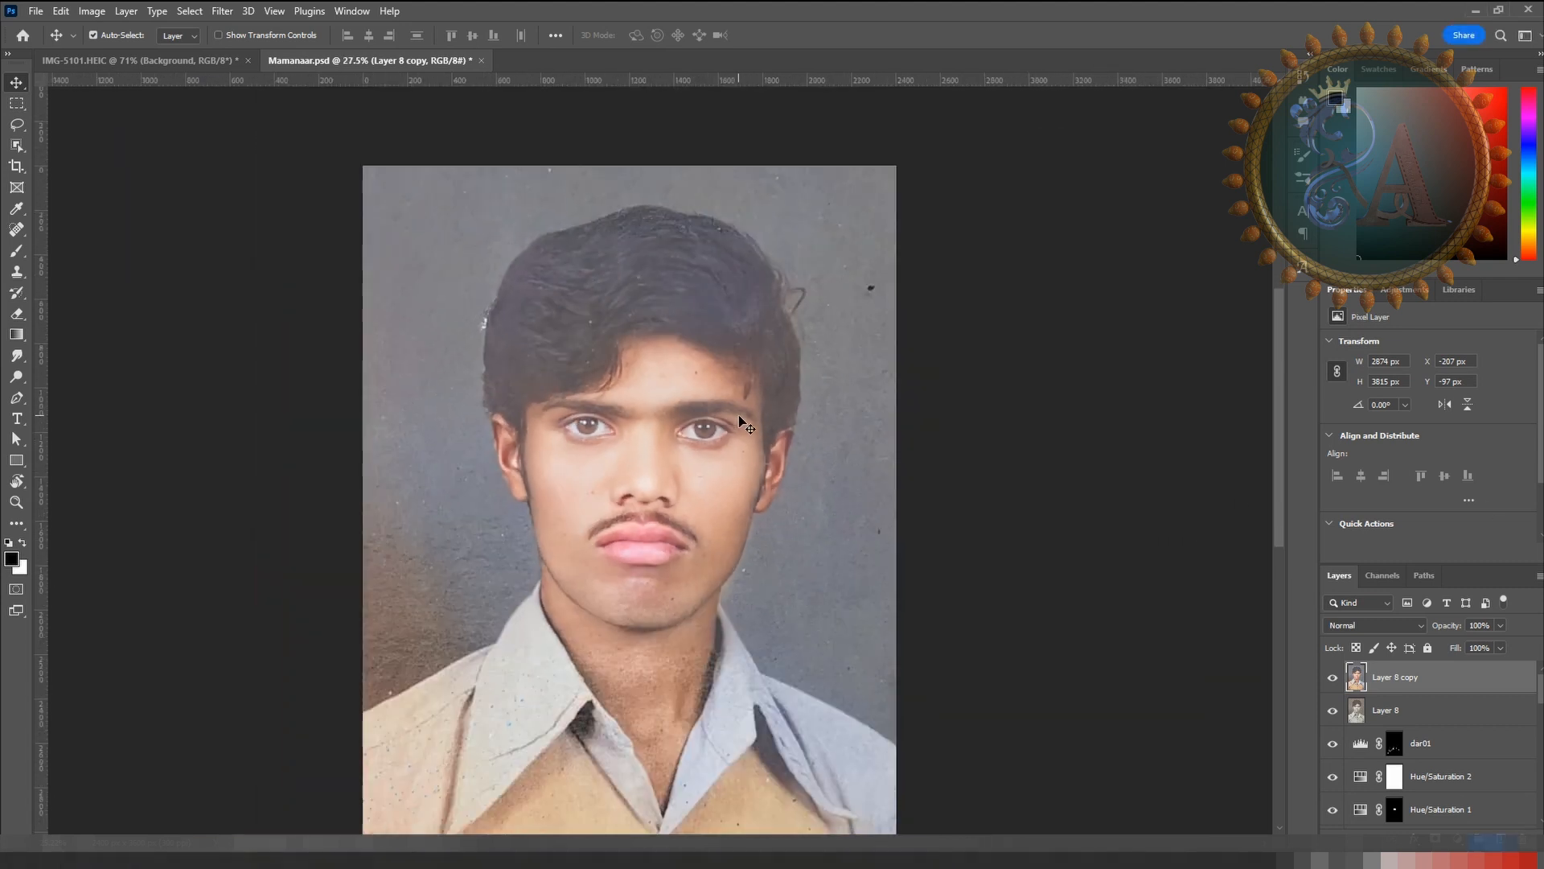
click(1332, 677)
click(1332, 710)
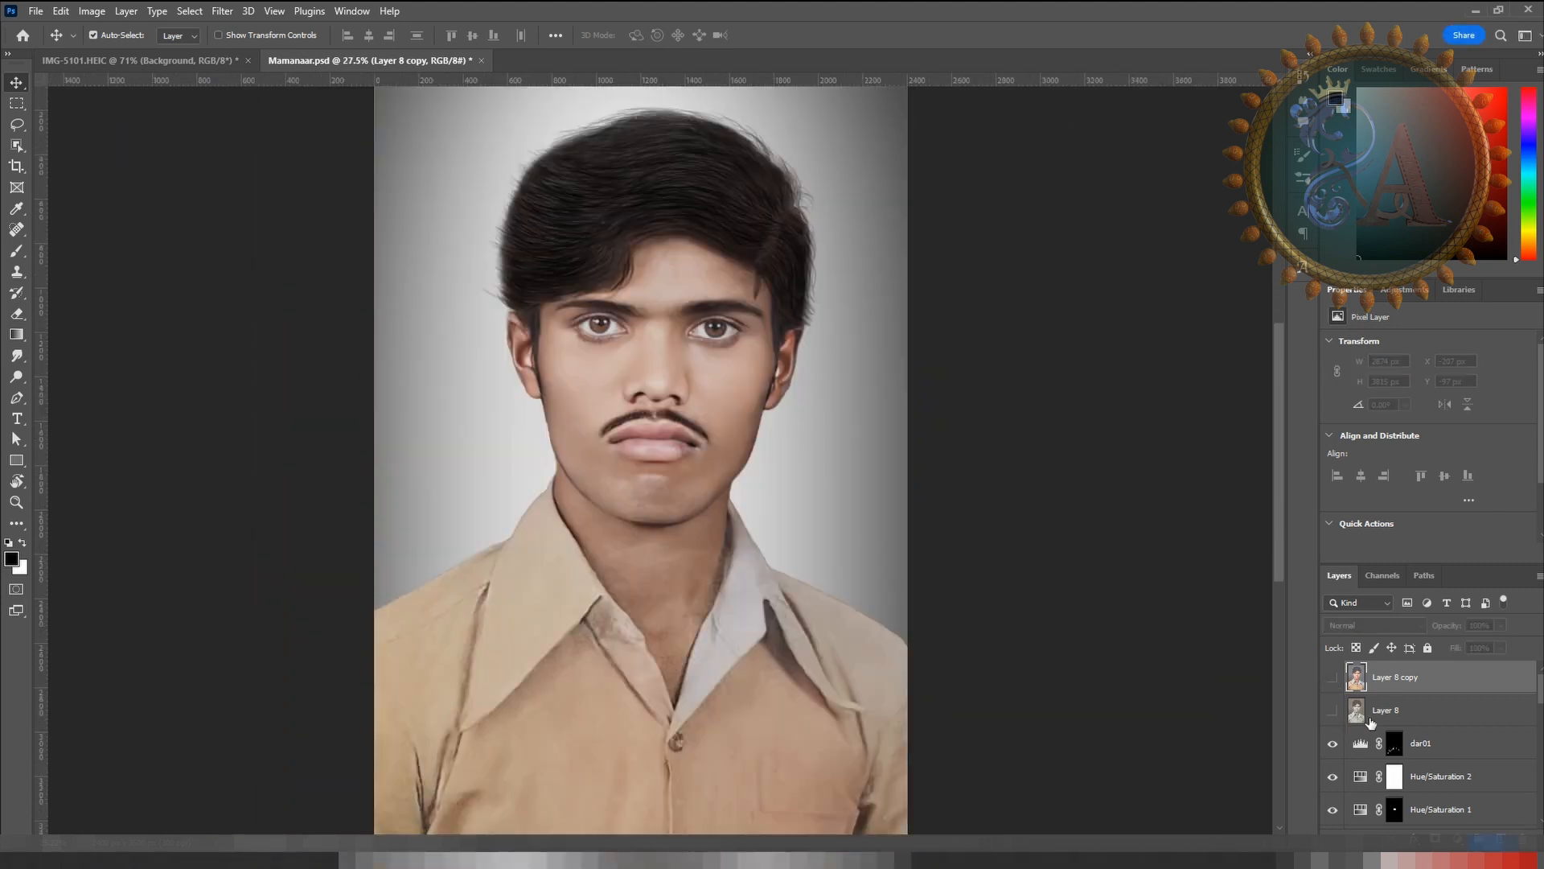
Step: Isolate Layer 1 copy 2, Layer 1 copy 3 and Layer 1 copy 4 one at a time to review the base portrait
scroll(1443, 784, down, 8)
scroll(1440, 791, up, 1)
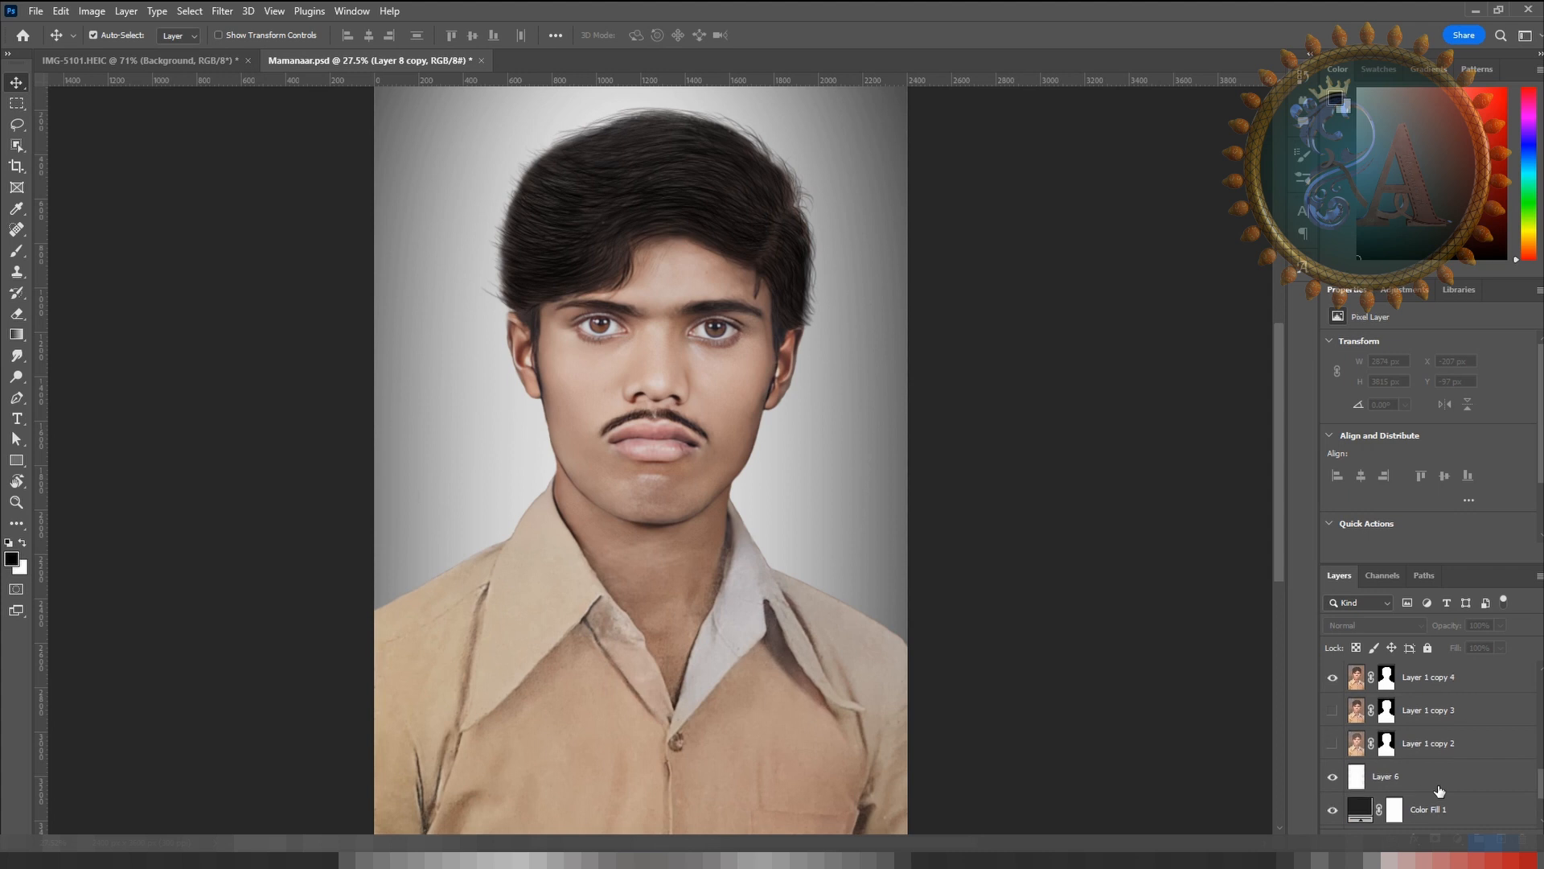
alt+click(1332, 744)
alt+click(1332, 745)
alt+click(1333, 710)
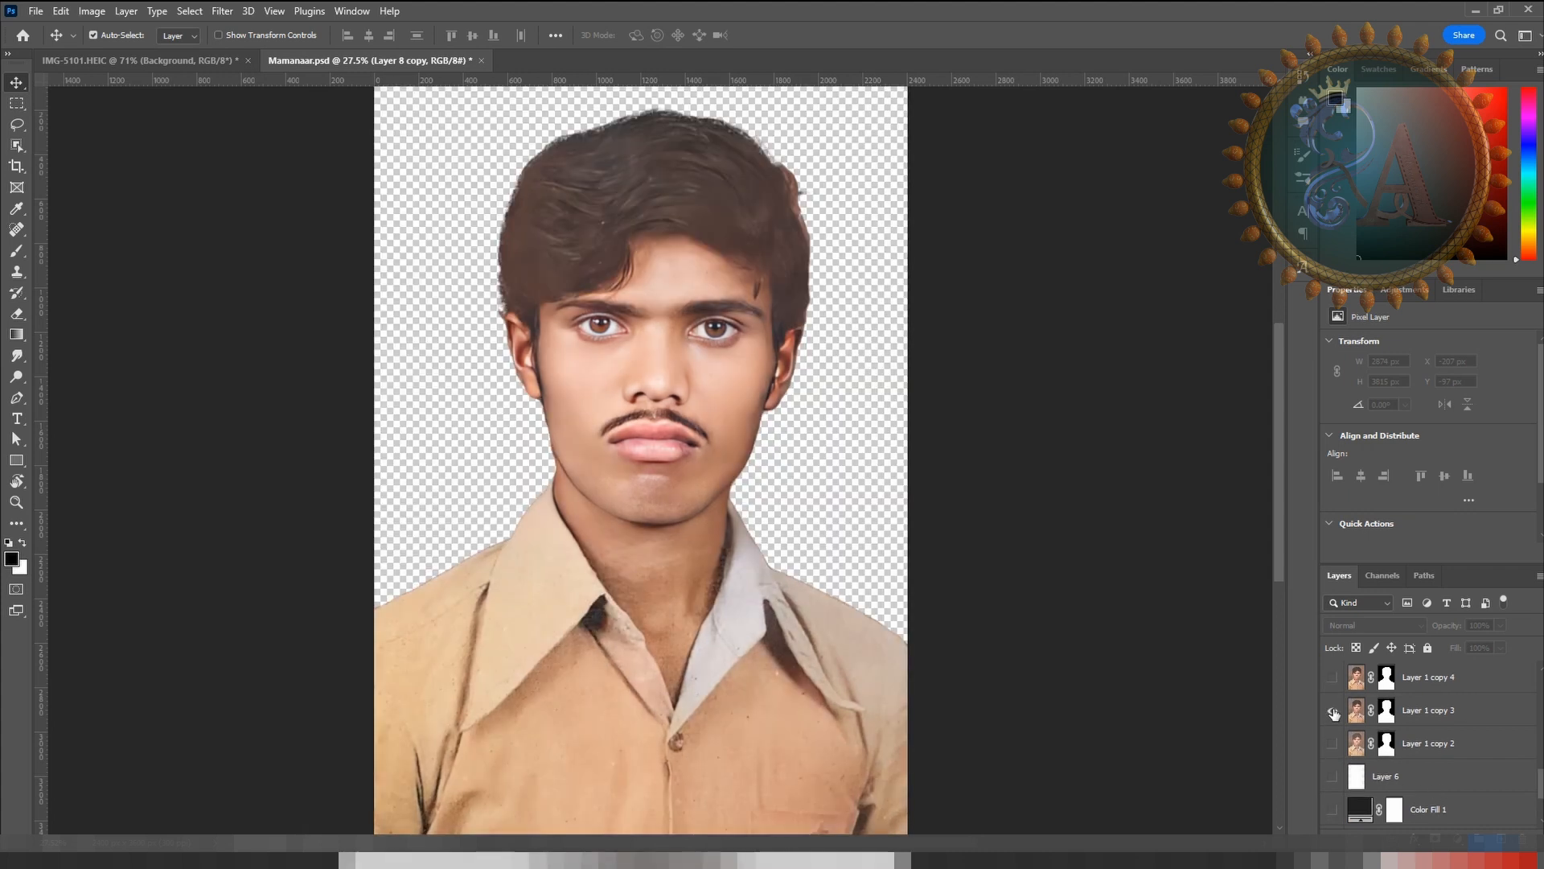
alt+click(1332, 710)
alt+click(1332, 678)
alt+click(1332, 678)
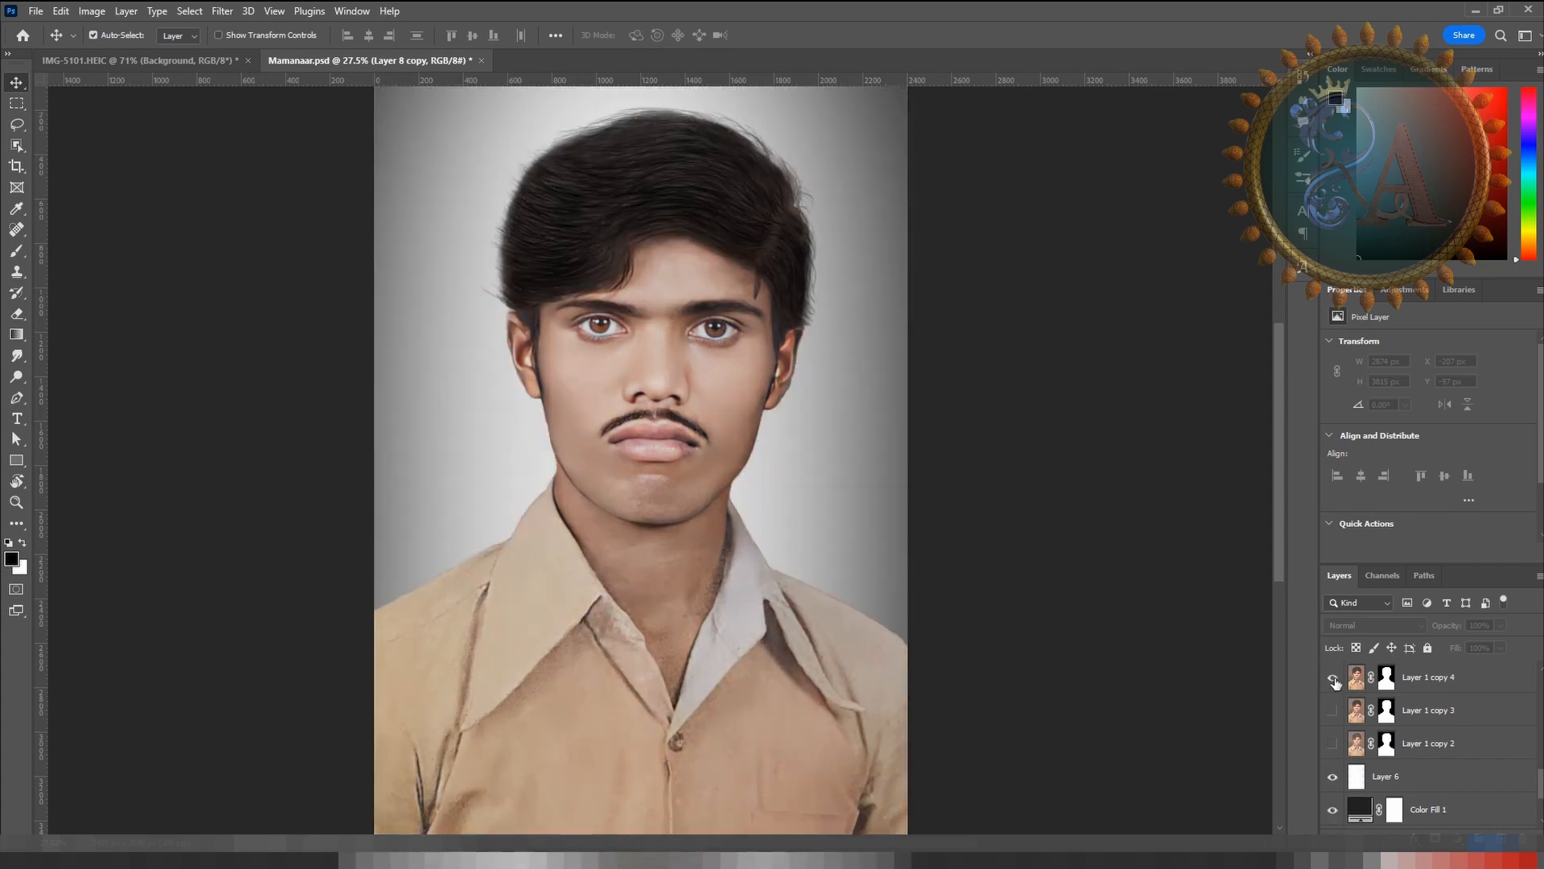
Step: Show Hue/Saturation 3 and compare the shirt colour with and without it
scroll(1367, 724, up, 2)
click(1333, 712)
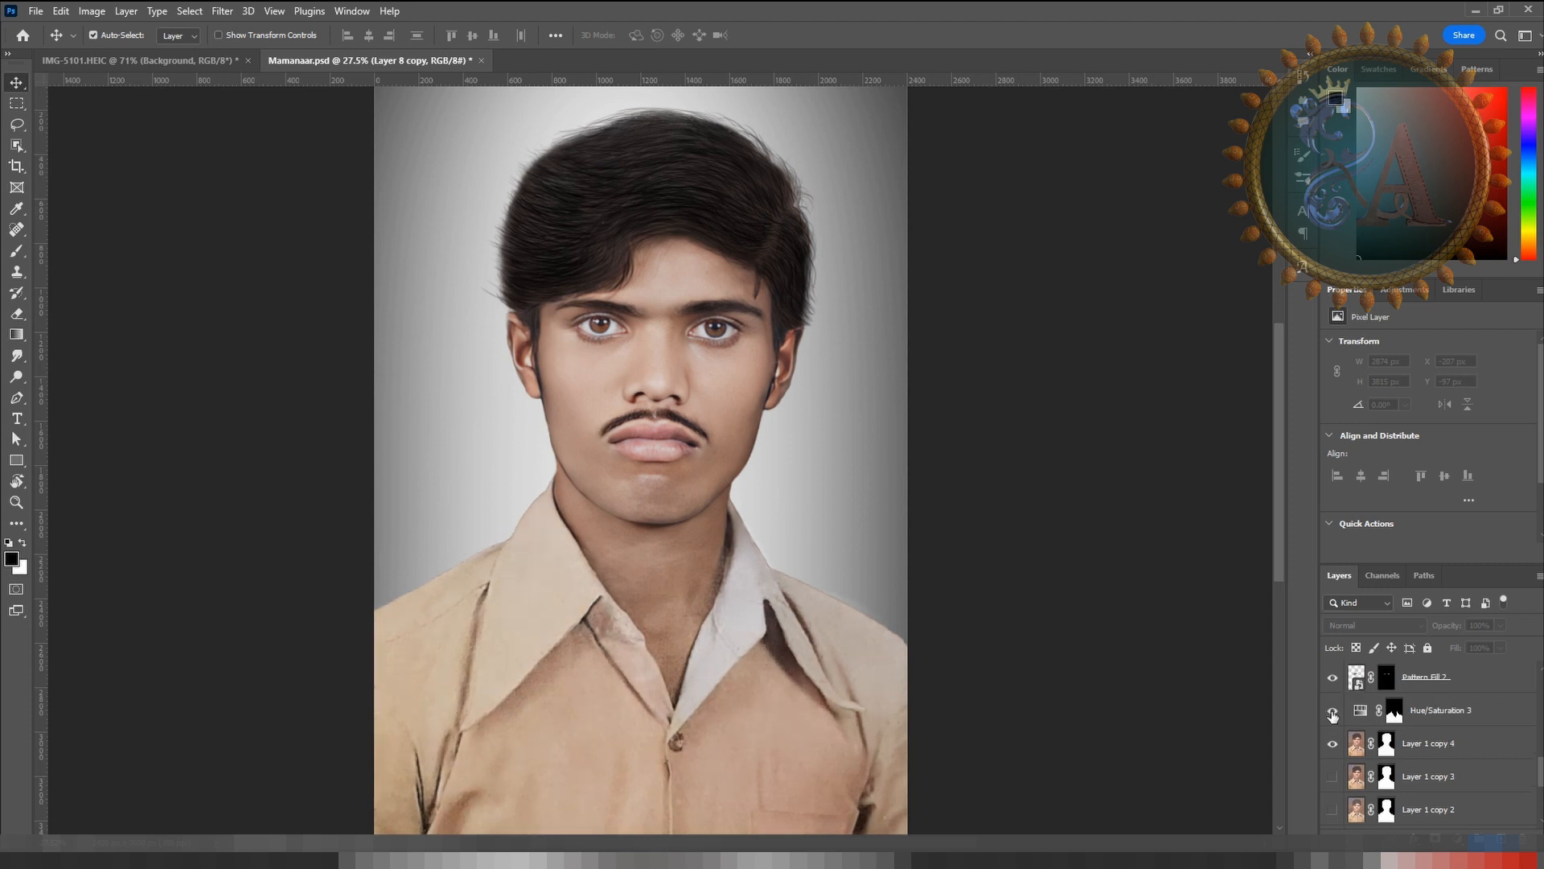
click(1332, 712)
click(1332, 713)
Step: Isolate Pattern Fill 2, Layer 4 and Pattern Fill 3 one at a time to review their contents
scroll(1333, 728, up, 1)
alt+click(1333, 711)
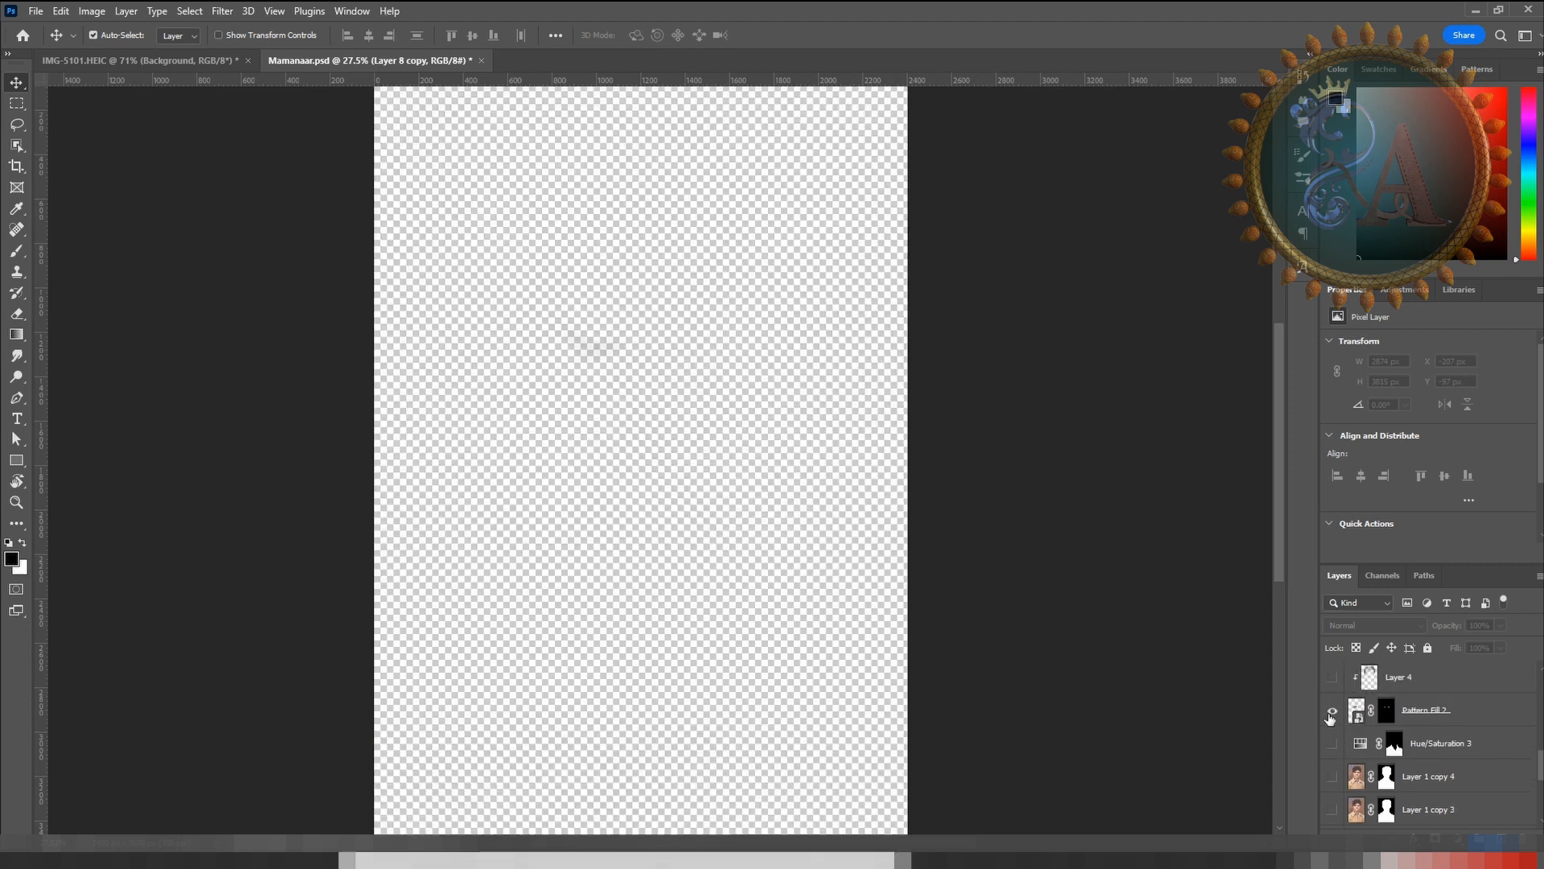
alt+click(1332, 711)
scroll(1333, 712, up, 1)
alt+click(1333, 713)
alt+click(1333, 714)
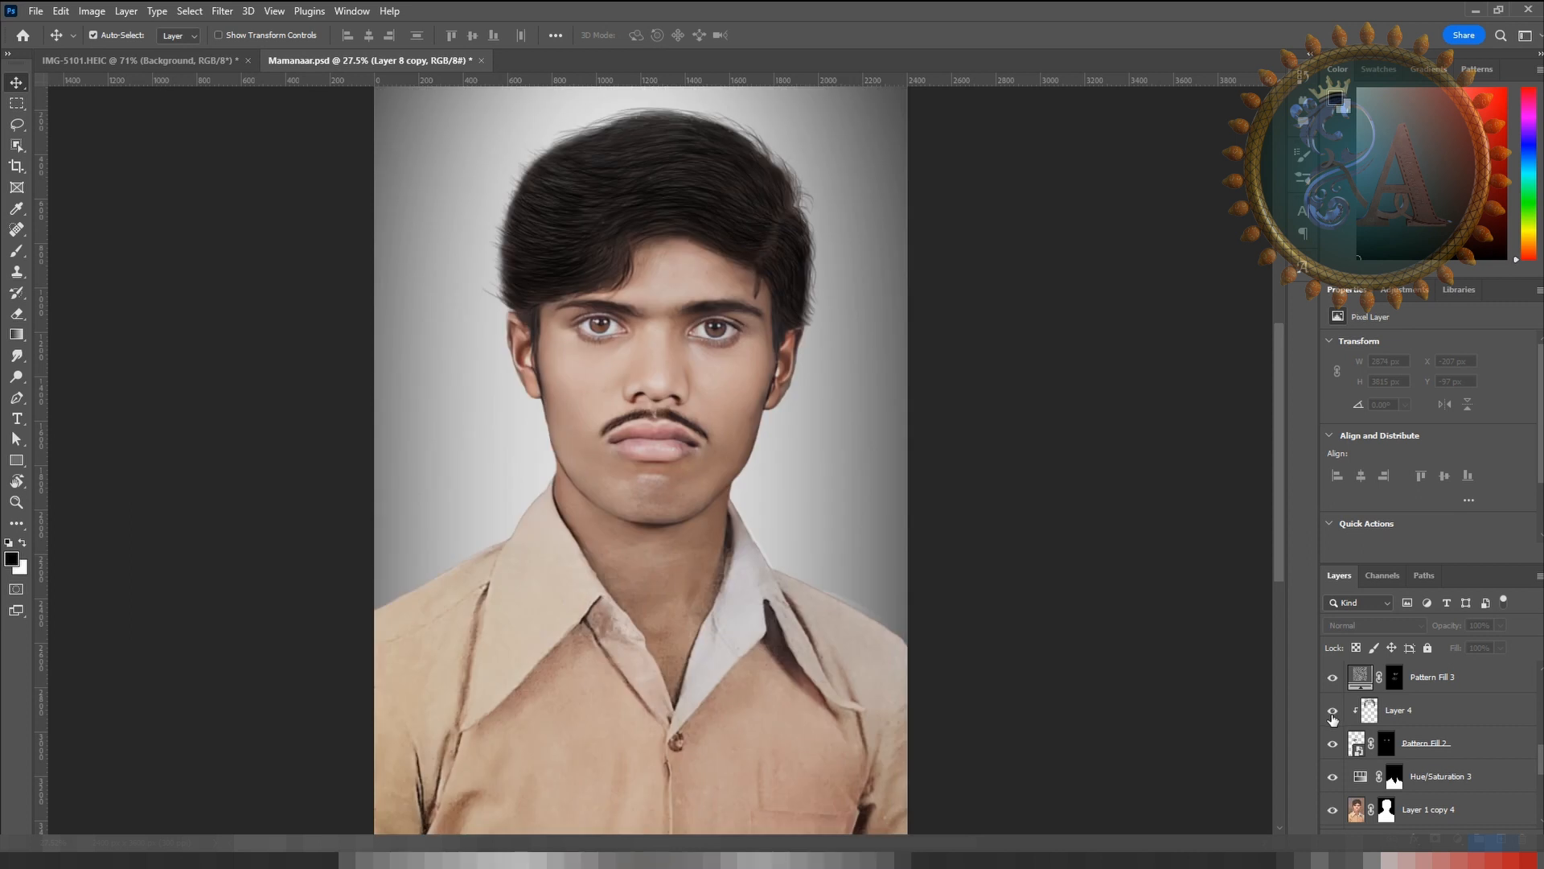
alt+click(1332, 679)
alt+click(1332, 680)
Step: Isolate Pattern Fill 1 and the hair_stickes01 layer in turn to review the skin texture and painted hair strokes
scroll(1332, 682, up, 2)
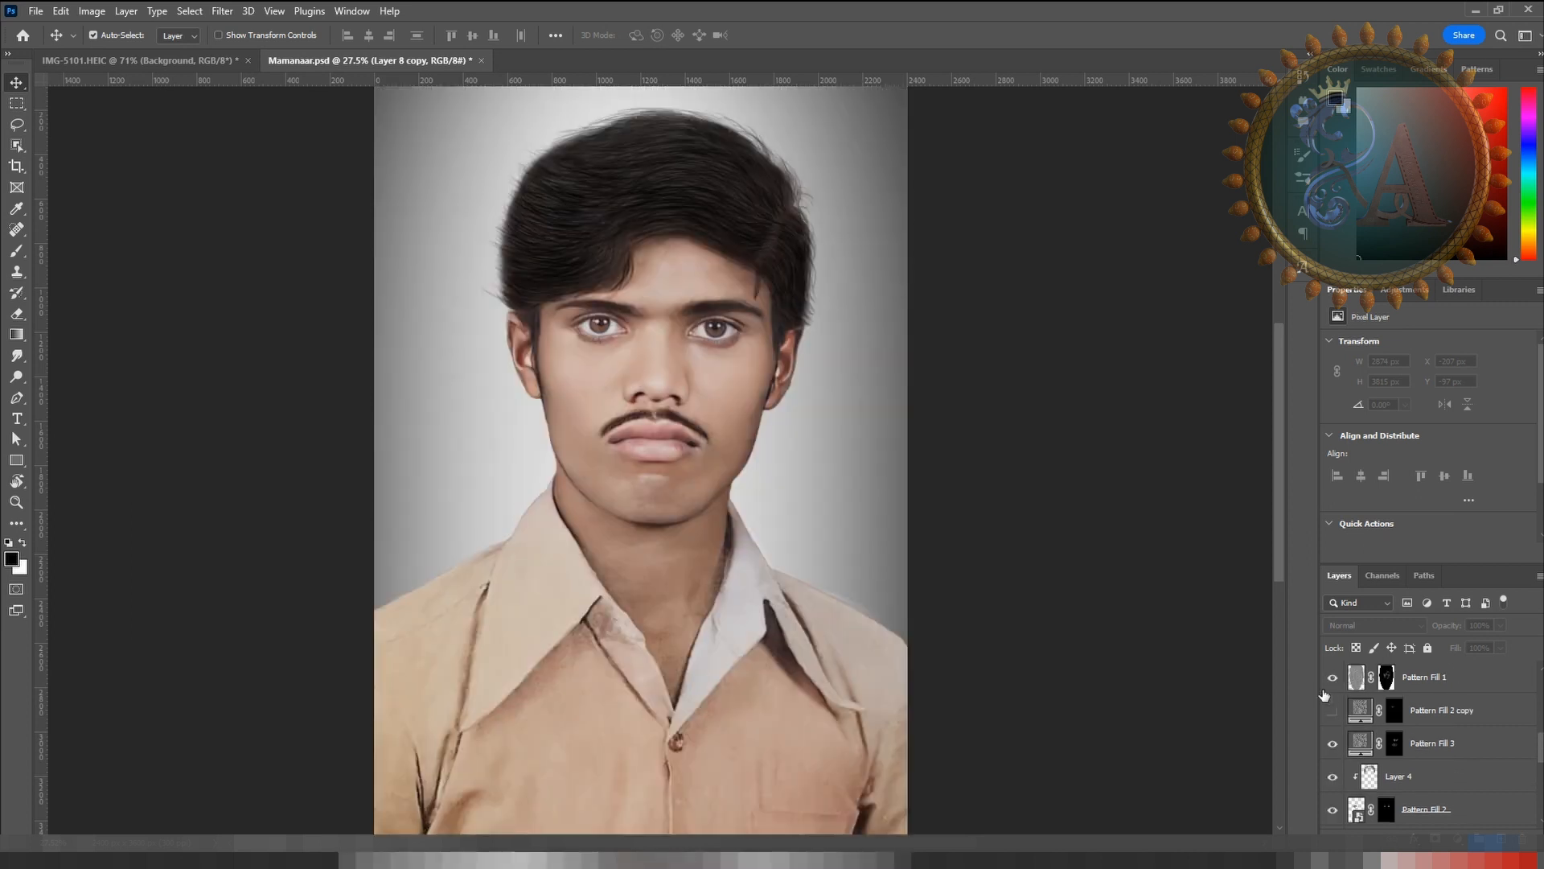
alt+click(1331, 680)
alt+click(1332, 679)
scroll(1333, 680, up, 2)
alt+click(1333, 680)
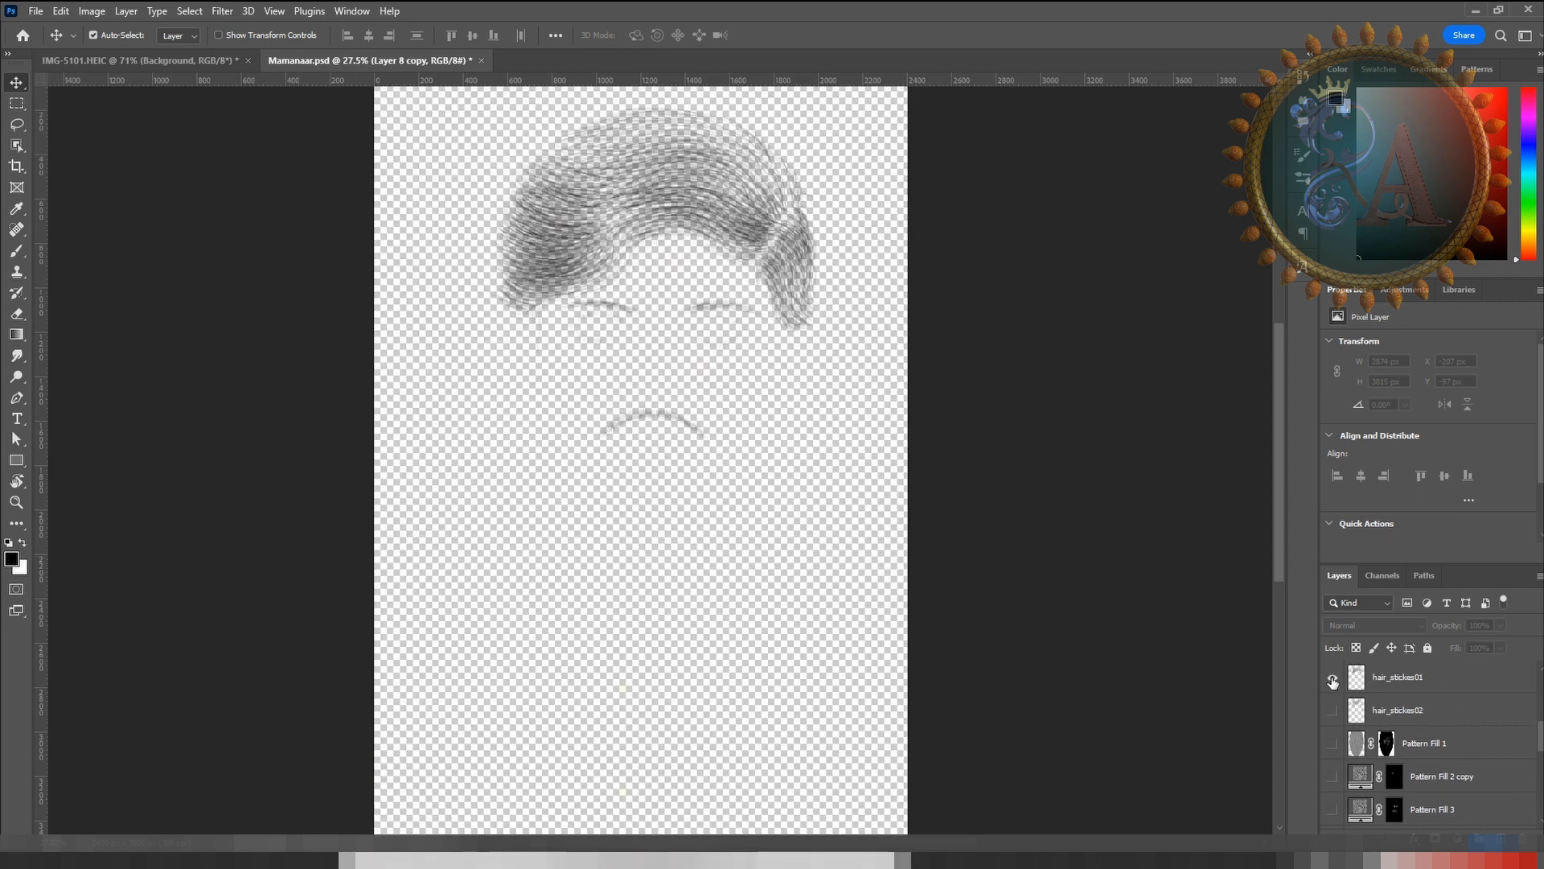
alt+click(1332, 681)
Step: Isolate the layers above the hair strokes one at a time, from the hair highlights and Layer 3 up to the Hue/Saturation adjustments
scroll(1332, 681, up, 2)
alt+click(1333, 680)
alt+click(1333, 683)
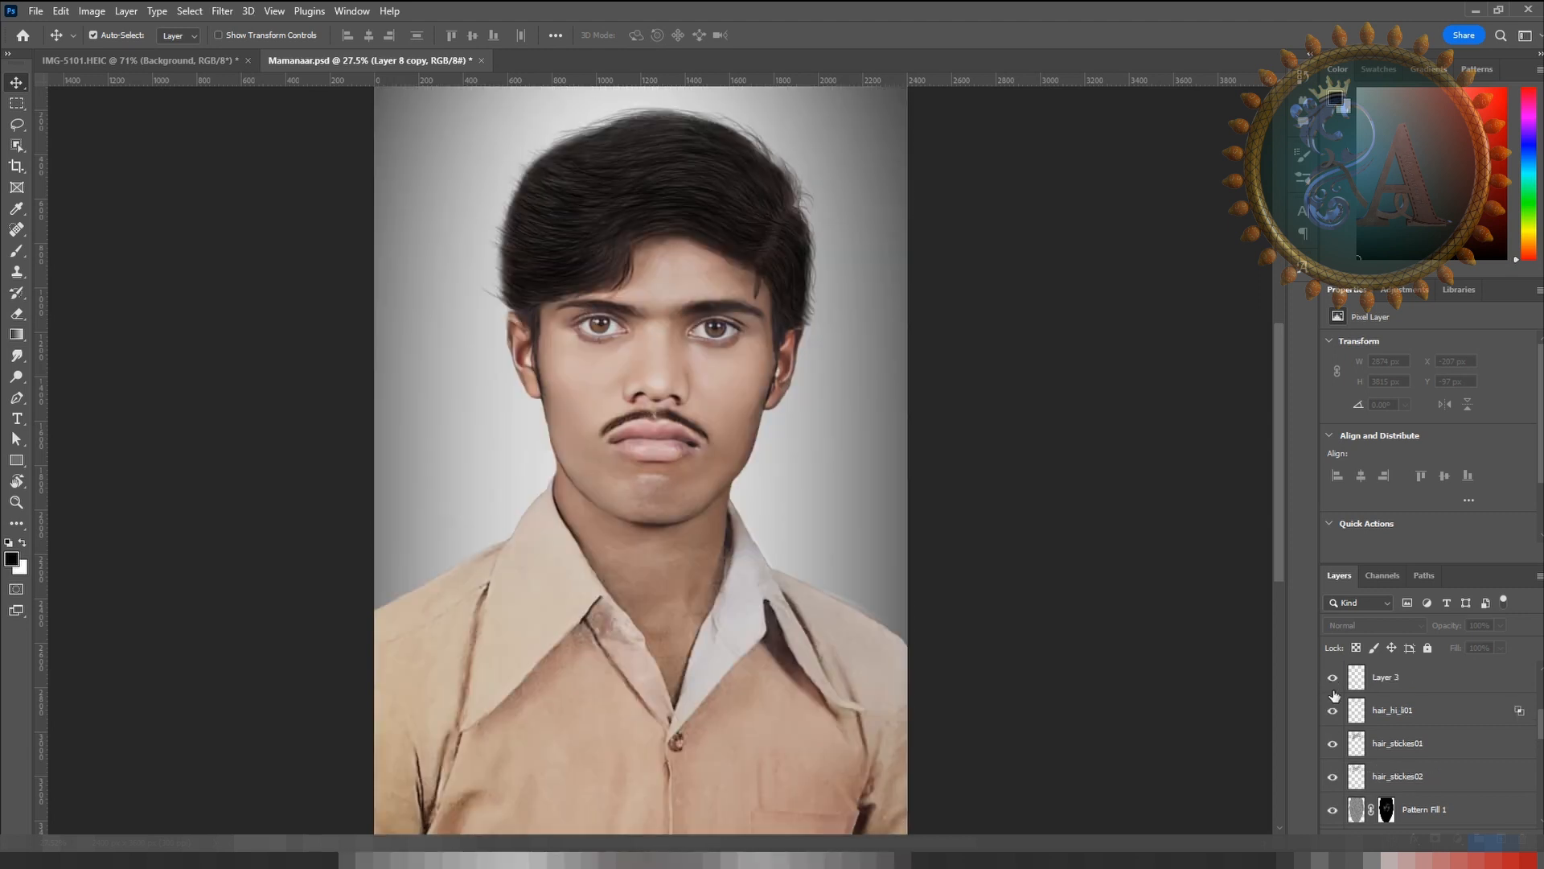
alt+click(1332, 682)
alt+click(1333, 682)
scroll(1333, 683, up, 2)
alt+click(1334, 682)
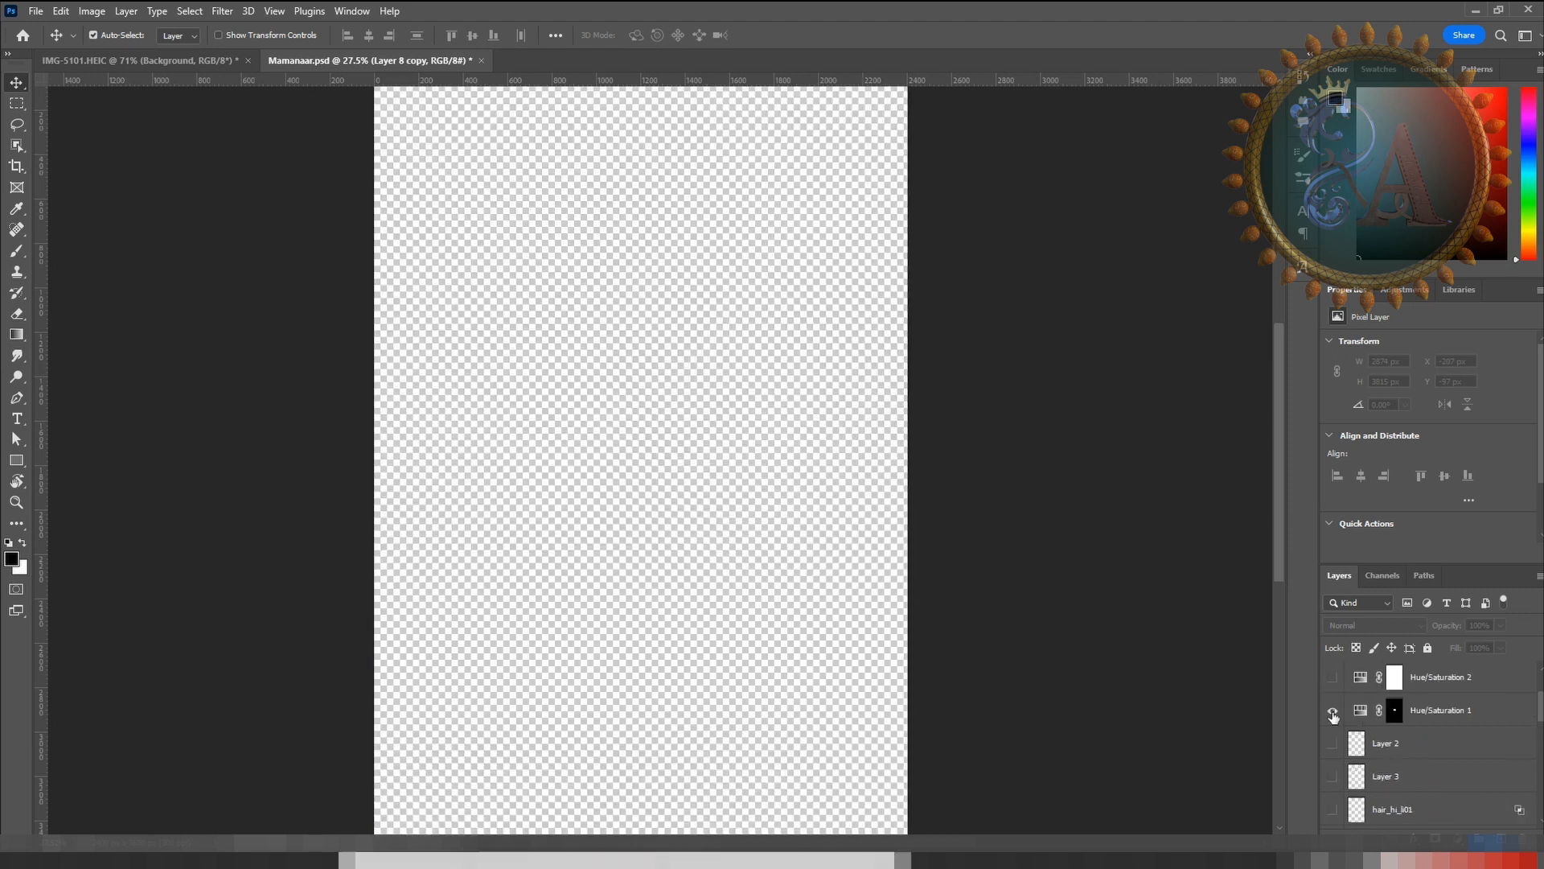
alt+click(1336, 684)
alt+click(1333, 680)
alt+click(1334, 680)
Step: View the lip mask of Hue/Saturation 1 on its own and review the adjustment's settings
alt+click(1394, 711)
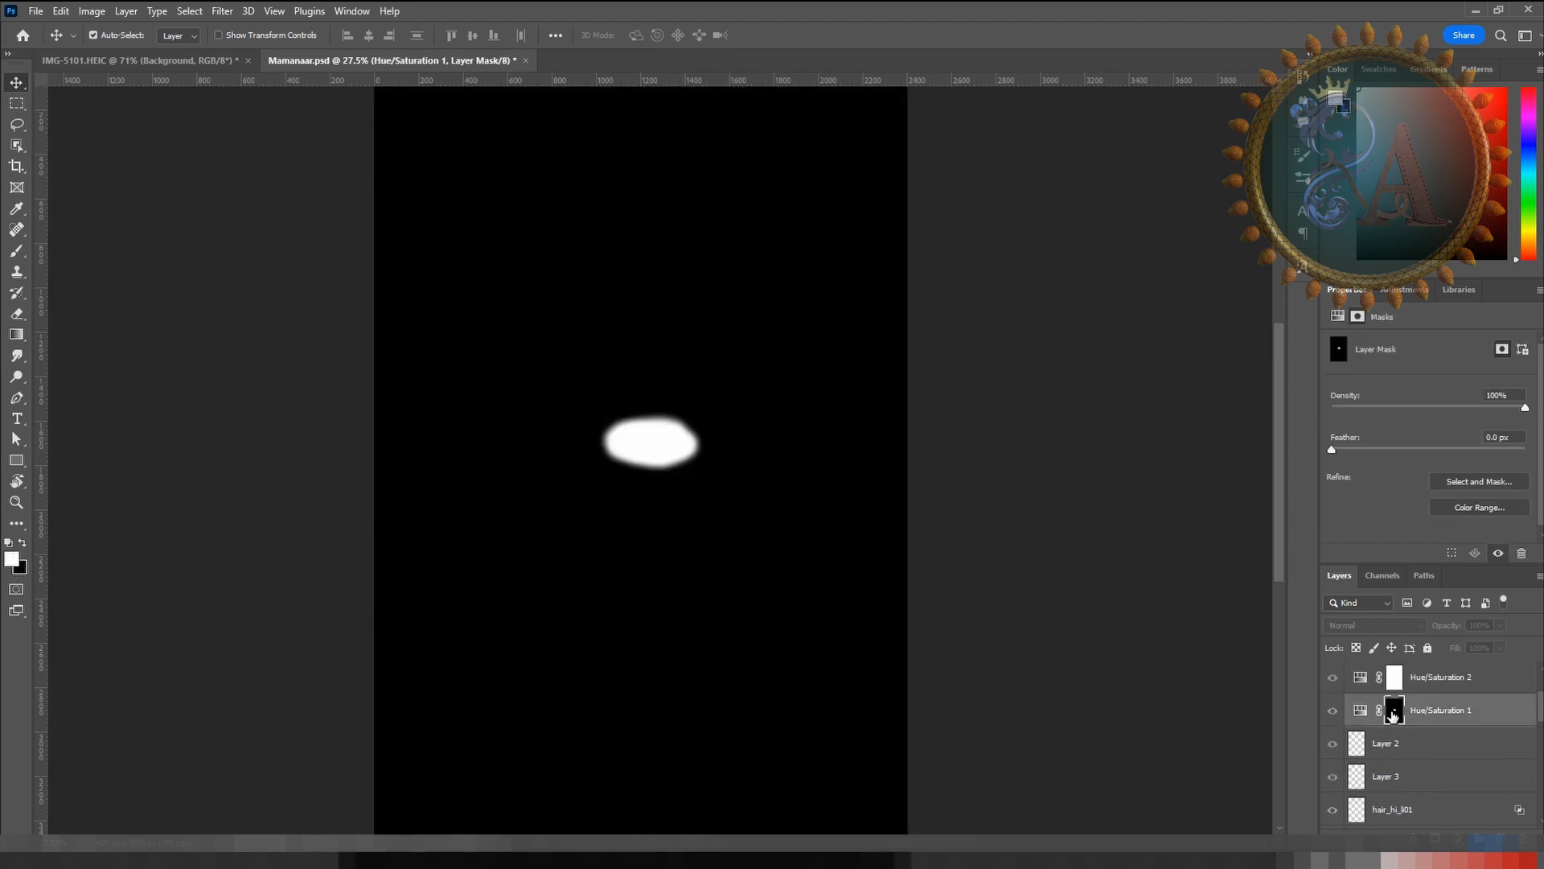
click(1359, 713)
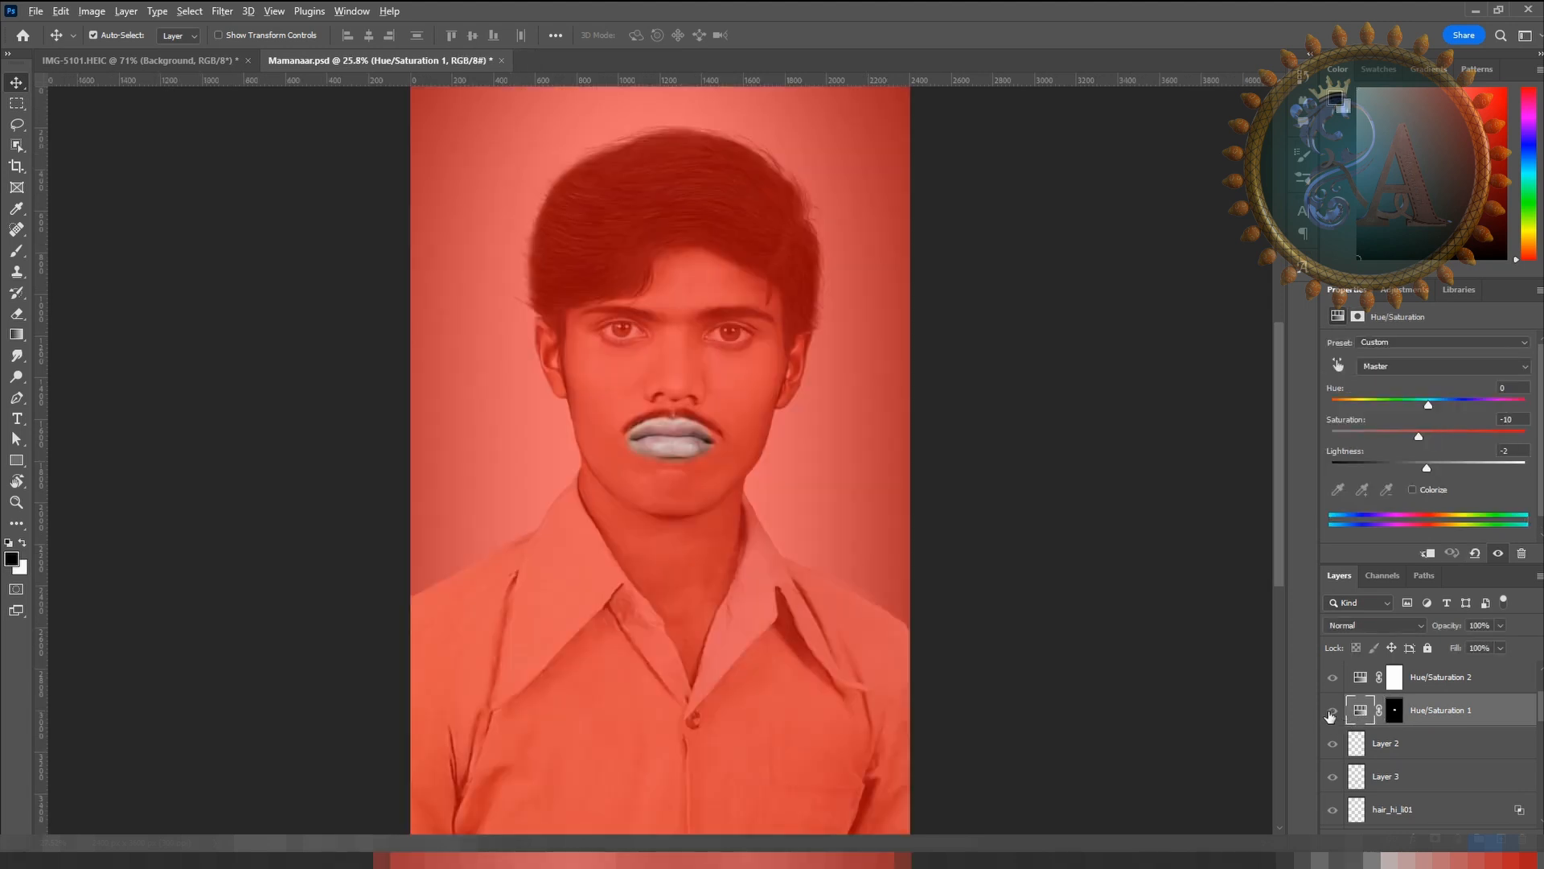
click(1331, 713)
Step: Review Hue/Saturation 2 in isolation and compare the finished portrait with the original photo on Layer 8
alt+click(1333, 682)
alt+click(1333, 682)
scroll(1335, 716, up, 1)
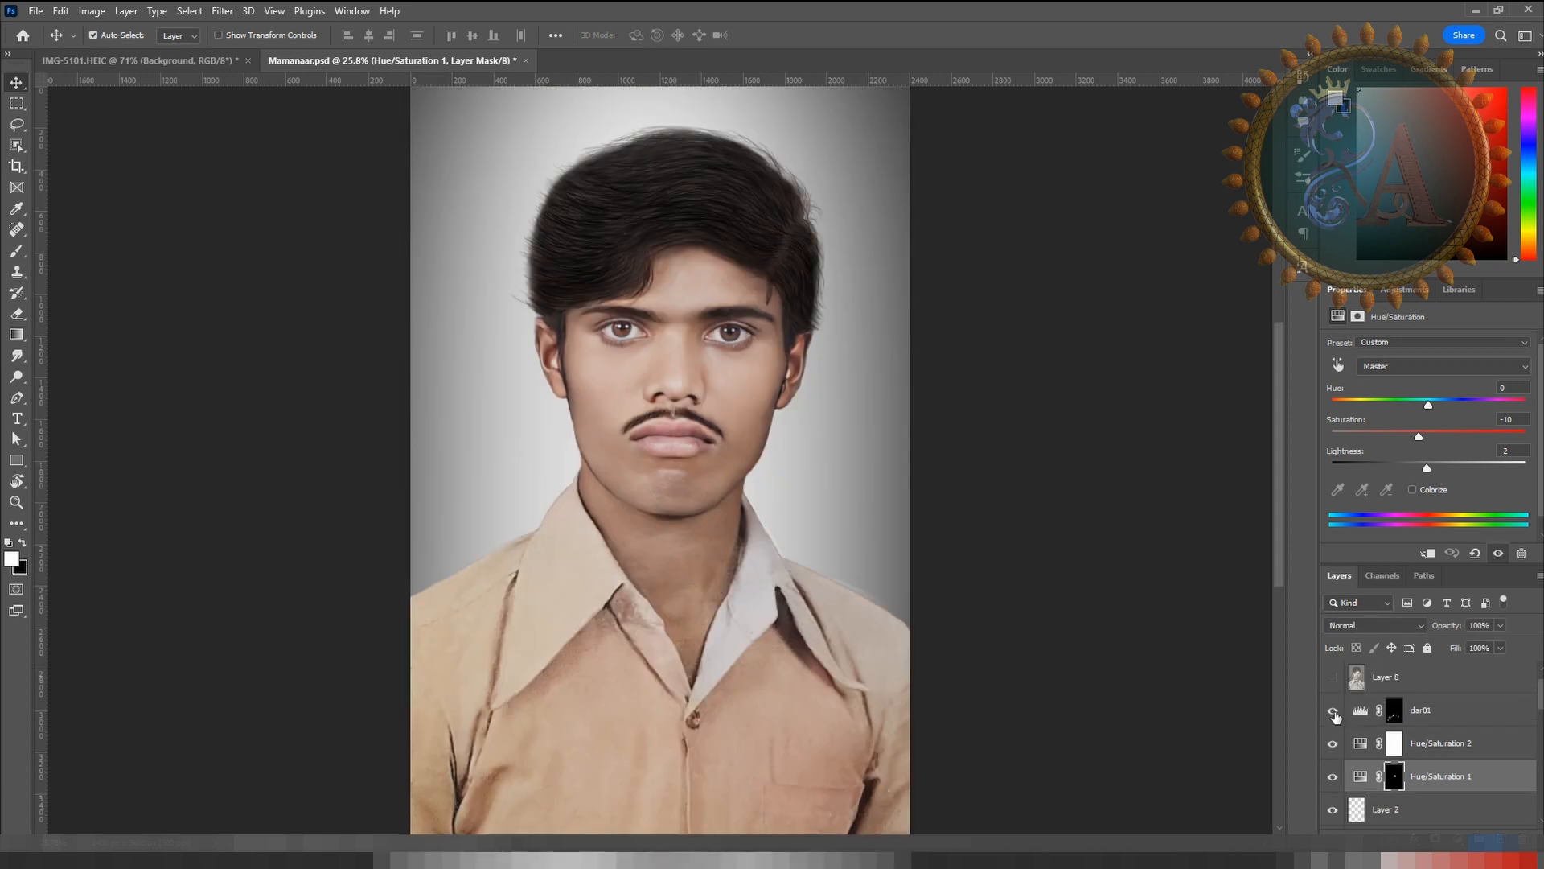
click(1332, 677)
click(1333, 678)
Step: Compare the face with and without Group 1's full effect by repeatedly disabling and enabling the group's layer mask
scroll(821, 490, down, 2)
scroll(689, 294, up, 8)
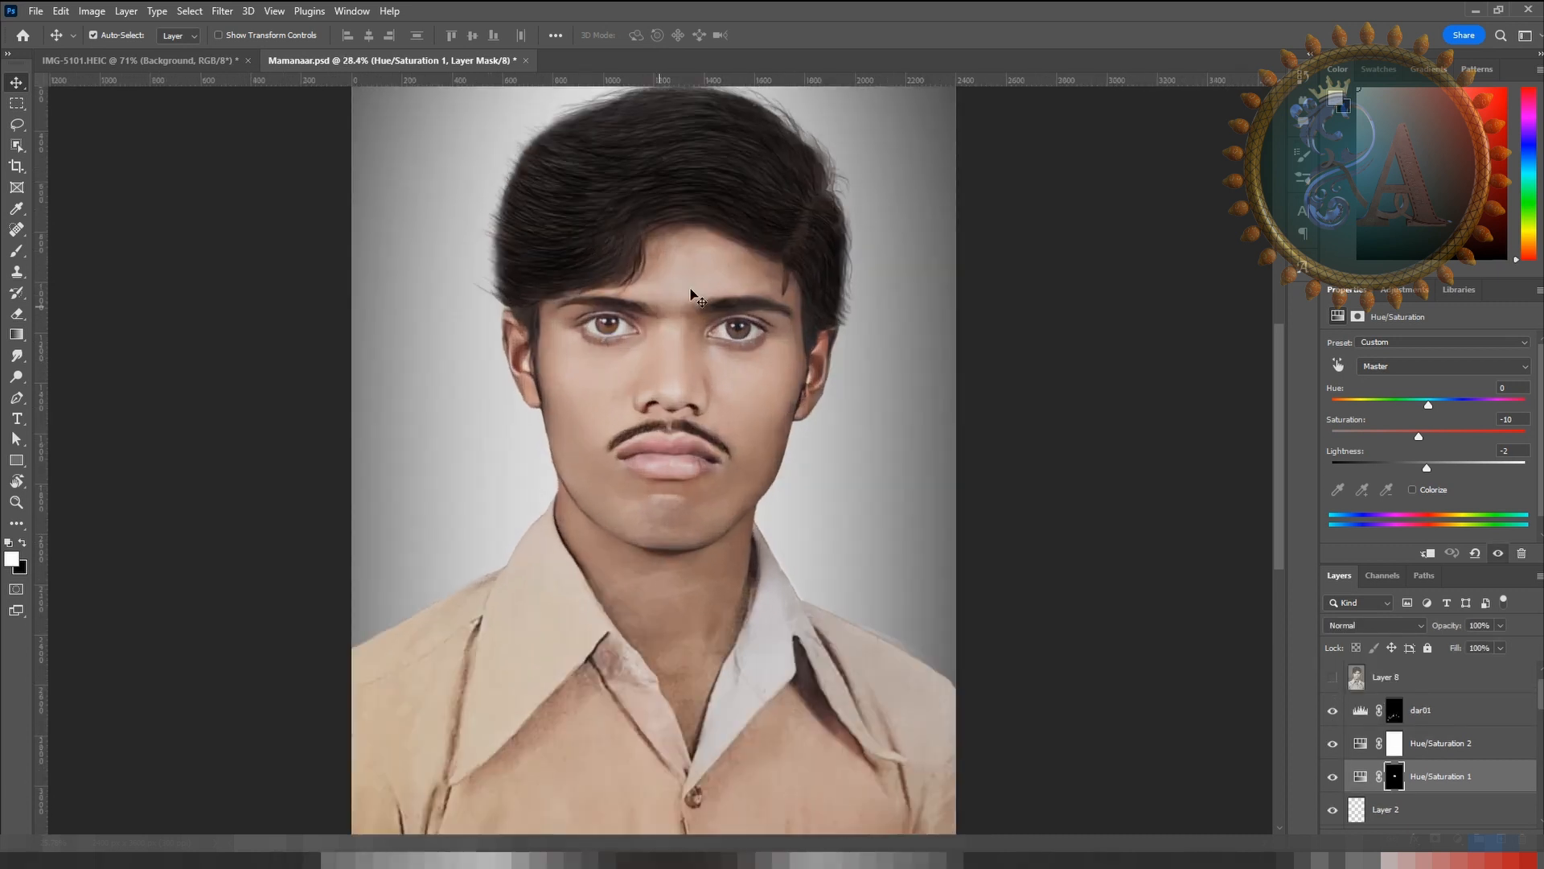
scroll(760, 312, up, 3)
scroll(811, 444, down, 1)
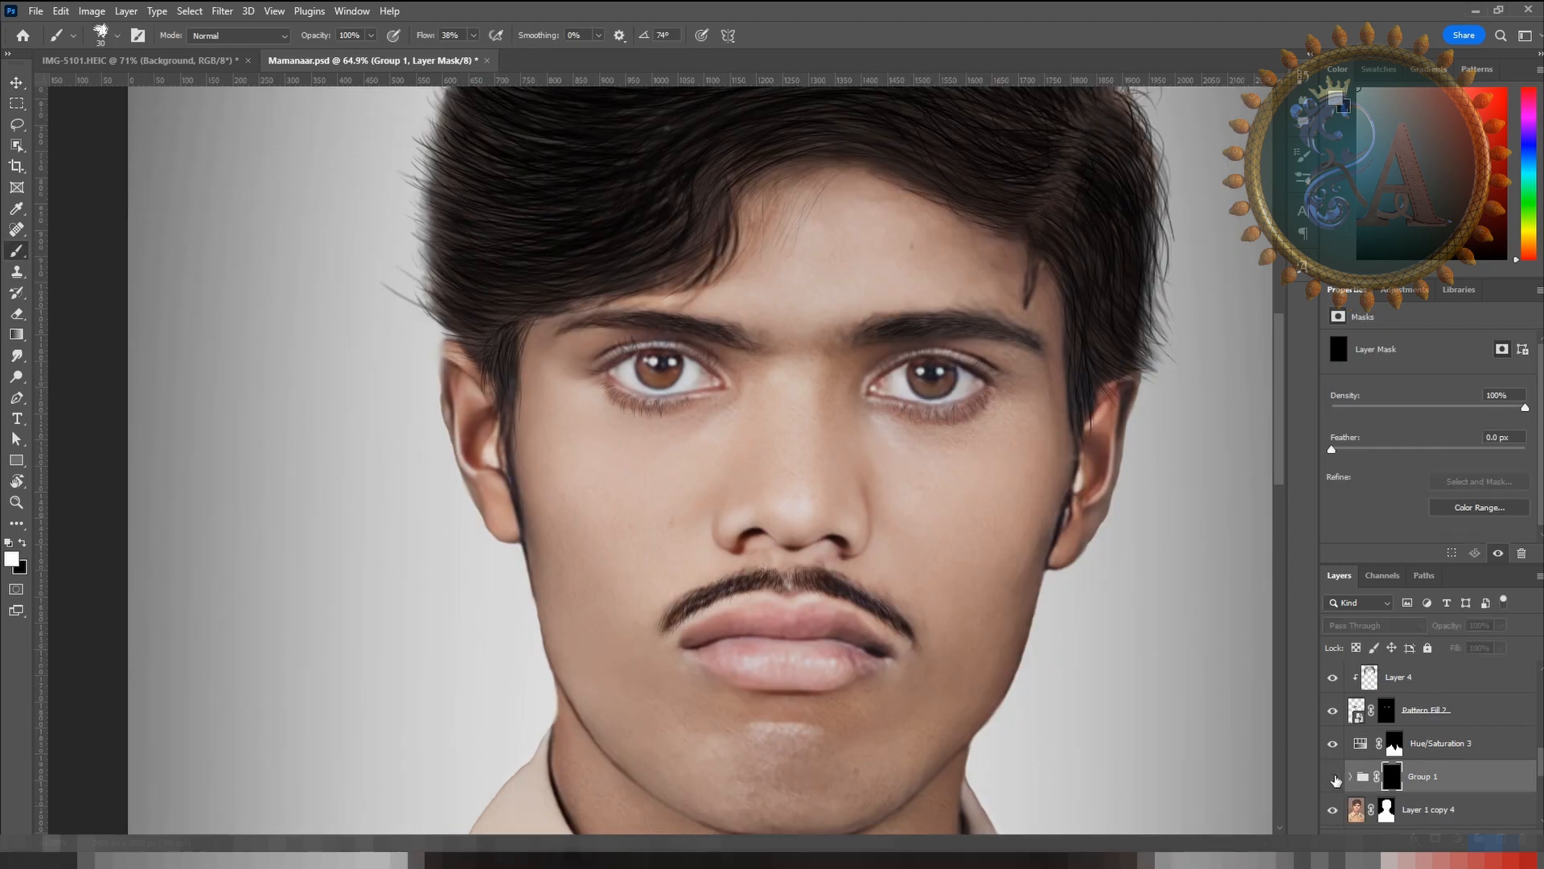
shift+click(1394, 776)
shift+click(1395, 778)
shift+click(1395, 779)
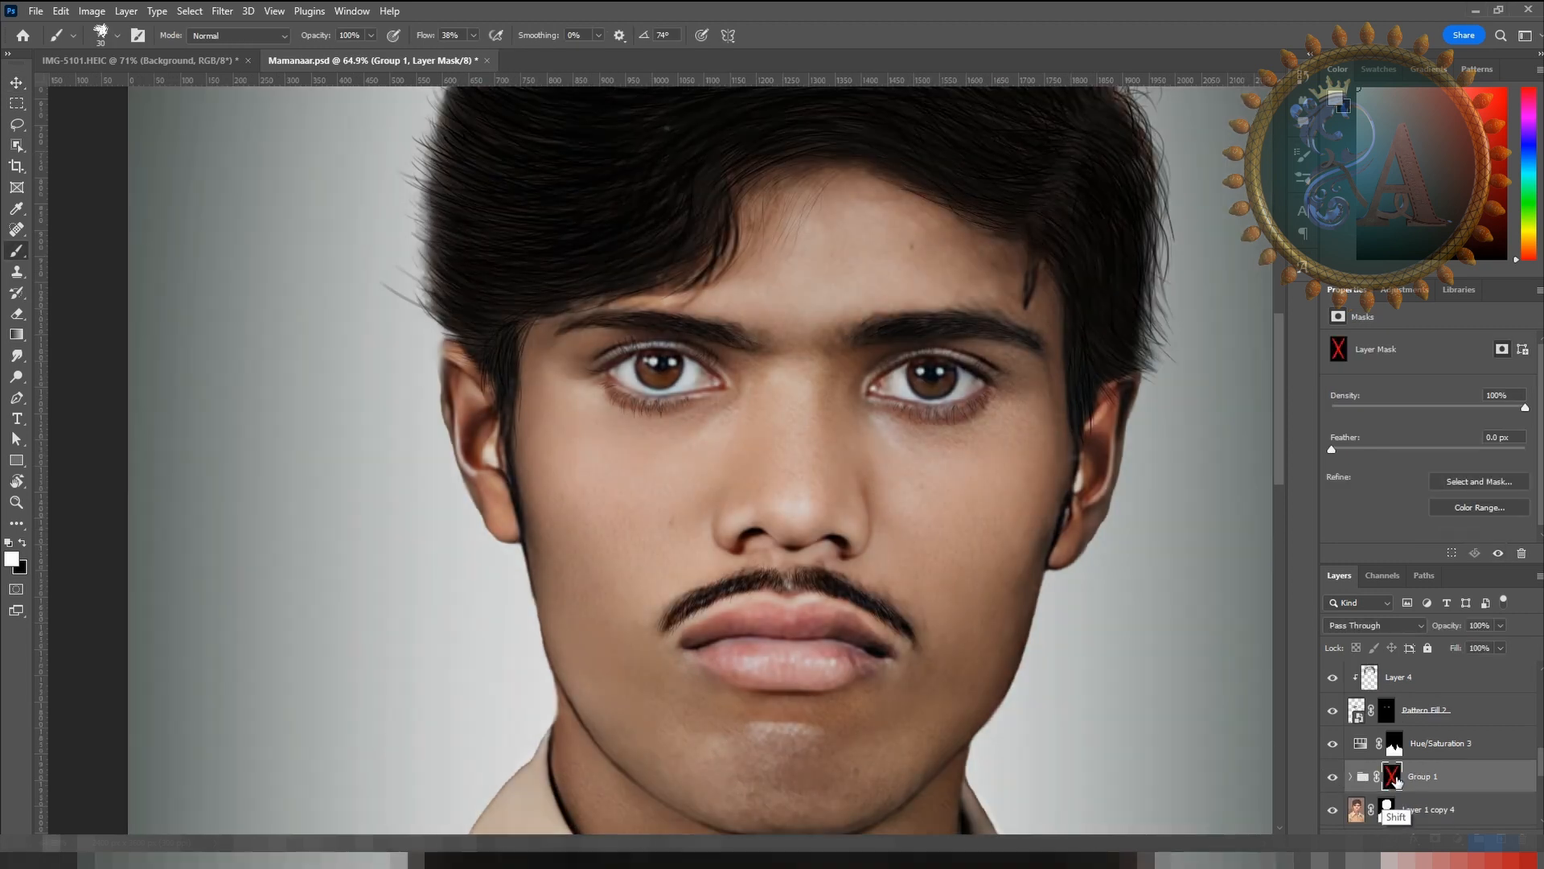
Step: Re-enable Group 1's layer mask, try a brush stroke on the cheek, and undo that stroke
shift+click(1395, 779)
drag(612, 512, 643, 583)
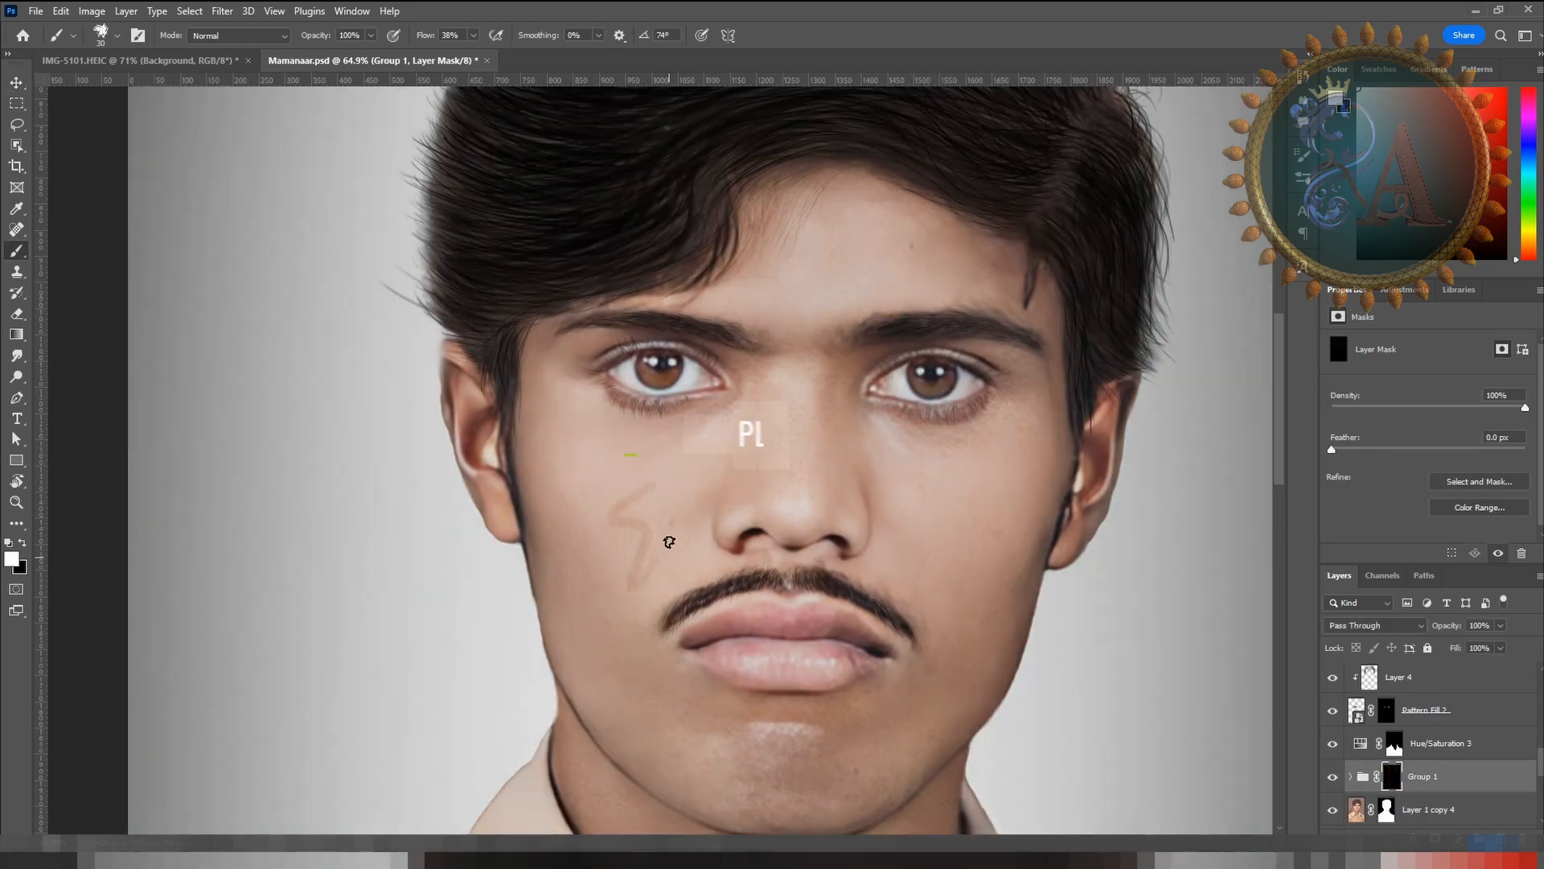
key(ctrl+z)
Step: Switch to a soft round brush, enlarge it to 200 px, and undo the trial stroke made on the cheek
right_click(643, 493)
click(774, 632)
mouse_move(576, 501)
mouse_down()
mouse_move(634, 572)
mouse_move(592, 543)
mouse_up()
key(bracketright)
key(bracketright)
key(bracketright)
key(bracketright)
key(bracketright)
key(bracketright)
key(bracketright)
key(bracketright)
key(bracketright)
key(bracketright)
key(bracketright)
key(bracketright)
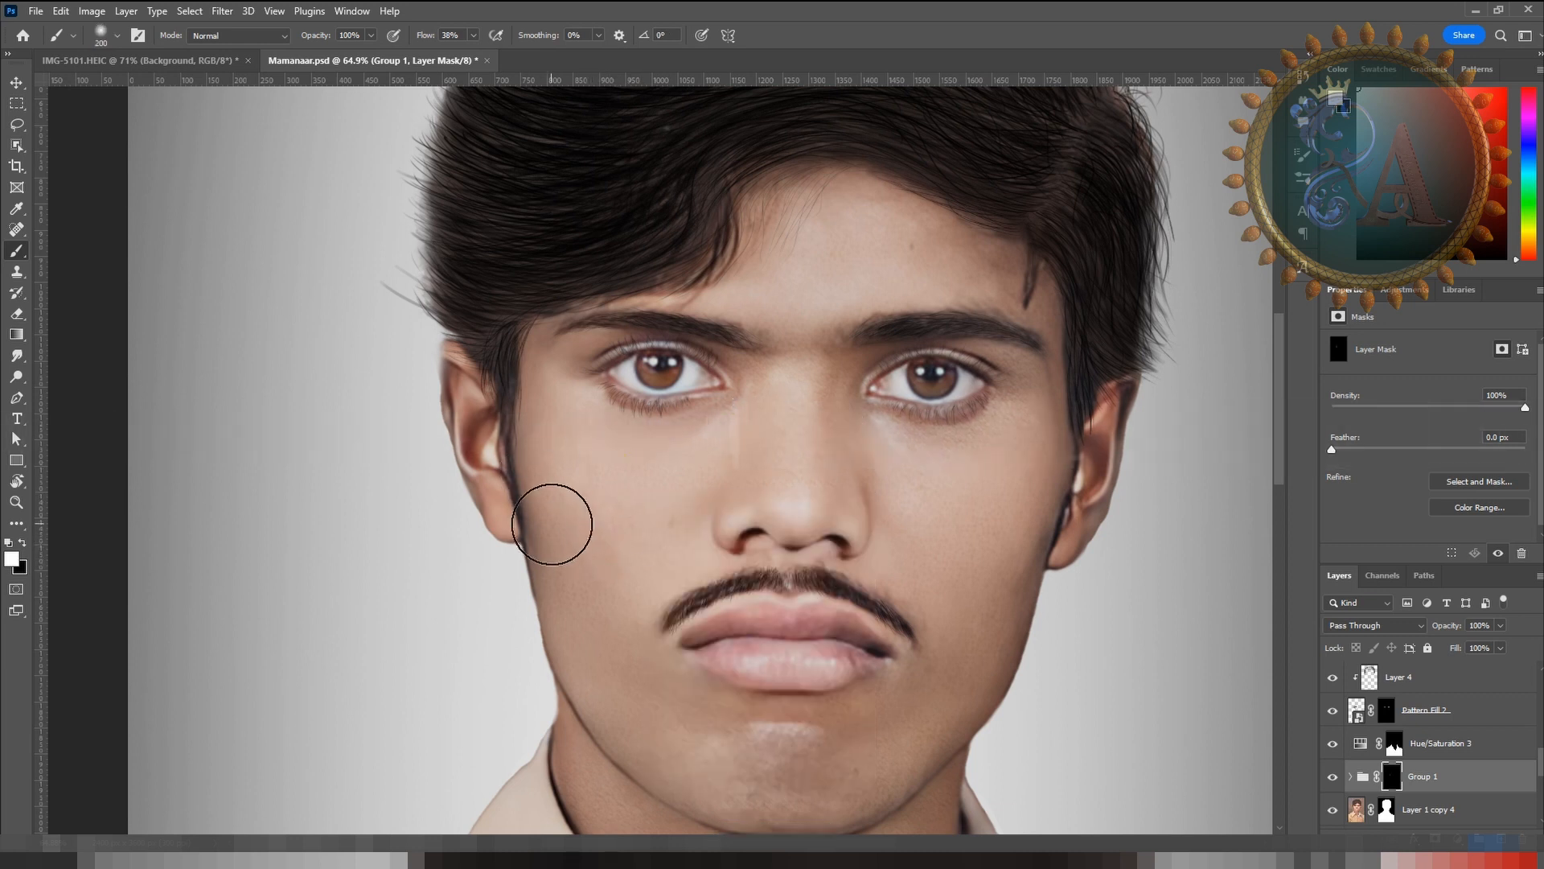
key(ctrl+z)
Step: Enter Quick Mask mode and paint over the cheeks, forehead and nose with the 200 px soft brush
key(q)
drag(608, 438, 552, 373)
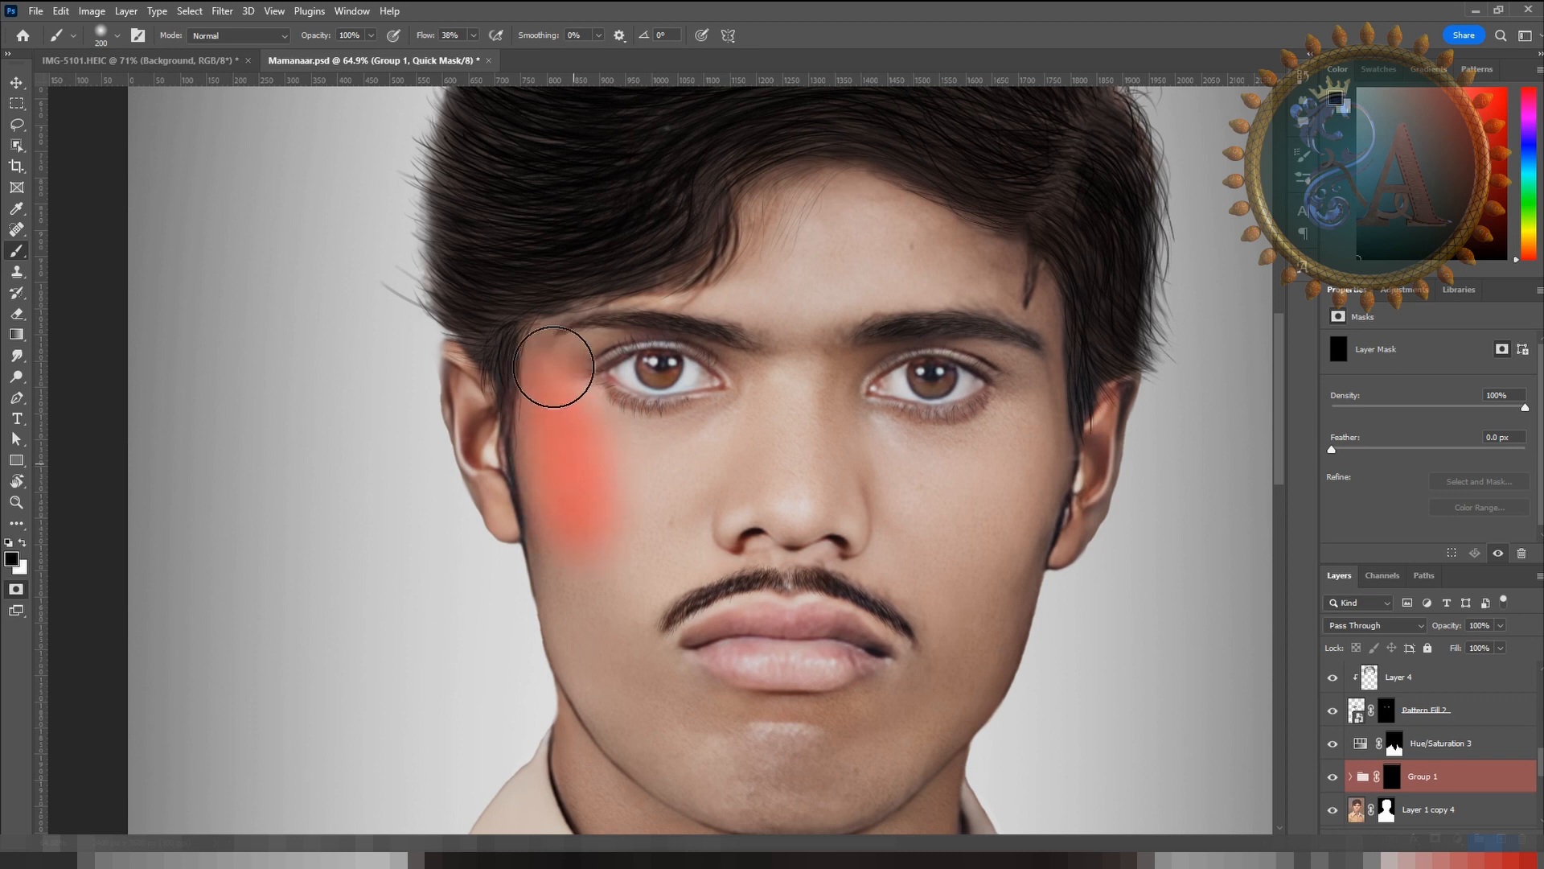
mouse_move(768, 225)
mouse_down()
mouse_move(913, 231)
mouse_move(775, 207)
mouse_move(759, 370)
mouse_move(715, 379)
mouse_move(699, 596)
mouse_move(607, 673)
mouse_move(707, 474)
mouse_move(642, 347)
mouse_move(803, 231)
mouse_move(1005, 292)
mouse_move(929, 378)
mouse_move(942, 570)
mouse_move(813, 738)
mouse_move(825, 579)
mouse_up()
drag(713, 638, 614, 613)
Step: Reduce the brush to 80 px and extend the quick mask over the left ear and along the adjoining edge of the face
key(bracketleft)
key(bracketleft)
key(bracketleft)
key(bracketleft)
key(bracketleft)
key(bracketleft)
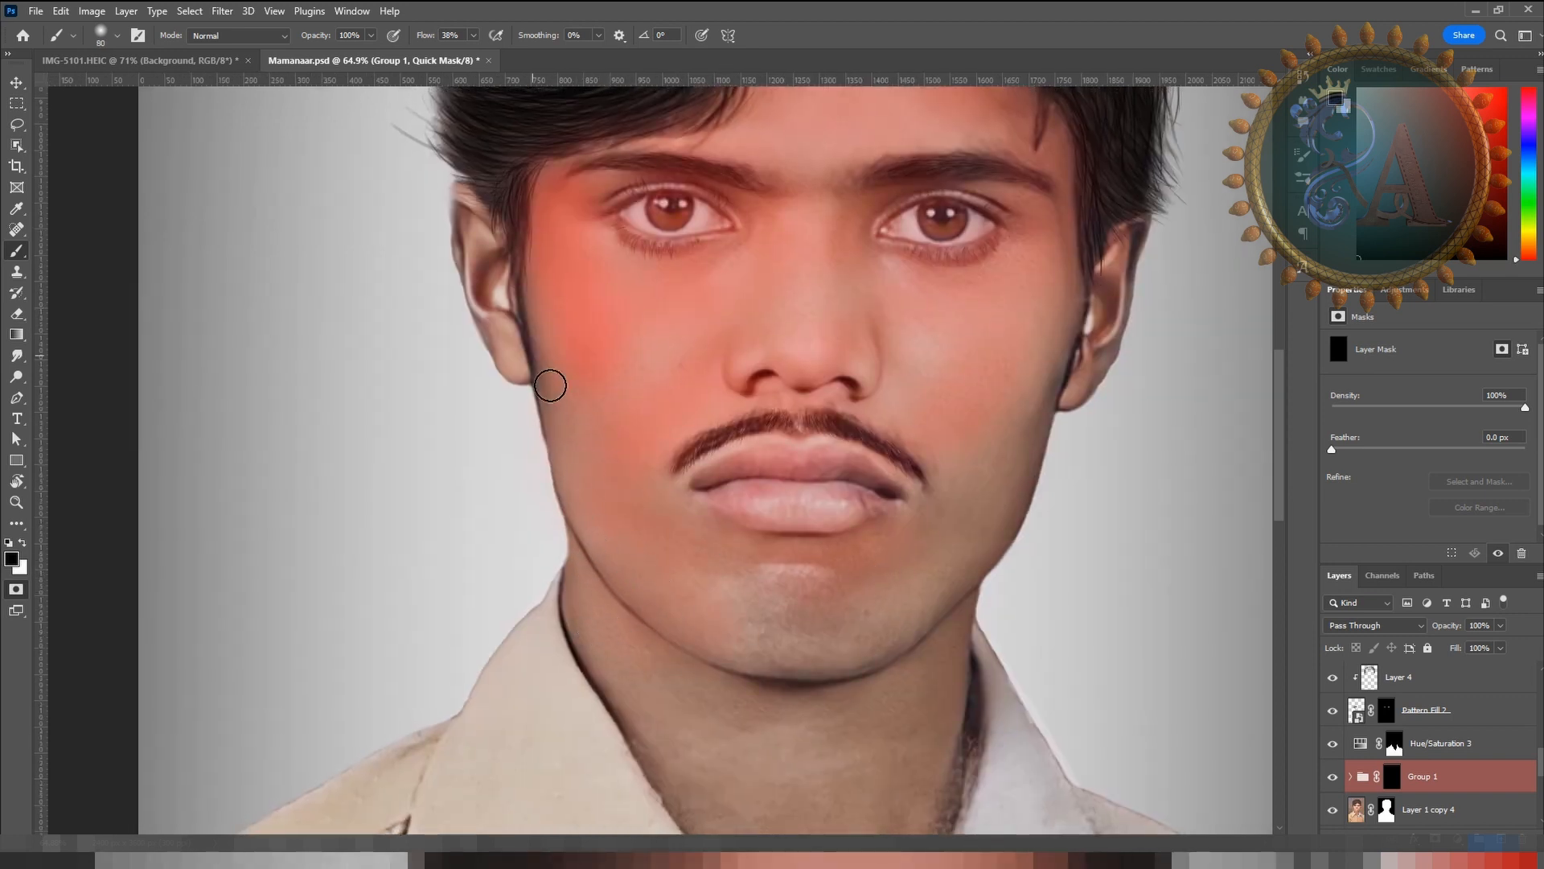
mouse_move(480, 216)
mouse_down()
mouse_move(457, 254)
mouse_move(487, 231)
mouse_move(491, 314)
mouse_move(568, 450)
mouse_up()
Step: Enlarge the brush to 250 px and paint the quick mask over the lower cheek, jaw, chin and upper neck
key(bracketright)
key(bracketright)
key(bracketright)
key(bracketright)
key(bracketright)
key(bracketright)
key(bracketright)
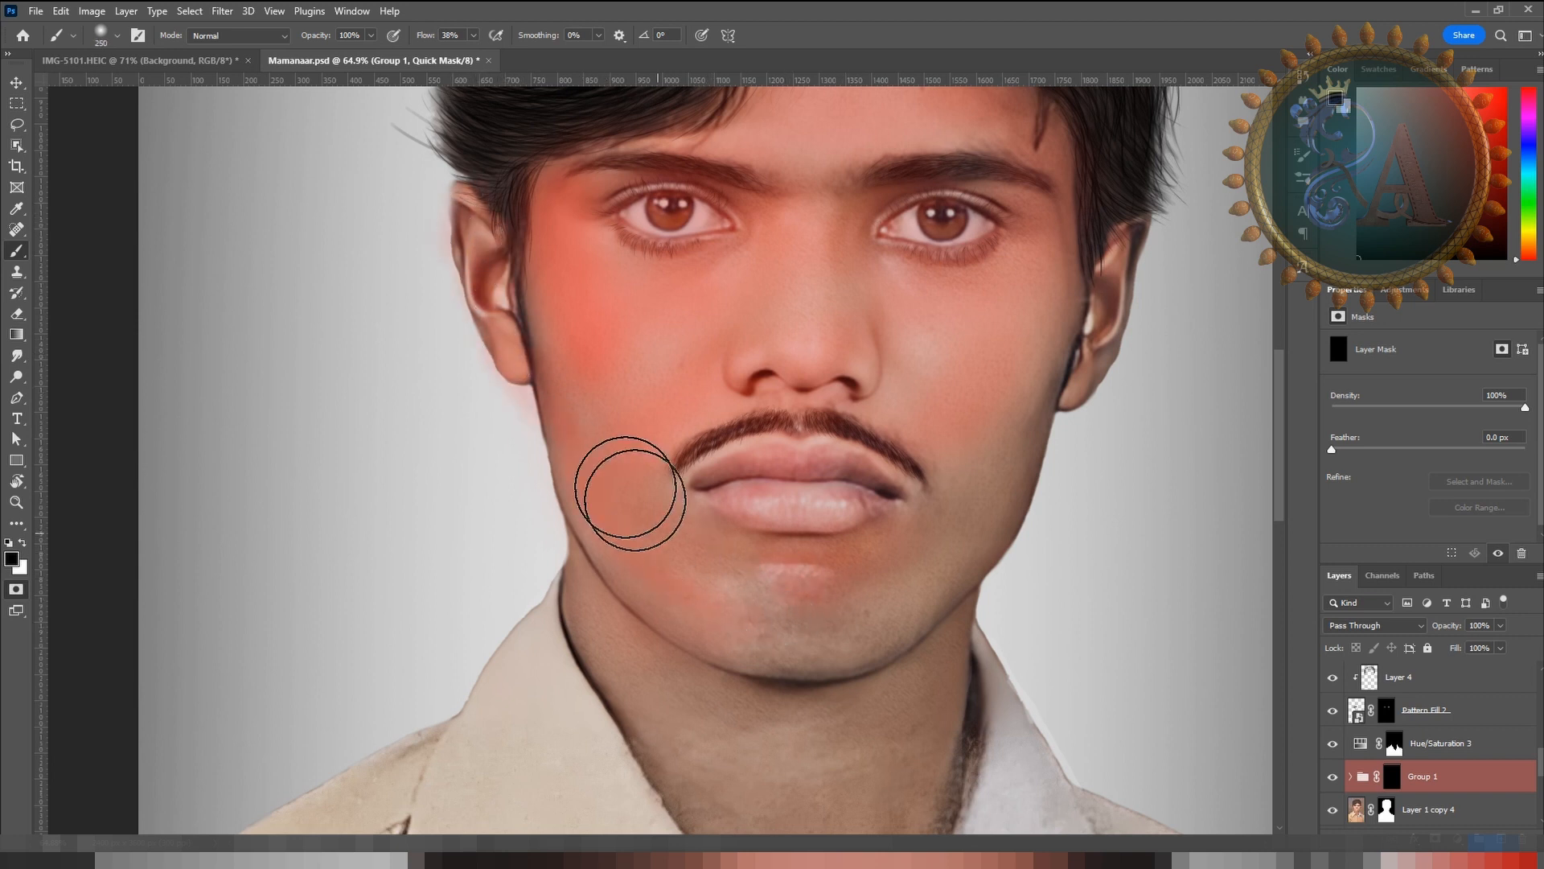
mouse_move(629, 491)
mouse_down()
mouse_move(714, 550)
mouse_move(724, 623)
mouse_move(684, 675)
mouse_move(746, 712)
mouse_up()
drag(808, 796, 706, 652)
drag(705, 668, 605, 598)
Step: Continue the quick mask across the neck, reducing the brush to 125 px near the collar
key(bracketleft)
key(bracketleft)
key(bracketleft)
key(bracketleft)
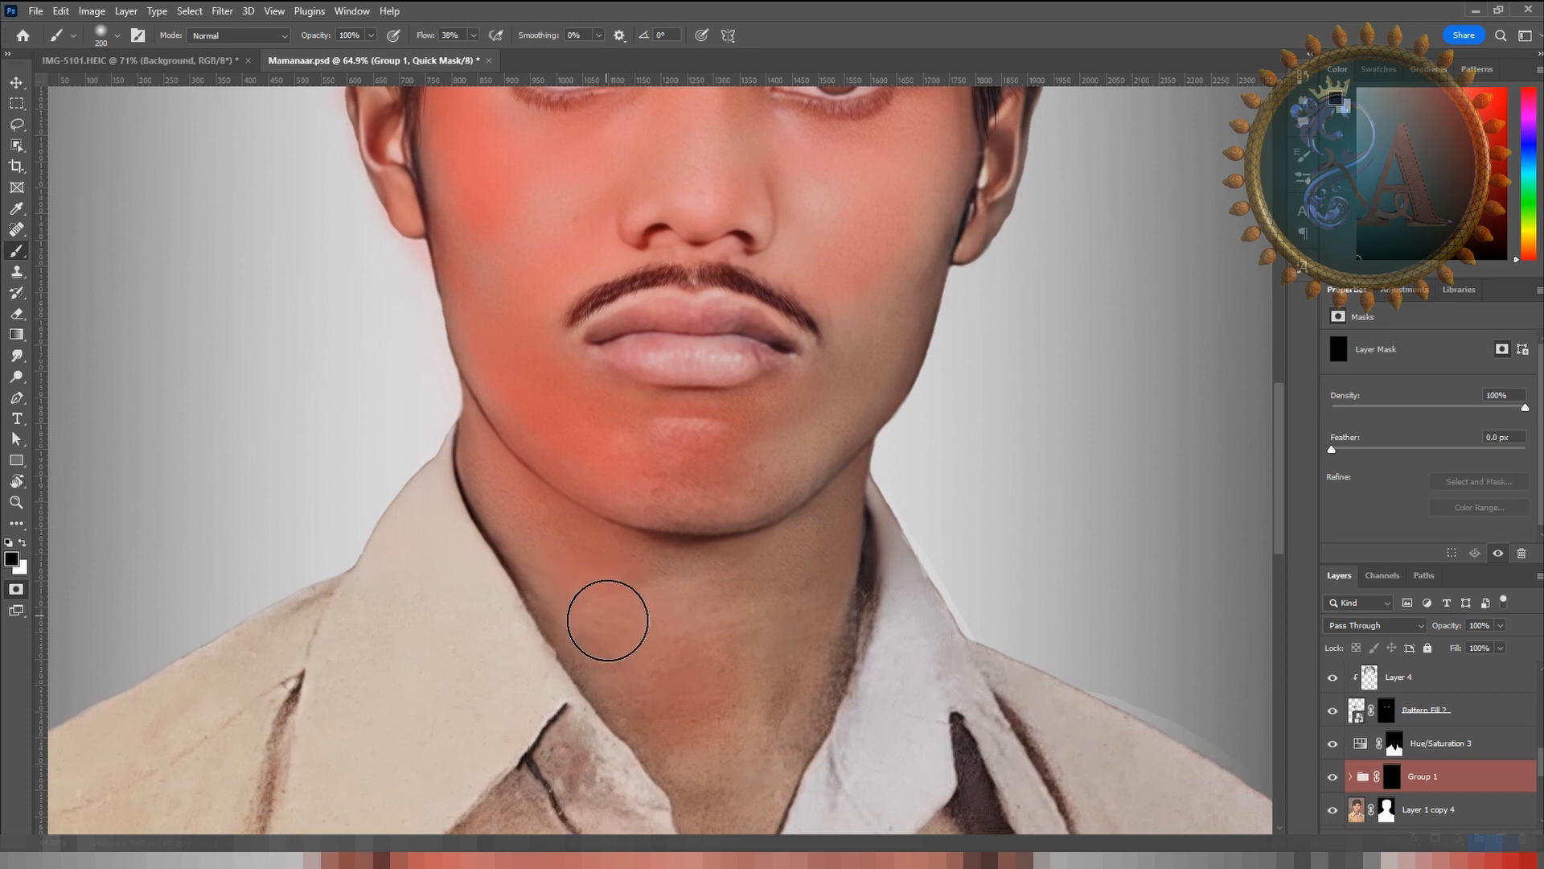
drag(725, 567, 709, 479)
drag(669, 660, 587, 589)
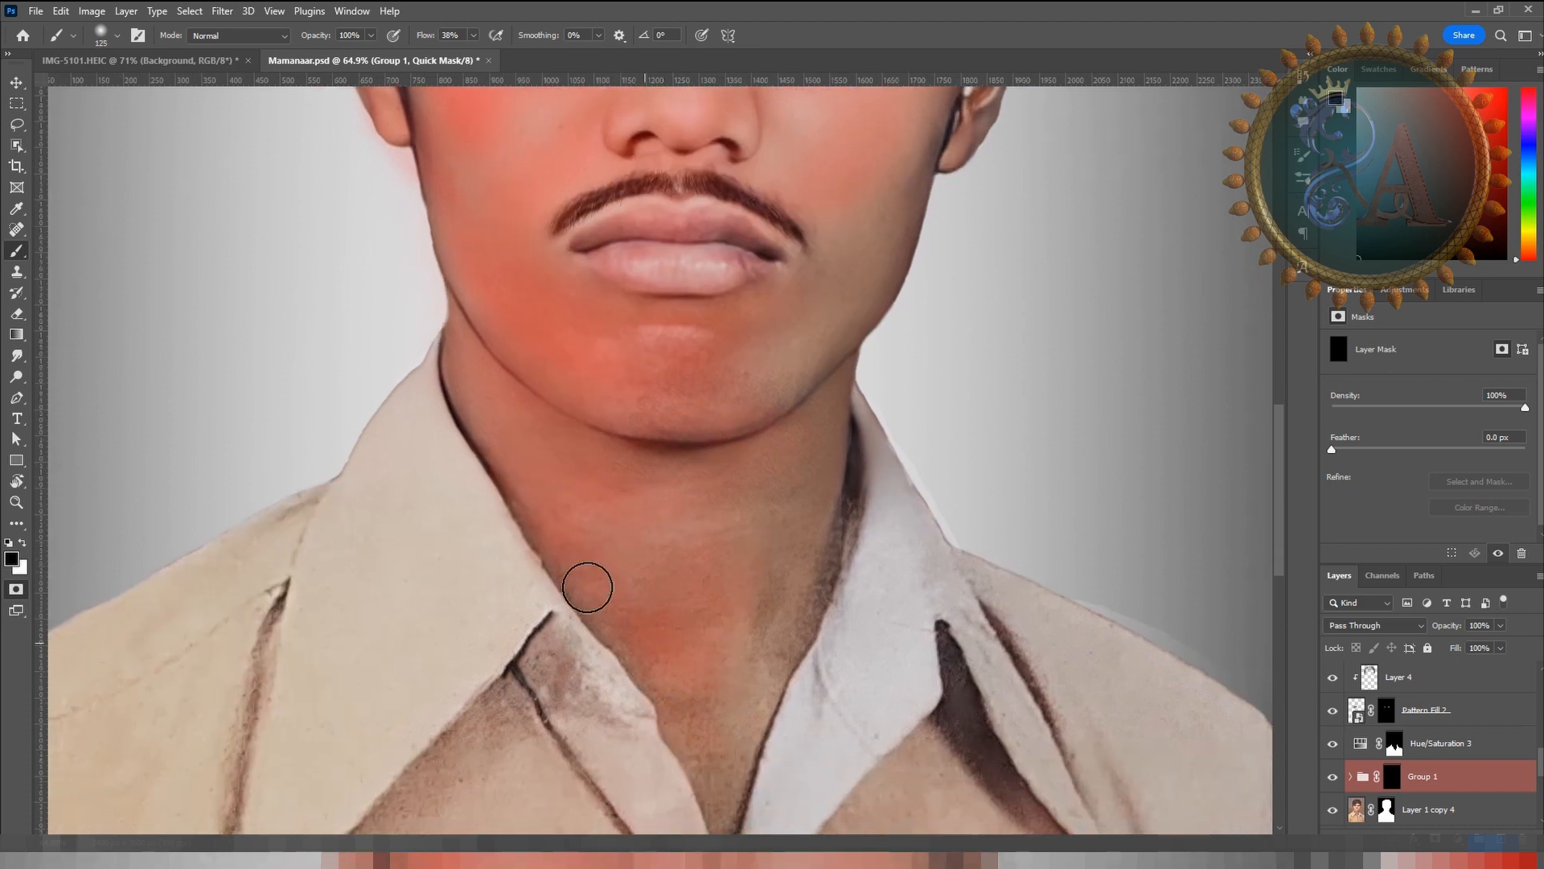
mouse_move(722, 687)
mouse_down()
mouse_move(689, 243)
mouse_move(663, 398)
mouse_move(586, 417)
mouse_move(623, 352)
mouse_move(621, 511)
mouse_move(580, 433)
mouse_move(618, 444)
mouse_move(455, 308)
mouse_move(635, 359)
mouse_move(720, 192)
mouse_move(690, 336)
mouse_move(734, 293)
mouse_move(648, 596)
mouse_up()
Step: Fill in the quick mask along both collar edges and down to the shirt opening, varying the brush down to 80 px
key(bracketright)
key(bracketright)
key(bracketright)
key(bracketright)
key(bracketleft)
key(bracketleft)
key(bracketleft)
key(bracketleft)
mouse_move(683, 544)
mouse_down()
mouse_move(653, 677)
mouse_move(621, 599)
mouse_move(547, 513)
mouse_move(610, 571)
mouse_move(656, 566)
mouse_move(638, 636)
mouse_move(607, 625)
mouse_move(651, 679)
mouse_up()
key(bracketleft)
key(bracketleft)
key(bracketleft)
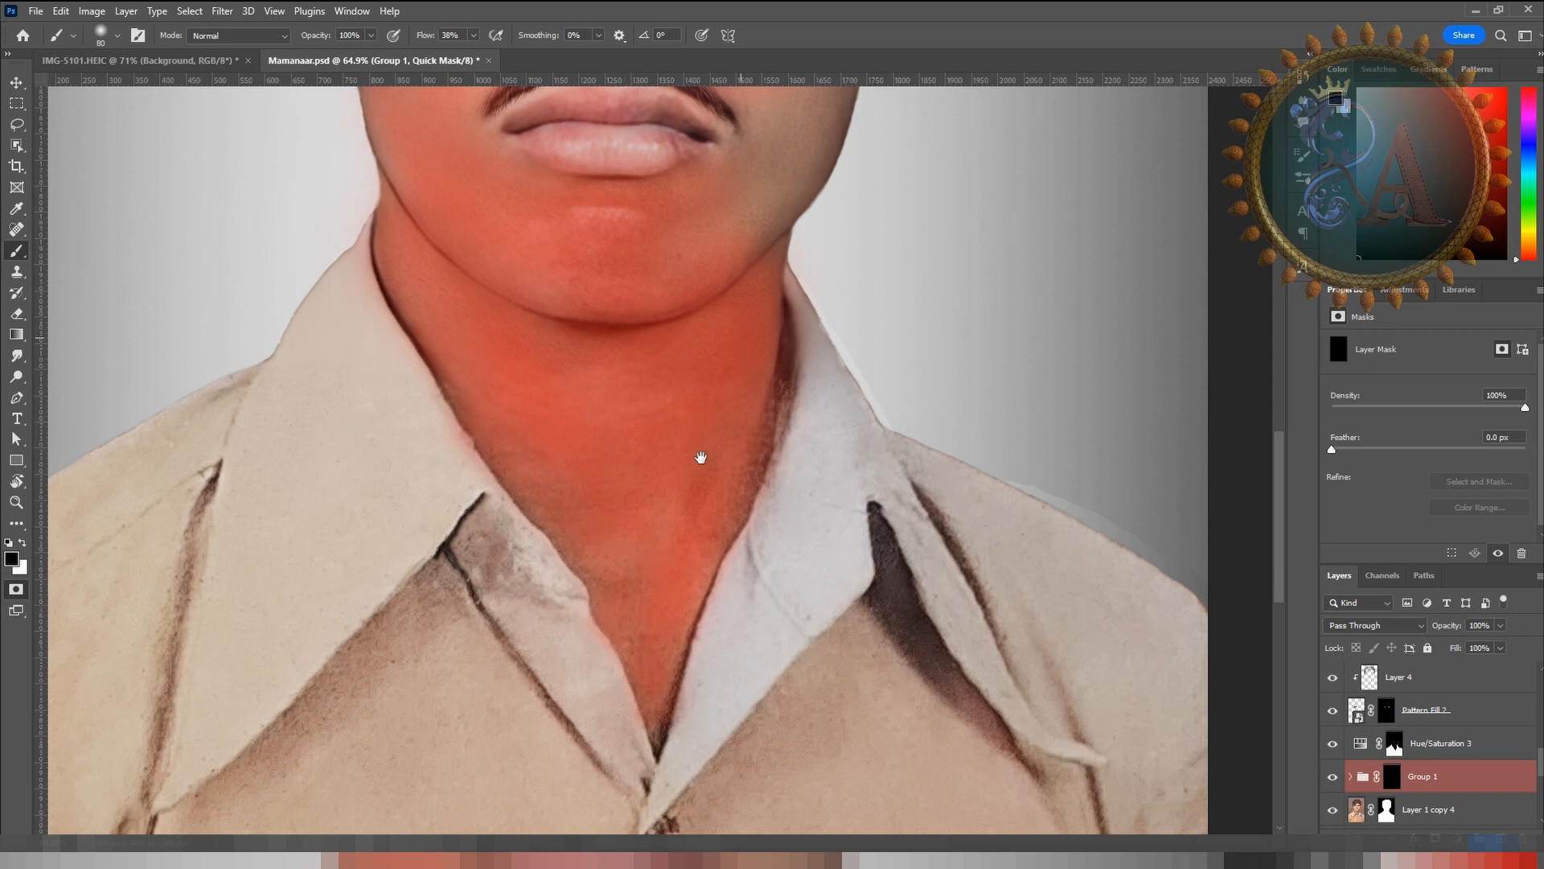
Step: Extend the quick mask over the right side of the face, the forehead and the right ear, using a 175 px brush and then smaller sizes
drag(700, 457, 641, 686)
key(bracketright)
key(bracketright)
key(bracketright)
key(bracketright)
key(bracketright)
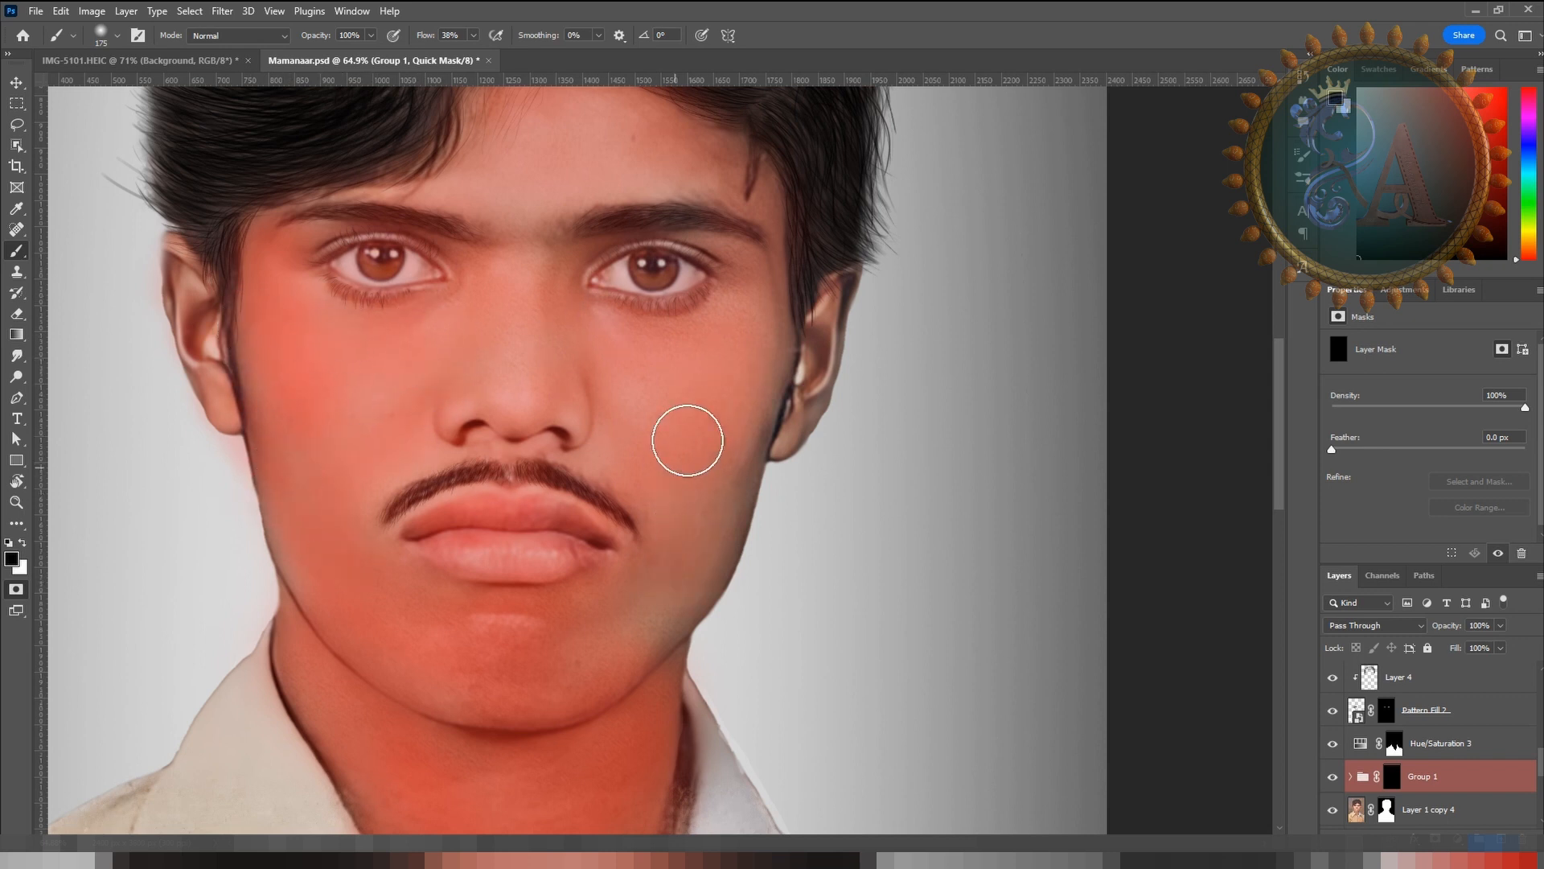
drag(687, 440, 582, 451)
key(bracketleft)
key(bracketleft)
key(bracketleft)
key(bracketleft)
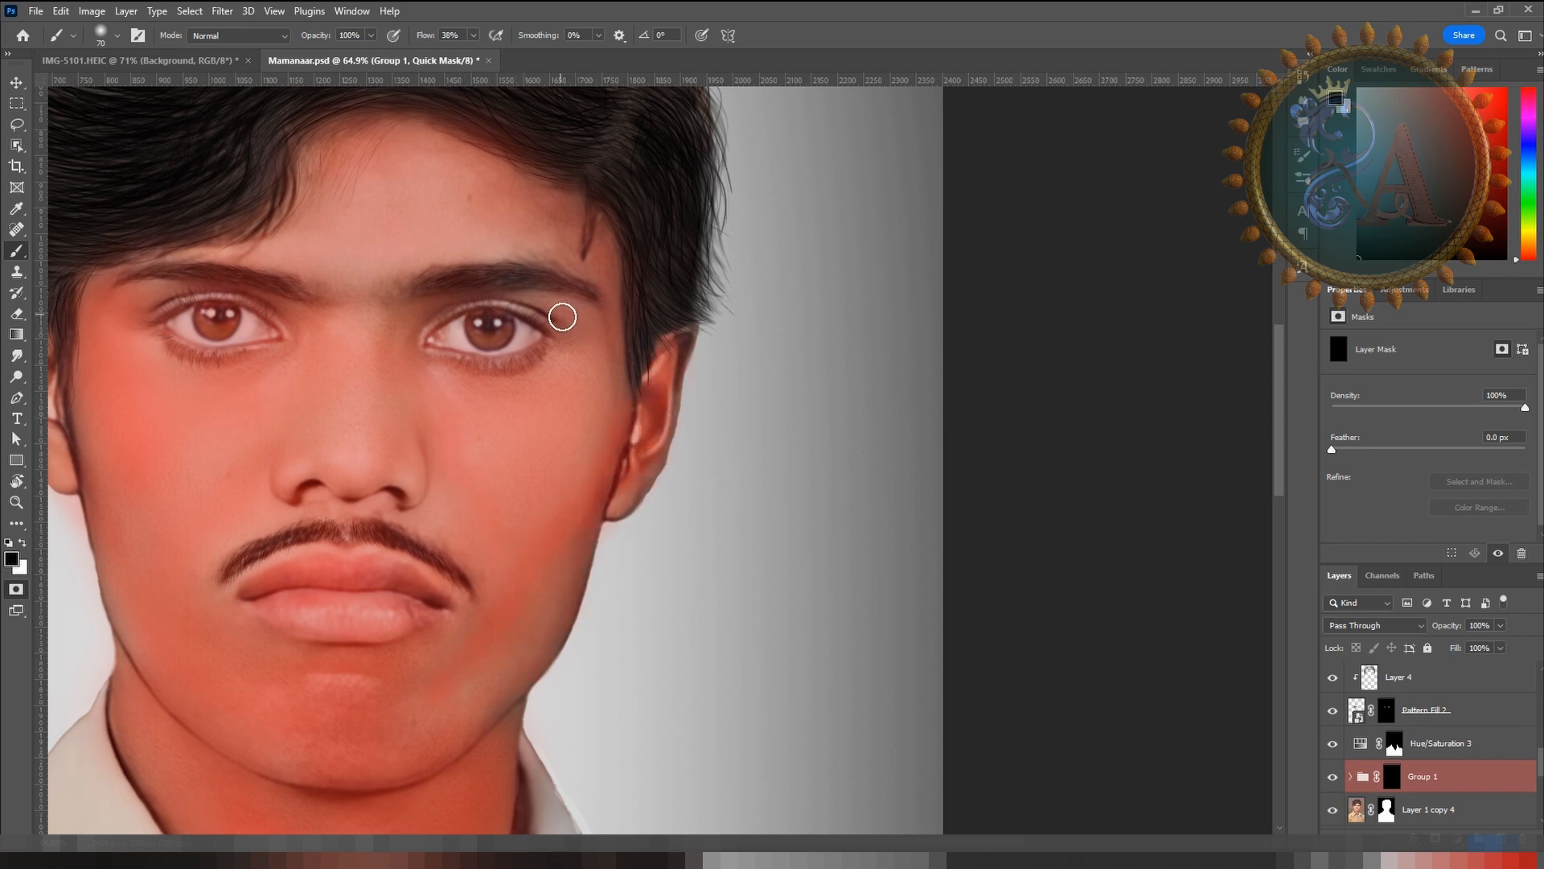
Step: Erase the quick mask from the loose hair strand on the right of the forehead using a tiny white brush
key(x)
key(bracketleft)
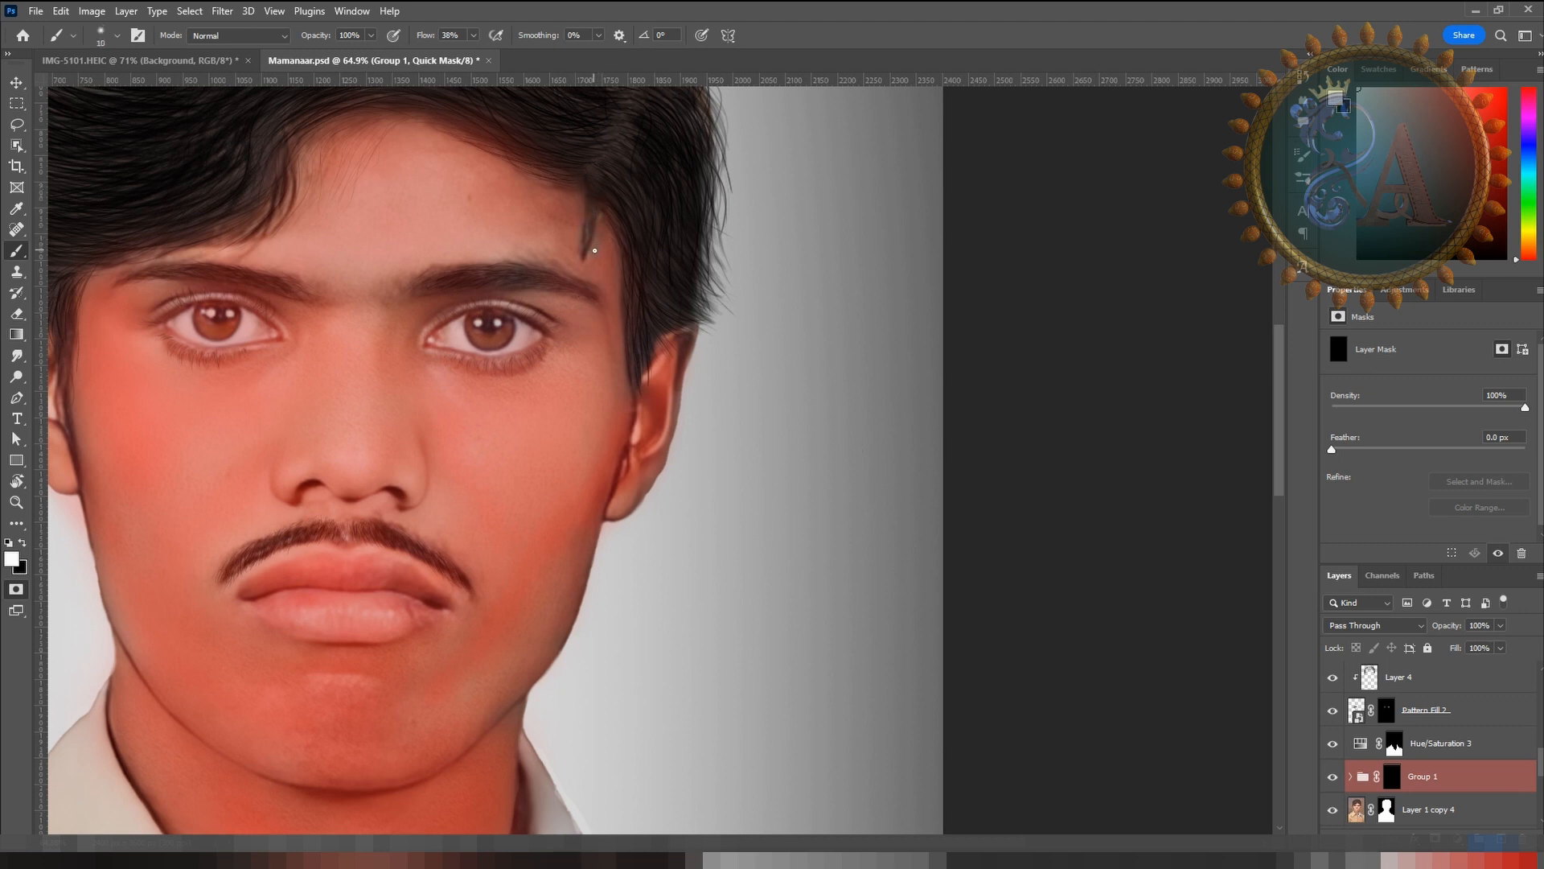
key(x)
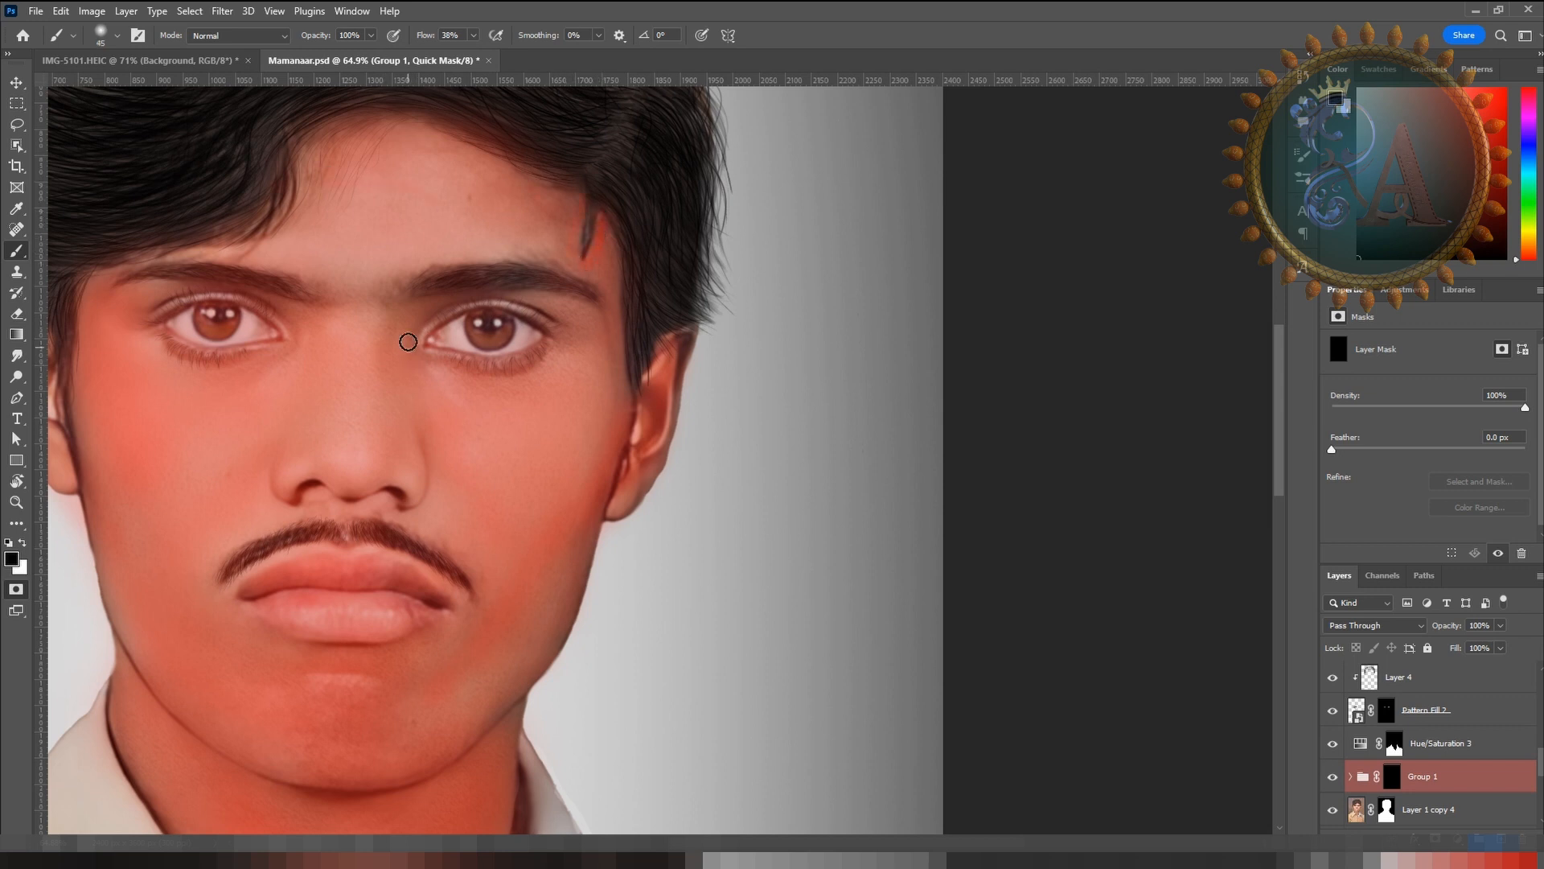
Step: Build up the quick mask over the forehead and between the eyebrows with the black brush enlarged to 200 px
key(bracketright)
key(bracketright)
key(bracketright)
key(bracketright)
key(bracketright)
key(bracketright)
key(bracketright)
key(bracketright)
key(bracketright)
key(bracketright)
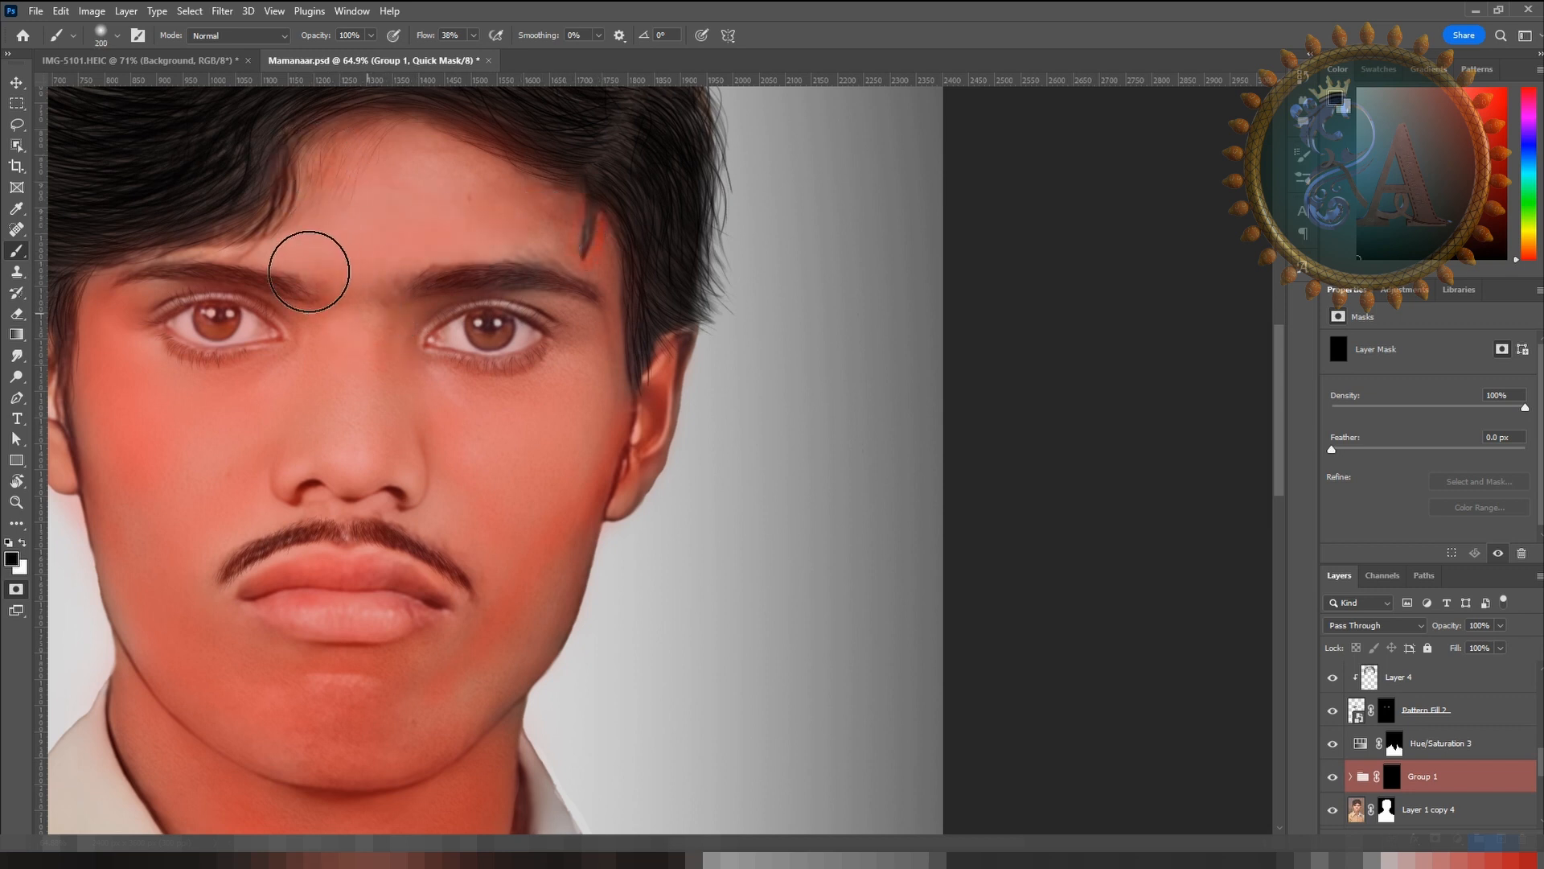
Step: Erase the quick mask from the eyebrows and the mustache with a 45 px white brush
key(bracketleft)
key(bracketleft)
key(bracketleft)
key(bracketleft)
key(x)
key(bracketleft)
key(bracketleft)
key(bracketleft)
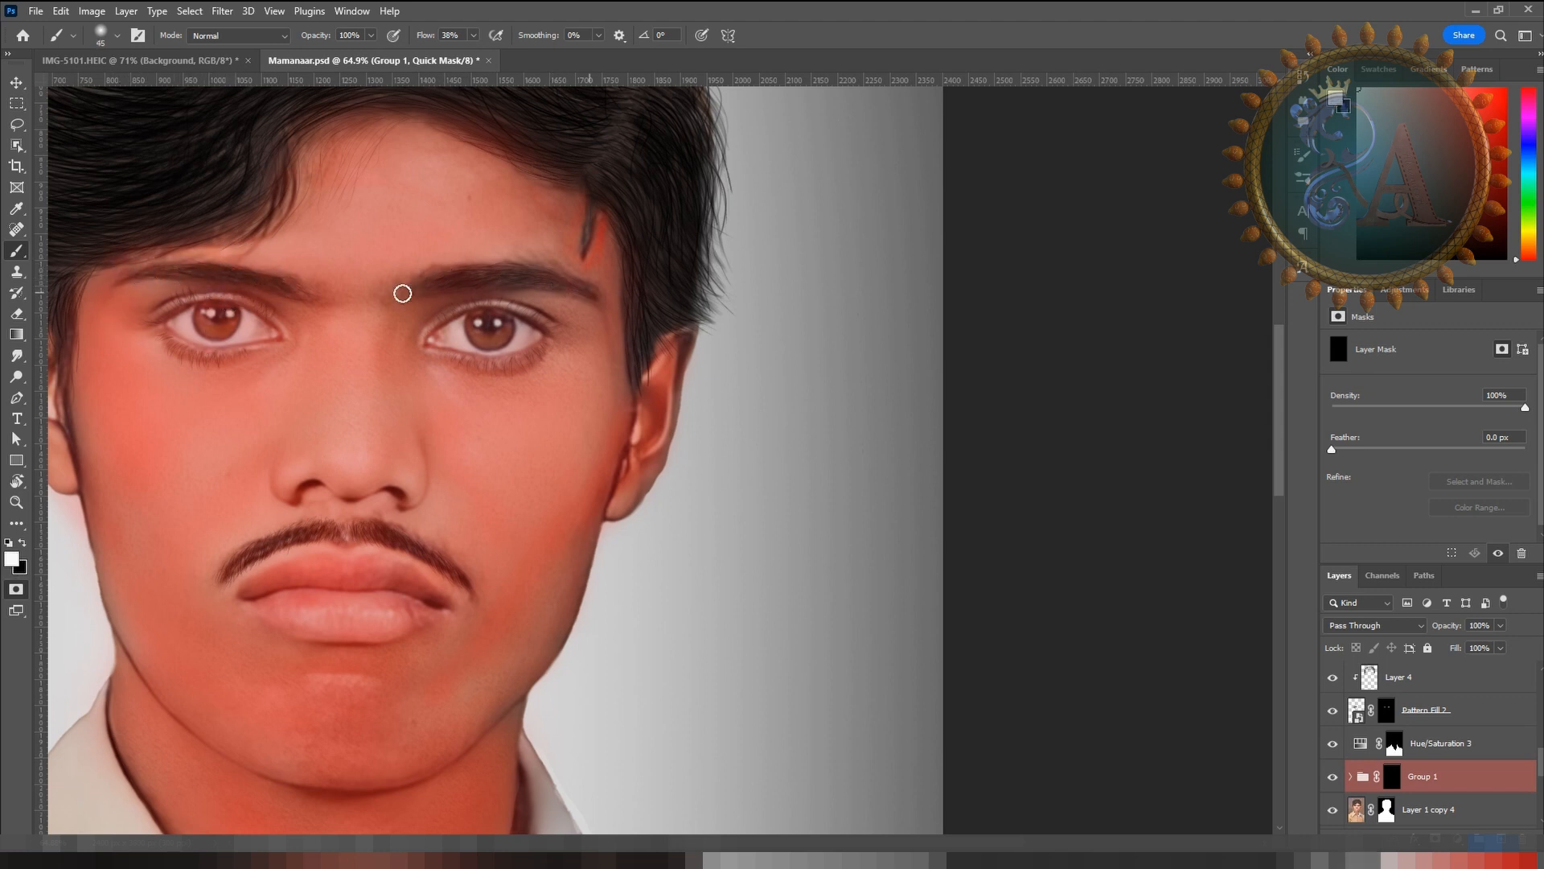
drag(368, 516, 566, 473)
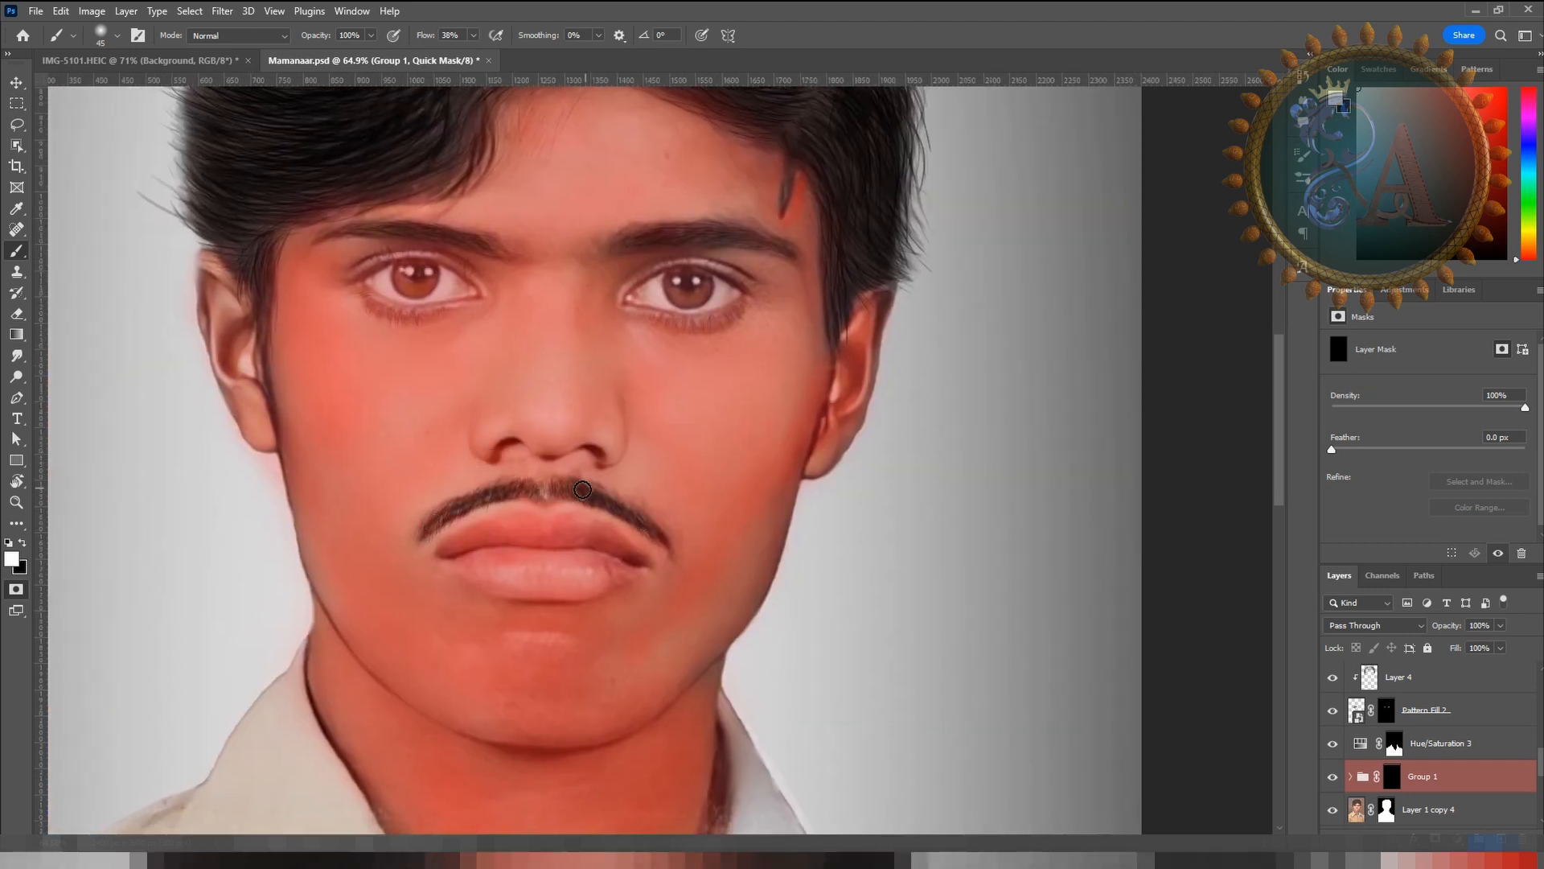
Step: Strengthen the quick mask over the lips, chin, nose, left ear and right cheek with black brushes up to 125 px
key(x)
key(bracketright)
key(bracketright)
key(bracketright)
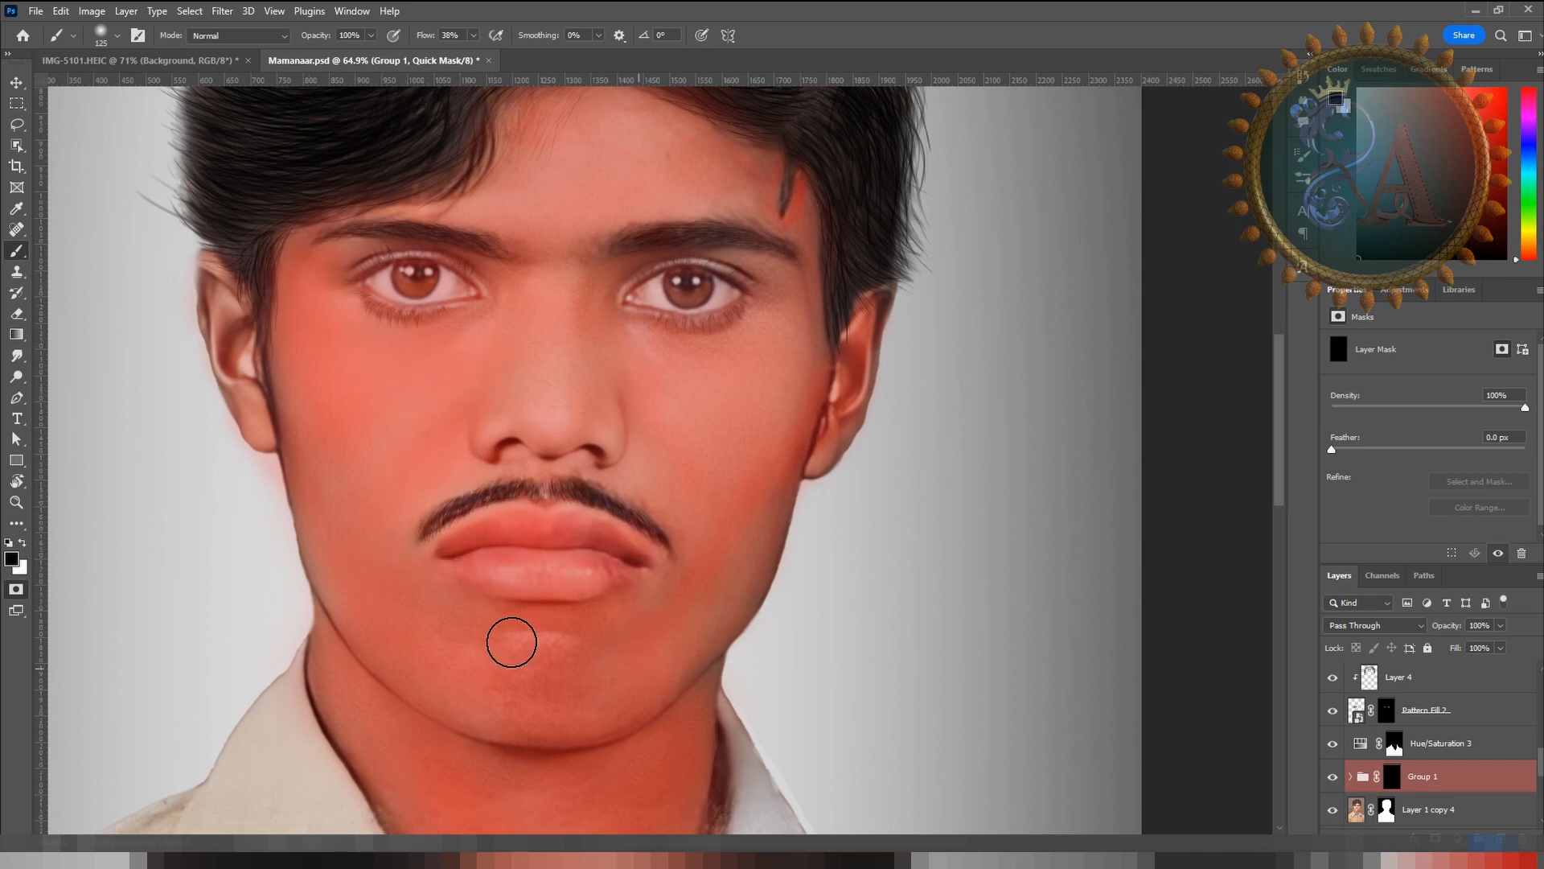
mouse_move(567, 448)
mouse_down()
mouse_move(580, 356)
mouse_move(530, 418)
mouse_move(550, 265)
mouse_move(622, 476)
mouse_move(485, 423)
mouse_up()
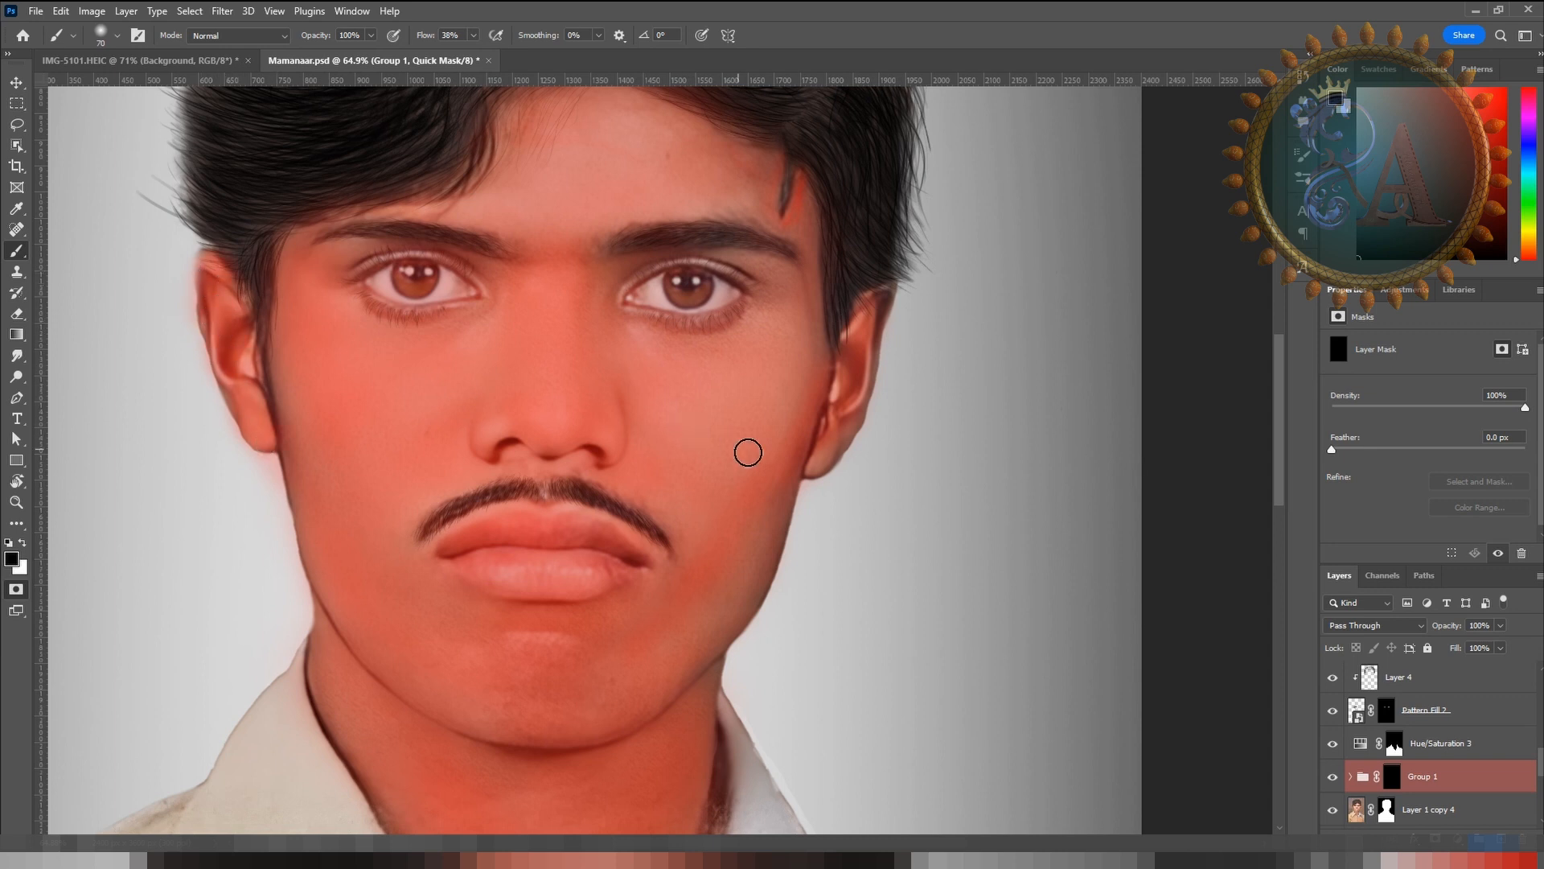
key(bracketright)
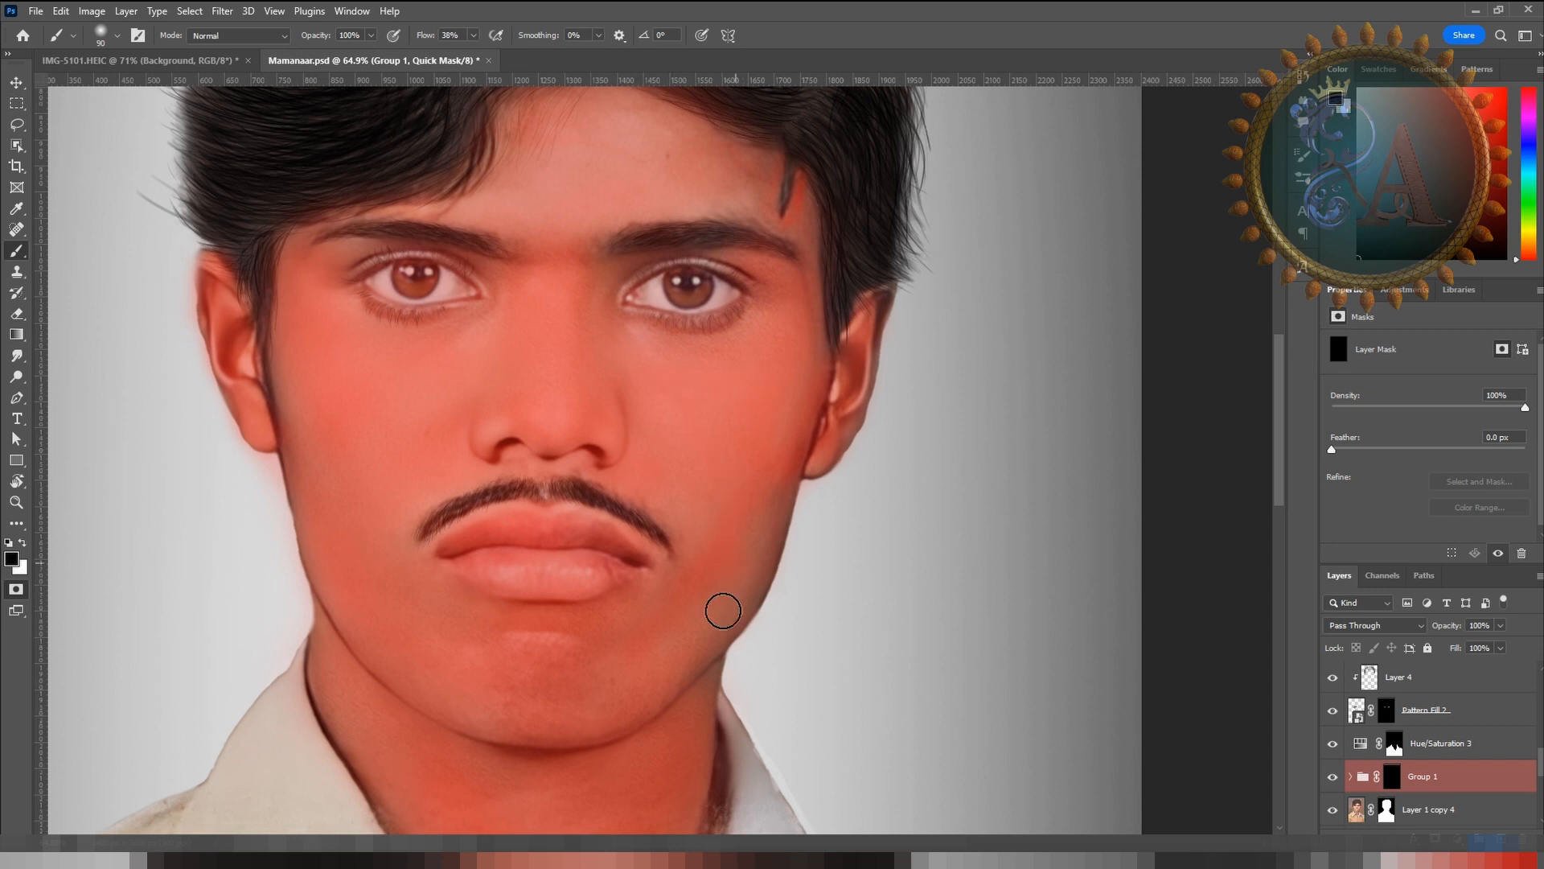
Step: Convert the quick mask to a selection, invert it, fill Group 1's layer mask with white inside the skin area, and deselect
key(q)
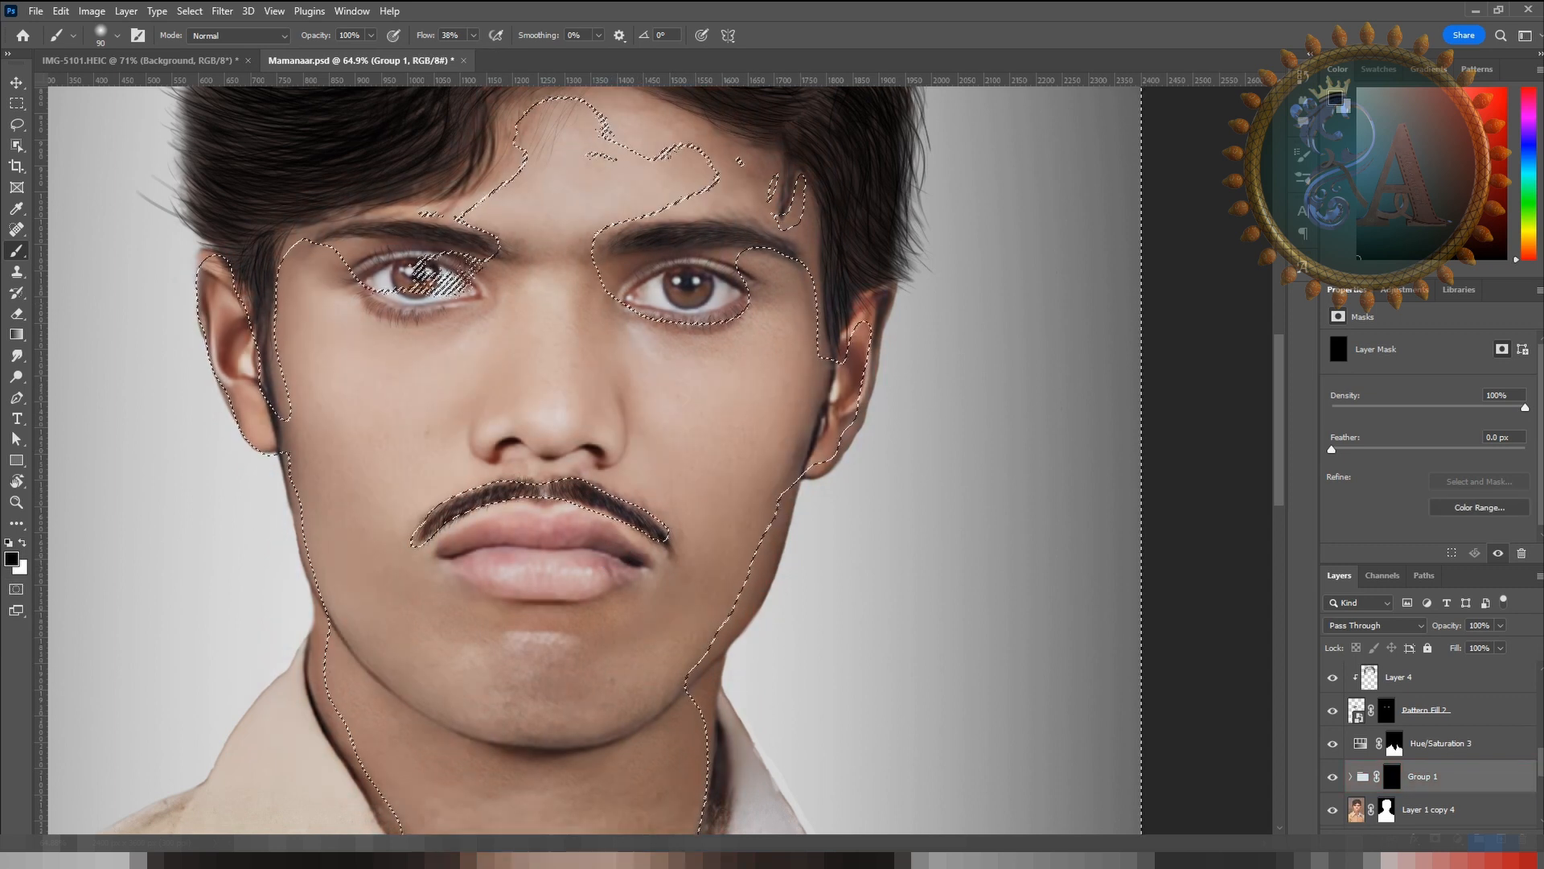
scroll(469, 431, down, 2)
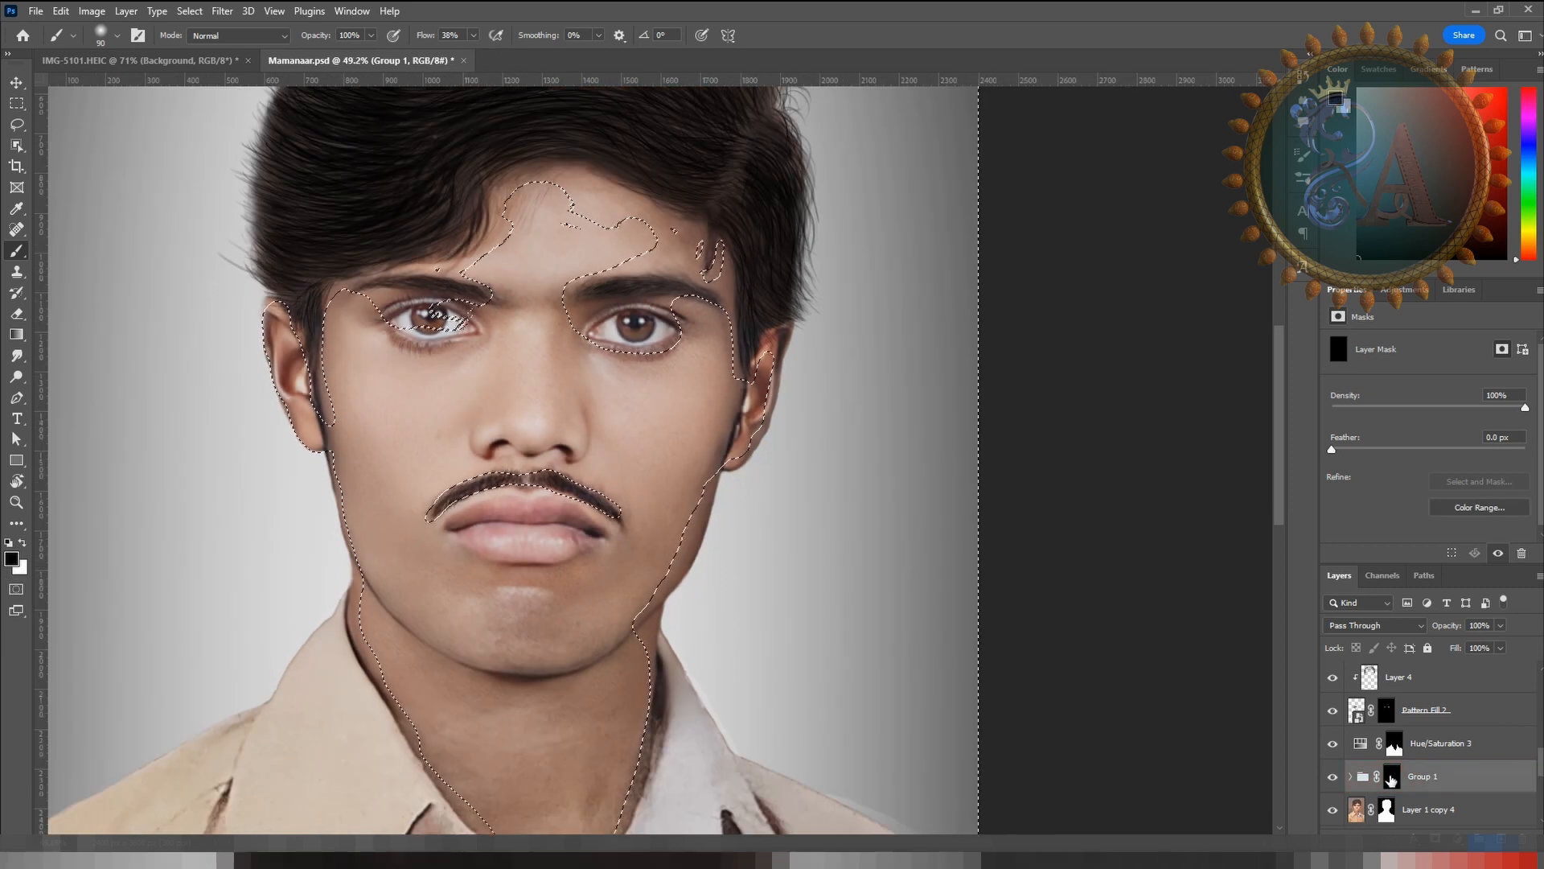
key(x)
click(1392, 778)
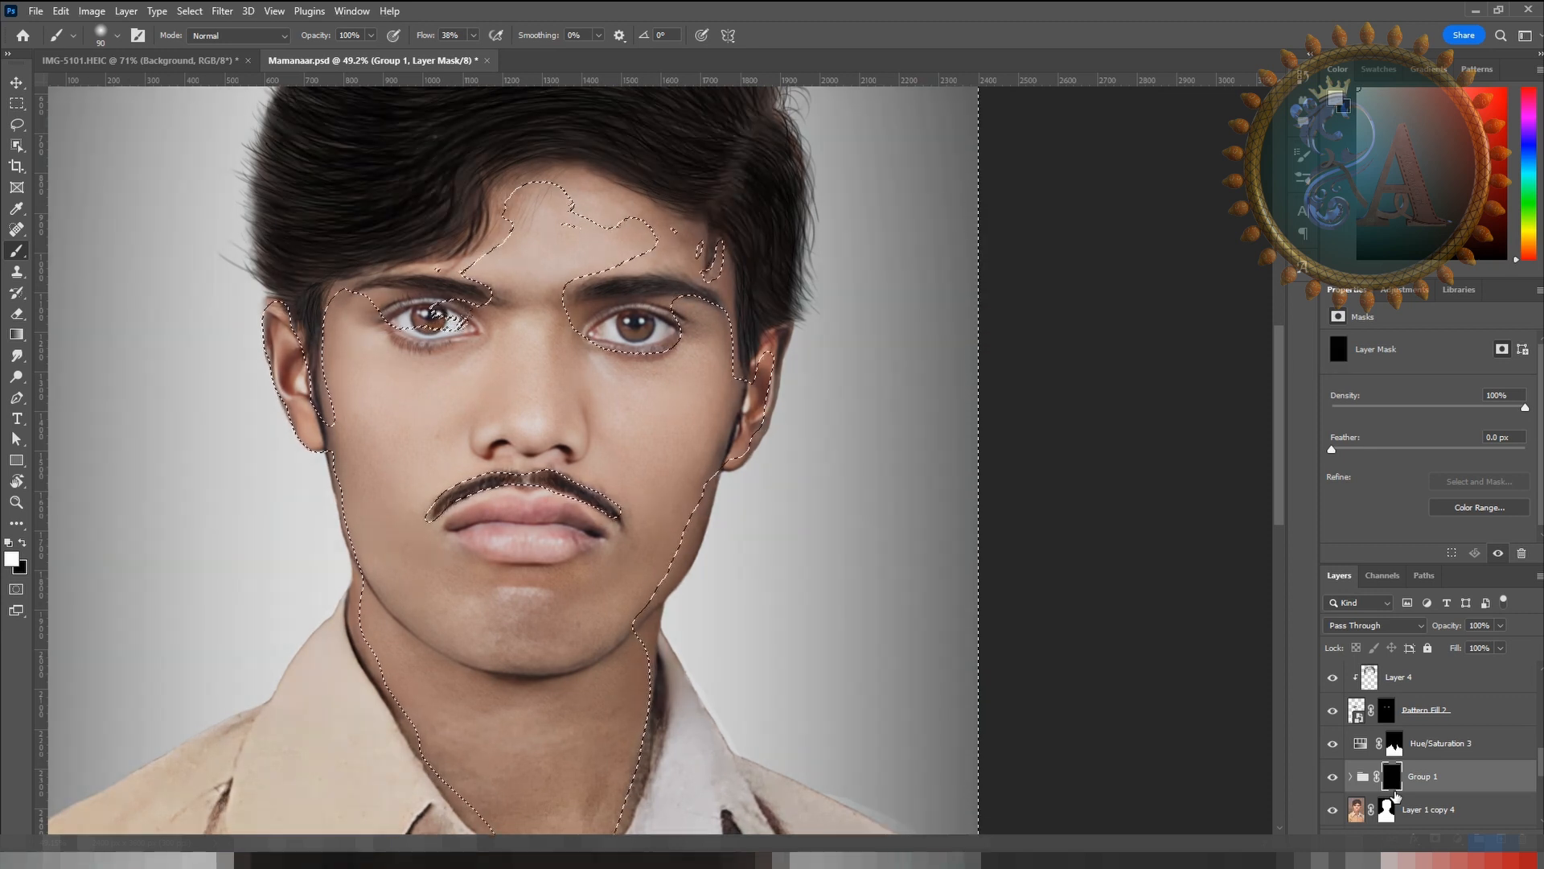
key(alt+BackSpace)
key(ctrl+d)
key(ctrl+minus)
key(ctrl+minus)
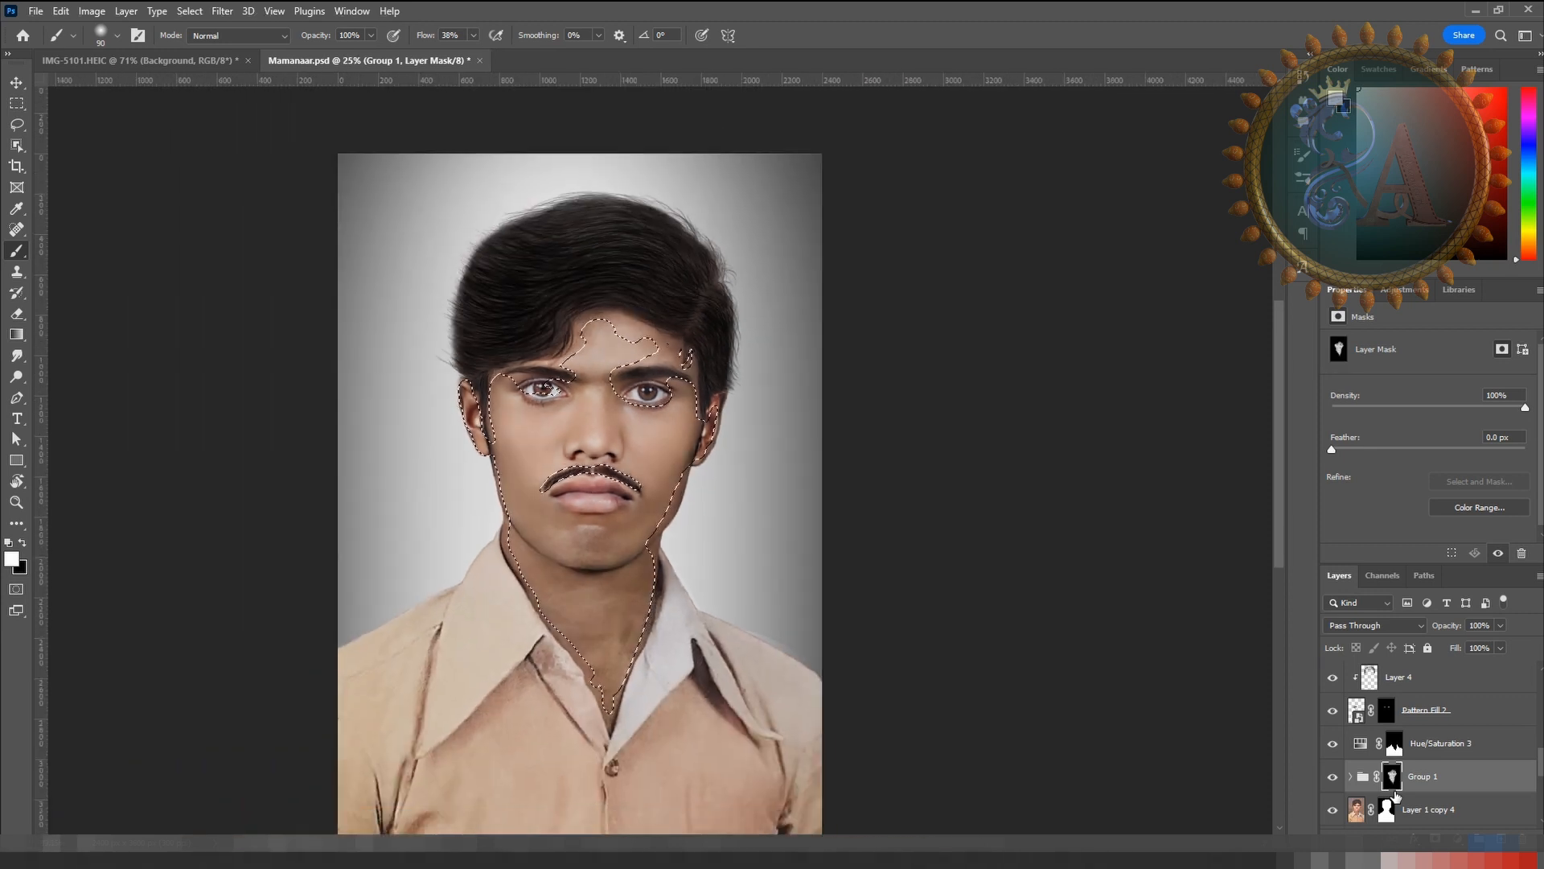
Step: Compare the face with and without Group 1 by toggling the group's visibility
scroll(639, 342, up, 12)
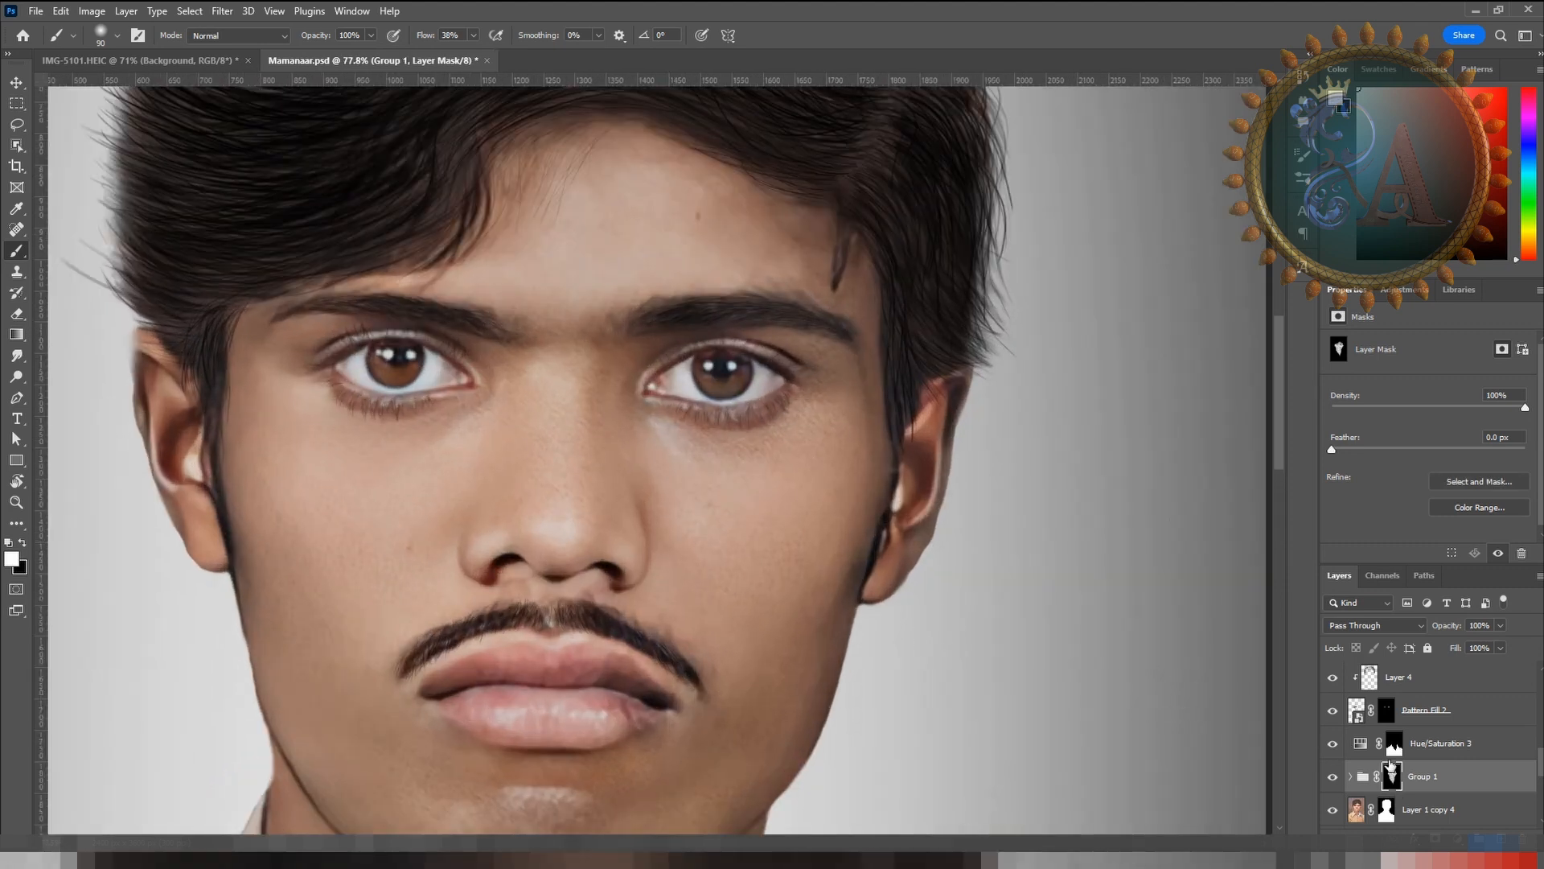
click(1331, 778)
click(1331, 779)
click(1332, 780)
click(1331, 780)
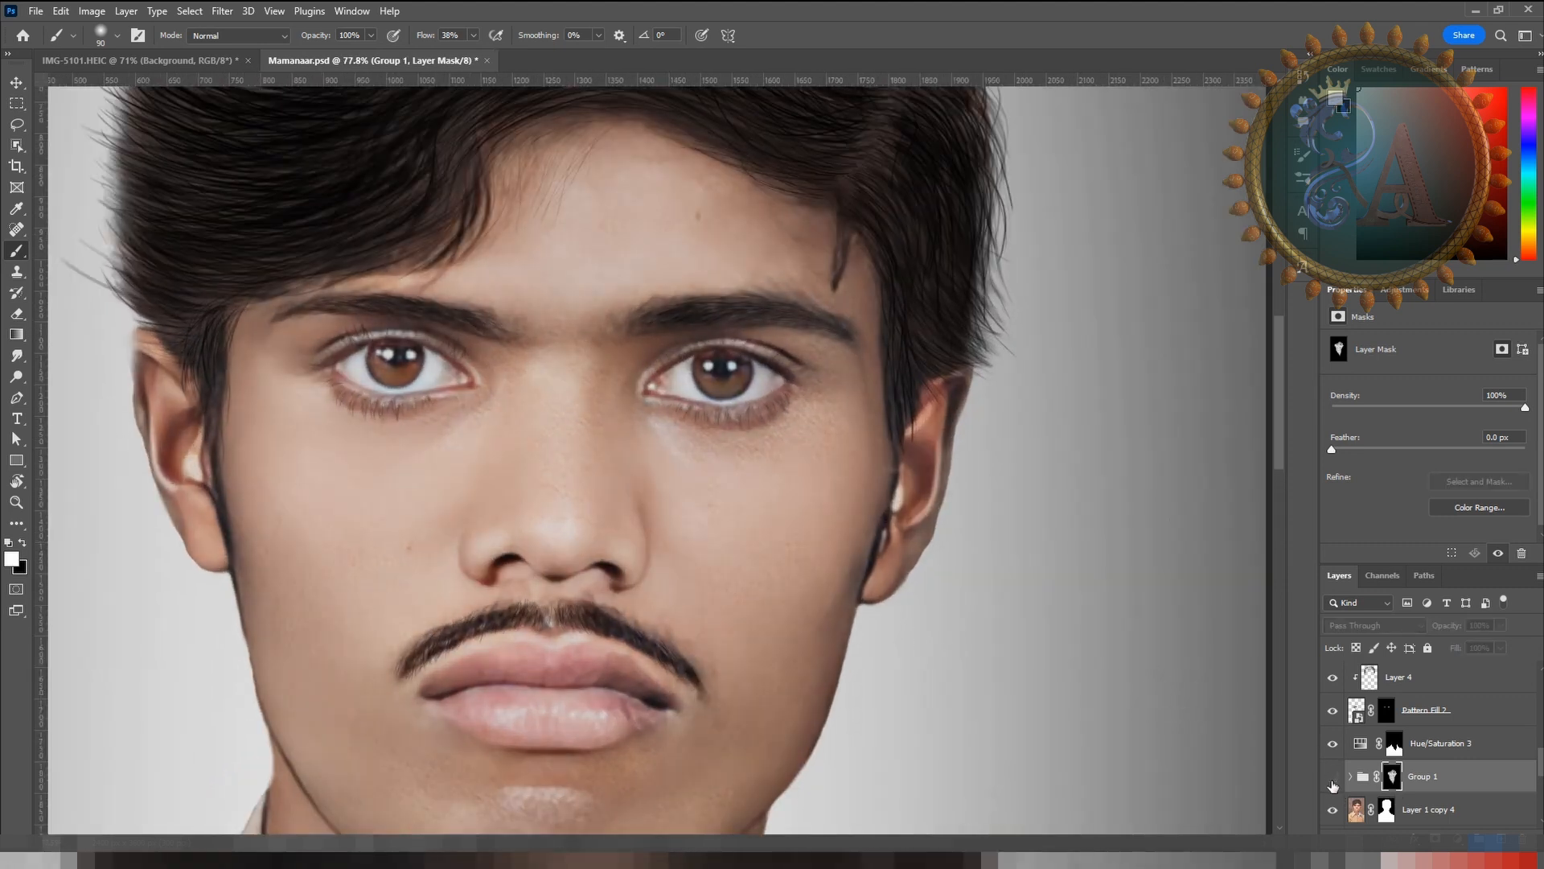
click(1331, 779)
Step: Expand Group 1, check its adjustments by toggling visibility, and review the settings of Color Balance 1
click(1358, 778)
scroll(1348, 784, down, 2)
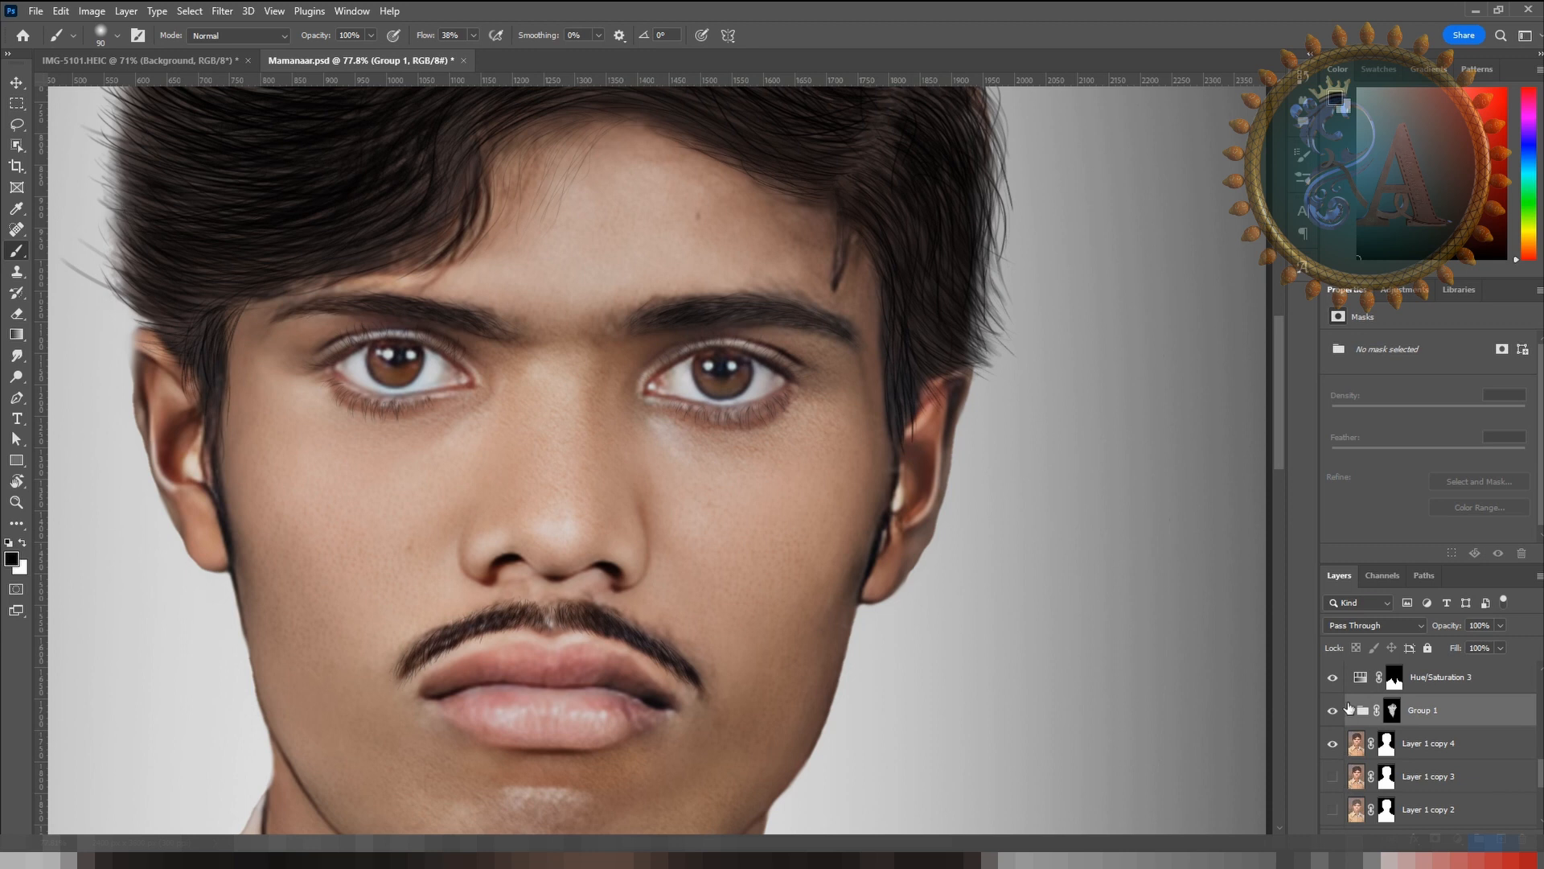
click(1350, 709)
click(1331, 745)
click(1331, 744)
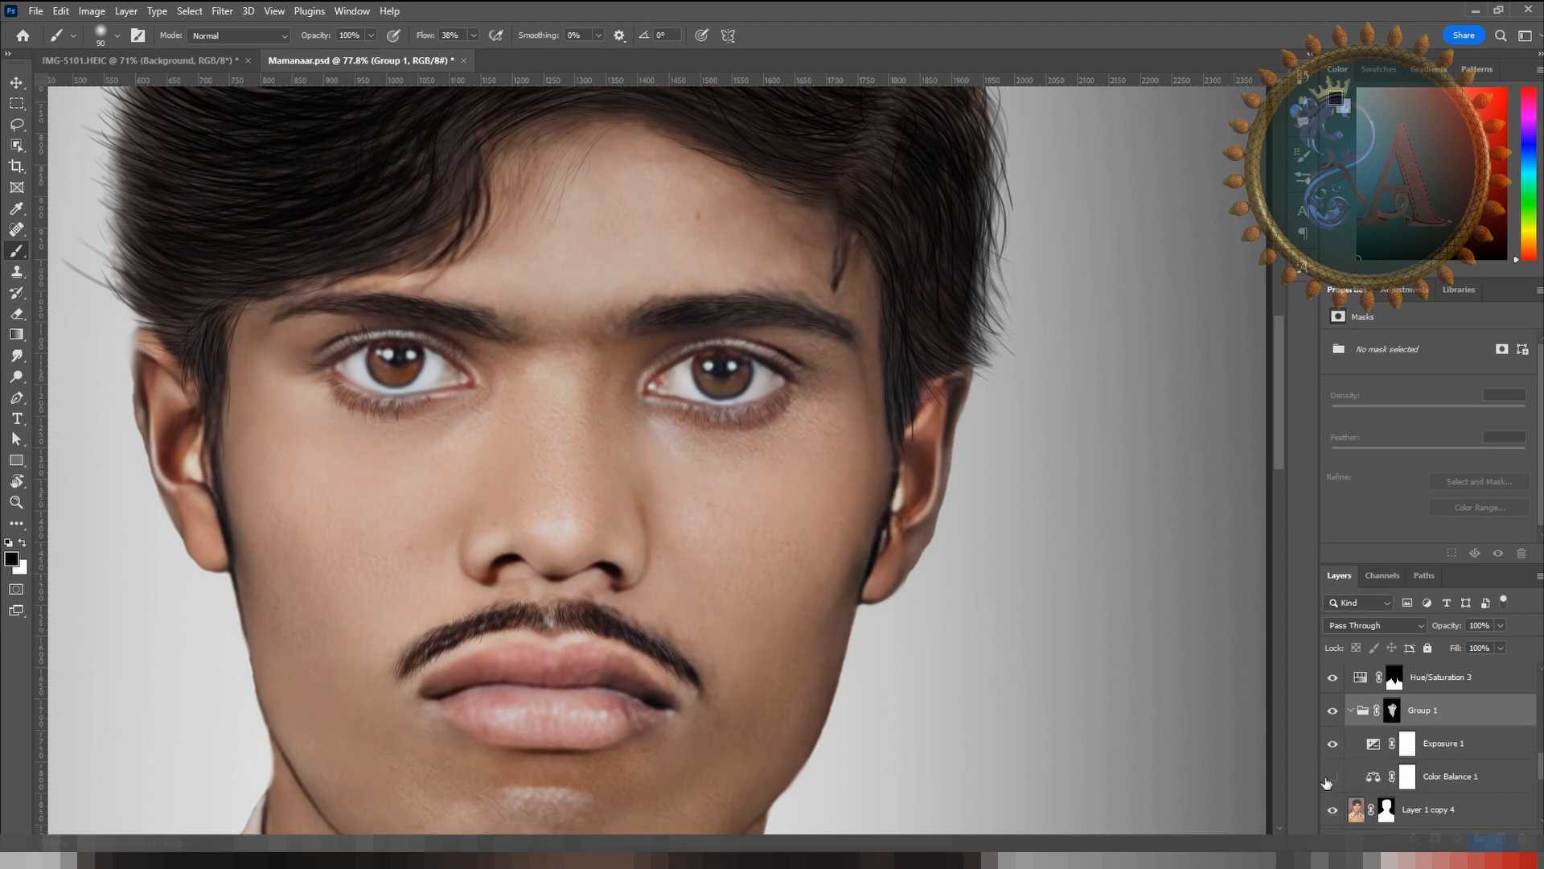
click(1373, 779)
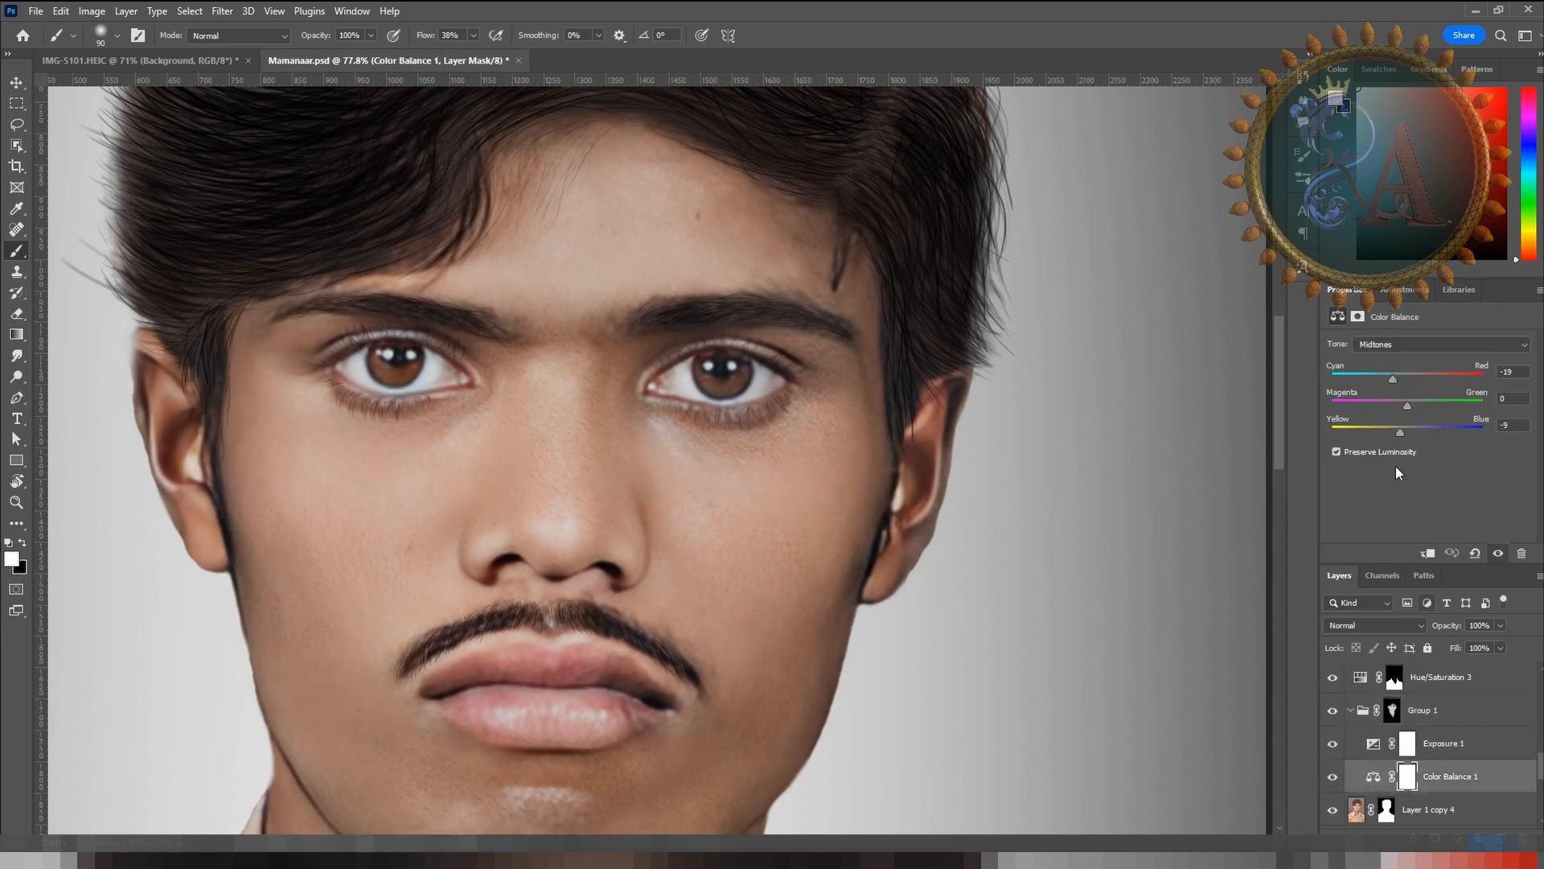
Step: Set the Gamma Correction of Exposure 1 to 0.49 and check the darkened skin tone
click(1373, 748)
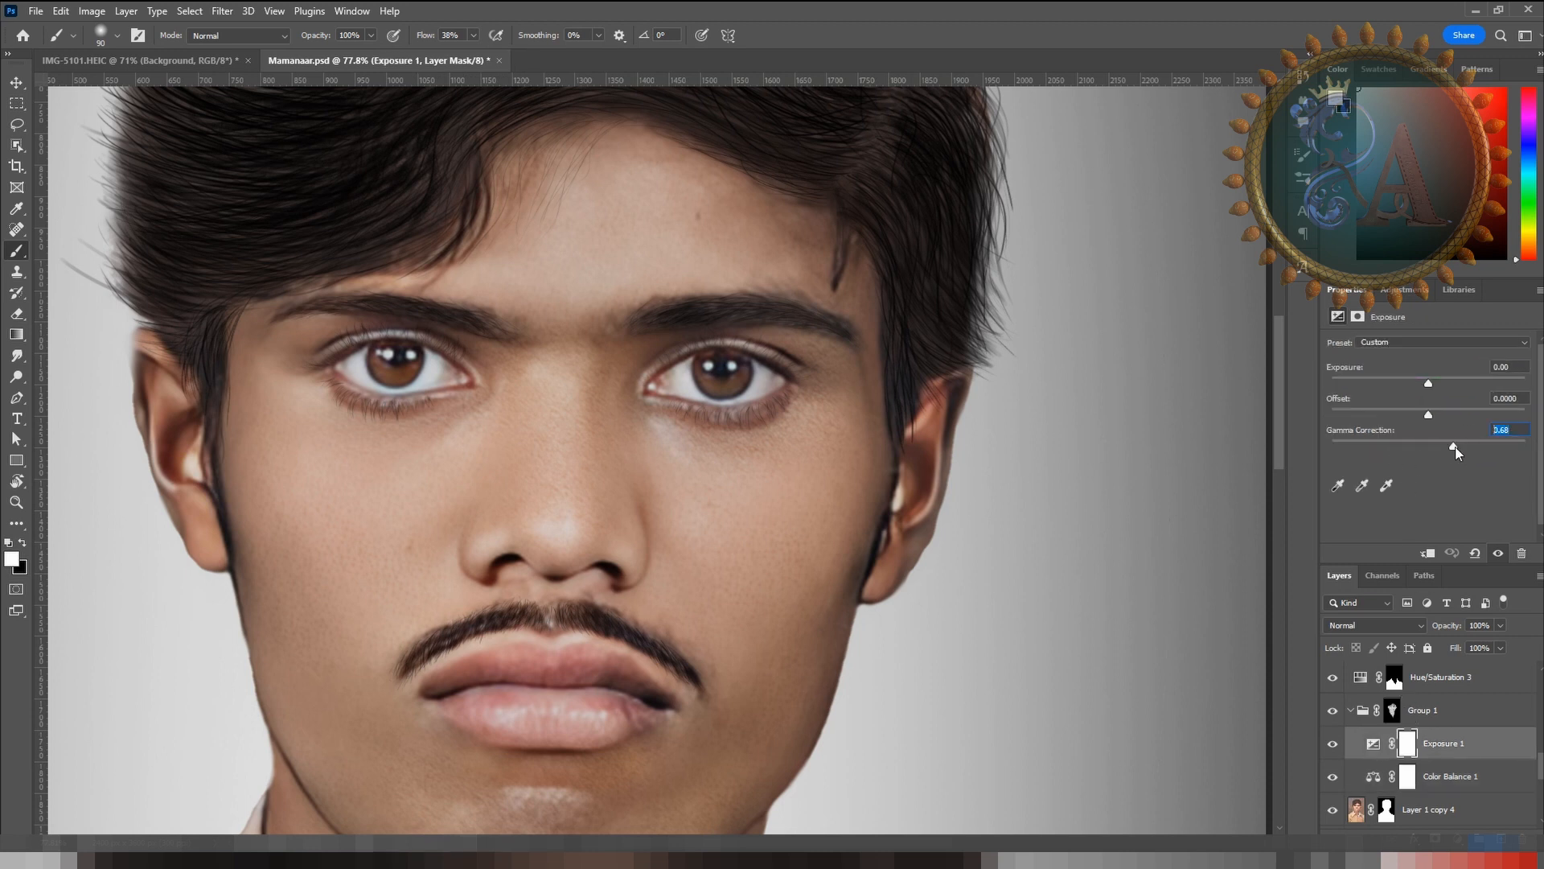
drag(1454, 446, 1469, 446)
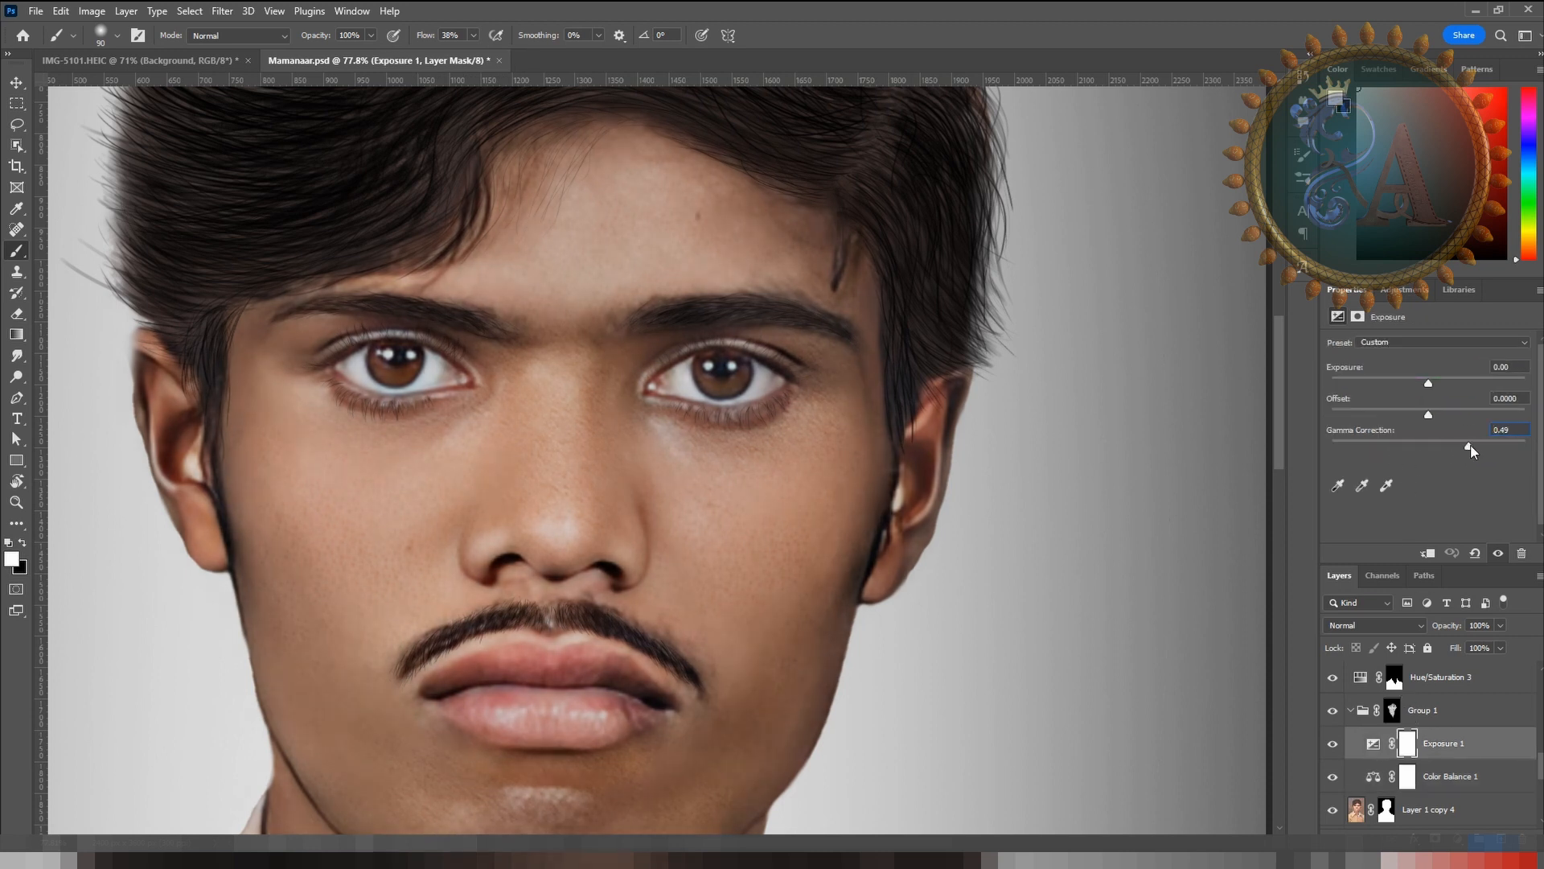
click(17, 85)
scroll(491, 273, down, 5)
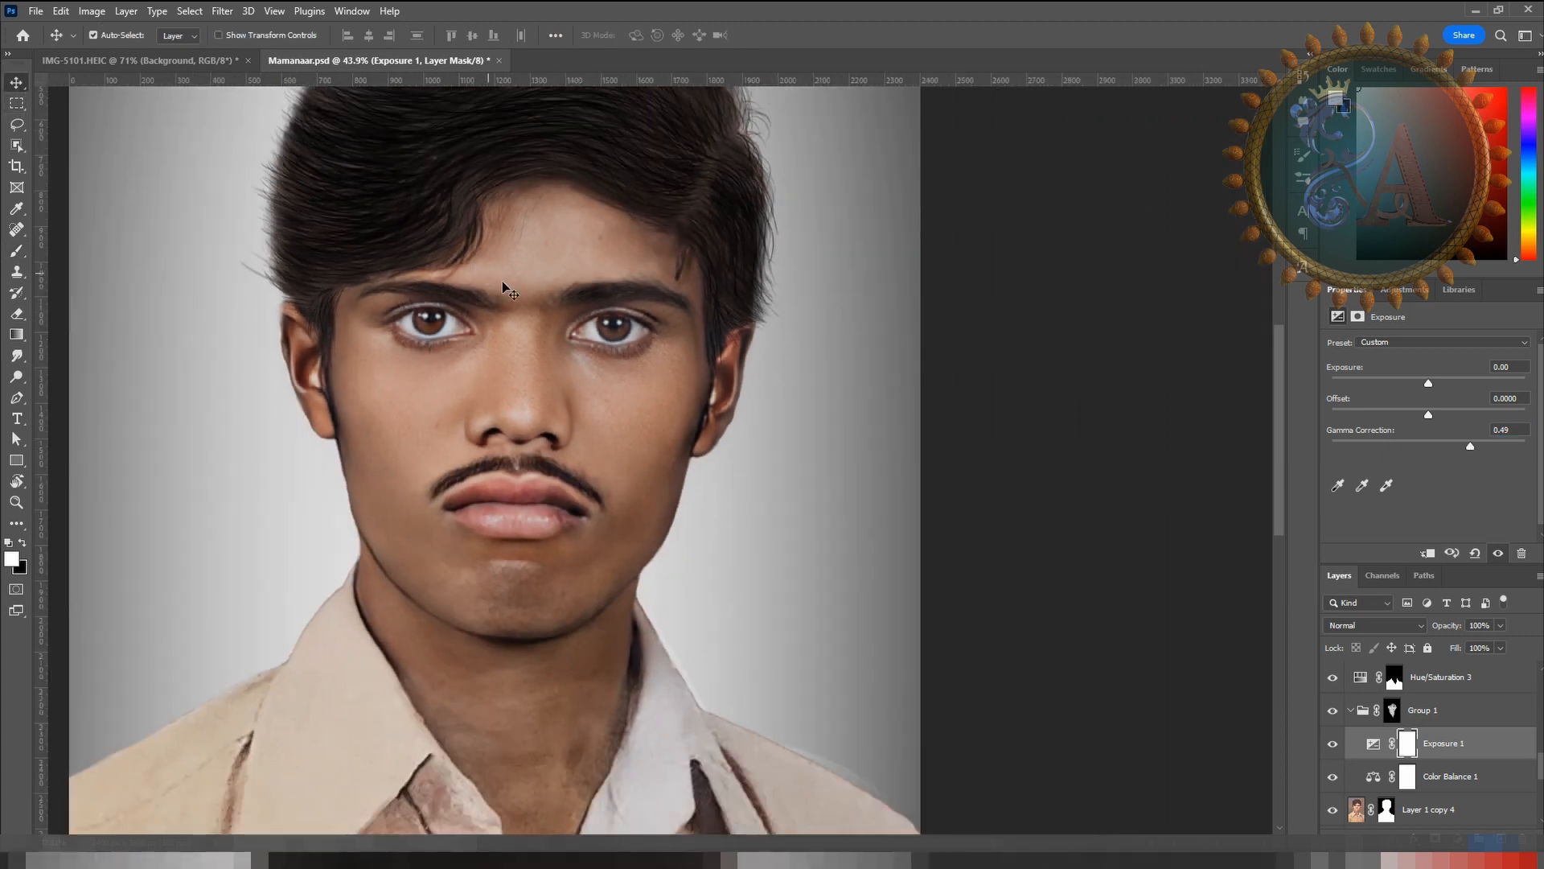
scroll(500, 338, up, 5)
Step: Set the midtone Yellow-Blue value of Color Balance 1 to -21 and check the whole portrait
click(1373, 779)
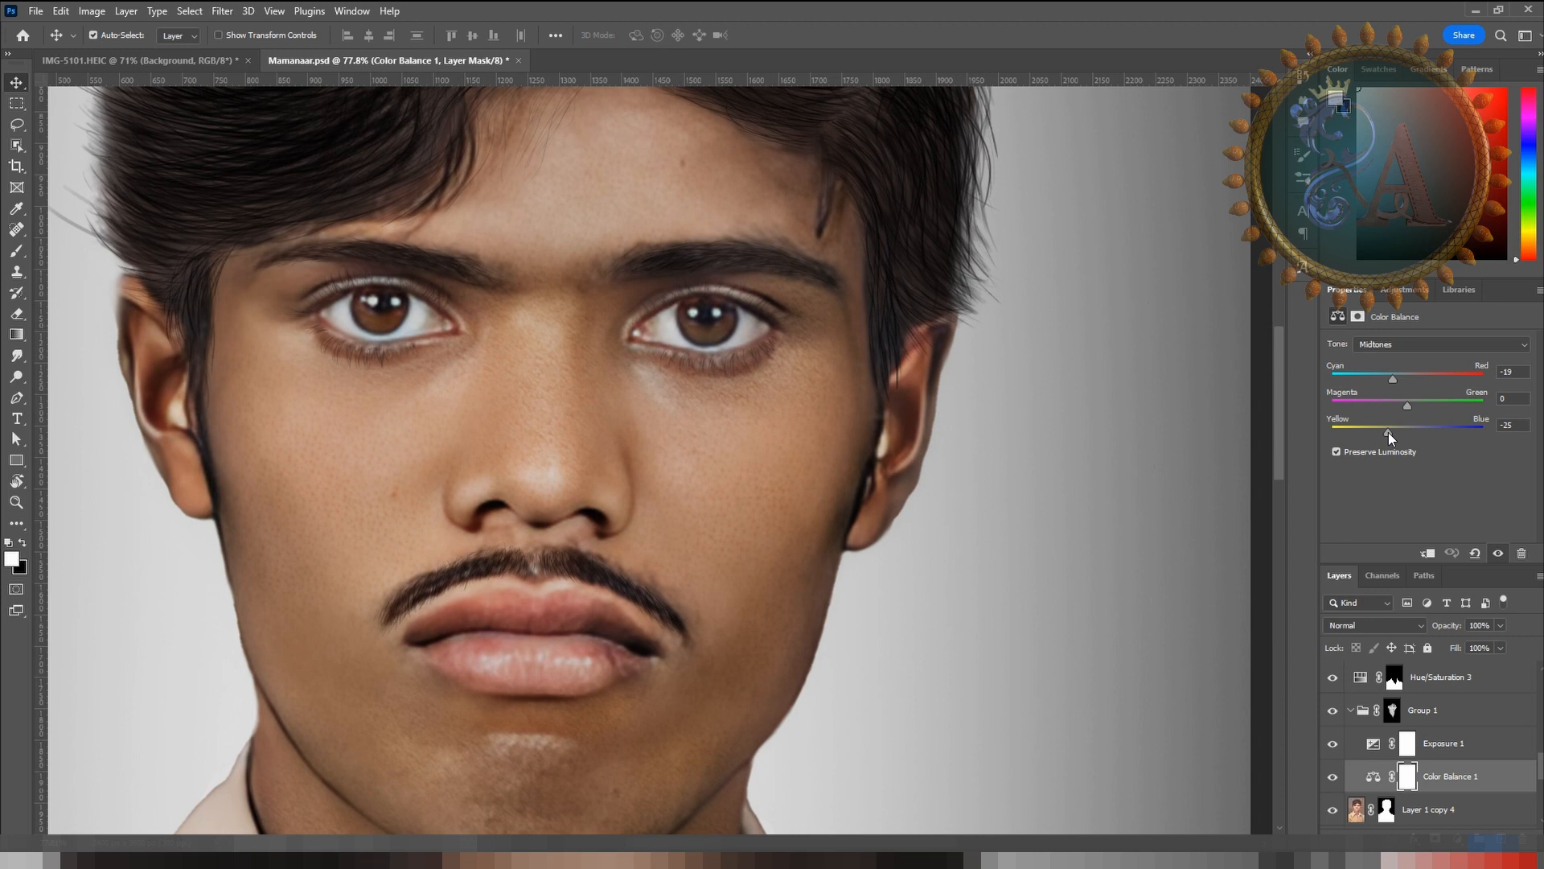
click(1509, 424)
scroll(402, 420, down, 5)
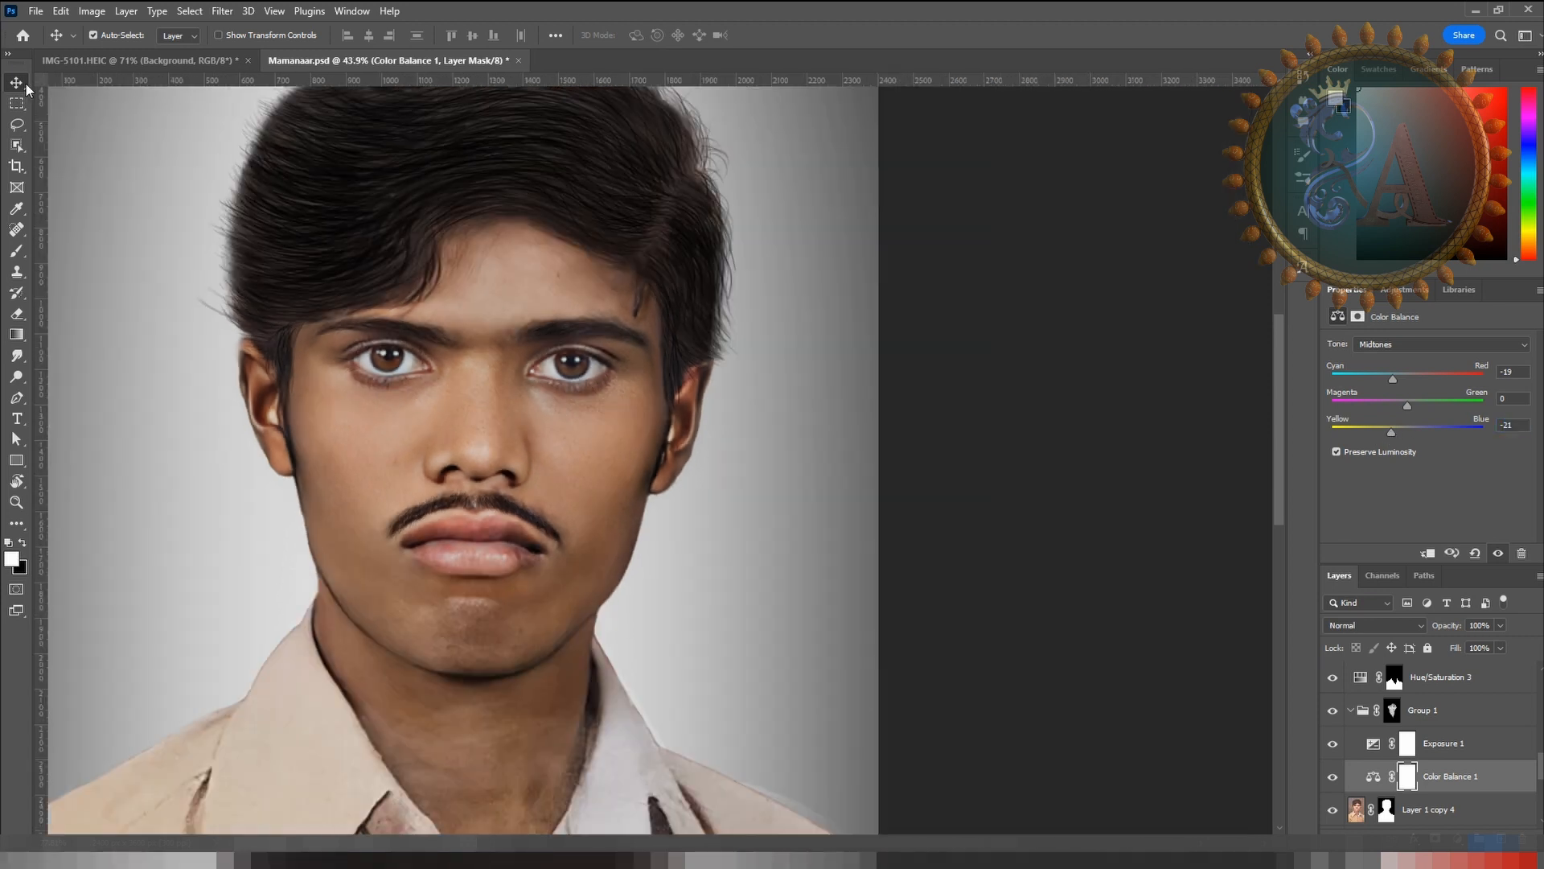
scroll(283, 259, down, 6)
drag(413, 365, 471, 389)
scroll(445, 375, up, 3)
right_click(518, 284)
click(563, 340)
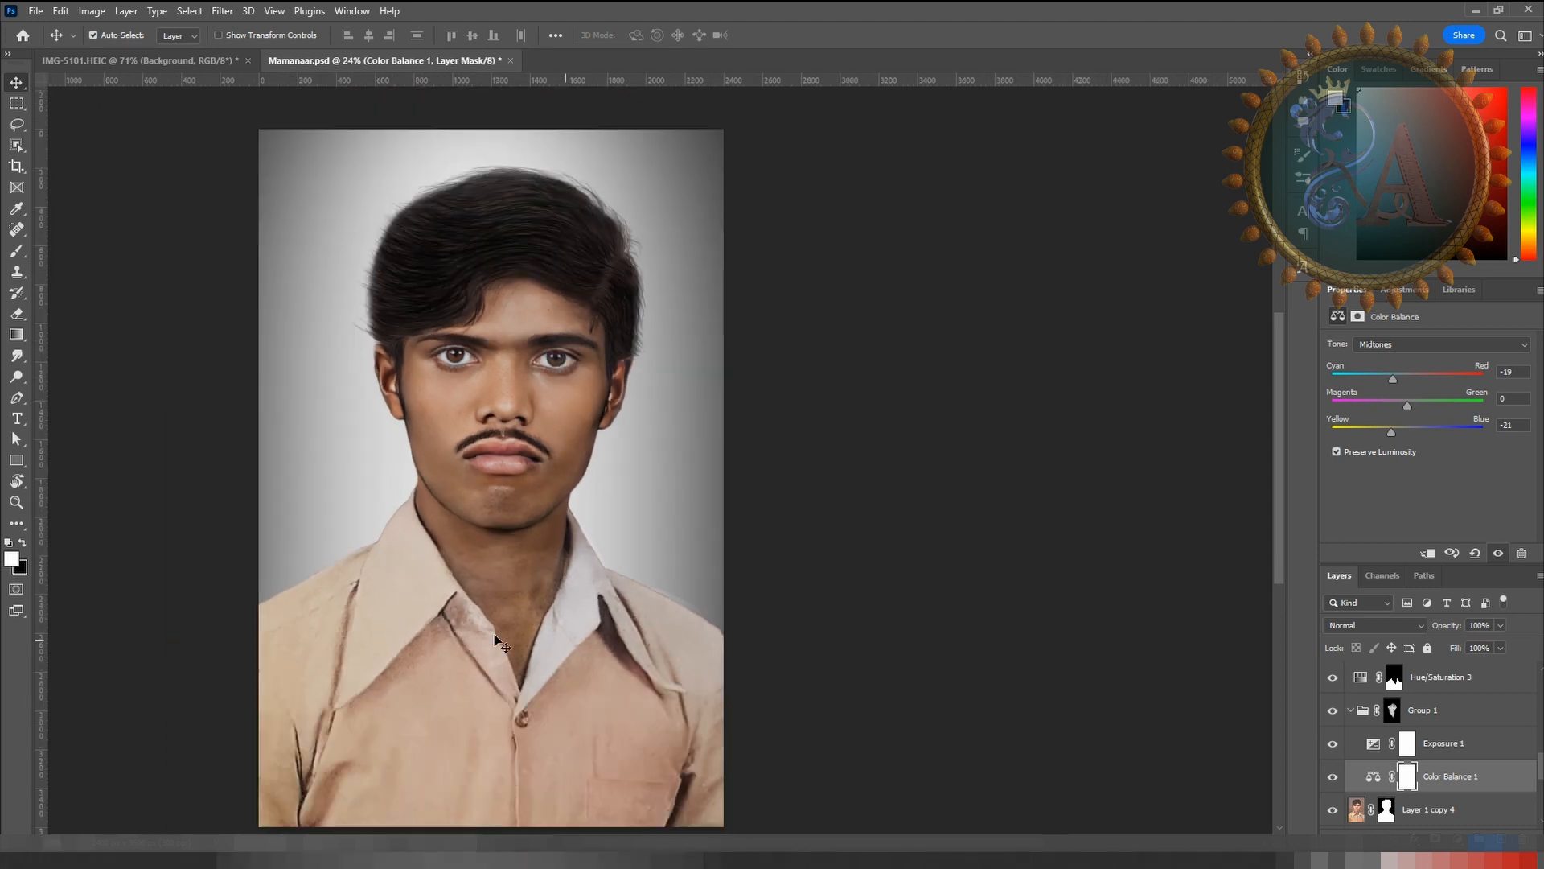
Step: Select Group 1's layer mask and ready a black soft brush of 125 px for the neck area
scroll(500, 643, up, 4)
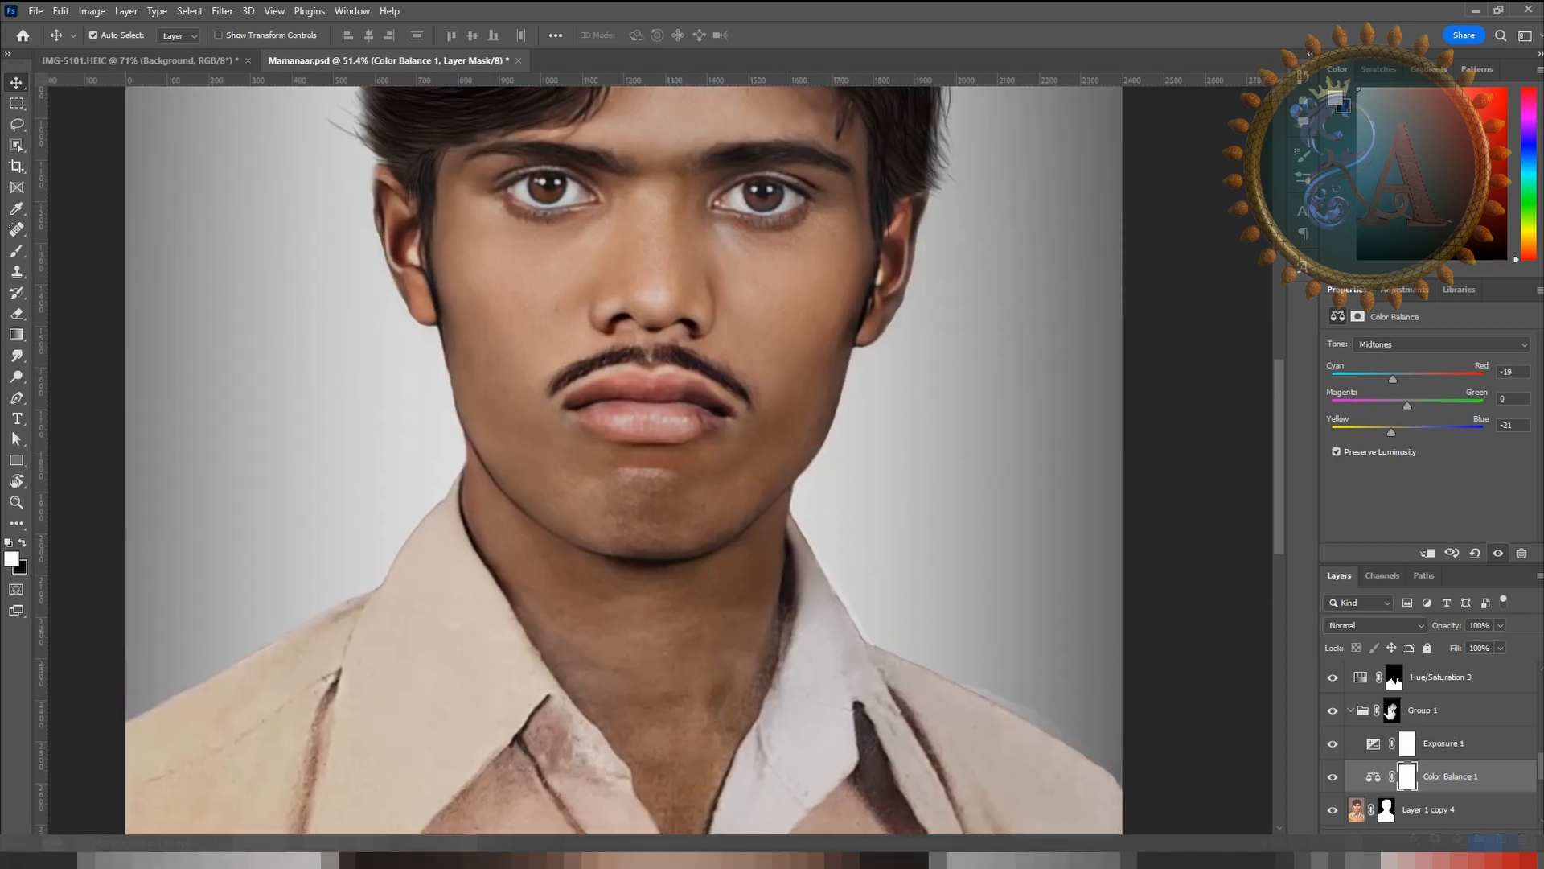
click(1390, 711)
key(b)
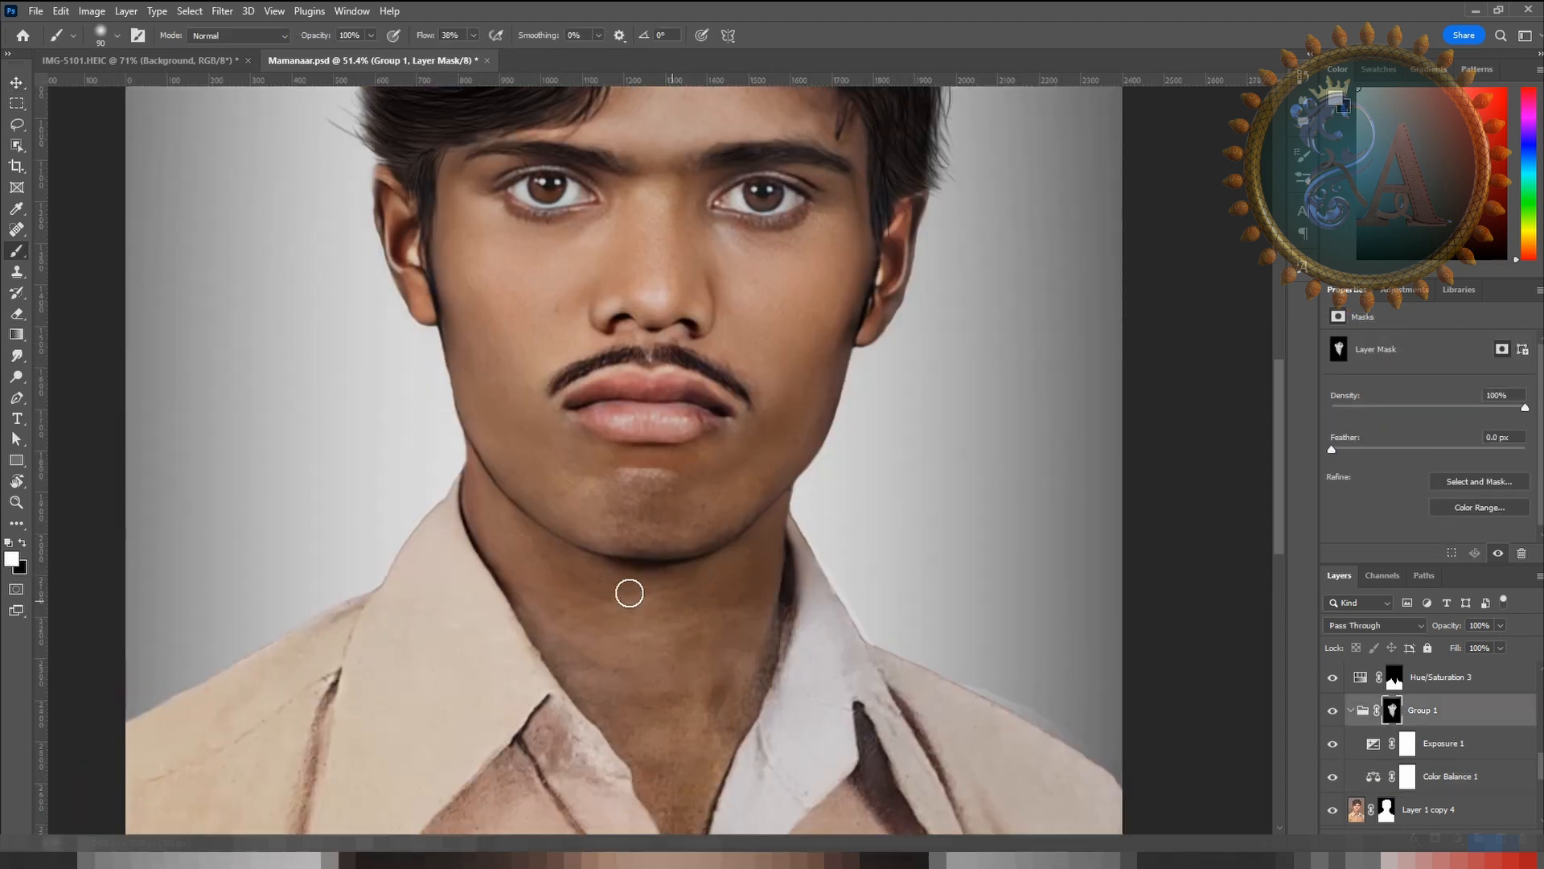
key(v)
click(648, 641)
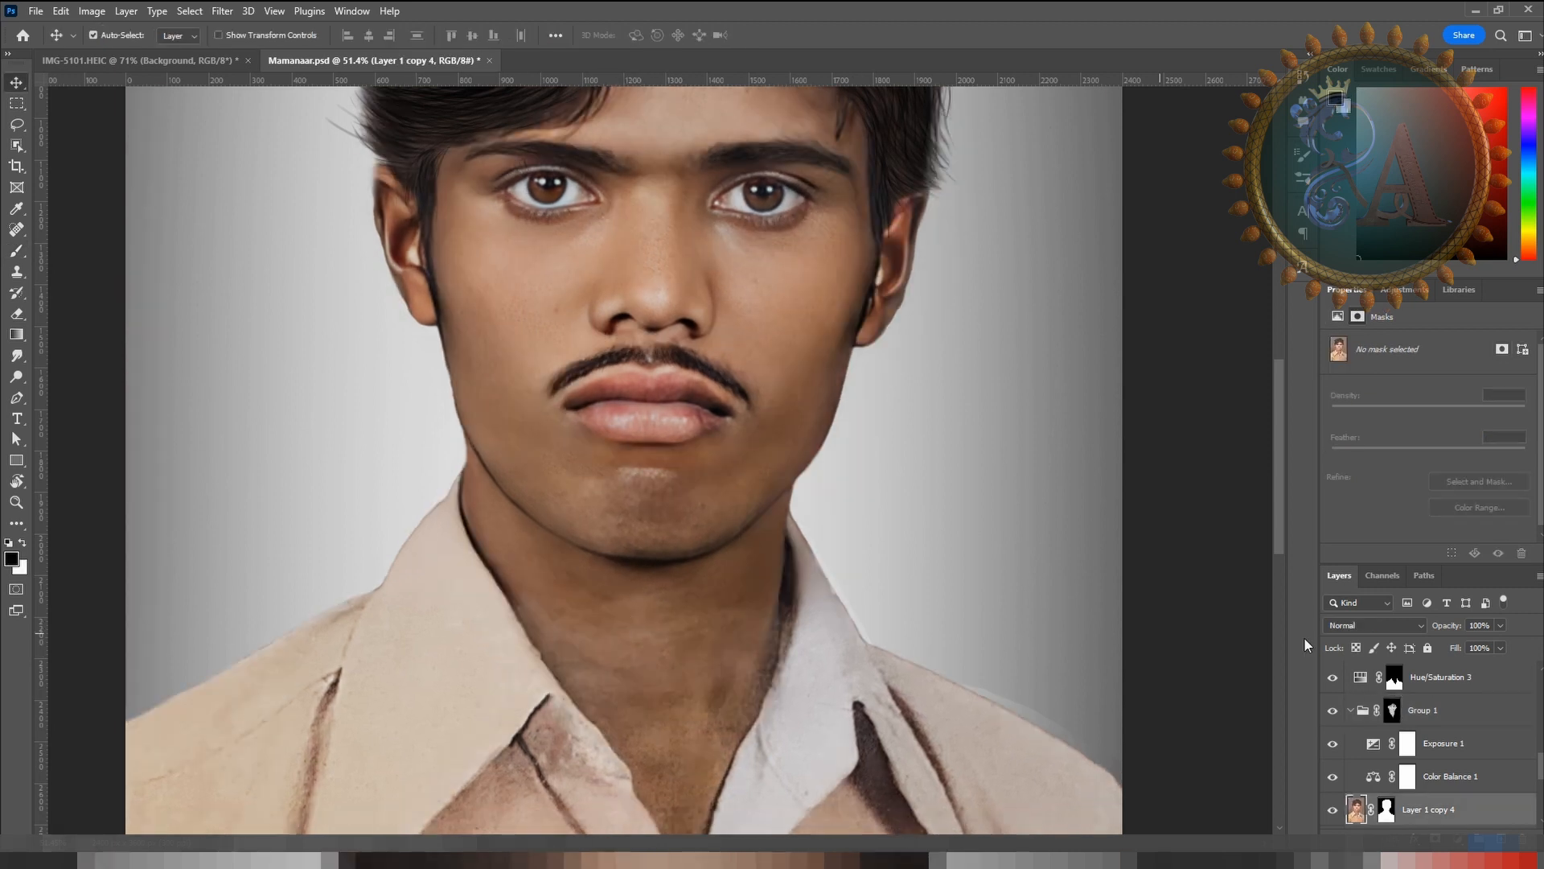
click(1393, 713)
key(b)
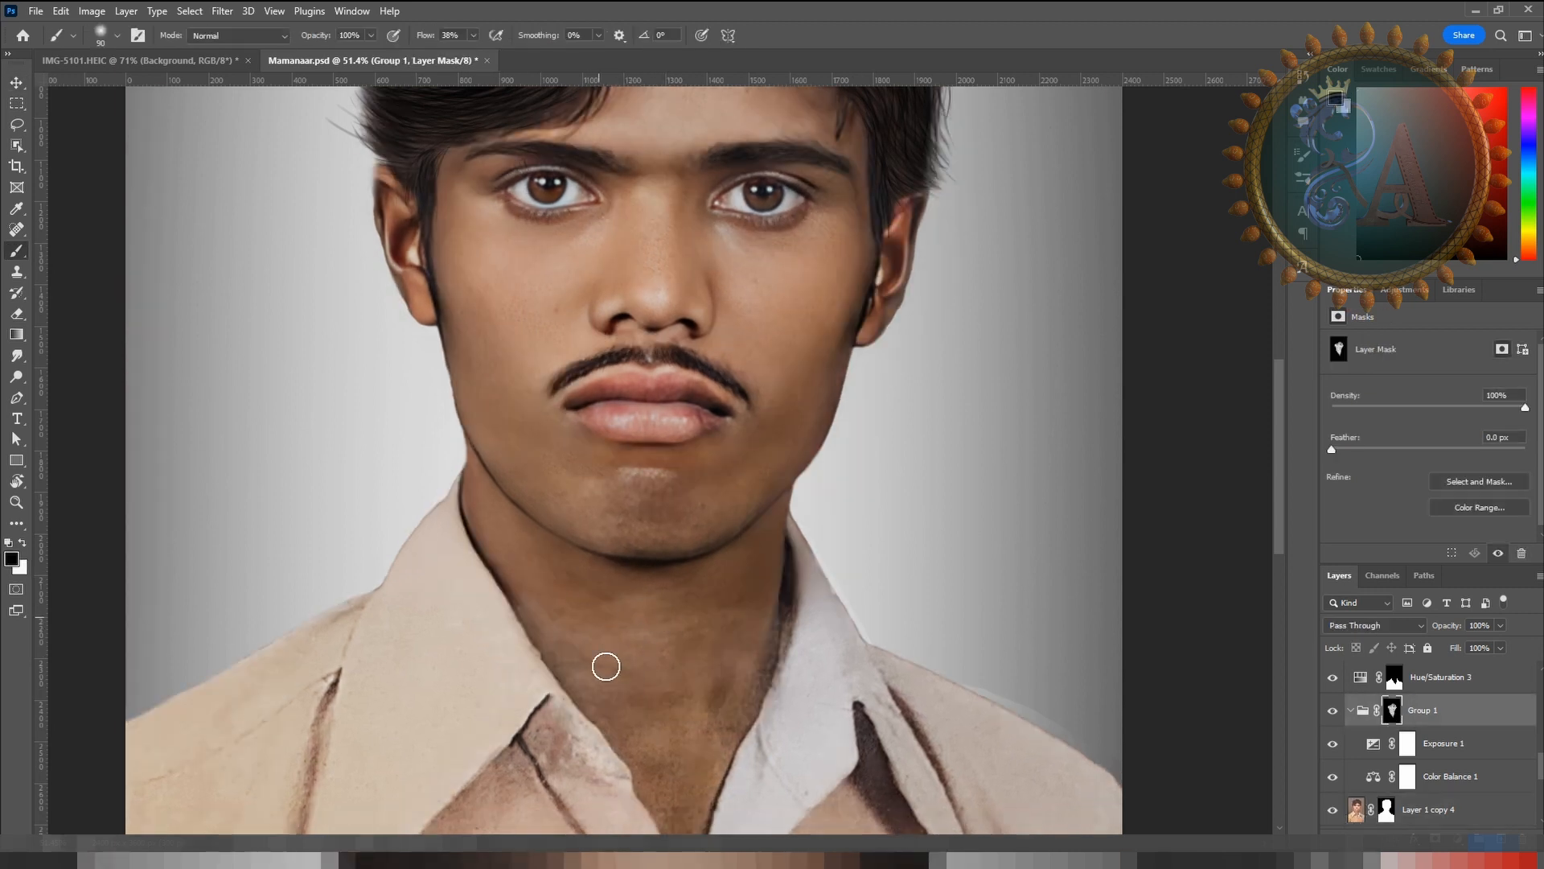
key(bracketright)
key(bracketright)
key(bracketright)
key(bracketright)
key(bracketright)
key(bracketright)
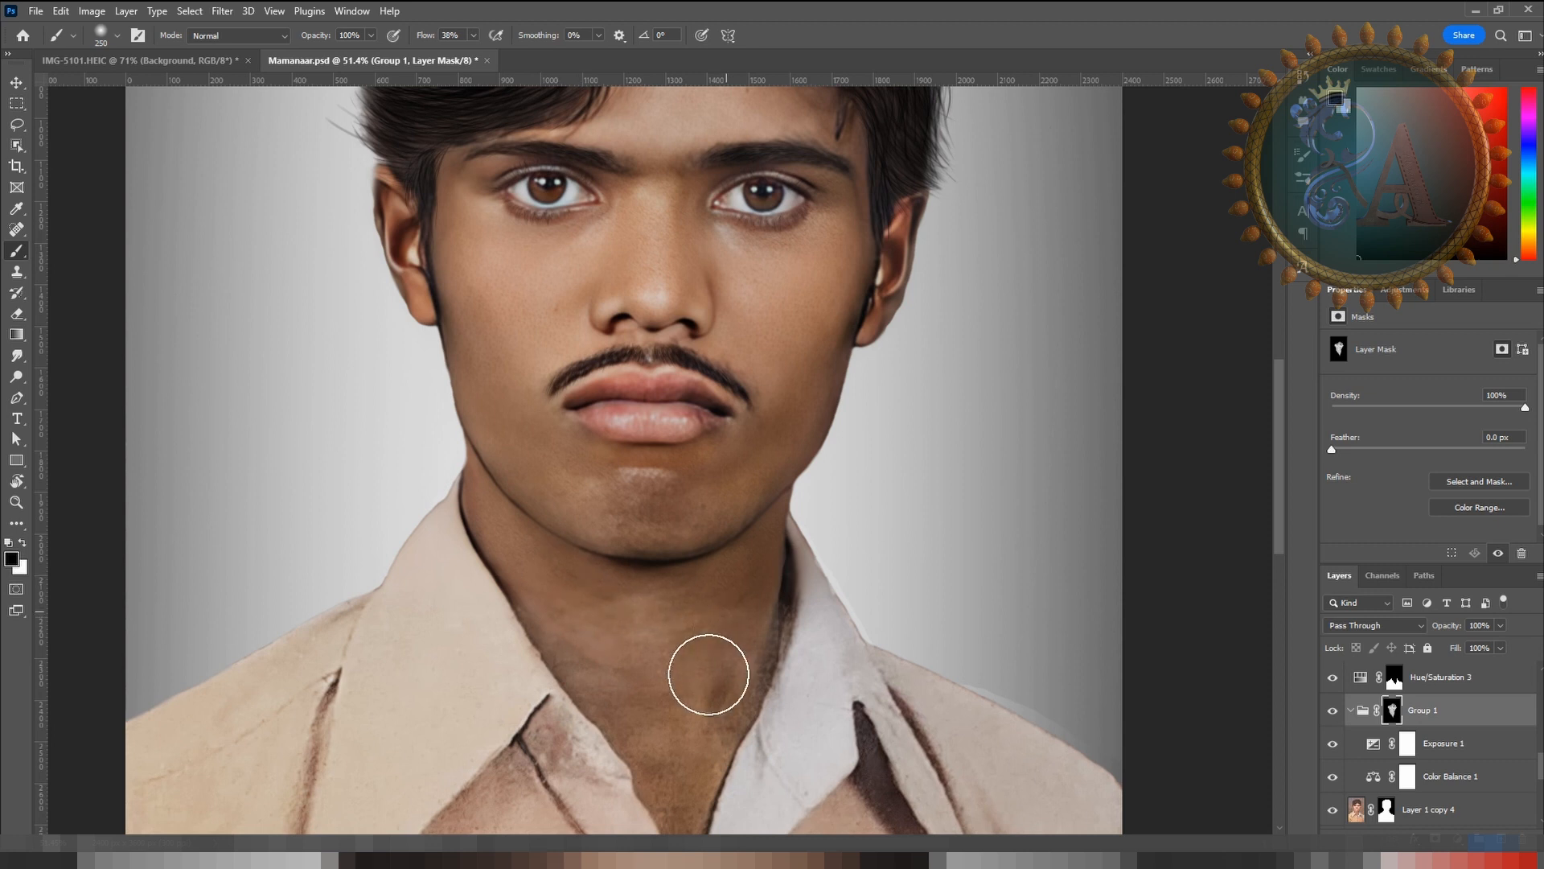
key(bracketleft)
key(bracketleft)
key(bracketleft)
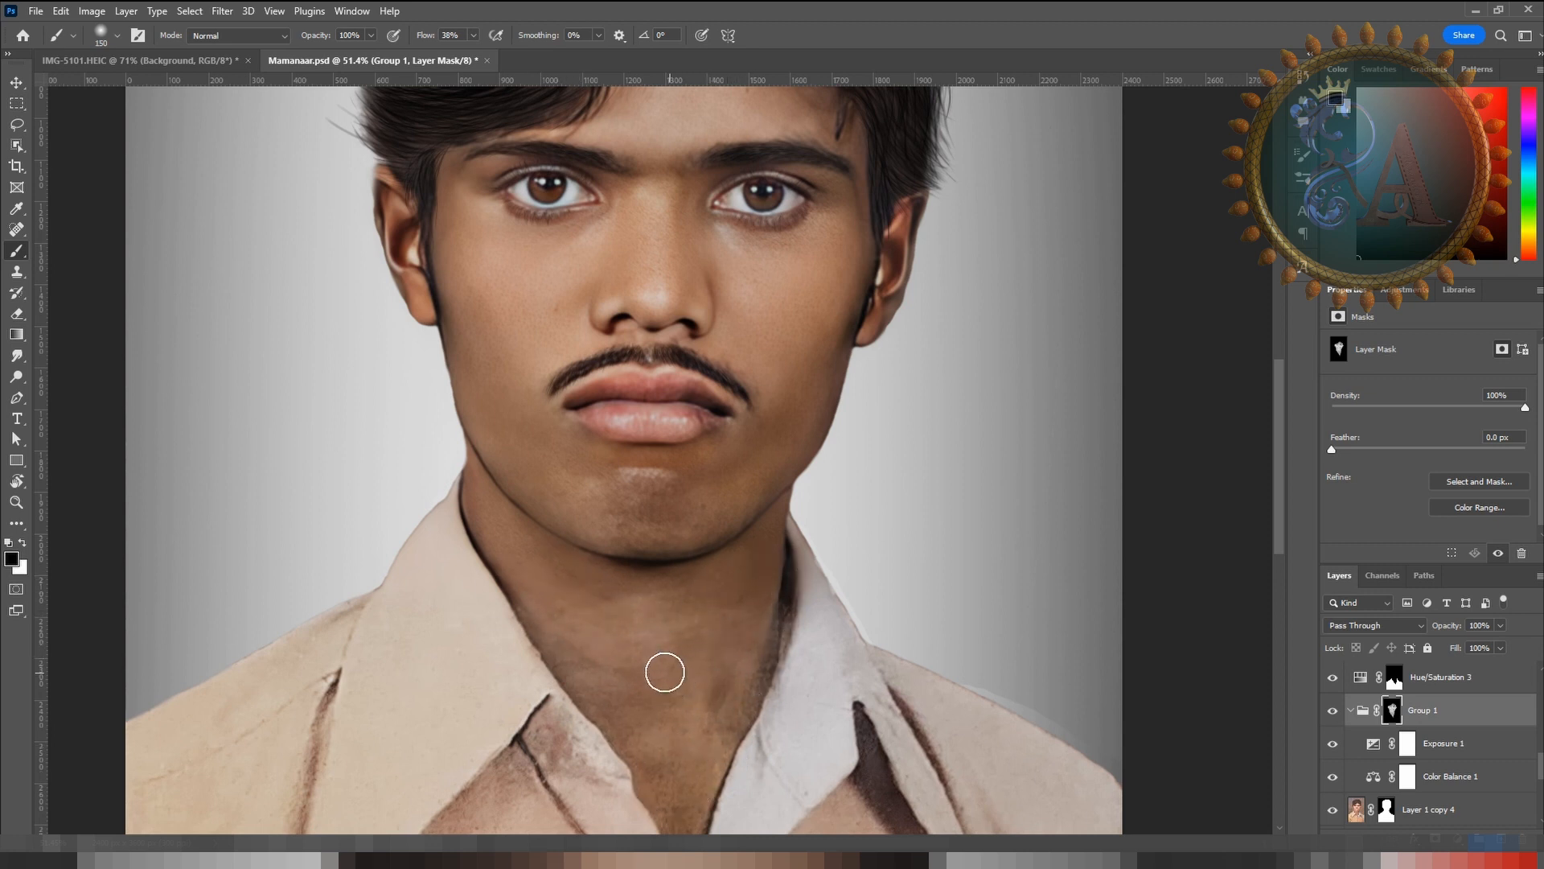
key(ctrl+0)
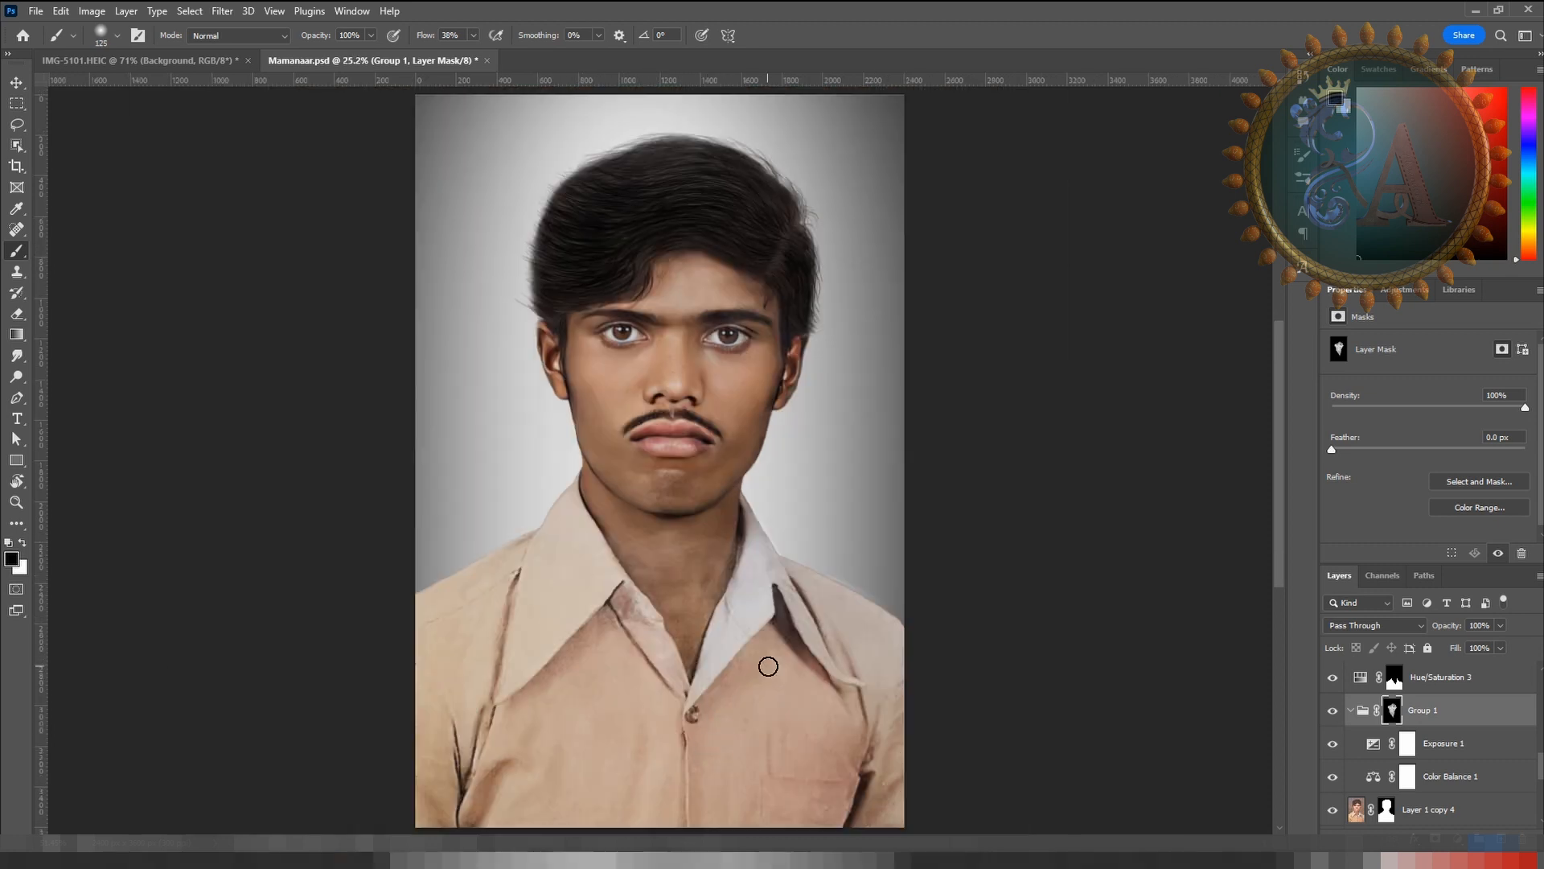
scroll(764, 581, up, 1)
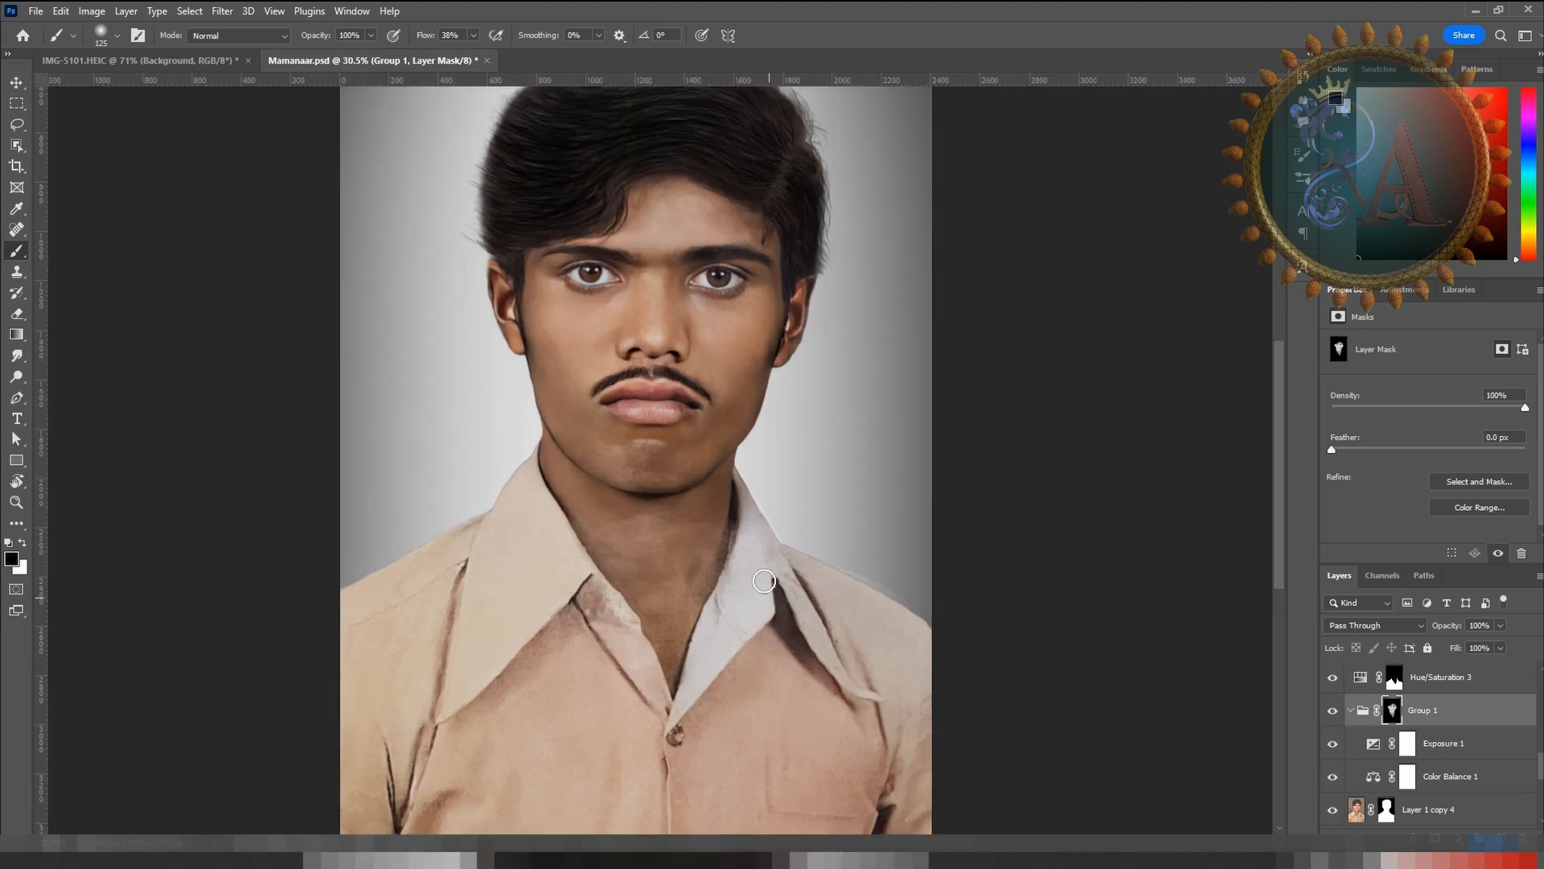
Step: Select Layer 1 copy 4 and isolate it by hiding all the other layers
scroll(1448, 804, down, 3)
click(1441, 714)
alt+click(1333, 710)
scroll(642, 584, up, 7)
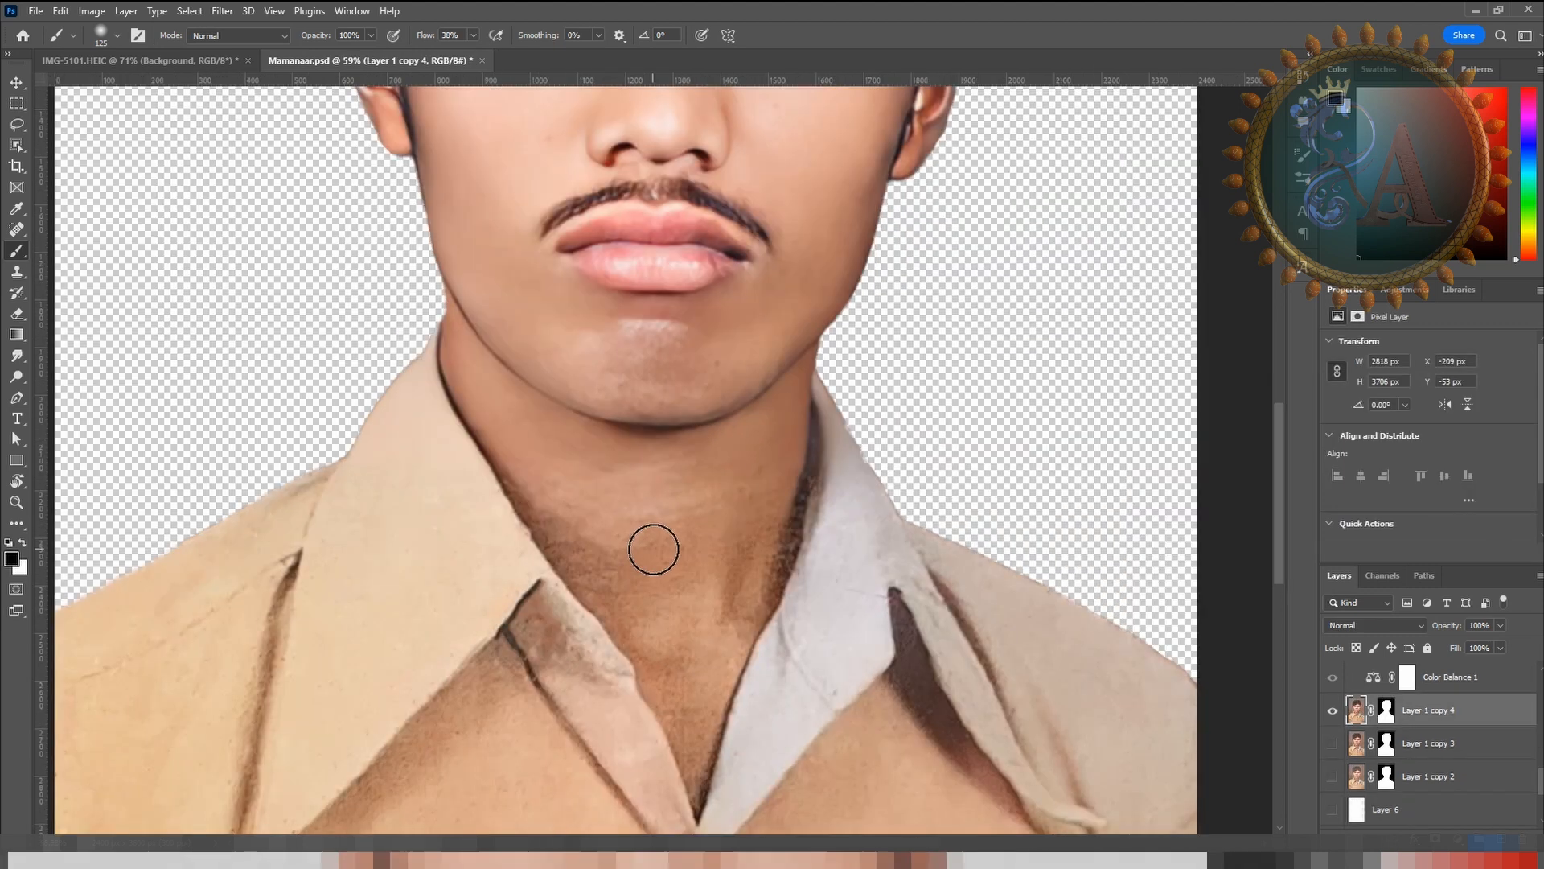
Step: Heal the blotches and uneven patches across the neck on Layer 1 copy 4 with the Spot Healing Brush
key(j)
mouse_move(776, 438)
mouse_down()
mouse_move(649, 542)
mouse_move(682, 613)
mouse_up()
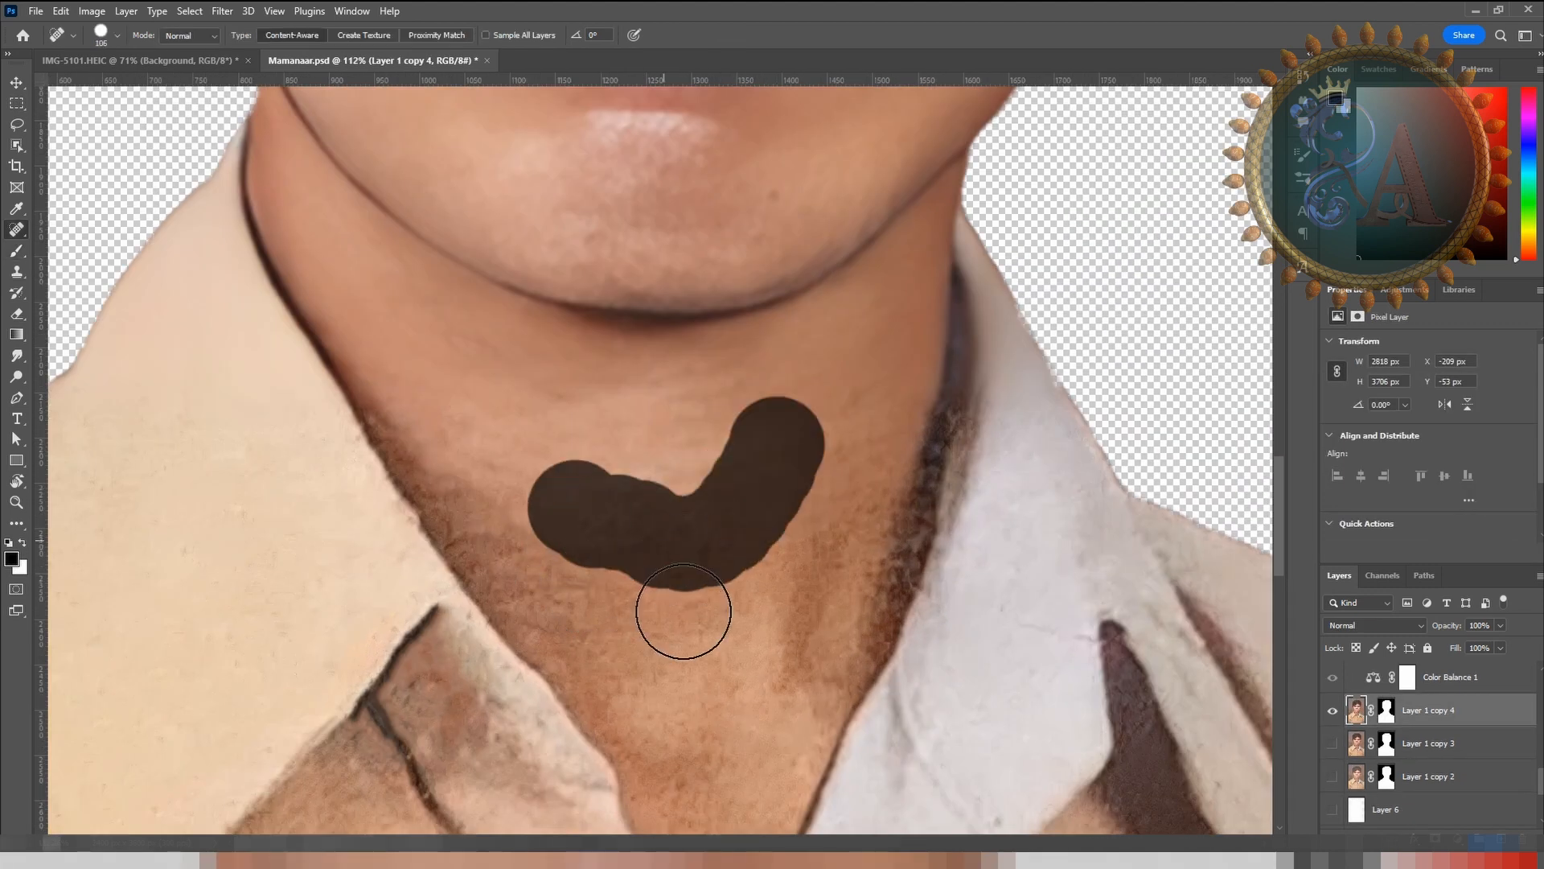
mouse_move(784, 450)
mouse_down()
mouse_move(778, 516)
mouse_move(653, 578)
mouse_up()
mouse_move(644, 557)
mouse_down()
mouse_move(641, 528)
mouse_move(656, 575)
mouse_up()
mouse_move(412, 398)
mouse_down()
mouse_move(469, 475)
mouse_move(804, 534)
mouse_up()
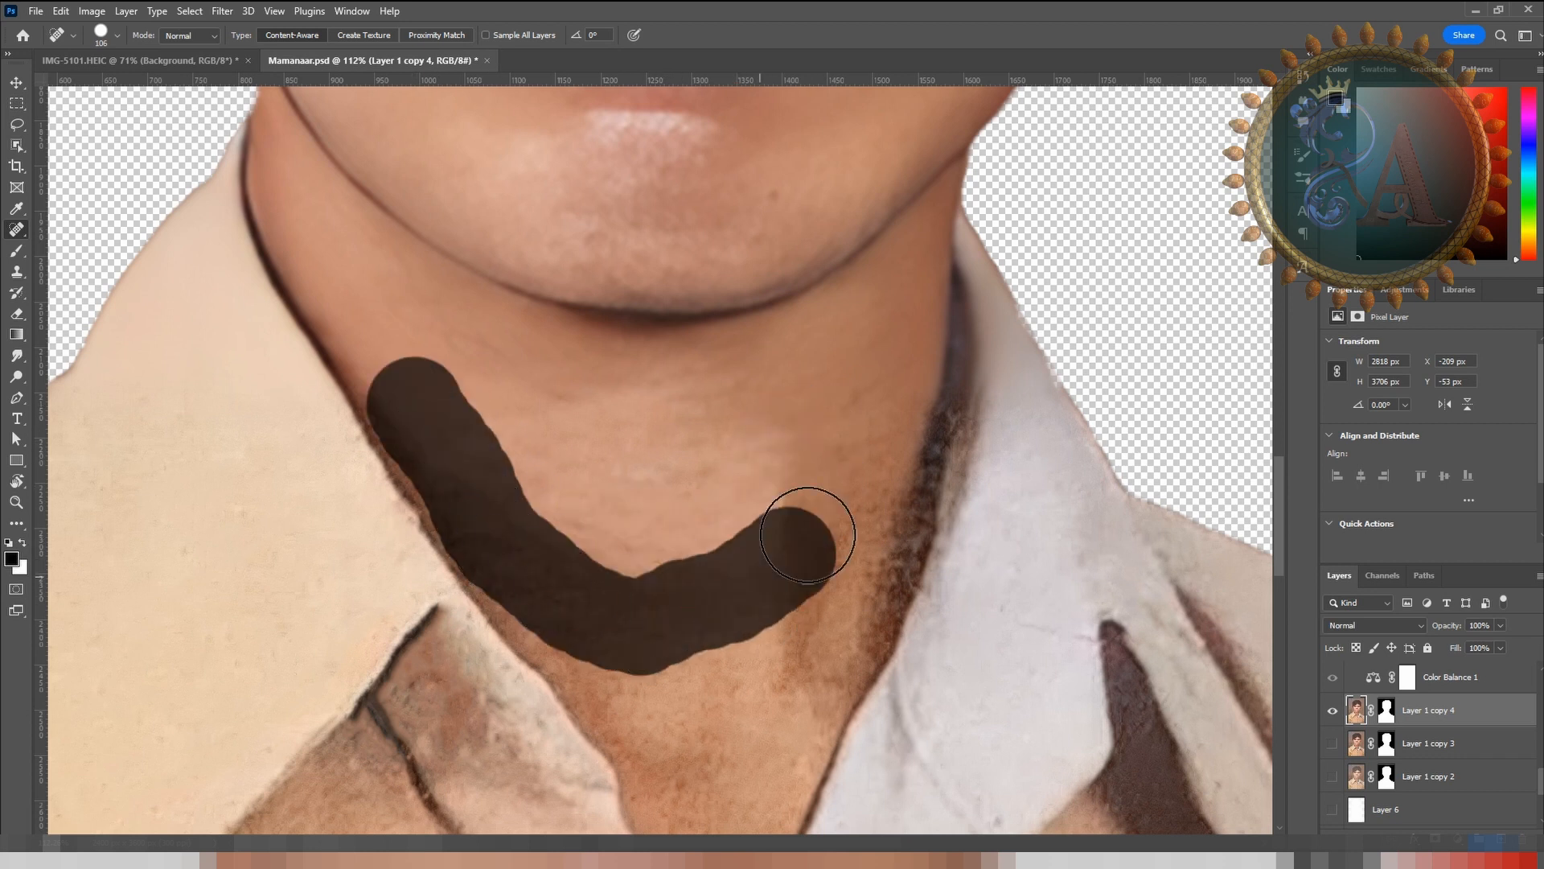
scroll(682, 456, down, 2)
drag(800, 451, 728, 612)
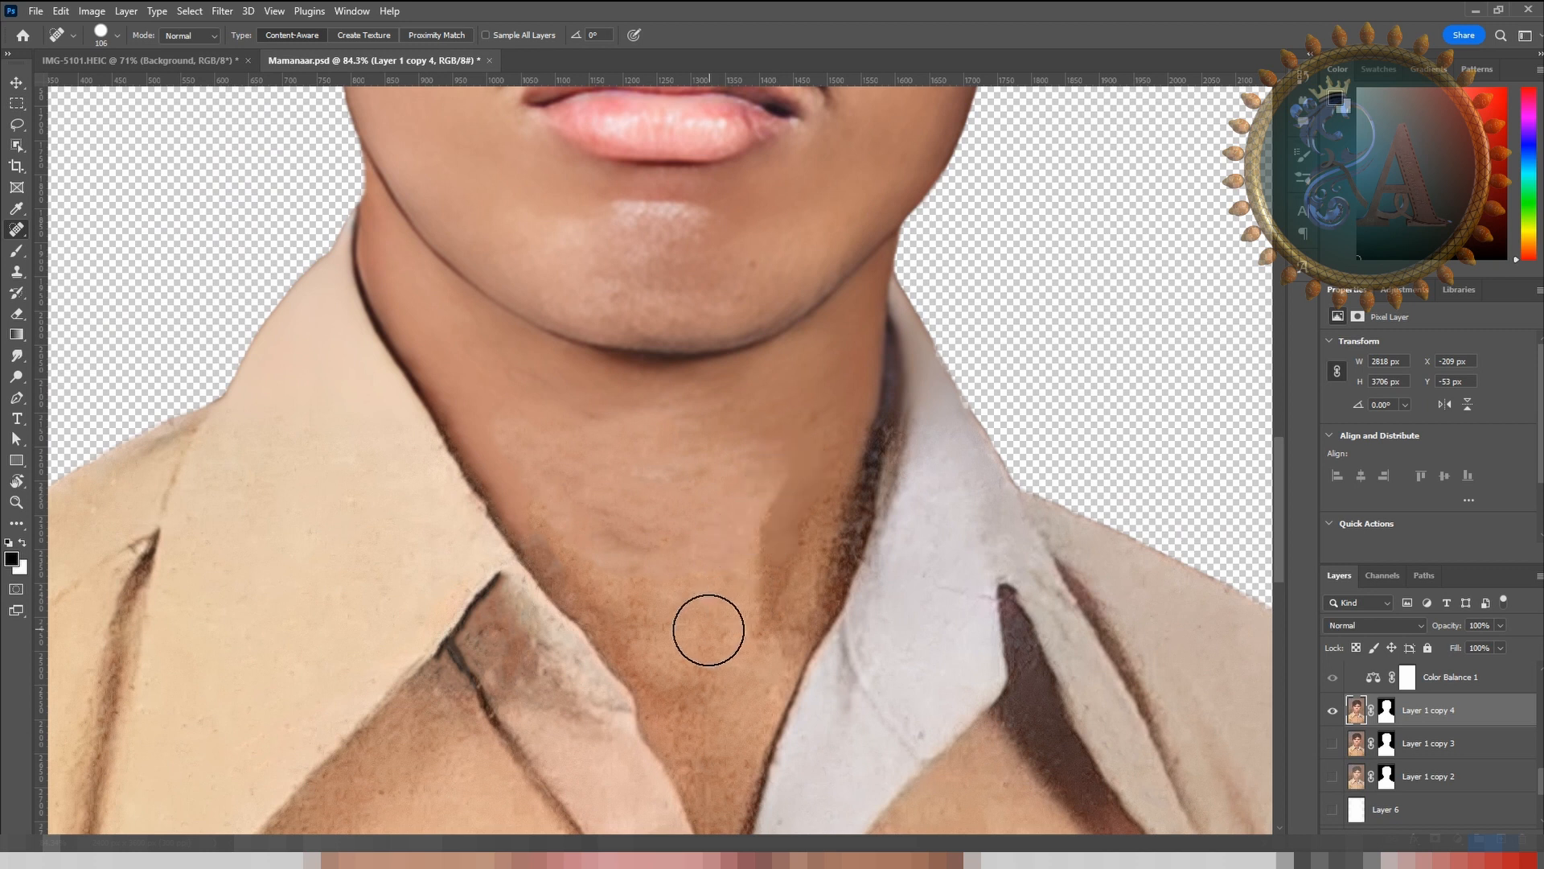
drag(833, 463, 765, 610)
drag(784, 447, 754, 567)
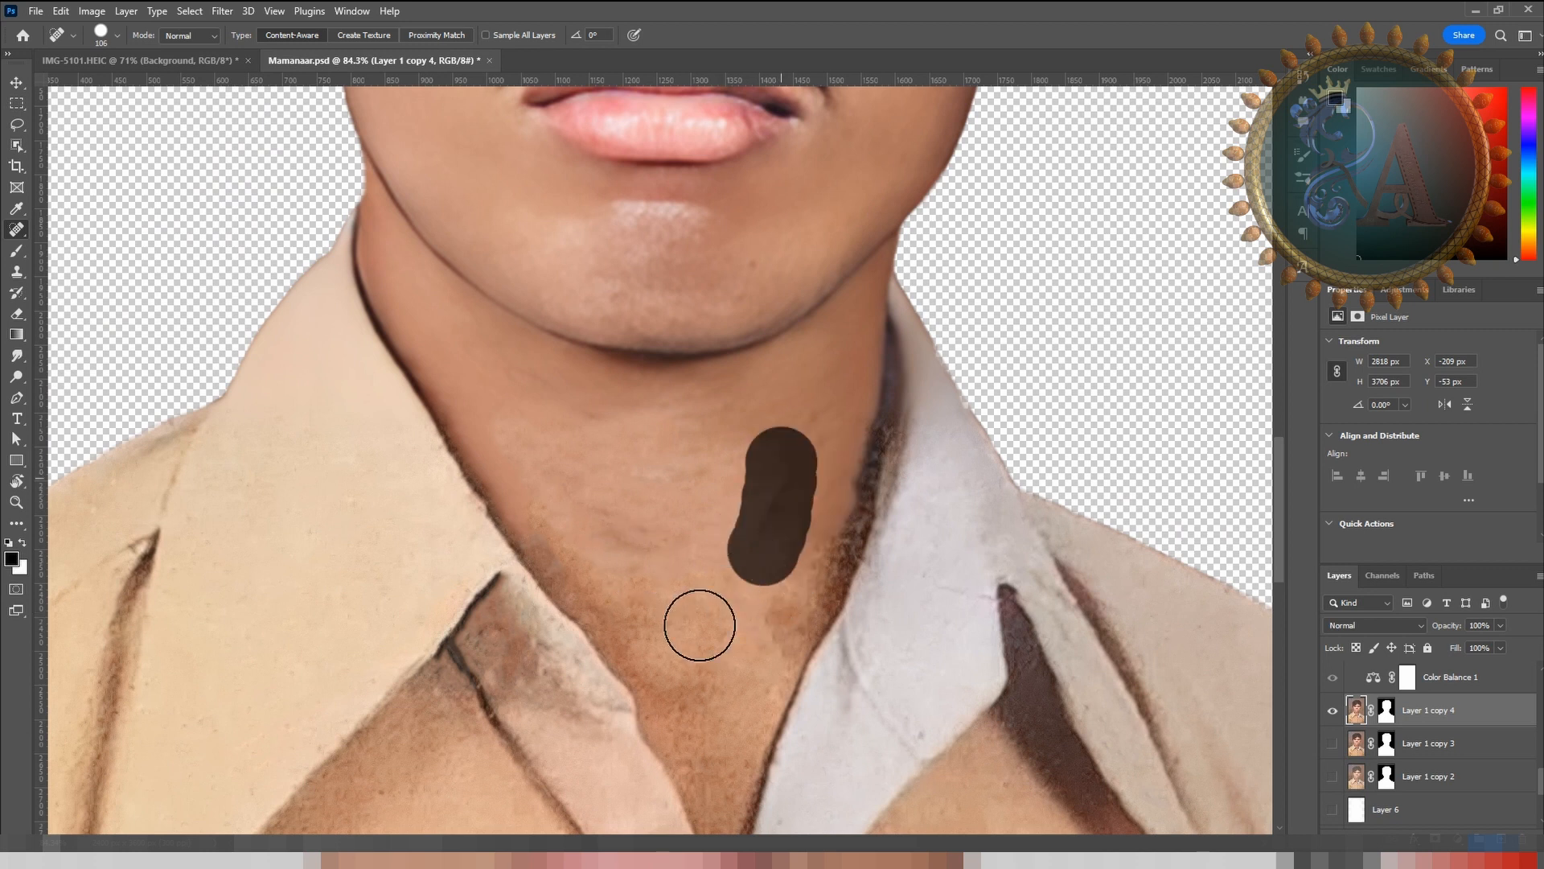
Step: Reduce the healing brush to 40 px and heal the dark speckled neck edge along the white collar
key(bracketleft)
key(bracketleft)
key(bracketleft)
key(bracketleft)
key(bracketleft)
key(bracketleft)
key(bracketleft)
mouse_move(874, 404)
mouse_down()
mouse_move(879, 448)
mouse_move(804, 626)
mouse_up()
scroll(854, 487, up, 2)
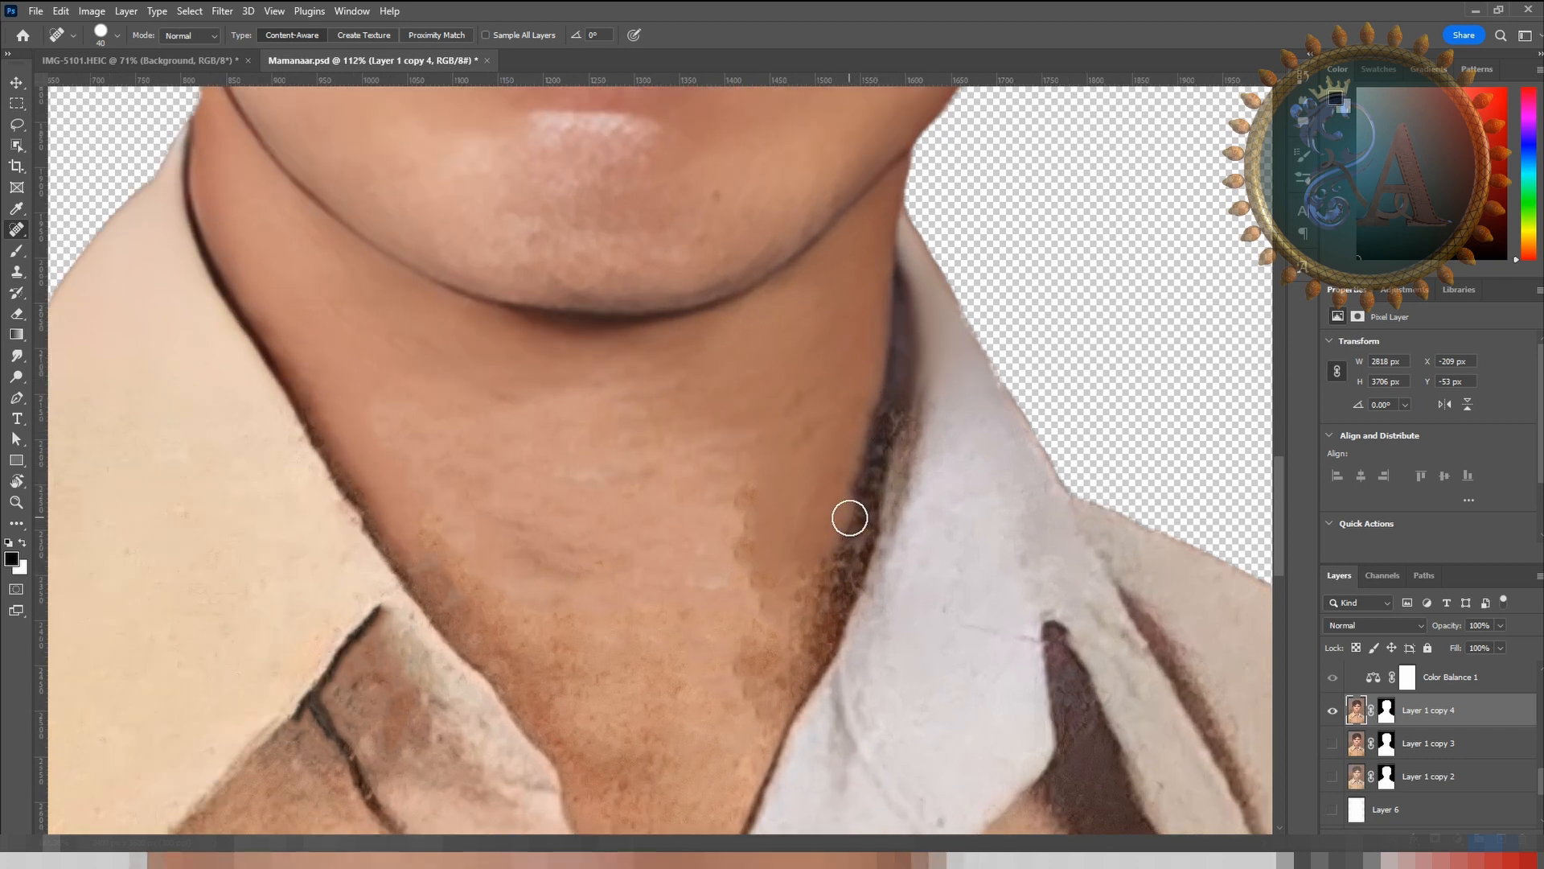
Step: Add a new layer above Layer 1 copy 4 and paint sampled skin colour over the neck's dark edges
key(b)
click(1500, 836)
alt+click(857, 500)
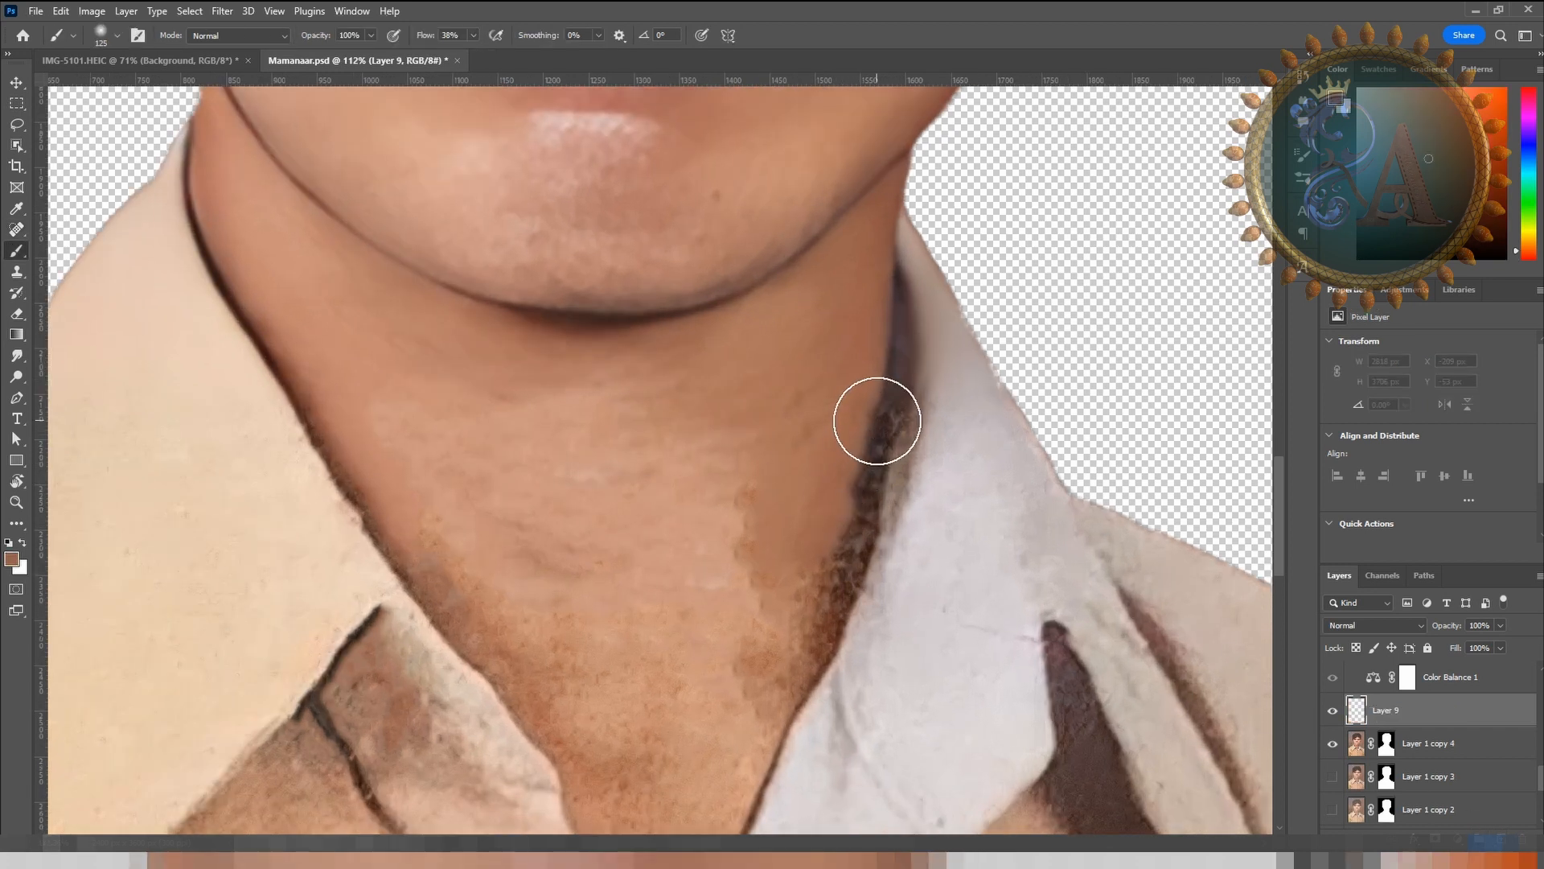
mouse_move(876, 421)
mouse_down()
mouse_move(839, 572)
mouse_move(765, 710)
mouse_up()
scroll(772, 572, down, 4)
mouse_move(582, 552)
mouse_down()
mouse_move(589, 591)
mouse_move(666, 673)
mouse_up()
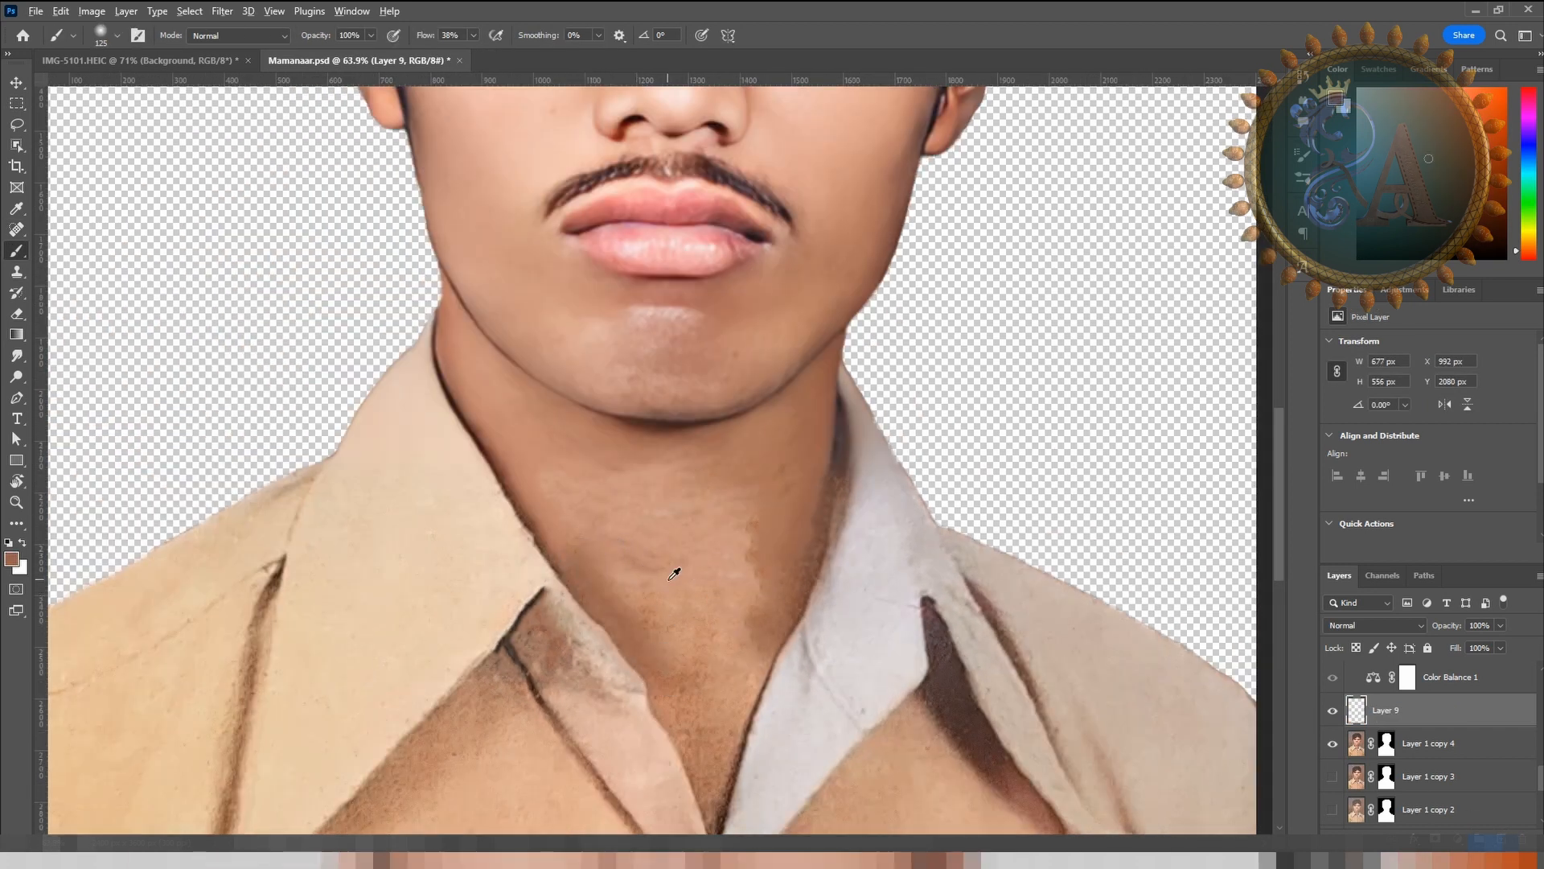
Step: Paint a lighter sampled skin tone over the neck on Layer 9 and cover the stain on the inner collar
alt+click(675, 572)
drag(545, 532, 688, 683)
mouse_move(673, 609)
mouse_down()
mouse_move(750, 576)
mouse_move(736, 683)
mouse_up()
scroll(635, 494, up, 1)
mouse_move(556, 462)
mouse_down()
mouse_move(739, 444)
mouse_move(535, 430)
mouse_move(794, 457)
mouse_move(587, 517)
mouse_up()
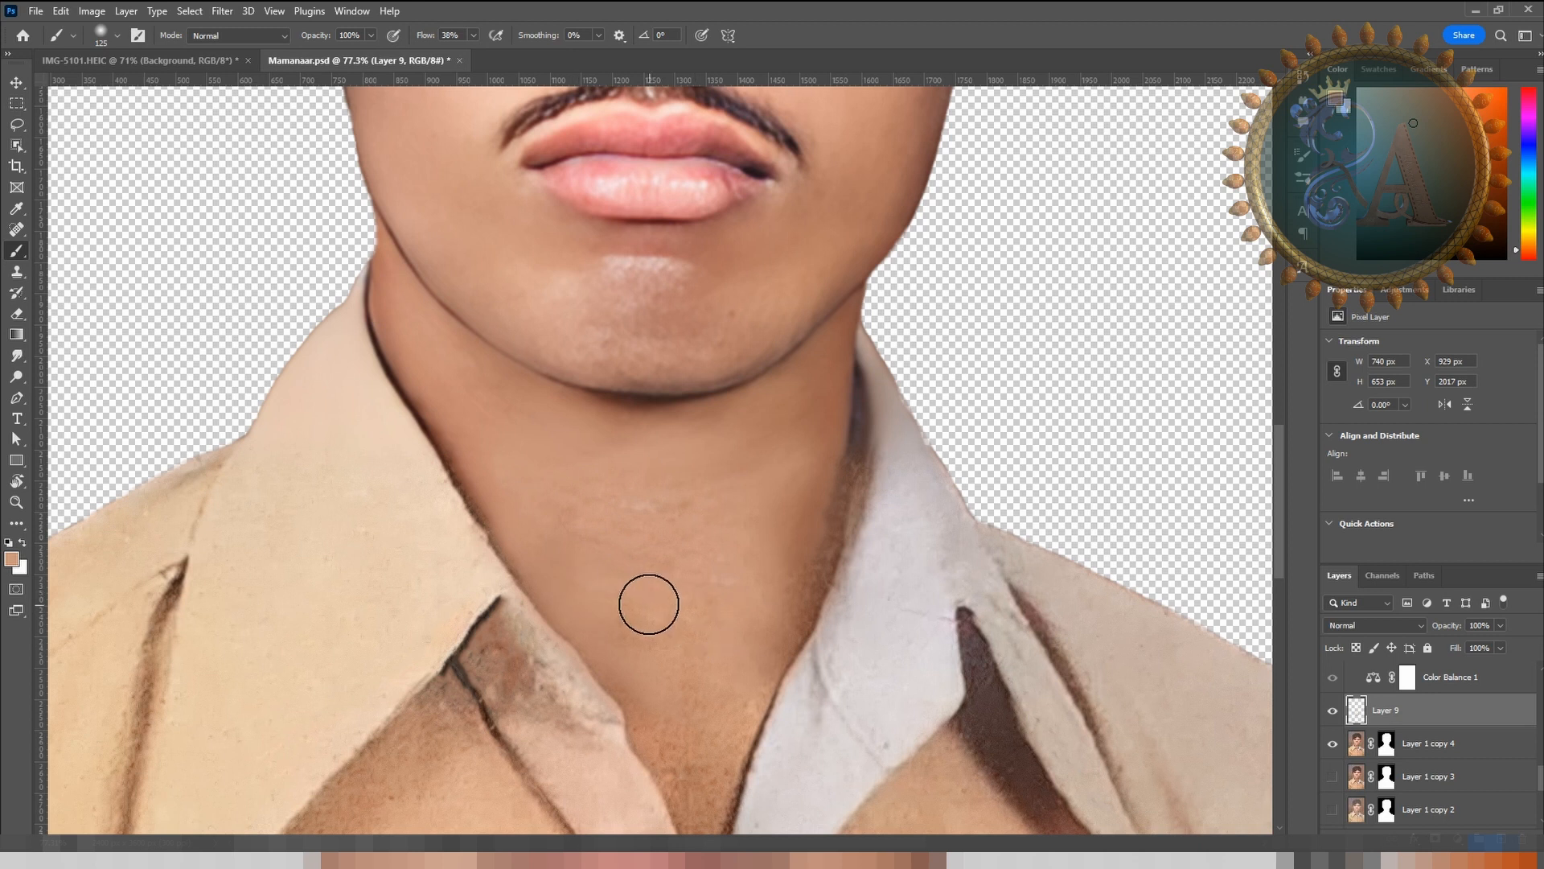
mouse_move(679, 734)
mouse_down()
mouse_move(686, 788)
mouse_move(710, 748)
mouse_up()
scroll(711, 747, down, 3)
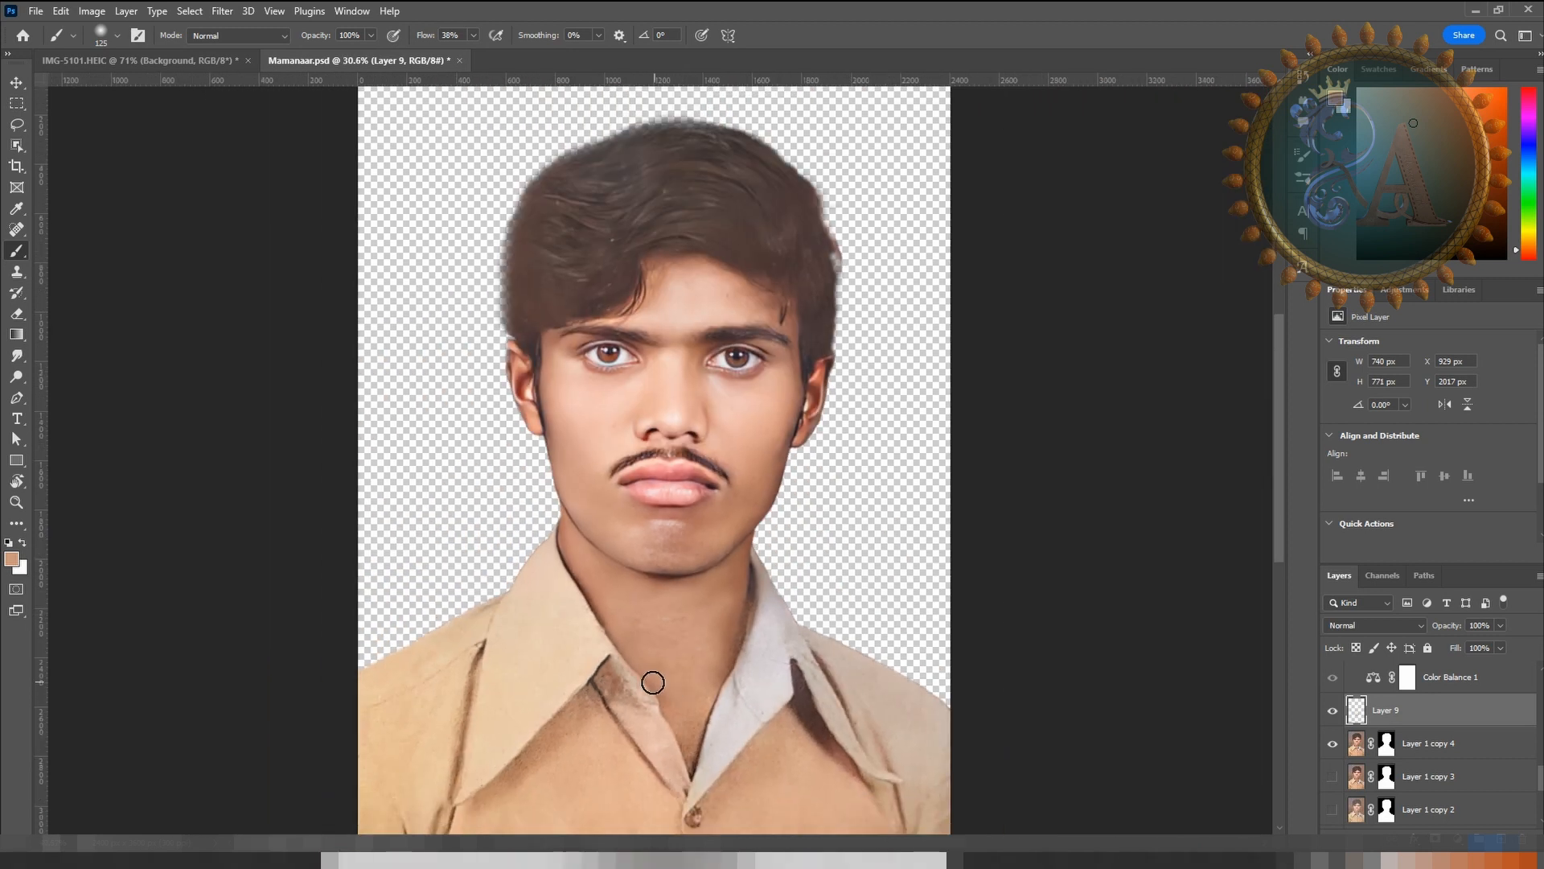
scroll(651, 680, up, 1)
mouse_move(594, 680)
mouse_down()
mouse_move(572, 641)
mouse_move(580, 685)
mouse_move(611, 718)
mouse_move(596, 689)
mouse_move(671, 529)
mouse_up()
Step: Add an Exposure adjustment above Layer 9, raise its Gamma Correction to lighten the tones, and invert its mask to black
click(1453, 838)
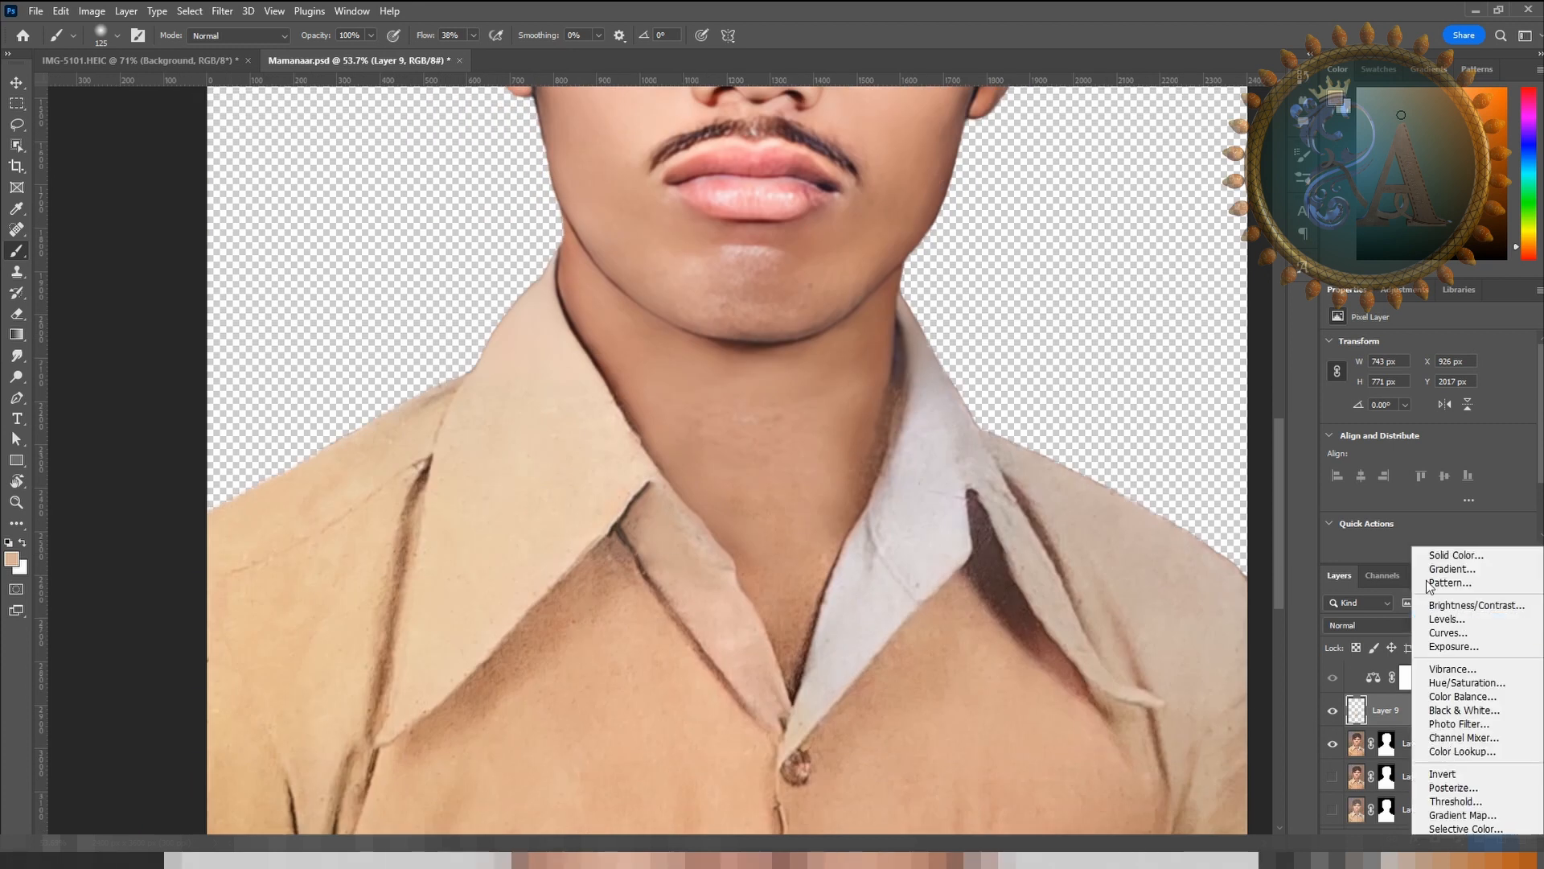
click(1447, 640)
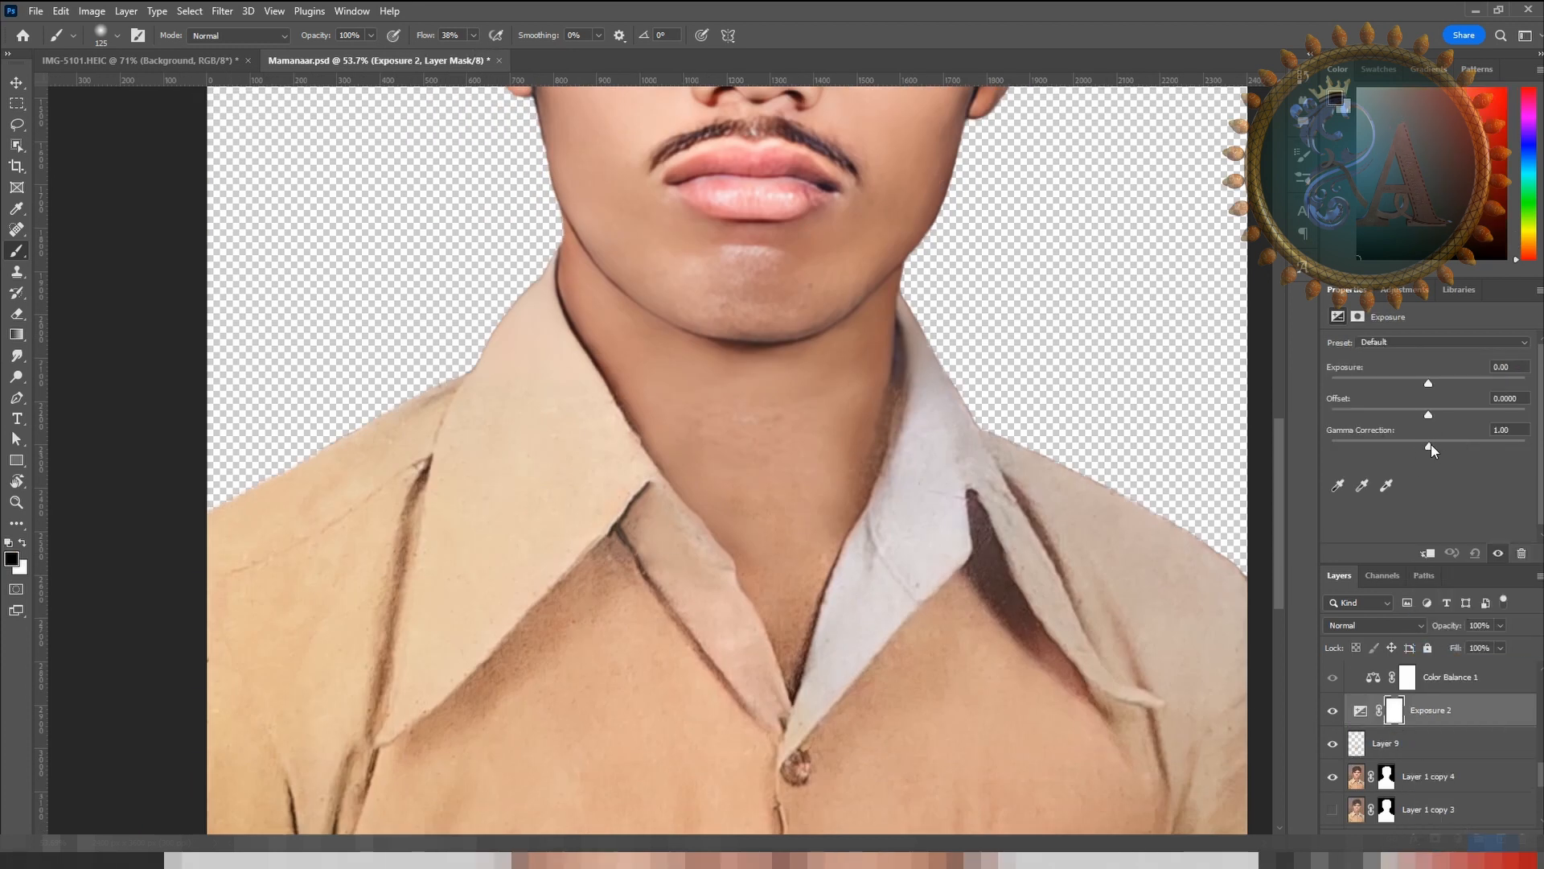
drag(1429, 446, 1400, 446)
click(1394, 711)
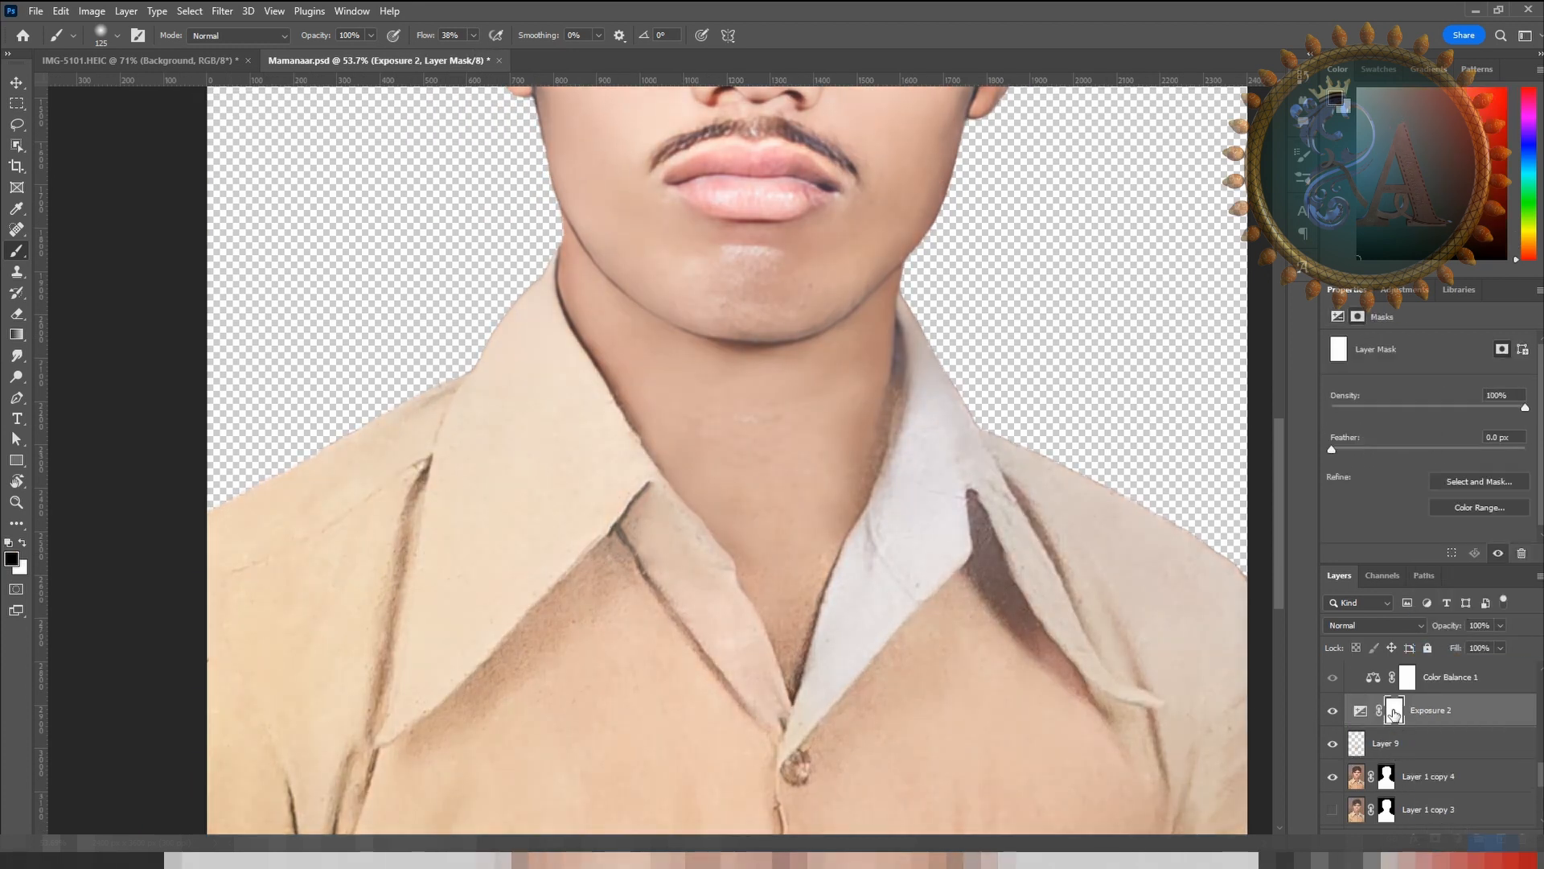
key(ctrl+i)
Step: Paint white on Exposure 2's mask over the dark shadows beneath both collars and along the shirt folds
scroll(604, 549, up, 6)
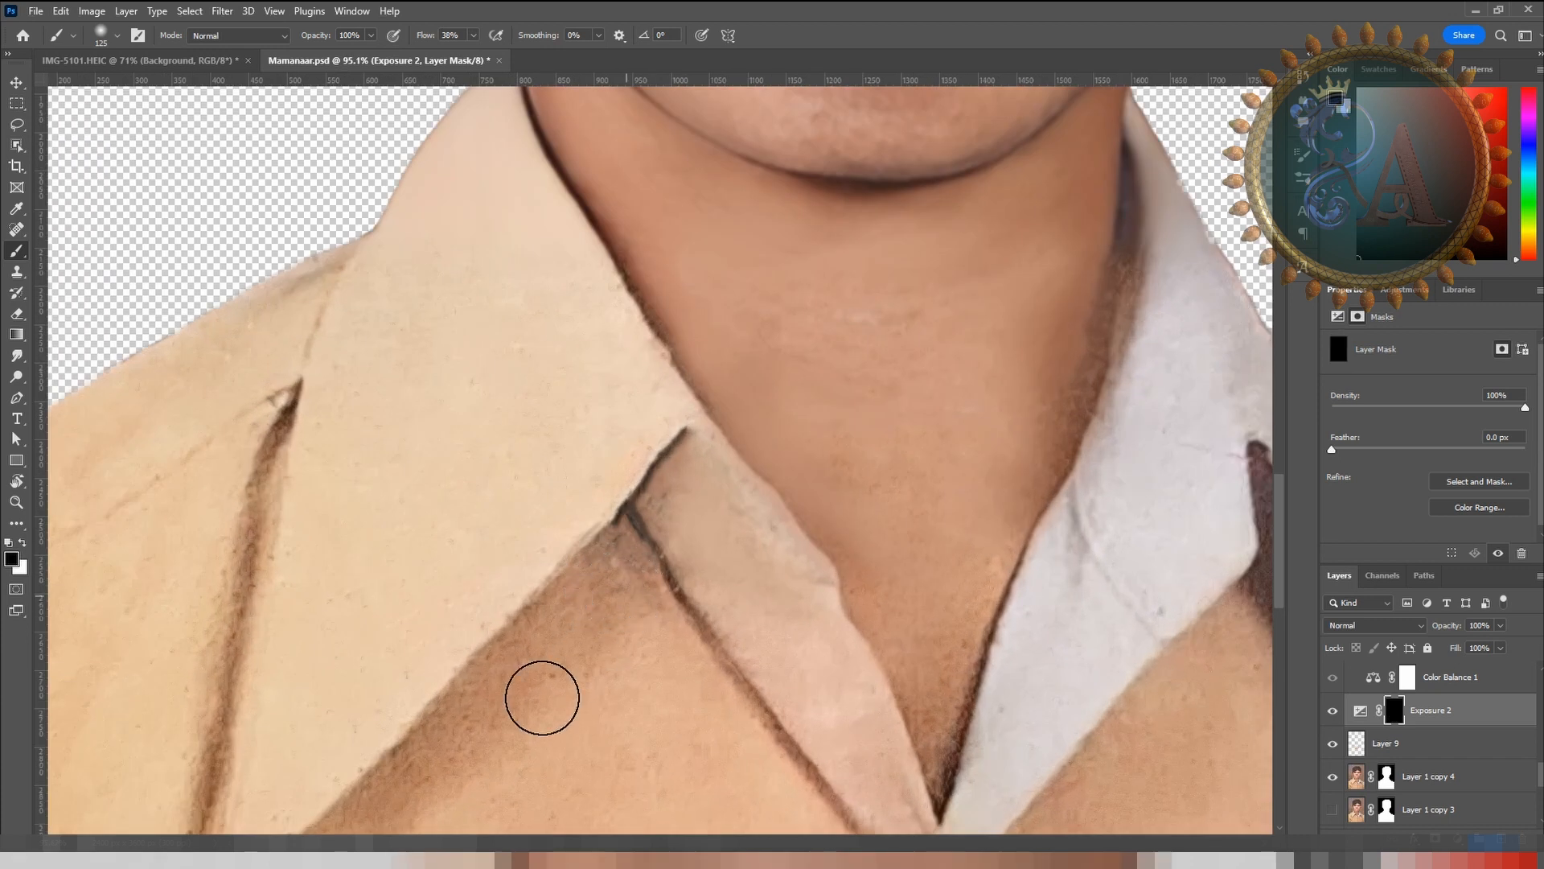
drag(607, 669, 603, 562)
key(x)
mouse_move(630, 455)
mouse_down()
mouse_move(515, 641)
mouse_move(550, 566)
mouse_move(379, 721)
mouse_up()
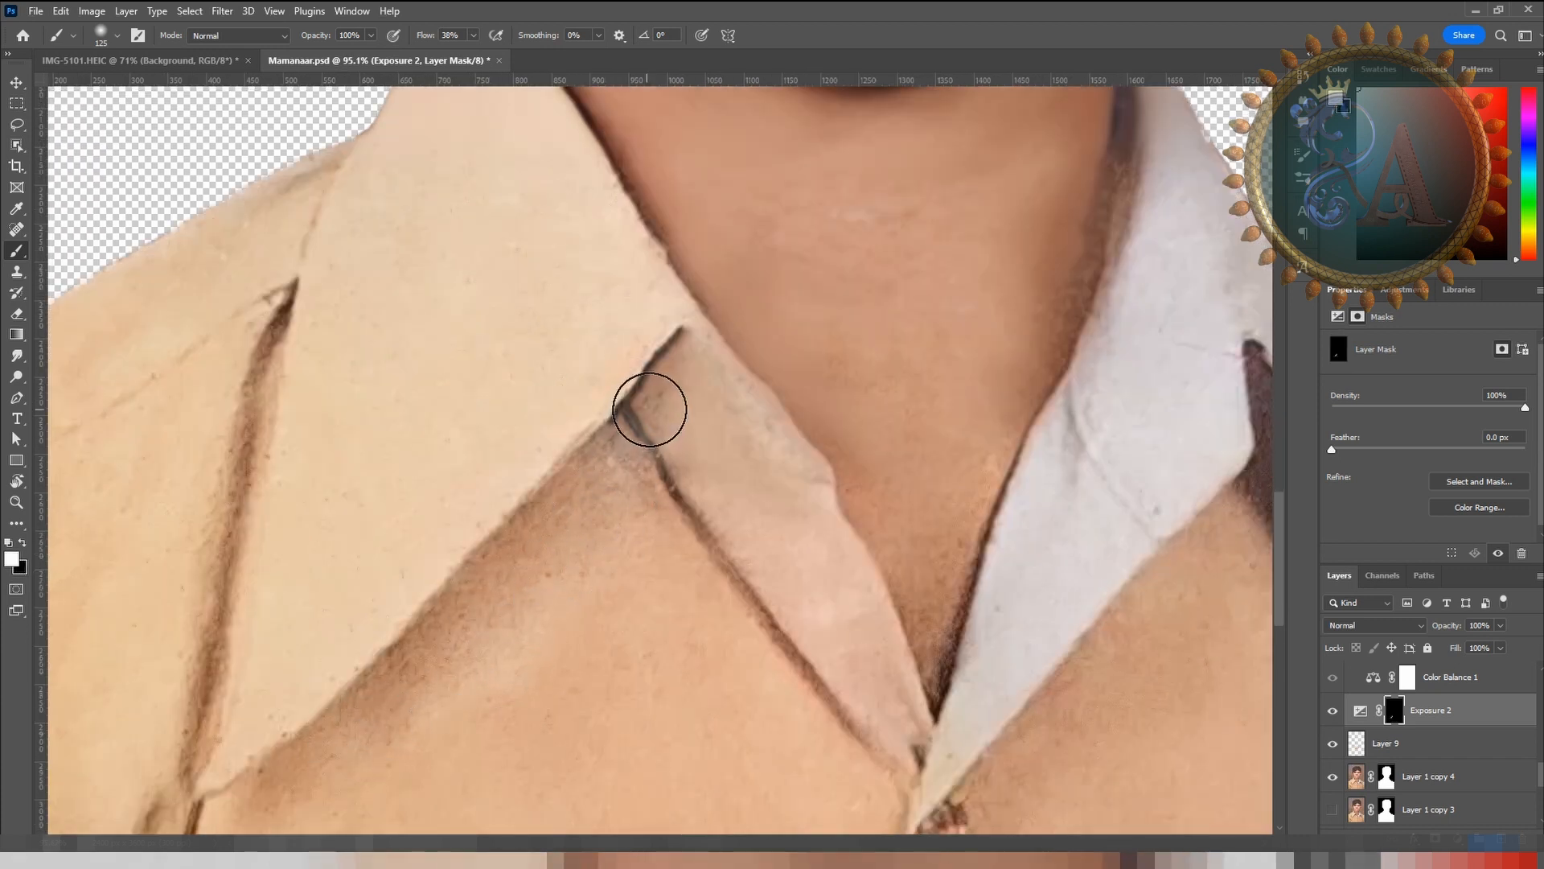
scroll(563, 455, down, 2)
mouse_move(279, 454)
mouse_down()
mouse_move(215, 666)
mouse_move(240, 670)
mouse_move(287, 456)
mouse_move(291, 527)
mouse_move(235, 702)
mouse_move(276, 575)
mouse_move(359, 657)
mouse_move(298, 757)
mouse_move(593, 456)
mouse_move(785, 640)
mouse_move(630, 580)
mouse_move(817, 564)
mouse_move(865, 640)
mouse_move(911, 520)
mouse_move(892, 628)
mouse_up()
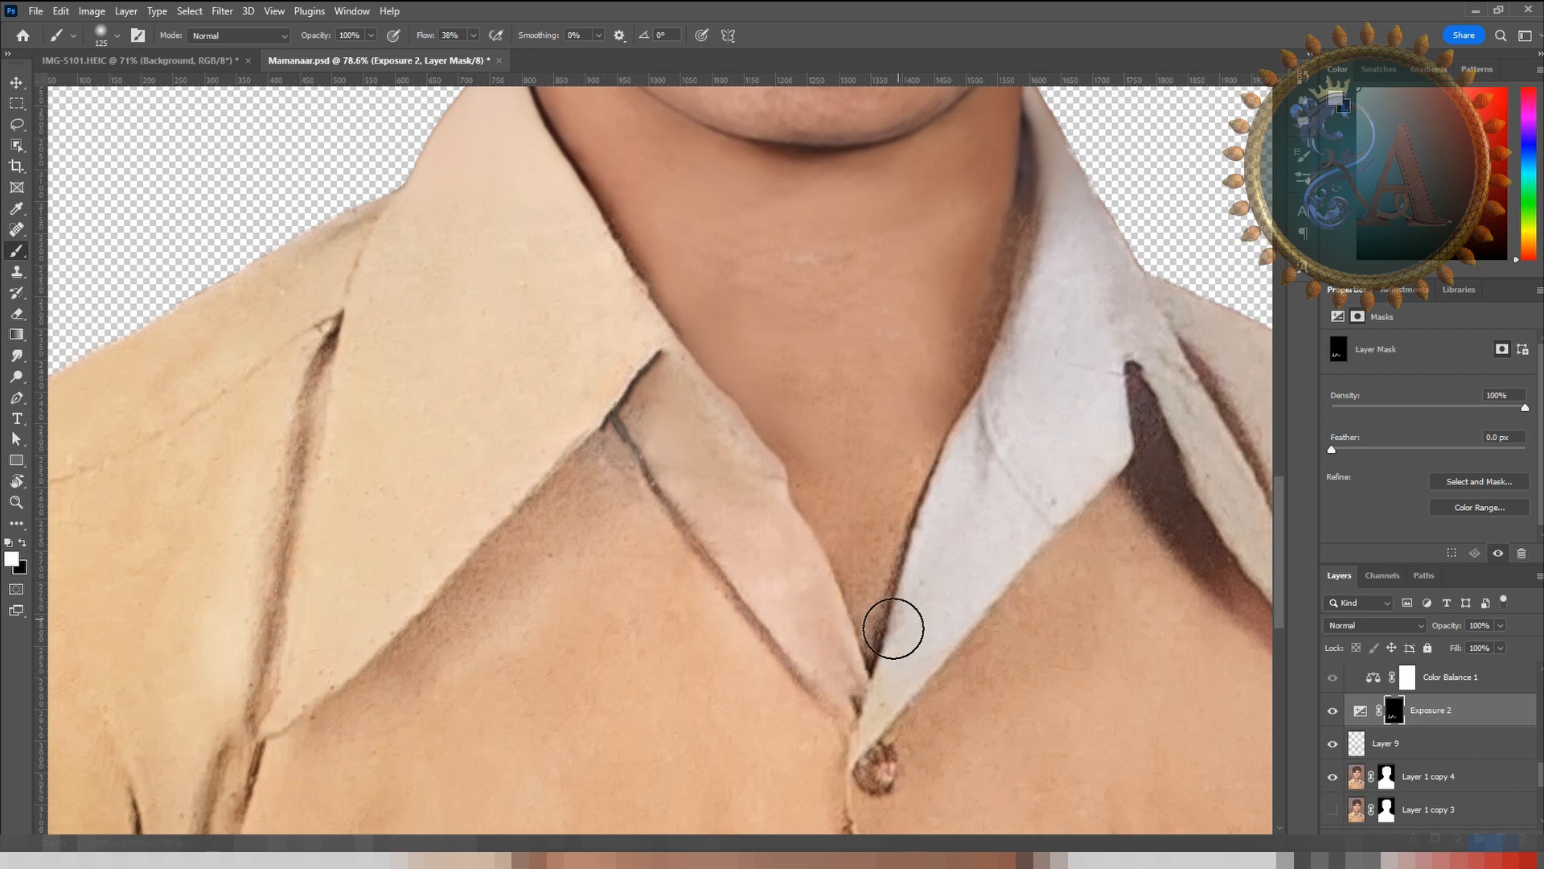
scroll(1016, 391, down, 3)
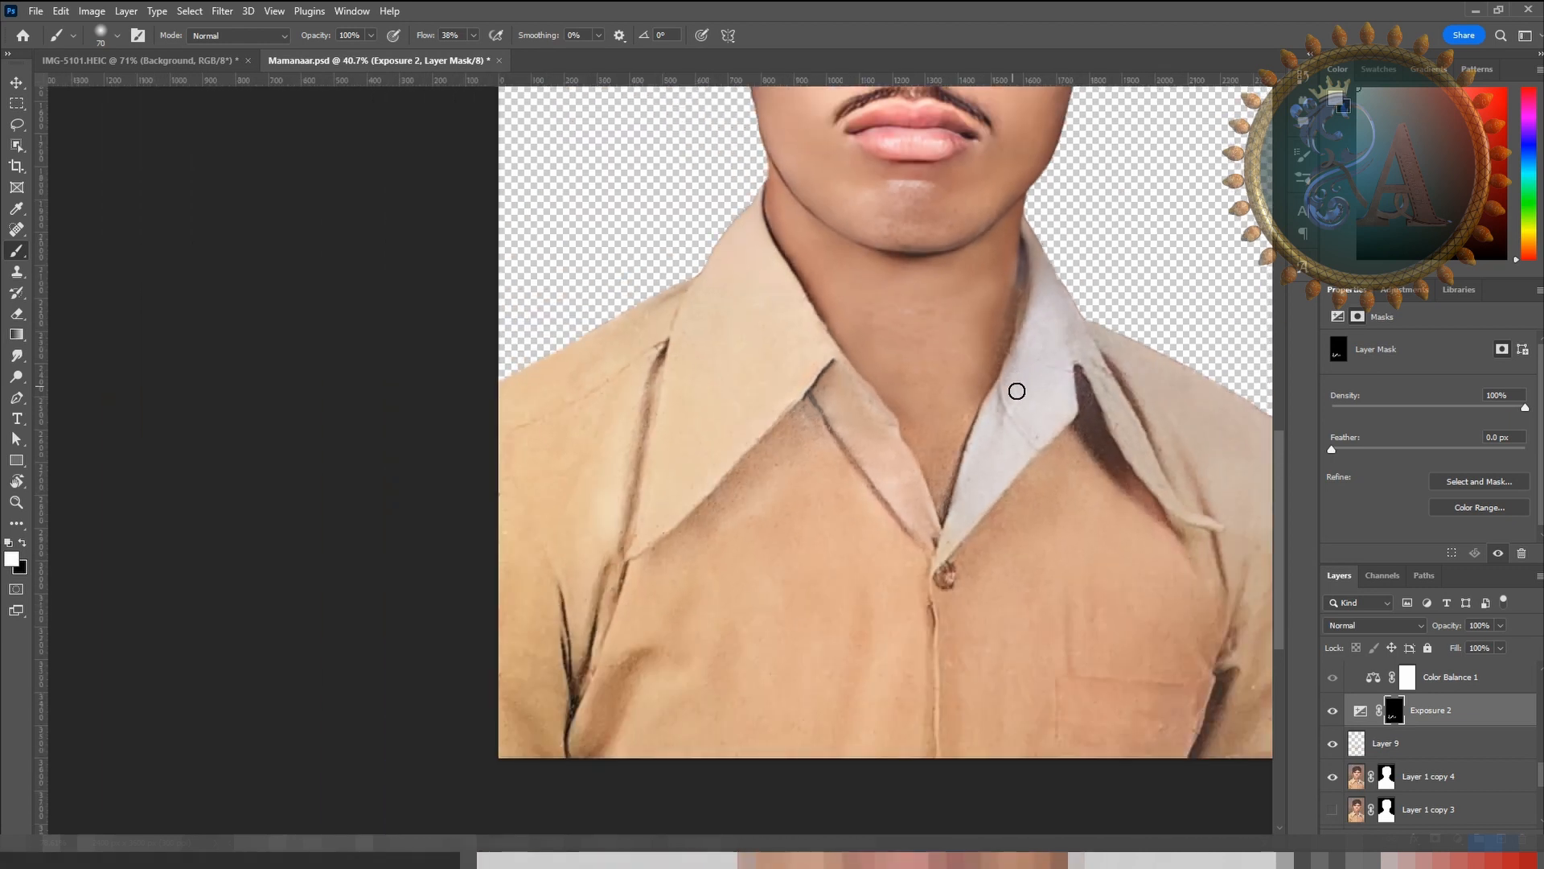
drag(1085, 407, 1127, 487)
scroll(1035, 476, down, 4)
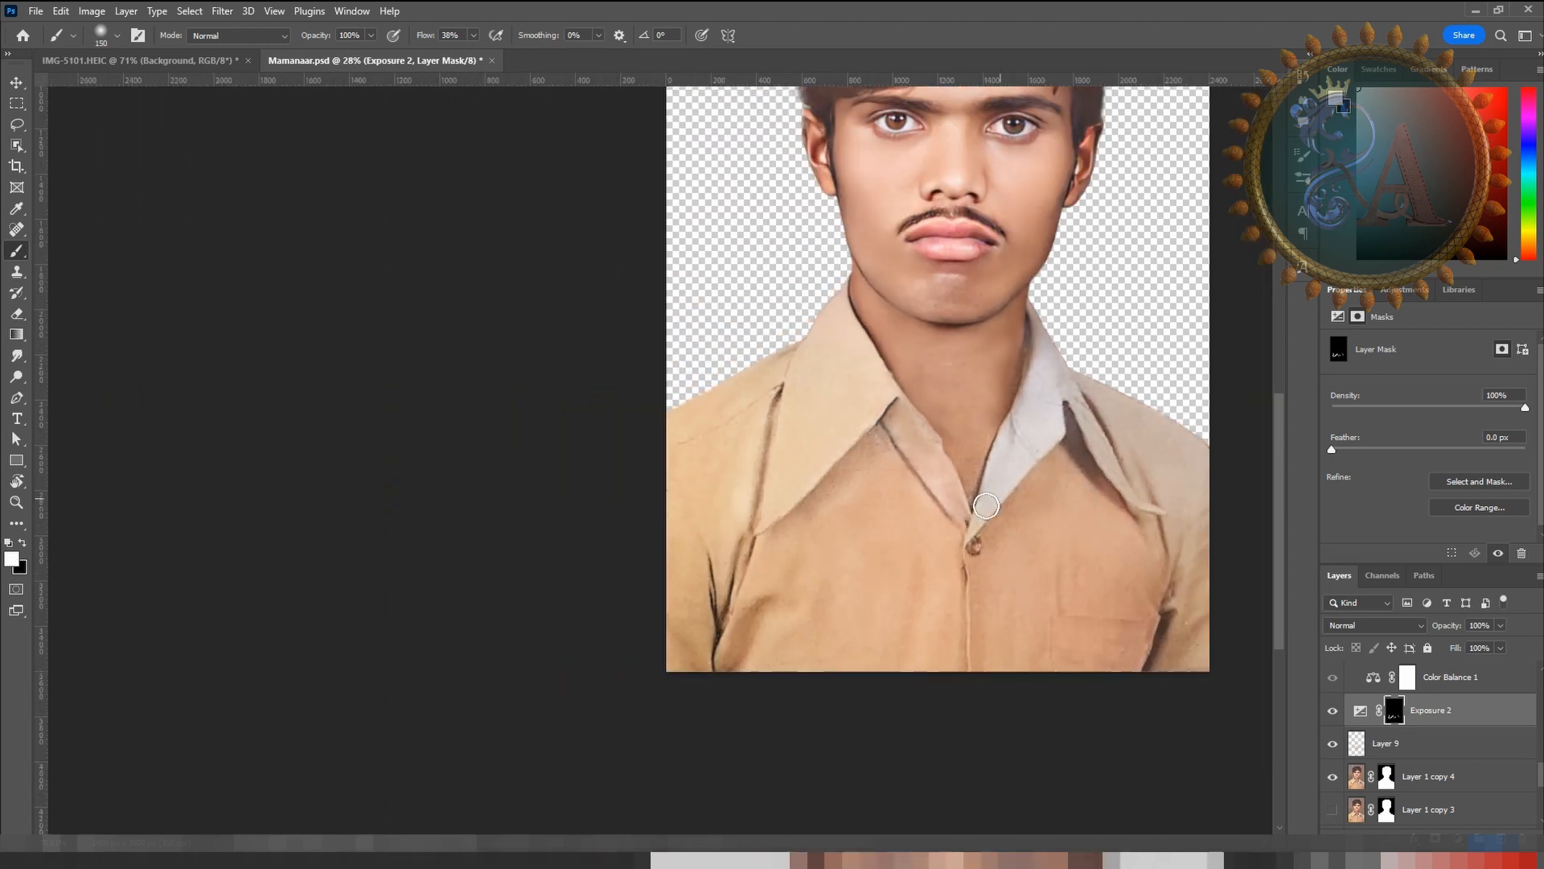
Step: Enlarge the layer list and show Group 1, Hue/Saturation 3 and Pattern Fill 2 again
scroll(764, 486, up, 3)
alt+click(1331, 780)
alt+click(1332, 780)
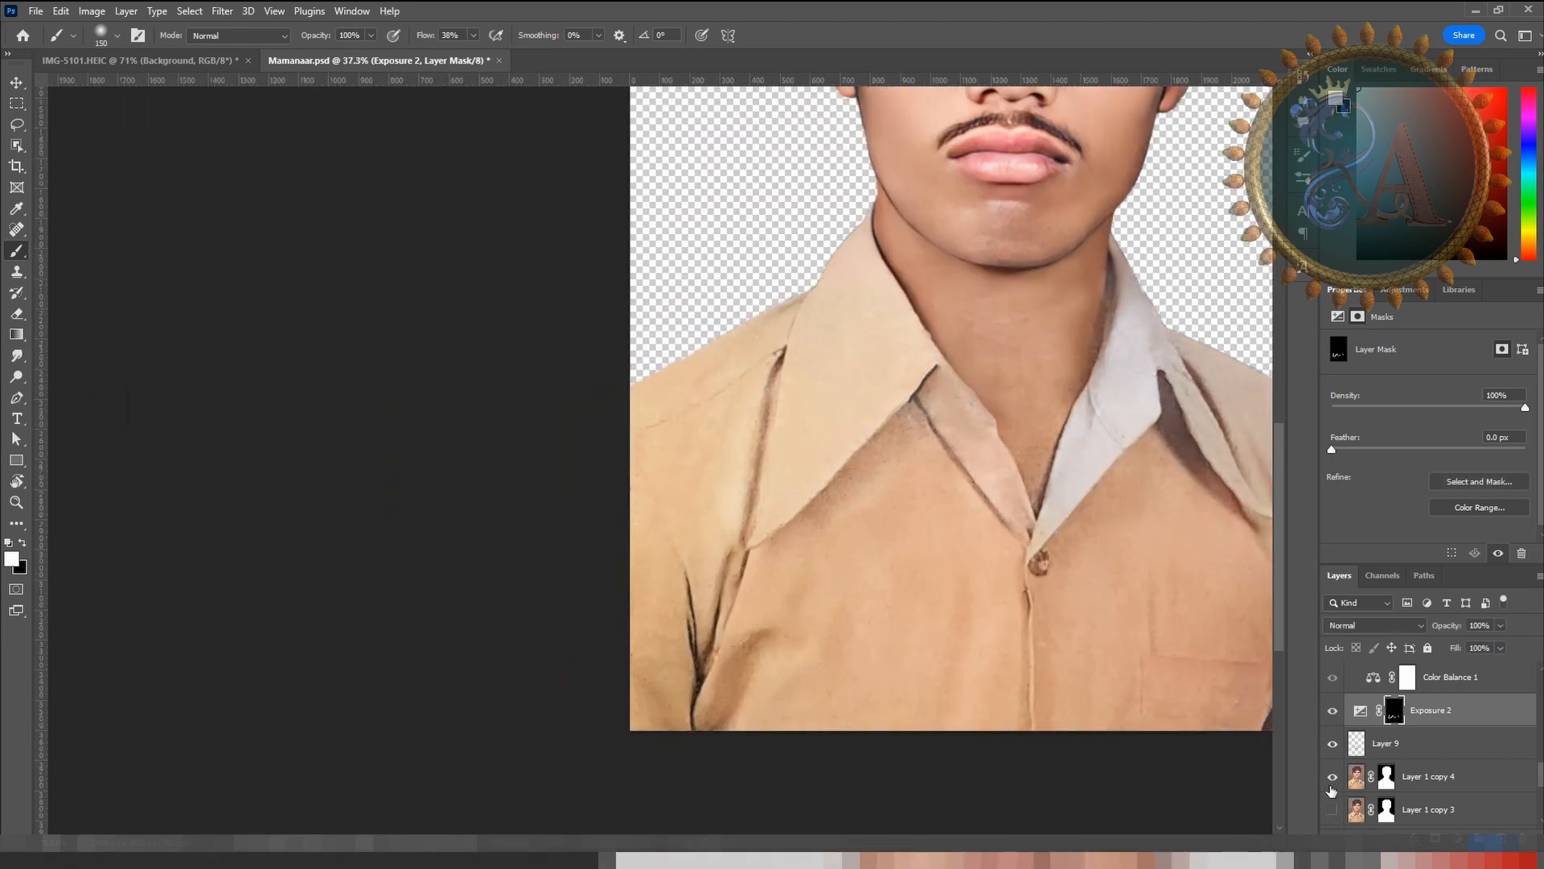
scroll(897, 415, down, 5)
scroll(1390, 718, up, 1)
scroll(1391, 718, up, 1)
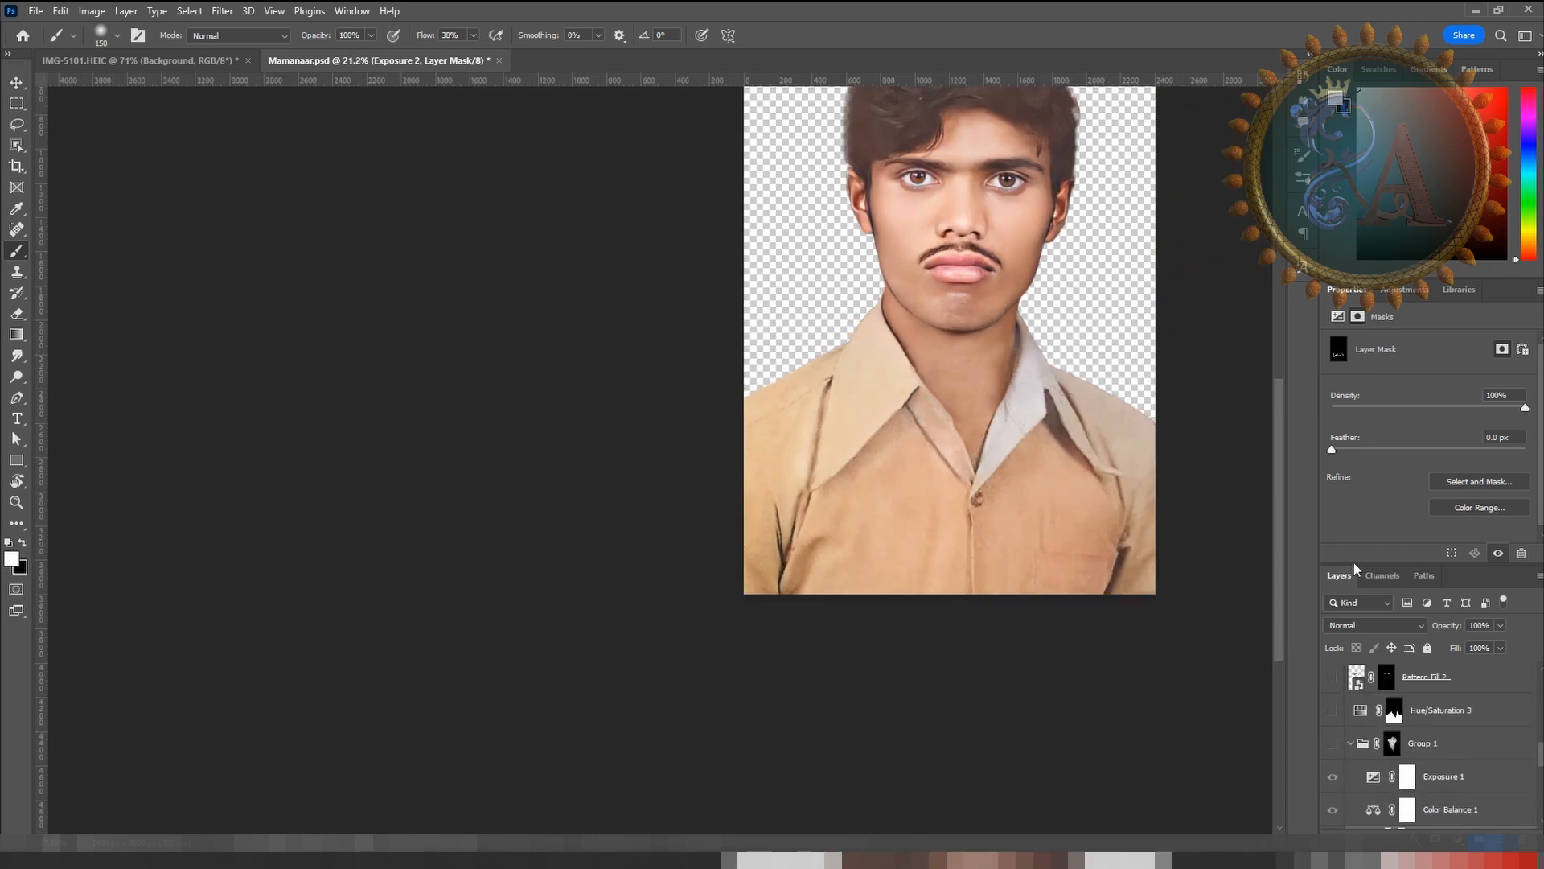
drag(1356, 568, 1359, 458)
click(1332, 518)
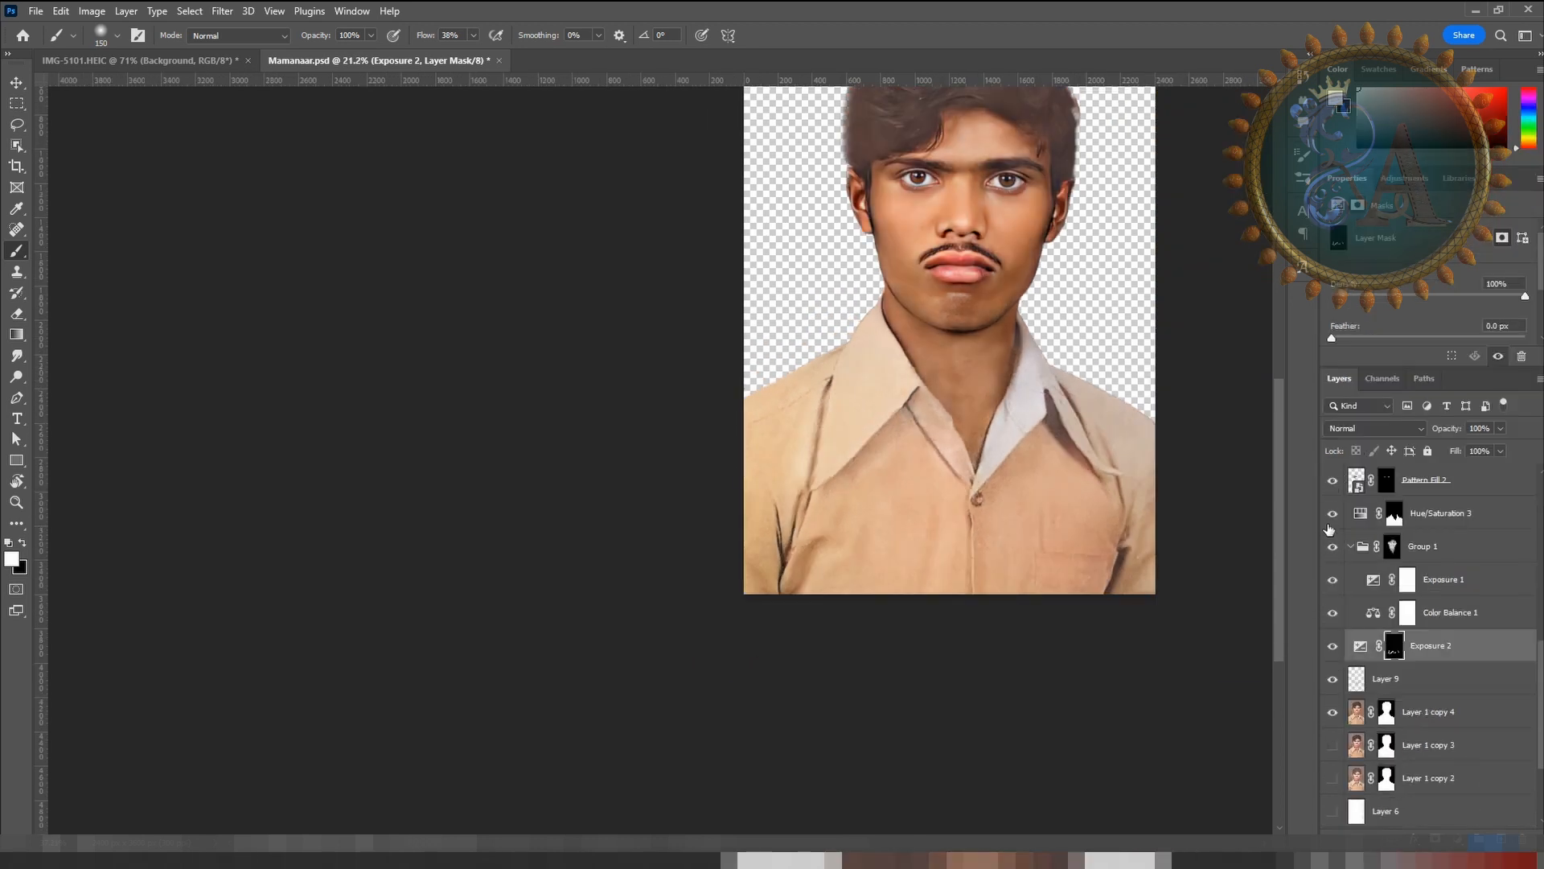
Step: Make the remaining pattern fill layers and the hair layers up to hair_hi_li01 visible again
scroll(1327, 627, up, 3)
scroll(1338, 495, up, 3)
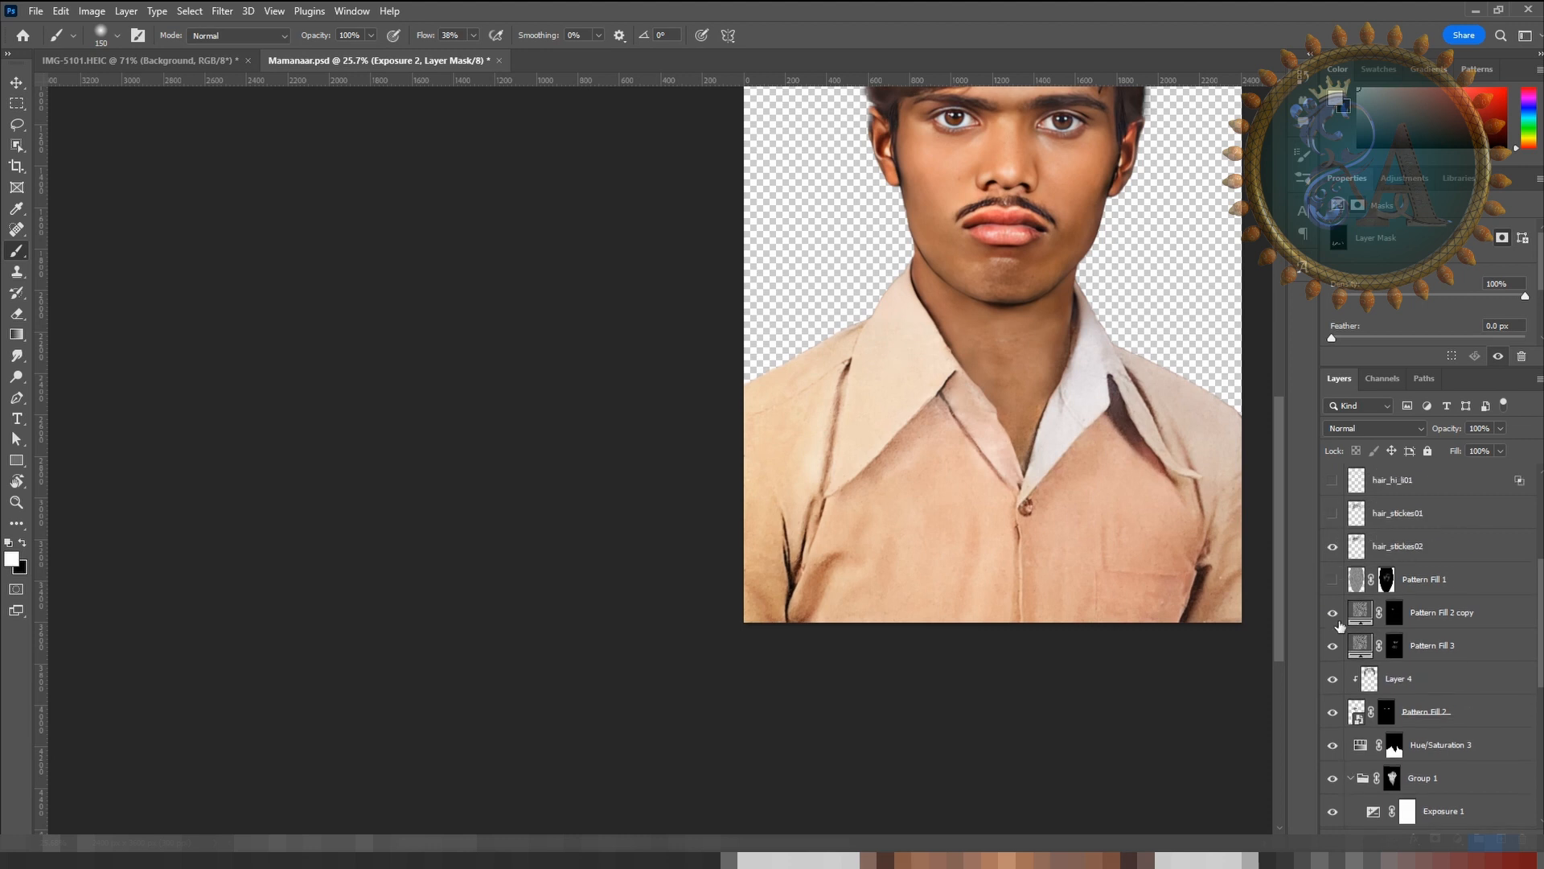
click(1332, 513)
scroll(1045, 346, down, 3)
drag(1049, 334, 925, 509)
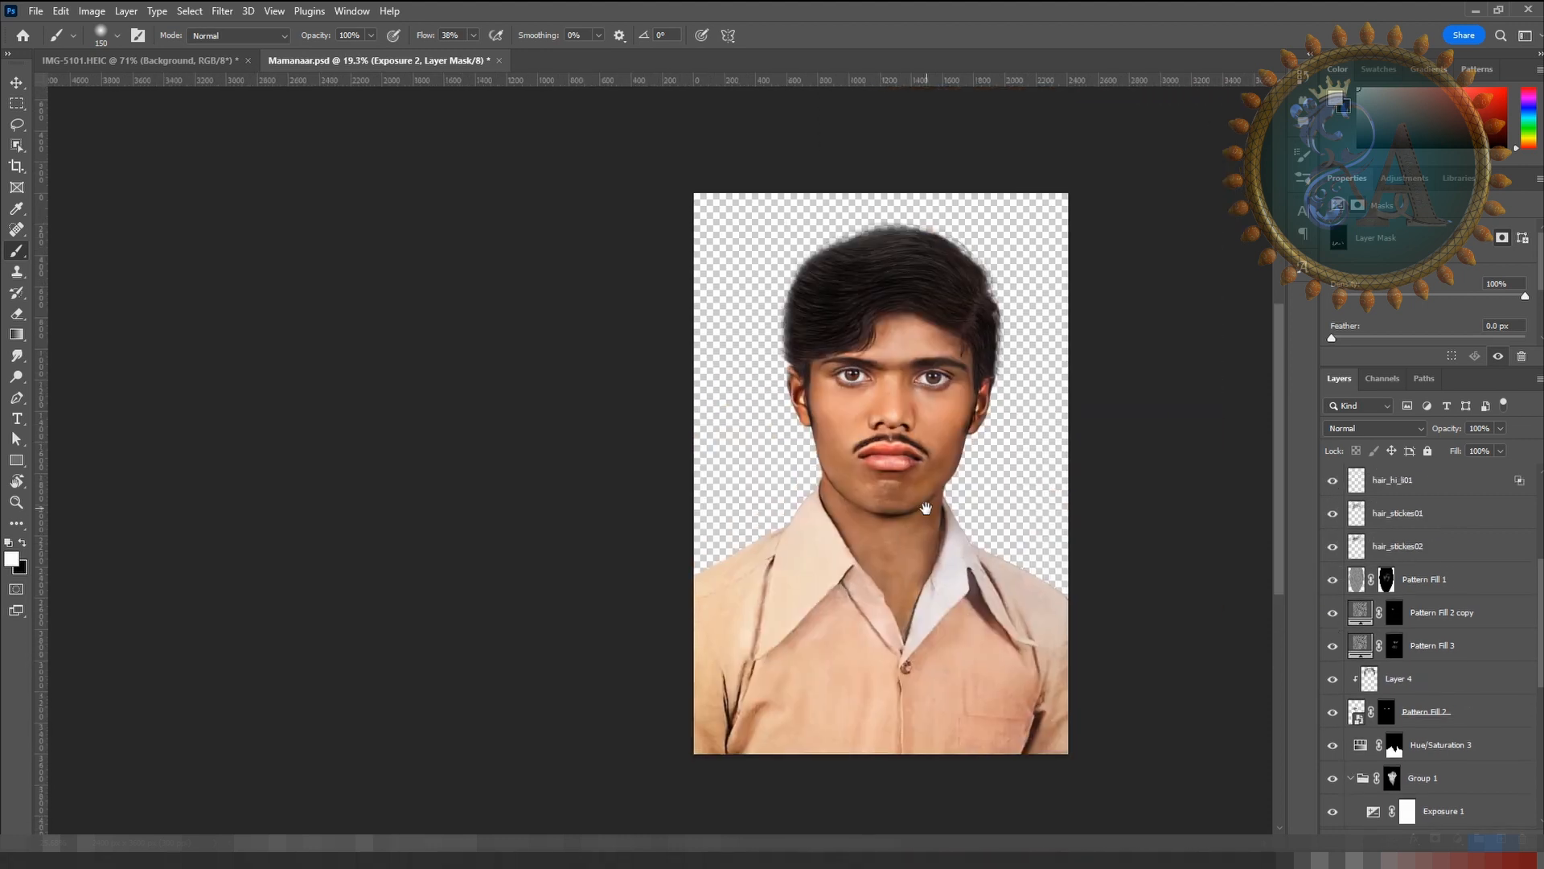
Step: Show Layer 3, Layer 2, Hue/Saturation 1, Hue/Saturation 2 and dar01 again
scroll(933, 414, up, 2)
scroll(1331, 544, up, 4)
click(1331, 581)
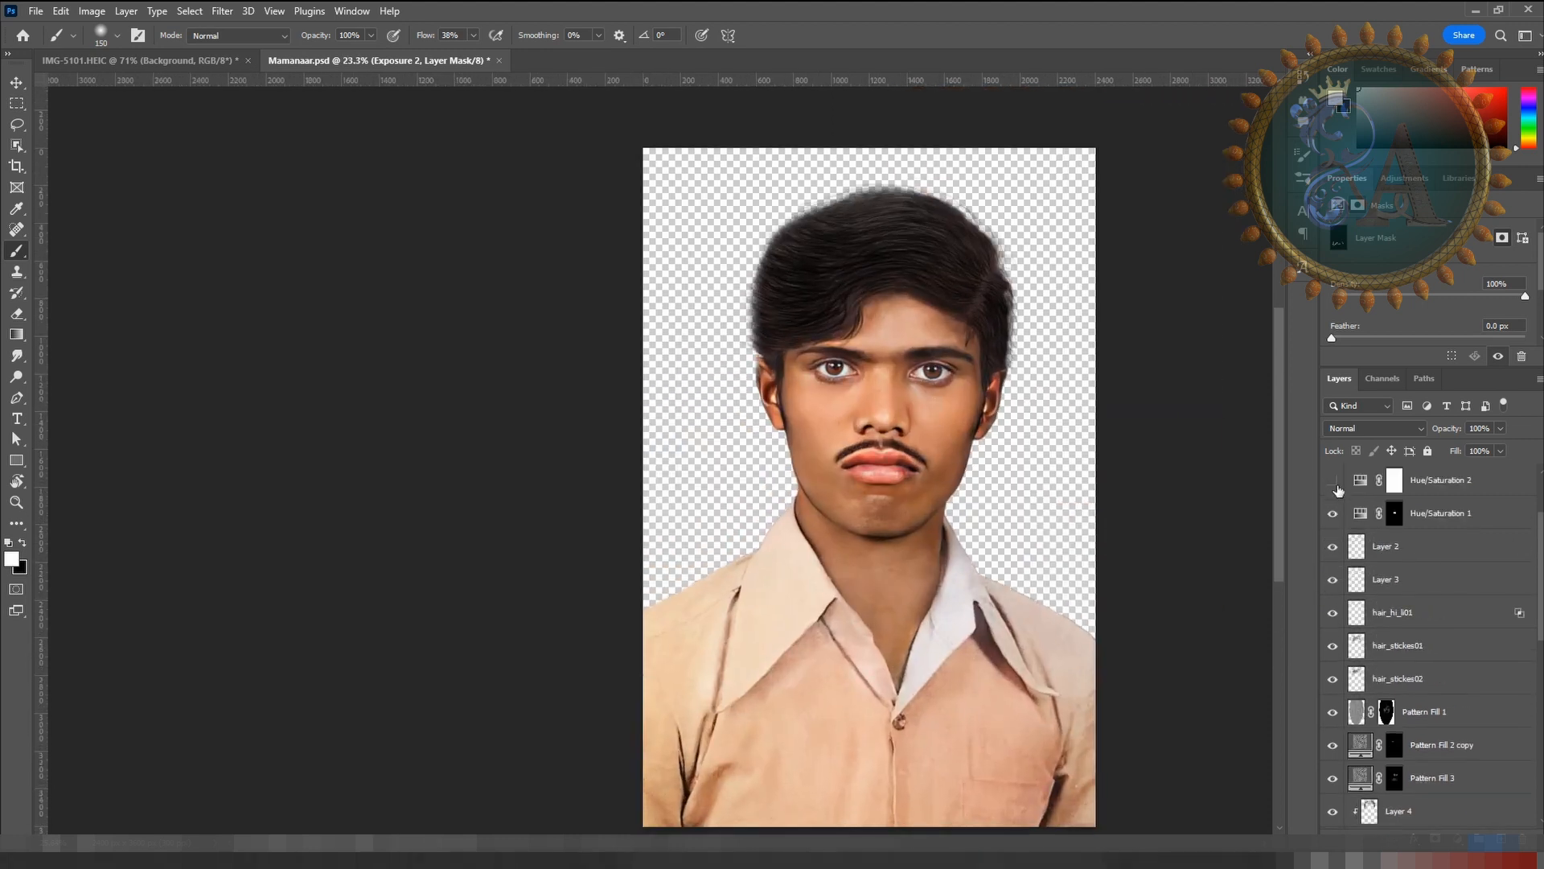
click(1333, 482)
scroll(1338, 503, up, 2)
key(ctrl+j)
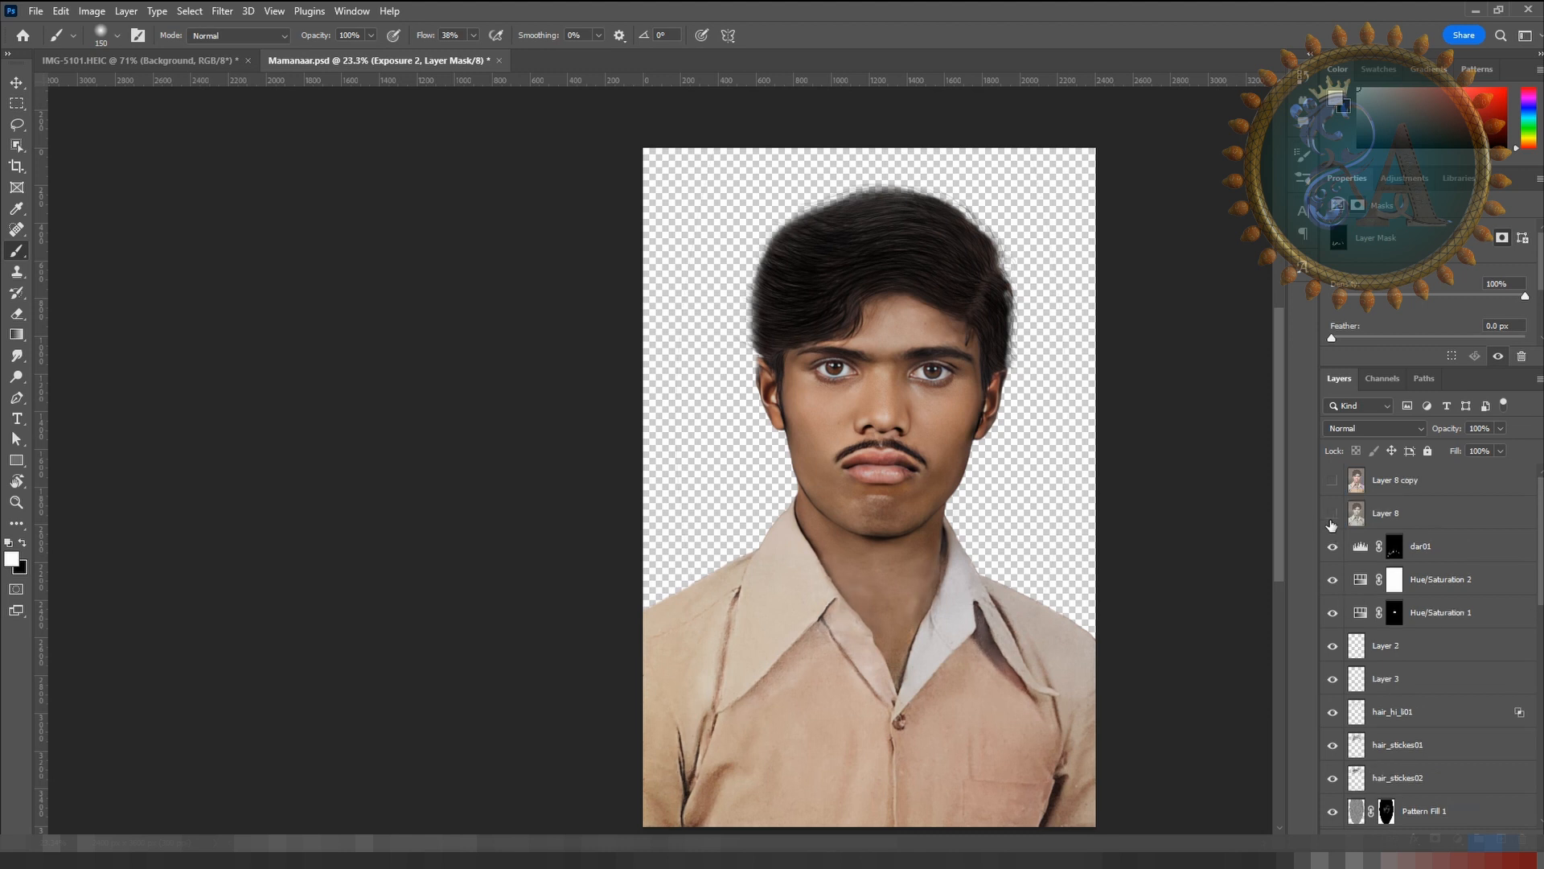
Step: Toggle Layer 8's visibility to compare the portrait and inspect the face up close
click(1333, 513)
click(1333, 513)
drag(987, 471, 854, 576)
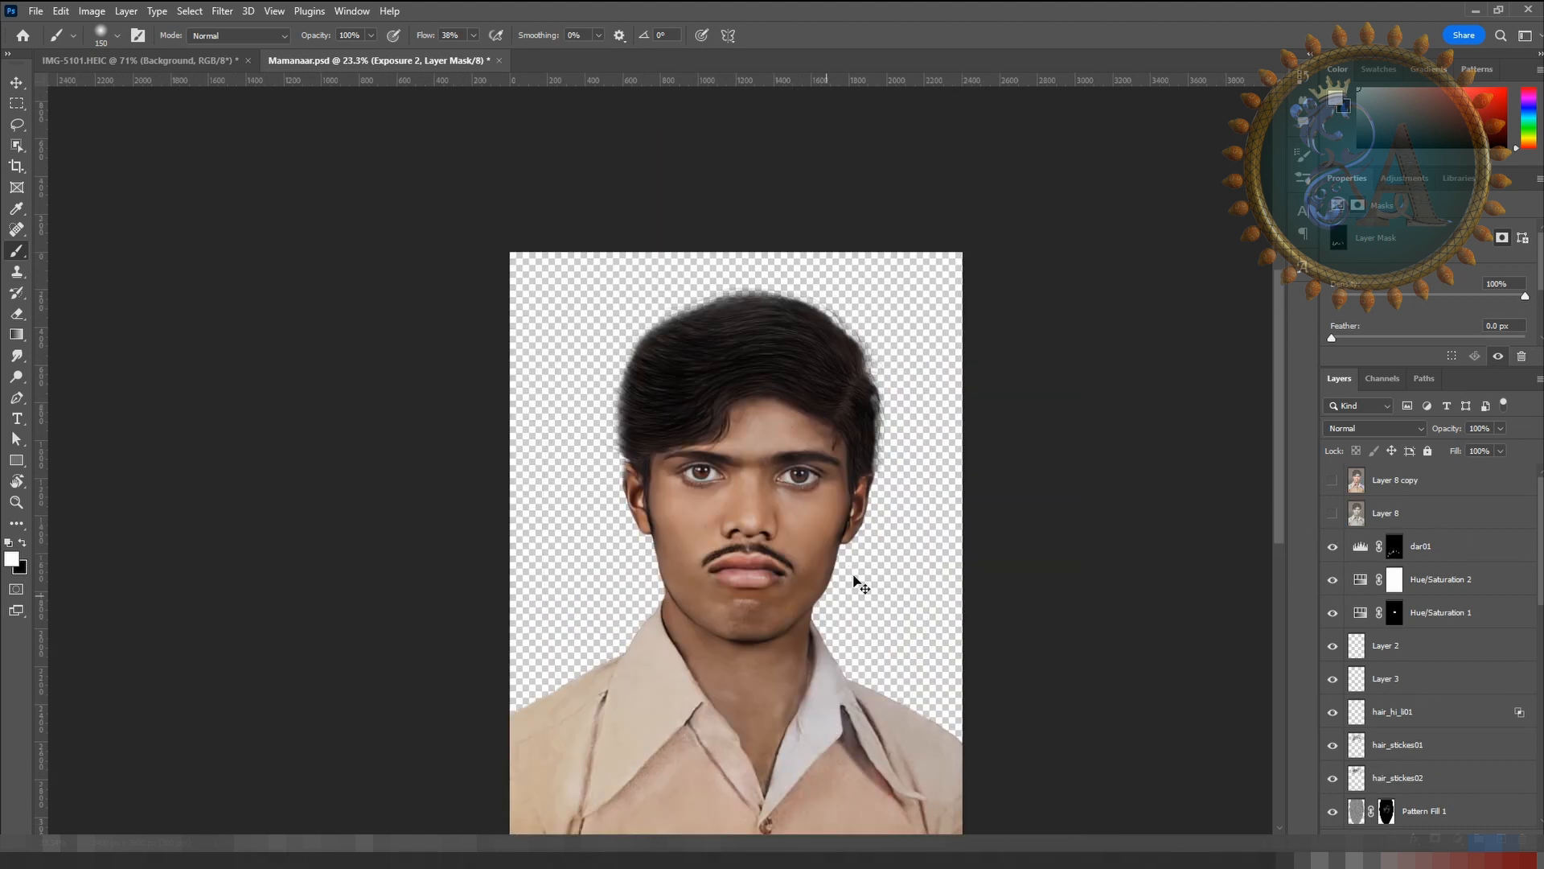
scroll(762, 528, up, 6)
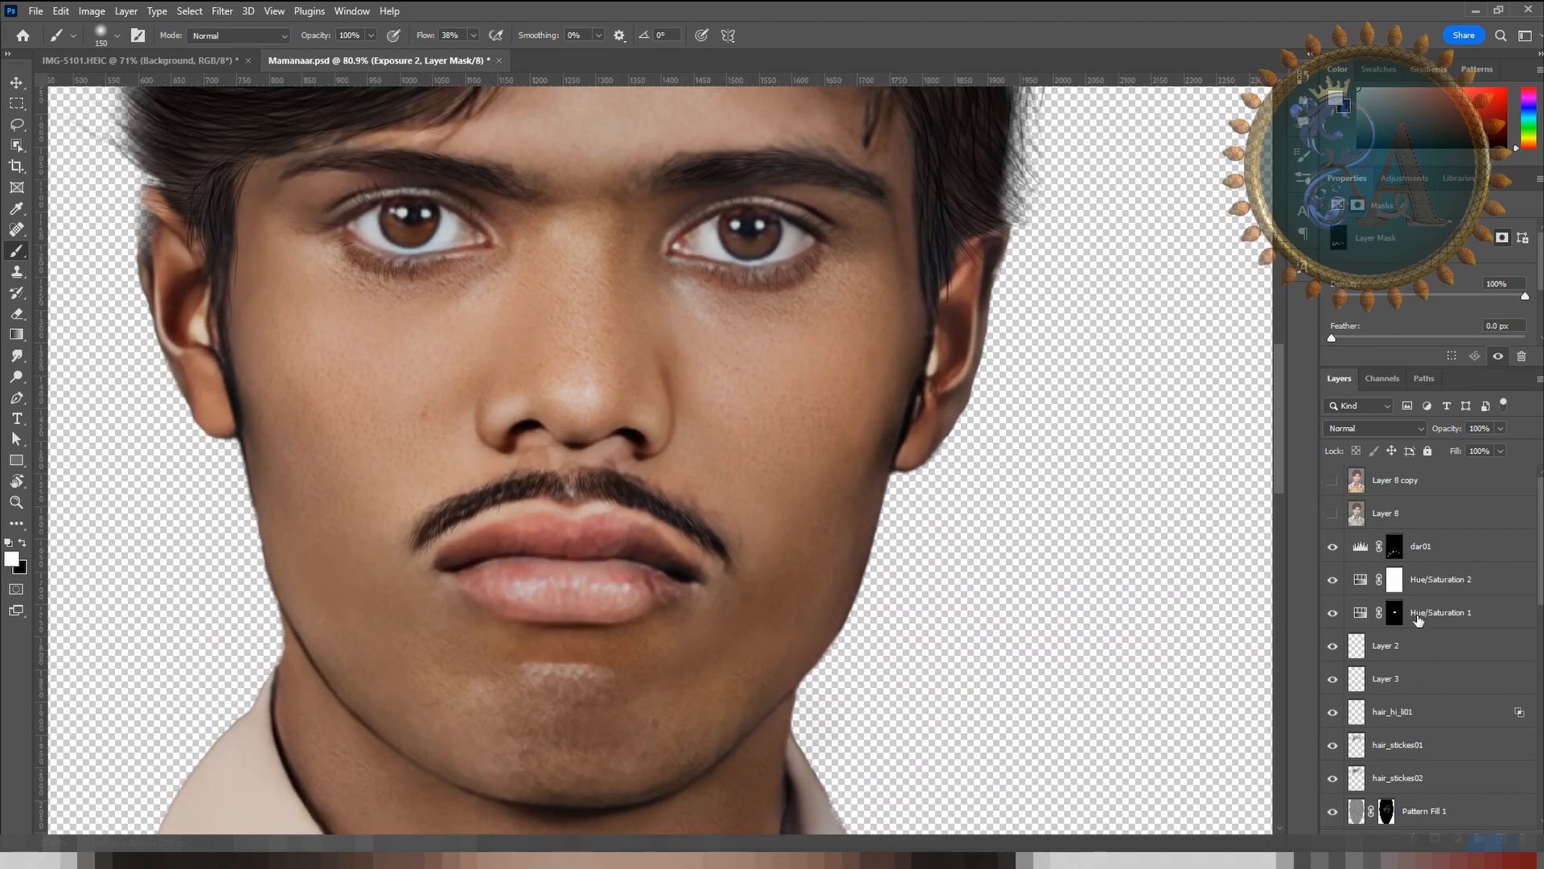
Step: Add a Hue/Saturation adjustment above dar01 with saturation -30 and rename it lips0_DeS01
click(1452, 561)
click(1457, 837)
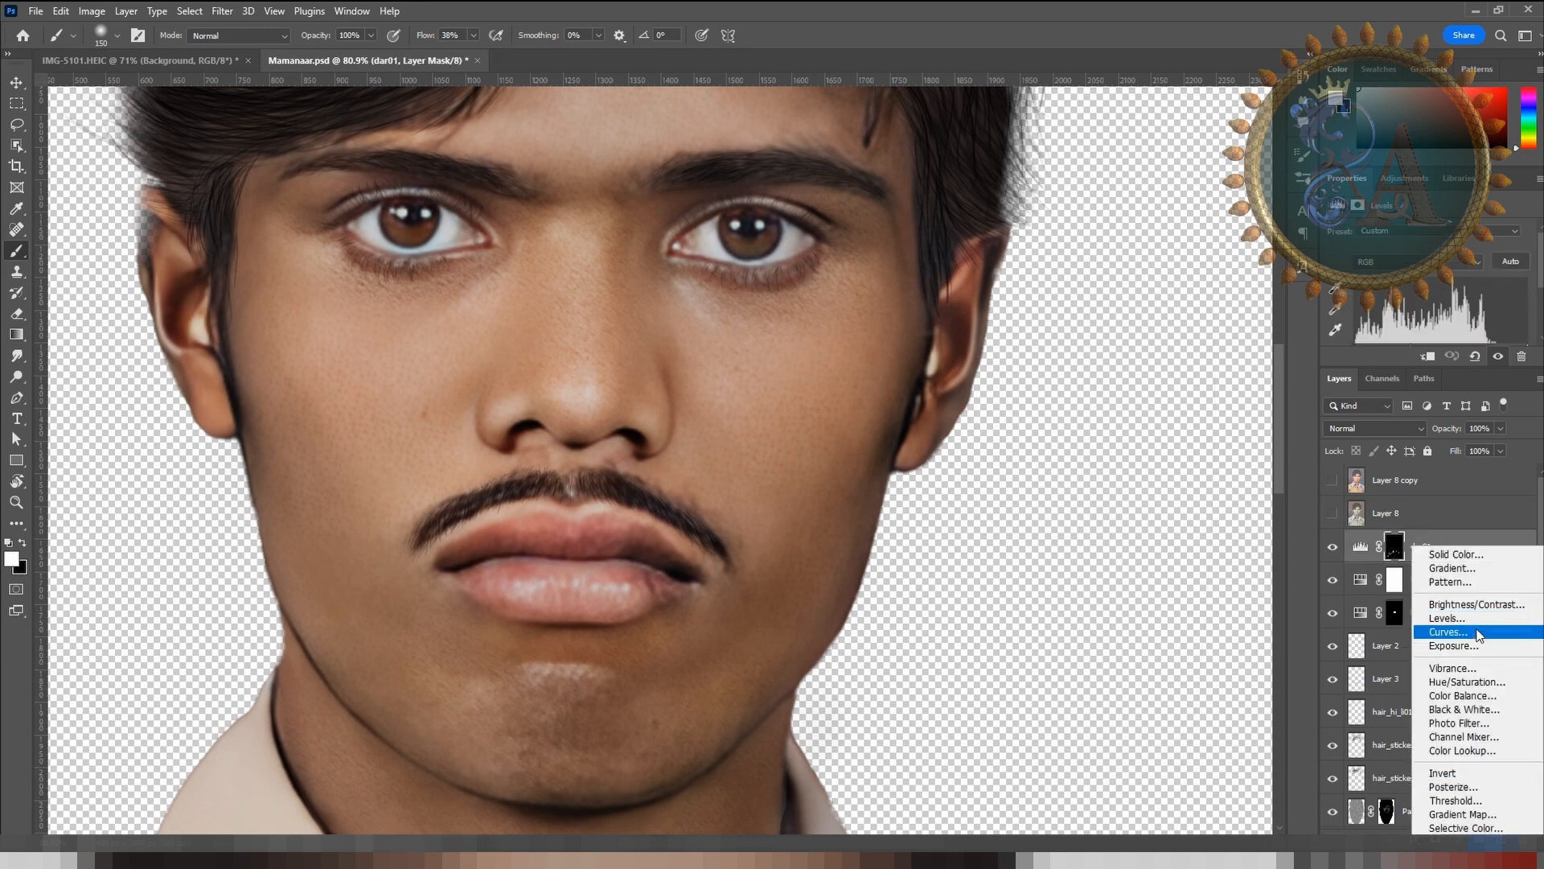
click(1469, 681)
drag(1427, 326, 1399, 326)
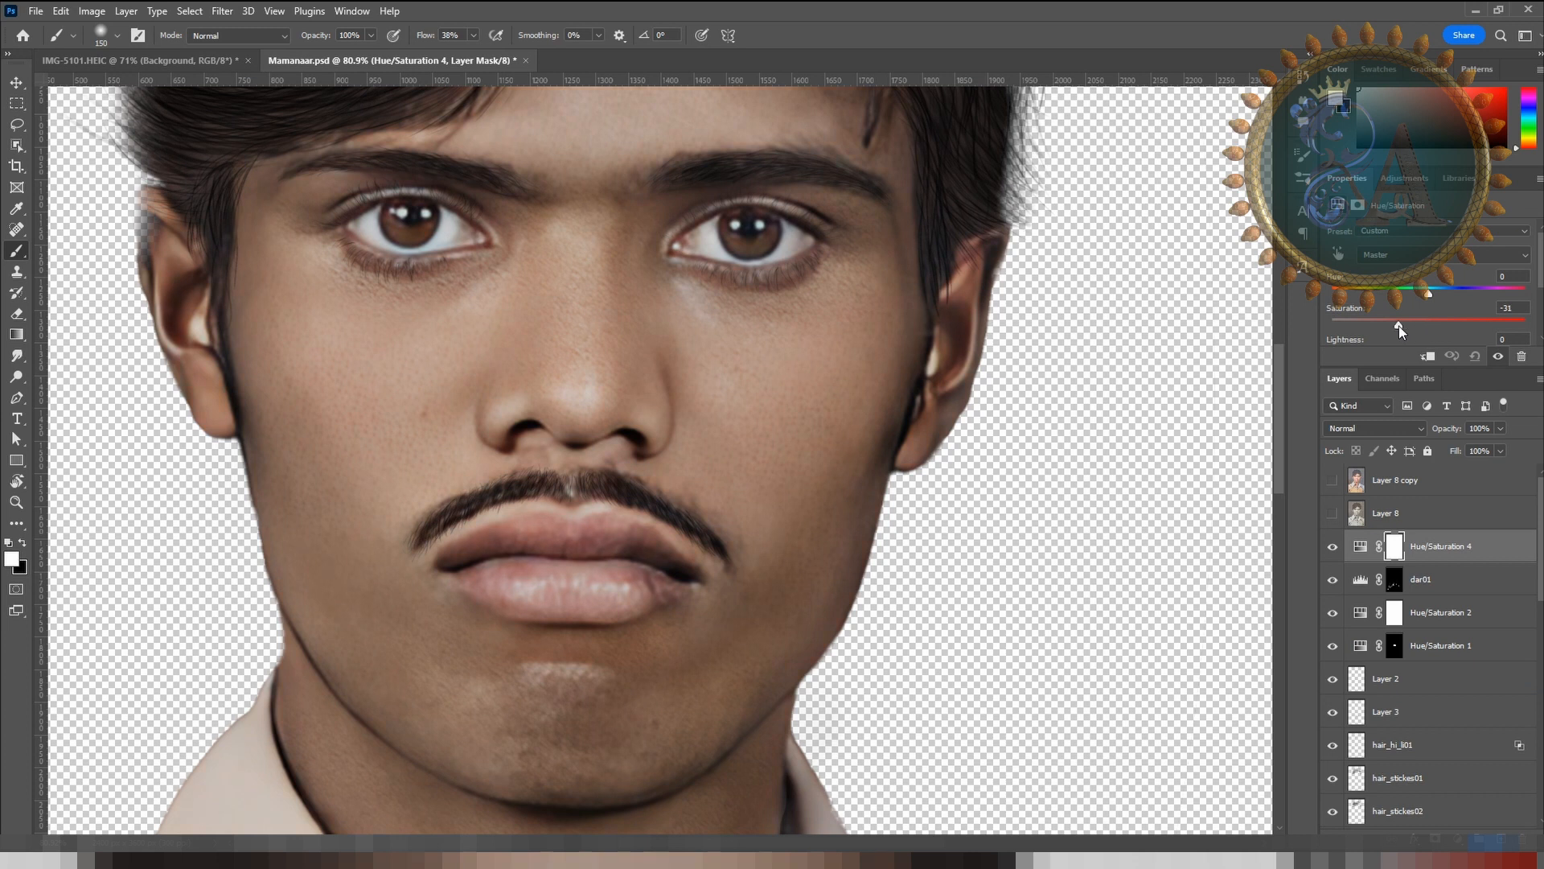
double_click(1433, 547)
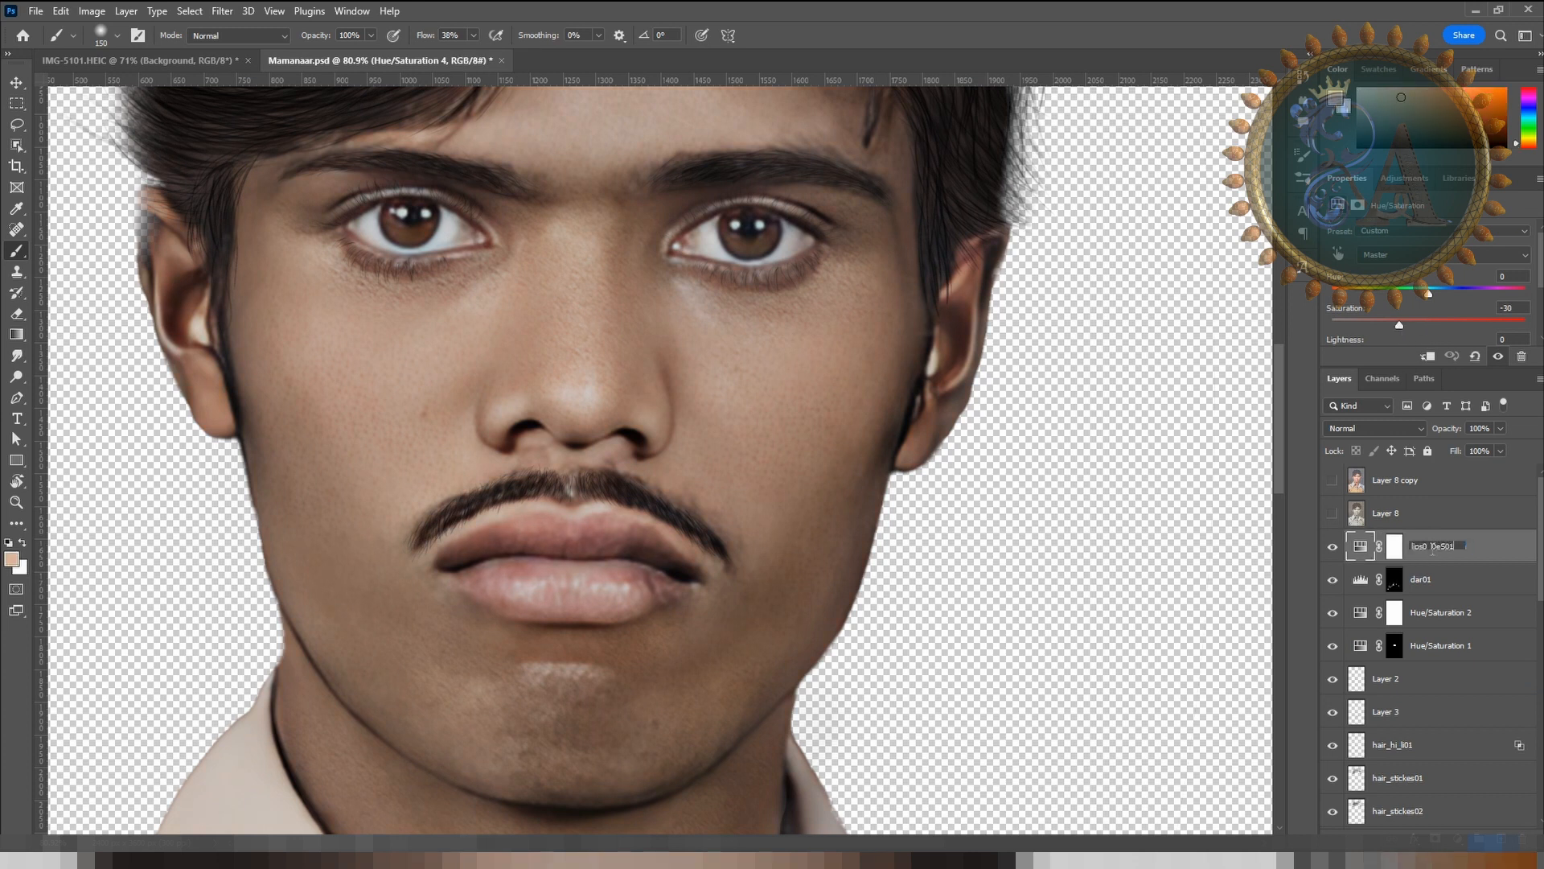
text(lips0_DeS01)
key(Return)
Step: Make the lips0_DeS01 mask black and paint white over the lips, reducing the brush size to 70
click(1394, 546)
key(d)
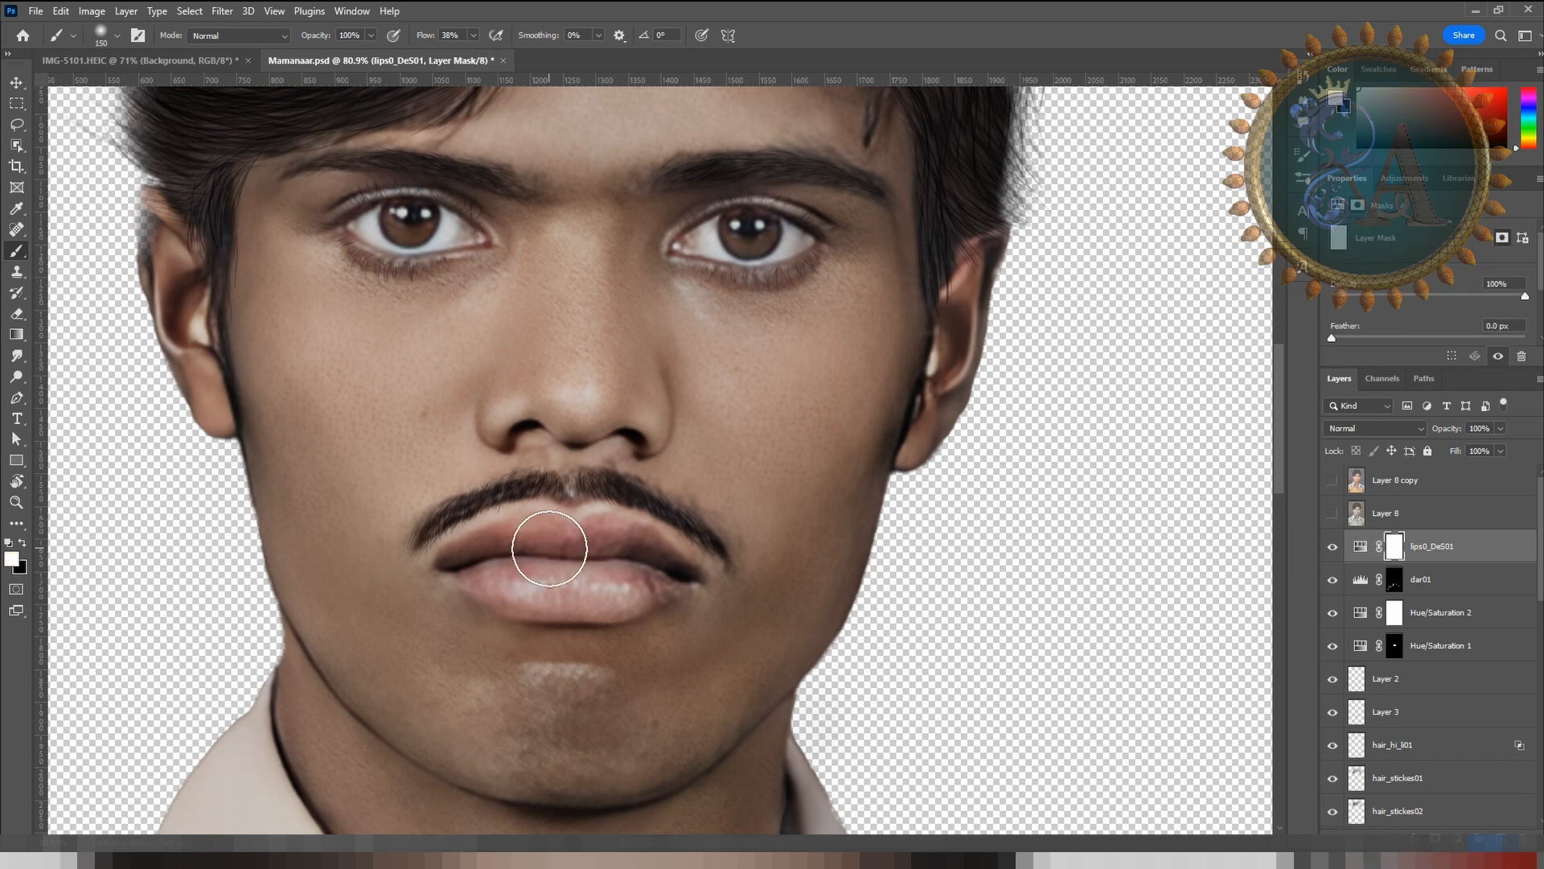
mouse_move(549, 548)
mouse_down()
mouse_move(602, 564)
mouse_move(490, 579)
mouse_move(559, 557)
mouse_up()
scroll(561, 555, up, 7)
key(bracketleft)
key(bracketleft)
key(bracketleft)
key(bracketleft)
key(bracketleft)
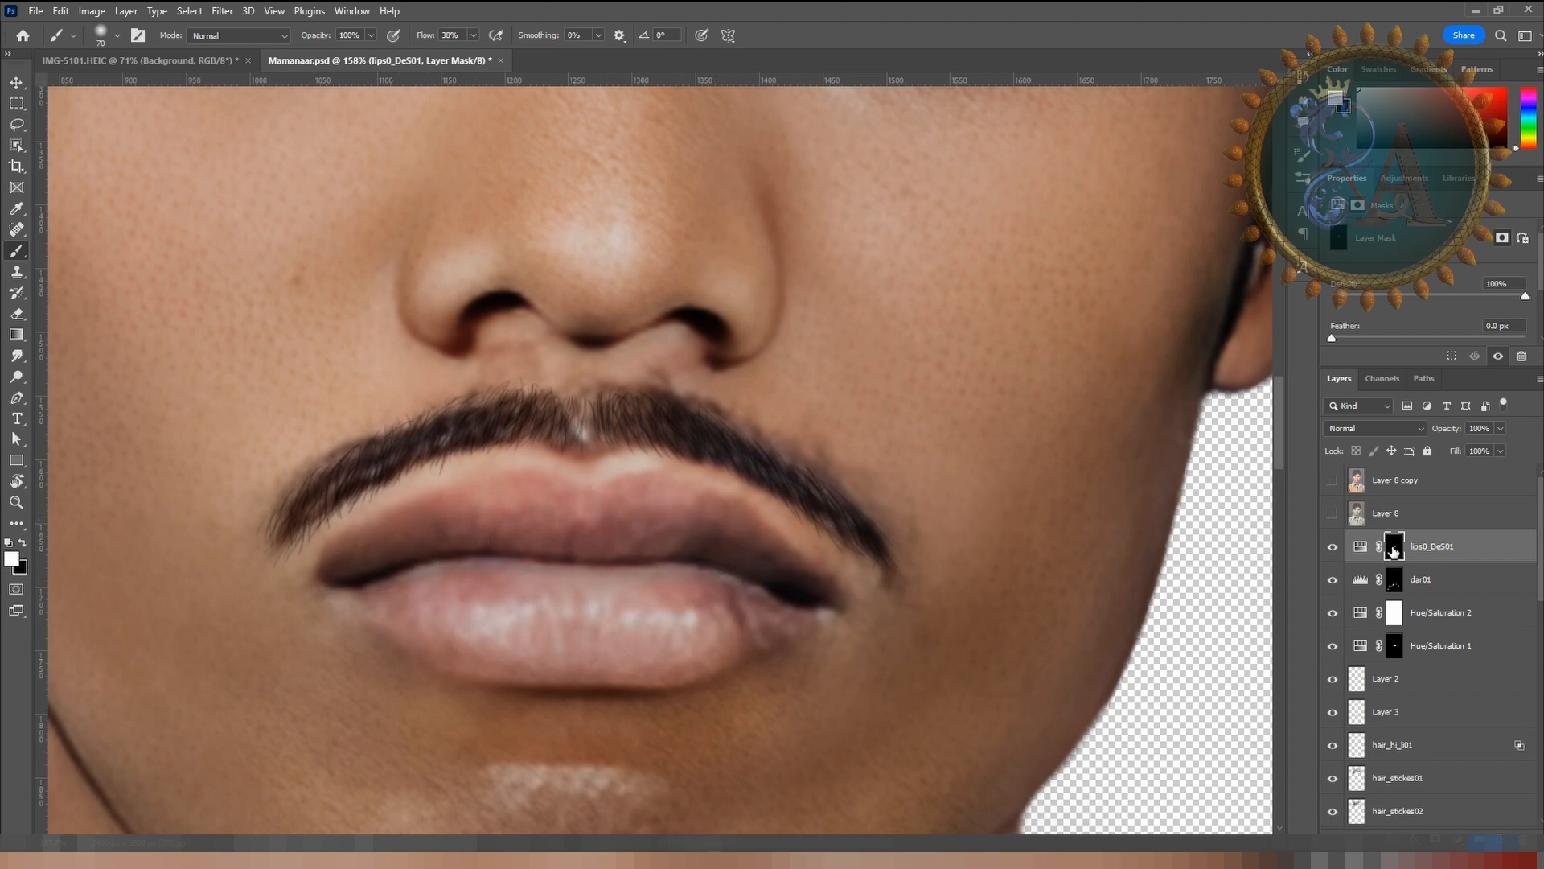
Step: Display the lips0_DeS01 mask on its own and fill the uneven parts of the lip shape with white
alt+click(1394, 547)
mouse_move(652, 576)
mouse_down()
mouse_move(487, 585)
mouse_move(520, 543)
mouse_move(708, 597)
mouse_move(449, 601)
mouse_move(551, 540)
mouse_move(732, 583)
mouse_move(514, 635)
mouse_up()
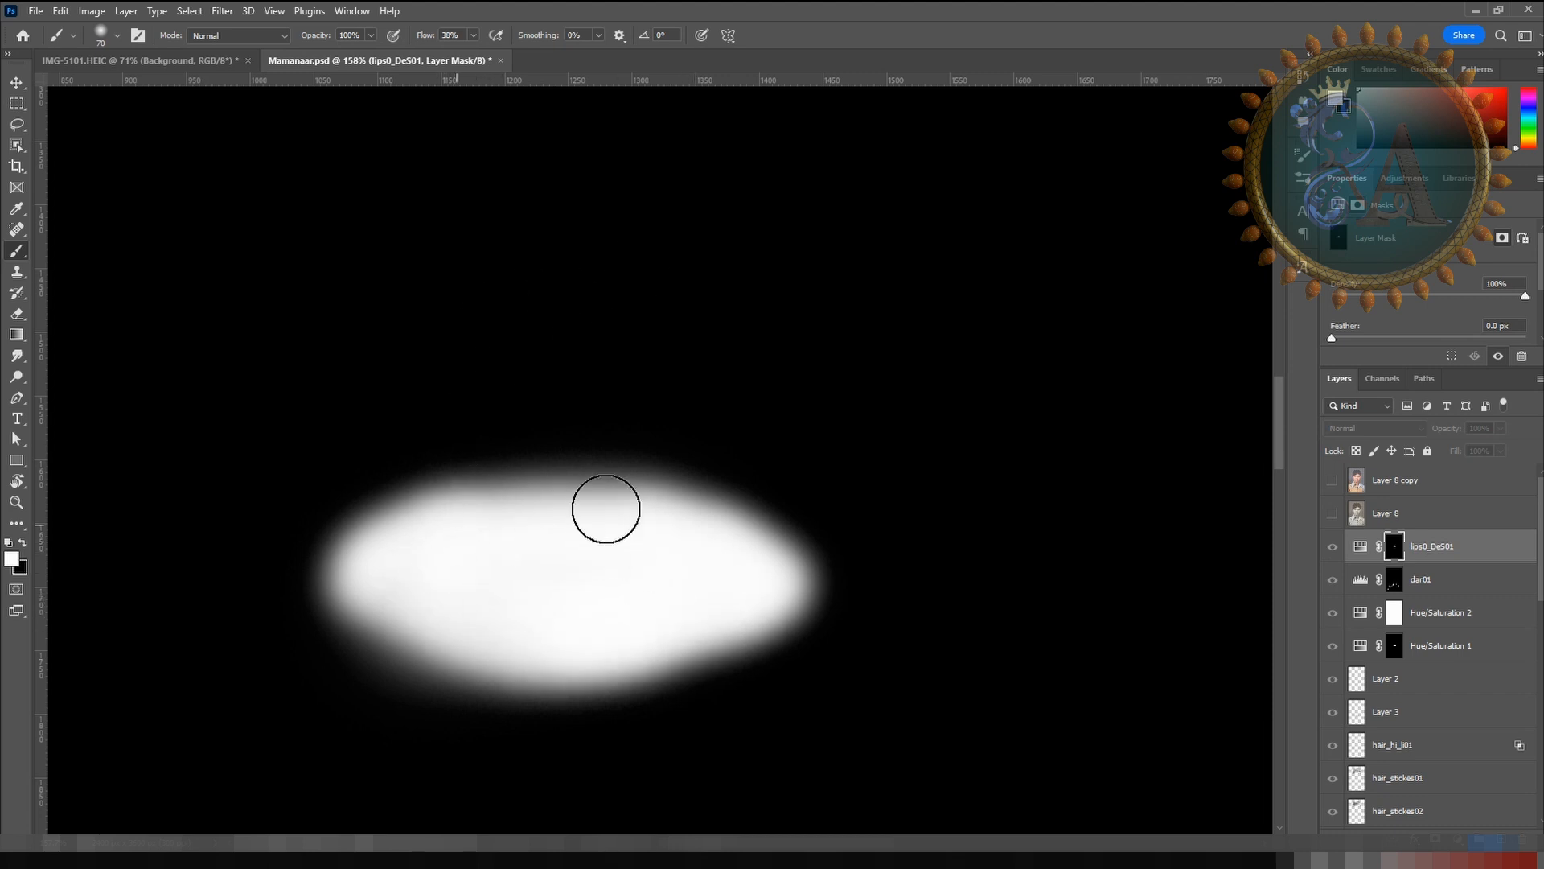
mouse_move(606, 509)
mouse_down()
mouse_move(553, 494)
mouse_move(394, 540)
mouse_move(460, 614)
mouse_move(426, 619)
mouse_move(596, 570)
mouse_move(696, 585)
mouse_move(583, 635)
mouse_move(644, 655)
mouse_move(815, 576)
mouse_move(768, 587)
mouse_move(723, 546)
mouse_move(520, 519)
mouse_move(560, 518)
mouse_move(399, 584)
mouse_up()
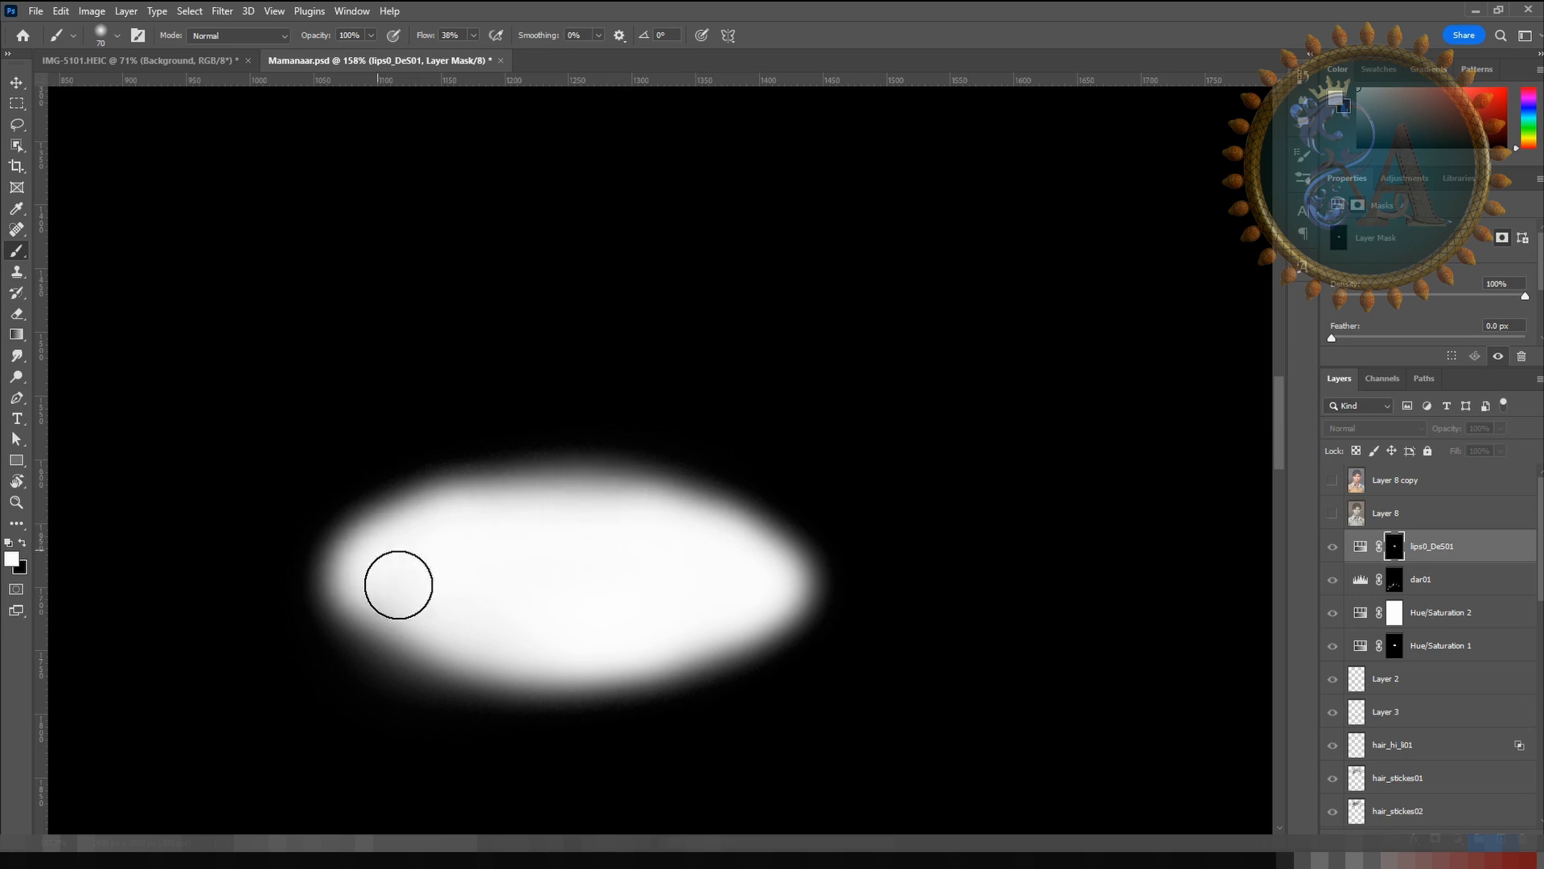
alt+click(1396, 558)
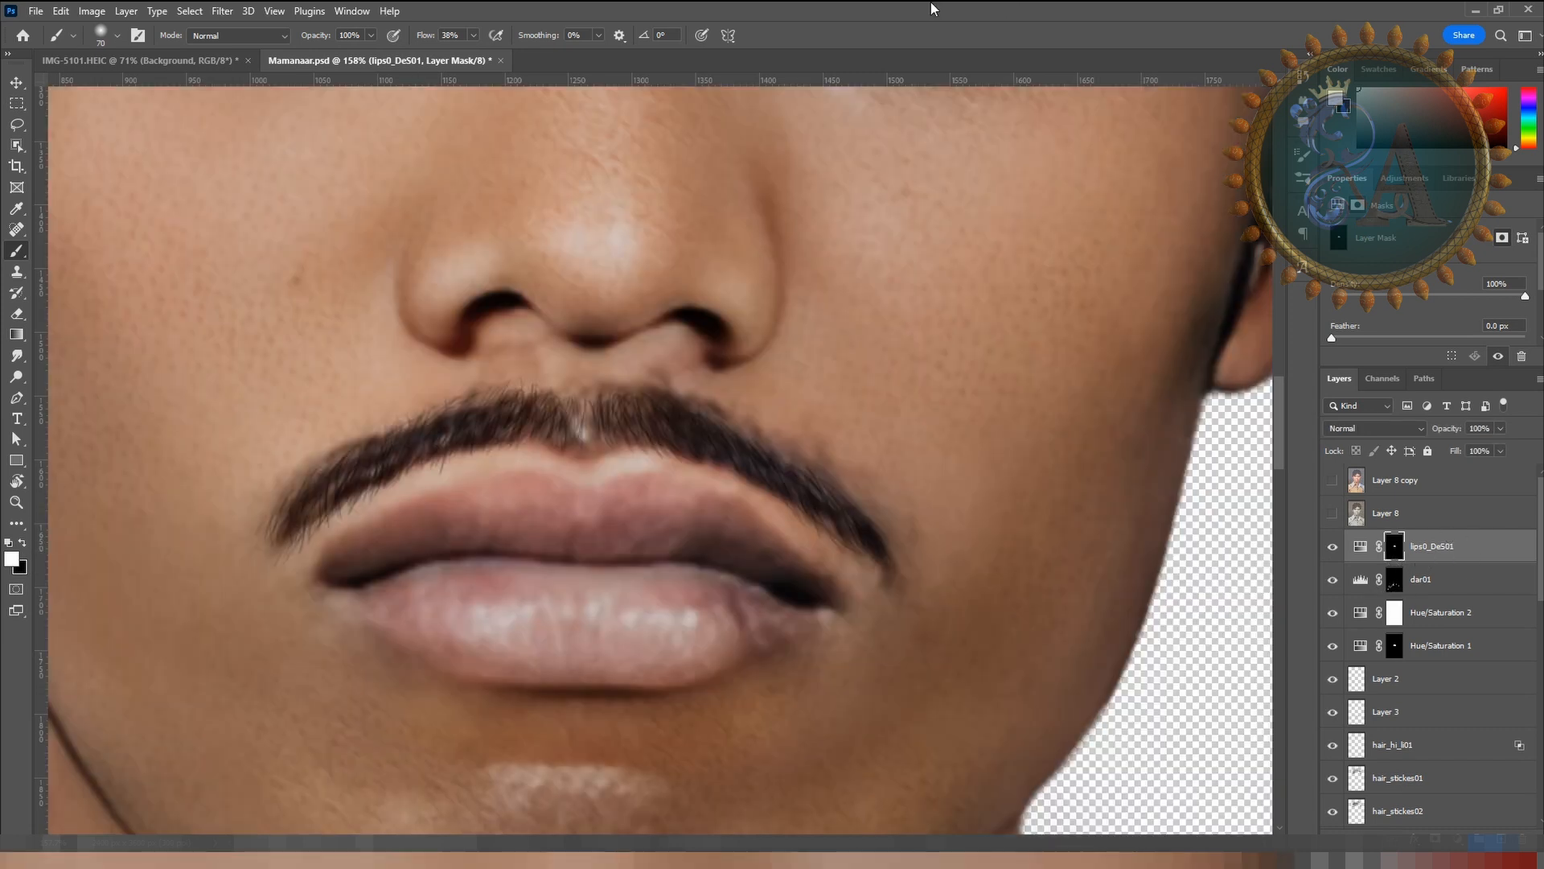
Step: Paint white with a size 10 brush on Layer 1 copy 4's mask to restore the upper rim of the ear beside the side-swept hair
scroll(689, 474, down, 5)
scroll(731, 434, up, 5)
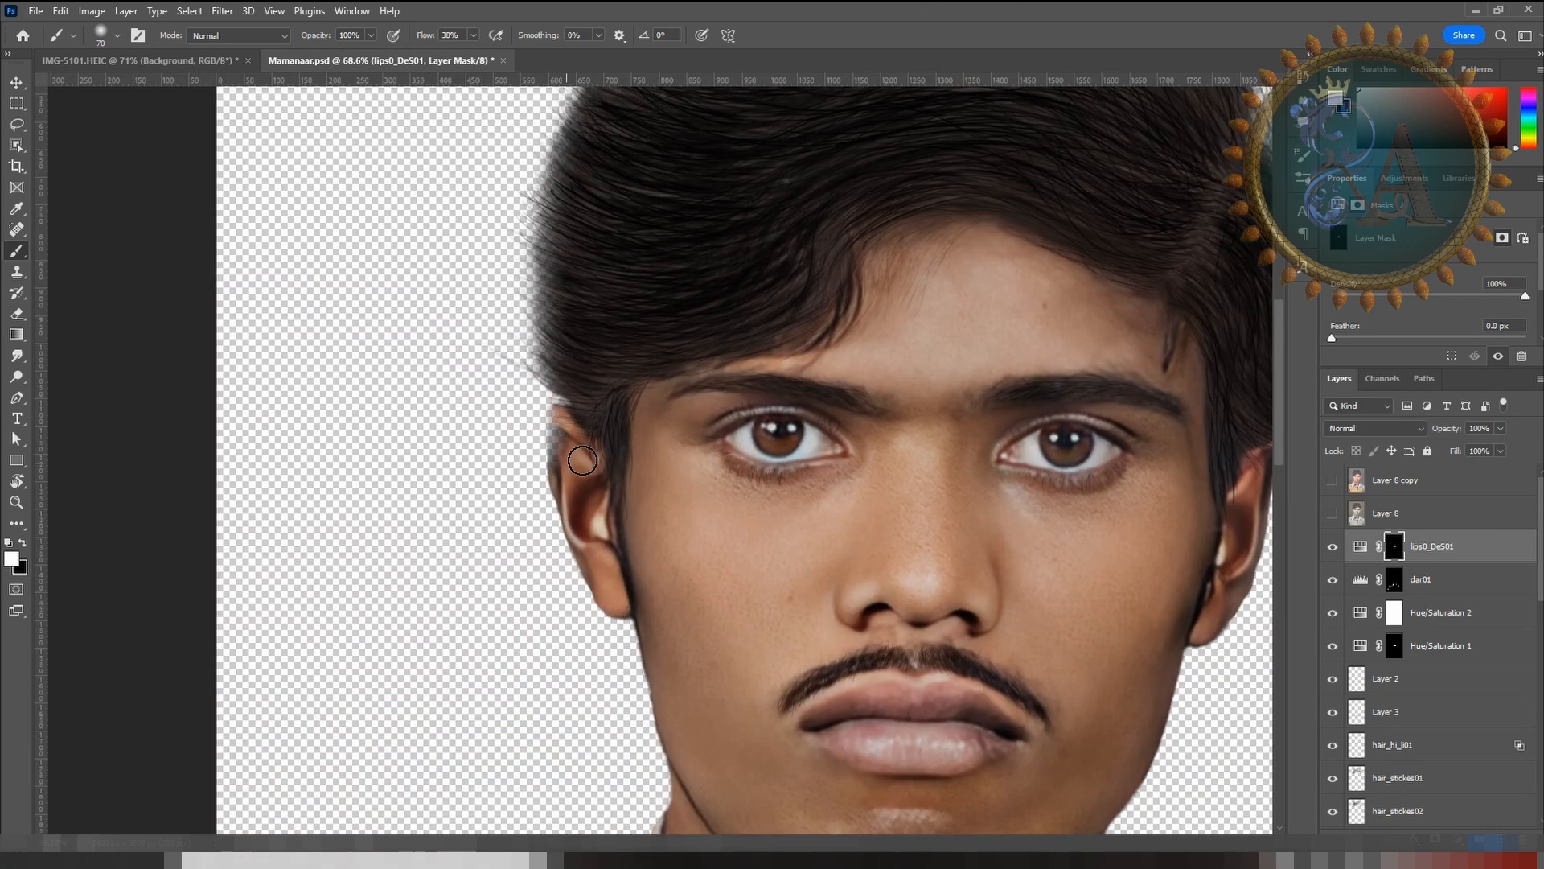
scroll(1367, 683, down, 8)
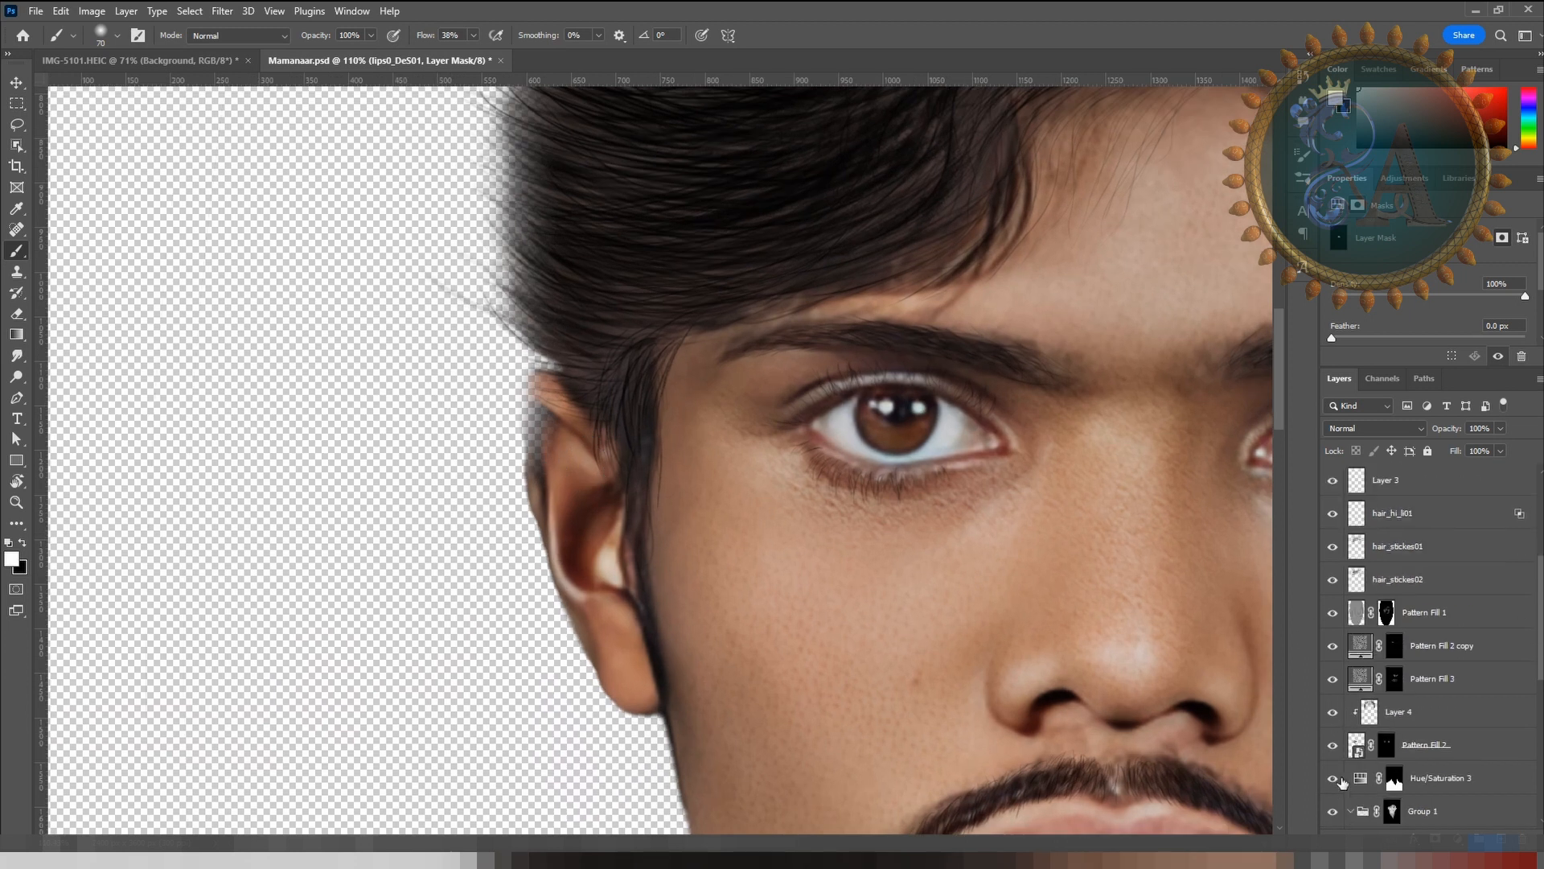
click(1407, 682)
scroll(475, 472, up, 3)
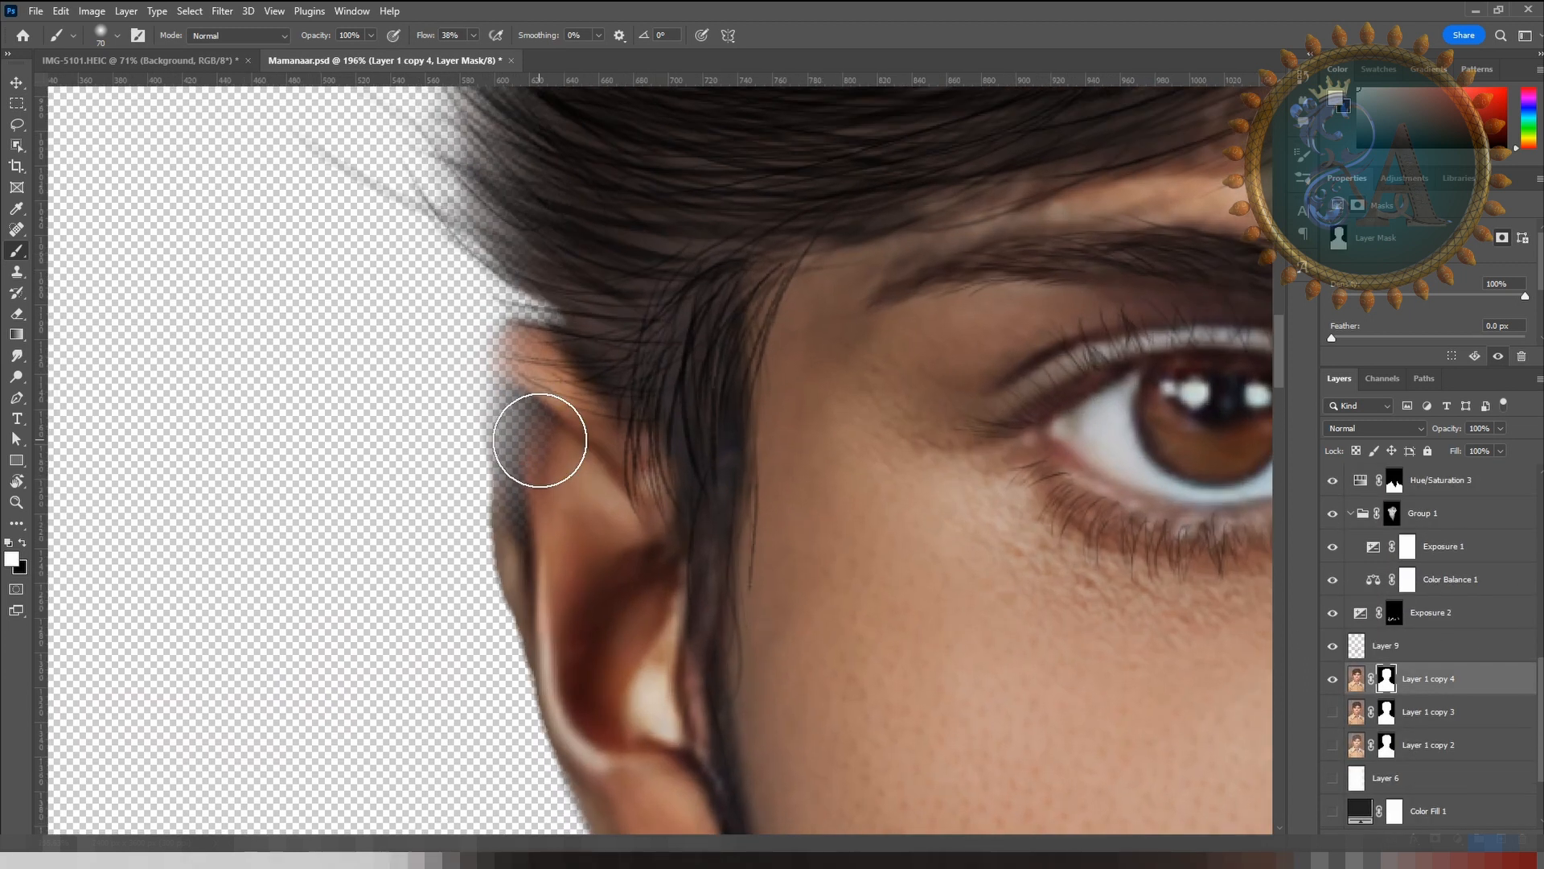
scroll(544, 448, up, 2)
key(bracketleft)
key(bracketleft)
key(bracketleft)
key(bracketleft)
key(bracketleft)
mouse_move(514, 445)
mouse_down()
mouse_move(500, 374)
mouse_move(527, 384)
mouse_move(510, 339)
mouse_move(497, 476)
mouse_move(488, 398)
mouse_move(510, 429)
mouse_move(496, 523)
mouse_move(490, 377)
mouse_move(540, 316)
mouse_move(531, 375)
mouse_up()
scroll(541, 370, up, 2)
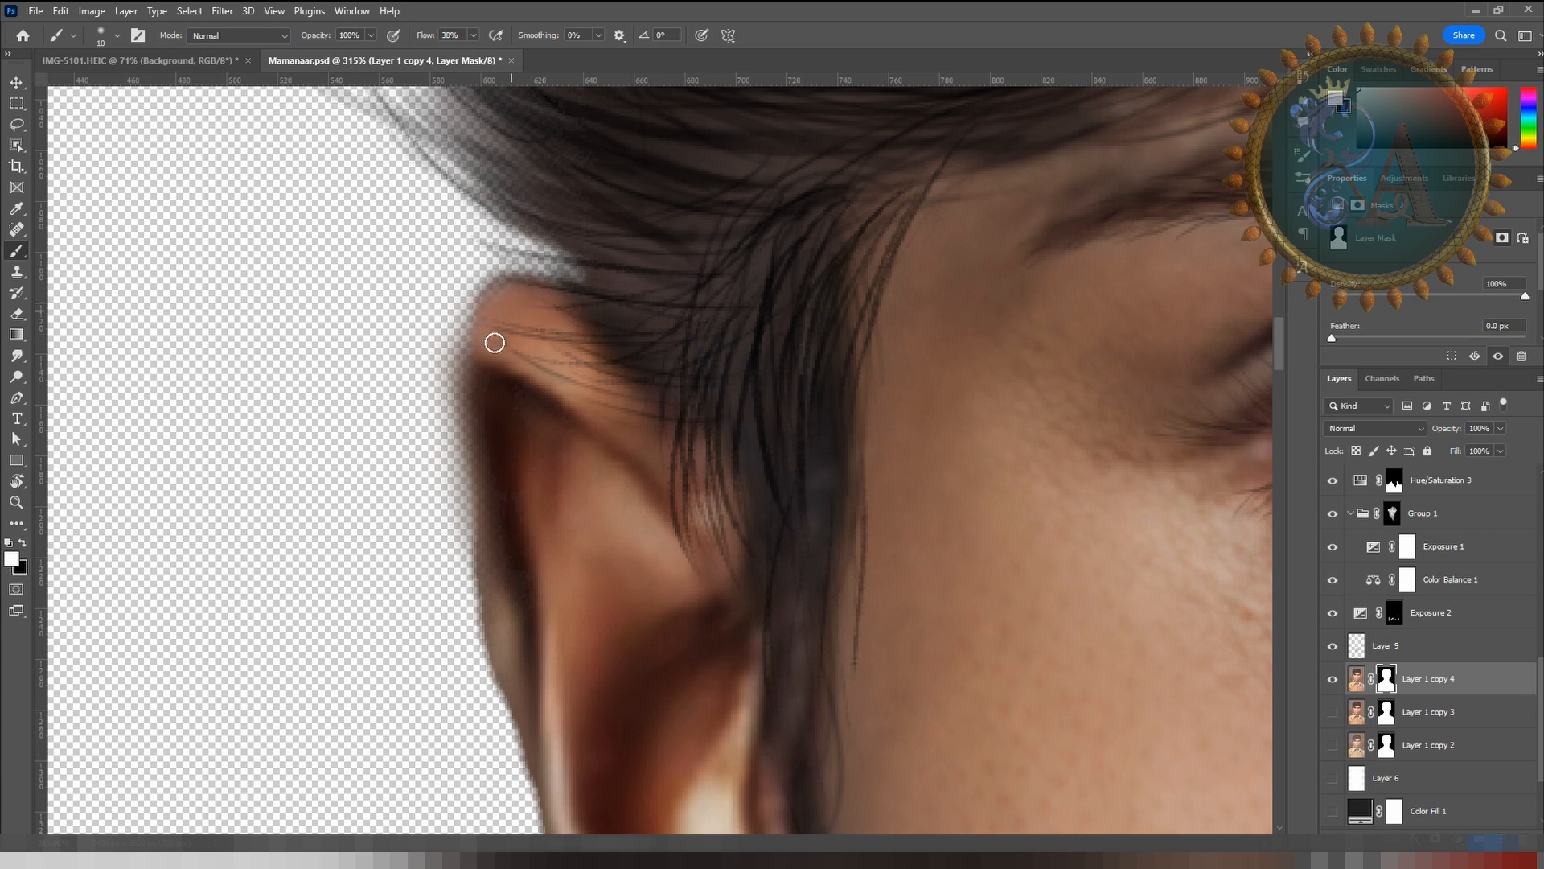
scroll(496, 648, down, 10)
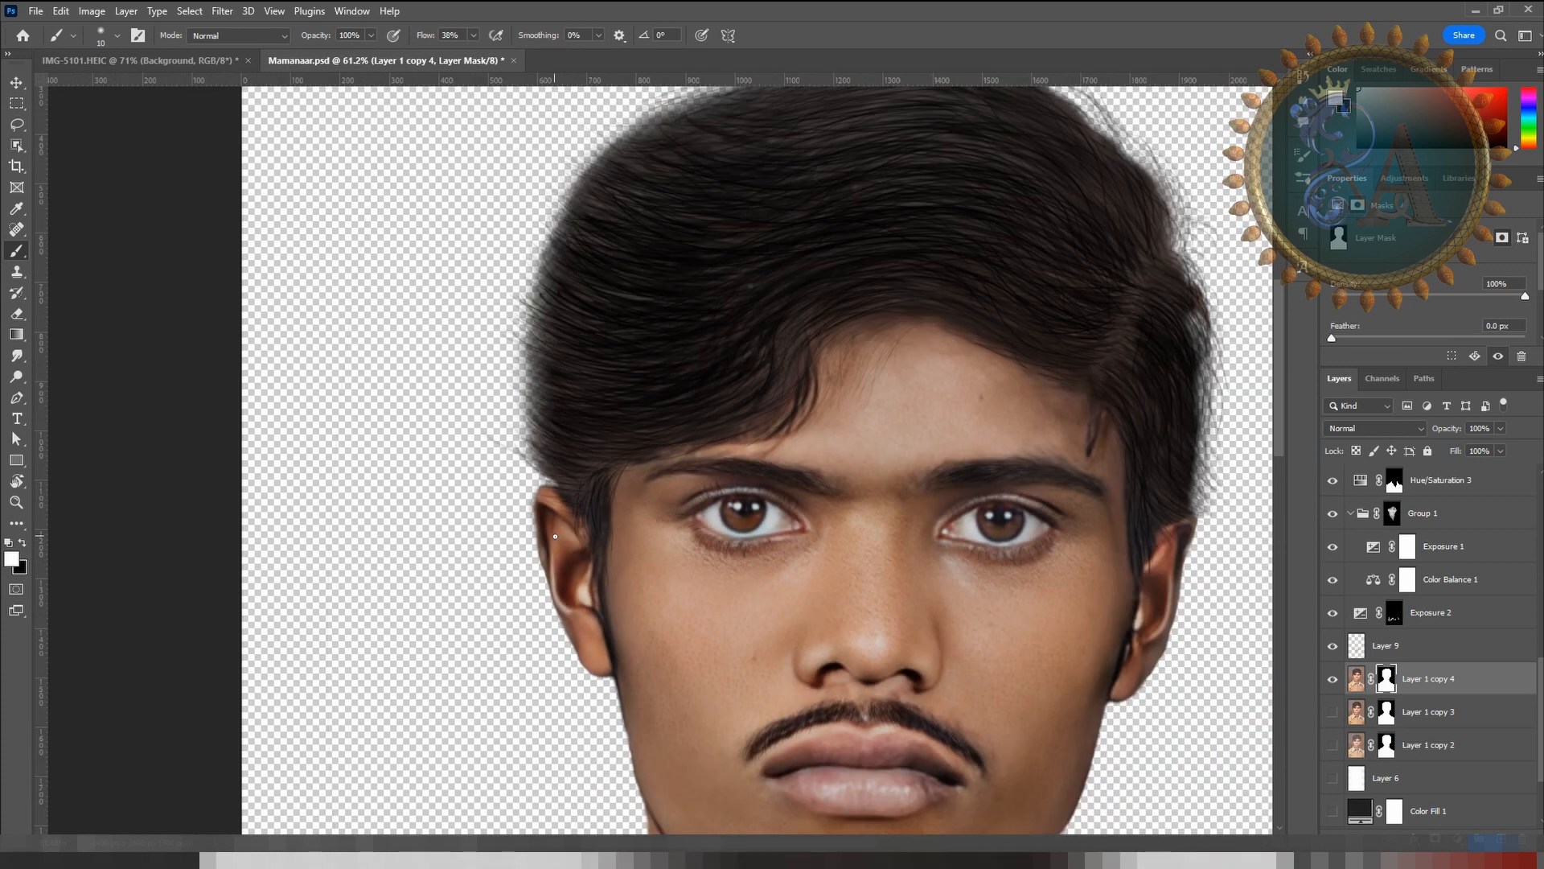
Step: Show Color Fill 1 as a dark backdrop and inspect the hair edges against it
key(ctrl+0)
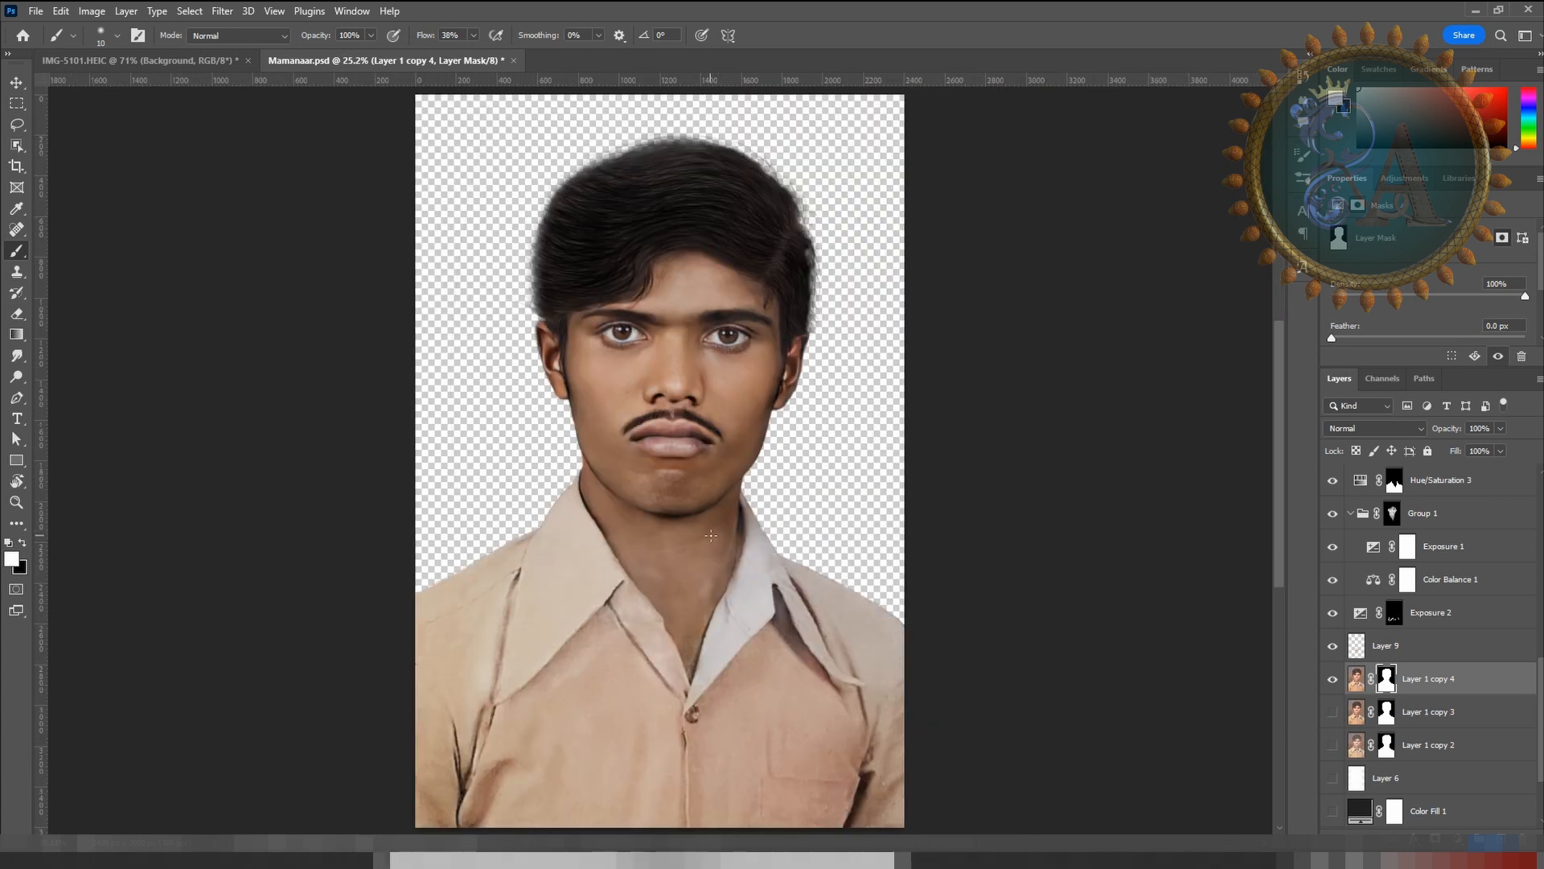
scroll(1433, 726, down, 2)
click(1333, 712)
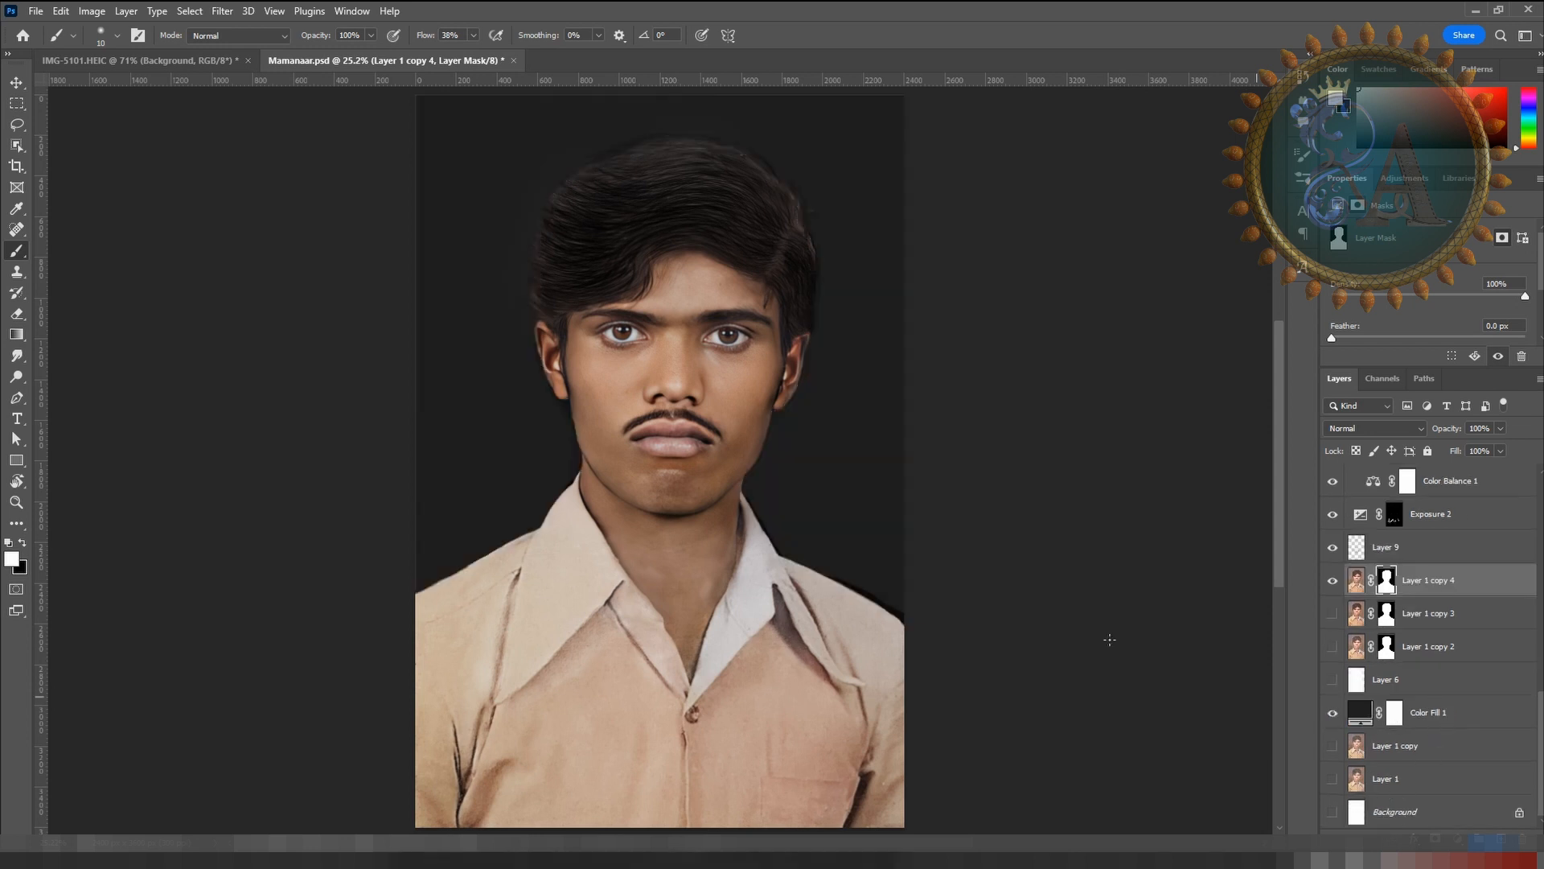
scroll(948, 389, up, 3)
scroll(965, 435, up, 2)
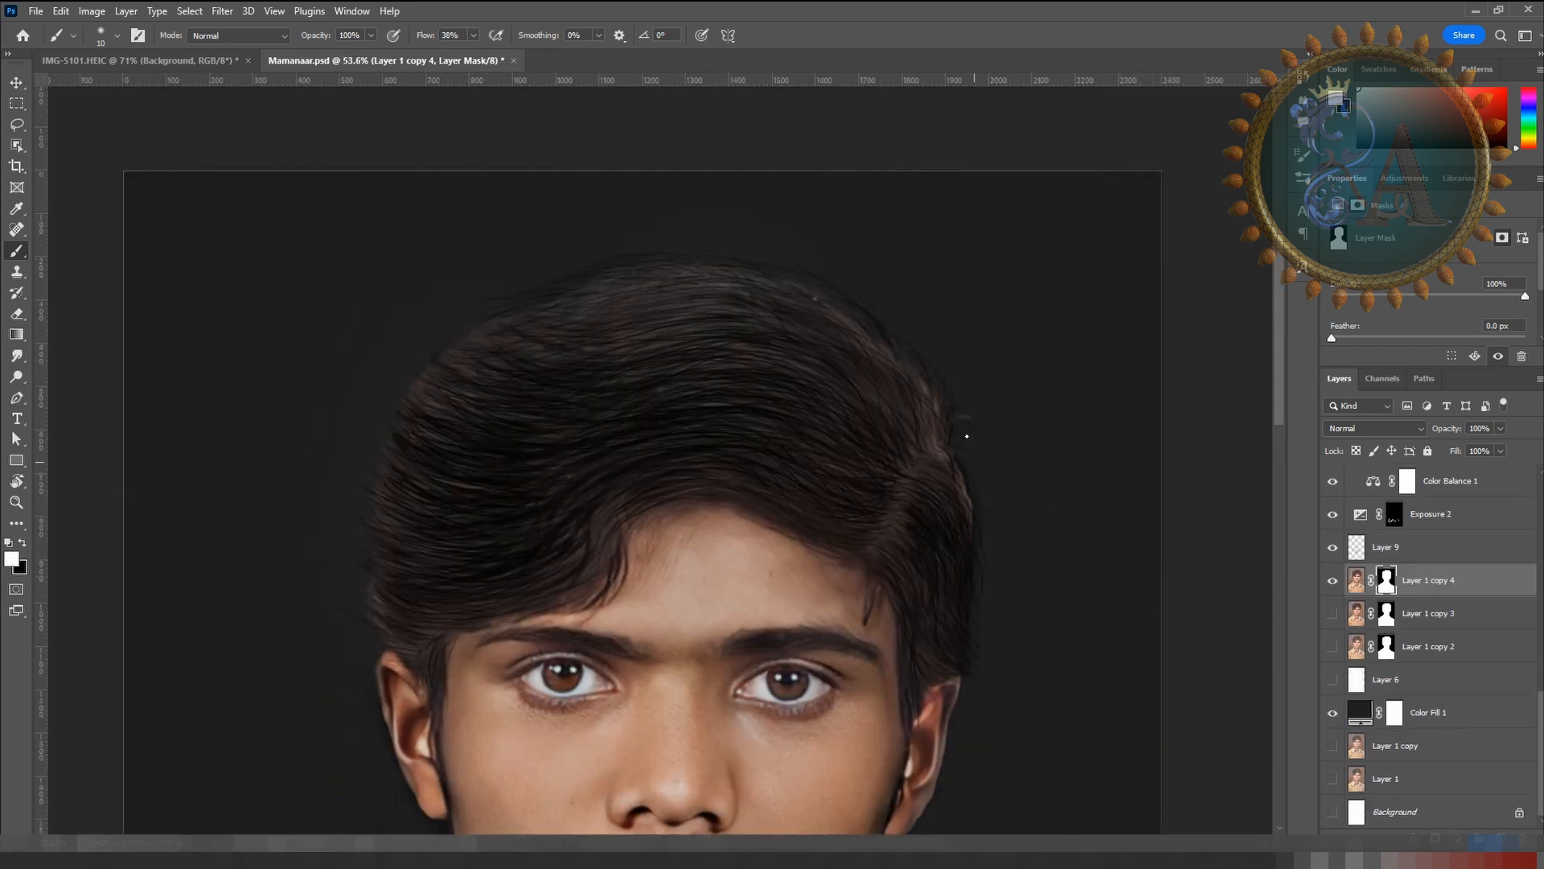
scroll(1477, 643, up, 2)
scroll(1477, 643, up, 1)
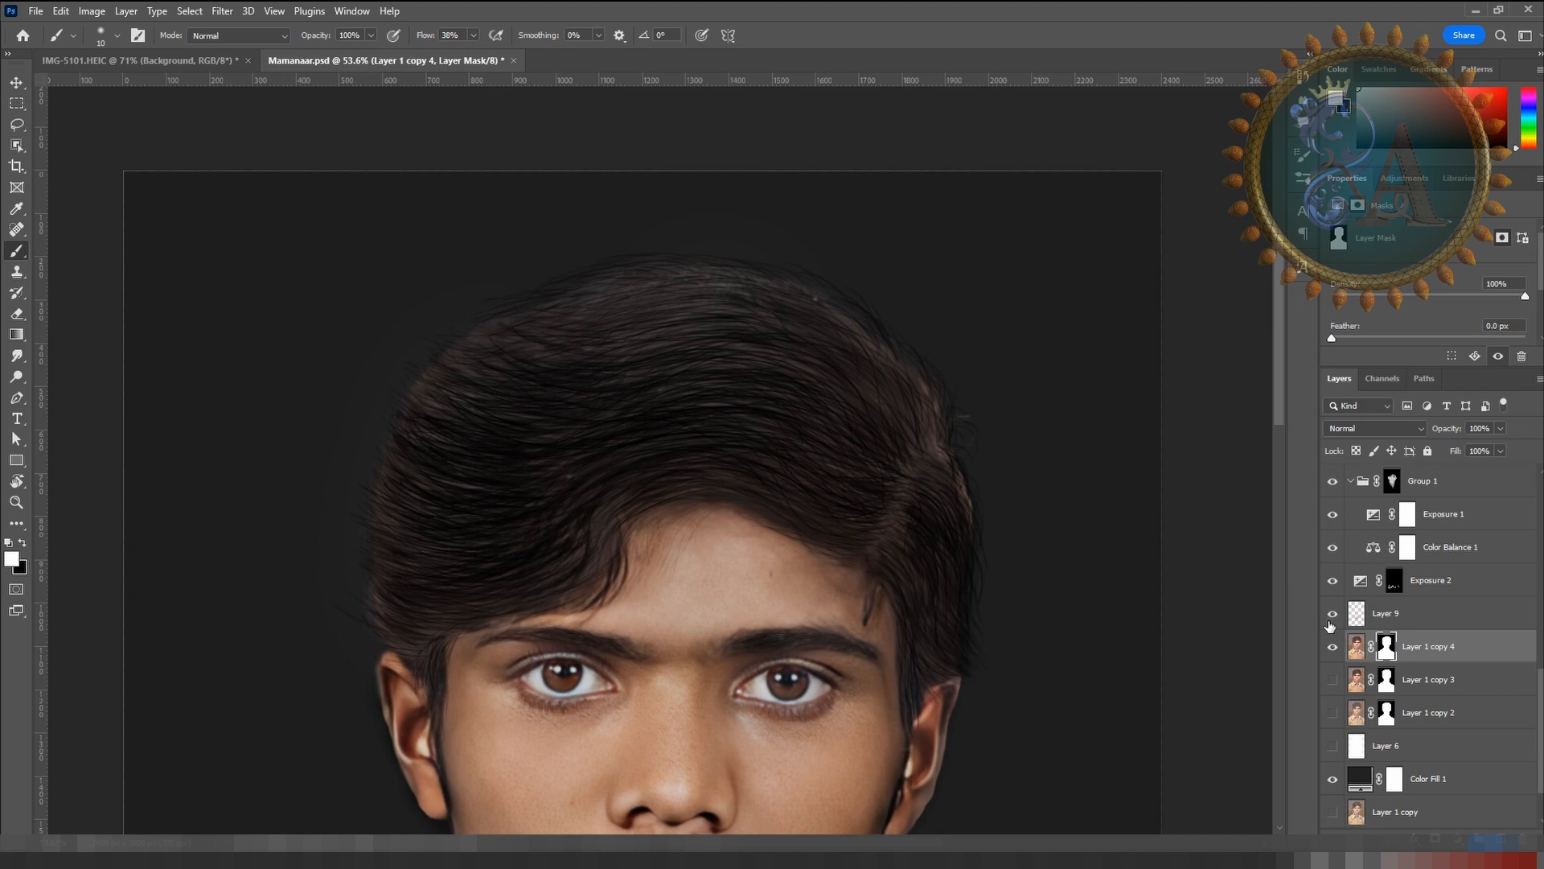
Step: Select and collapse Group 1 in the layer list
scroll(1374, 613, up, 2)
click(1423, 547)
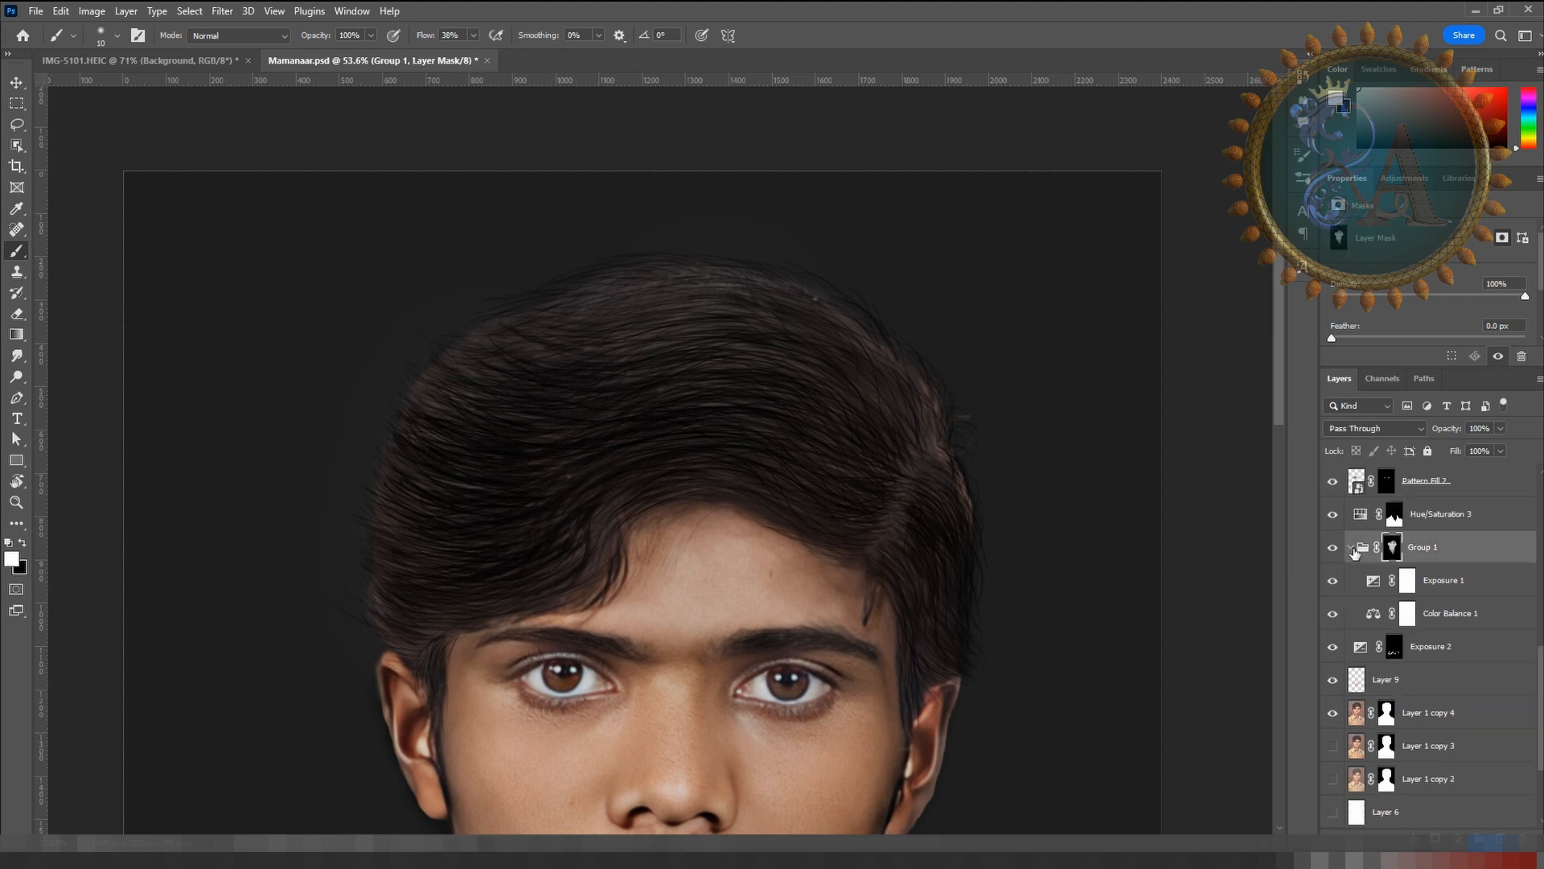
click(1350, 547)
Step: On the hair_stickes02 layer, sample a dark hair colour and paint over the light patches along the hair parting and outer edge
scroll(1449, 547, up, 2)
scroll(1359, 583, up, 5)
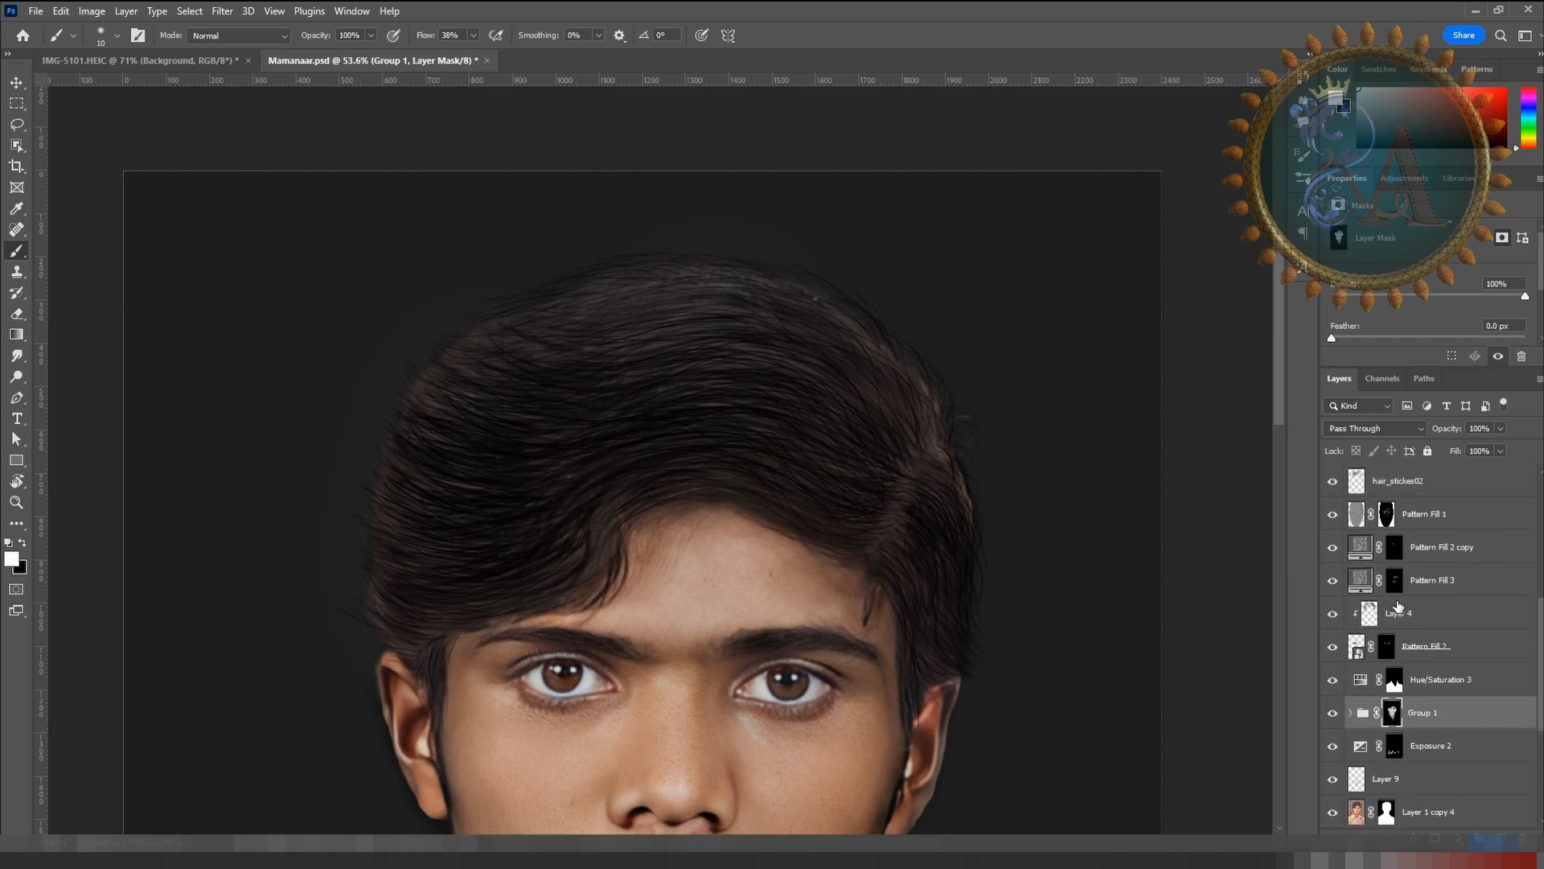
click(1391, 547)
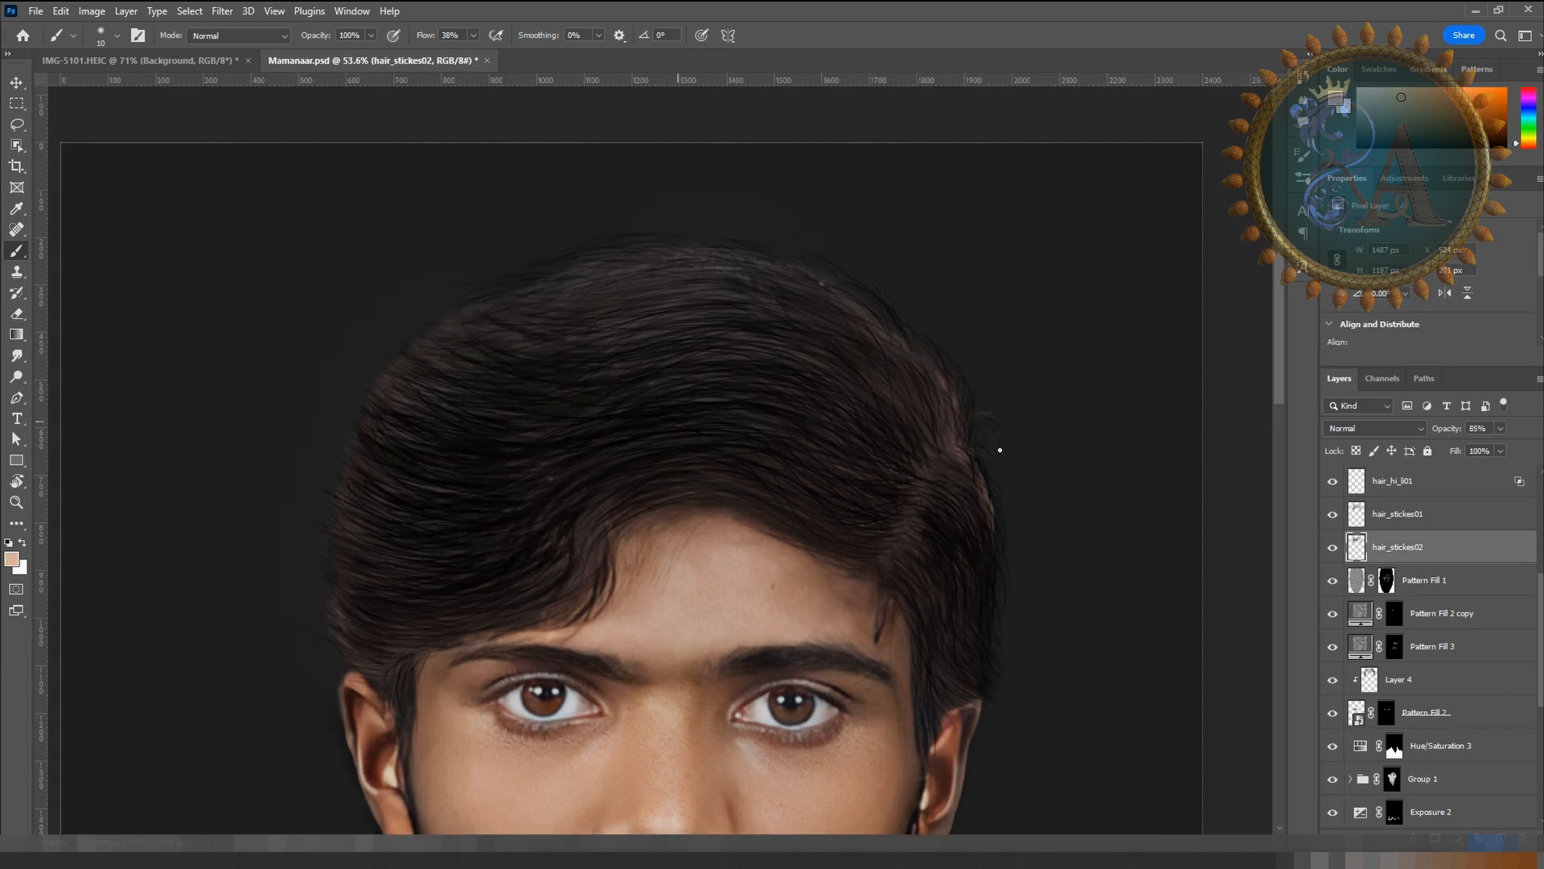
scroll(1000, 449, up, 4)
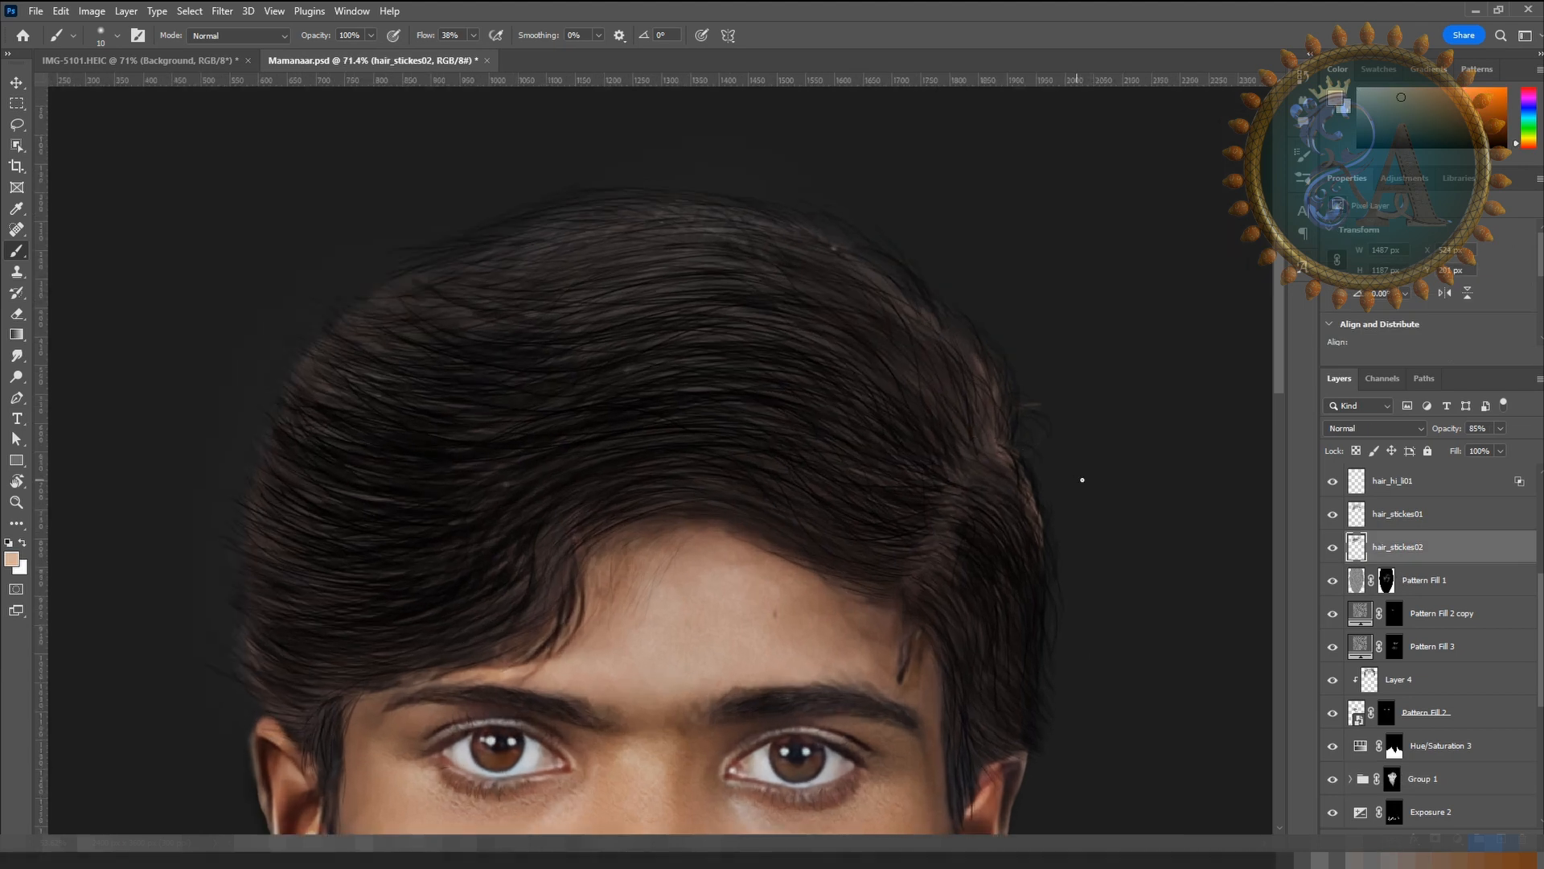
key(d)
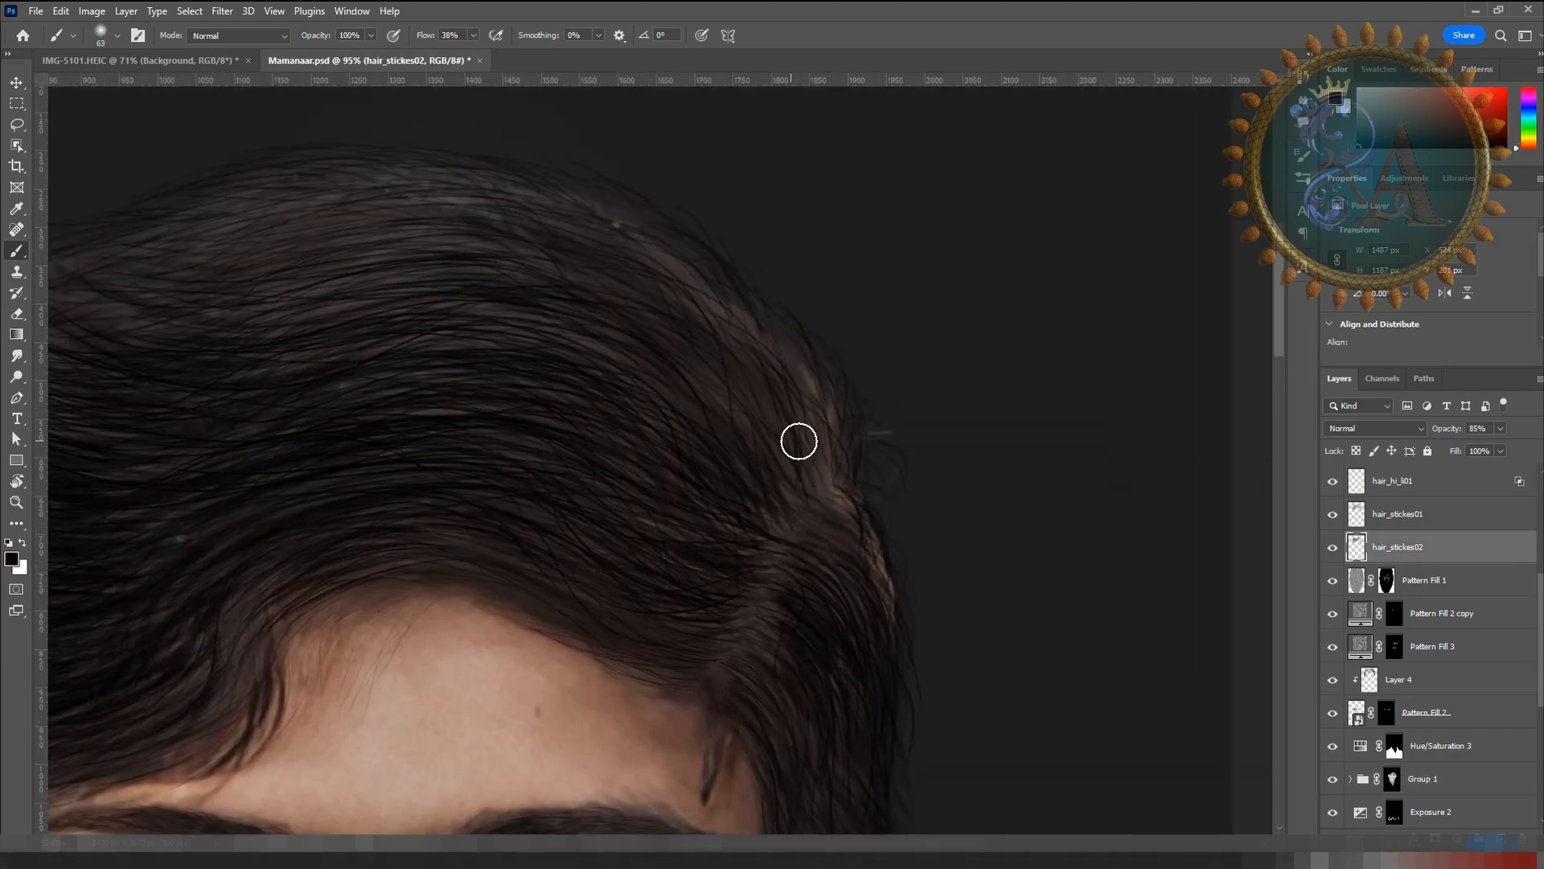
alt+click(804, 453)
mouse_move(822, 420)
mouse_down()
mouse_move(840, 489)
mouse_move(766, 334)
mouse_move(602, 220)
mouse_move(826, 427)
mouse_move(893, 634)
mouse_up()
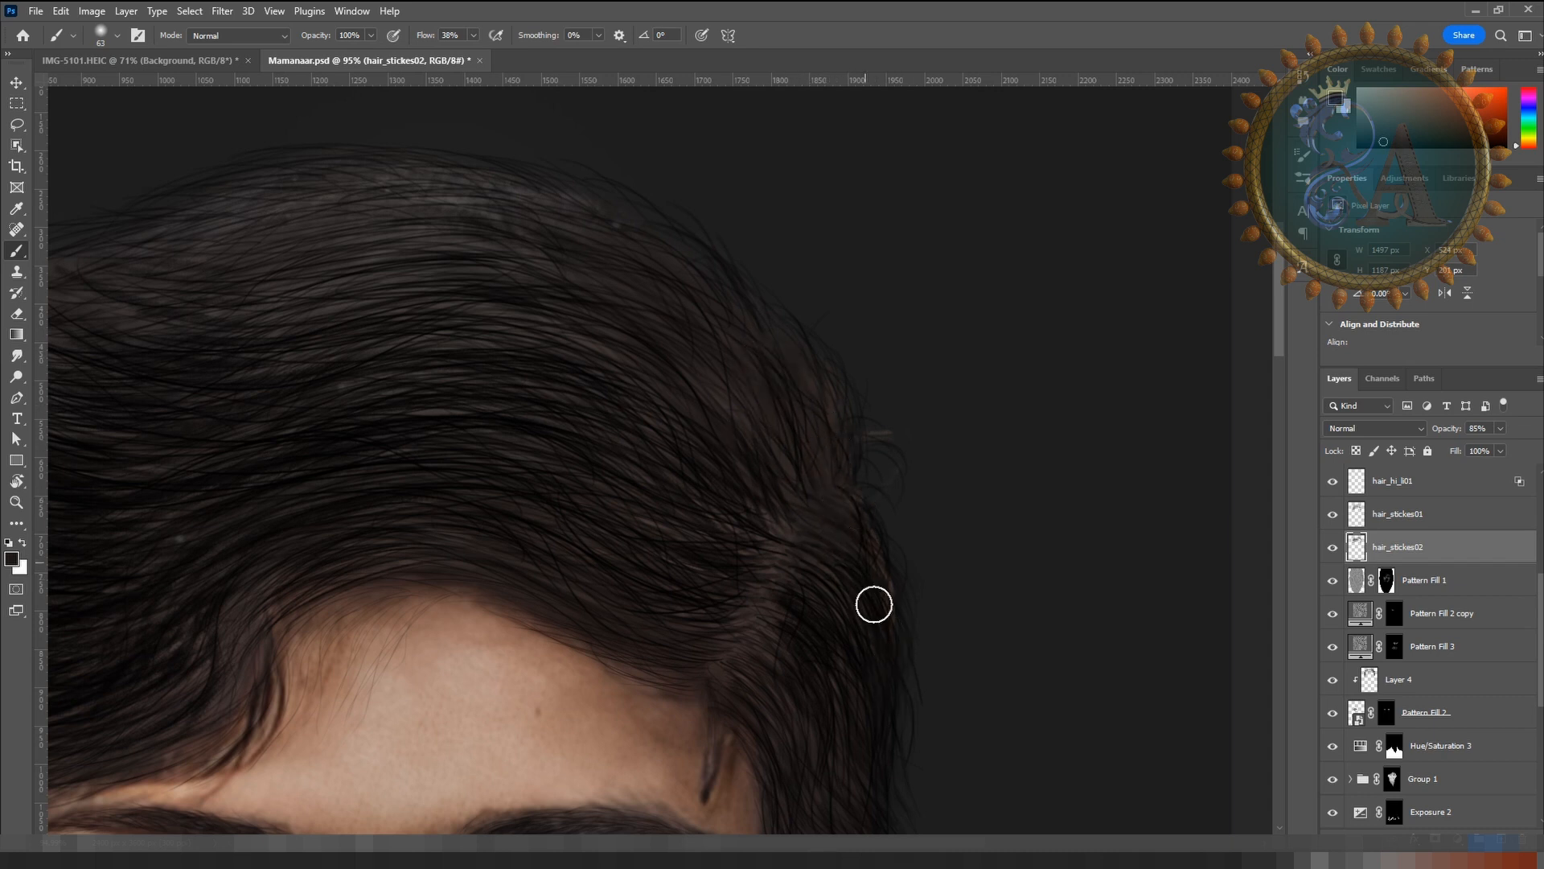
mouse_move(626, 363)
mouse_down()
mouse_move(448, 210)
mouse_move(445, 186)
mouse_move(324, 203)
mouse_move(491, 264)
mouse_up()
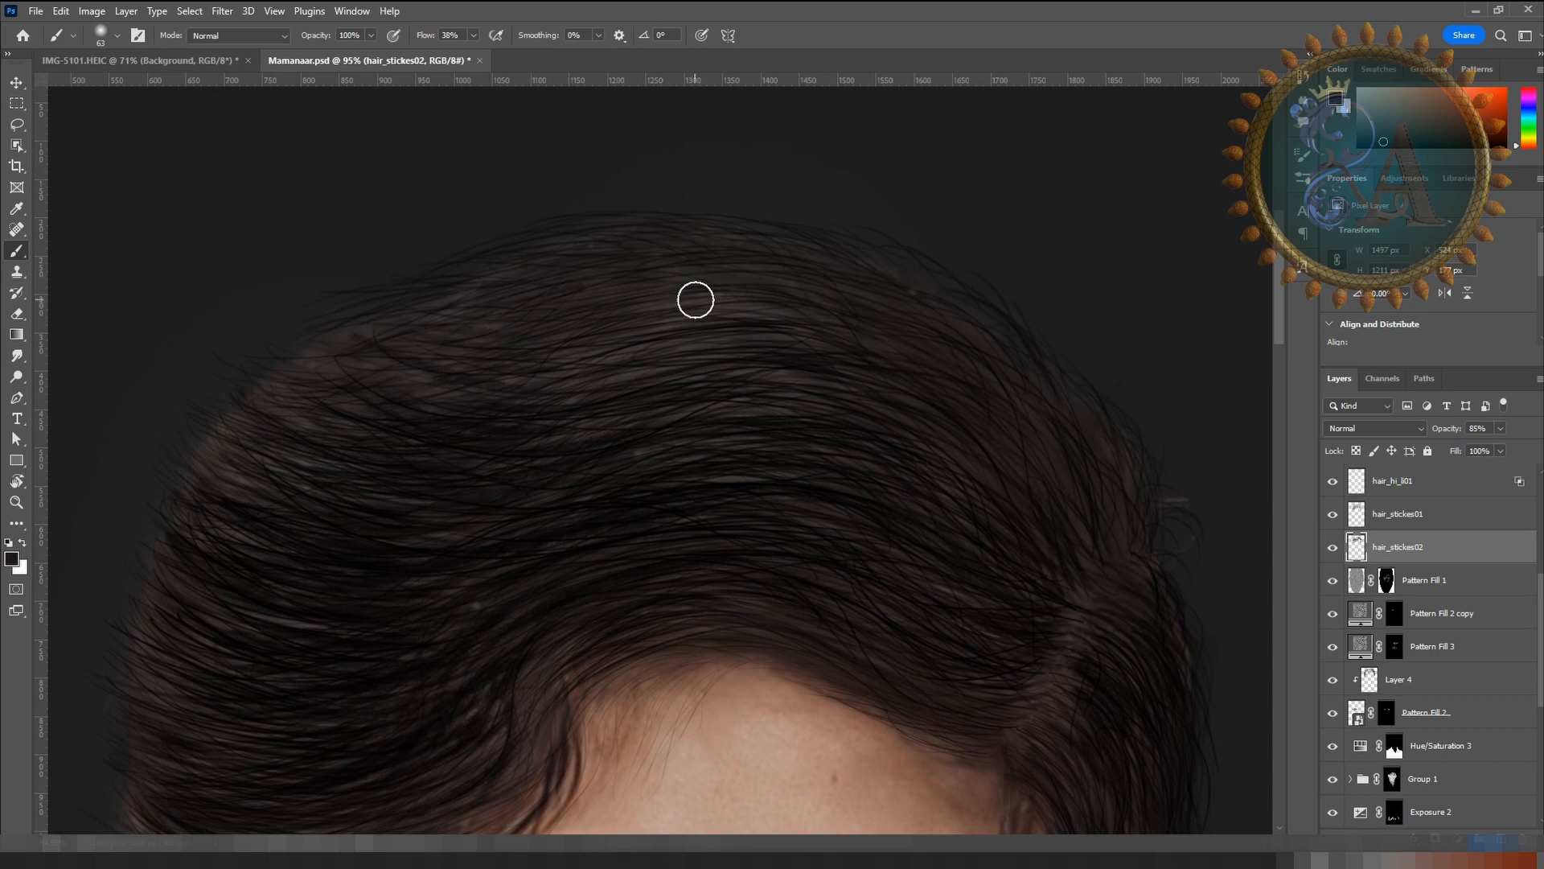
Step: Darken the crown and the swept side of the hair on hair_stickes02 with brush sizes 100 and 70
key(bracketright)
key(bracketright)
key(bracketright)
key(bracketright)
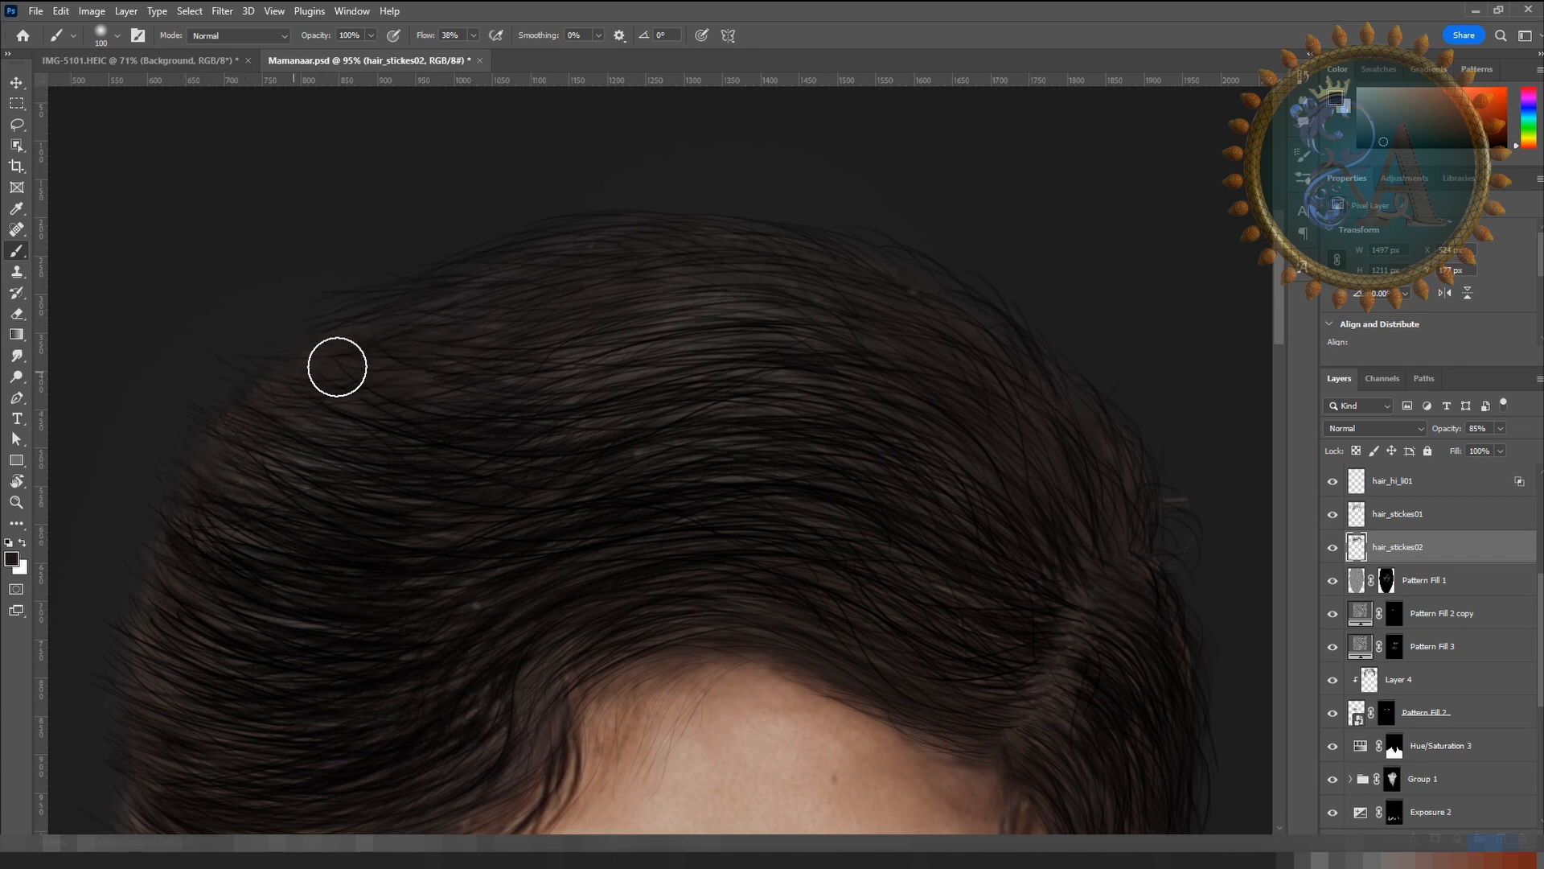
mouse_move(345, 552)
mouse_down()
mouse_move(352, 499)
mouse_move(411, 400)
mouse_up()
mouse_move(242, 727)
mouse_down()
mouse_move(205, 693)
mouse_move(220, 666)
mouse_up()
key(bracketleft)
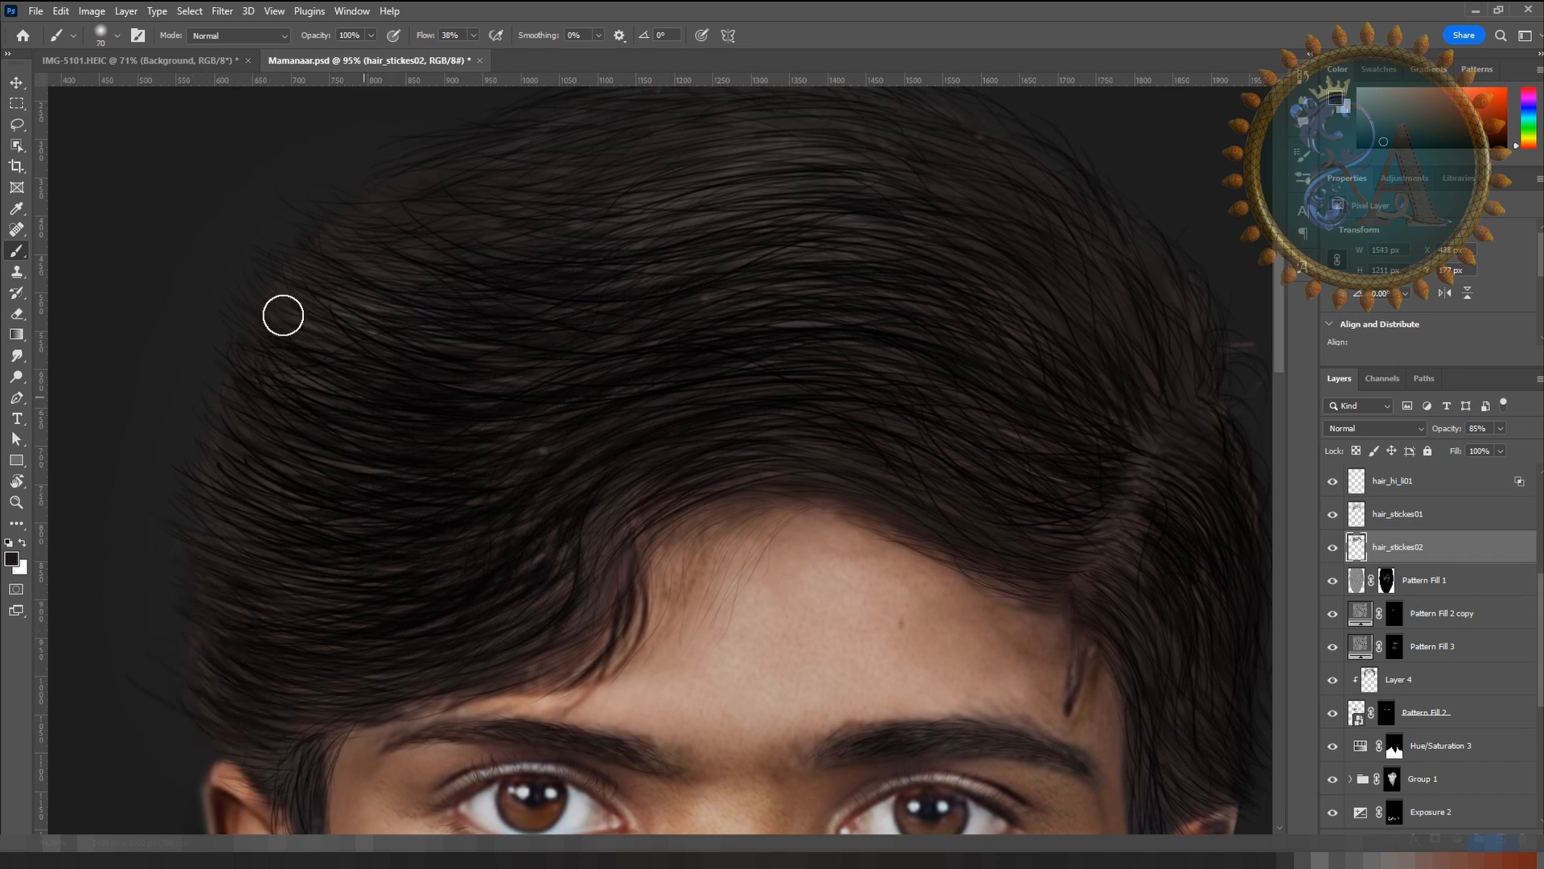
key(ctrl+0)
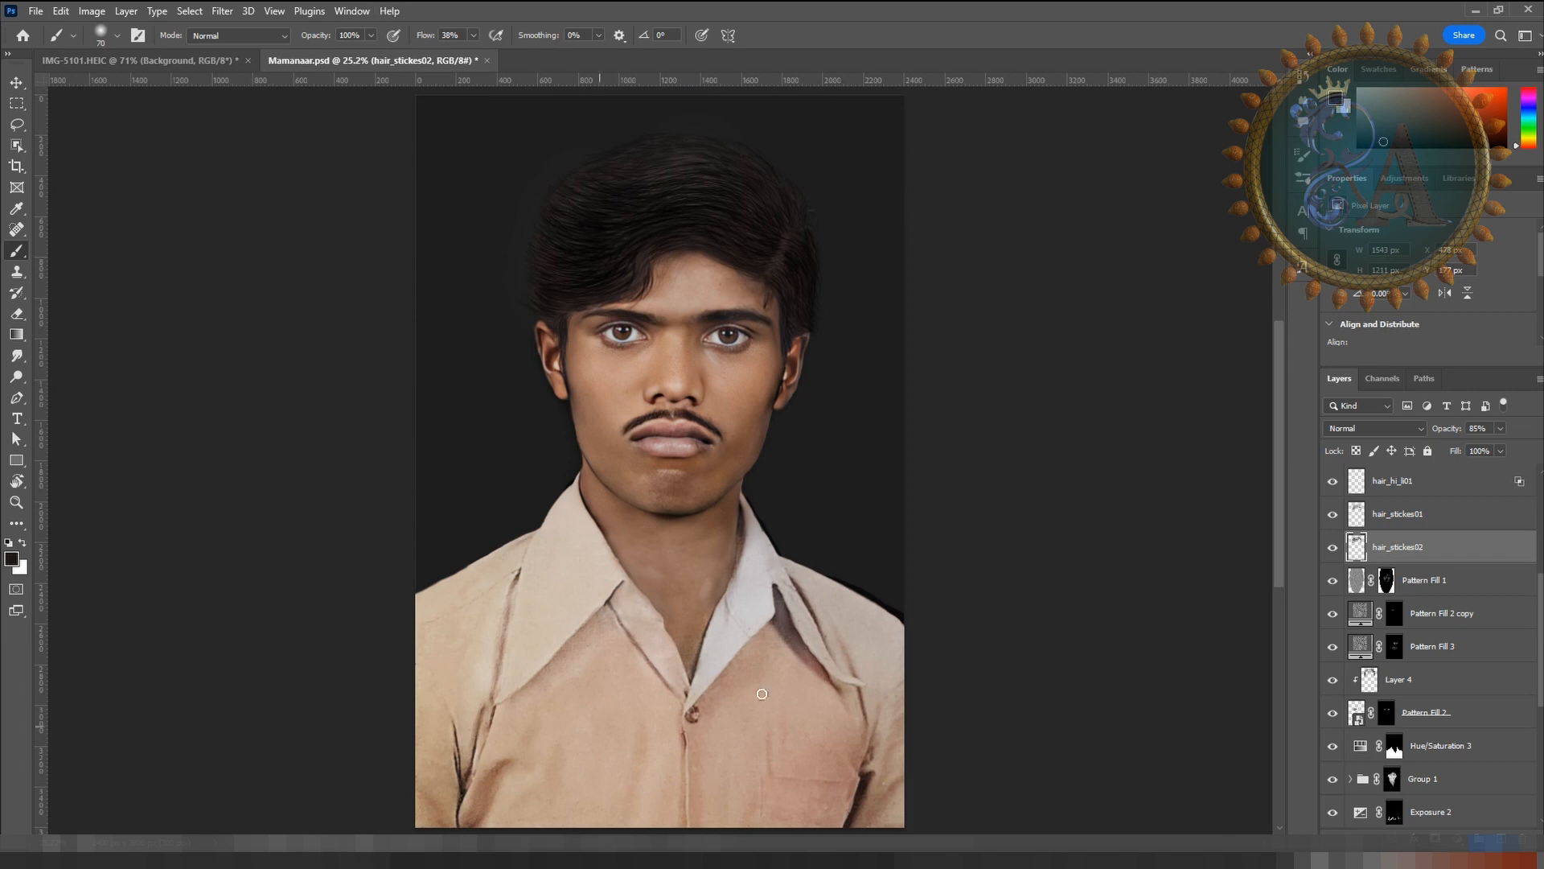
Step: Show Layer 6 as the light gradient backdrop, check the hair outline against it and save the document
scroll(1399, 746, down, 5)
click(1332, 712)
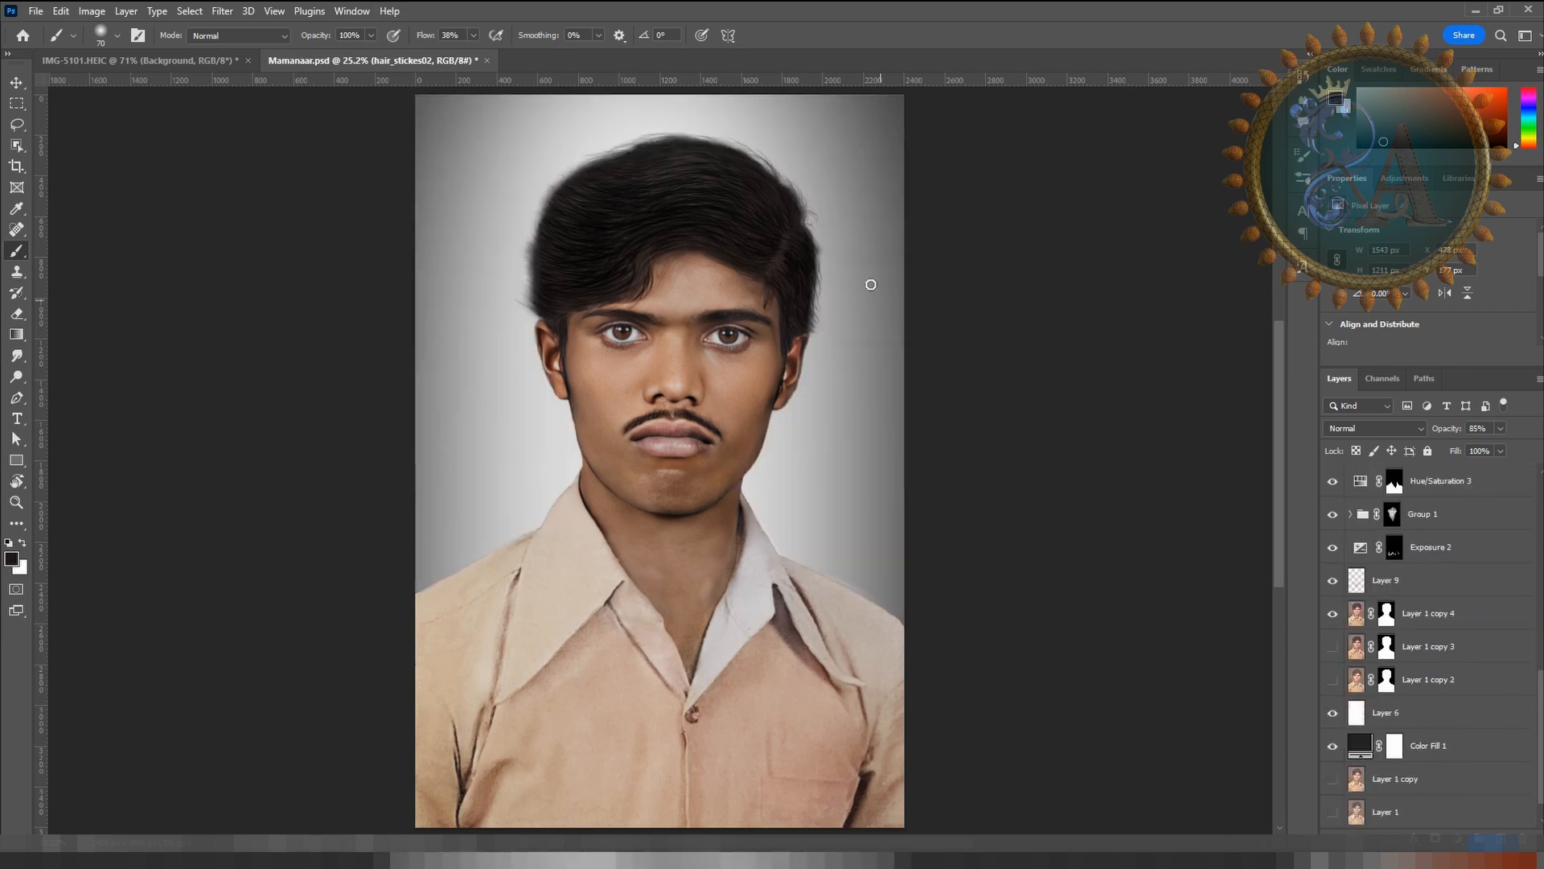
scroll(764, 173, up, 3)
drag(772, 288, 700, 400)
scroll(786, 499, down, 3)
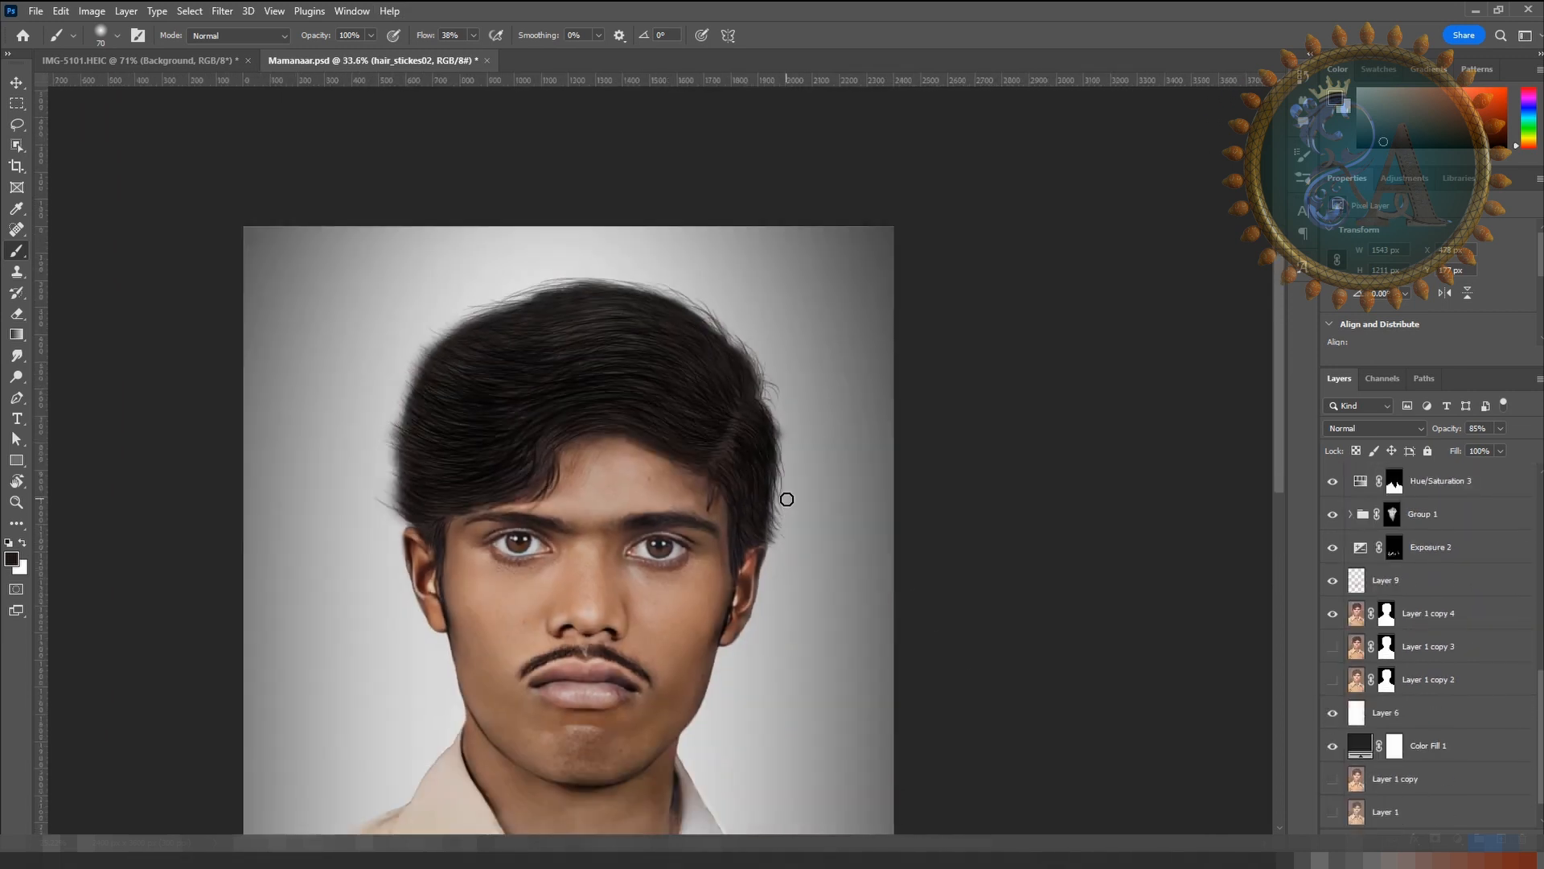
key(ctrl+0)
key(ctrl+s)
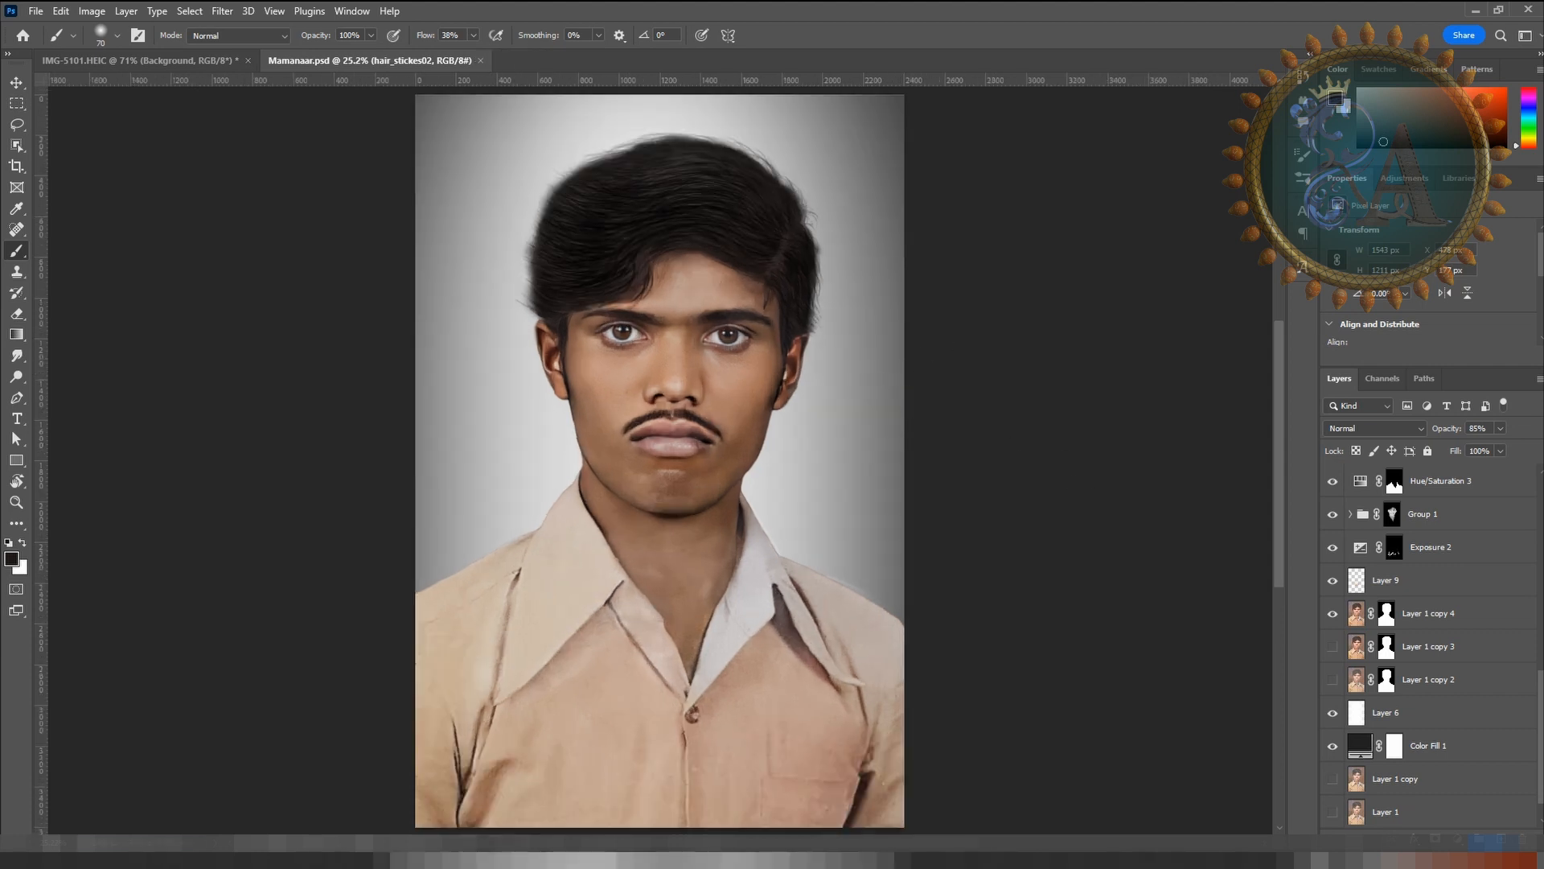
Step: Toggle Layer 8 copy's visibility to compare the retouched portrait with the earlier coloured version
scroll(1415, 644, up, 10)
click(1333, 480)
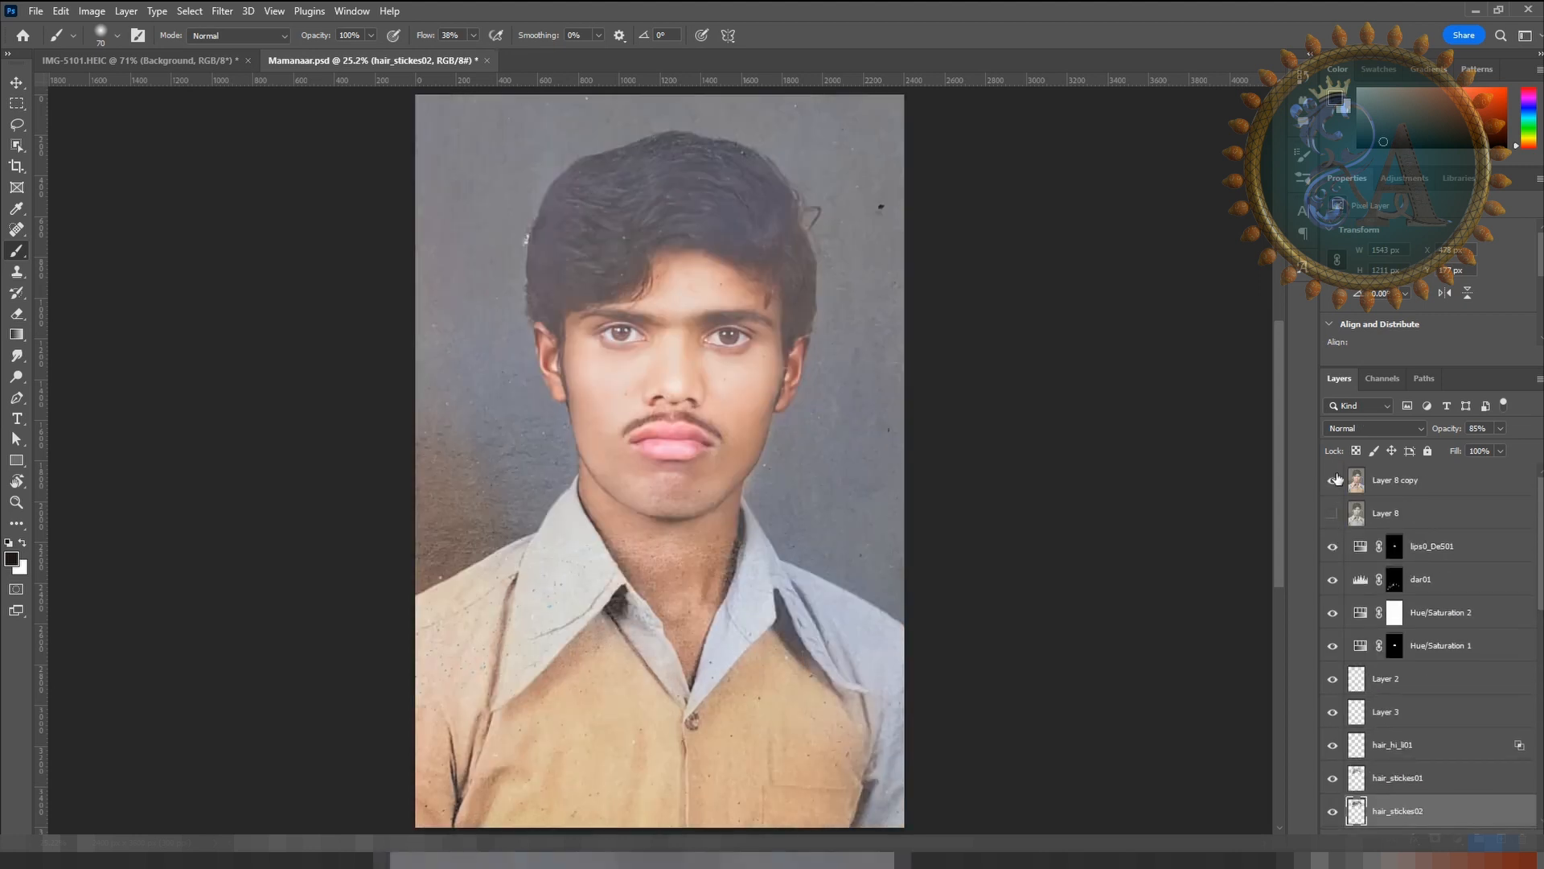
click(1333, 480)
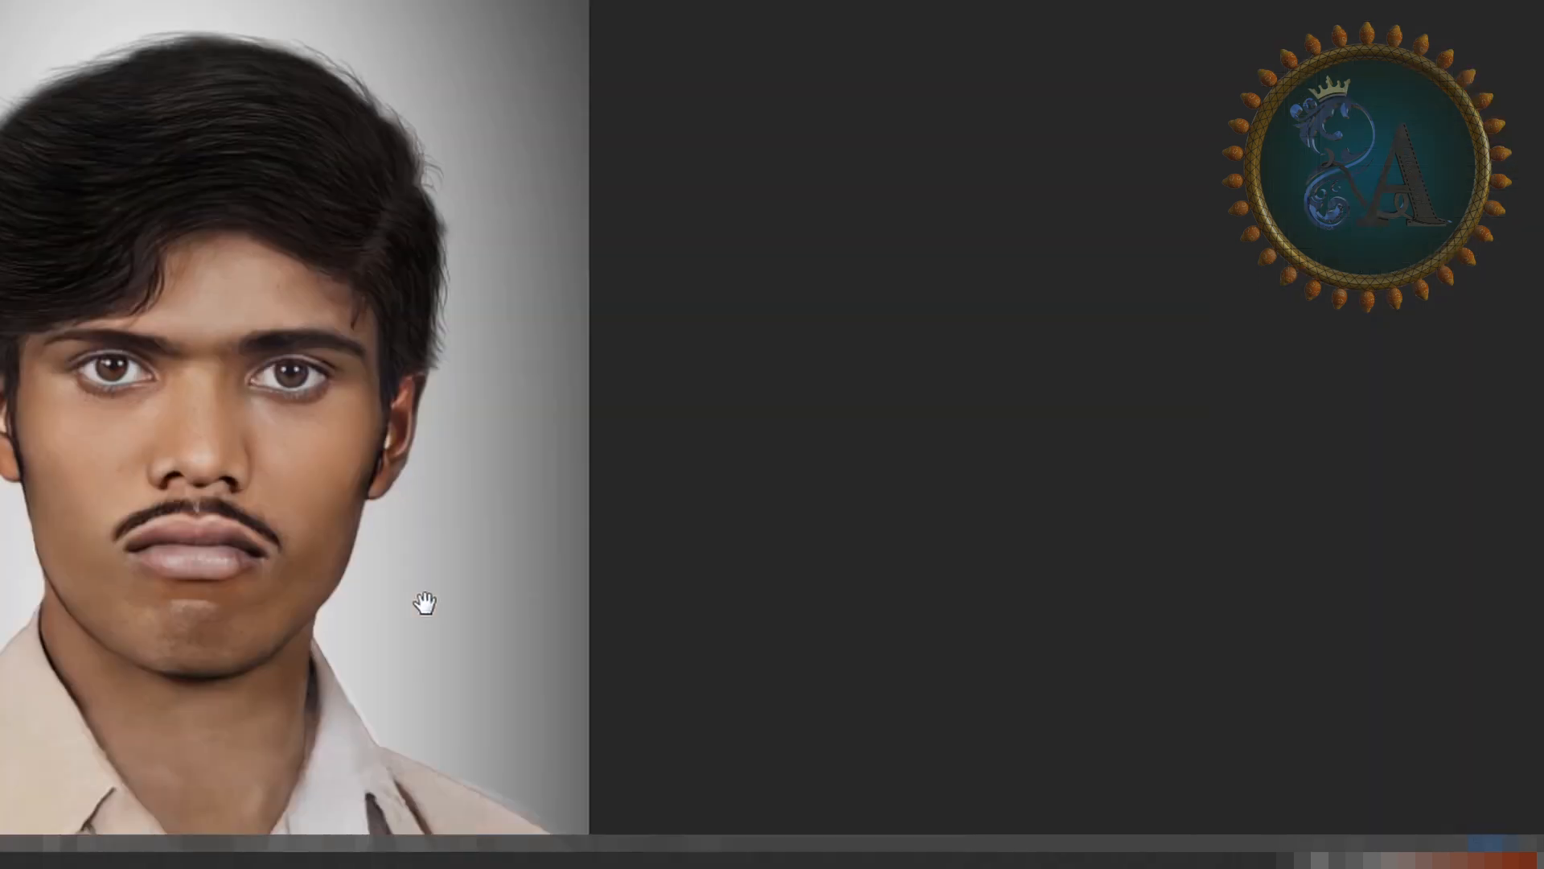
scroll(483, 589, down, 2)
scroll(486, 590, up, 1)
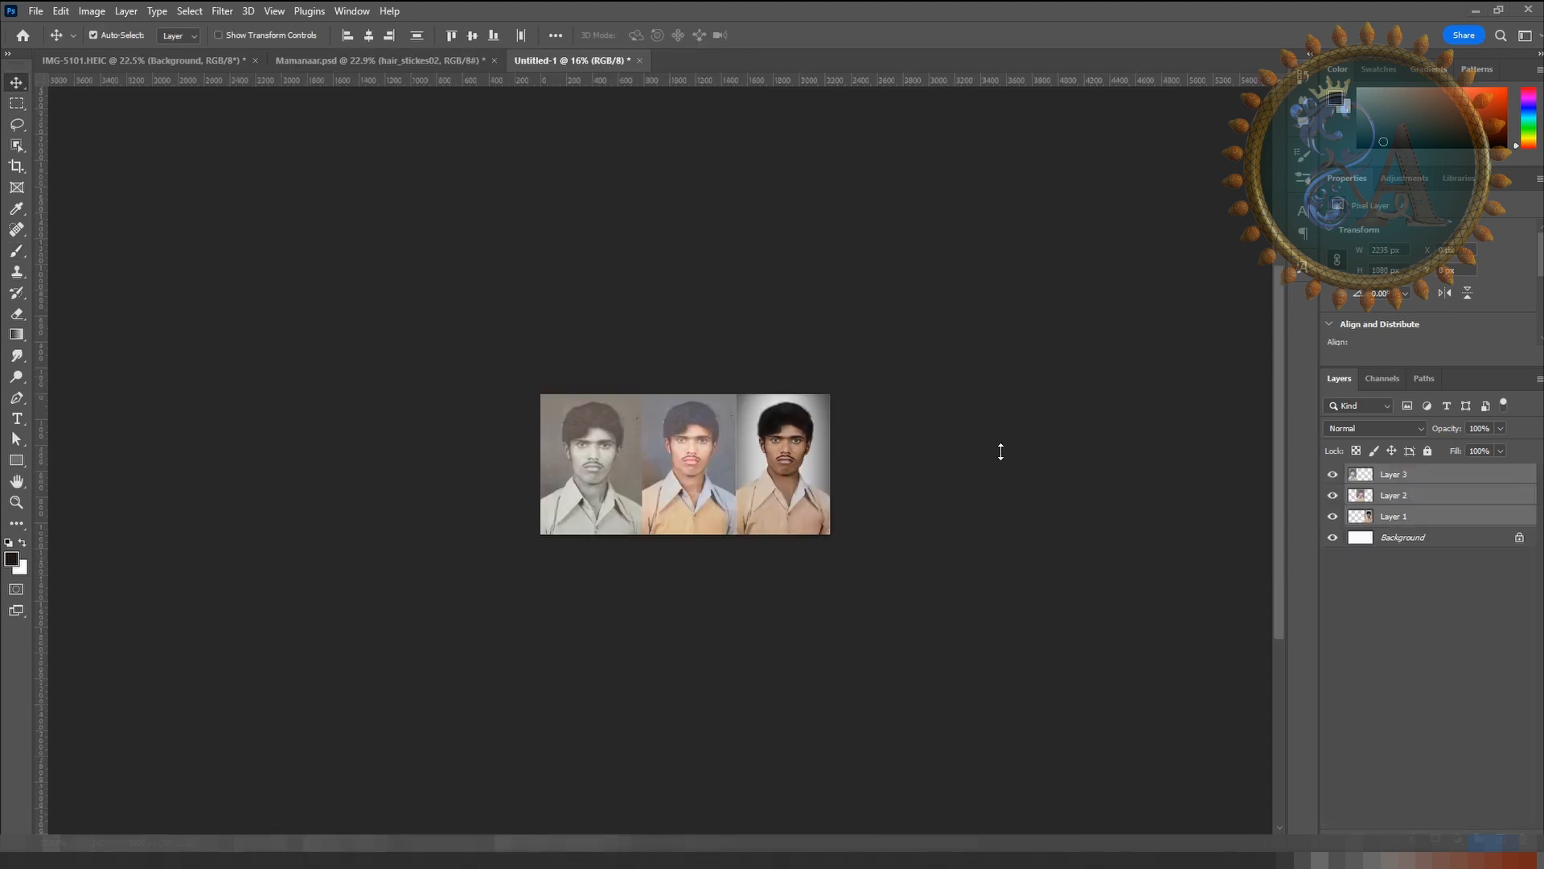
Step: In Untitled-1, hide Layer 1, Layer 2 and Layer 3 and show them again to compare the three portrait versions
click(1331, 516)
click(1331, 495)
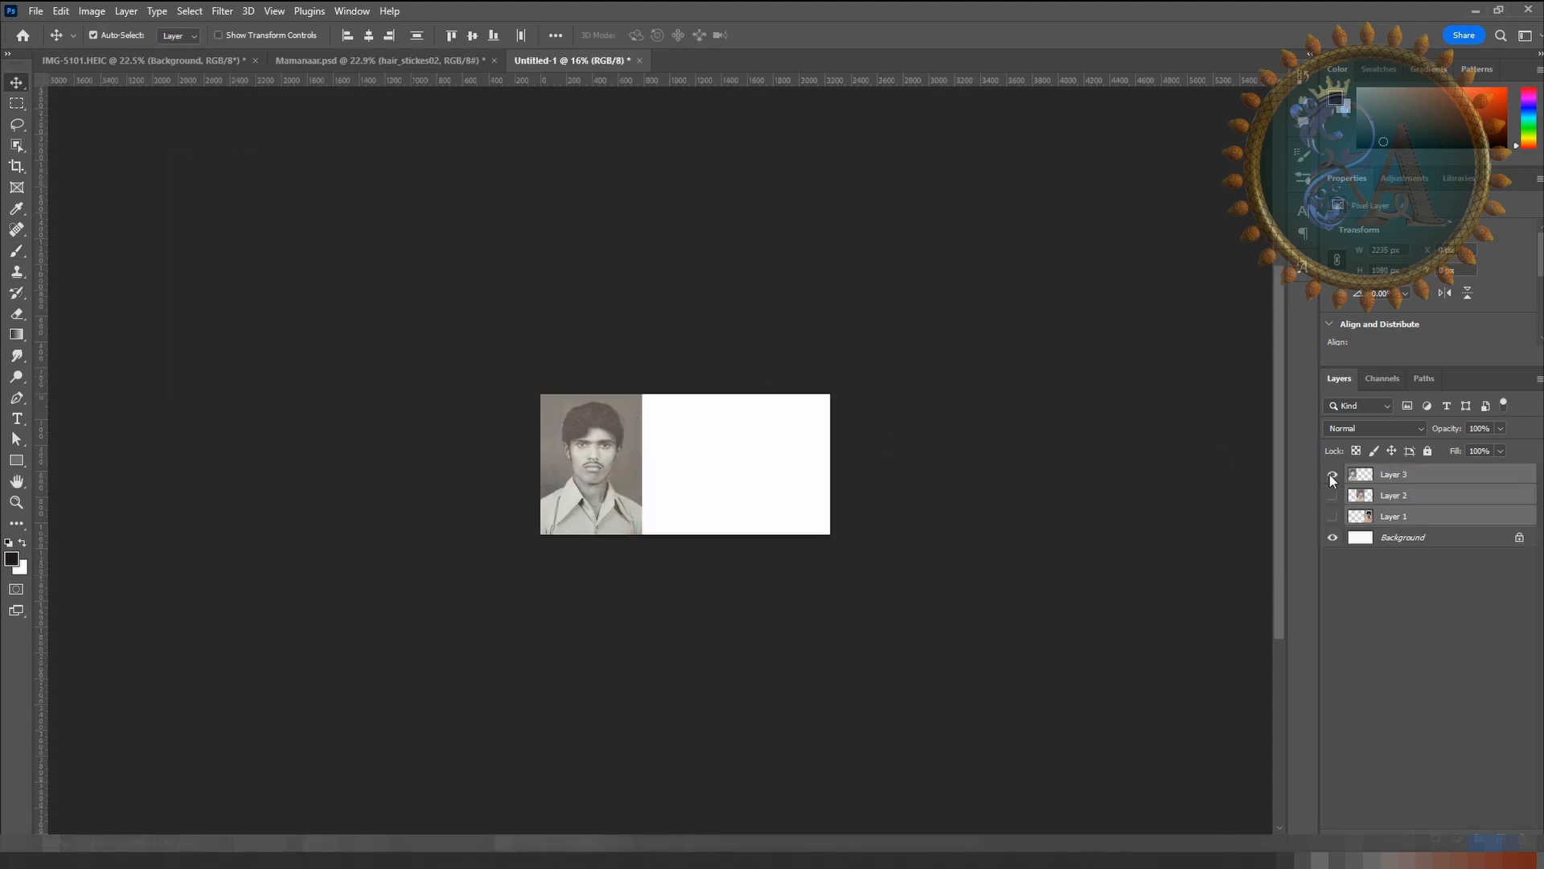
click(1330, 474)
click(1330, 475)
click(1331, 496)
click(1332, 517)
Step: Return to Mamanaar.psd, clear the selection around the canvas and save the document
click(332, 61)
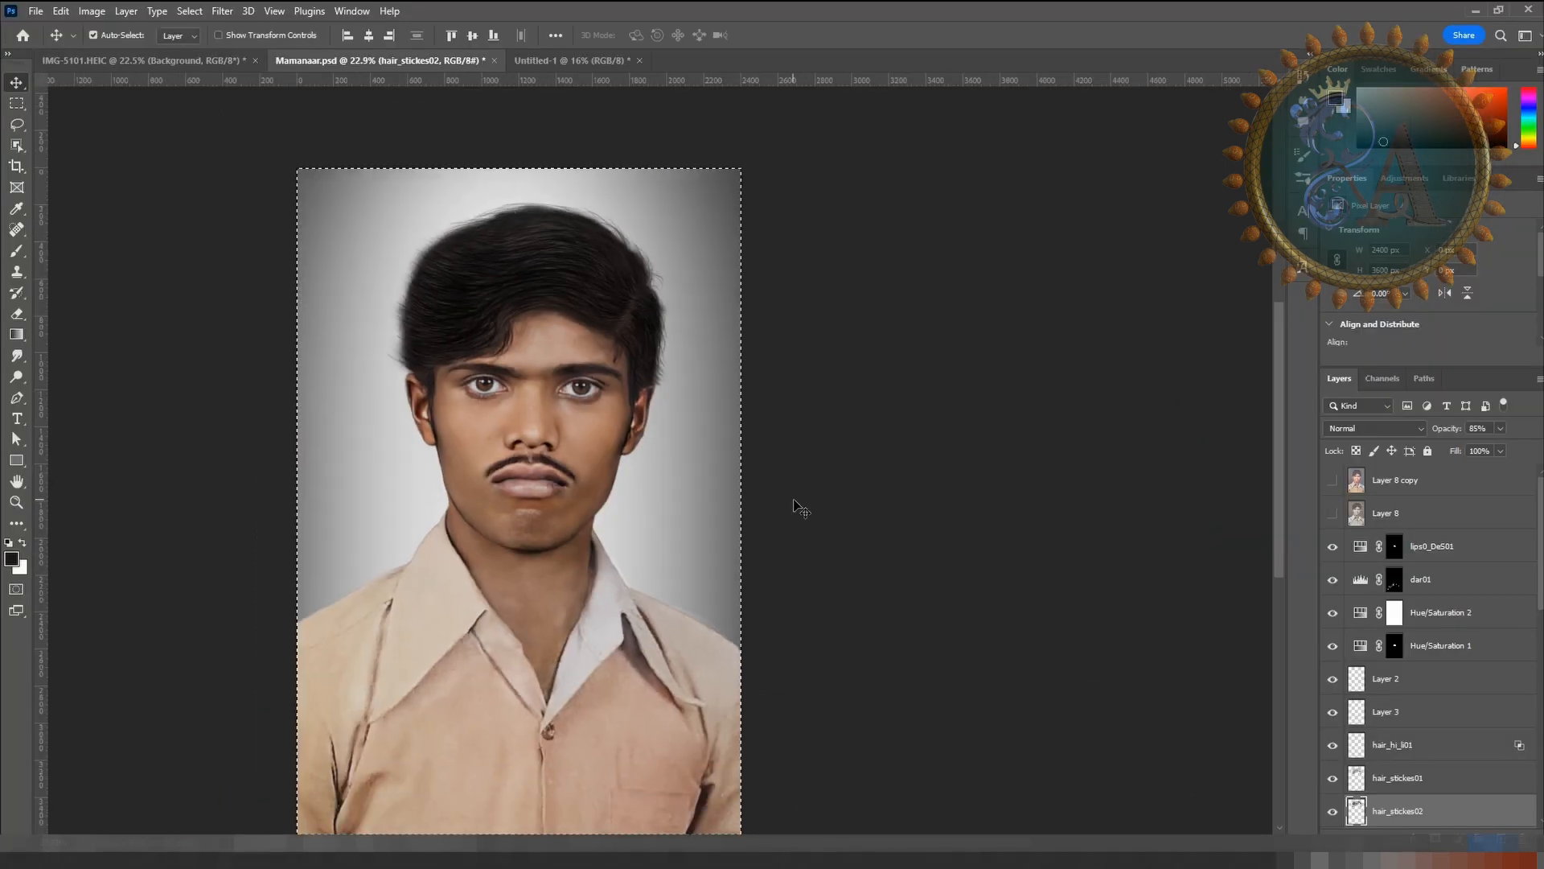
key(ctrl+0)
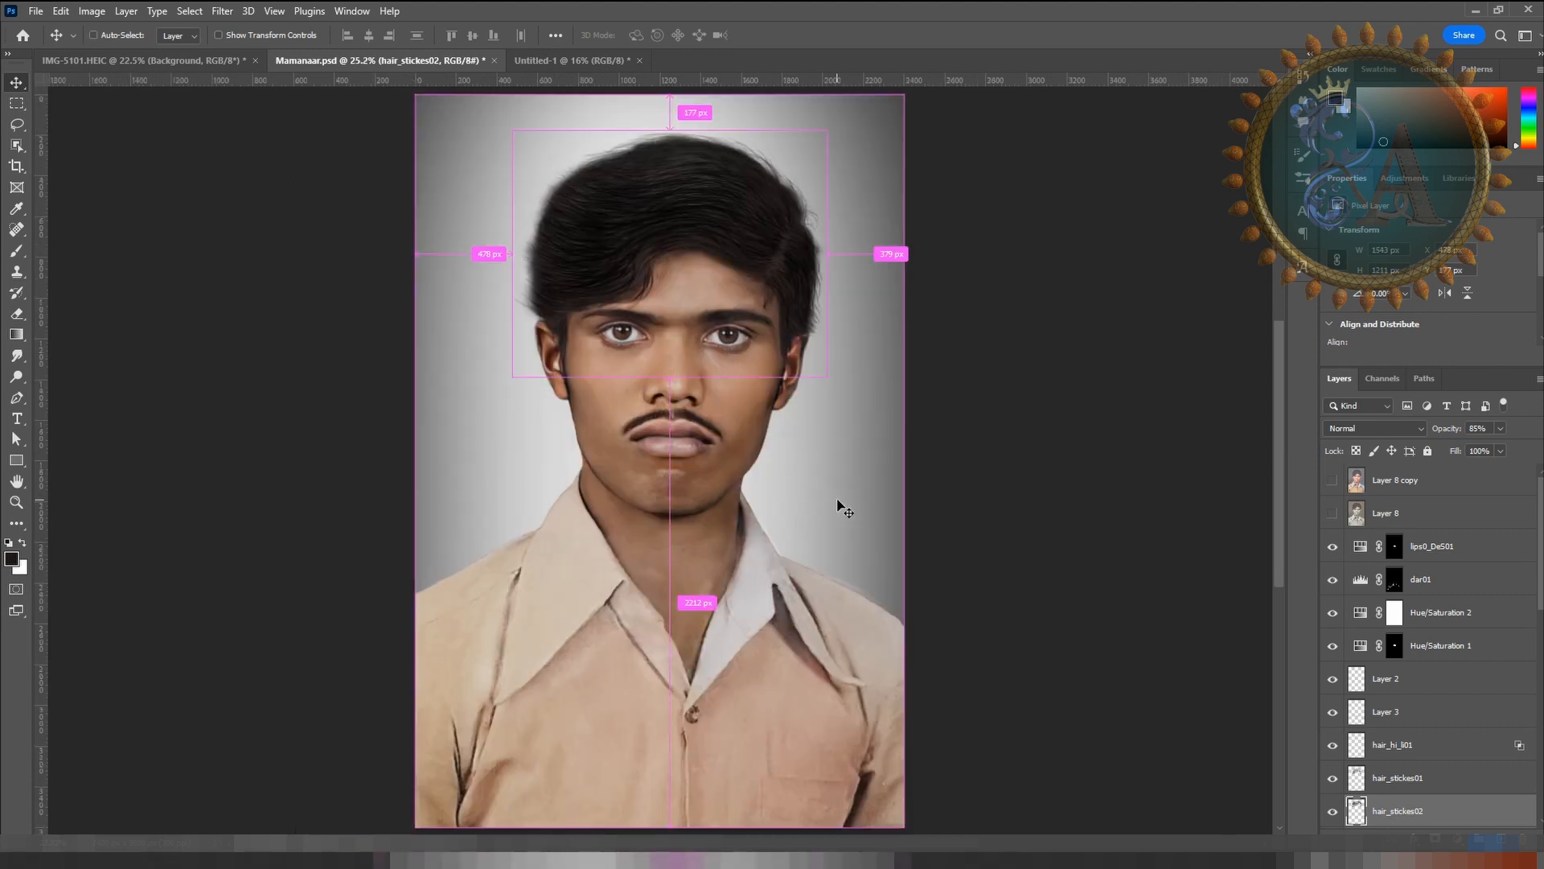
key(ctrl+s)
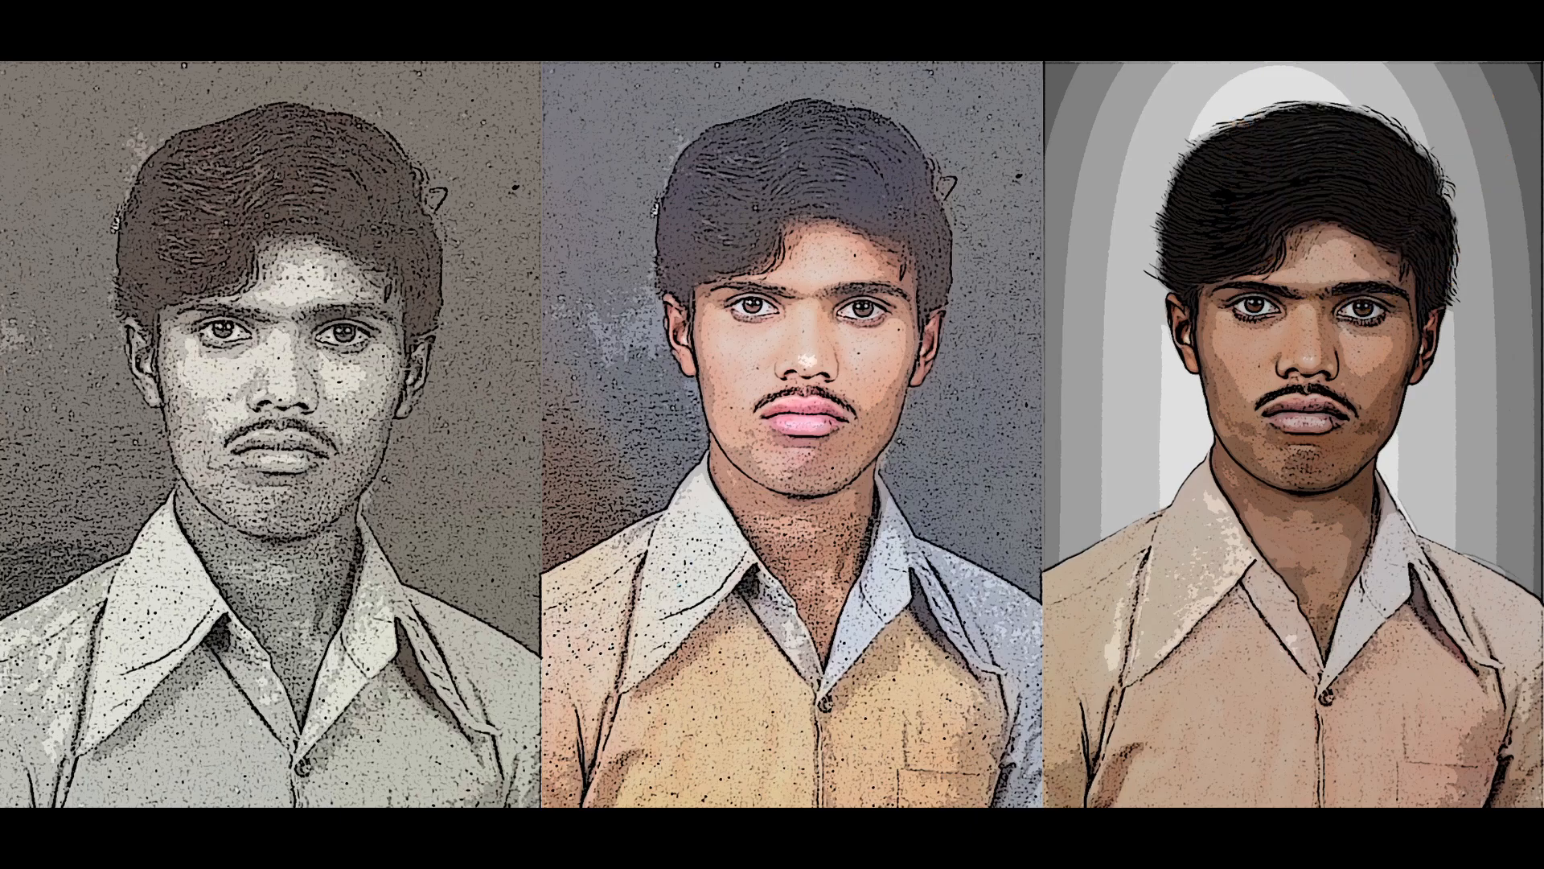